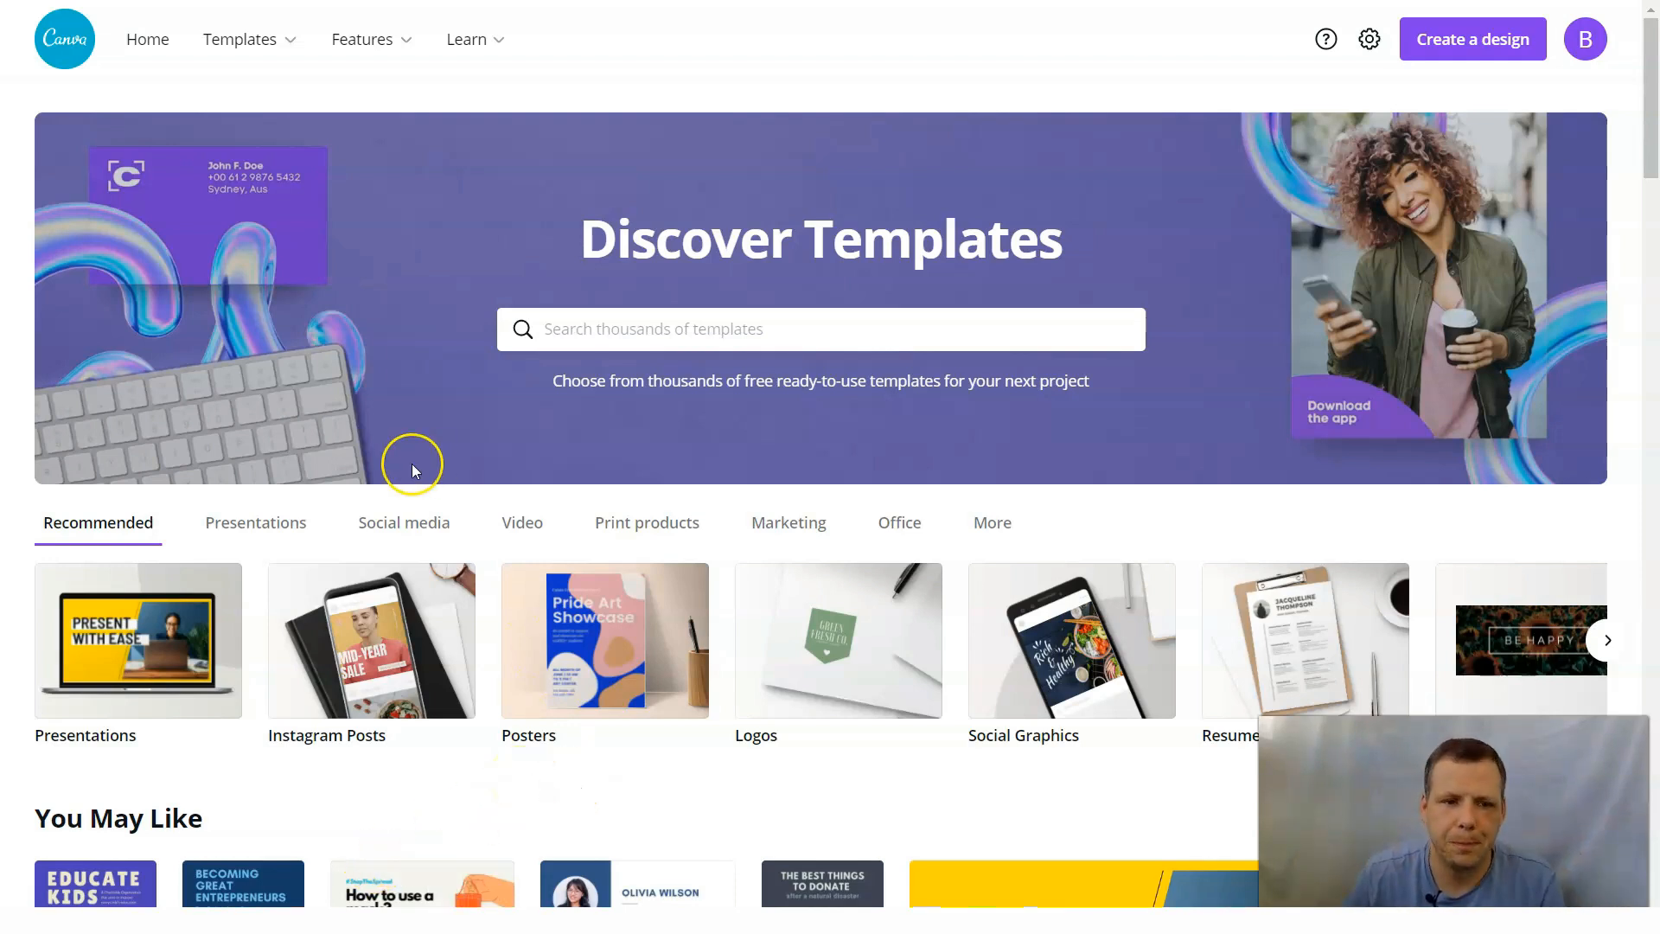
Open the collection of weekly schedule planner templates from the Personal category.
mouse_move(438, 43)
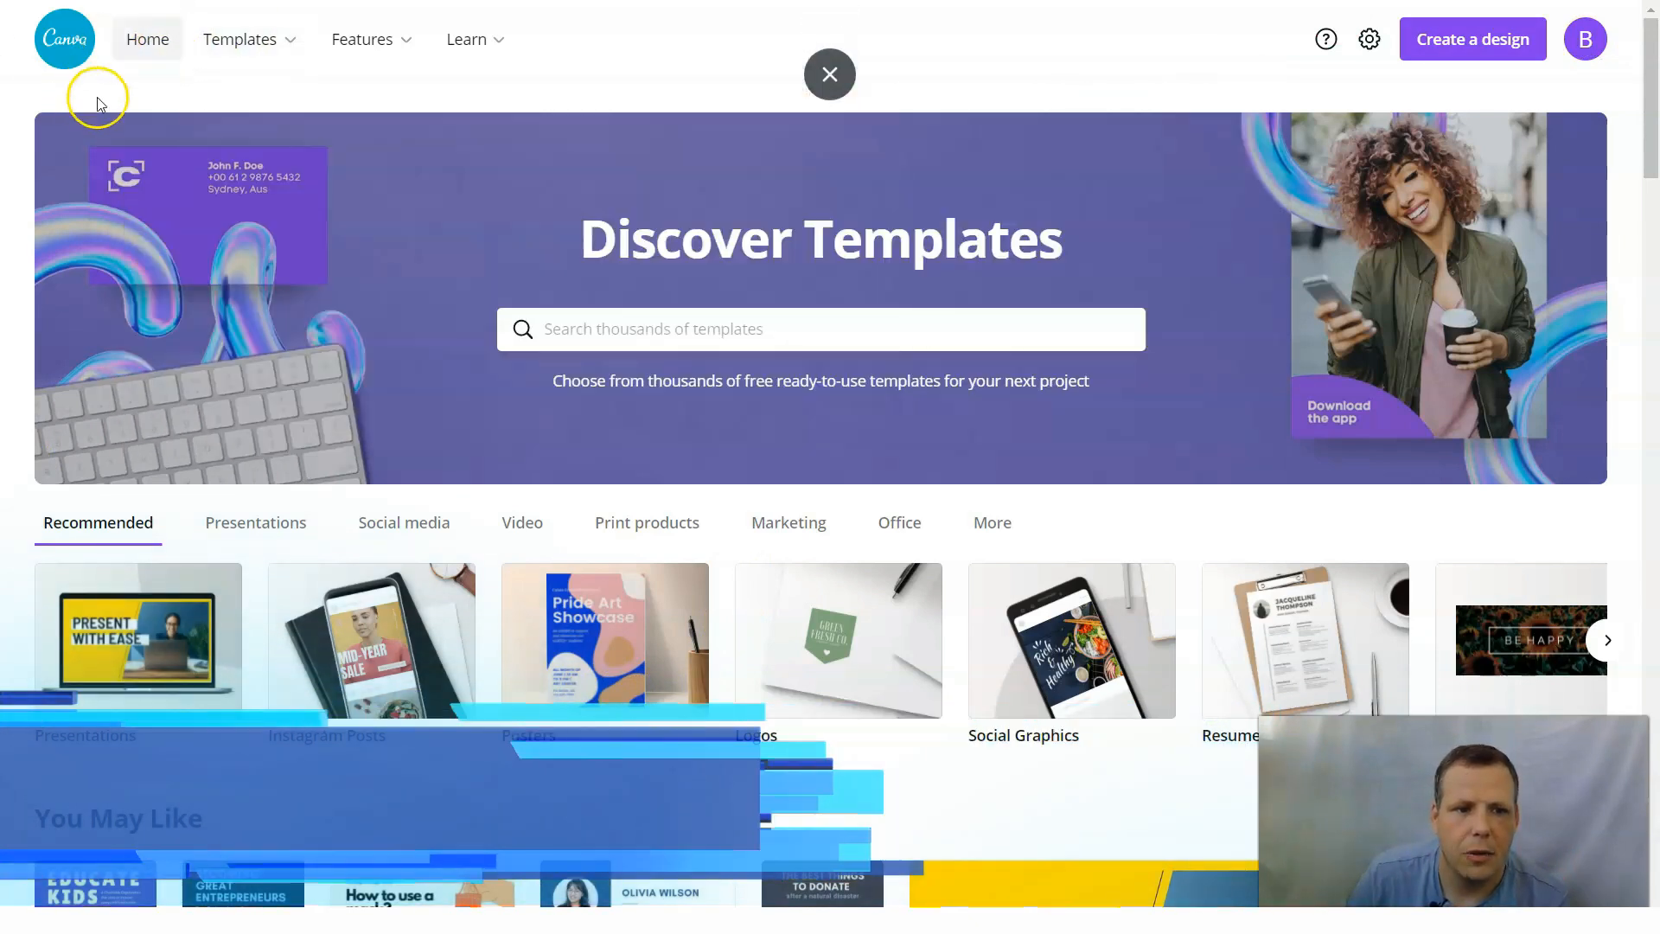
mouse_move(361, 40)
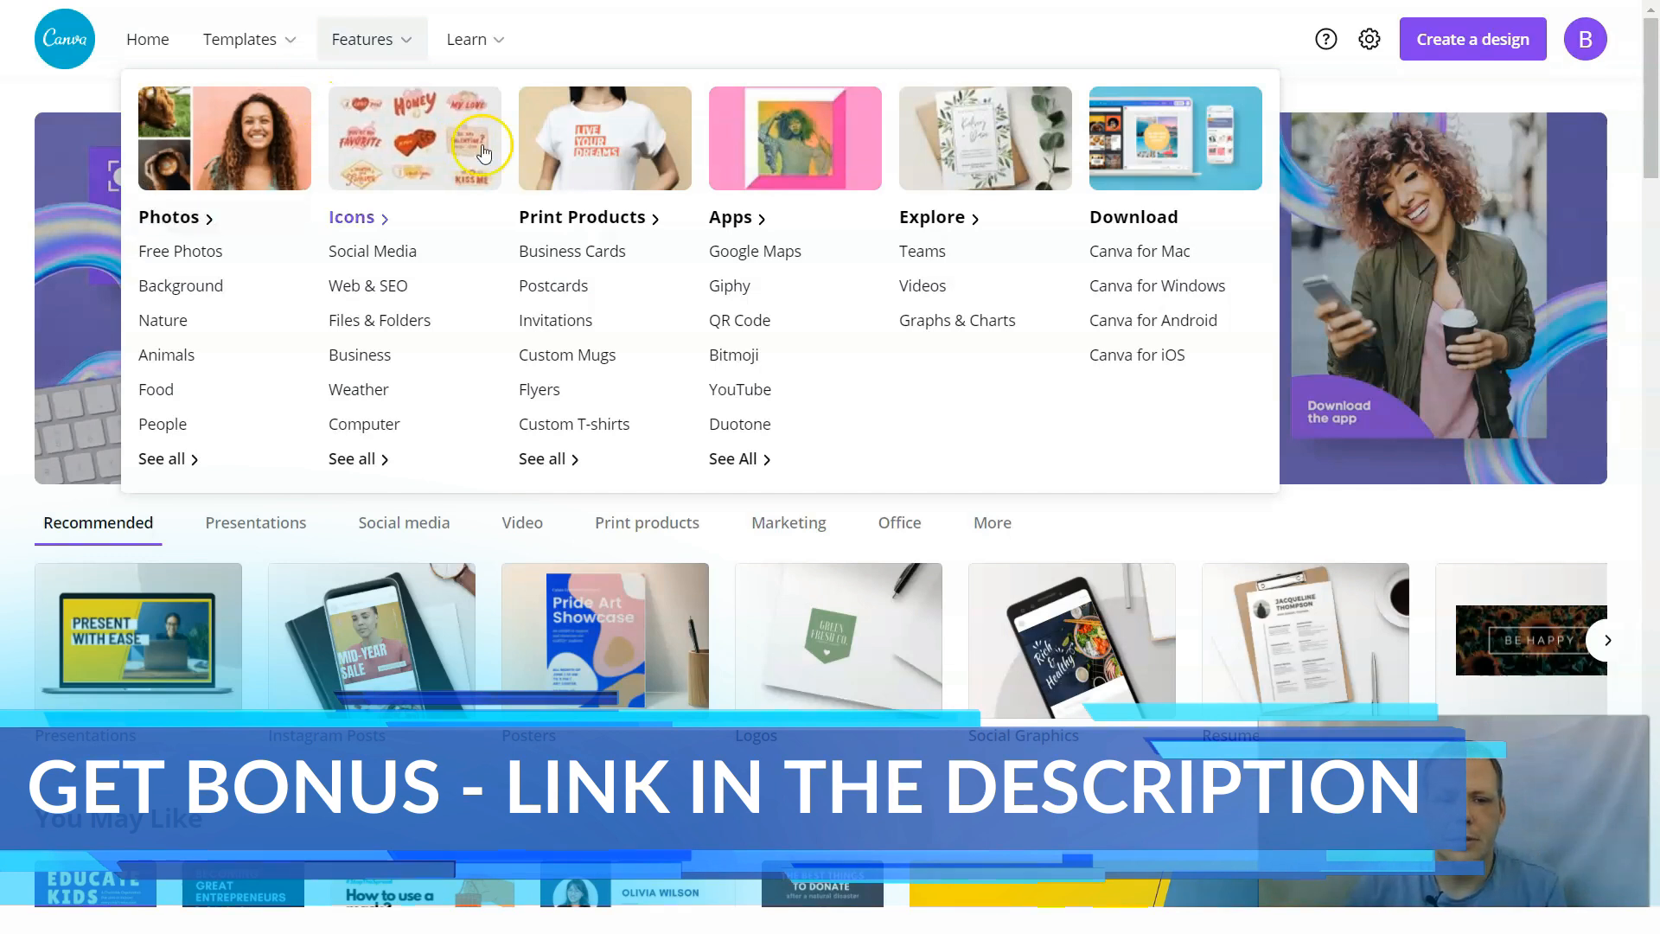
click(232, 43)
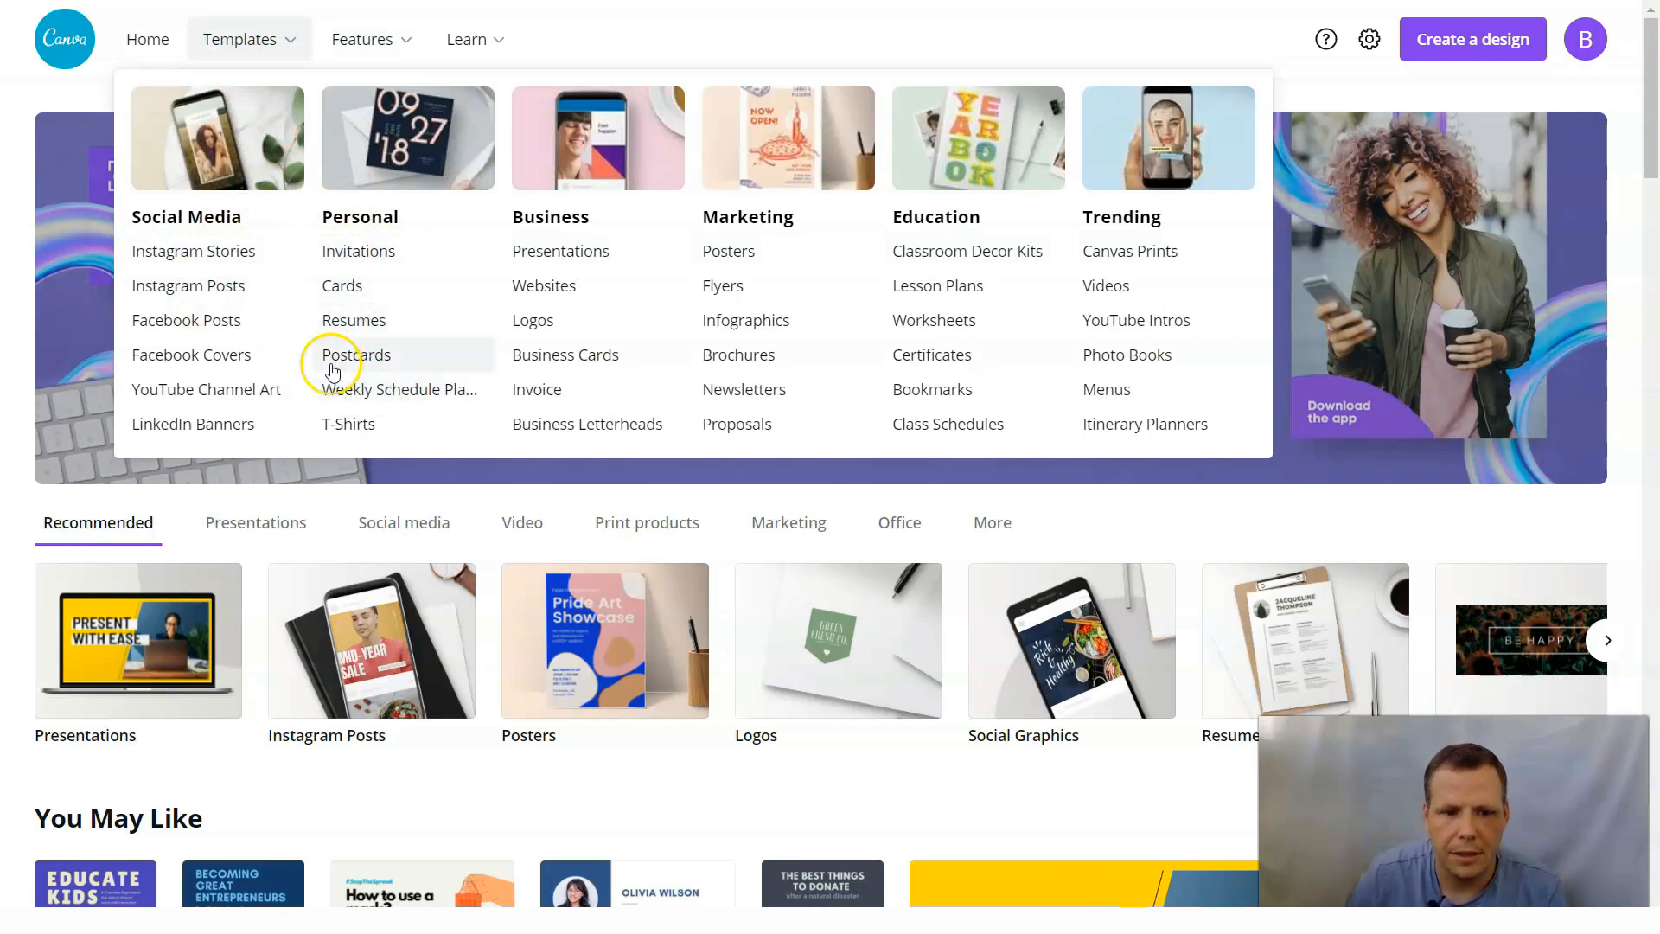
click(396, 398)
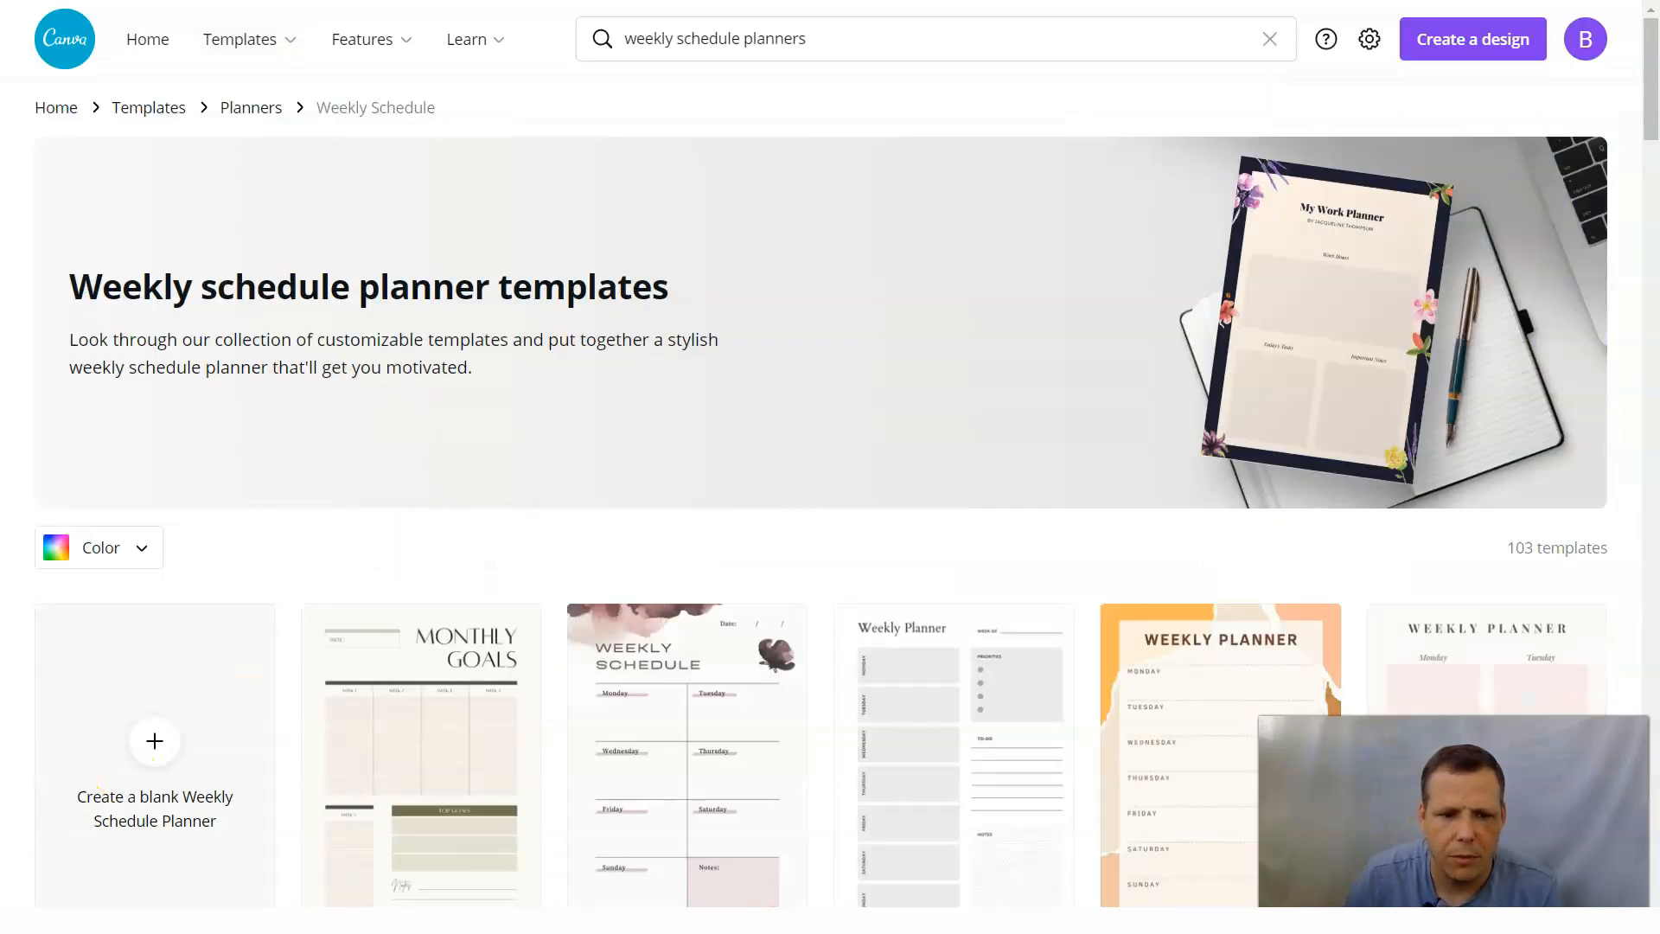
Examine the layouts and styles offered in the first part of the weekly schedule planner collection.
scroll(661, 548, down, 3)
scroll(710, 517, down, 1)
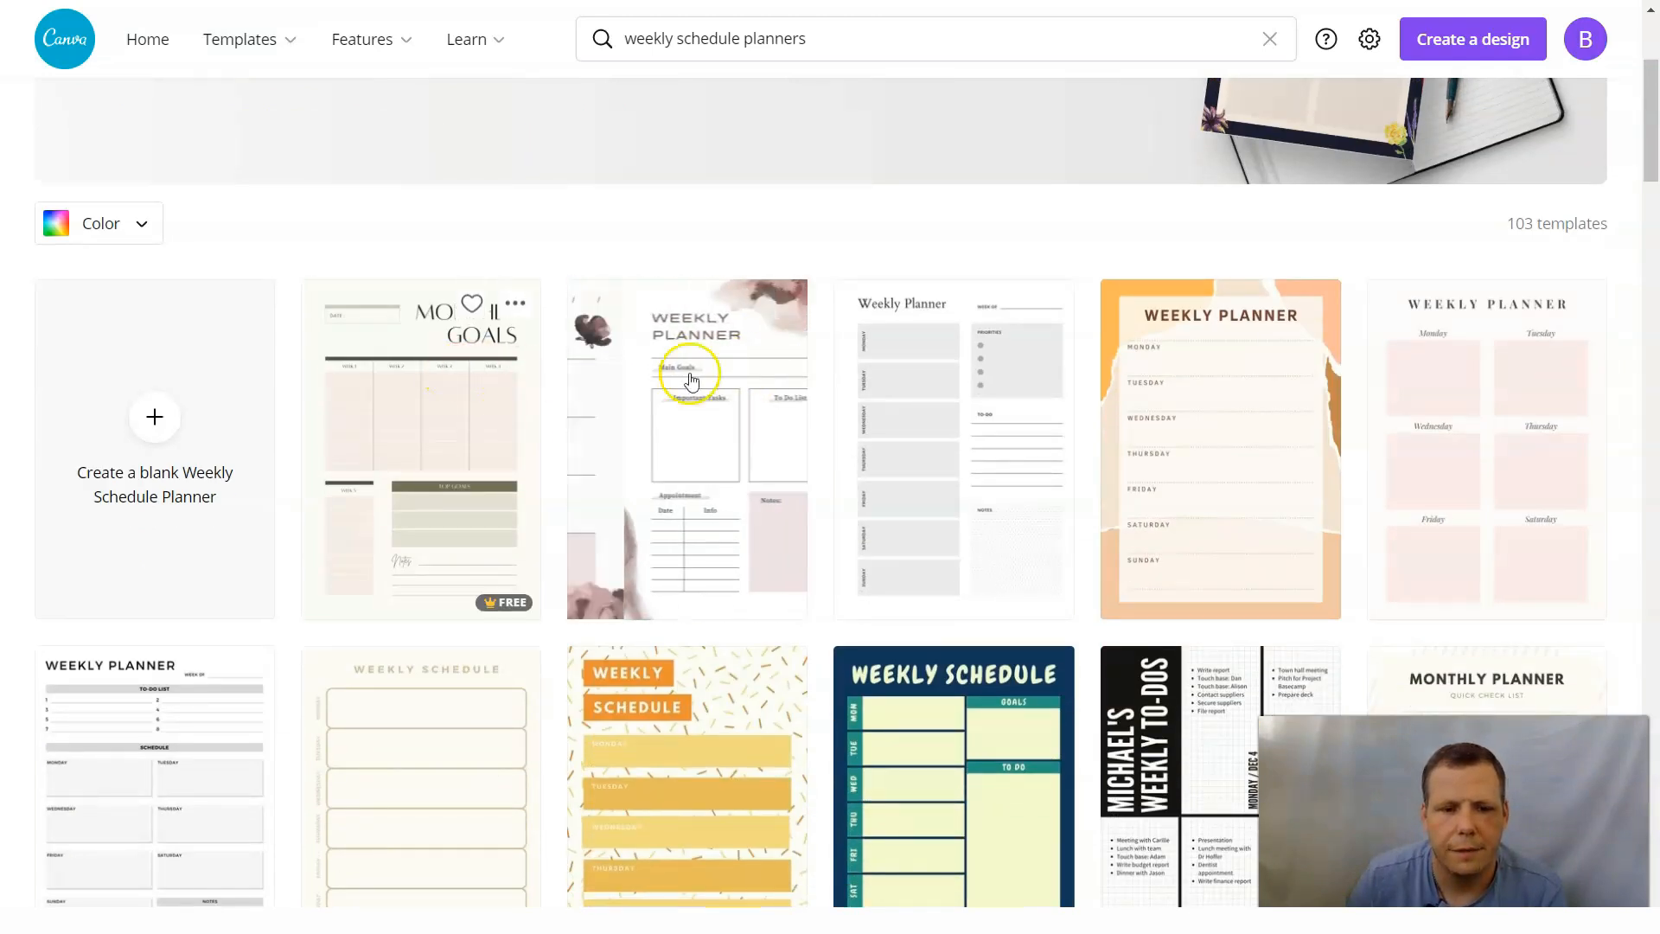
scroll(763, 376, up, 3)
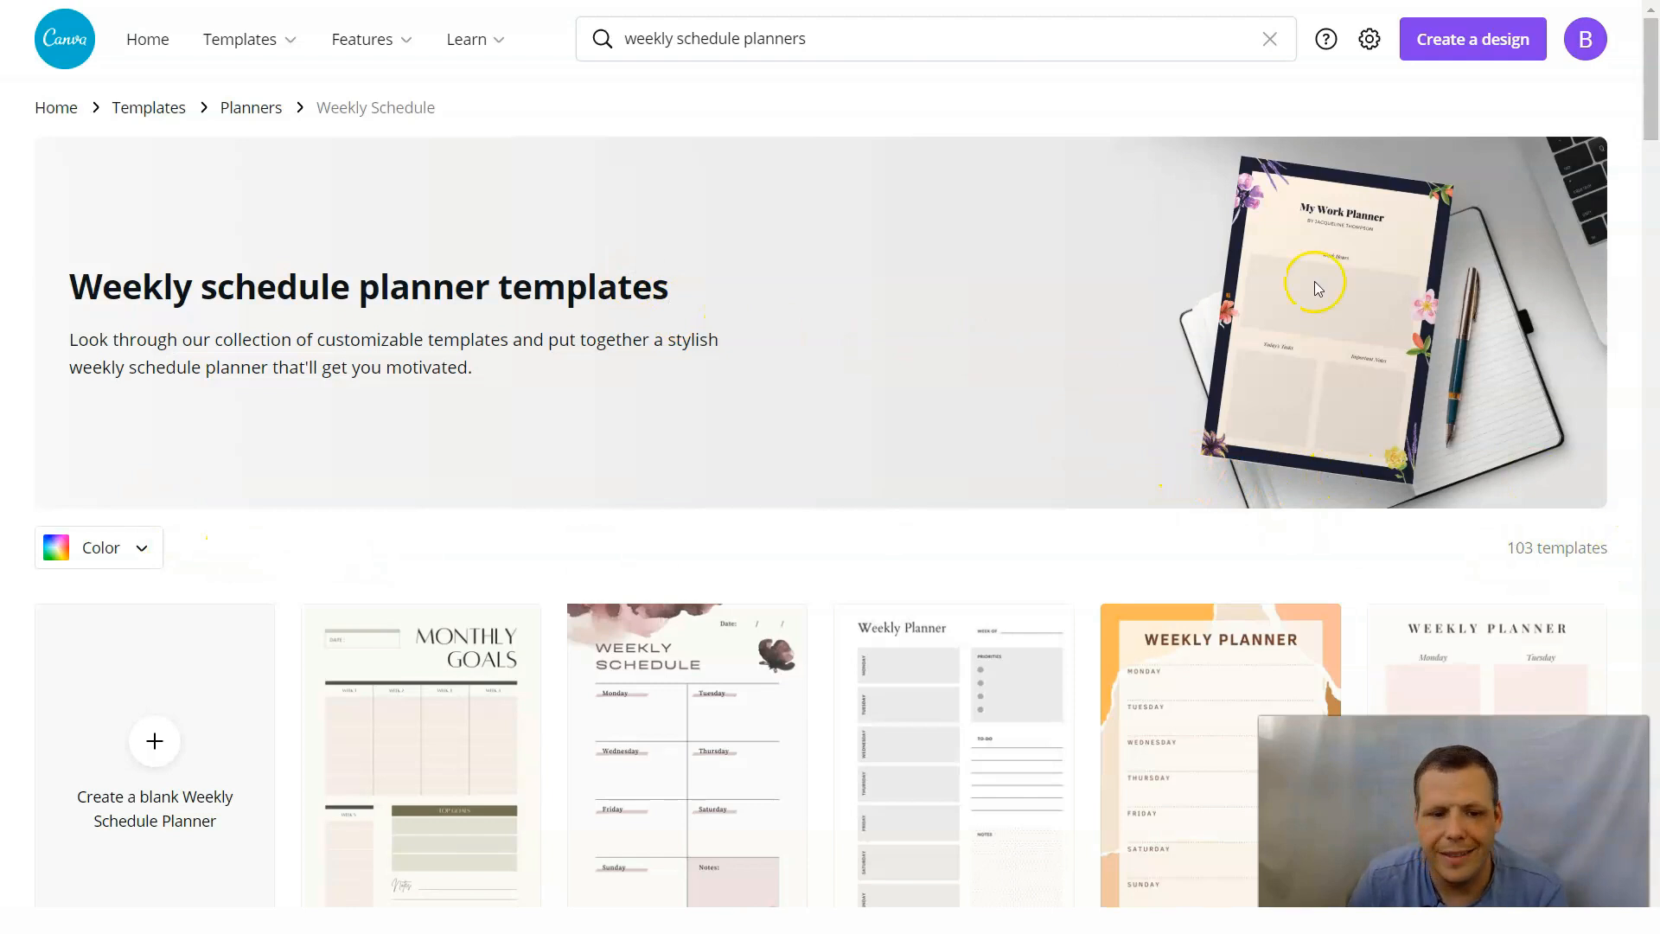
scroll(1198, 468, down, 2)
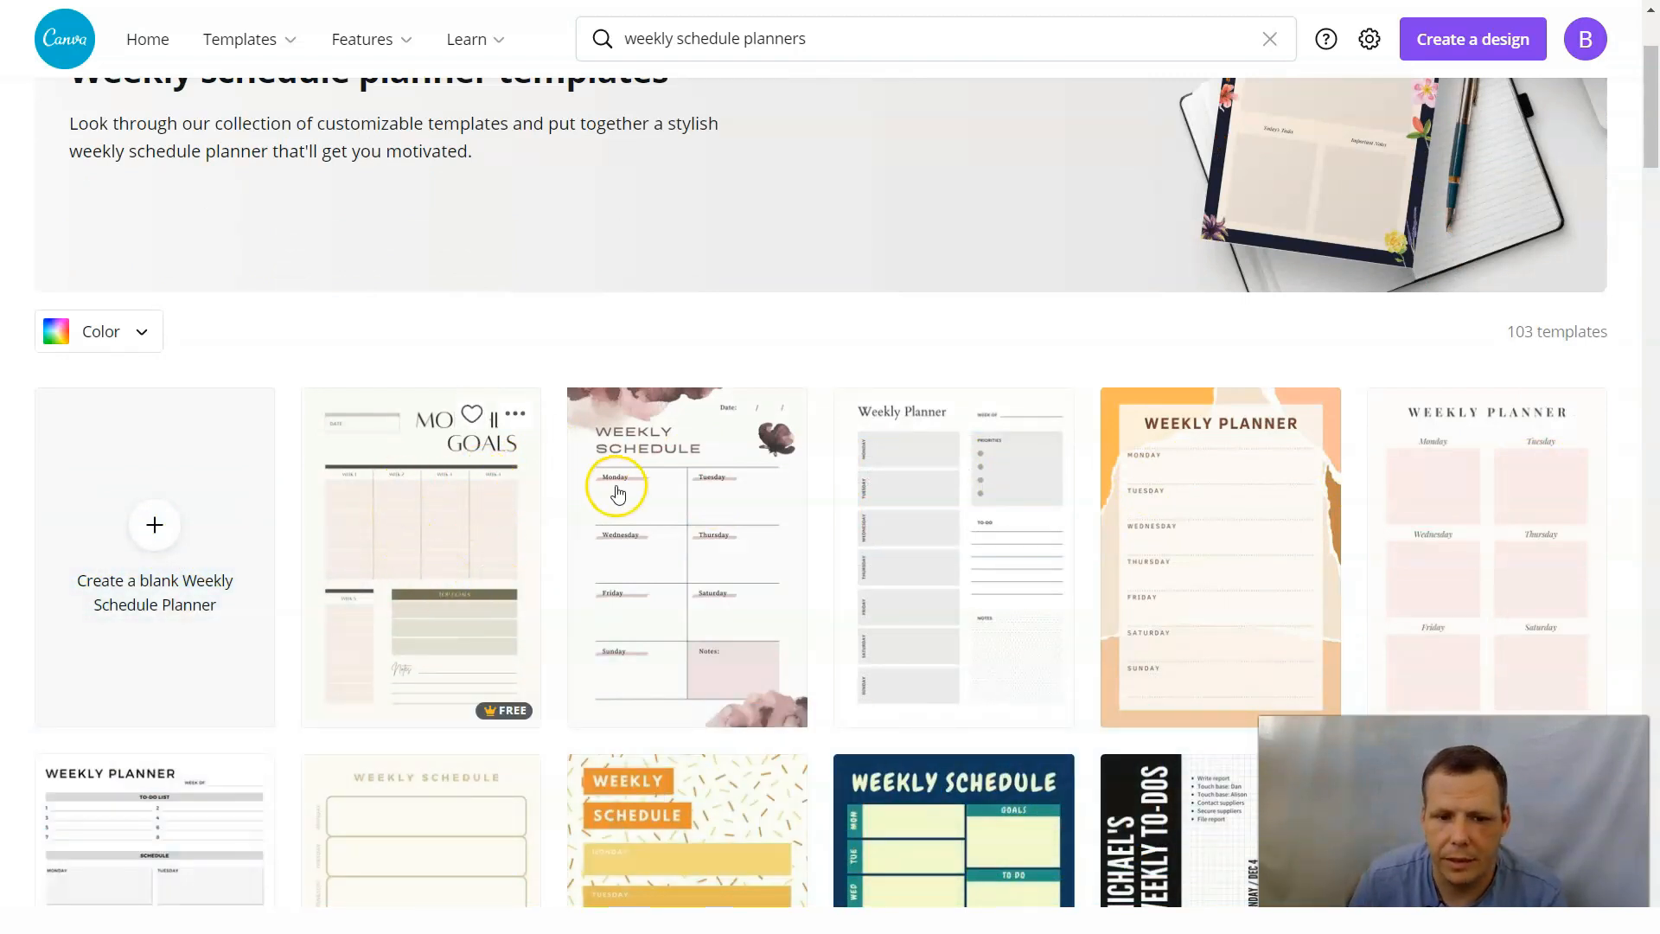
scroll(1001, 480, down, 5)
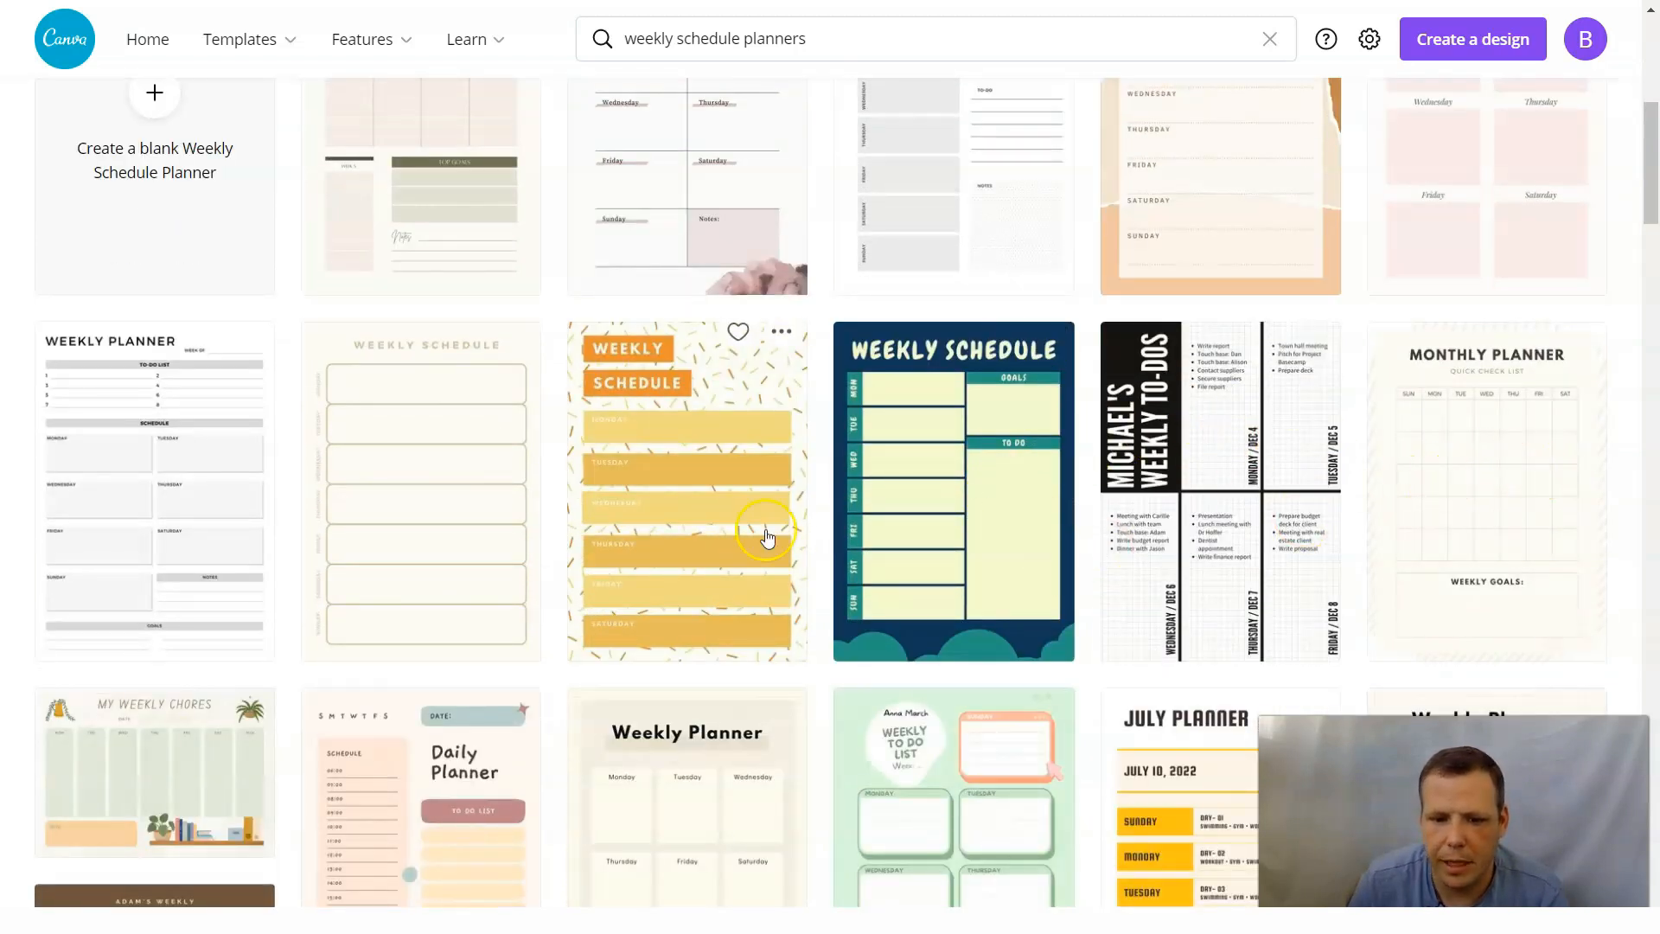
scroll(787, 506, down, 3)
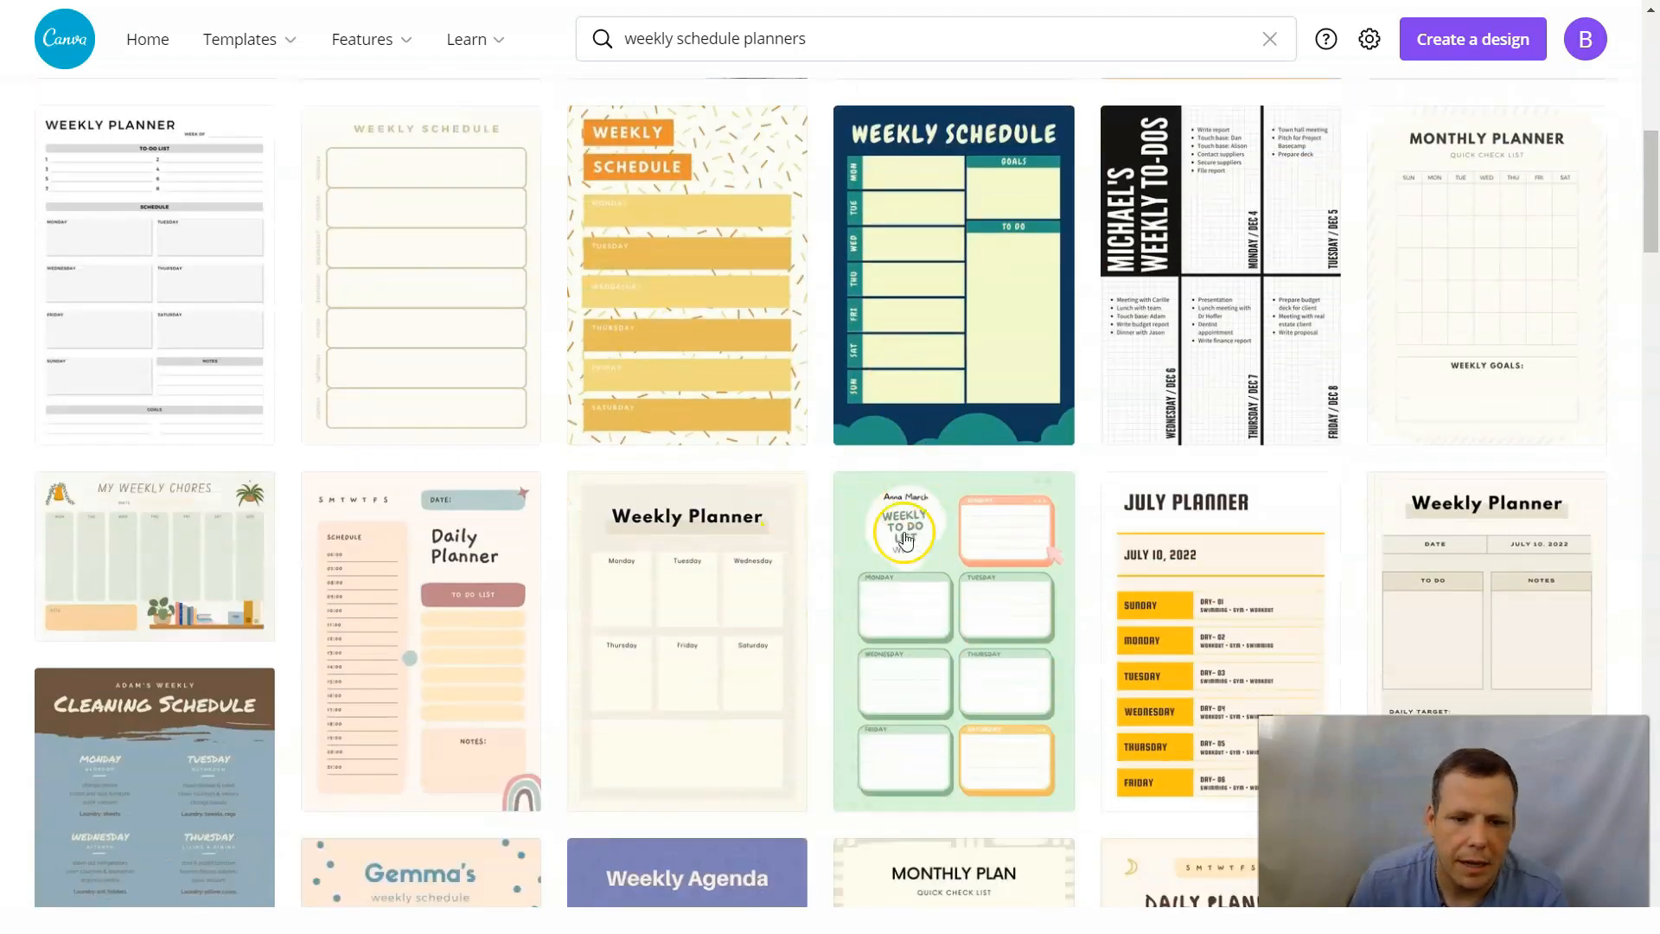
scroll(1192, 550, down, 6)
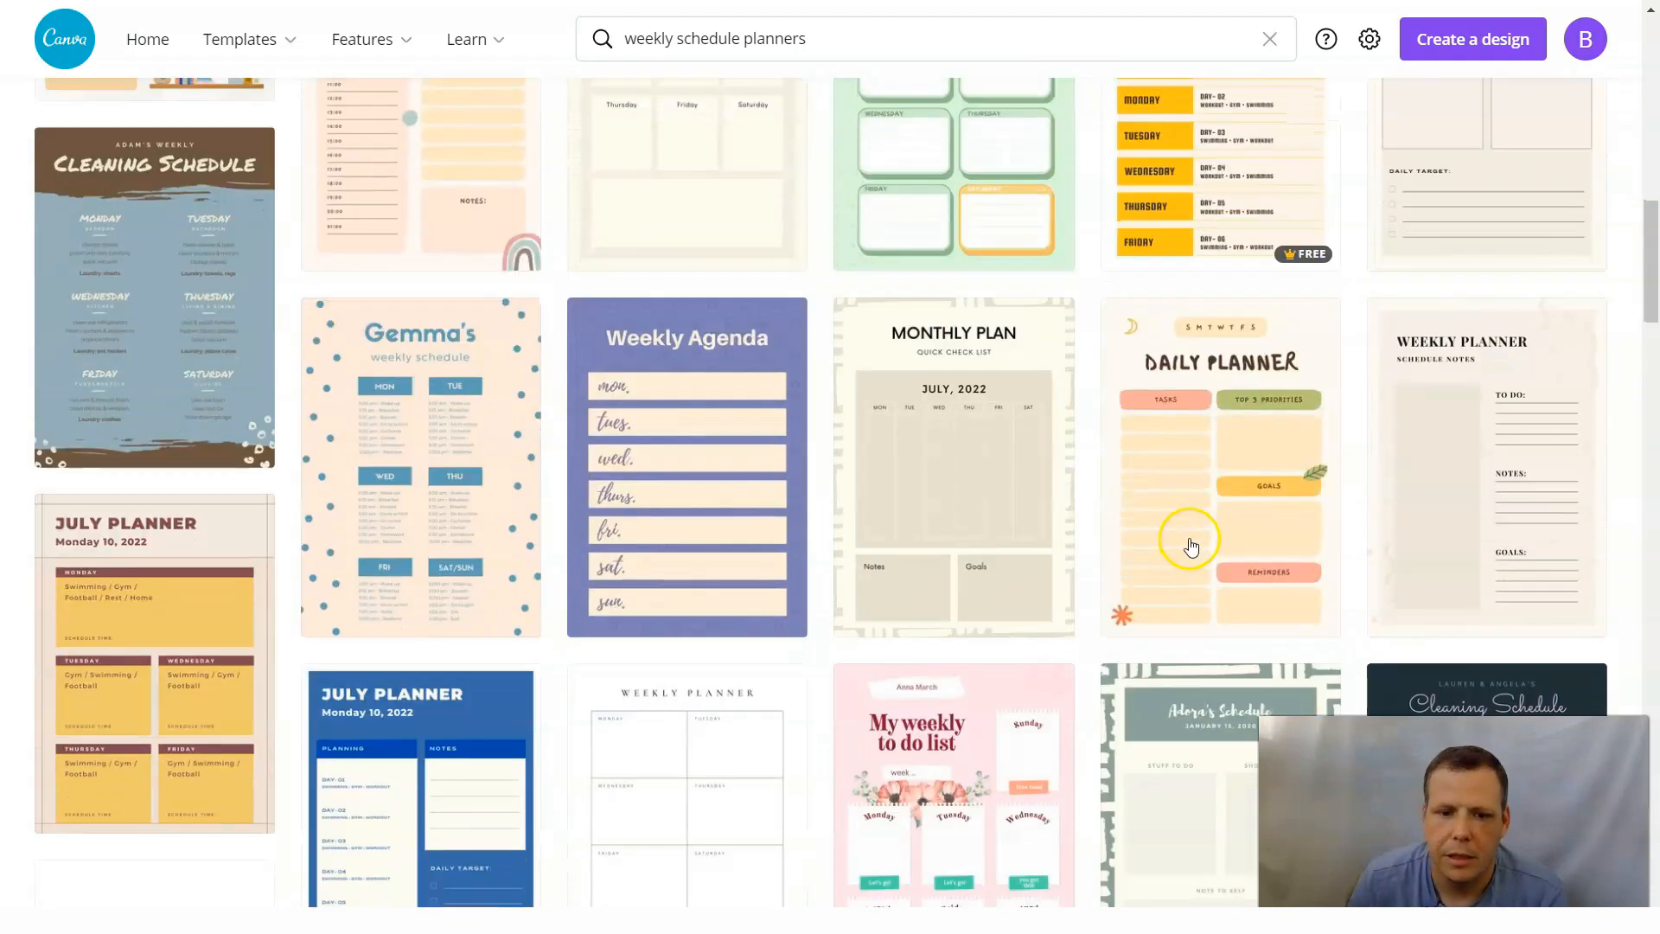
scroll(1107, 443, down, 3)
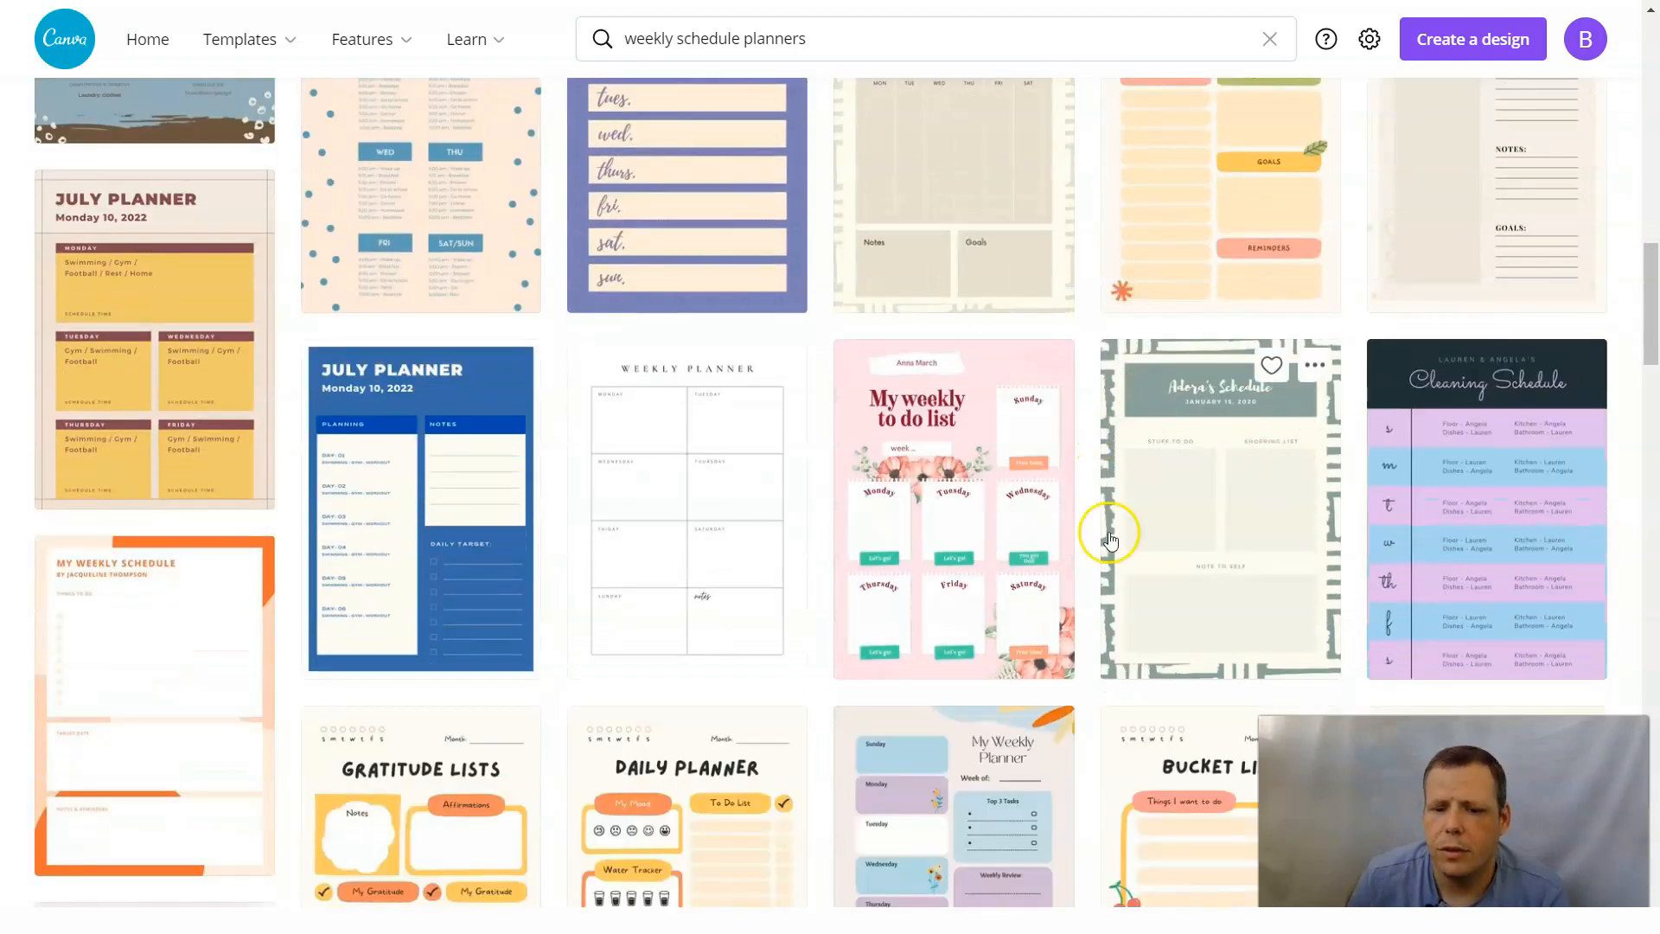
scroll(980, 556, down, 4)
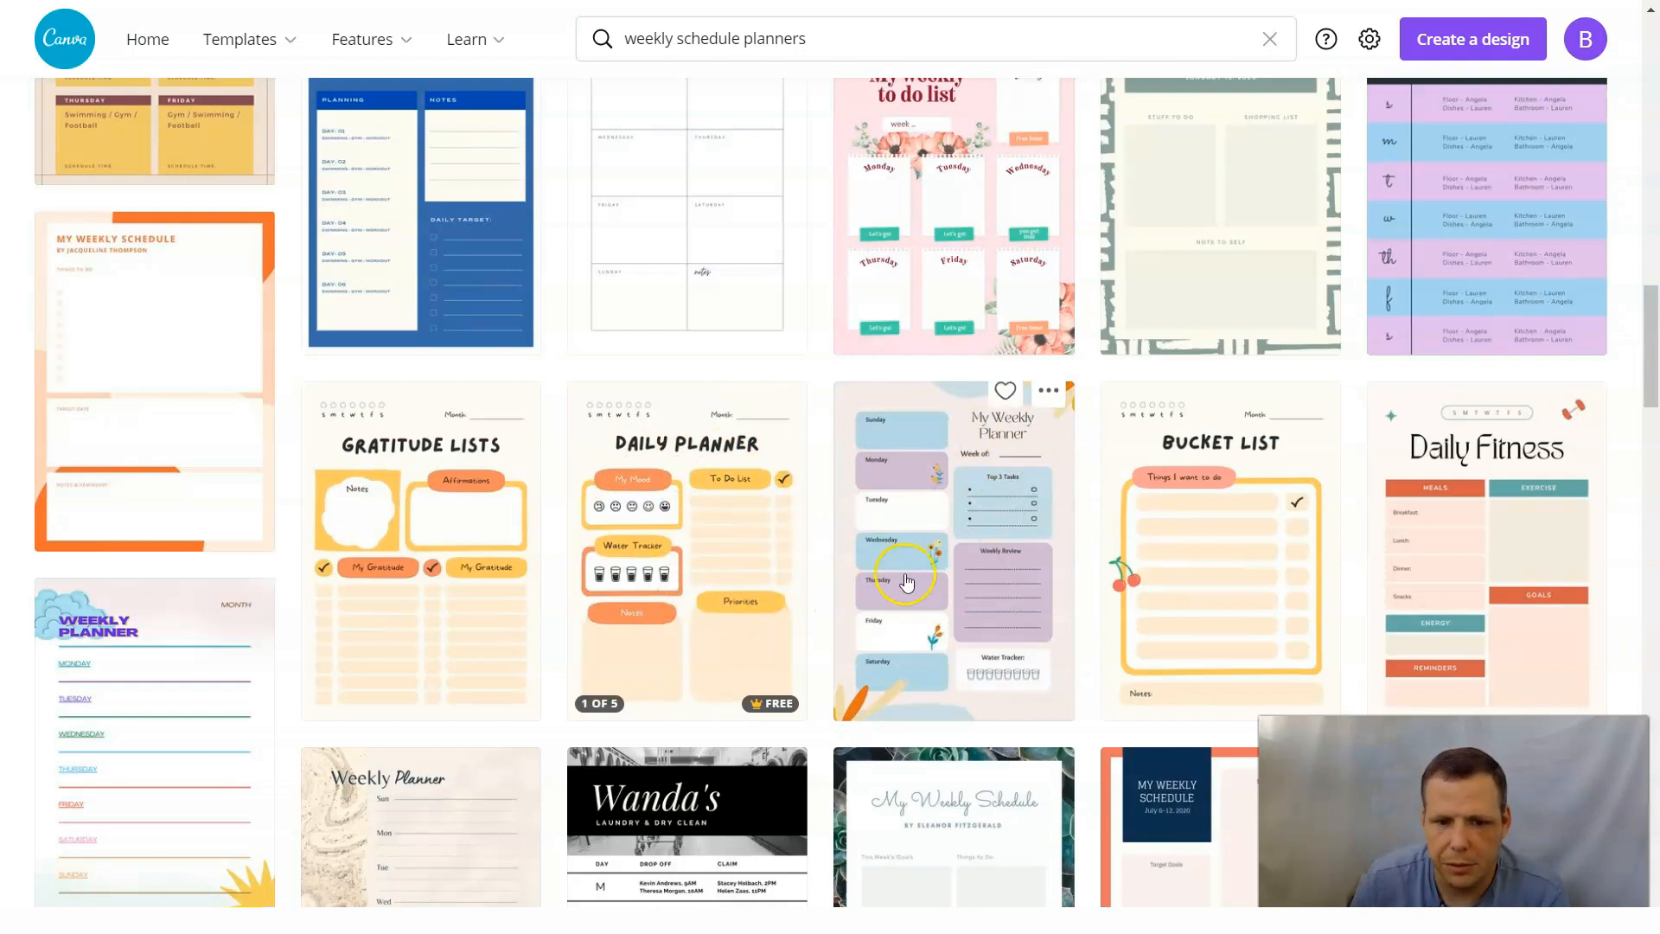
scroll(905, 581, down, 5)
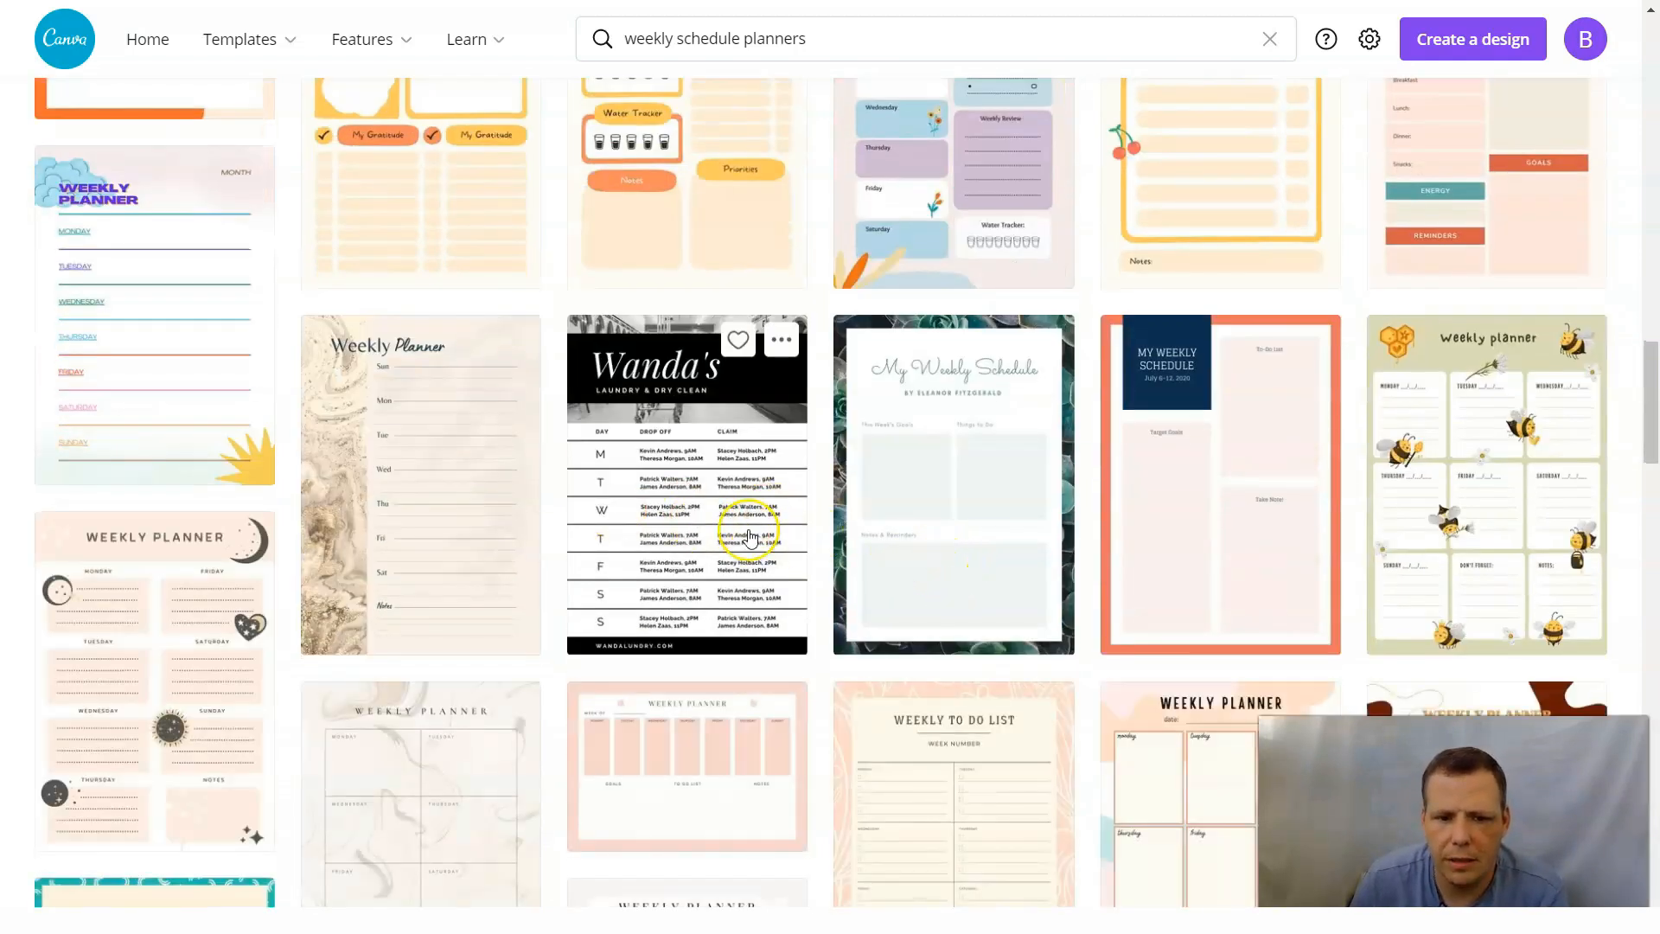
Preview the Black and White Laundry General Weekly Schedule template, add it to the likes and close its preview.
click(704, 521)
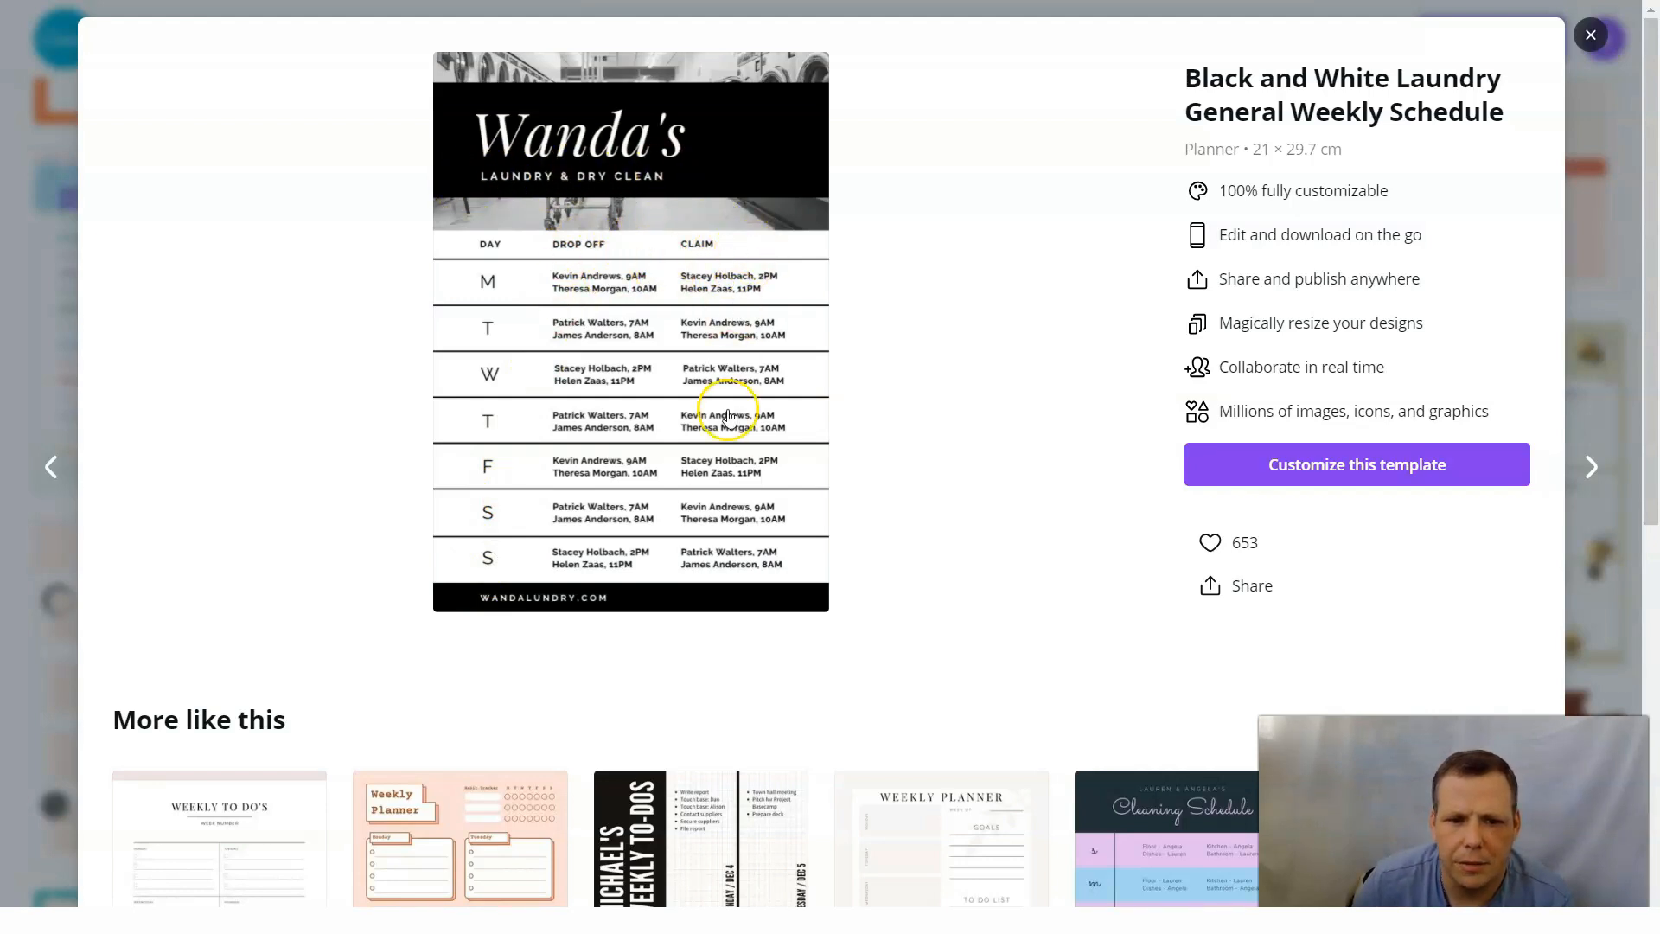
scroll(1043, 337, down, 2)
scroll(1210, 326, up, 2)
click(1231, 548)
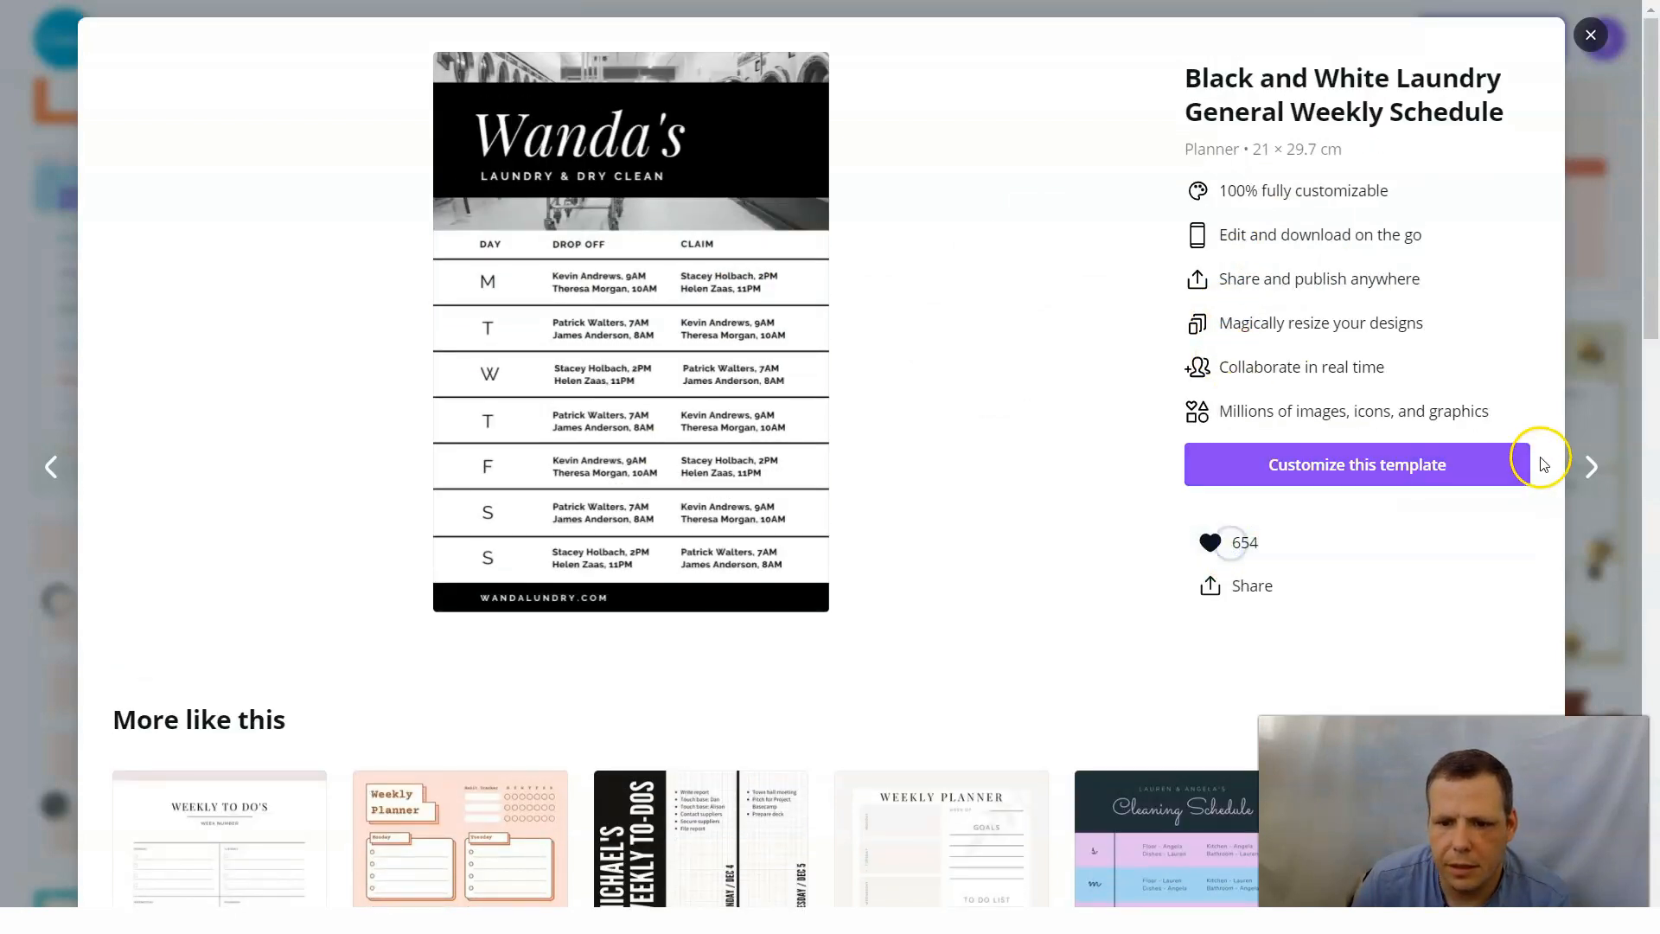
click(1593, 33)
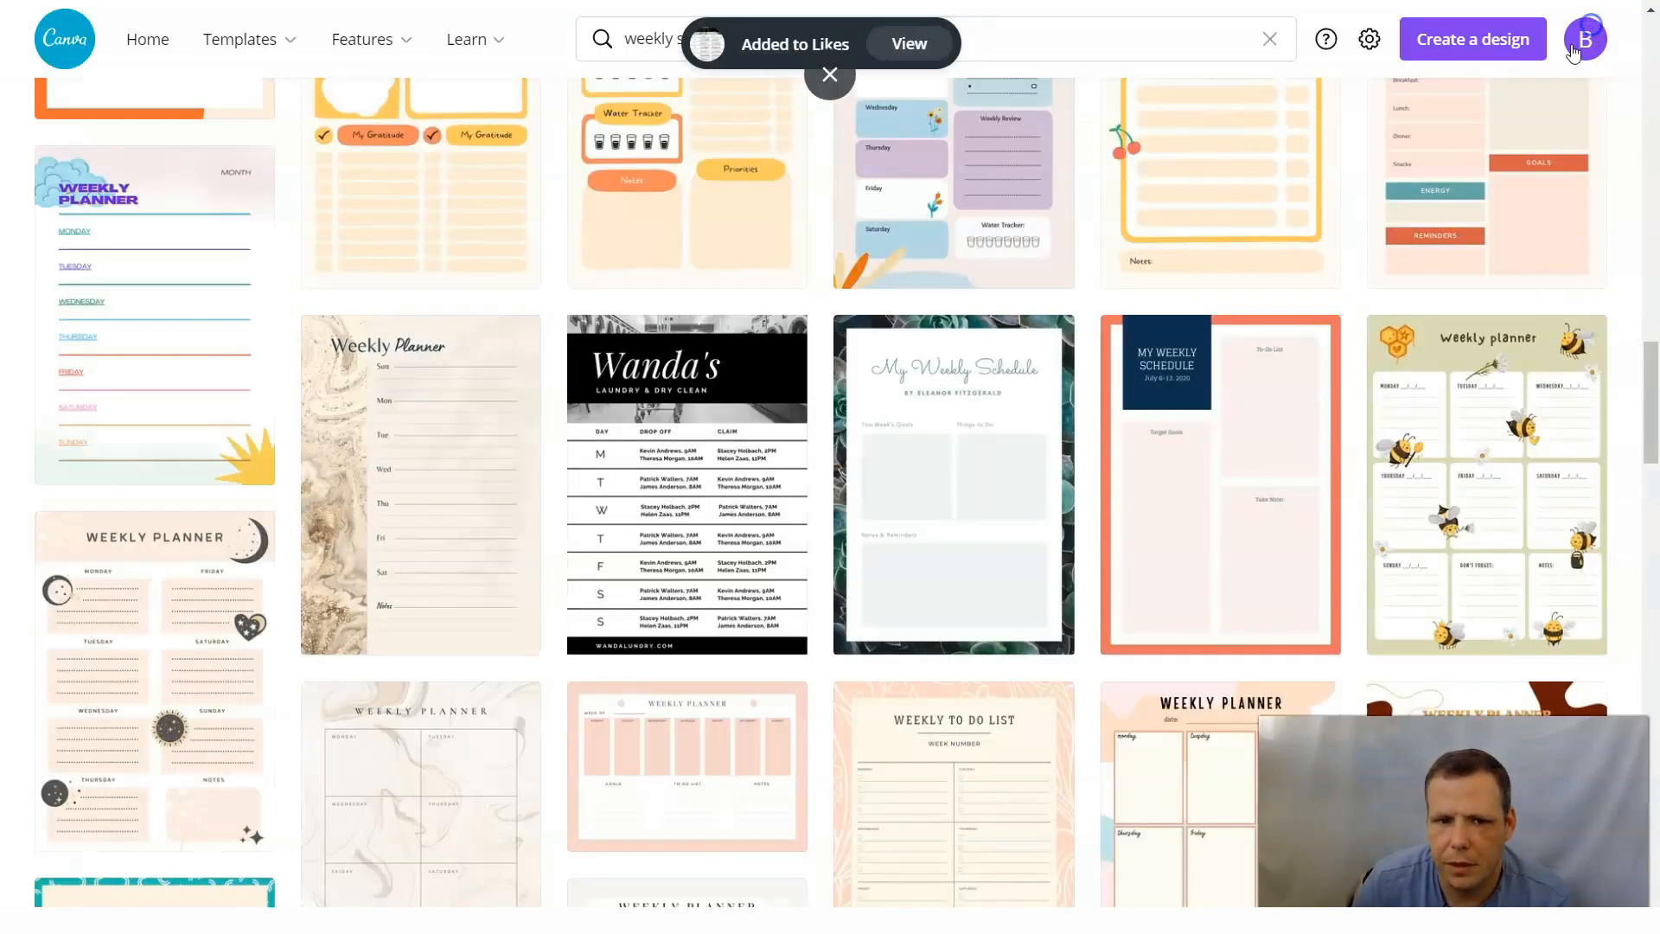
Look through the remaining weekly schedule planner templates to the end of the collection and return to the first ones.
scroll(951, 363, down, 5)
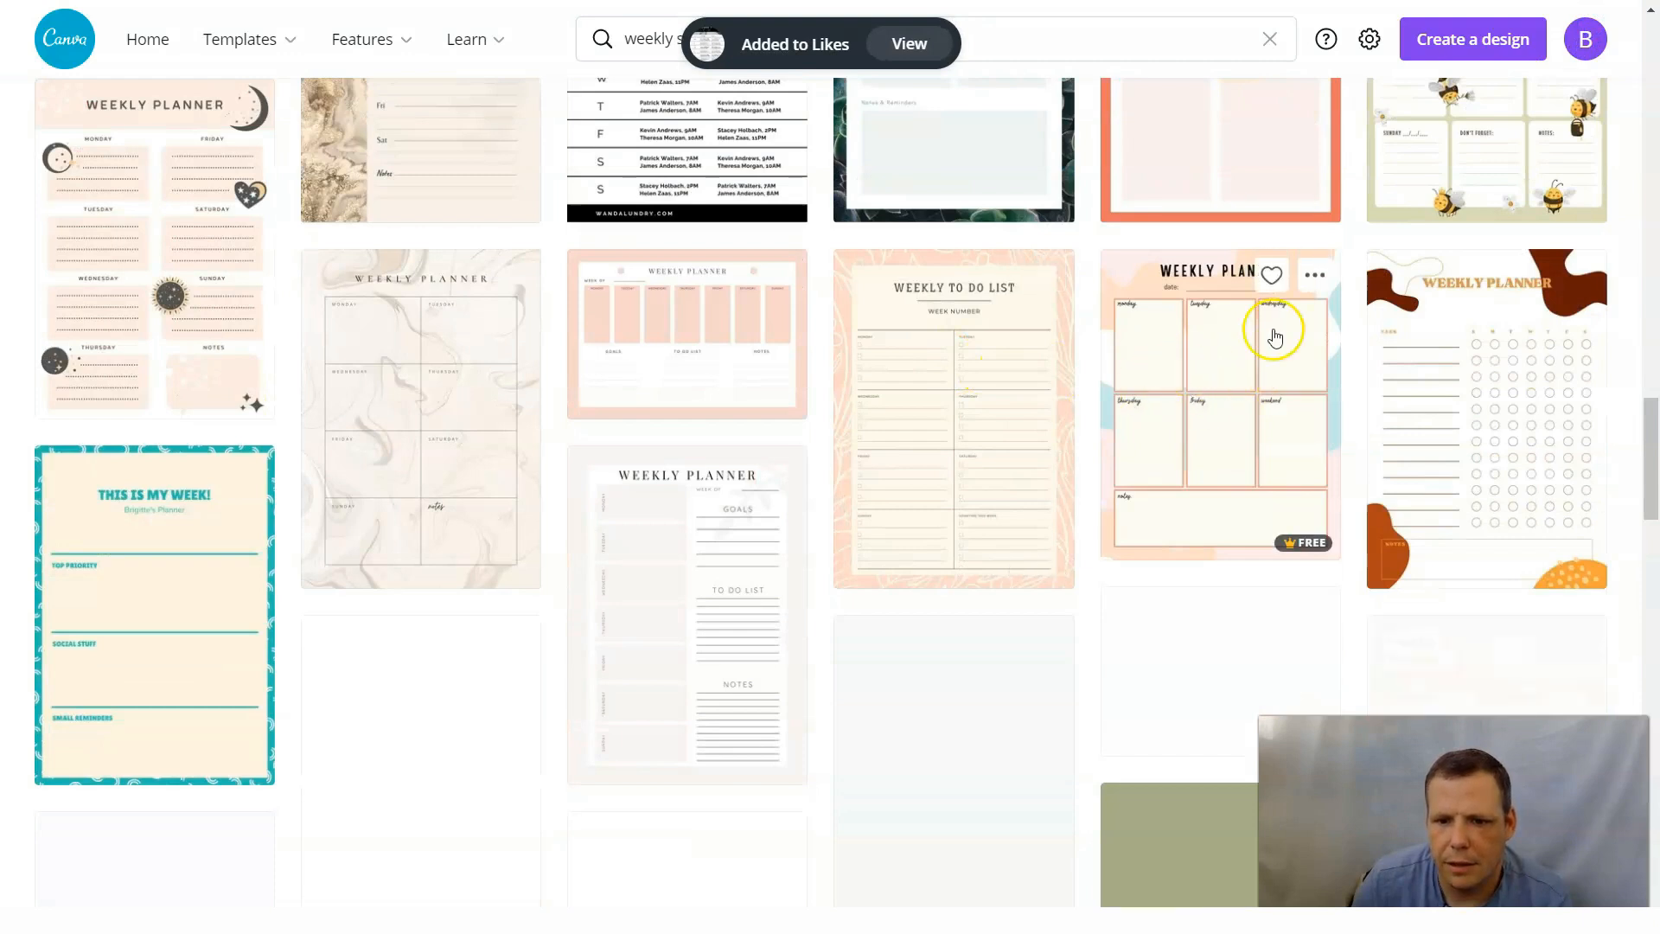
scroll(1393, 401, down, 4)
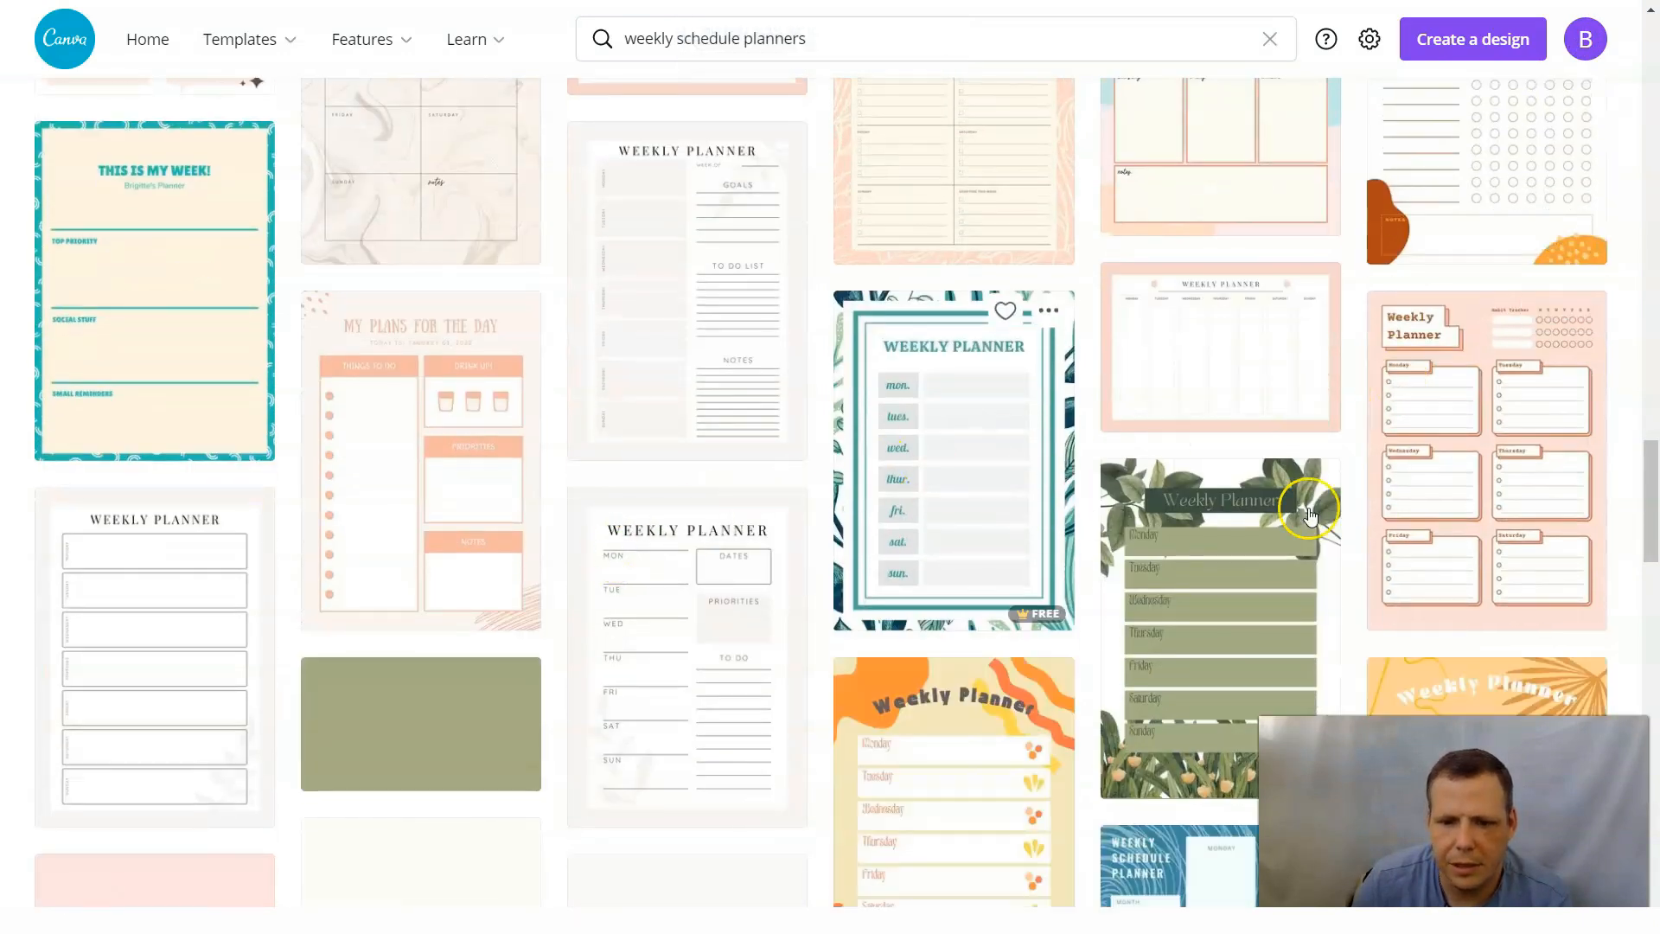
scroll(1297, 501, down, 3)
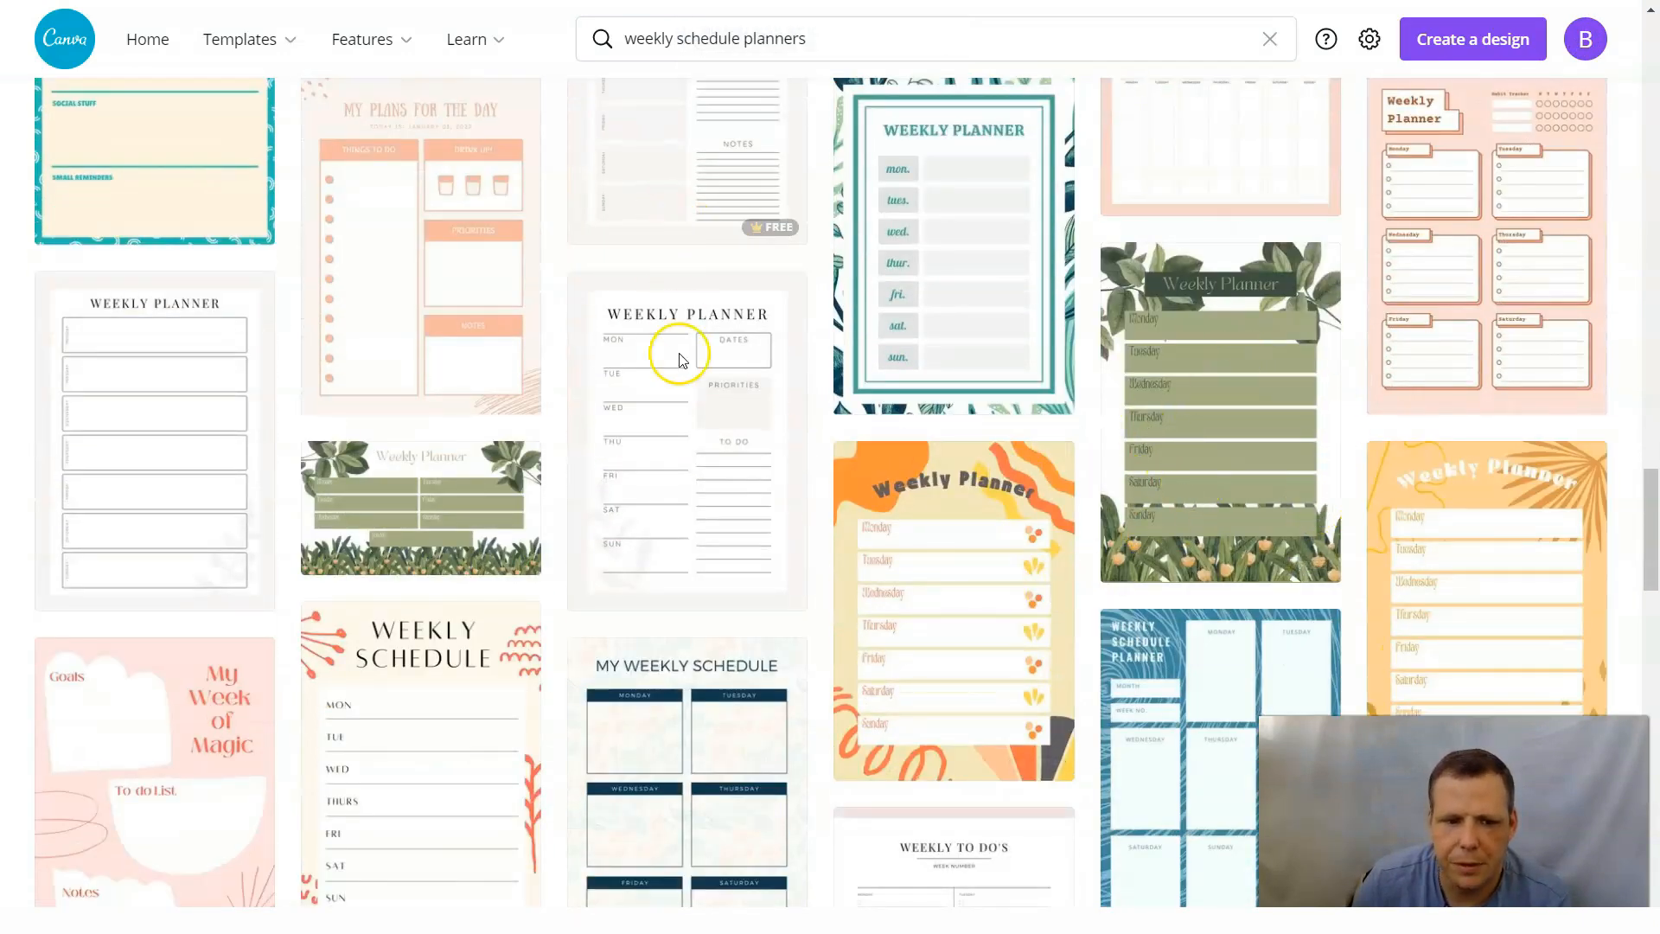
scroll(530, 530, down, 6)
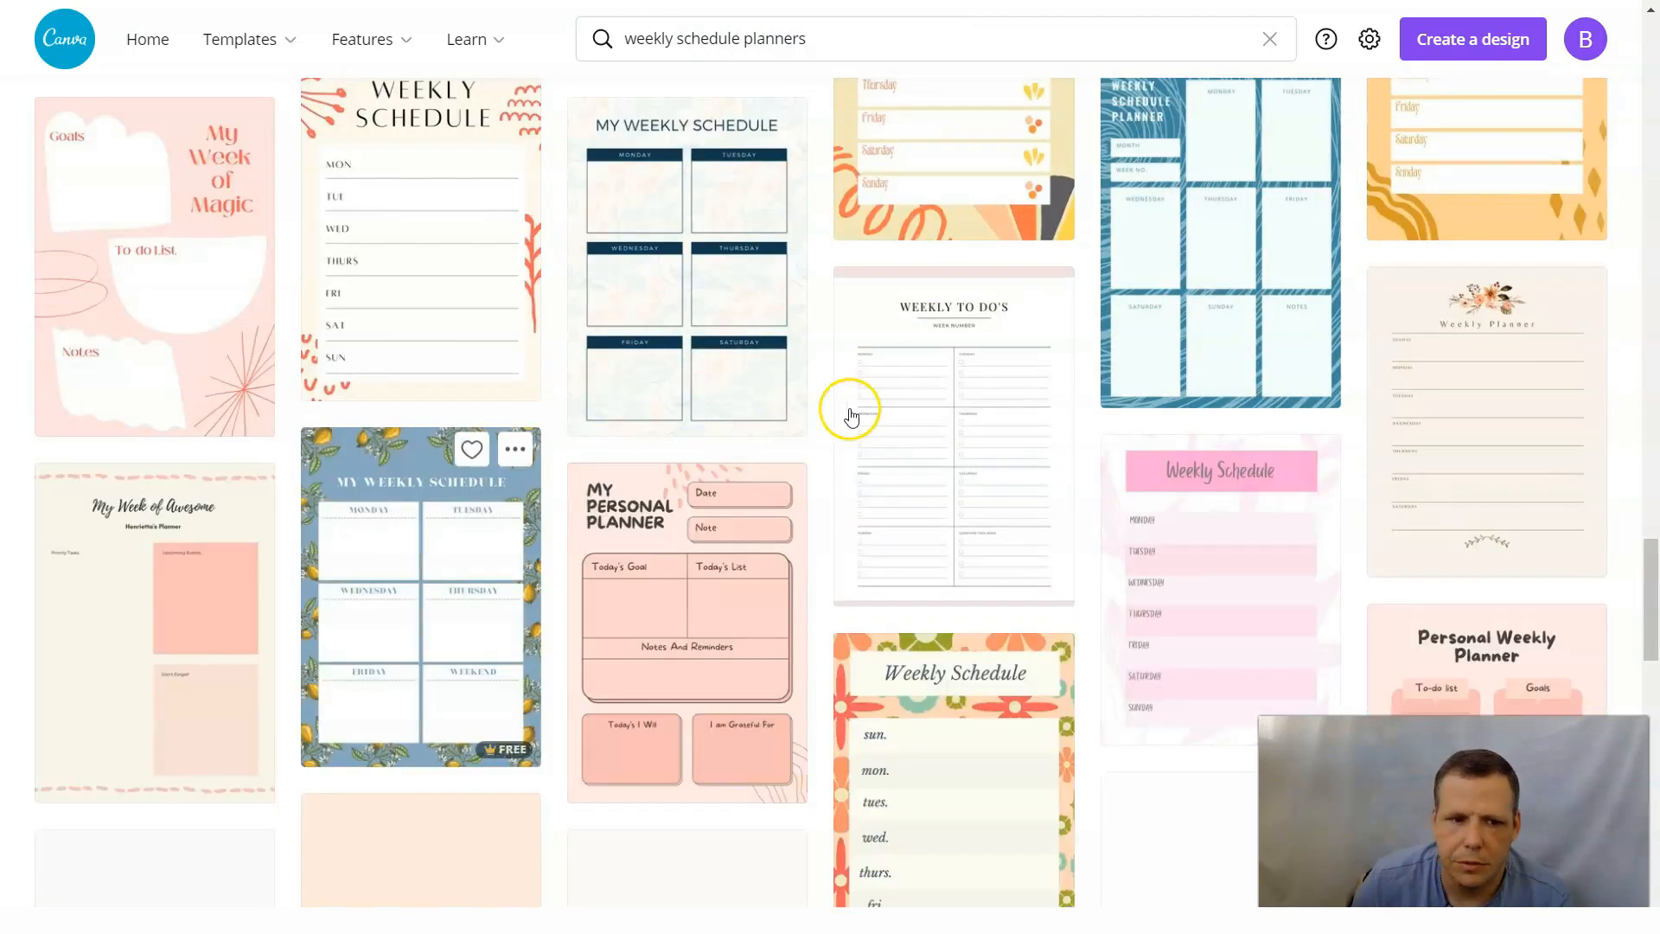
scroll(882, 438, down, 8)
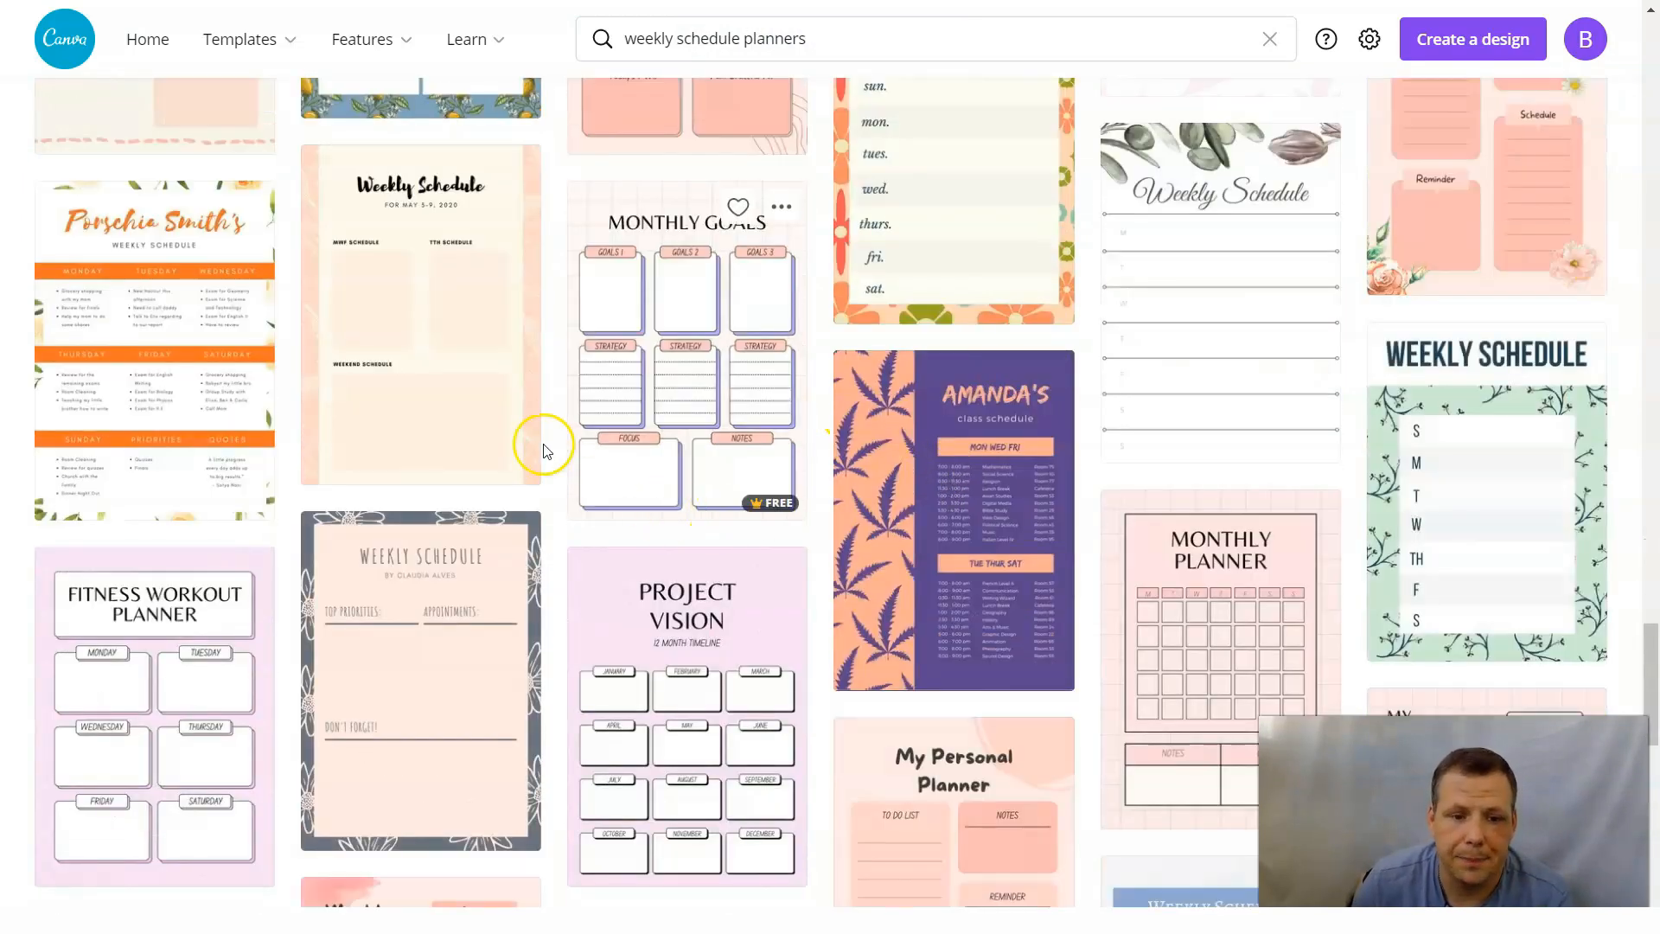
scroll(1167, 519, down, 4)
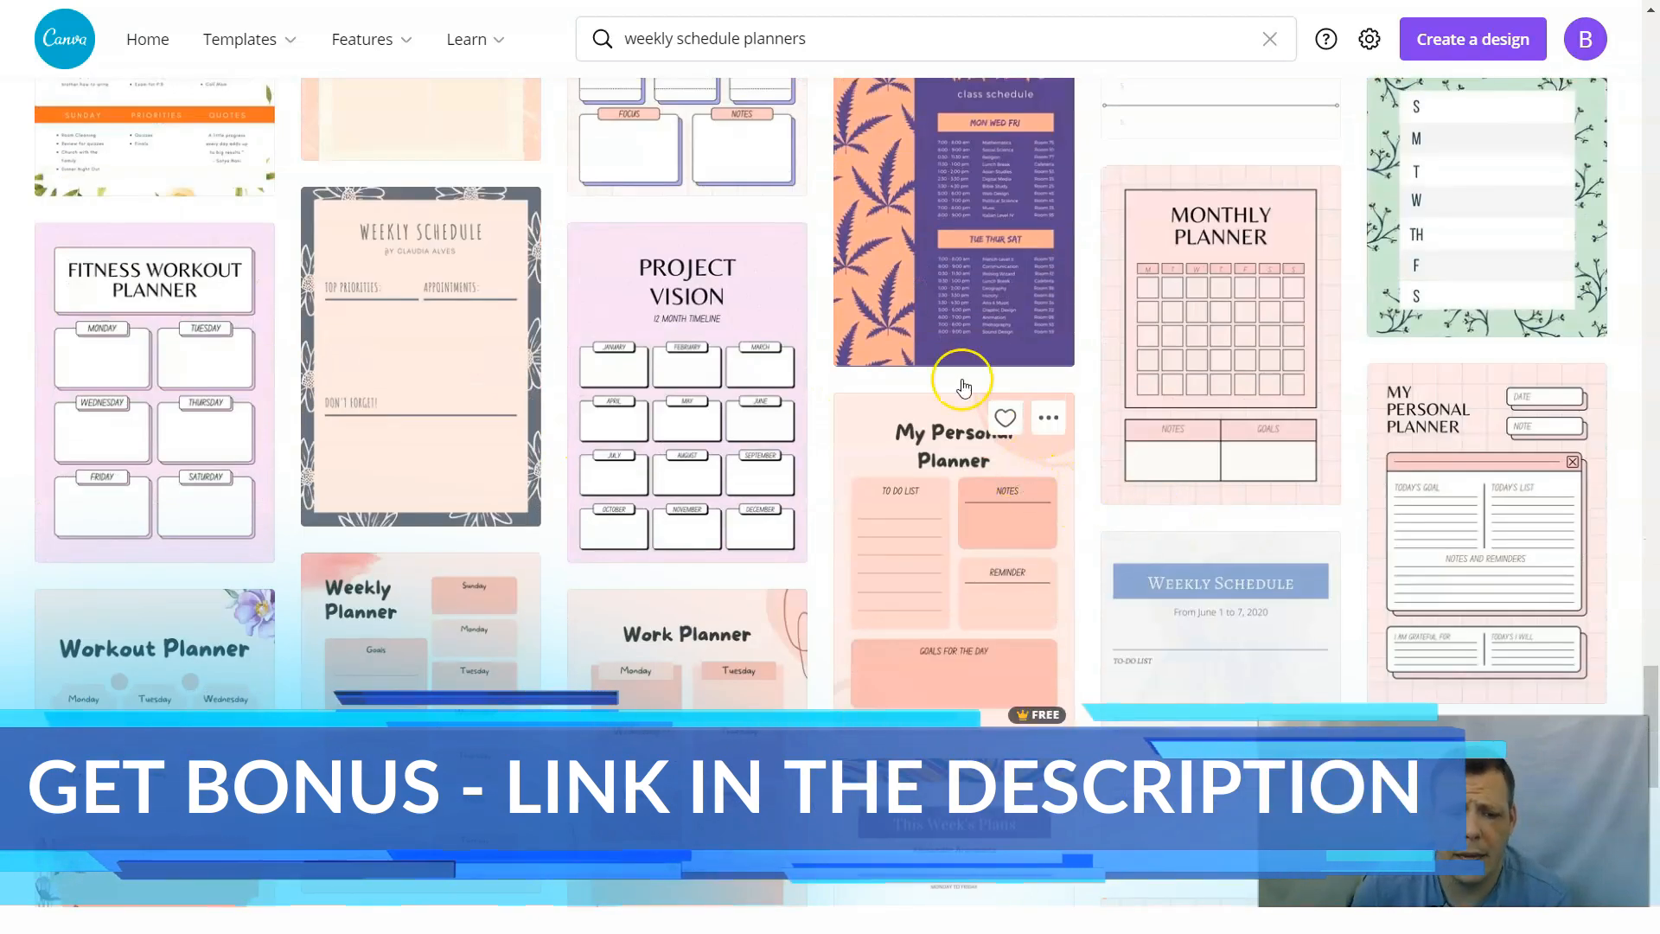
scroll(967, 370, up, 1)
scroll(966, 370, down, 5)
scroll(968, 368, down, 8)
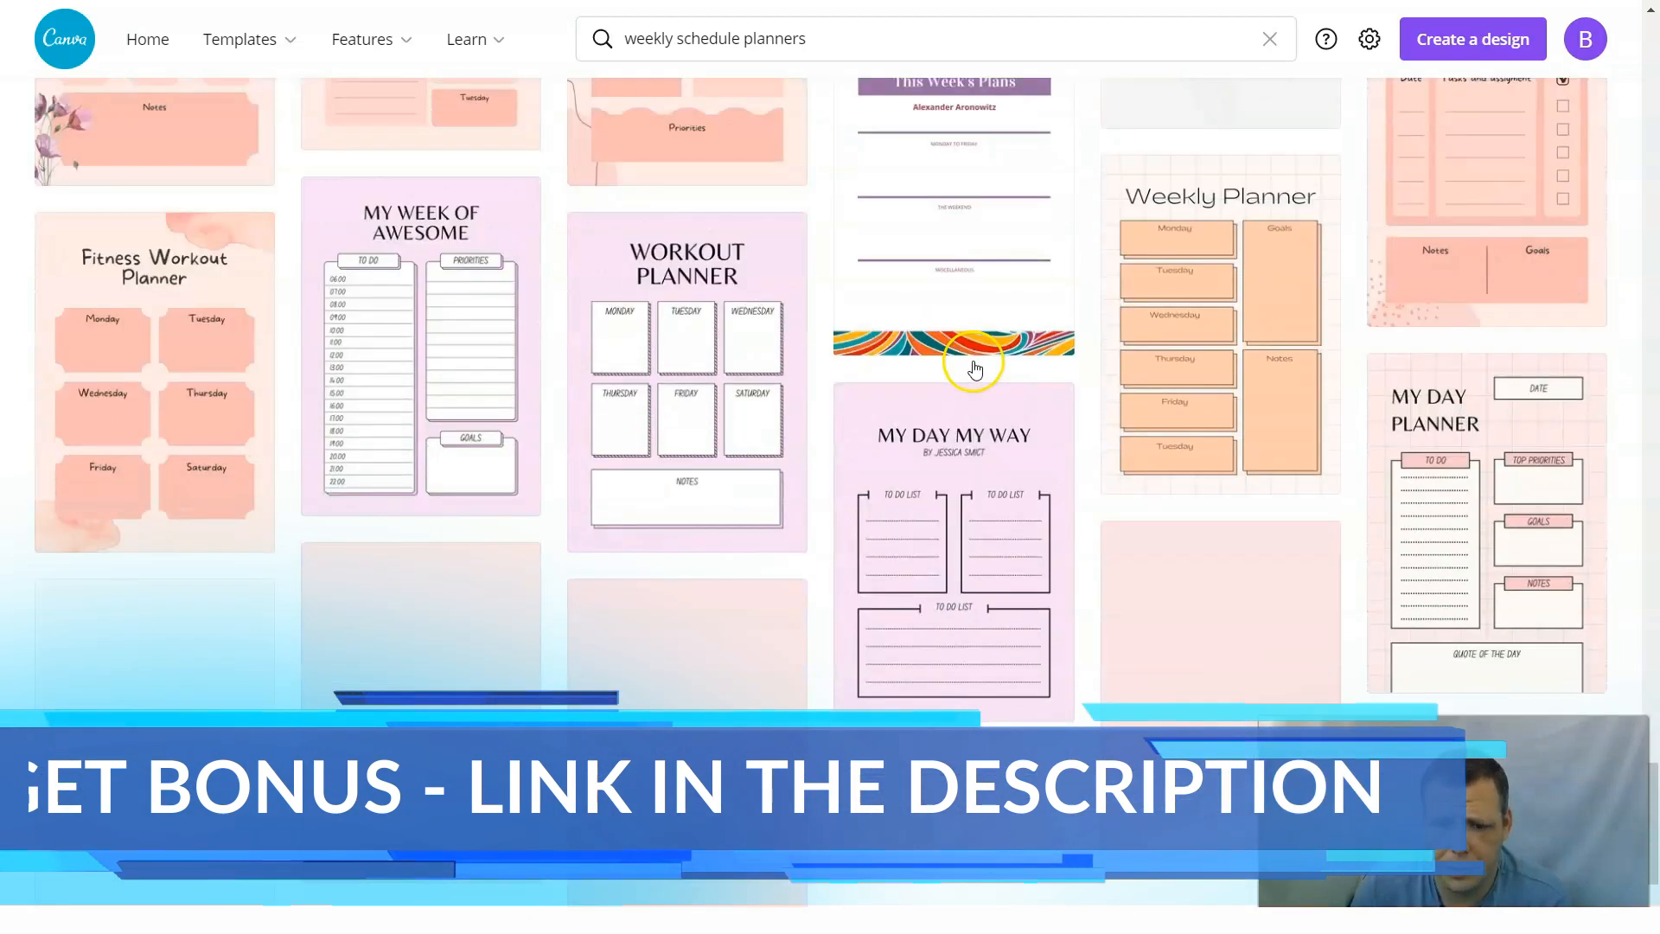
scroll(1070, 363, down, 2)
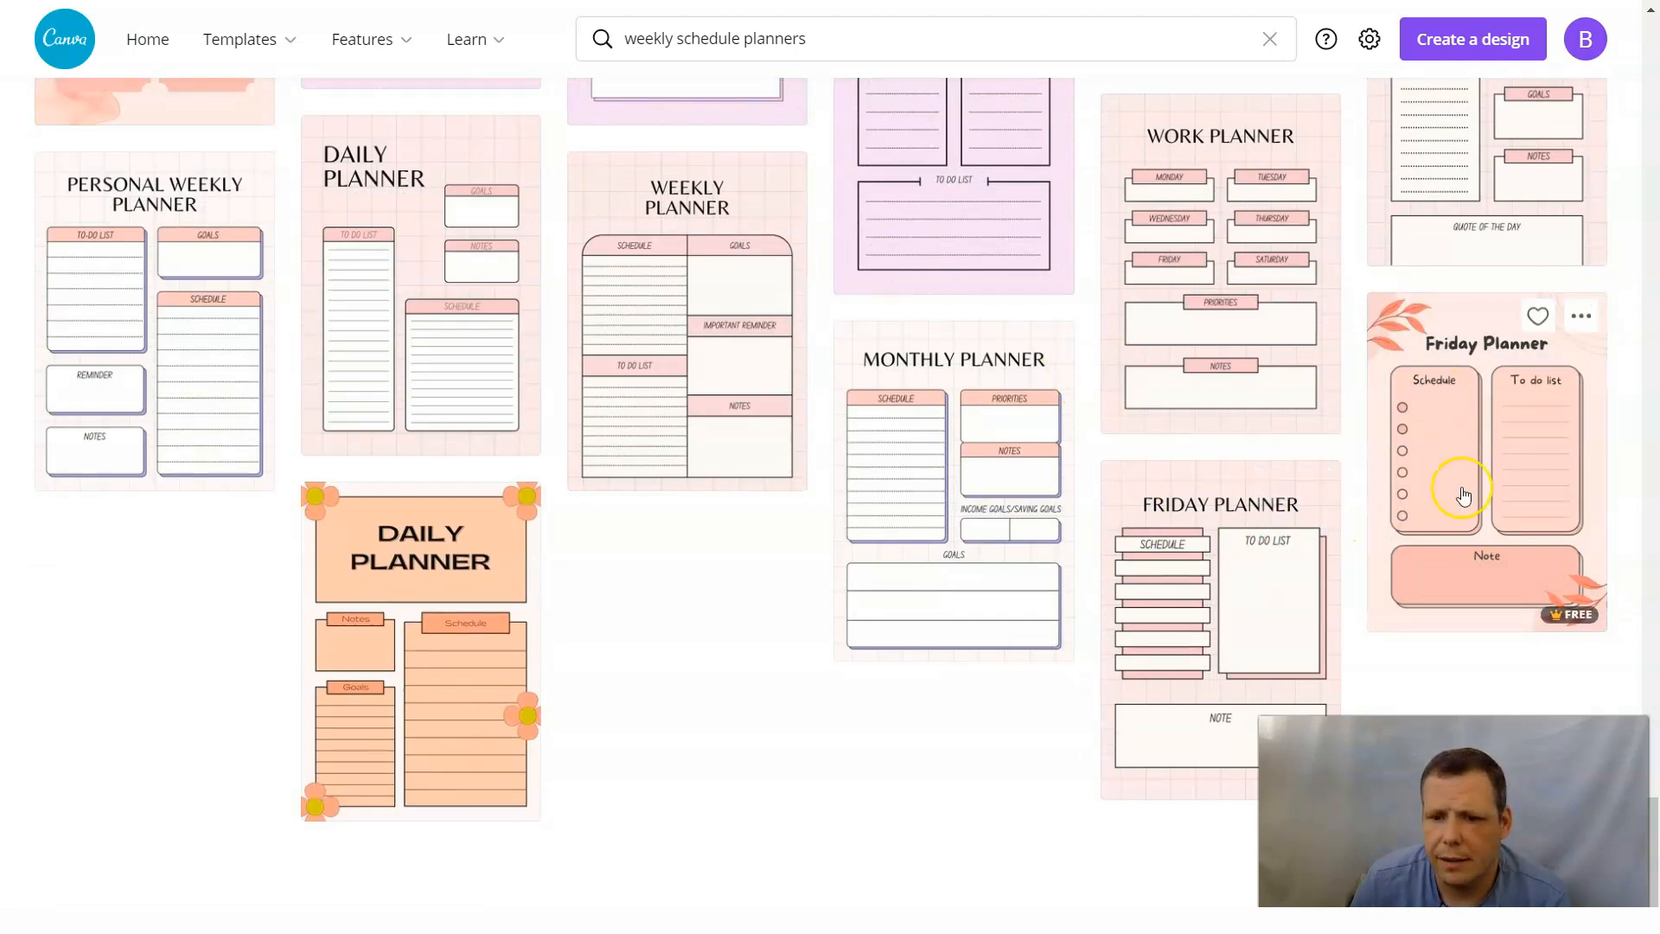
scroll(519, 396, up, 15)
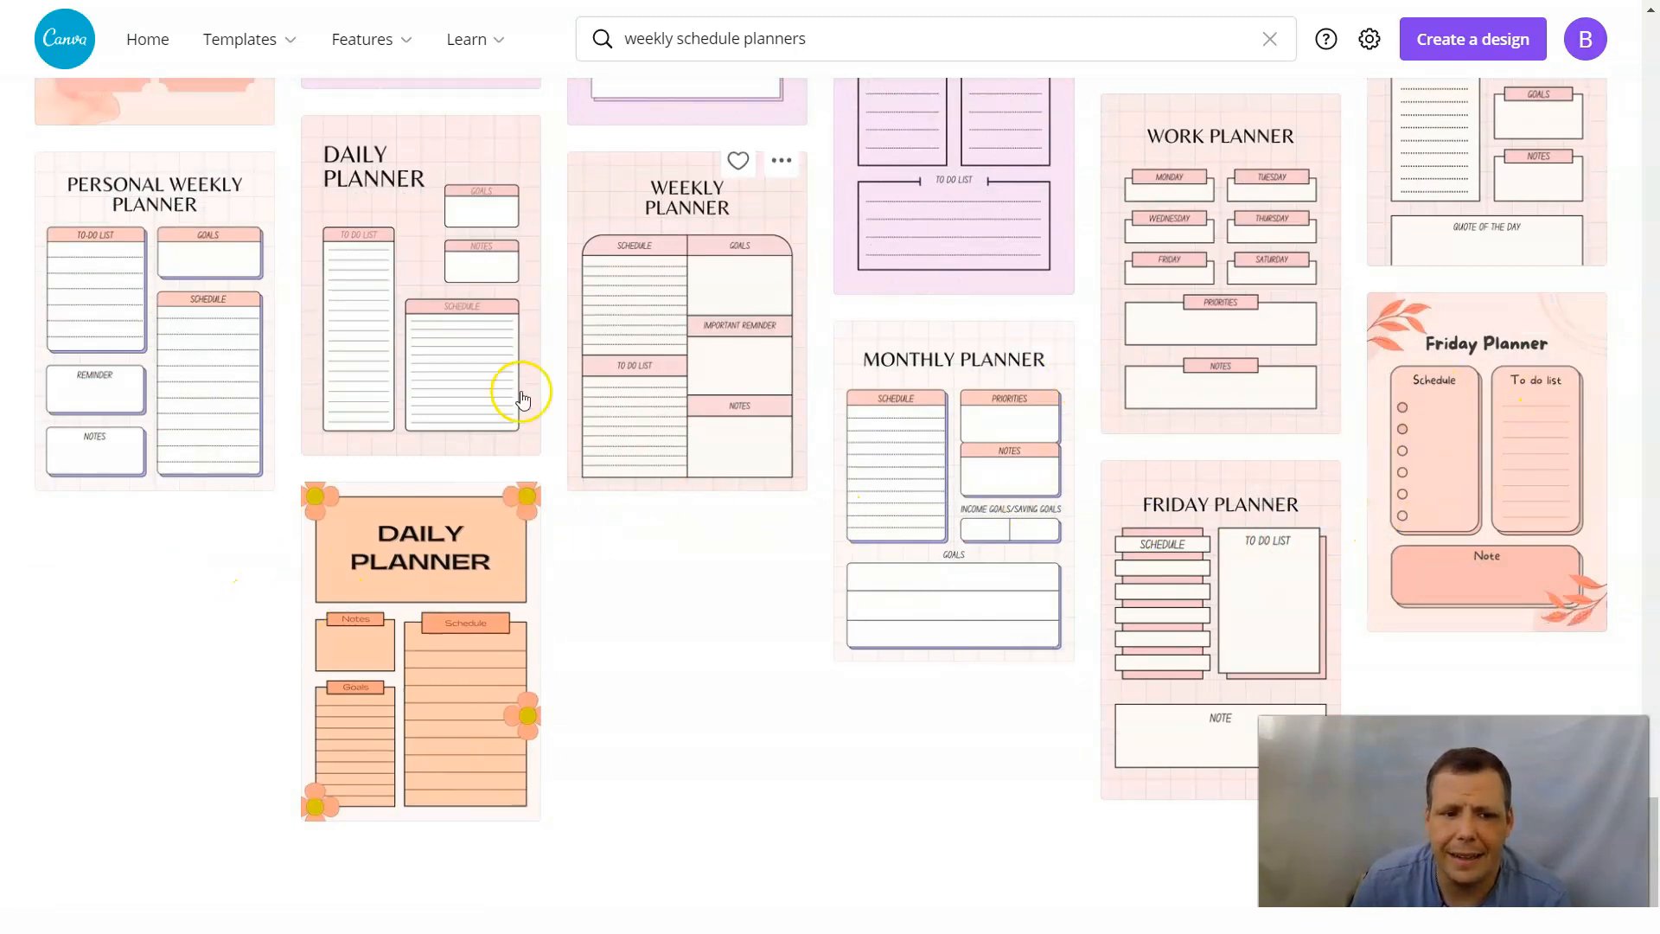
scroll(951, 484, down, 1)
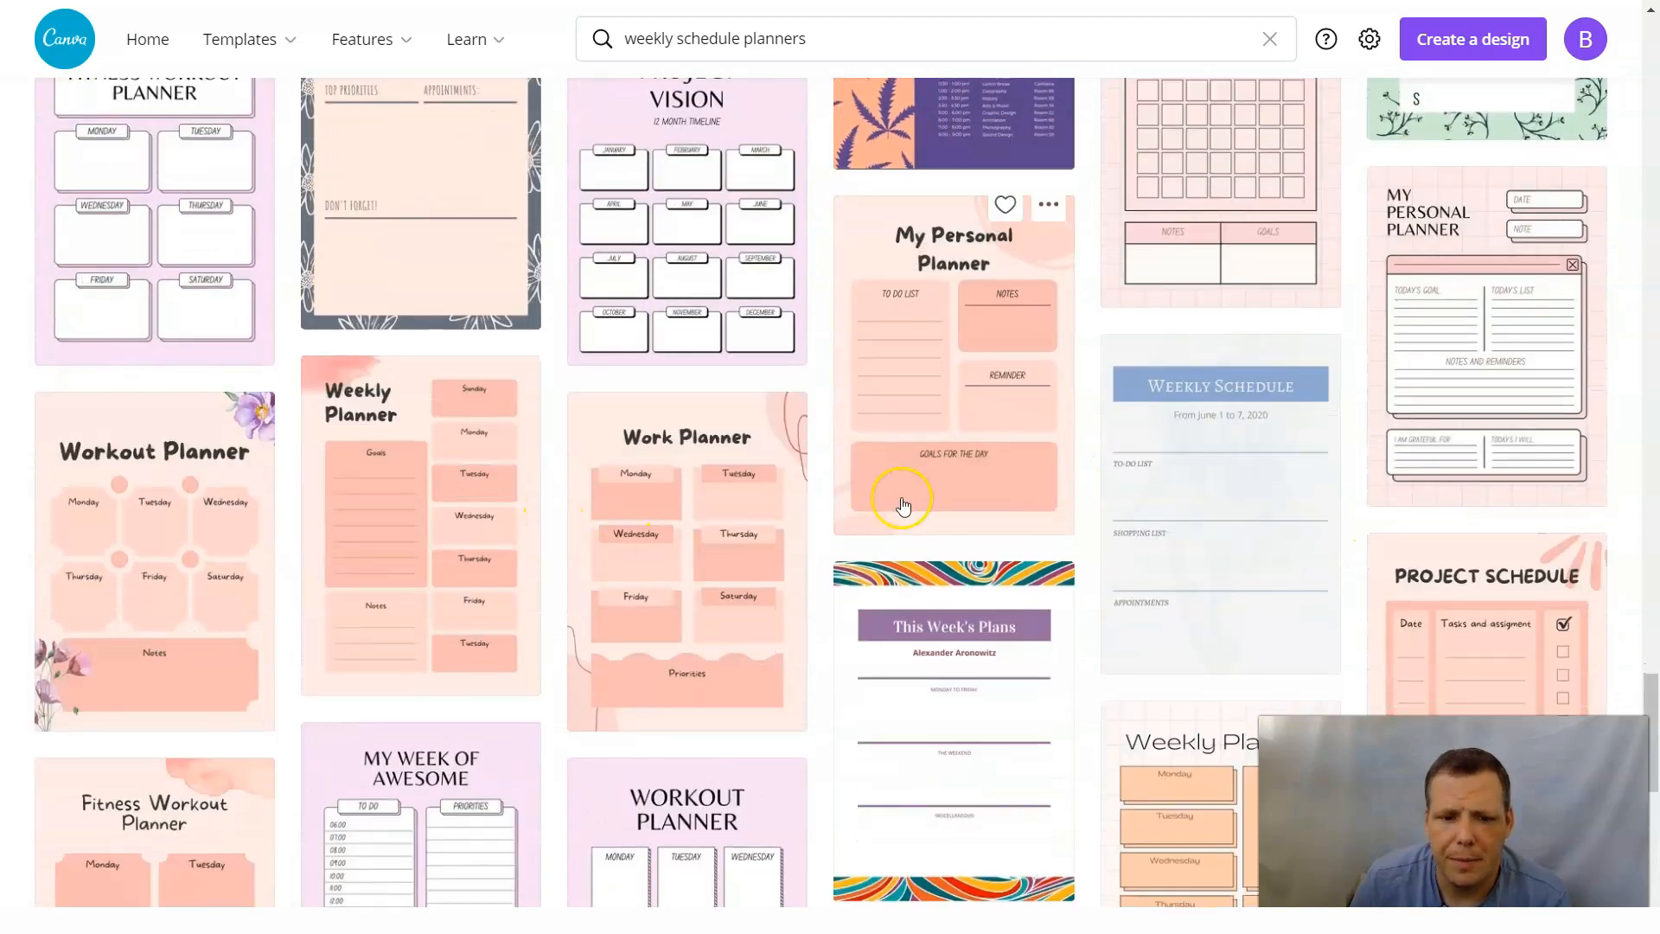
scroll(1001, 423, up, 7)
scroll(1001, 432, up, 20)
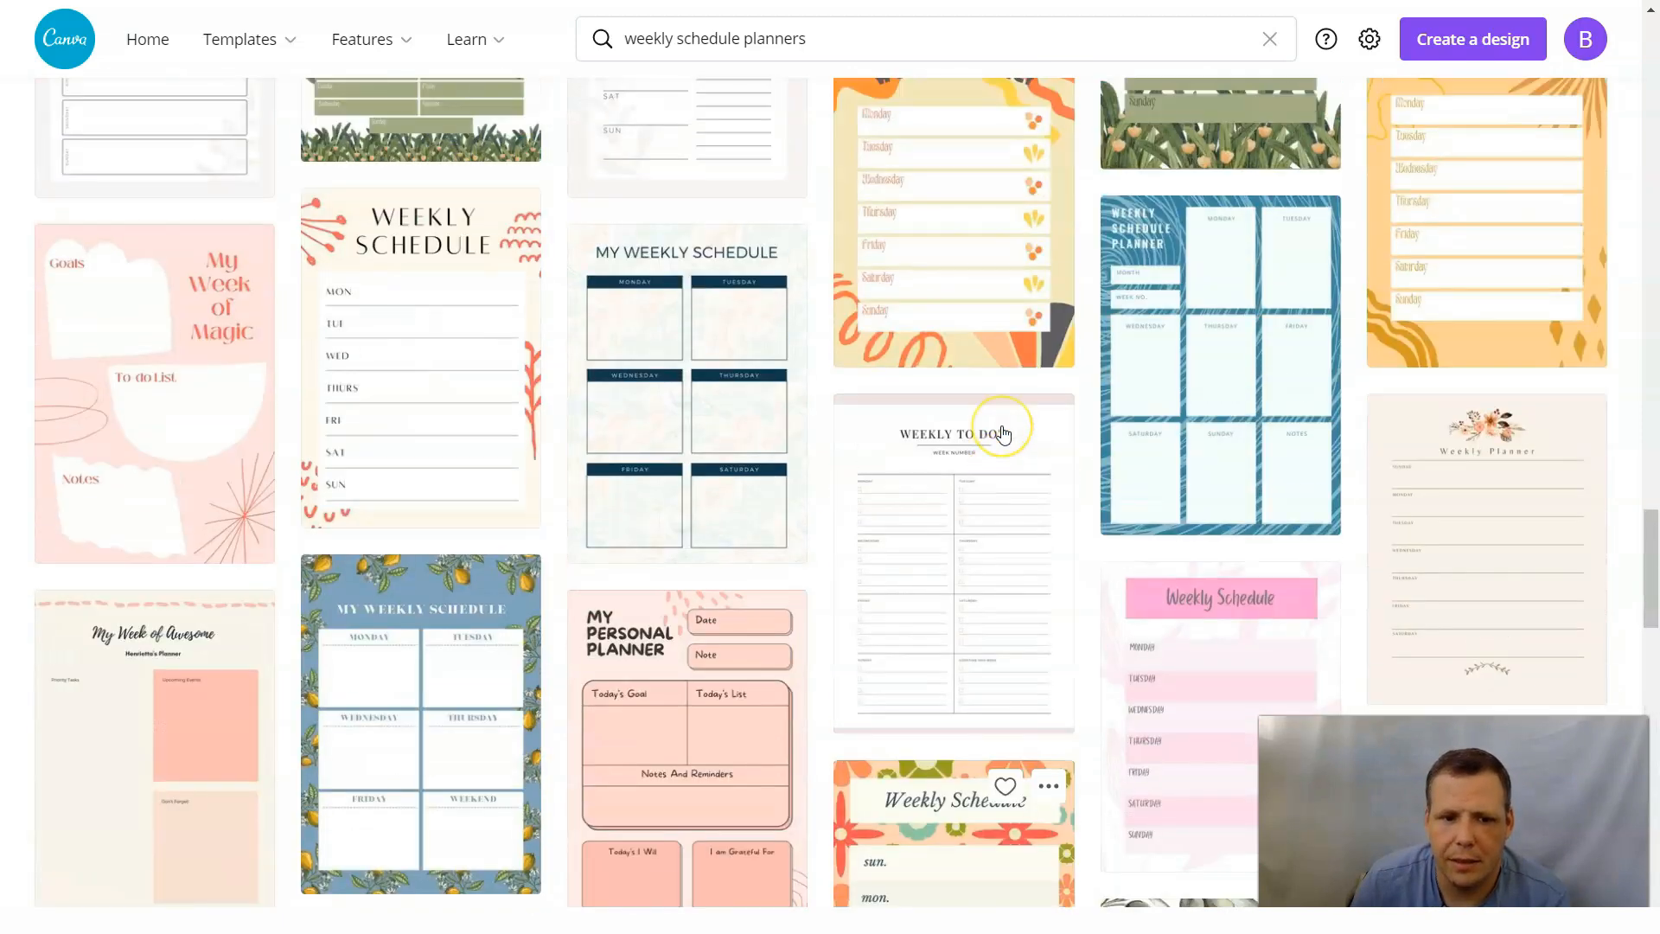
scroll(997, 434, up, 20)
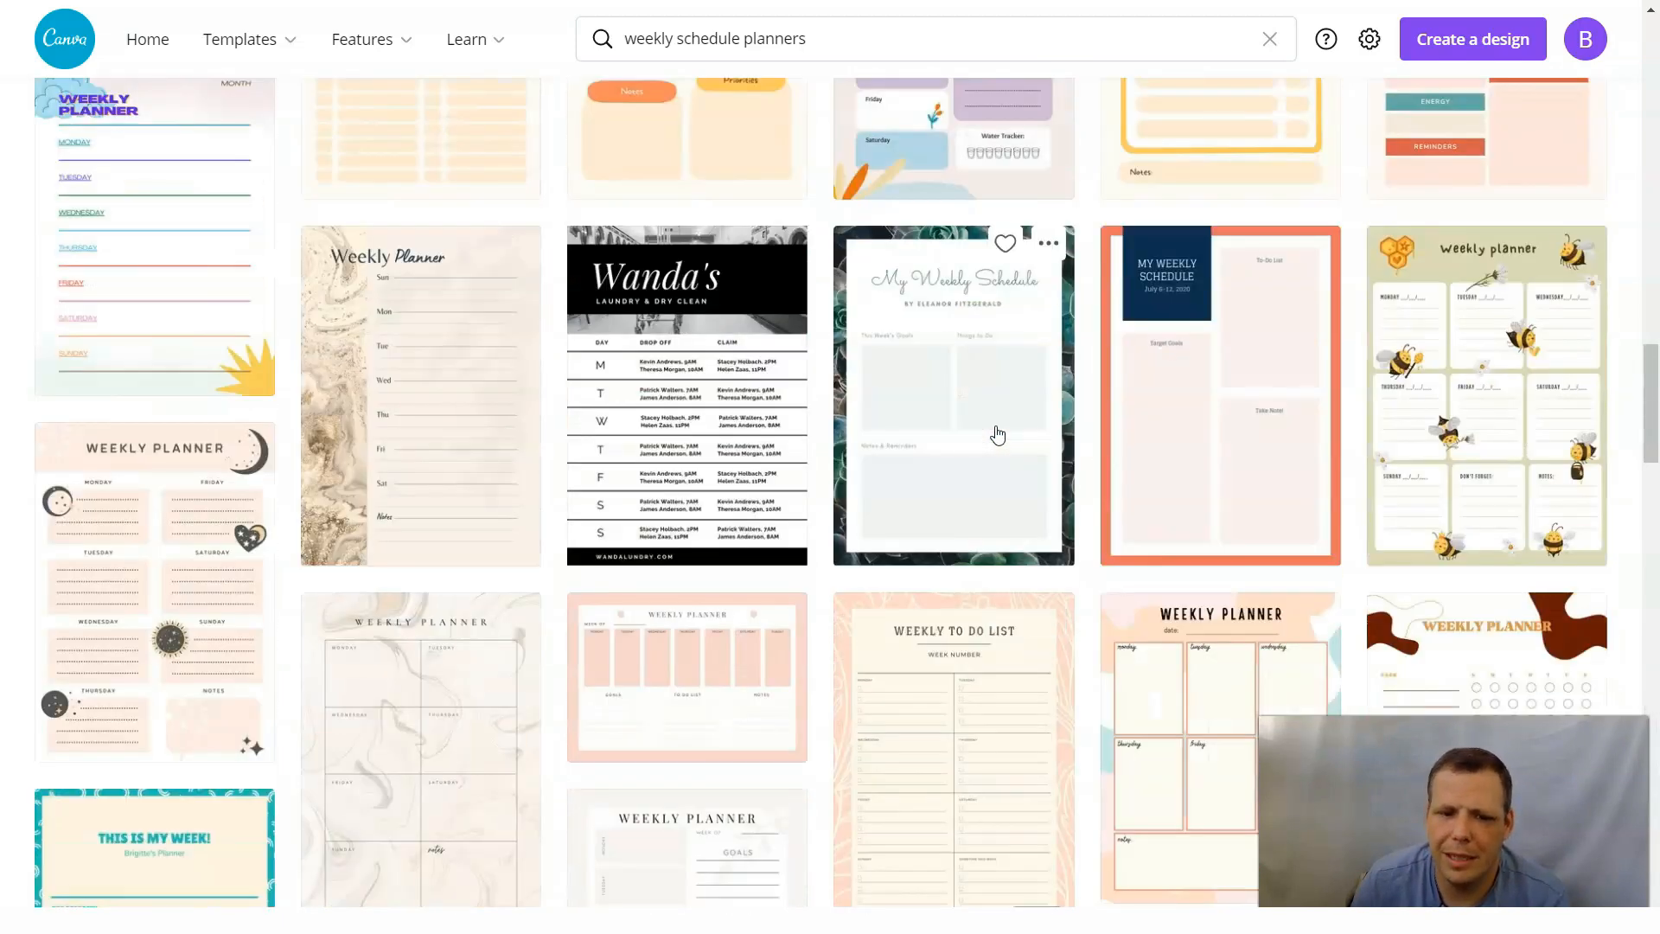
scroll(994, 439, up, 5)
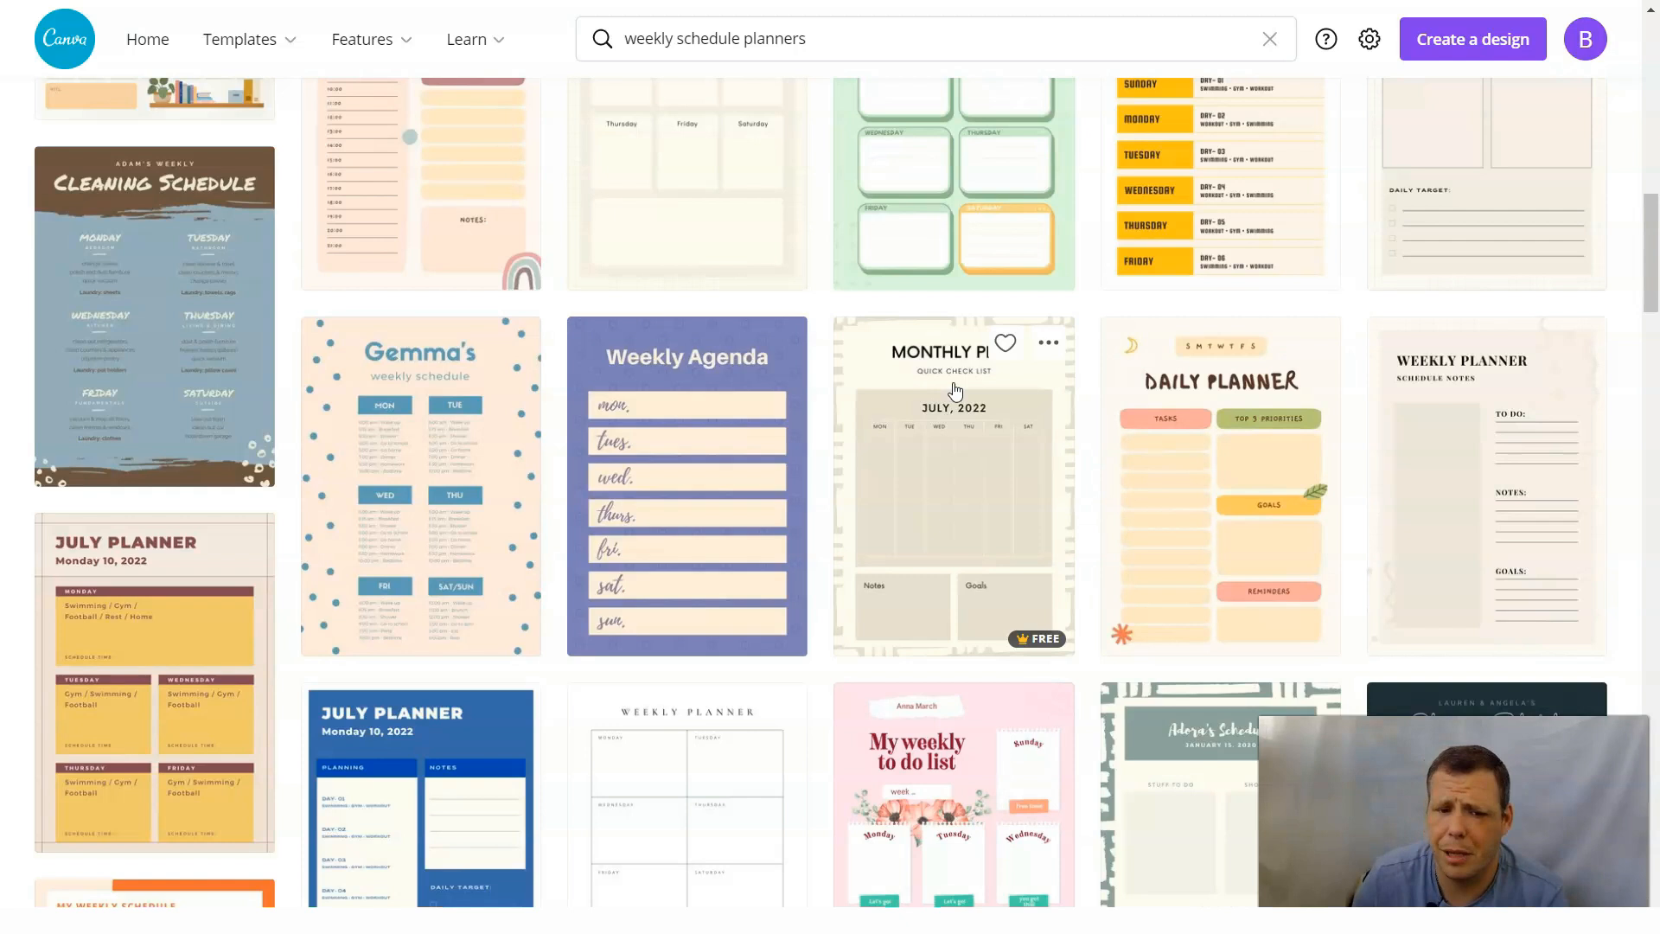
scroll(955, 389, up, 8)
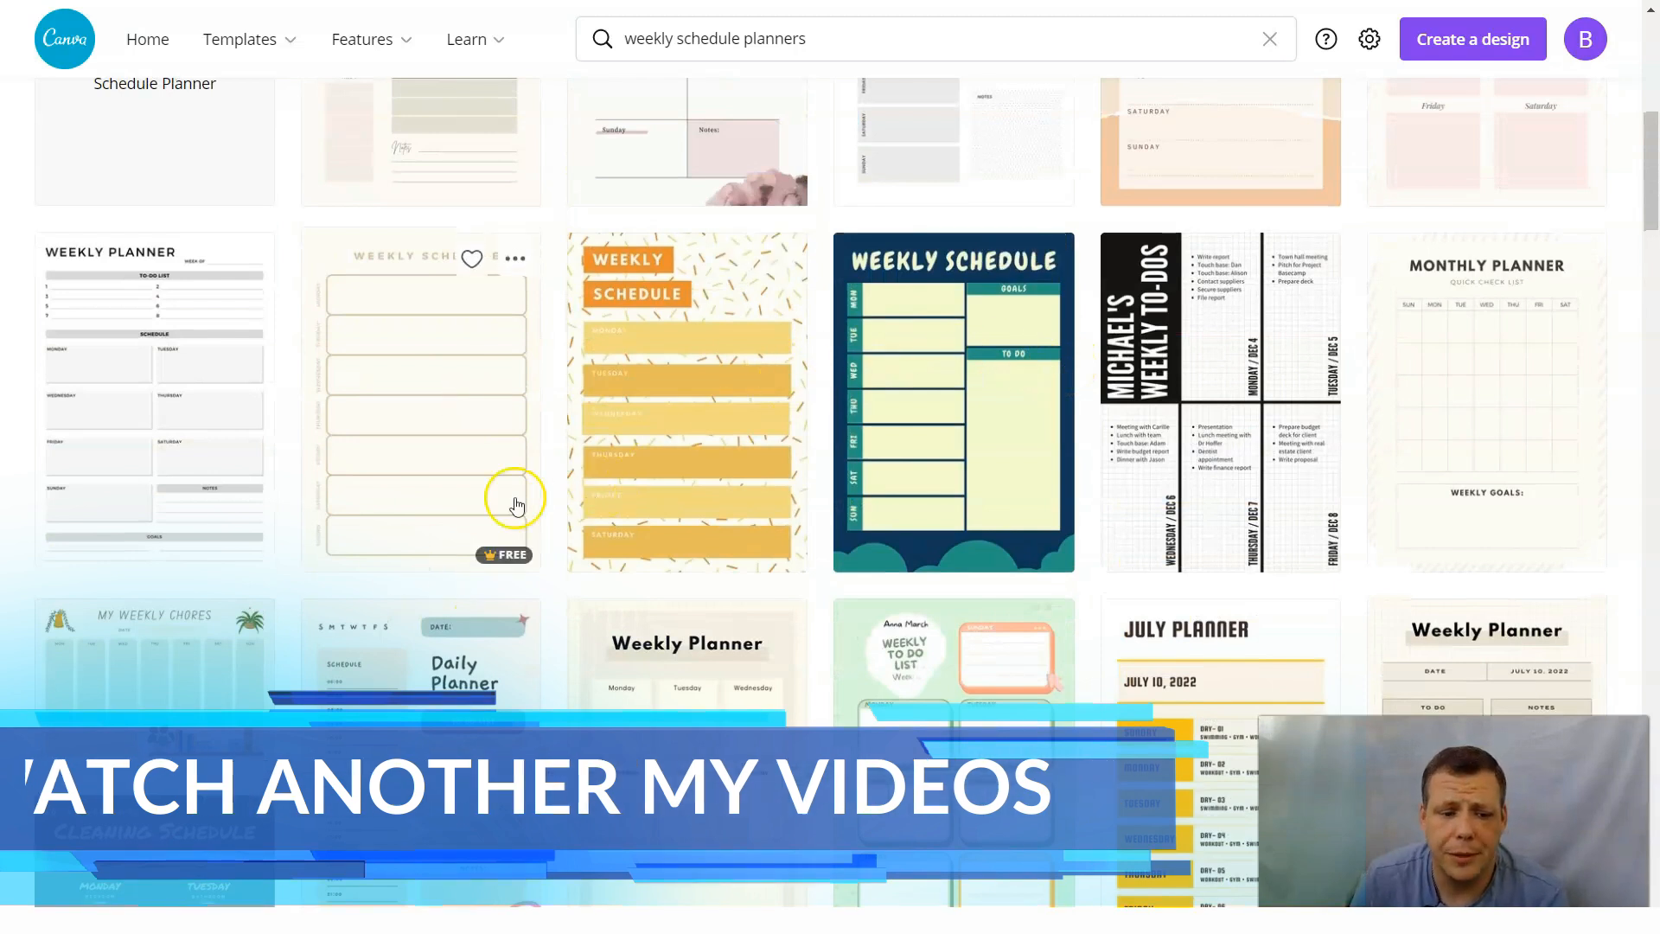
scroll(847, 497, up, 5)
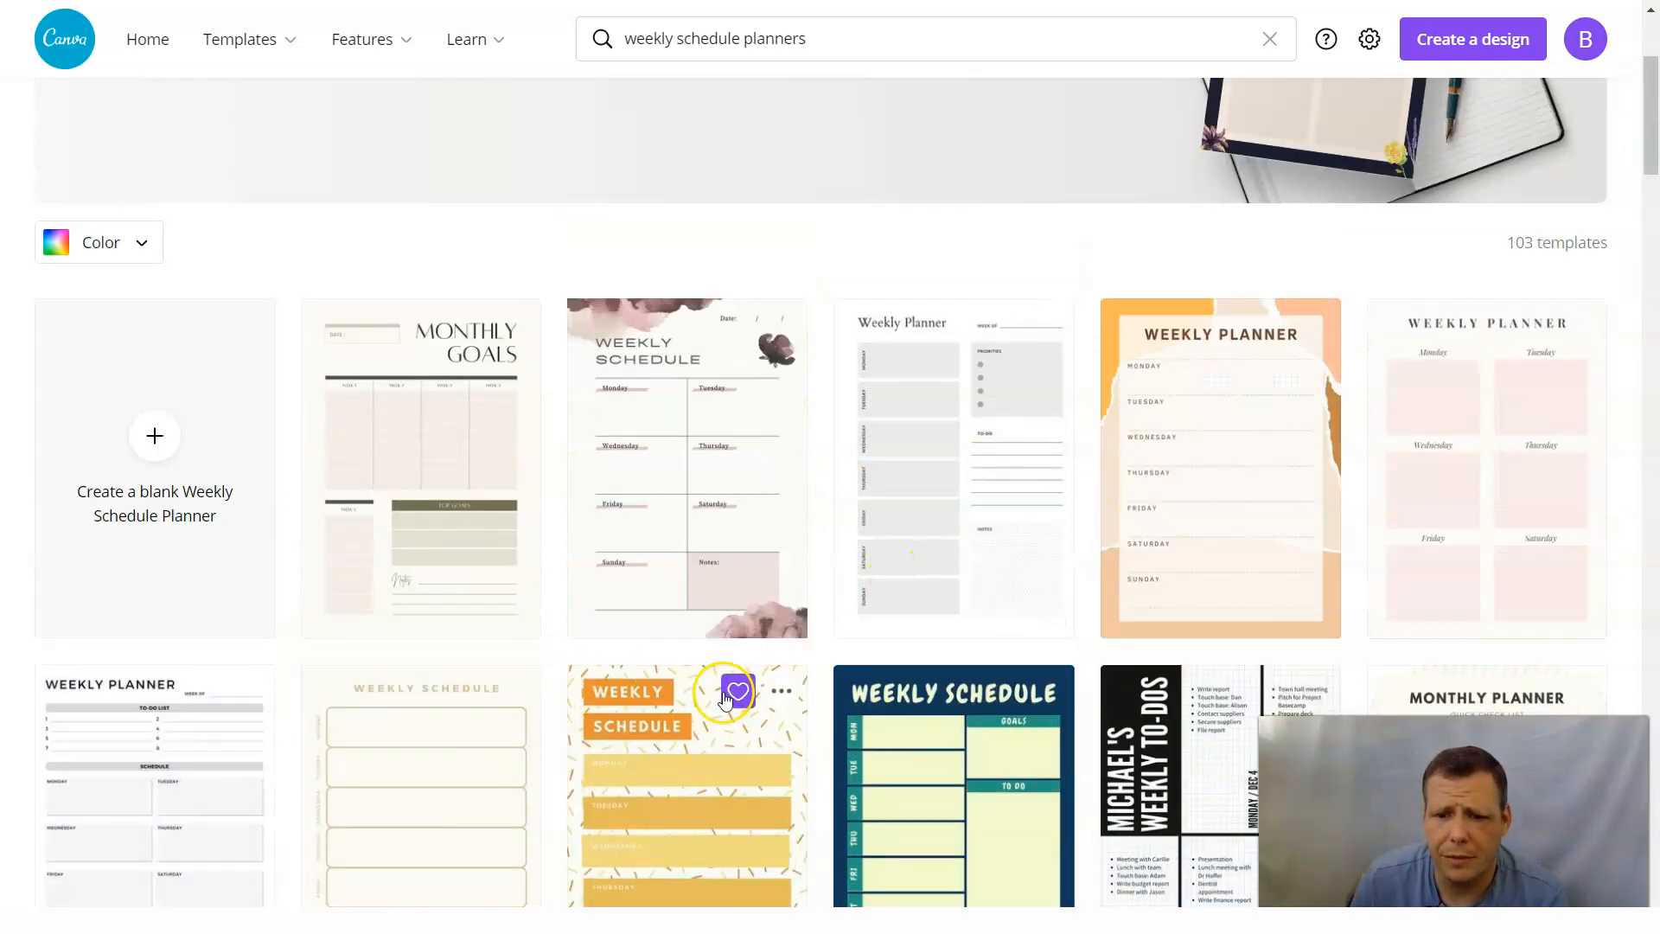
Preview the Beige Minimal Weekly Planner template and open it in the editor for customizing.
scroll(790, 582, down, 5)
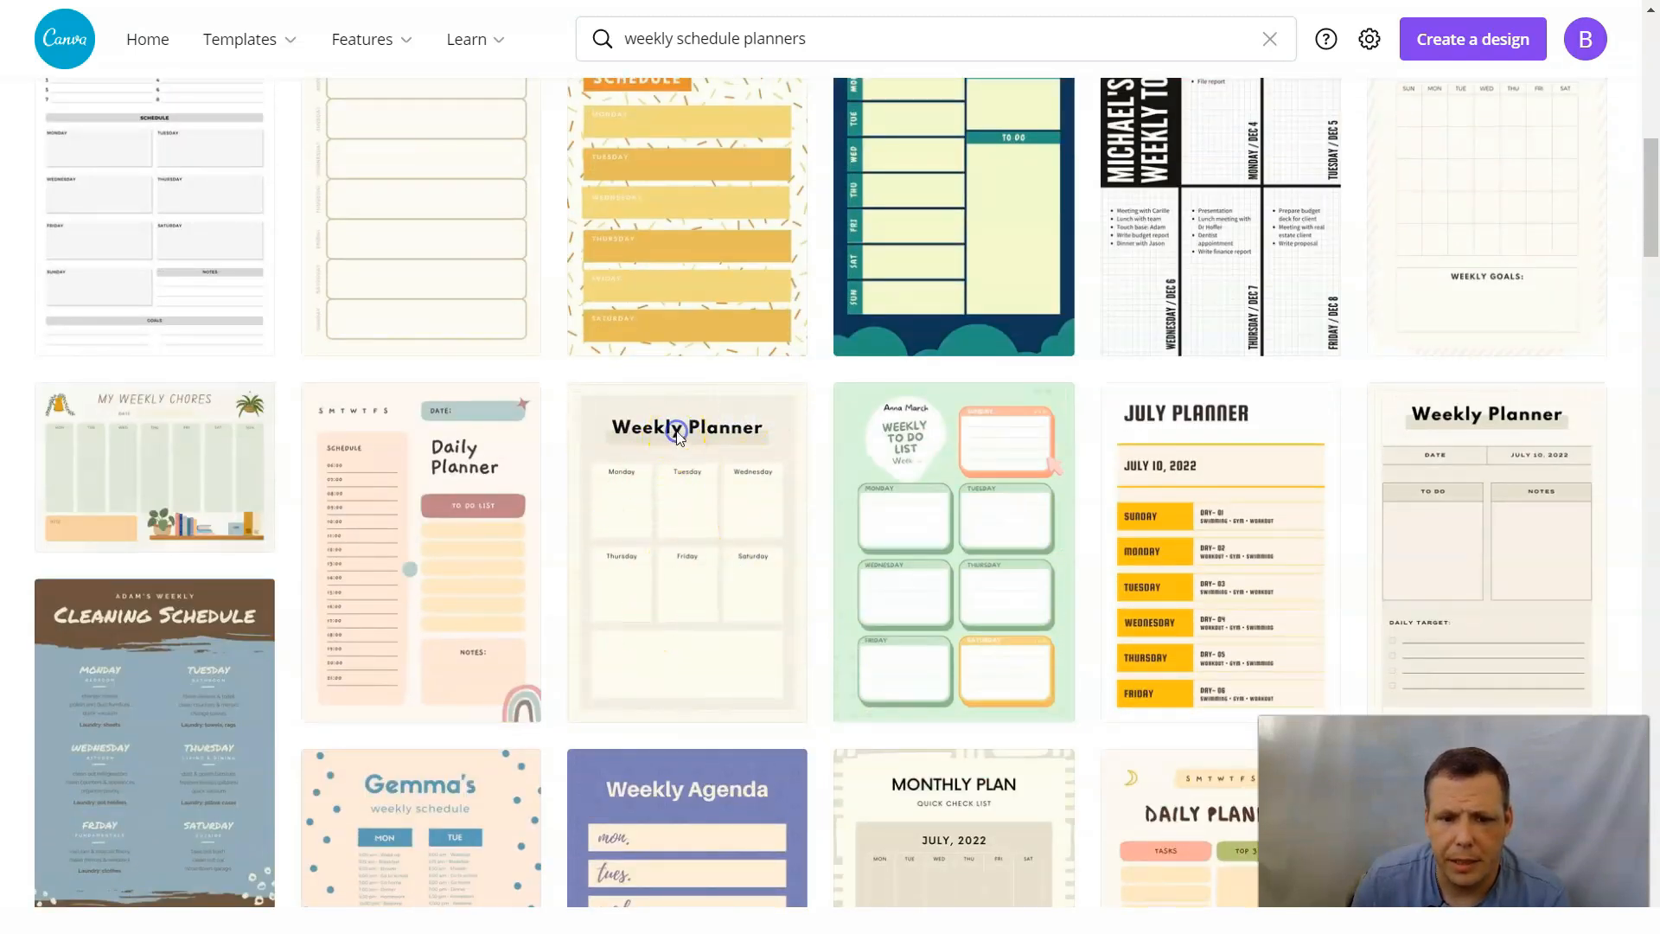
click(681, 441)
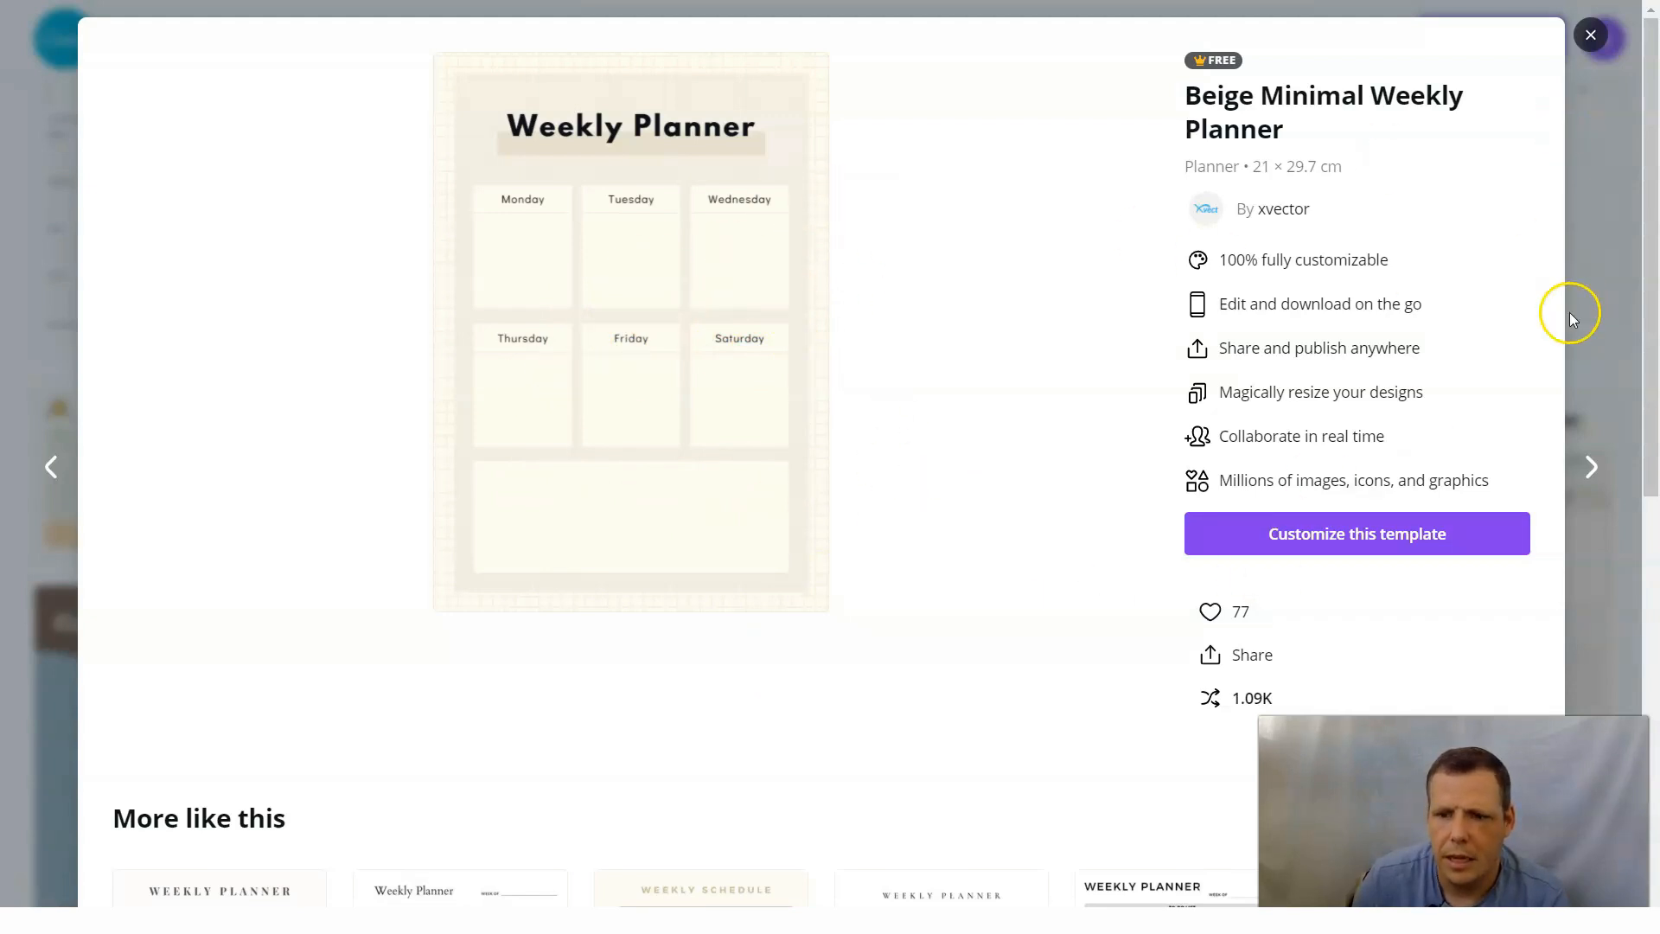
click(1355, 541)
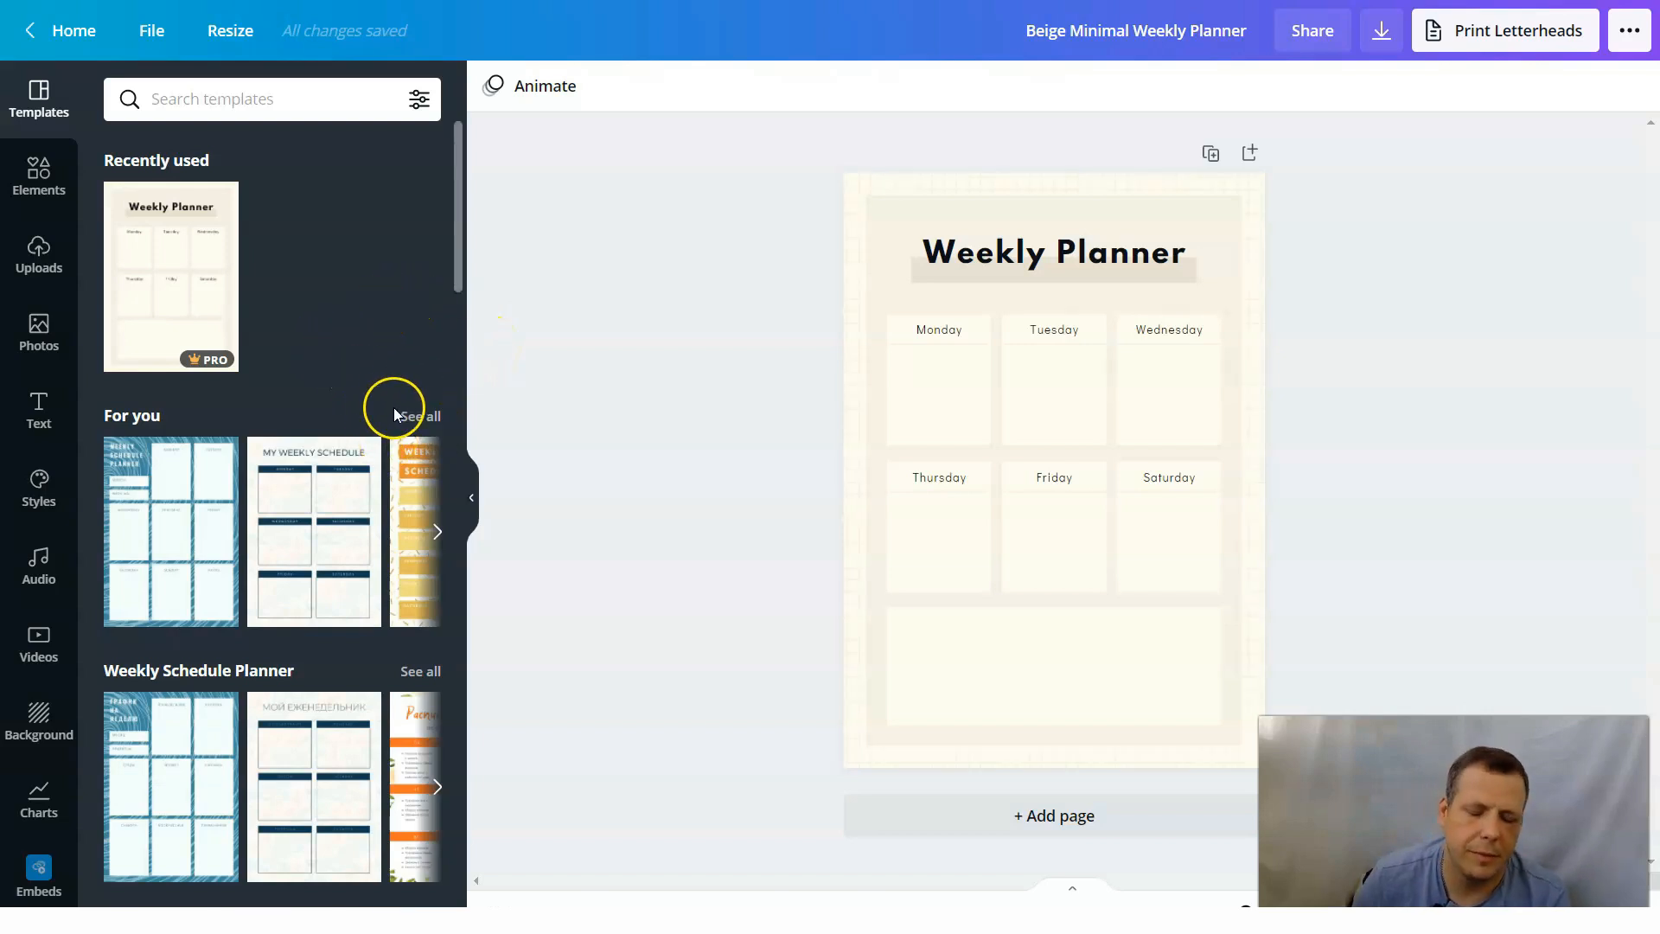
scroll(392, 413, down, 5)
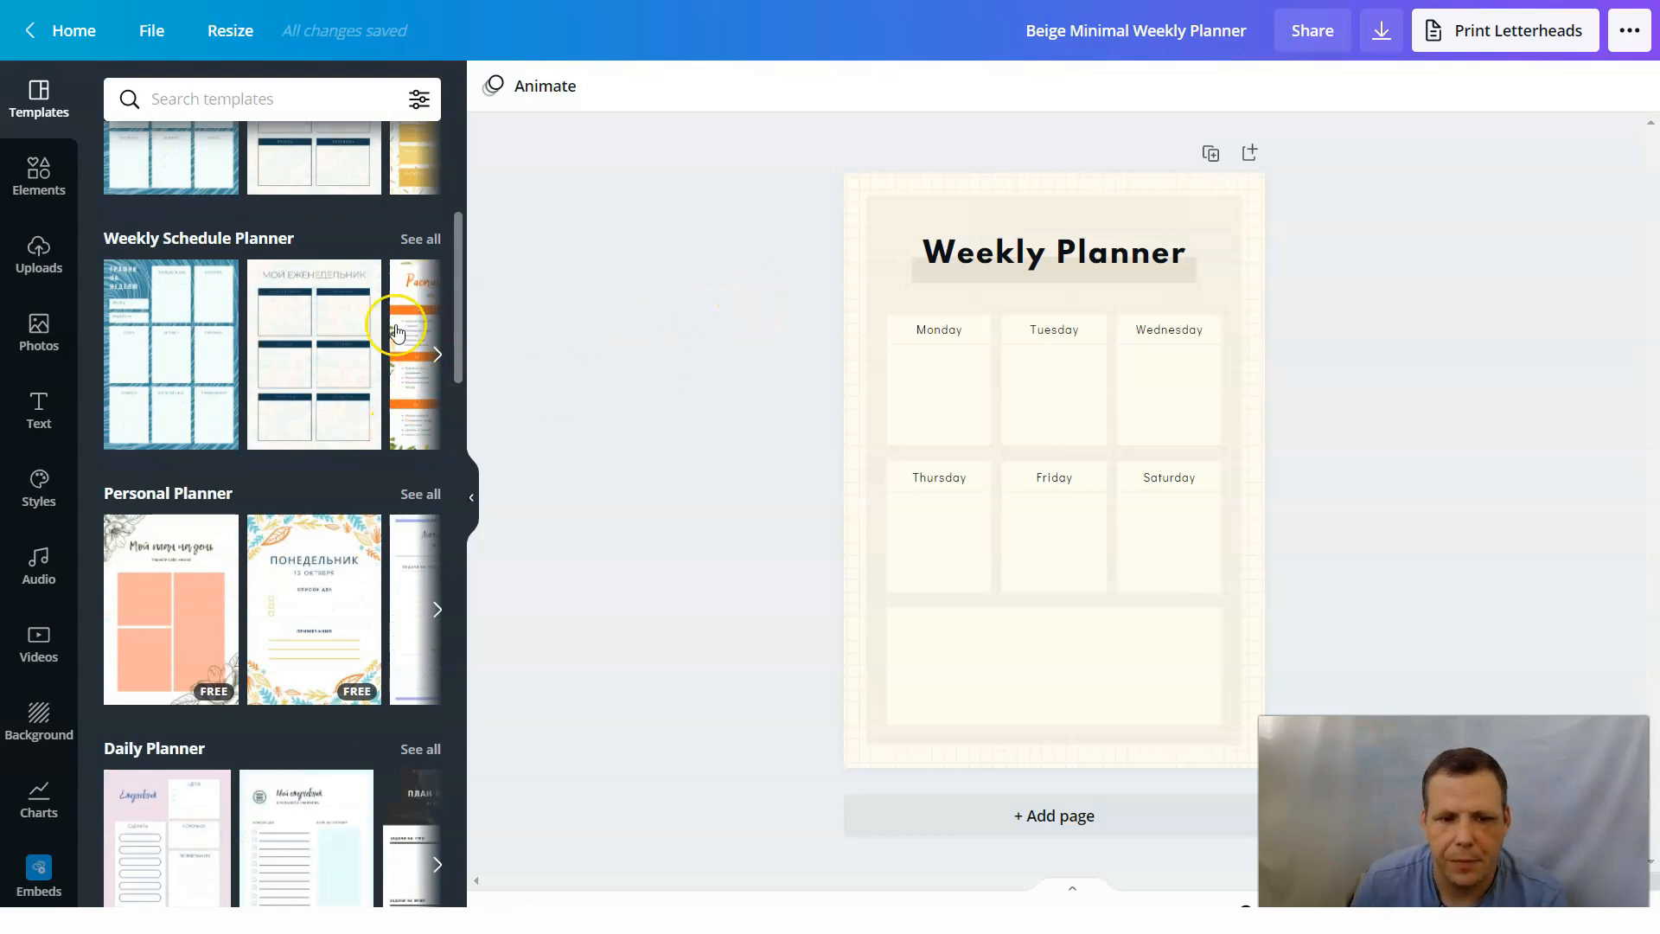
scroll(397, 326, up, 5)
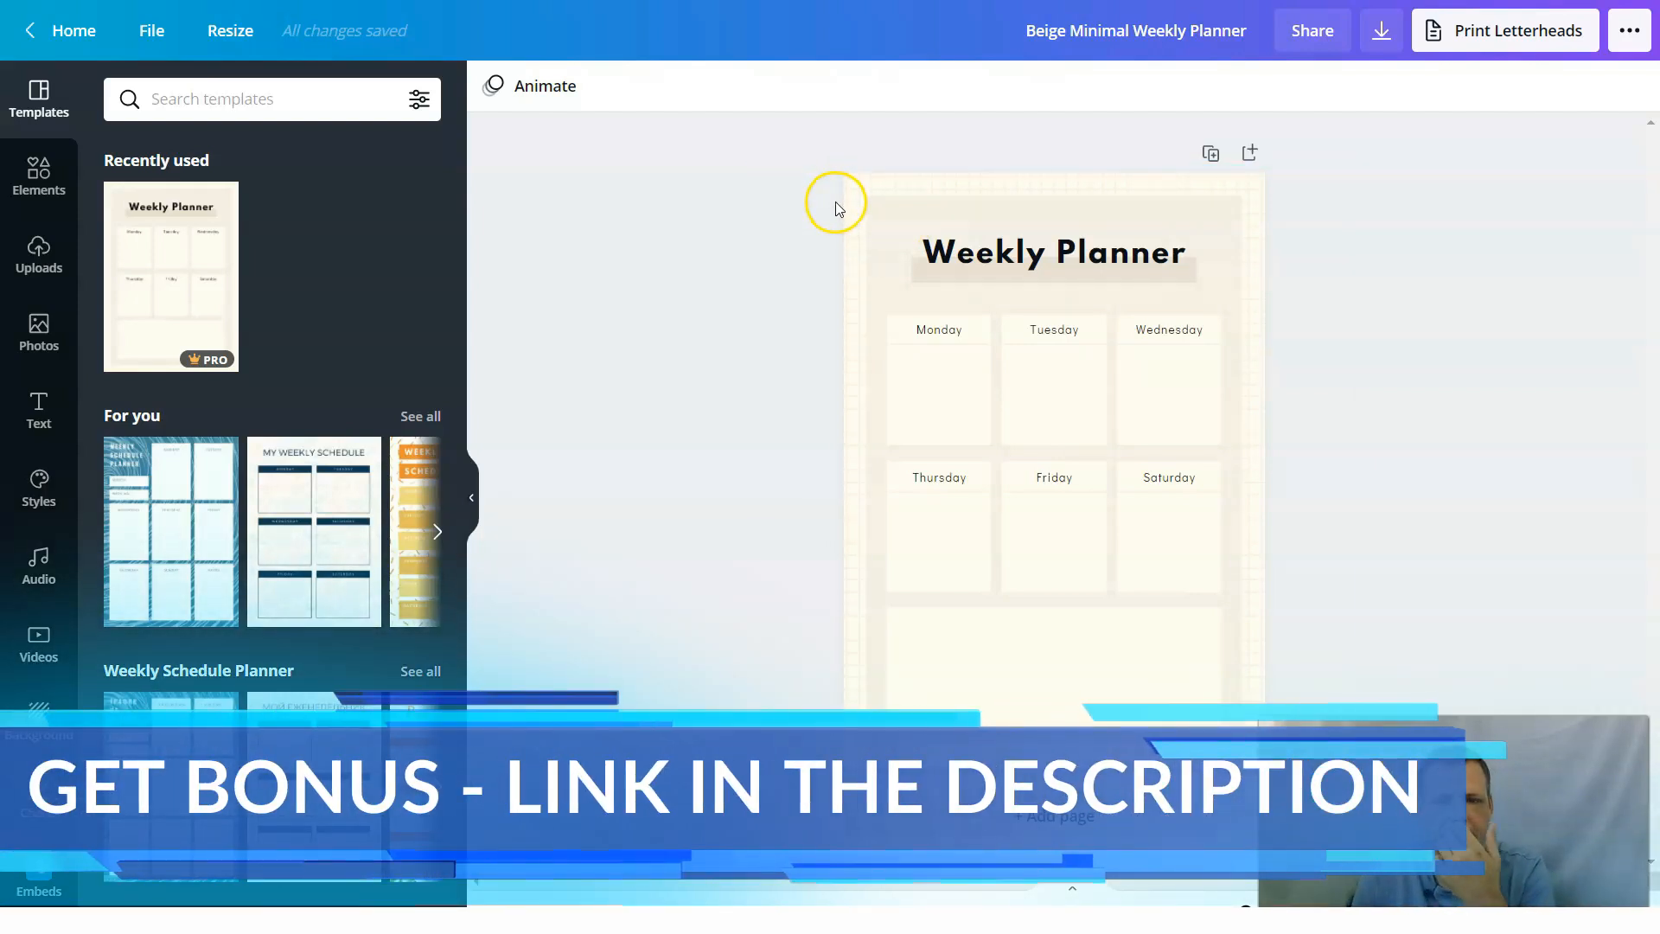
Look at the publishing options and the paper choices for printing letterheads, and close the print options.
click(1616, 34)
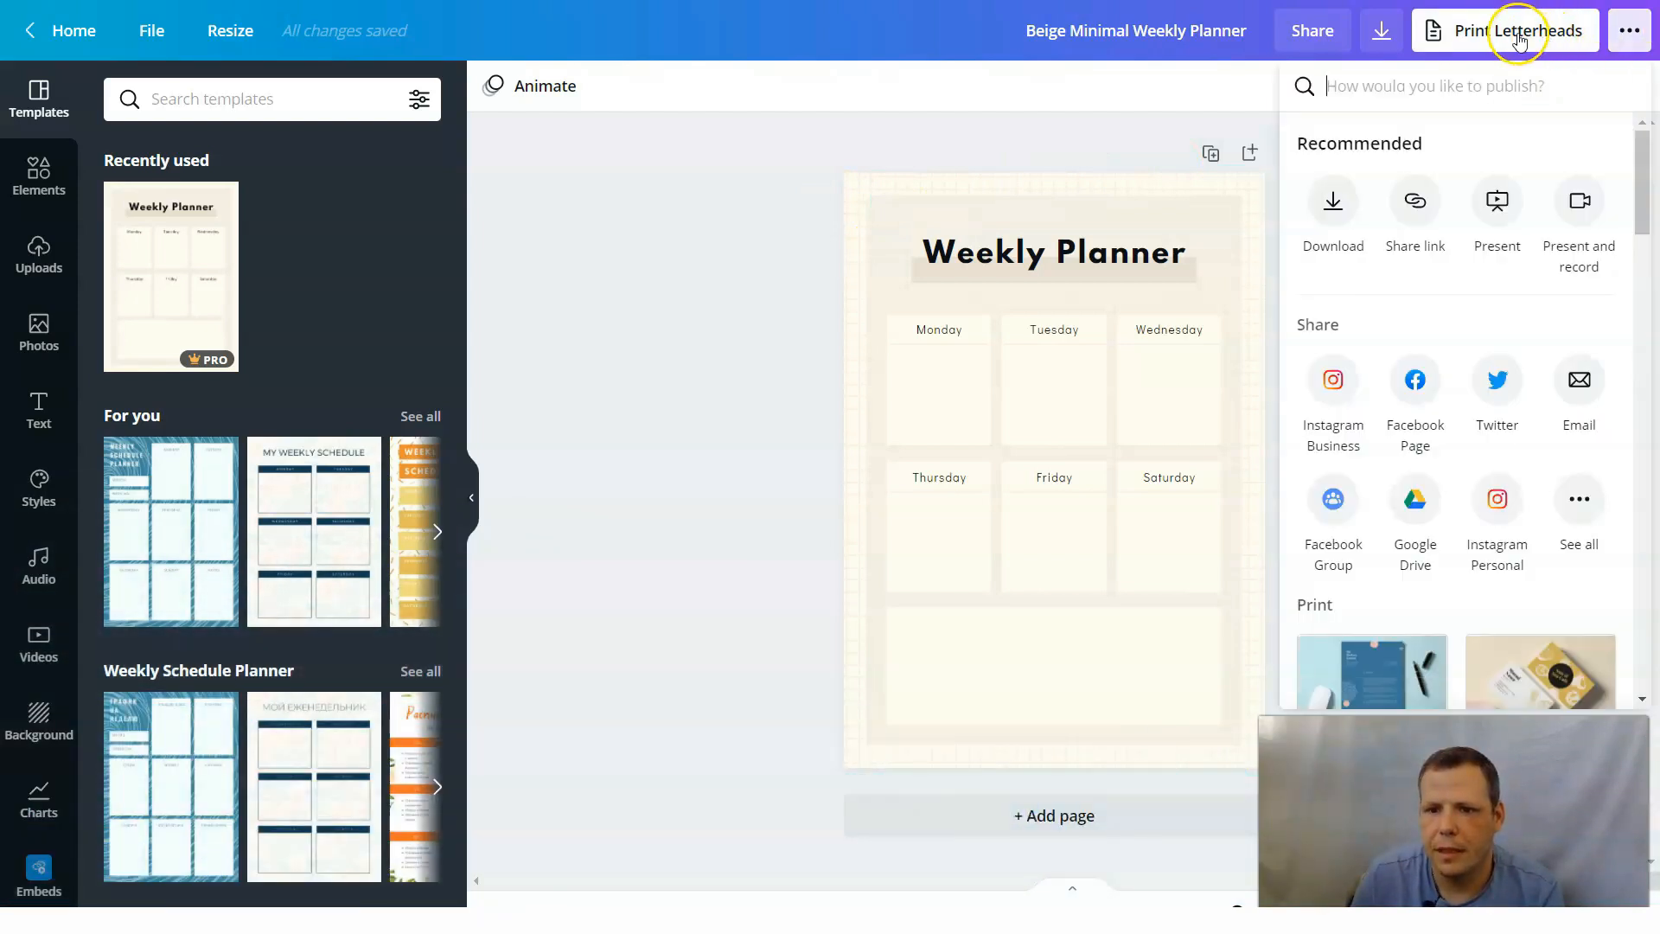
click(1470, 28)
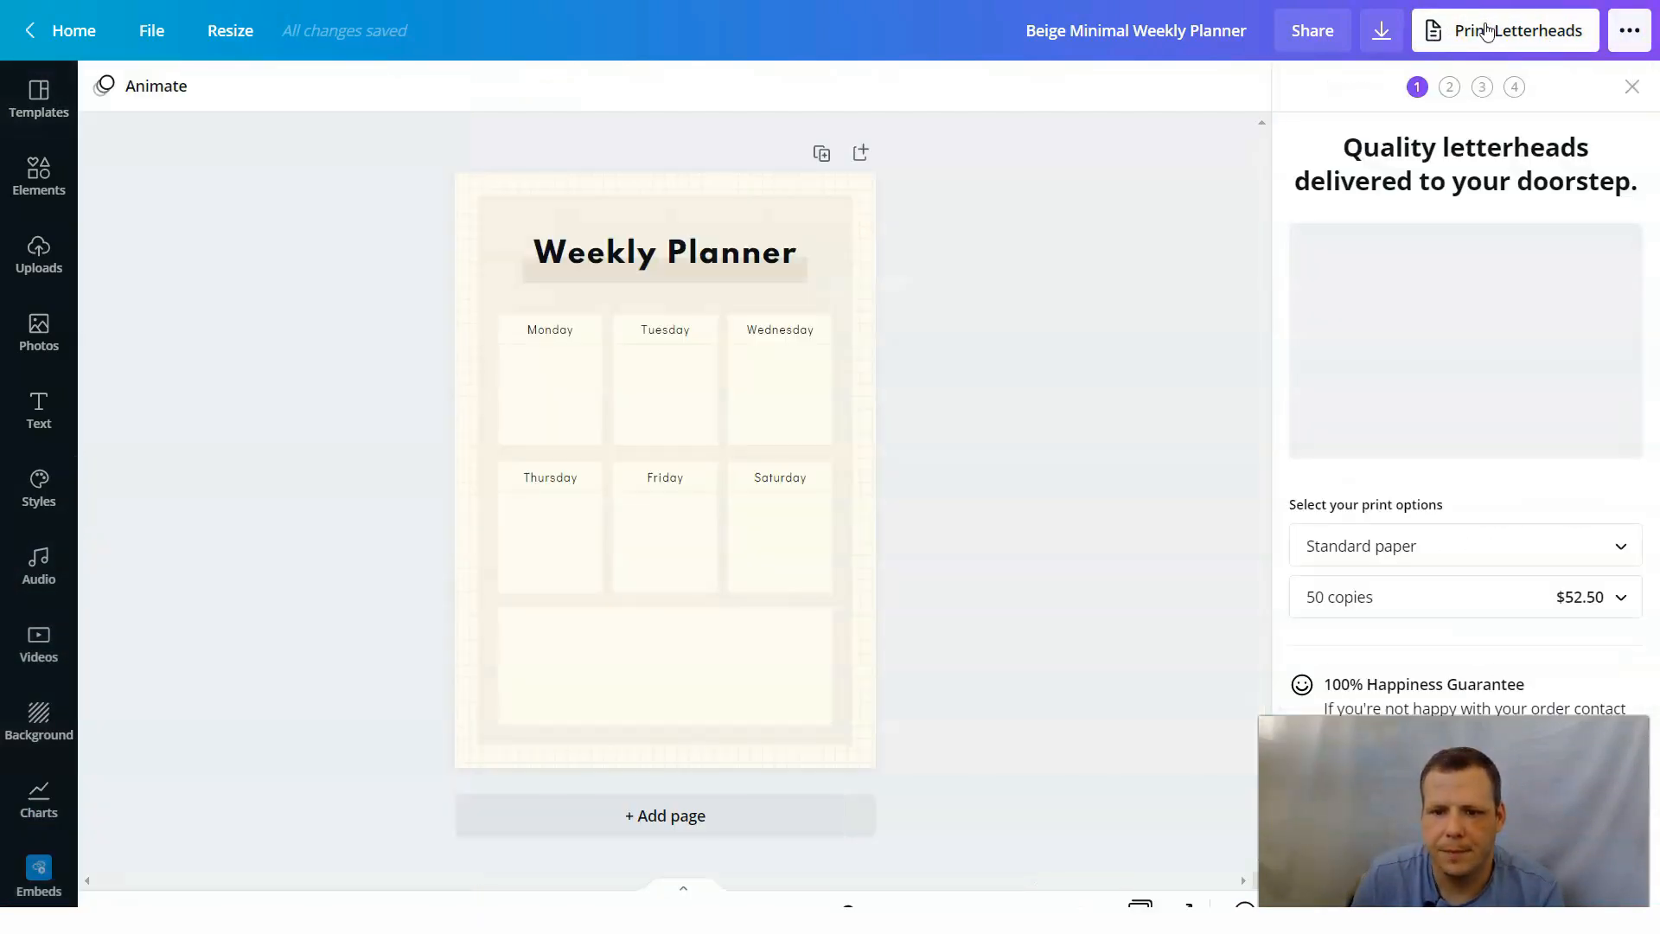
click(1444, 545)
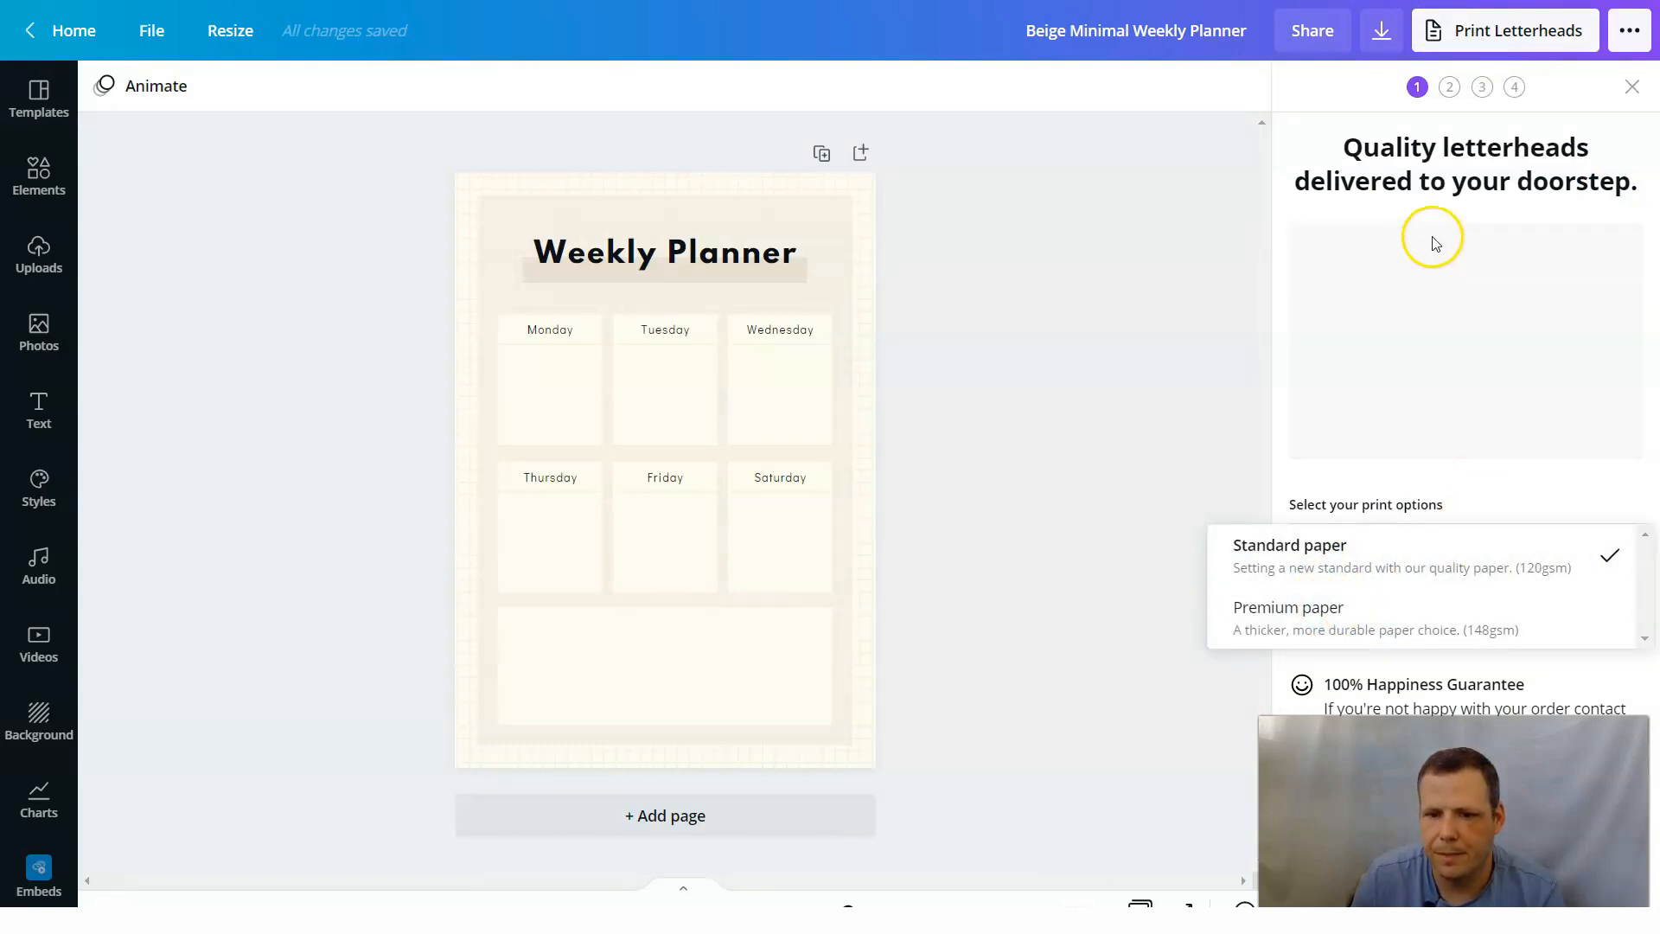
click(1314, 127)
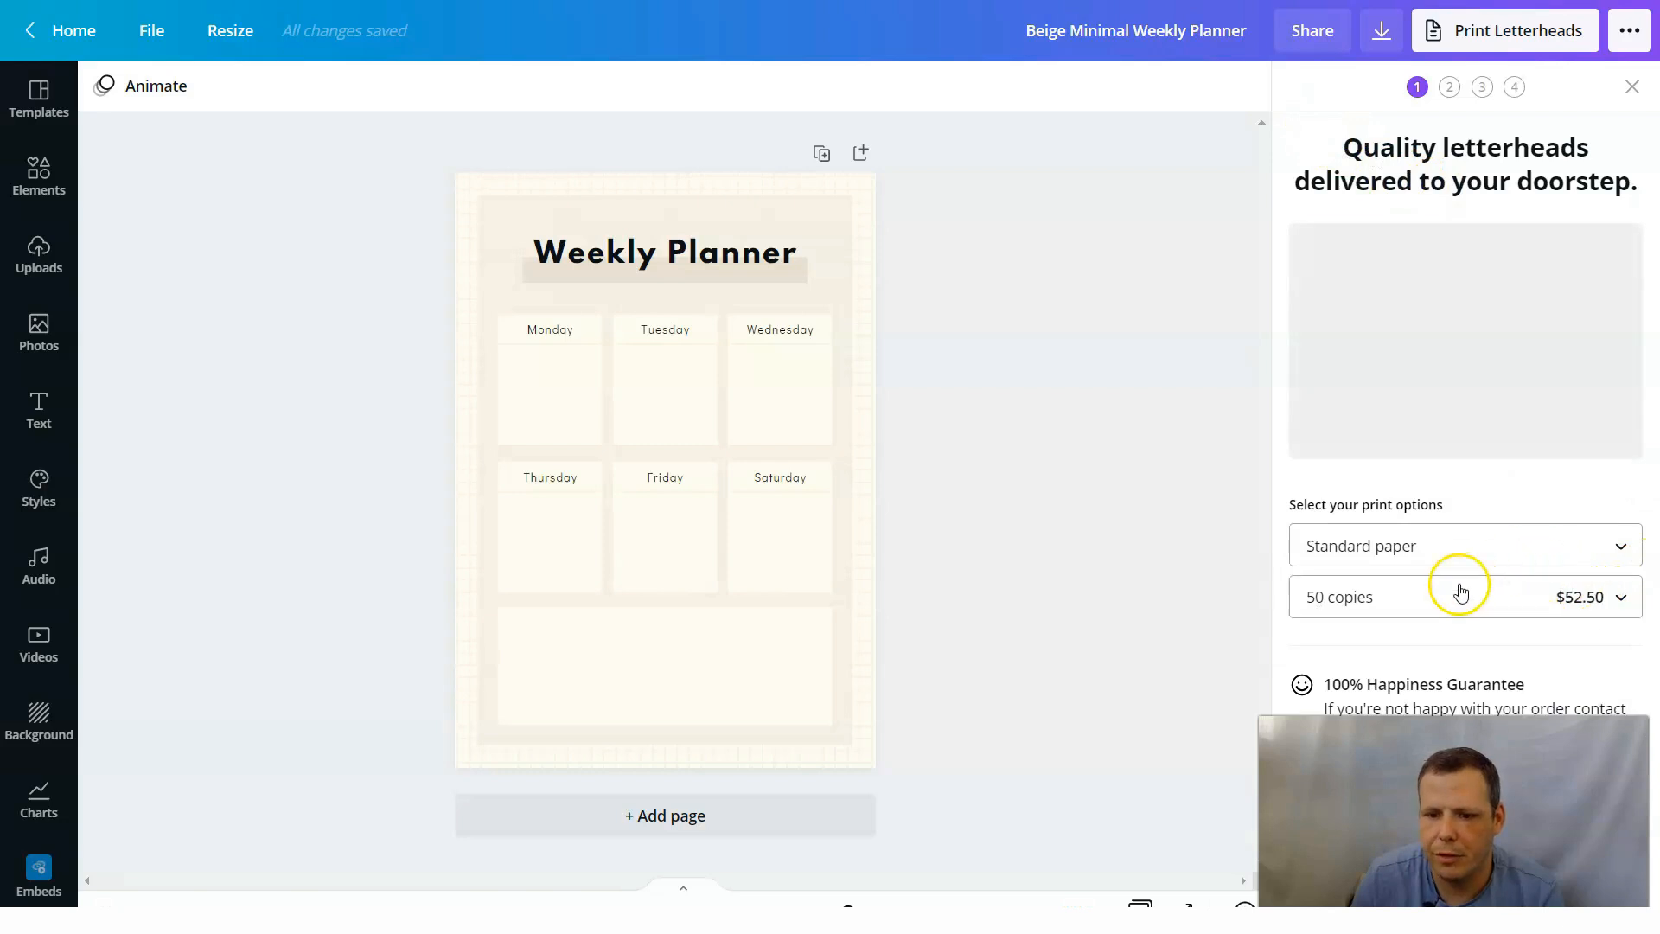
click(1629, 86)
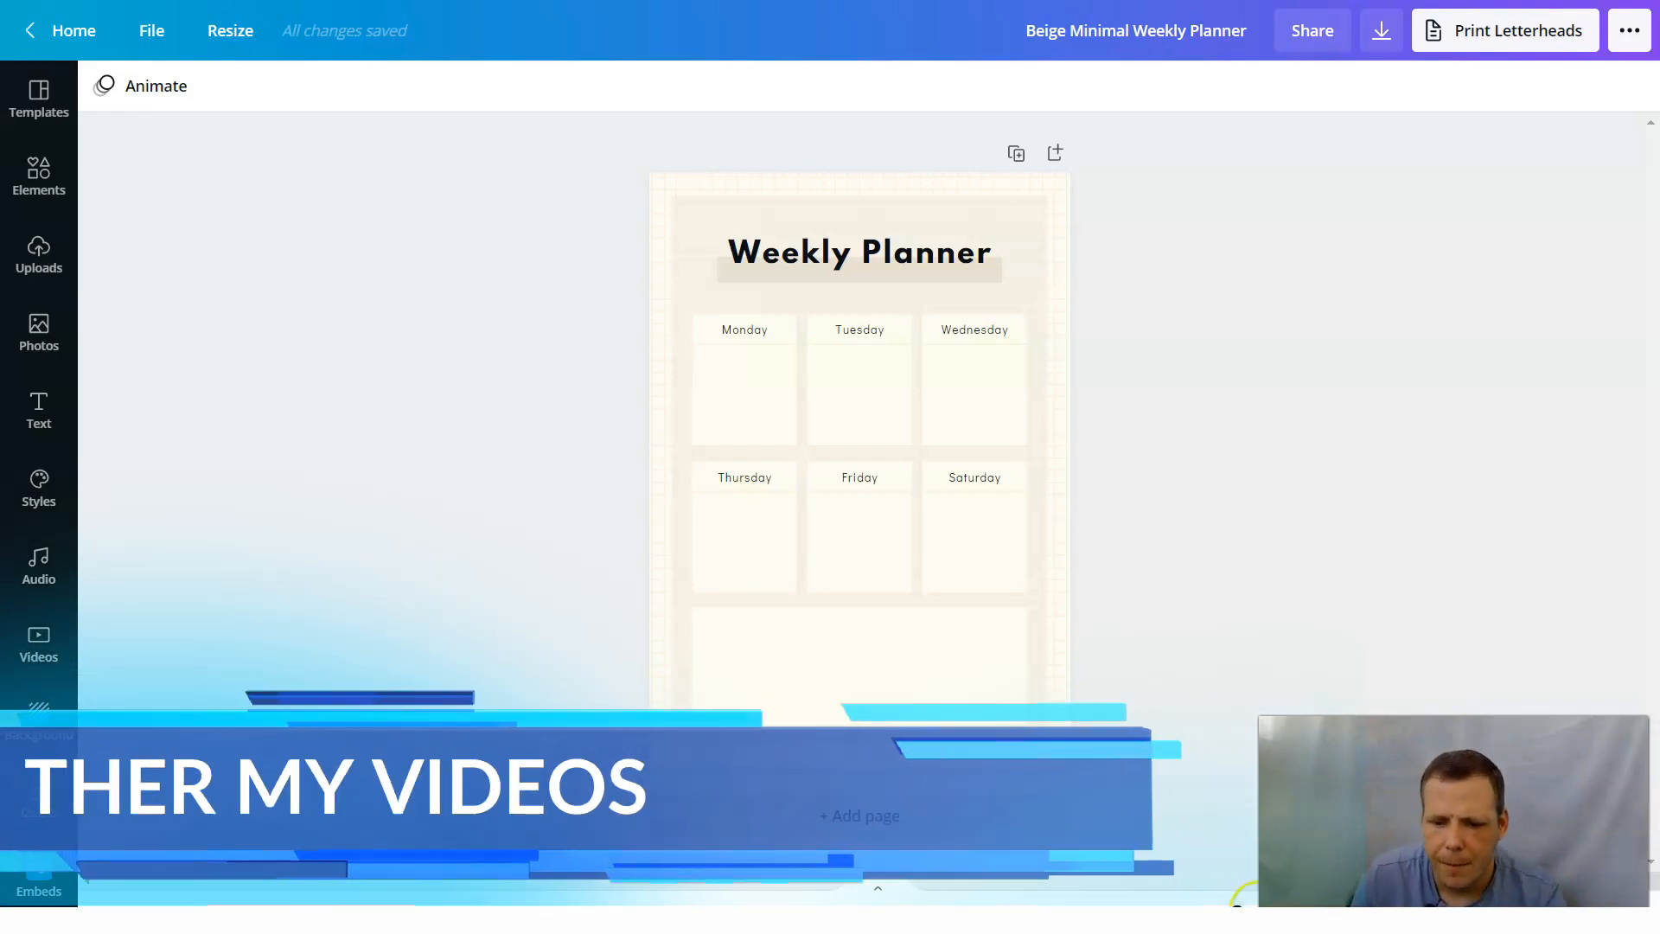
Duplicate the weekly planner page so the design has a second copy.
drag(1250, 905, 1282, 905)
scroll(1212, 519, up, 3)
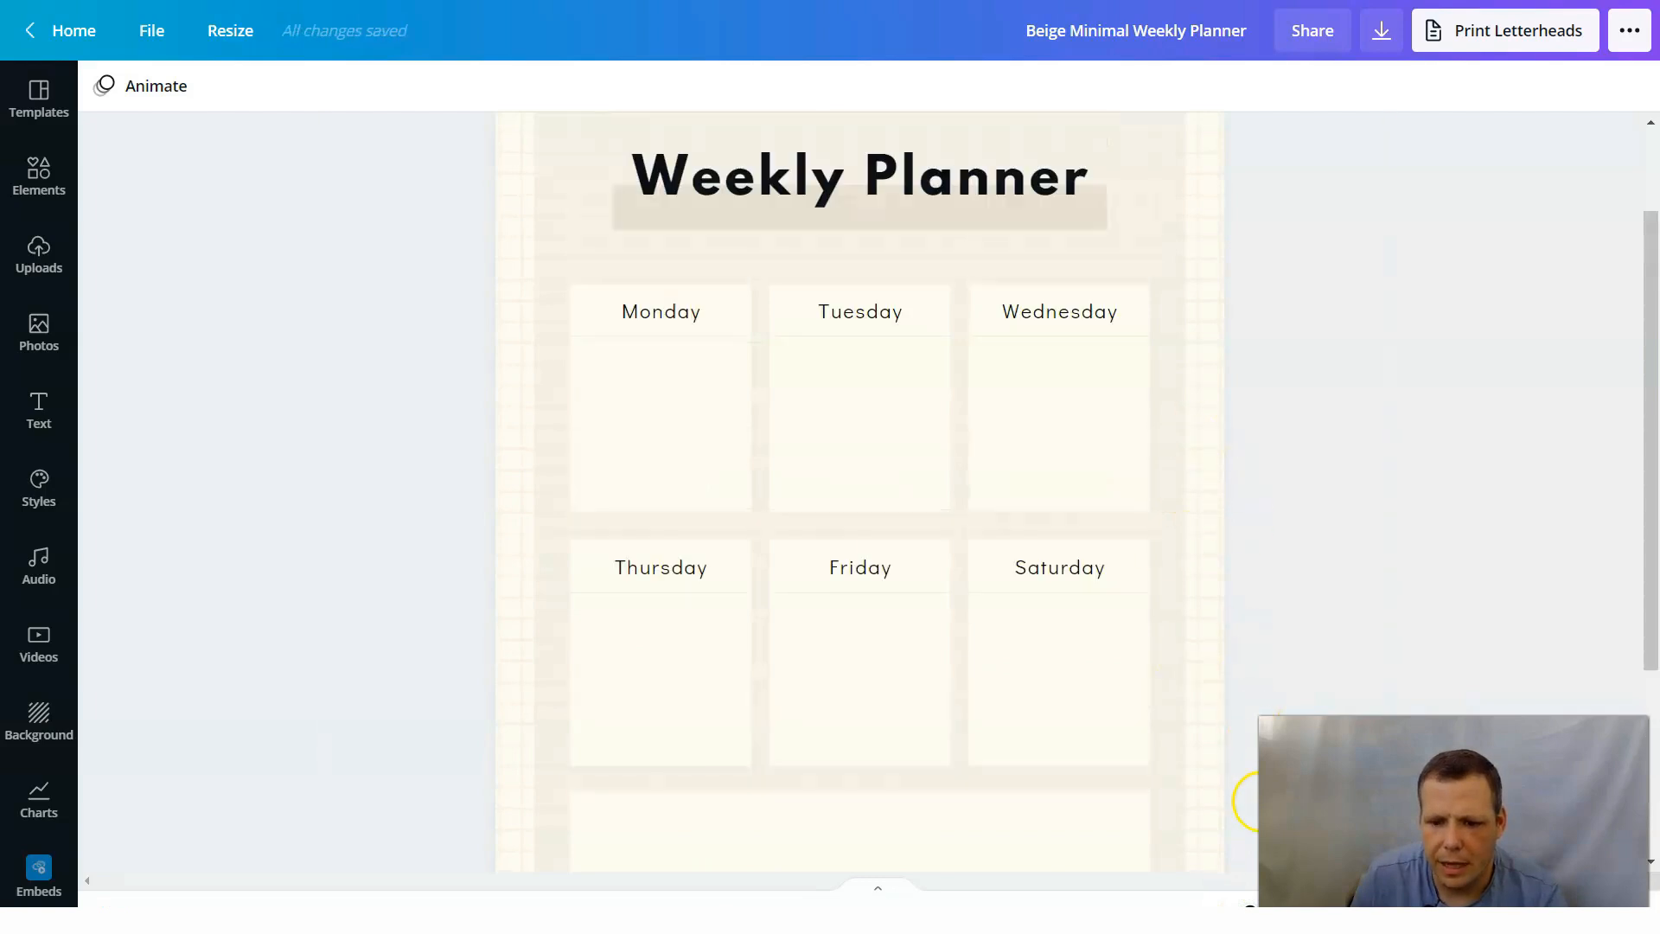
mouse_move(1250, 905)
mouse_down()
mouse_move(1225, 899)
mouse_move(1250, 899)
mouse_up()
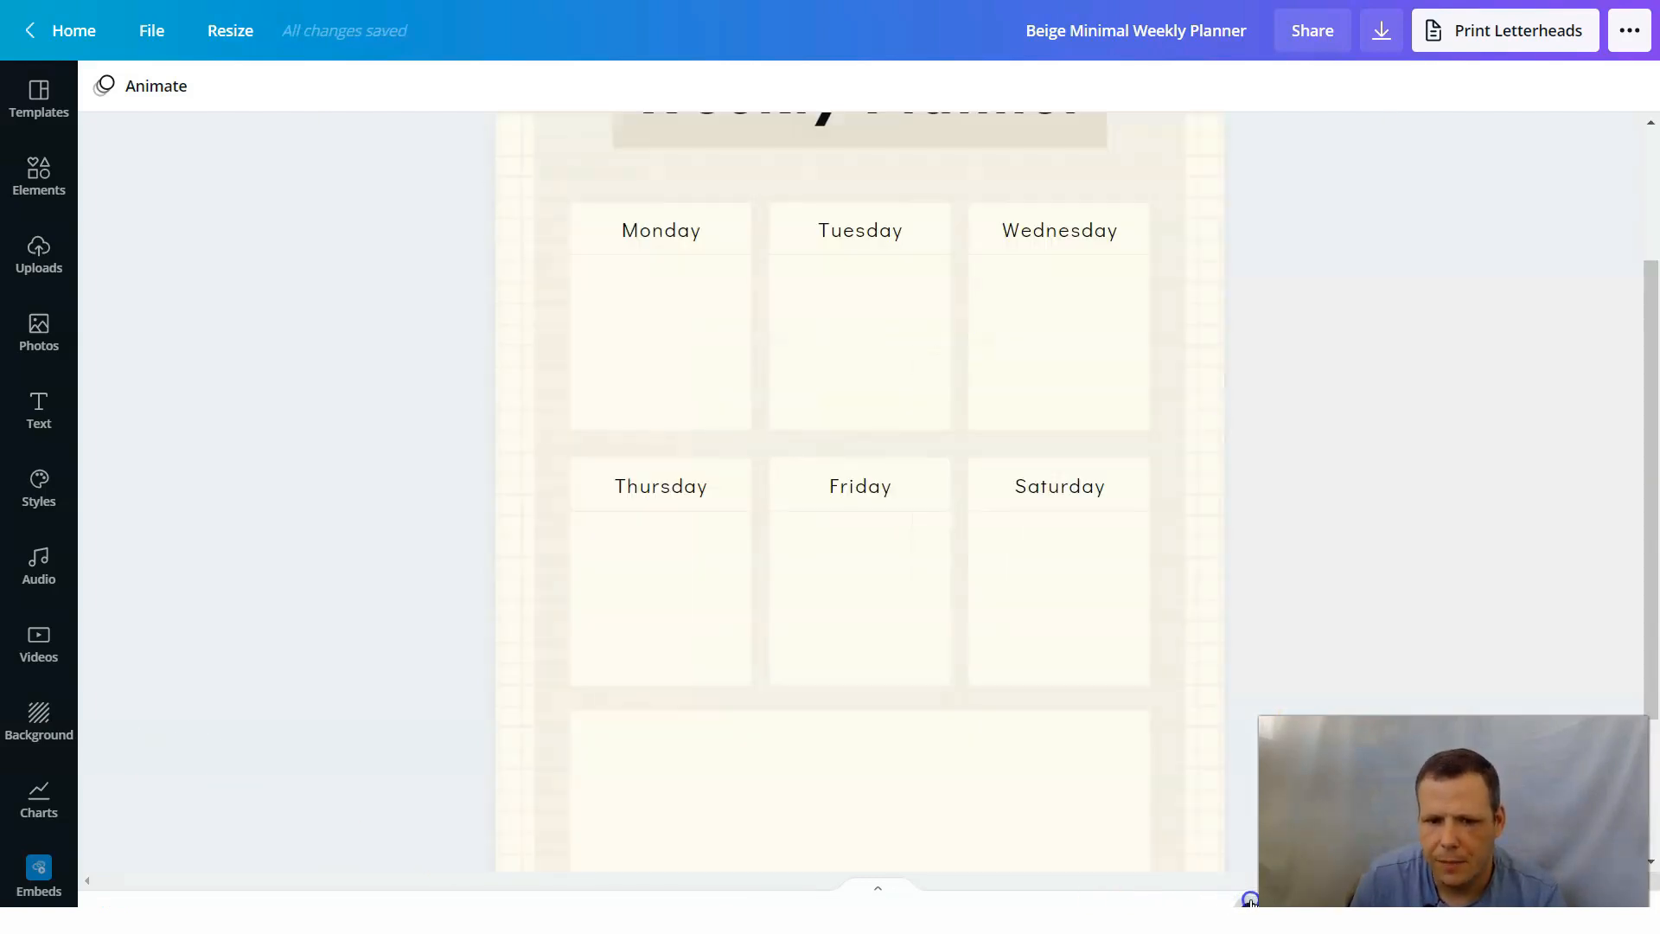
scroll(1314, 519, up, 3)
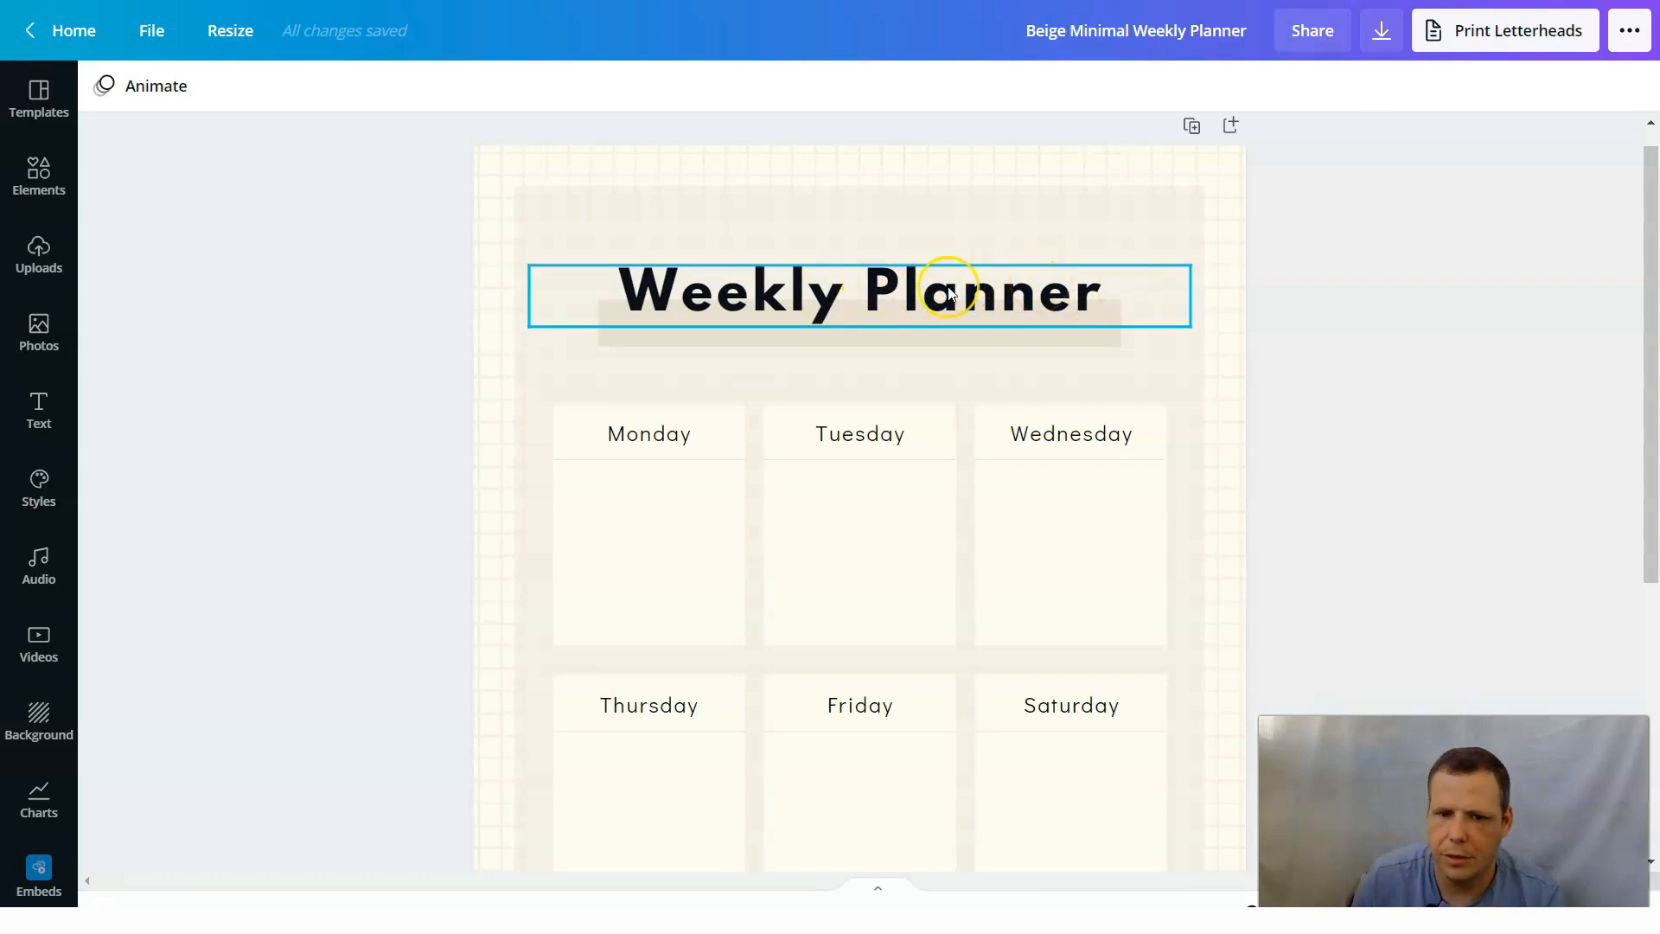
click(873, 381)
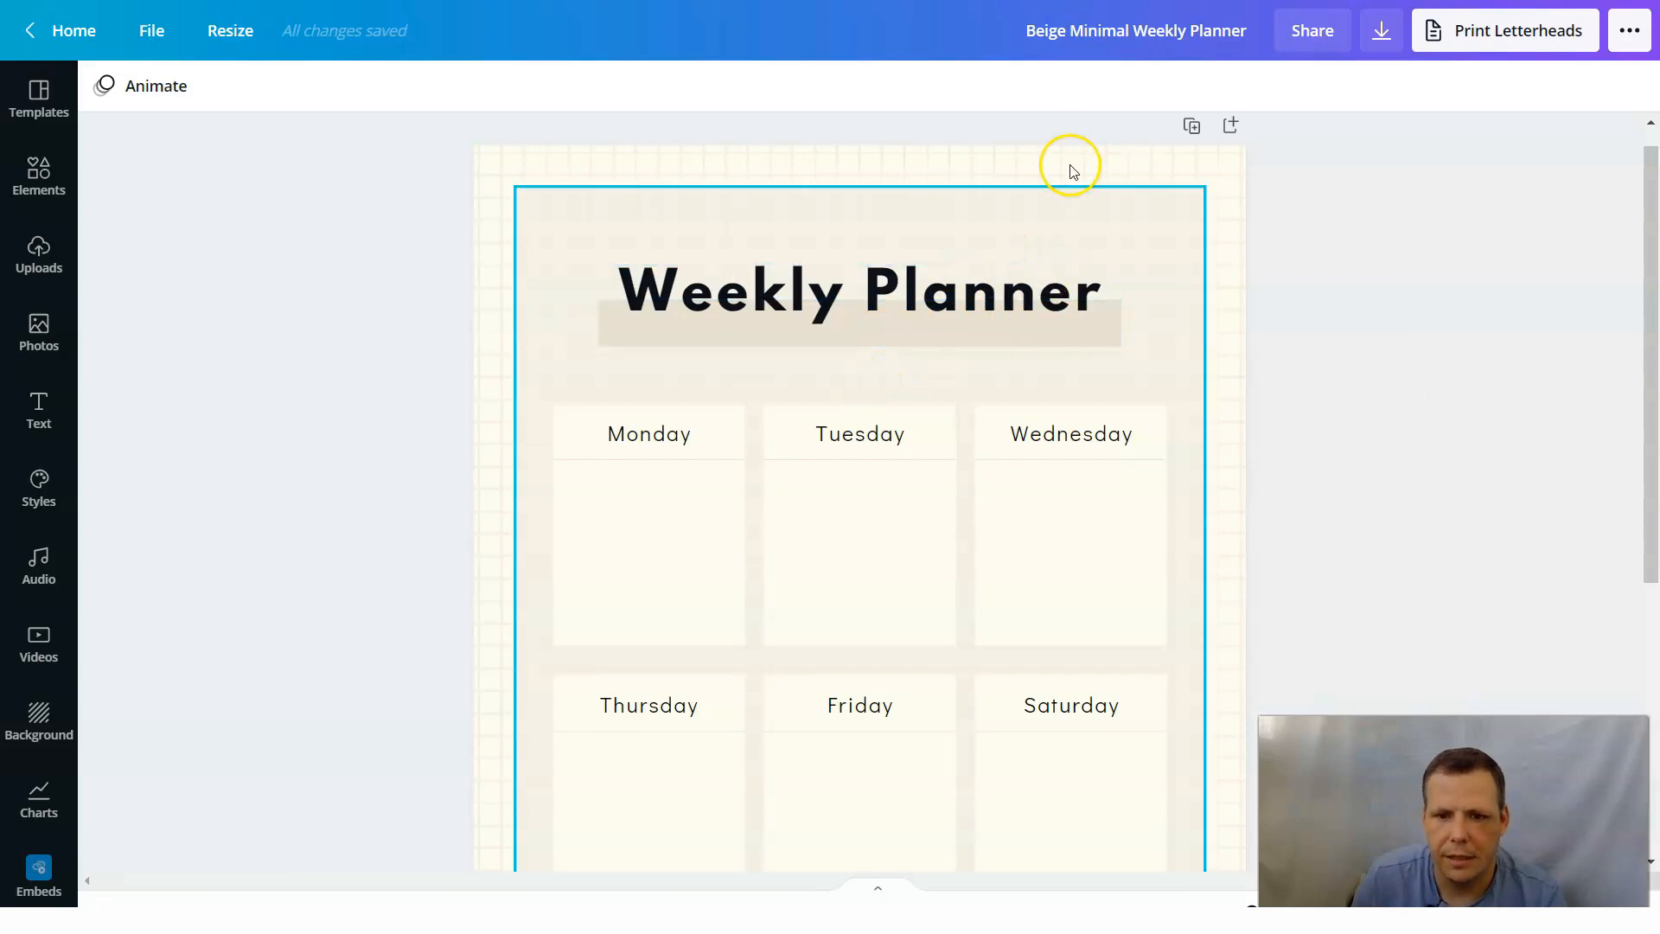
scroll(1346, 167, down, 1)
scroll(1353, 170, up, 2)
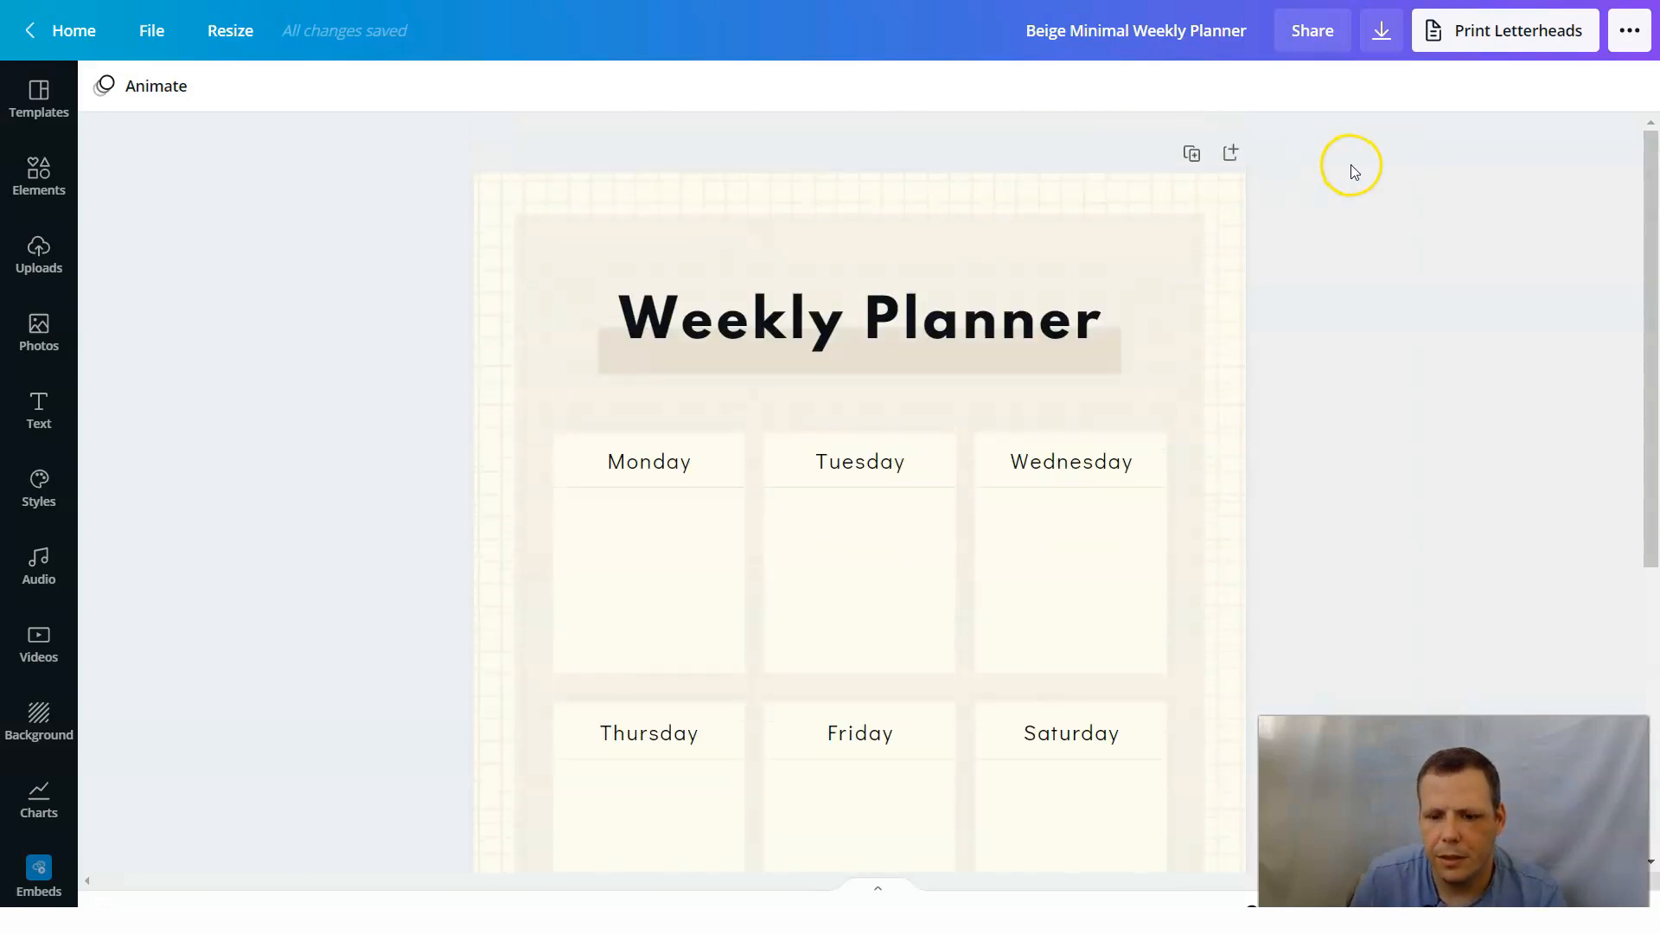
click(1191, 159)
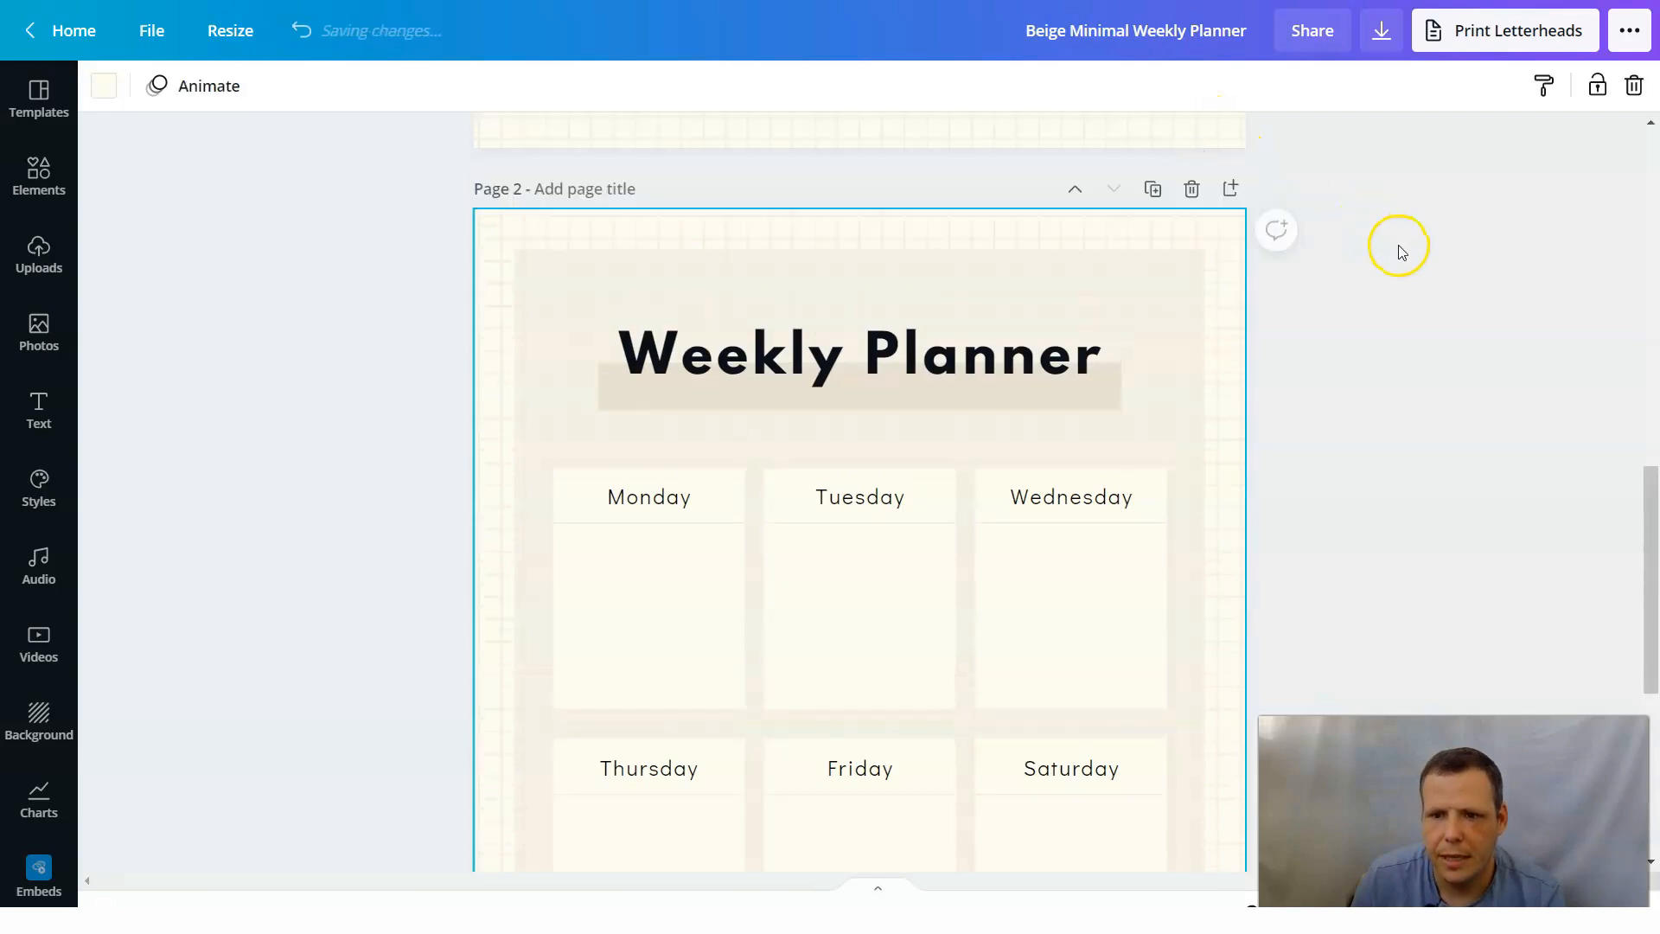
Look over both pages of the planner and return to the heading of page 1.
scroll(1398, 247, up, 5)
scroll(1223, 367, up, 6)
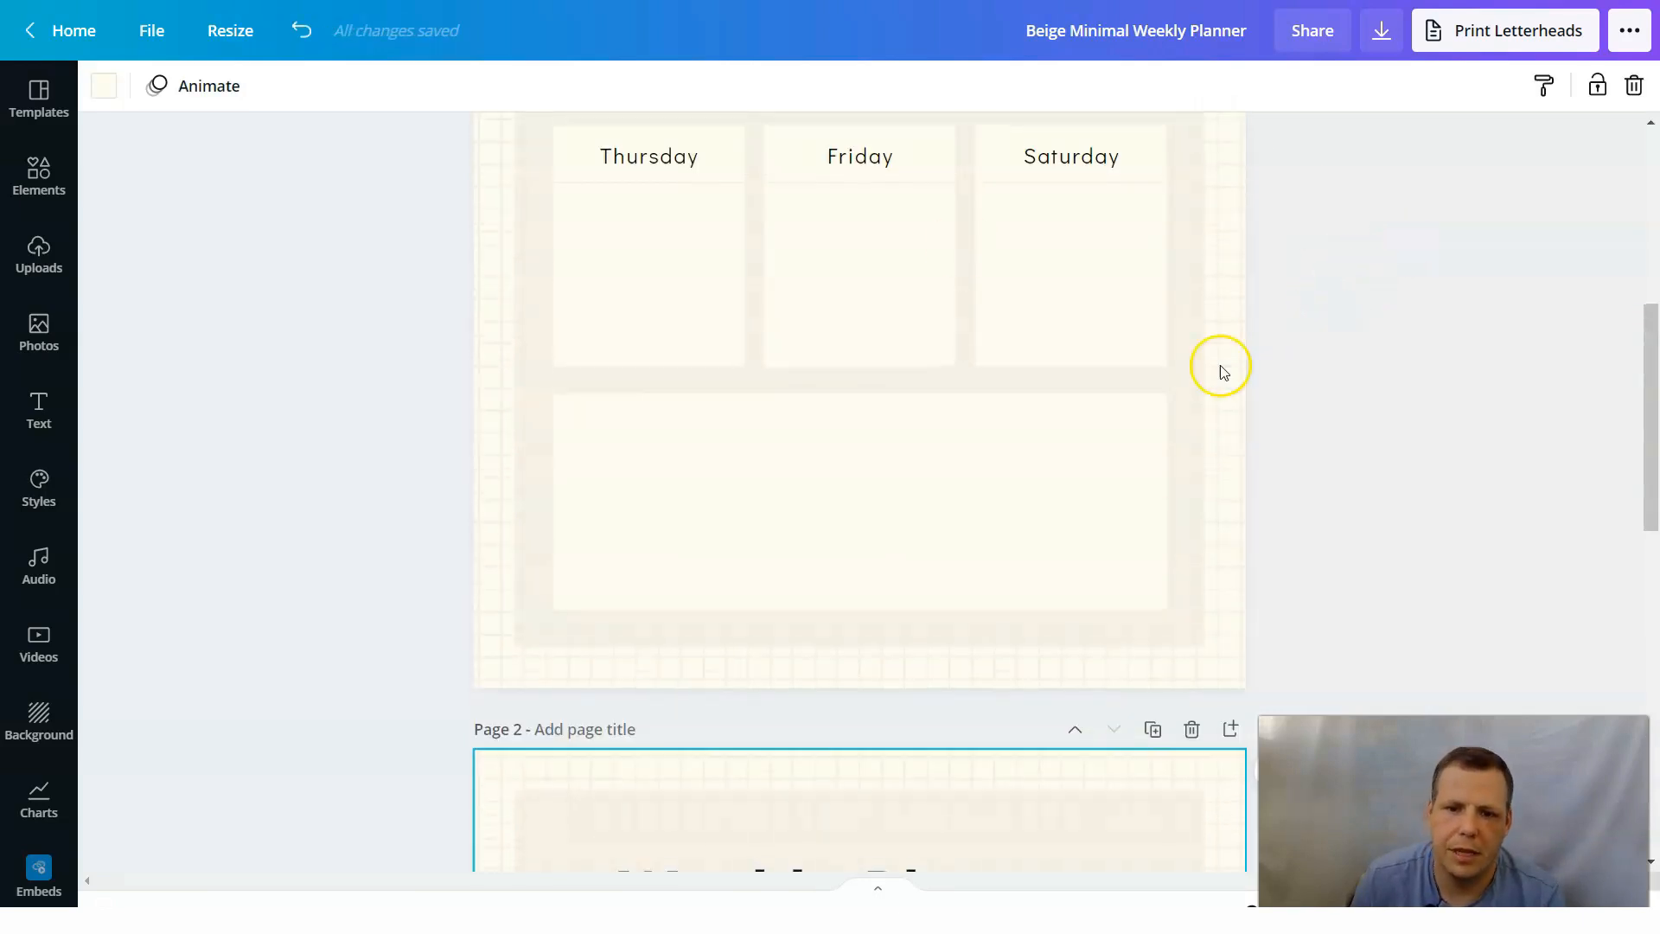
scroll(984, 423, down, 6)
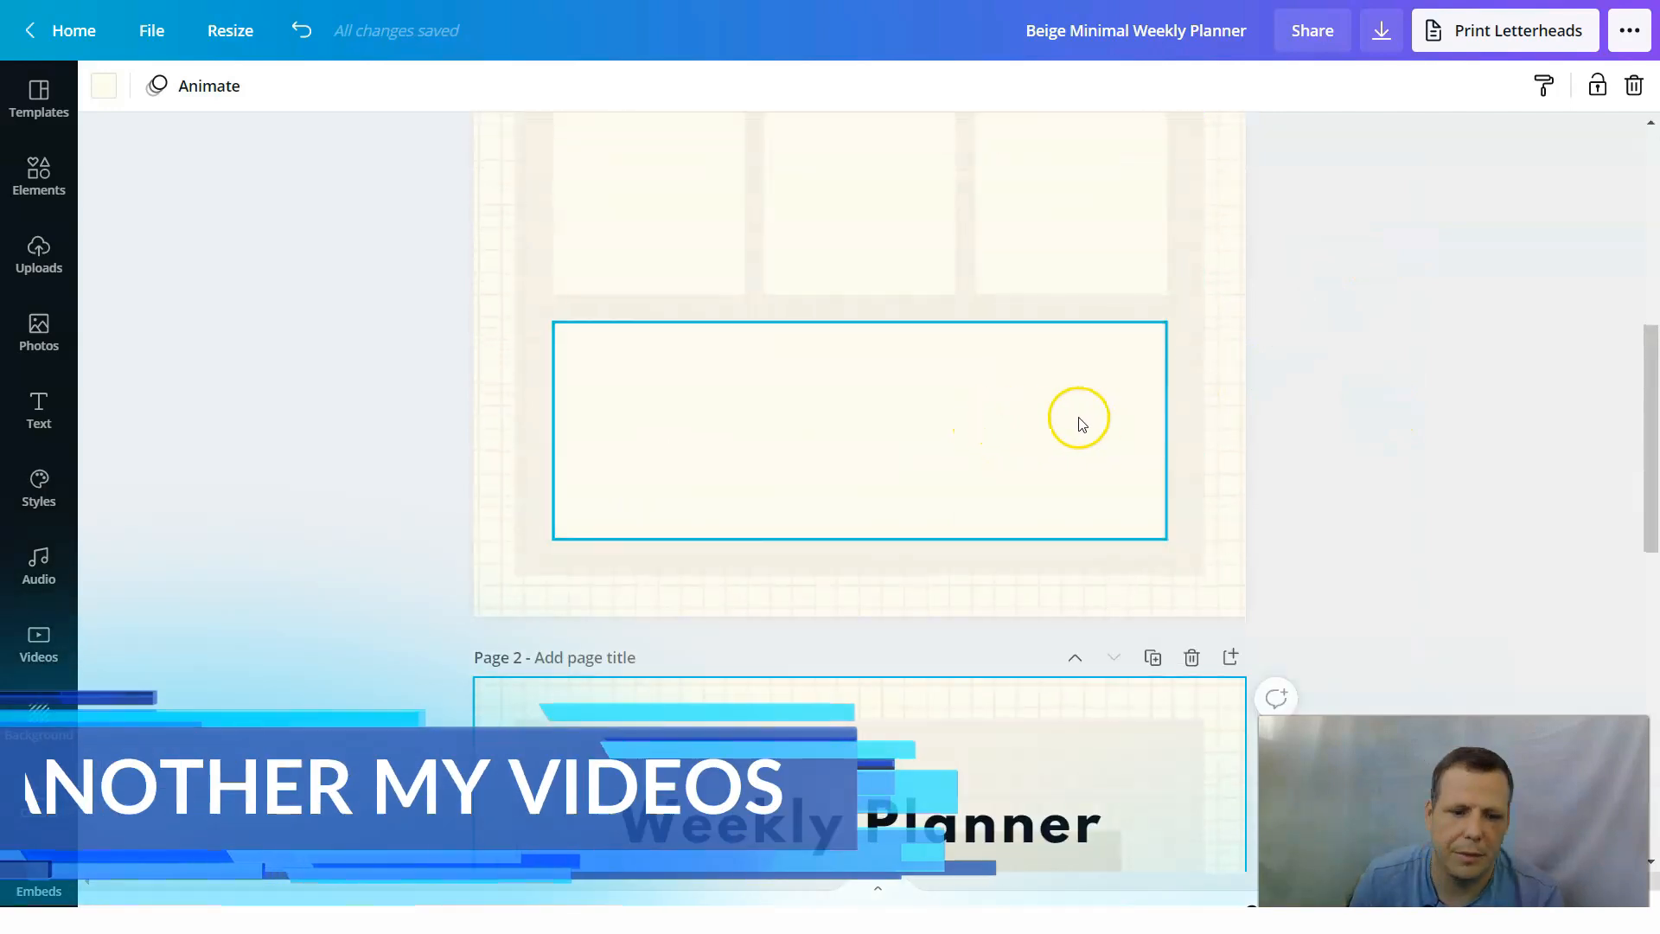
scroll(1241, 397, up, 6)
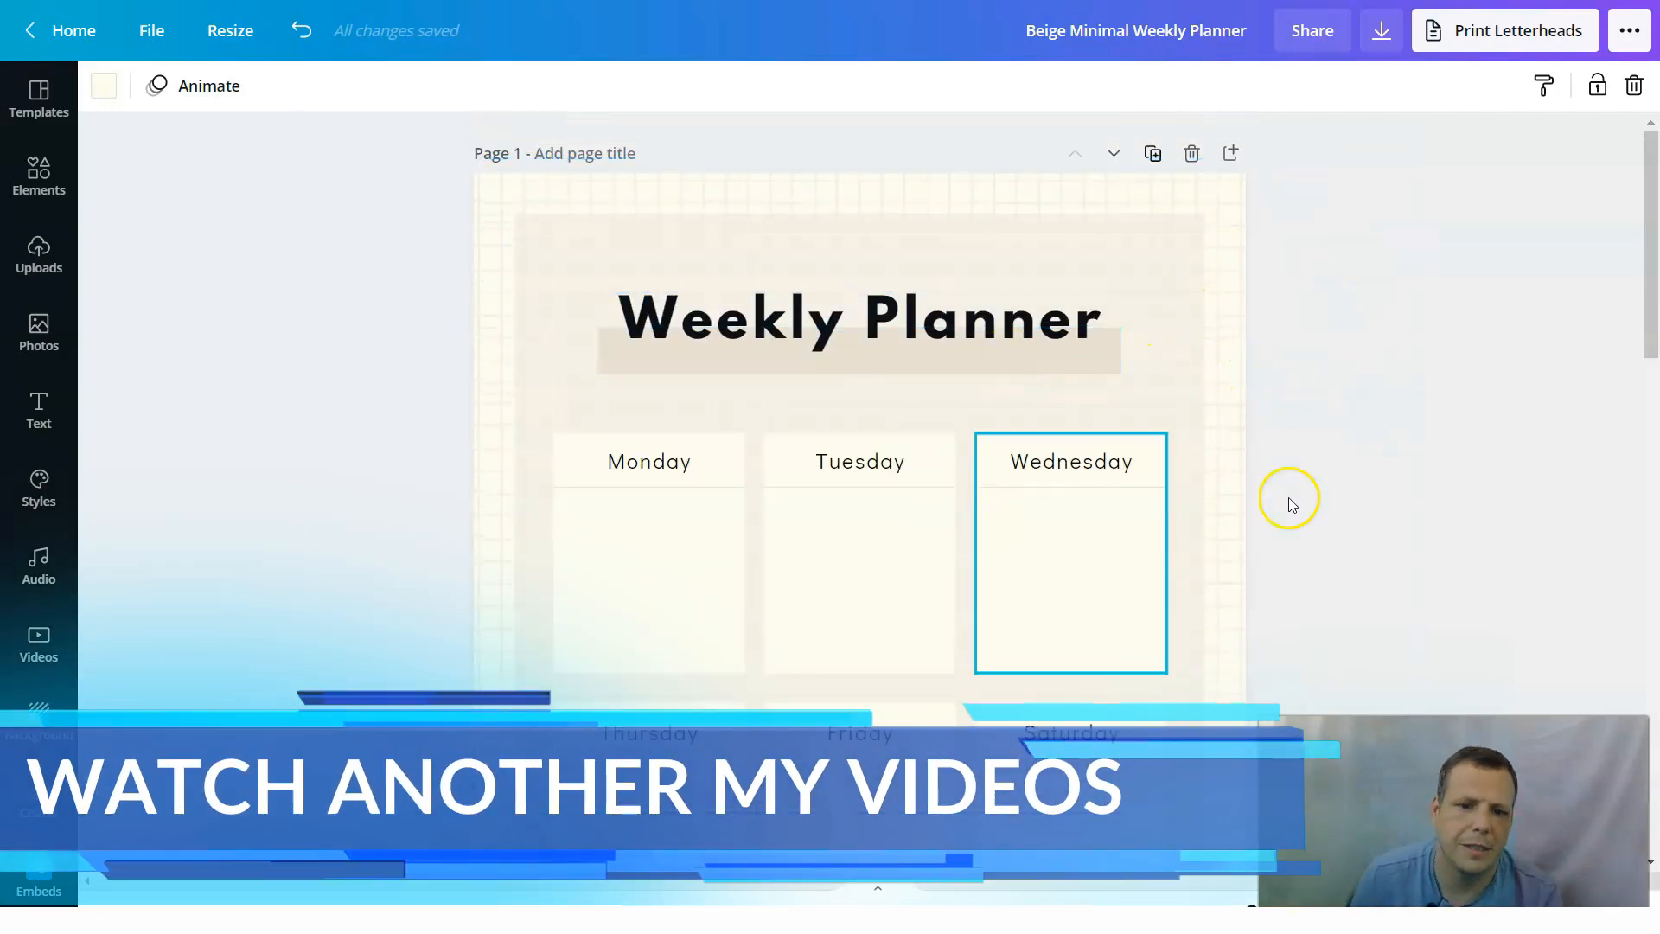
scroll(1289, 500, down, 6)
scroll(1139, 676, up, 5)
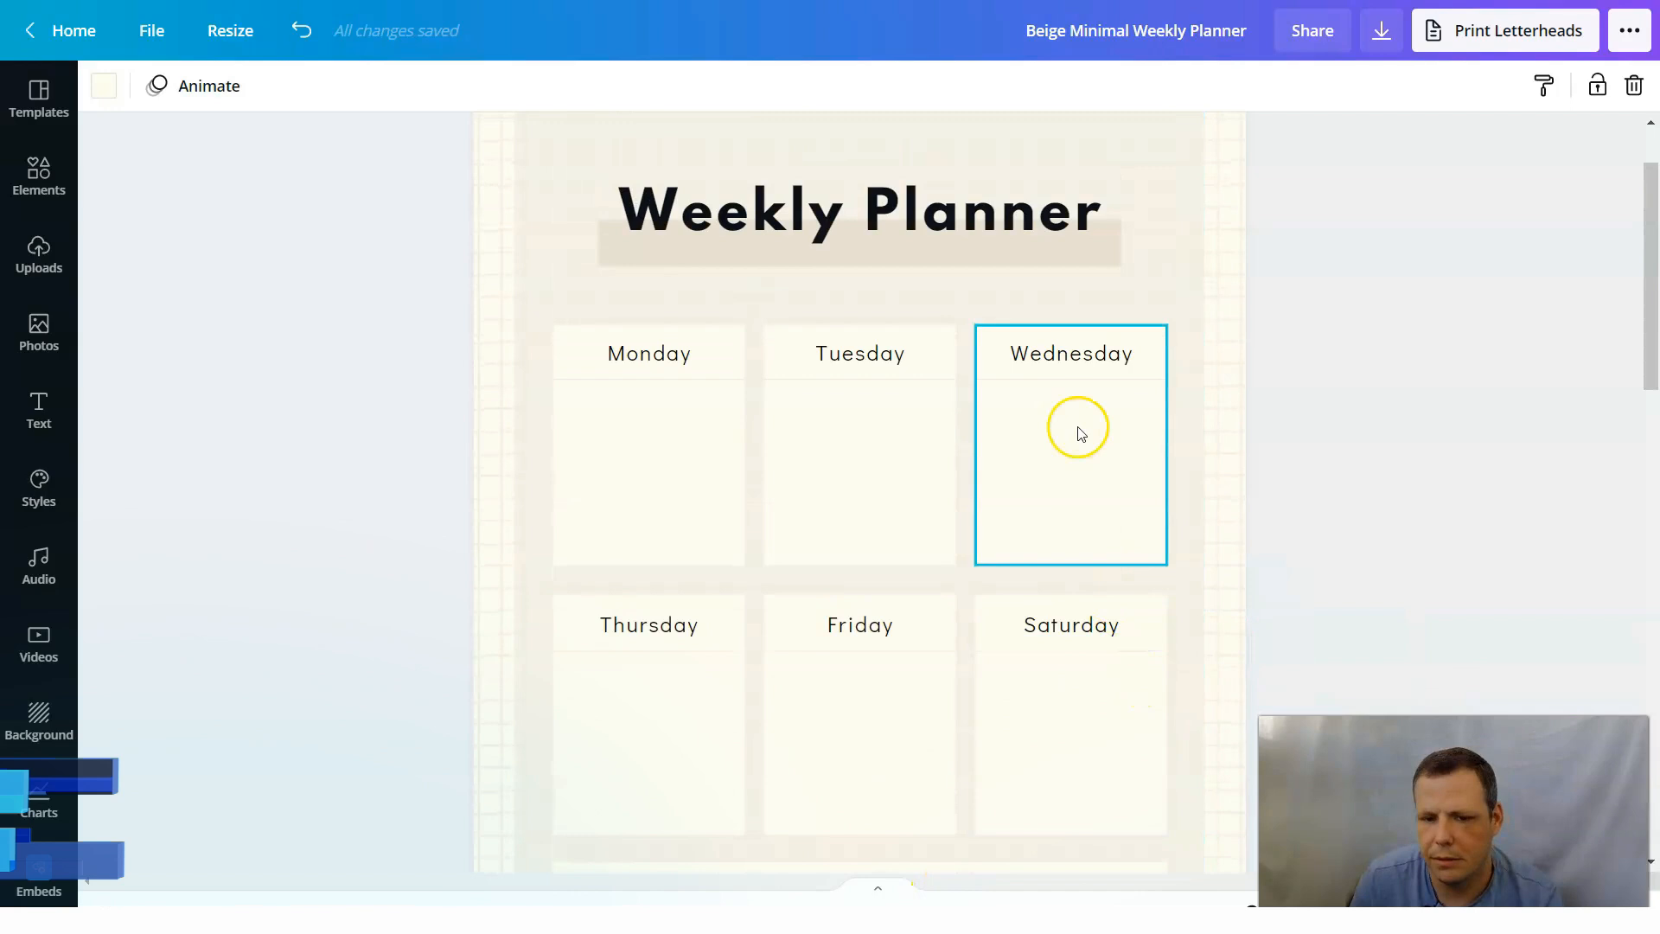
scroll(1260, 334, up, 2)
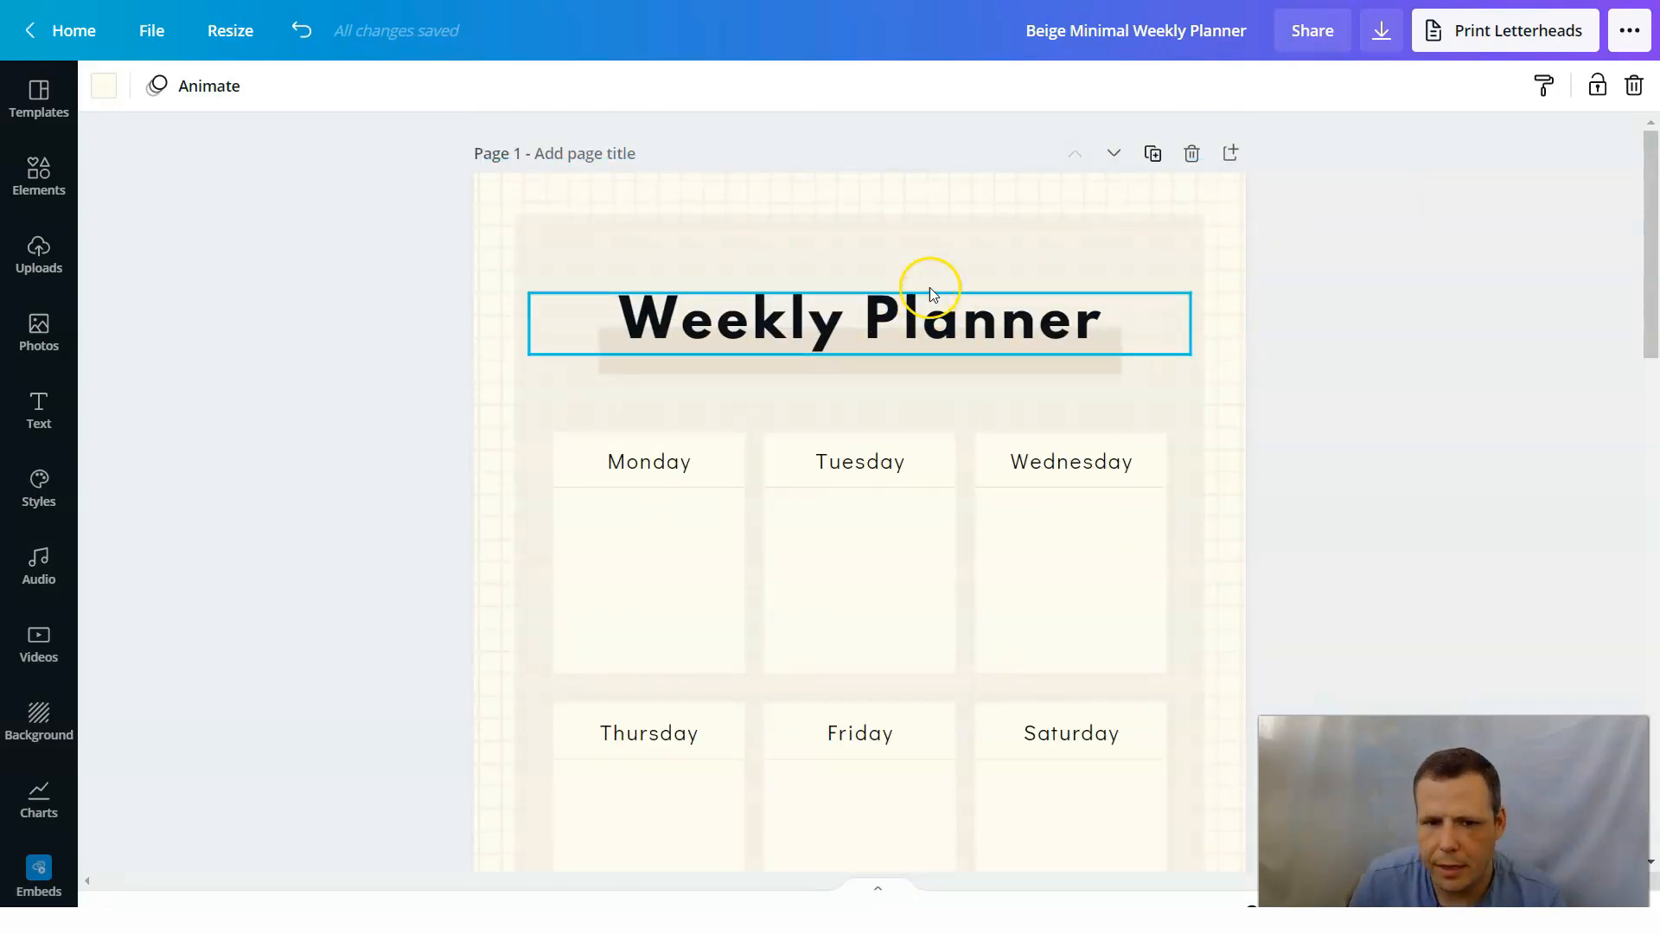
Stretch the beige panel behind the planner on page 1 out to the page's top, left and right edges.
click(977, 192)
click(918, 218)
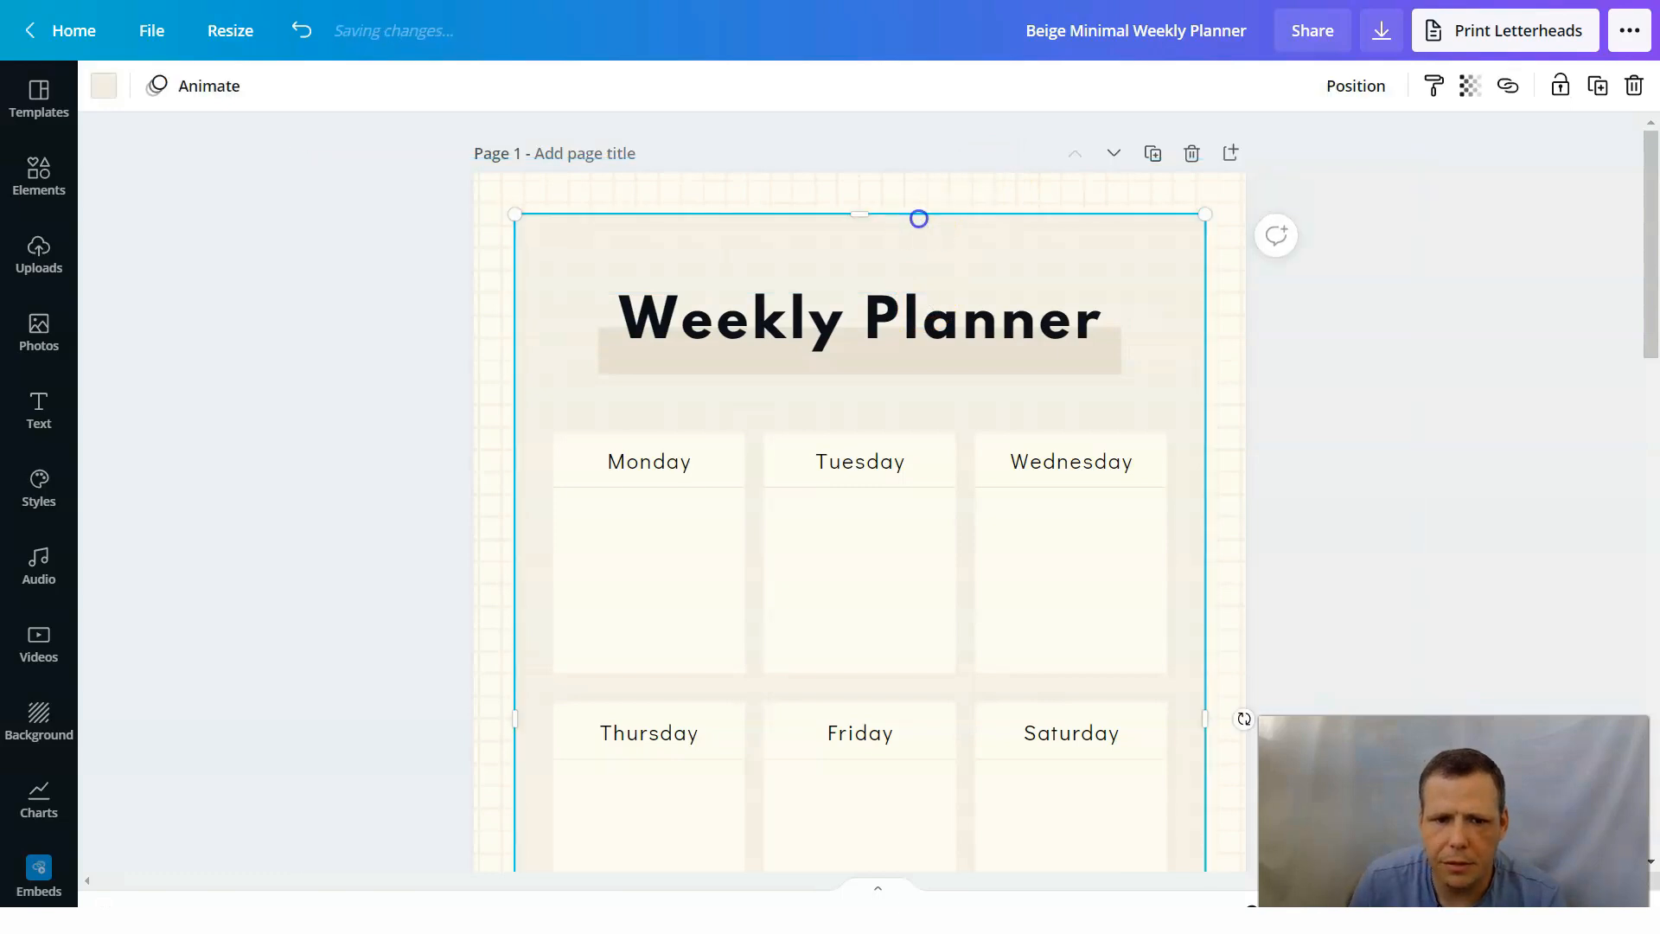
drag(514, 217, 468, 192)
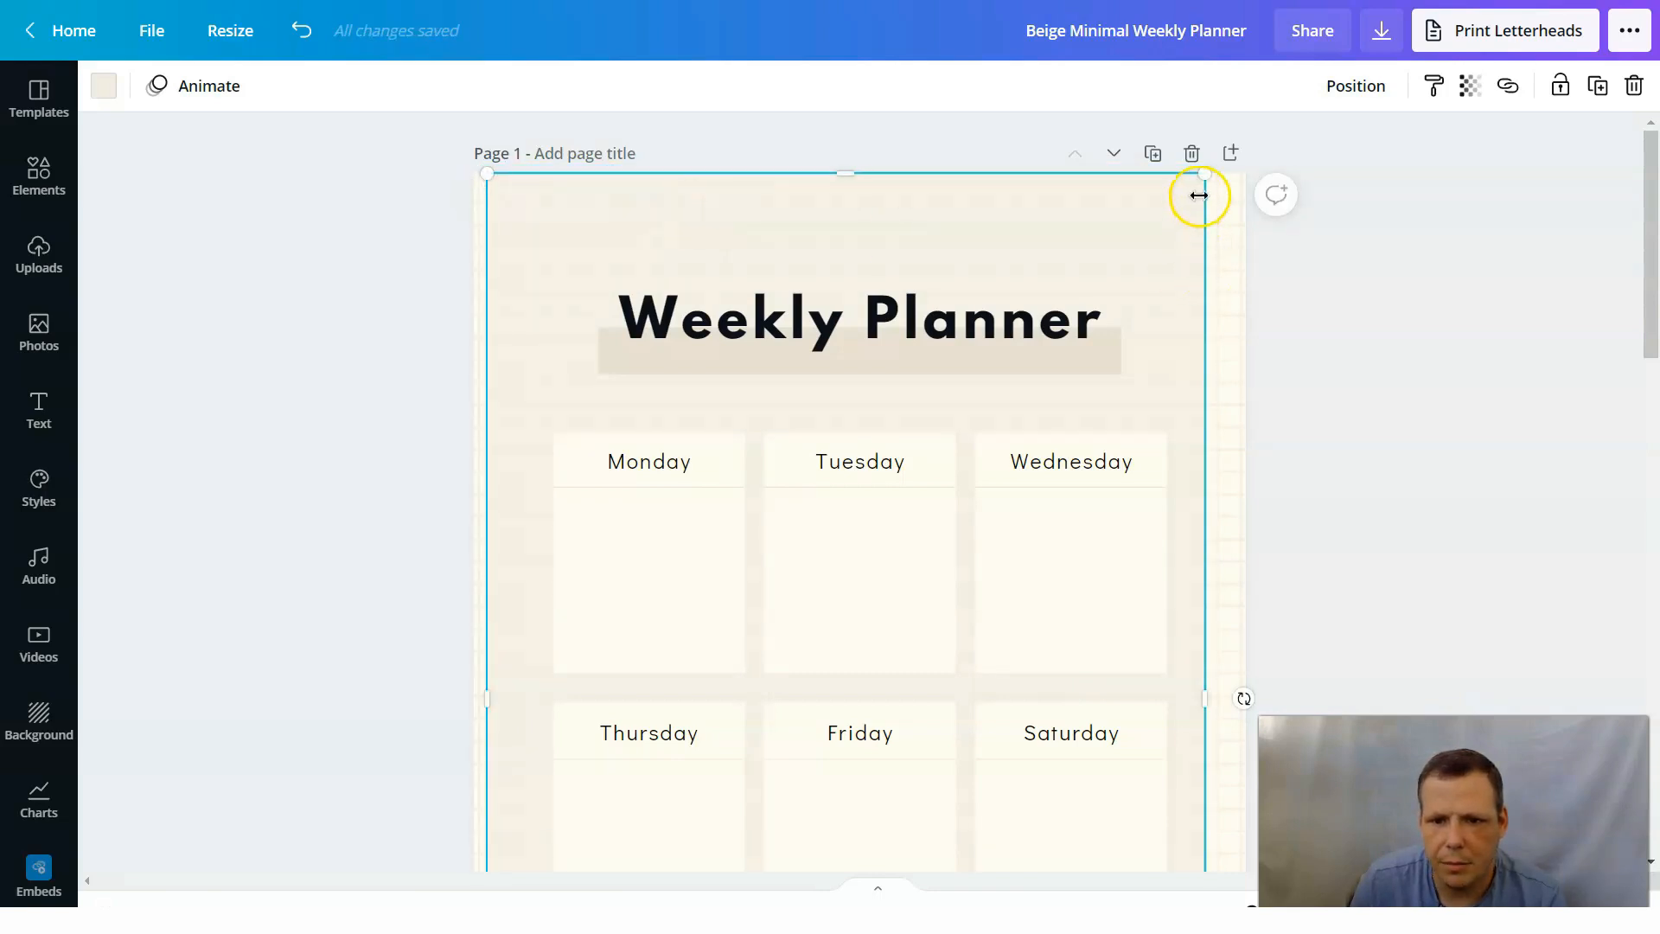
mouse_move(1207, 179)
mouse_down()
mouse_move(1233, 170)
mouse_move(1182, 190)
mouse_move(1194, 179)
mouse_up()
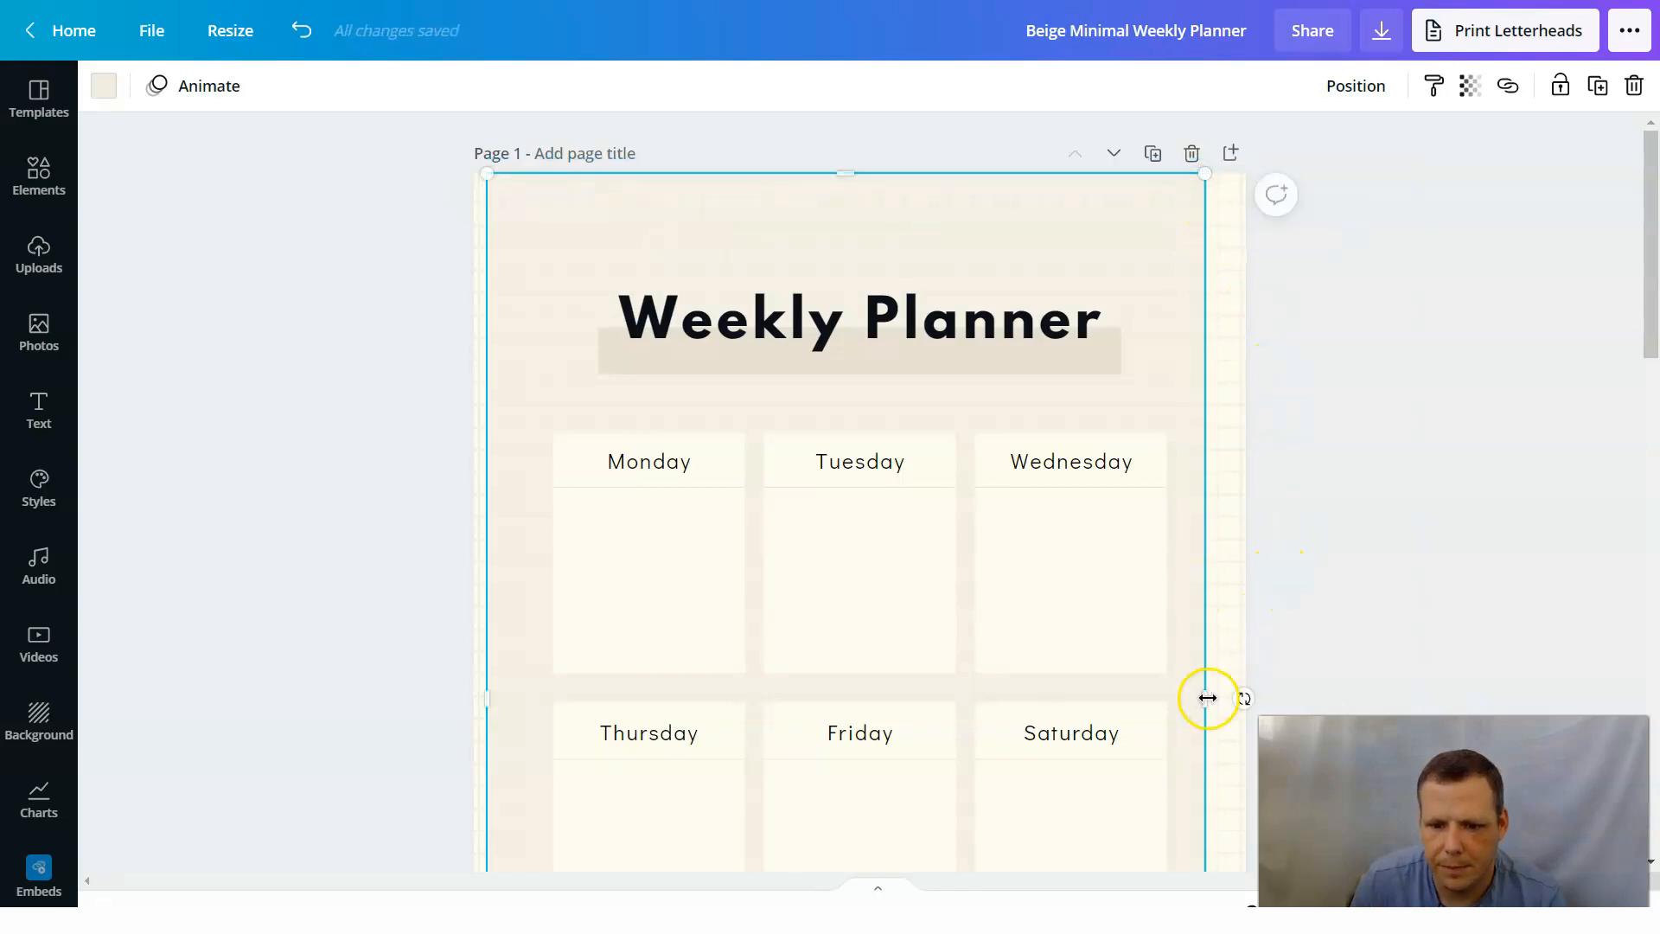
drag(1208, 695, 1243, 693)
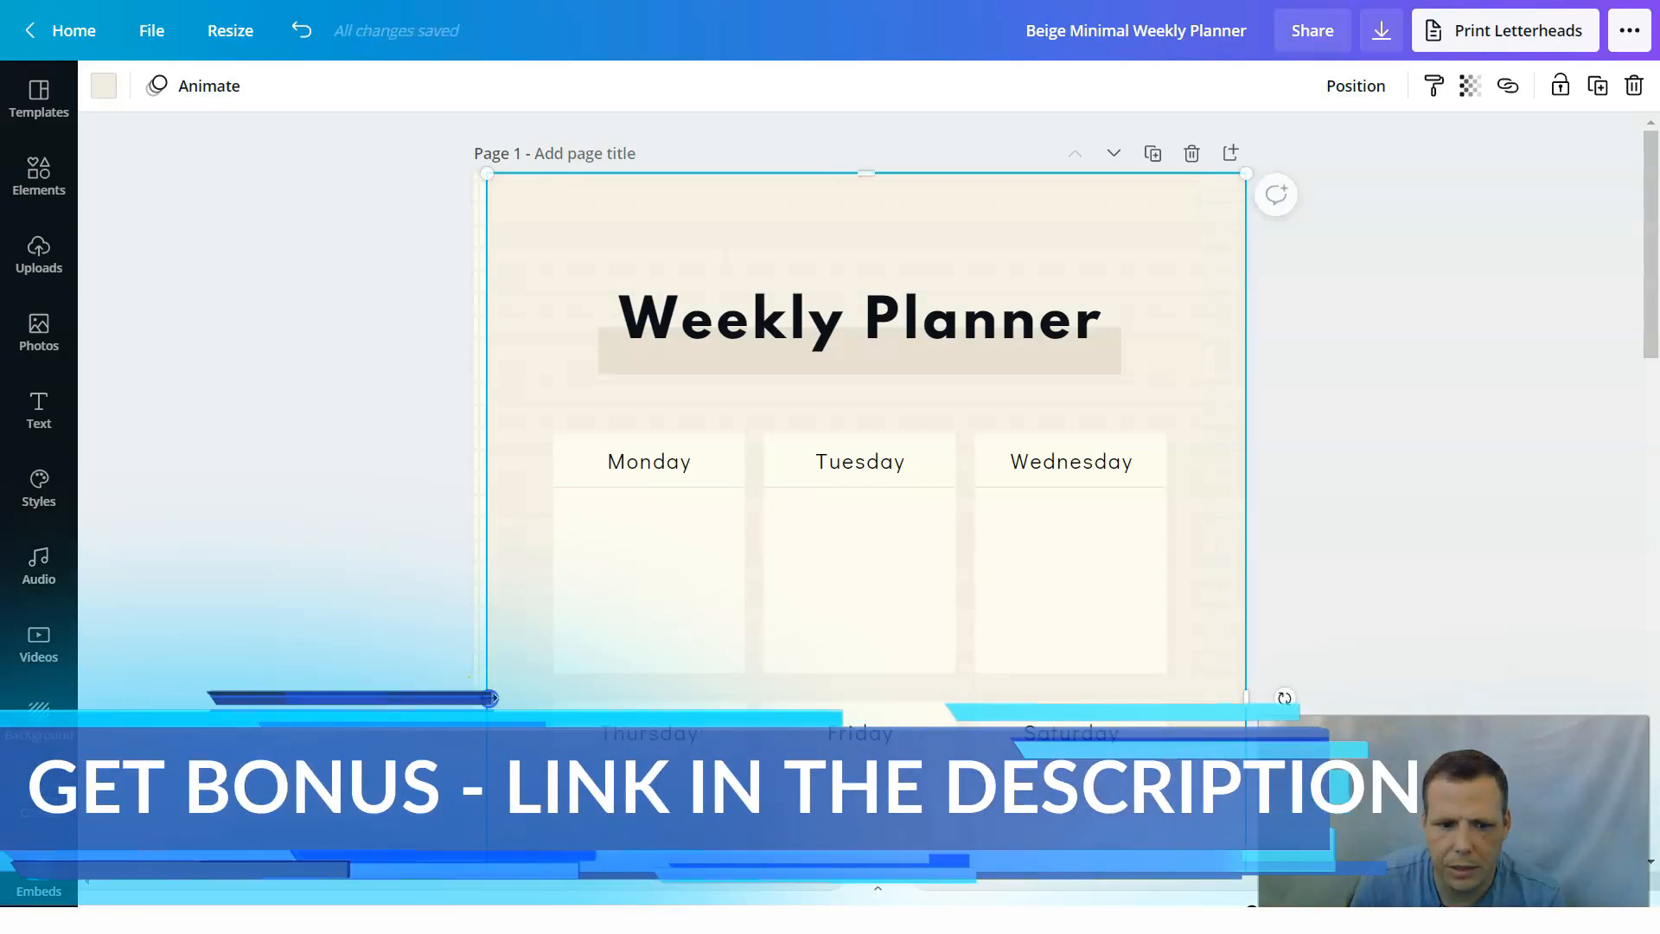
drag(487, 697, 474, 696)
Extend the beige panel down to the bottom edge of page 1.
scroll(1115, 373, down, 6)
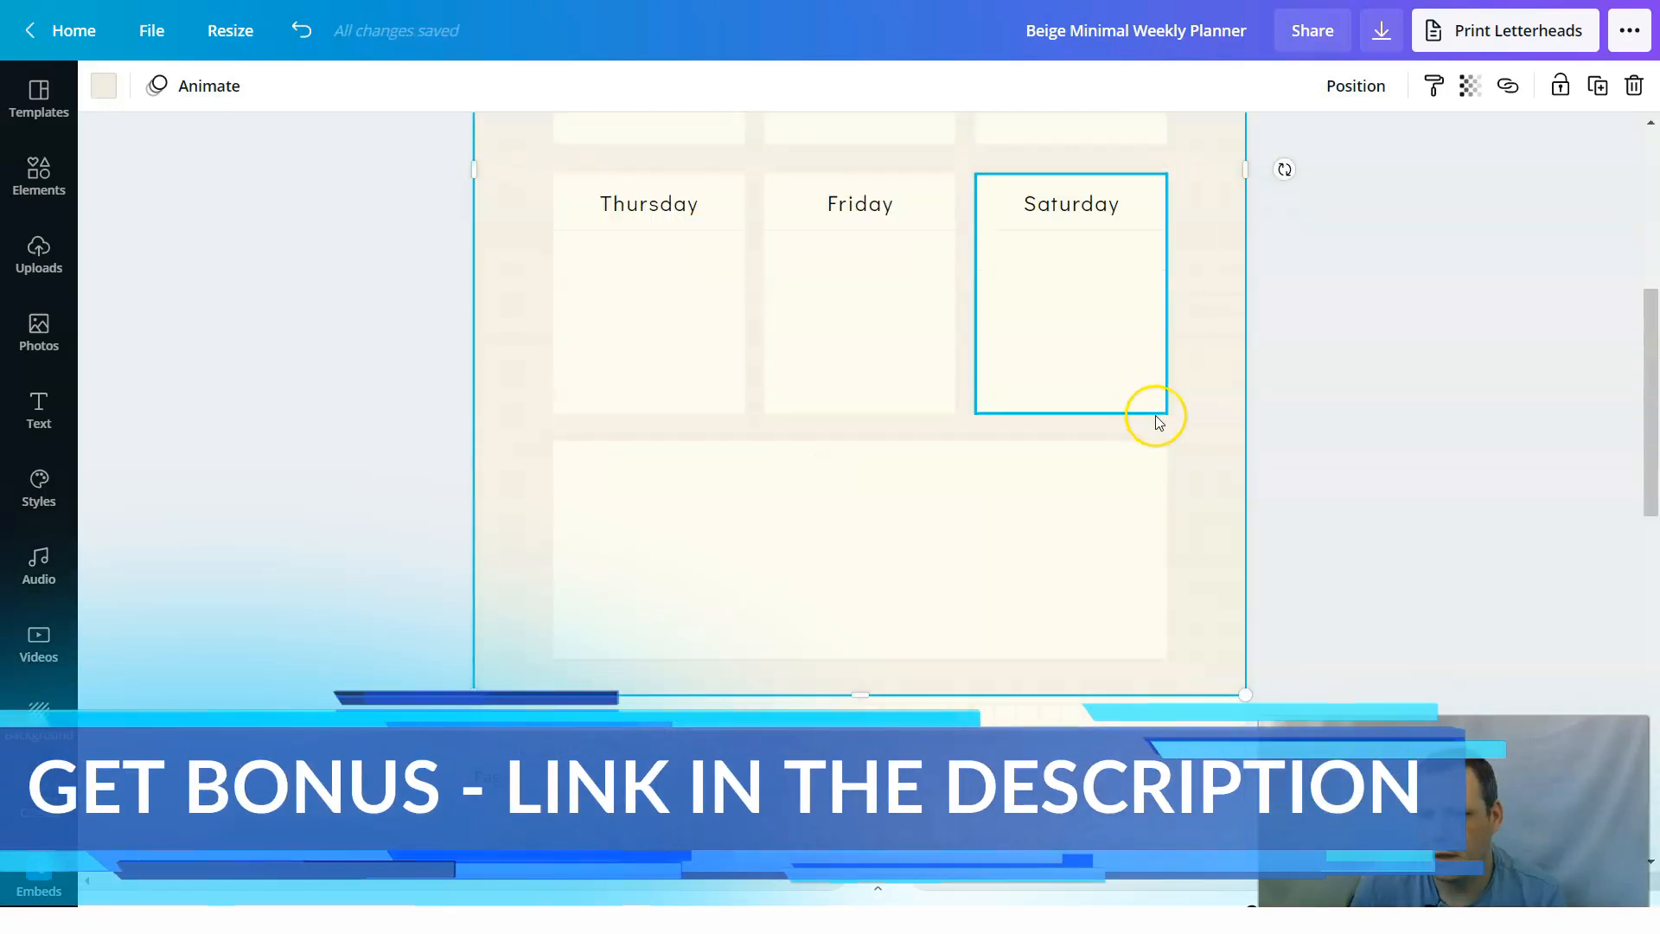
scroll(1226, 529, down, 6)
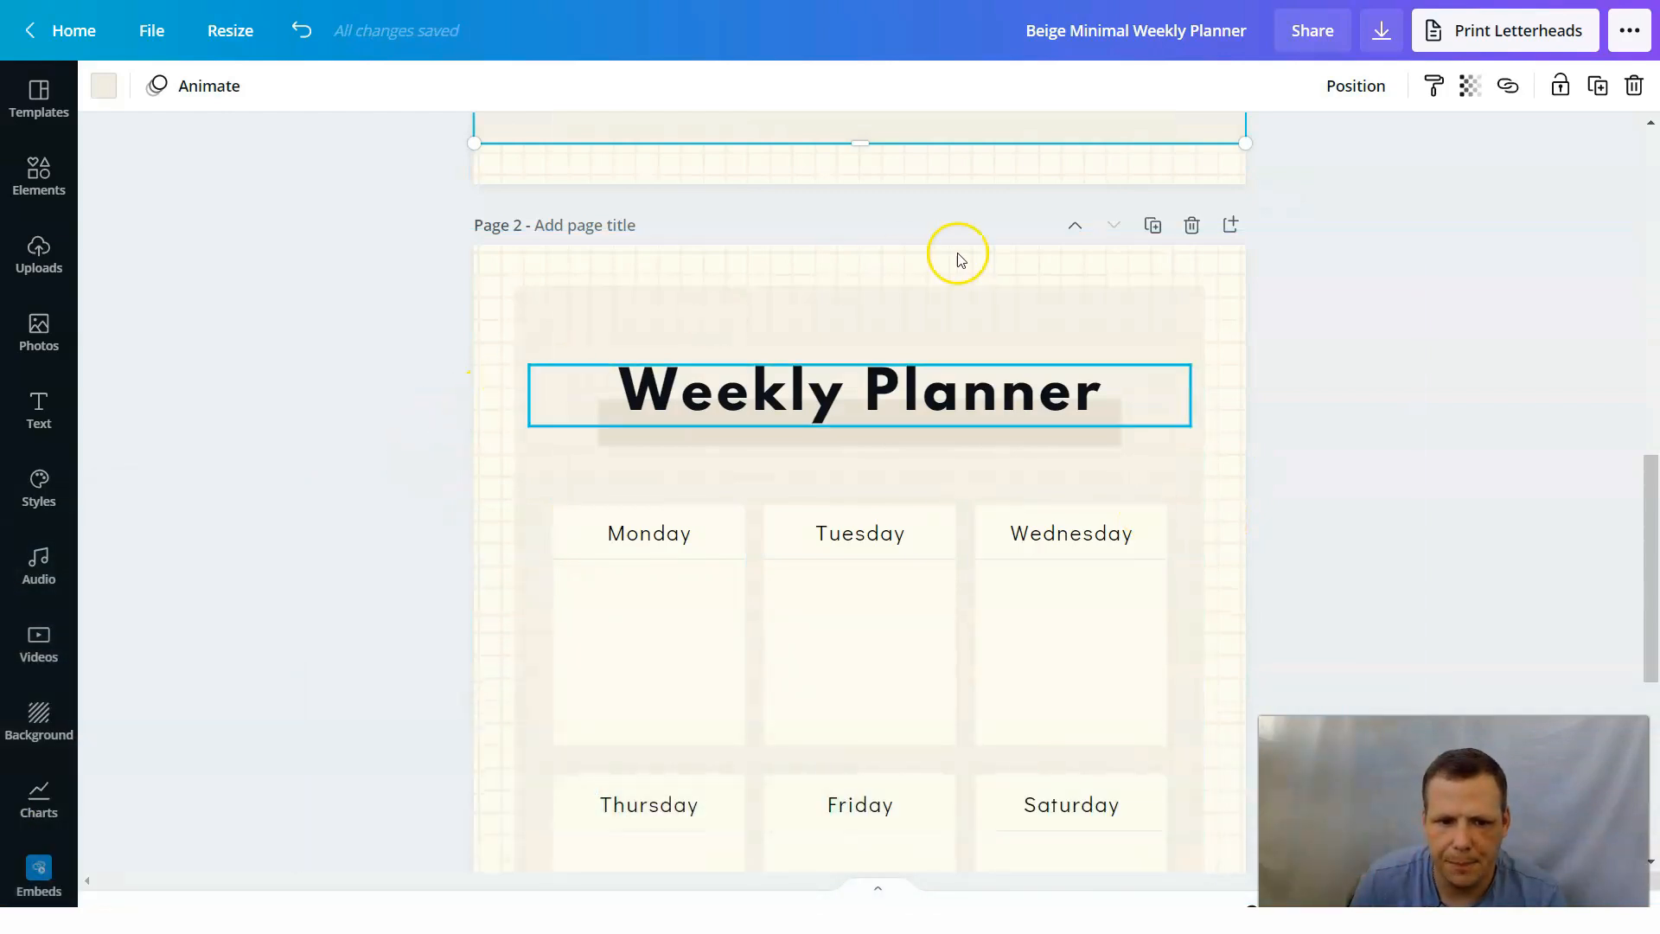
scroll(1238, 260, up, 2)
scroll(1212, 542, up, 3)
drag(856, 574, 860, 615)
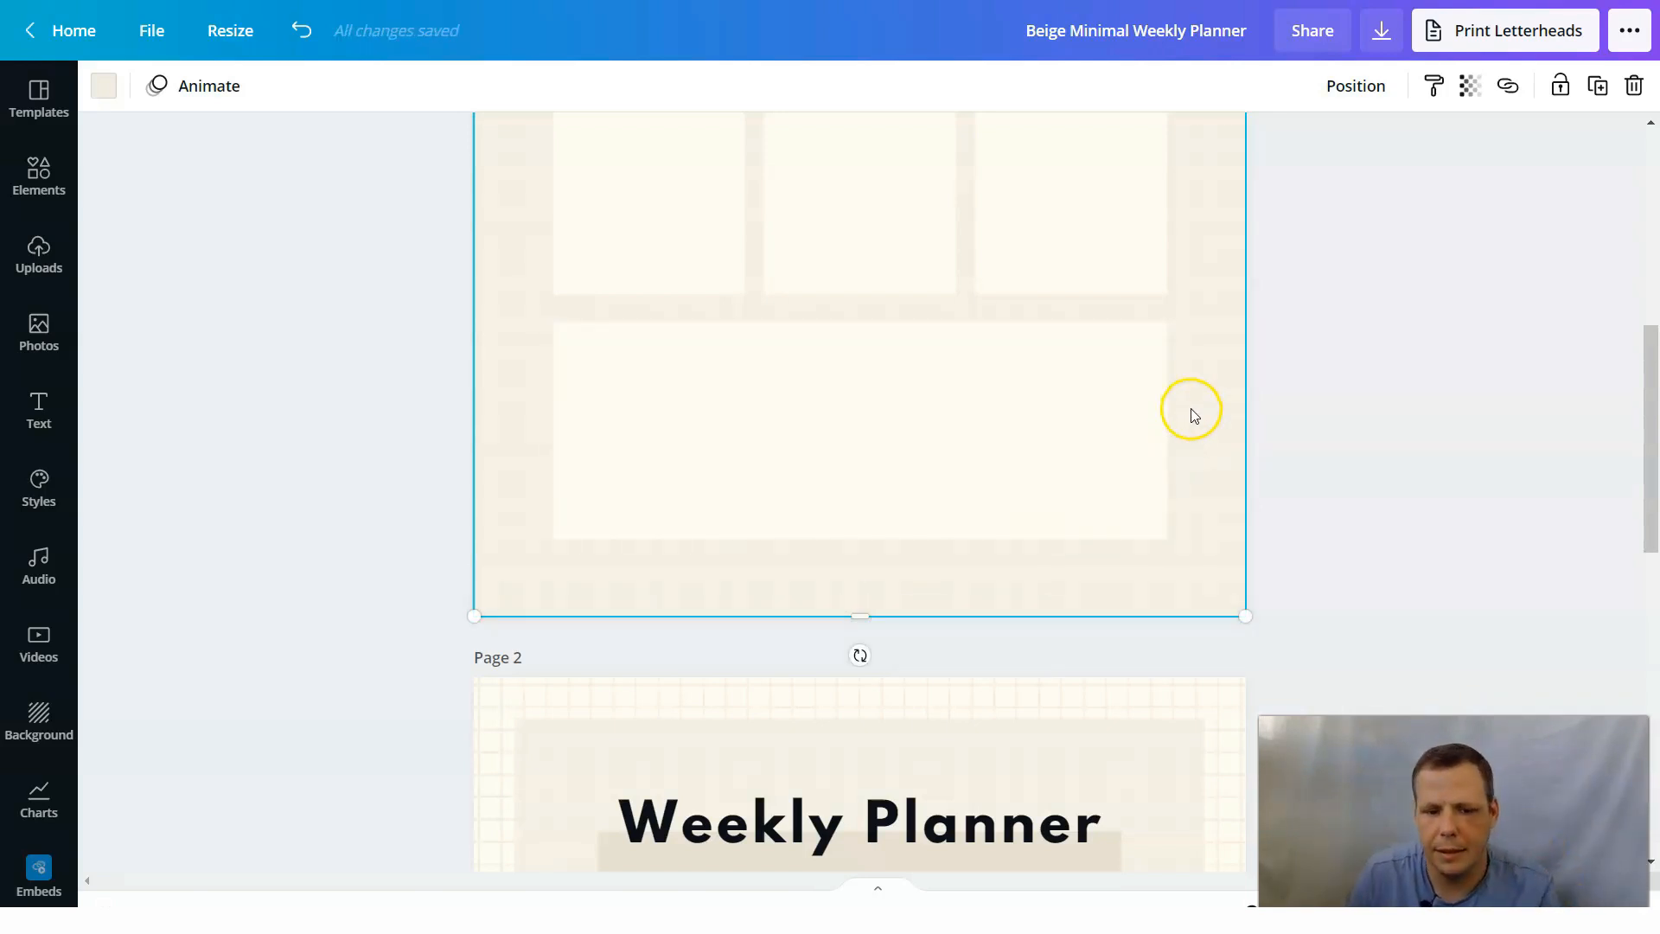
Recolor the panel with the dark blue of the Untitled palette and lower its top edge slightly to expose a background strip.
scroll(1210, 389, up, 8)
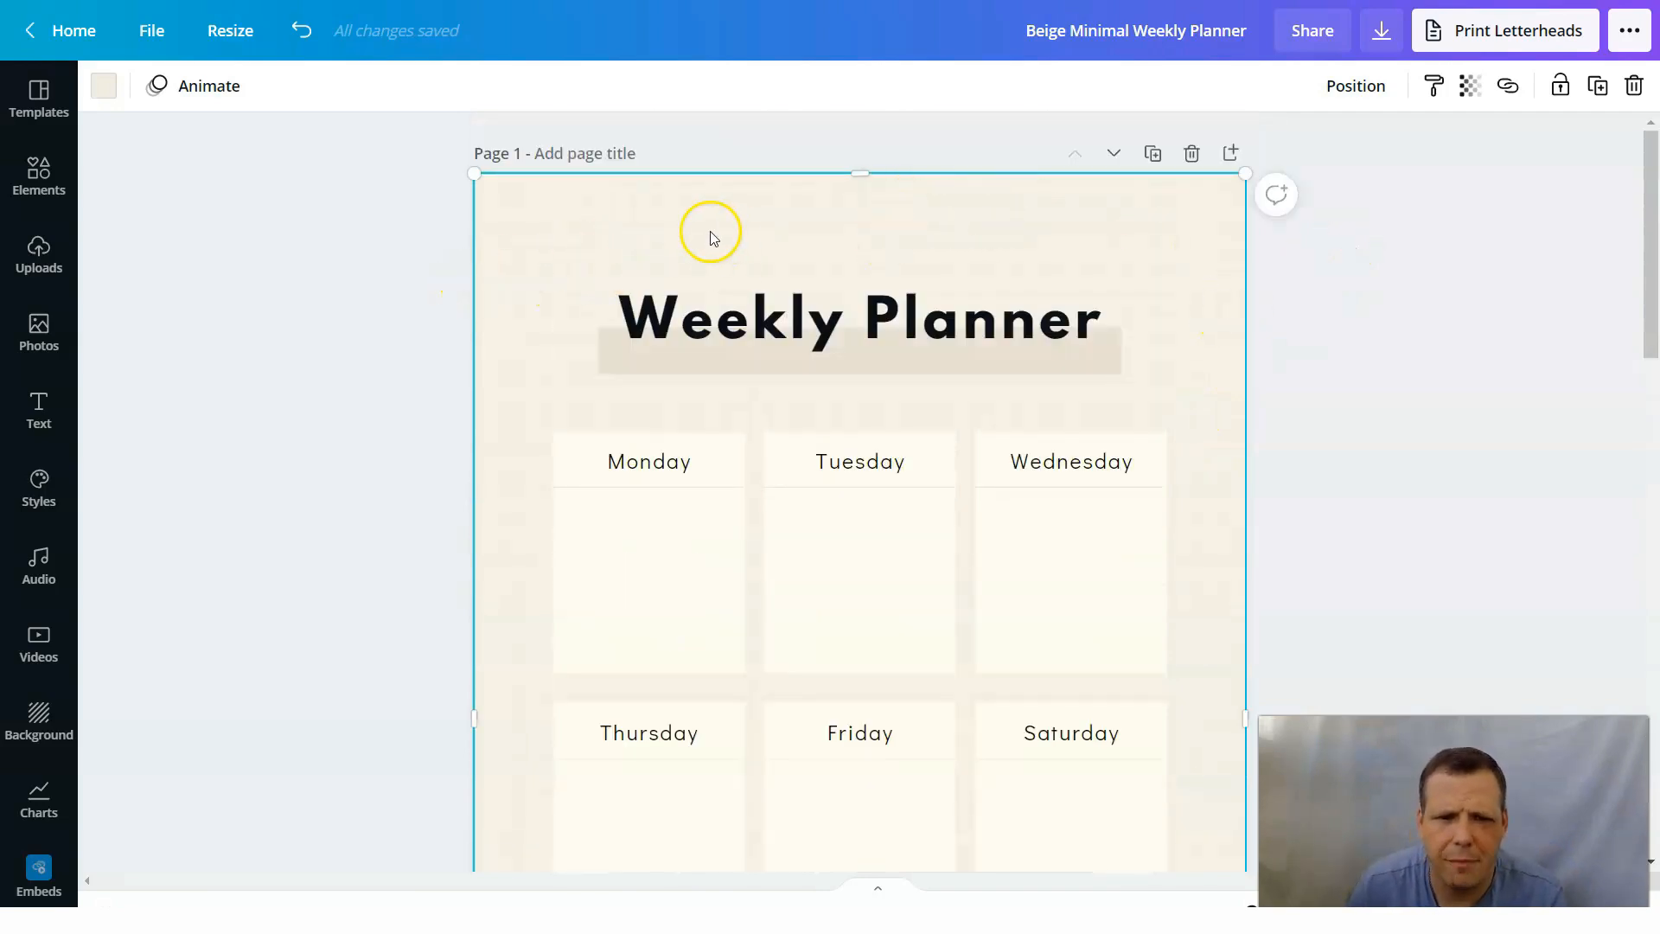
click(970, 228)
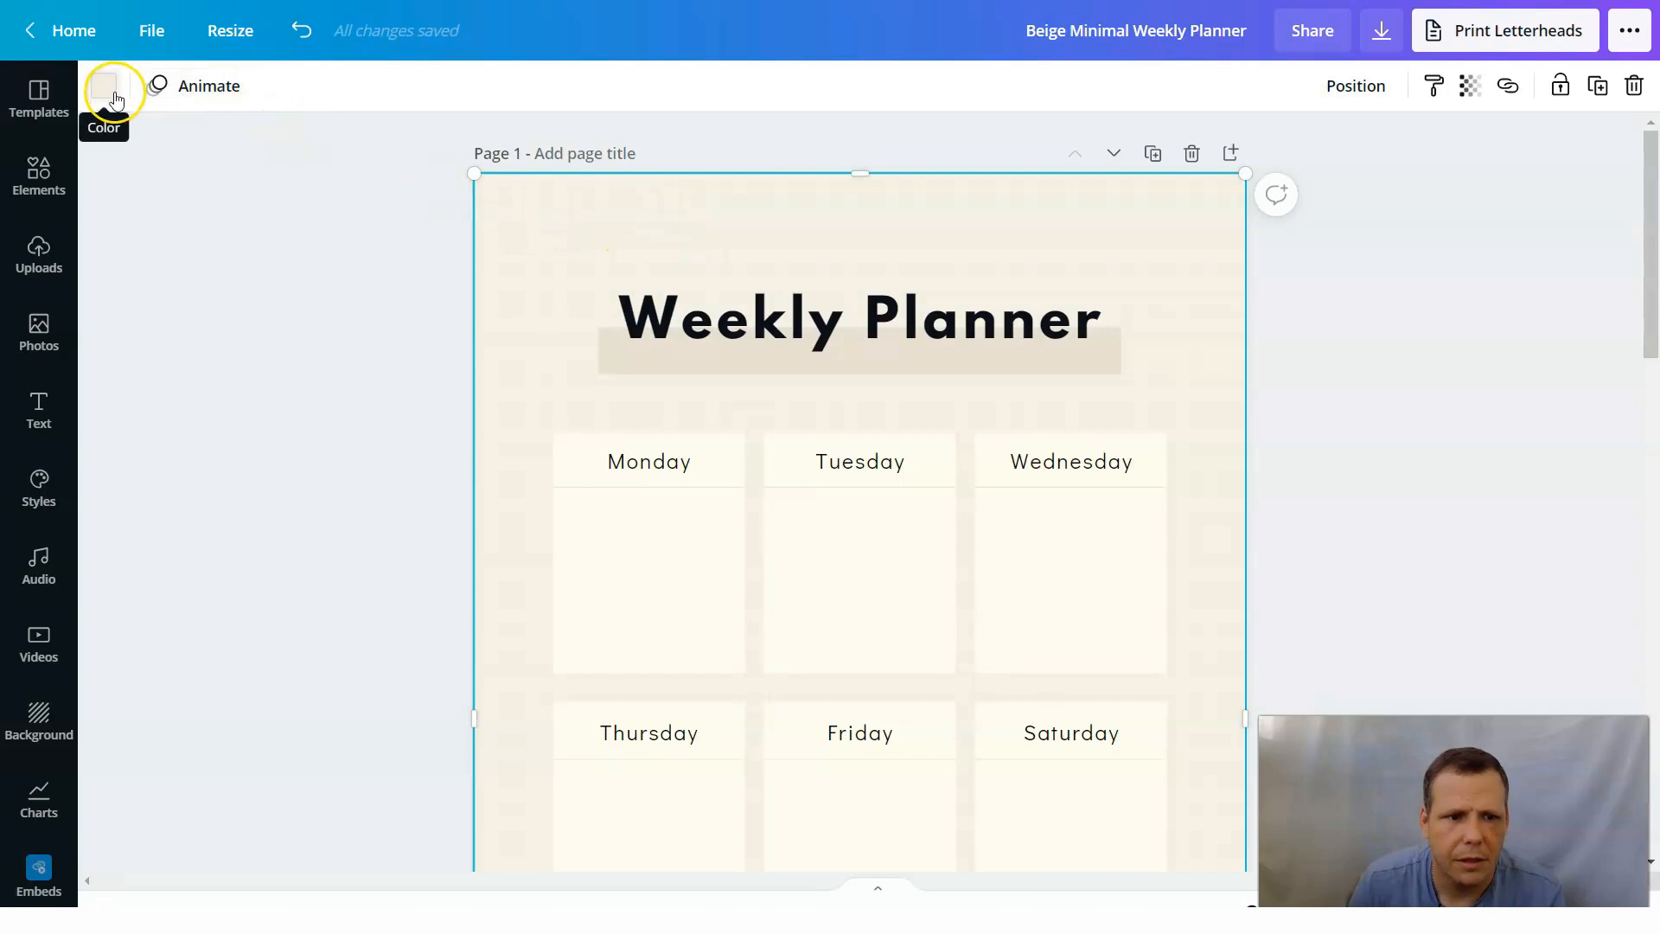
click(115, 97)
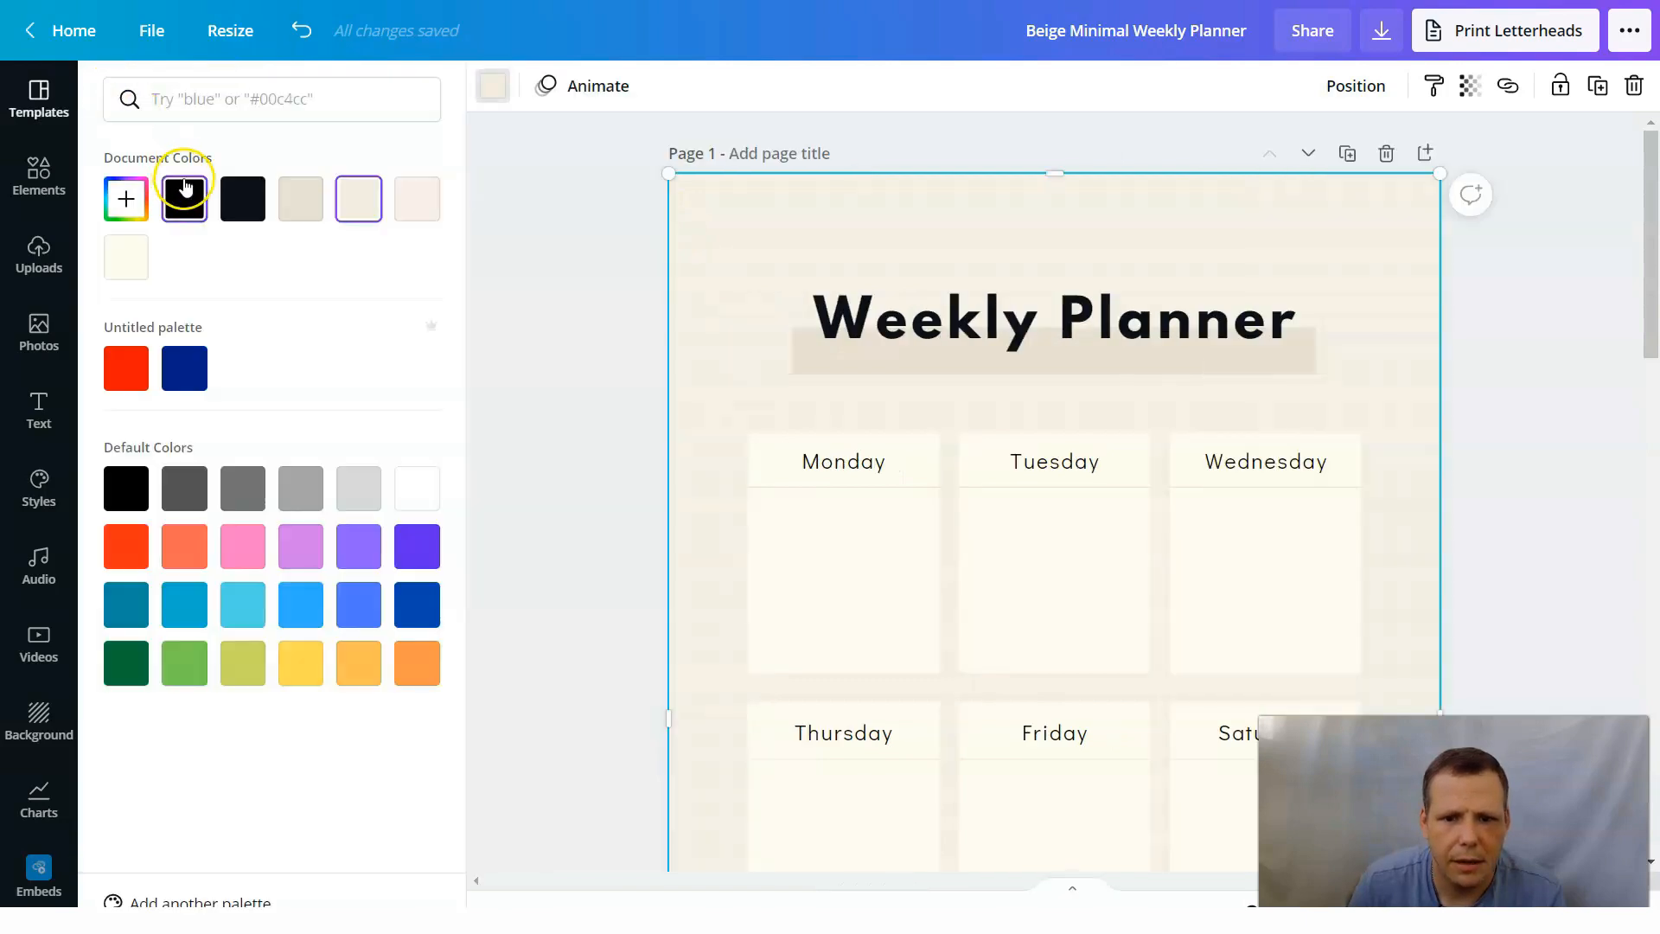
click(184, 372)
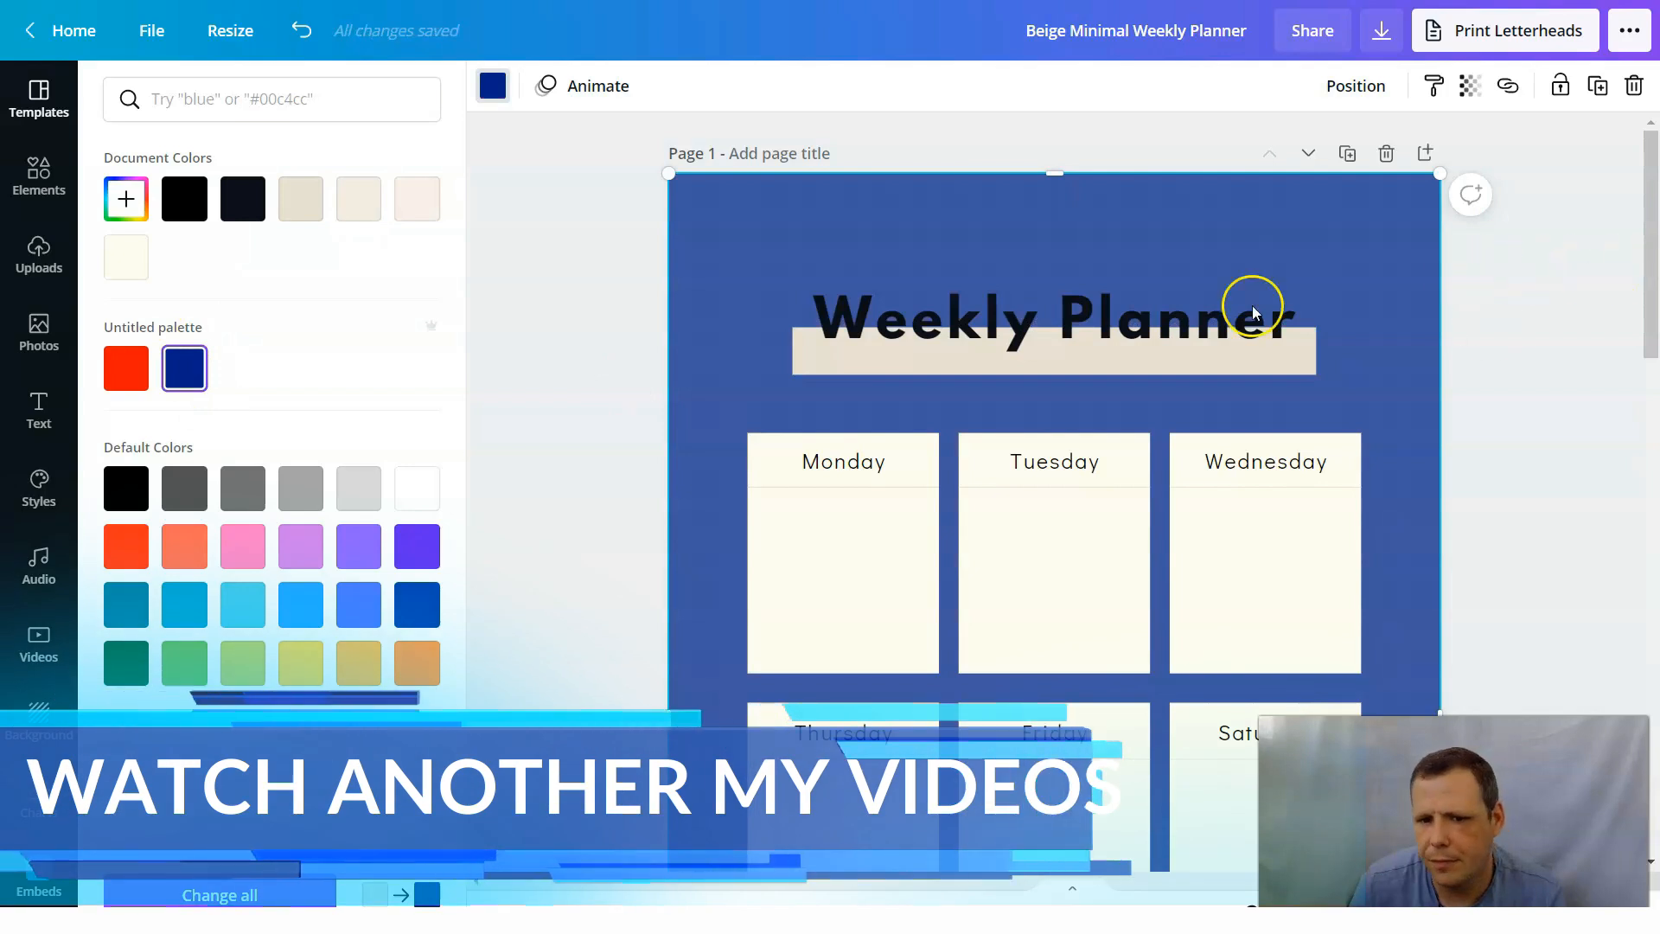
drag(1059, 171, 1060, 202)
Try near-black and cream as the color of the background grid pattern, and undo both color changes.
click(1063, 183)
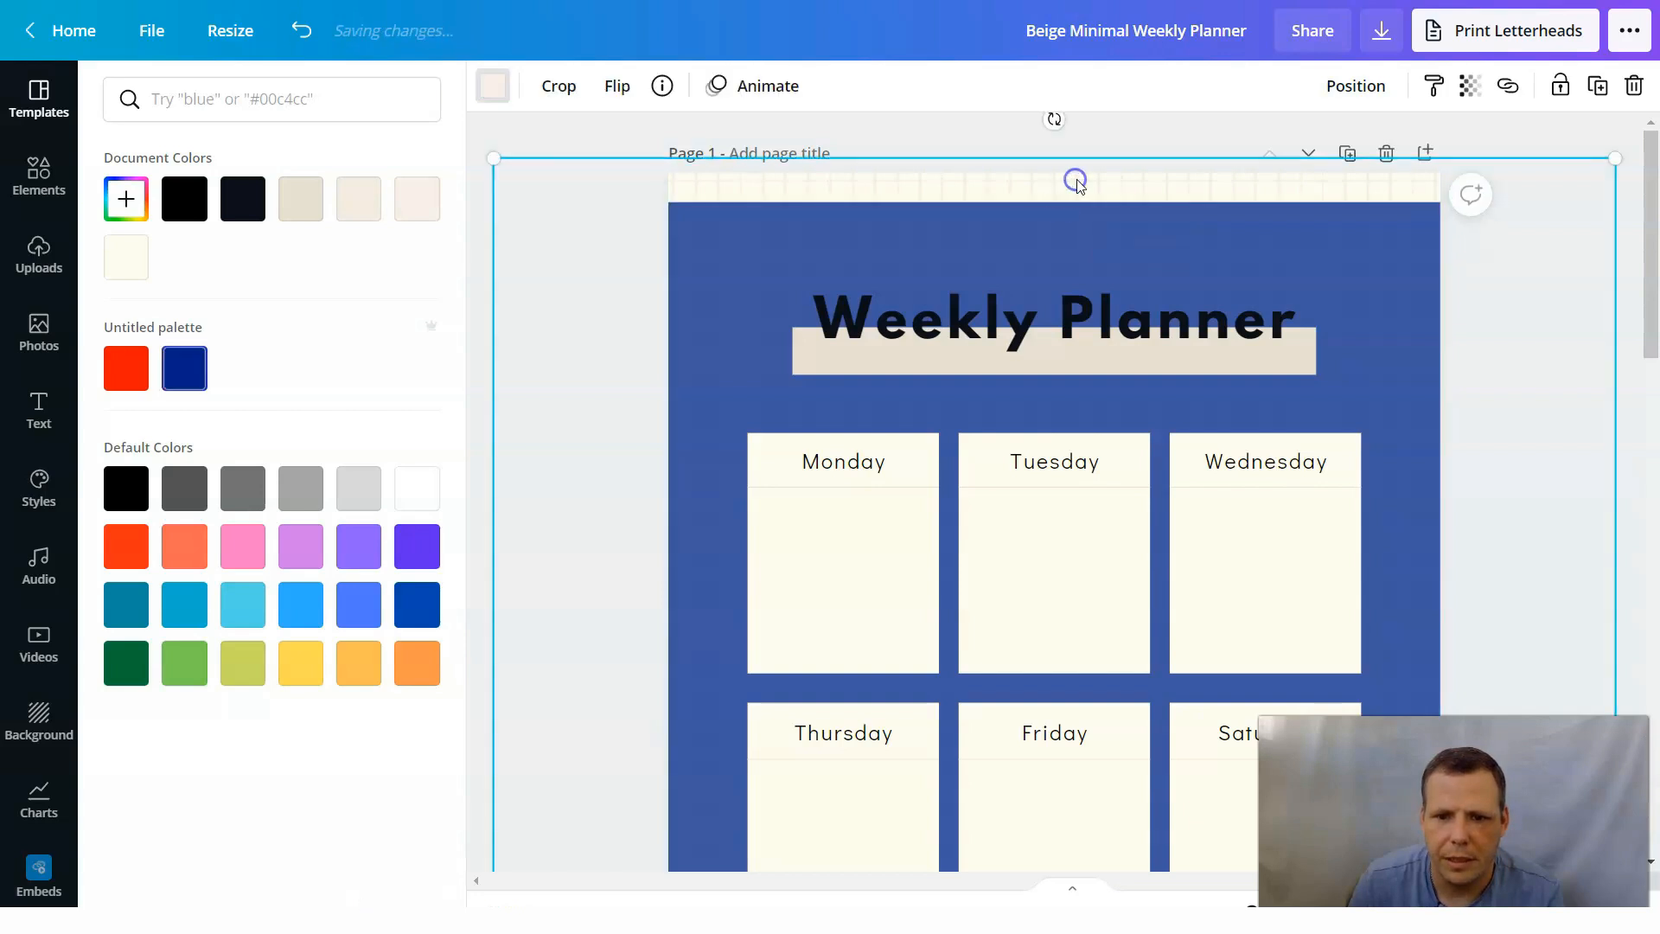
click(258, 192)
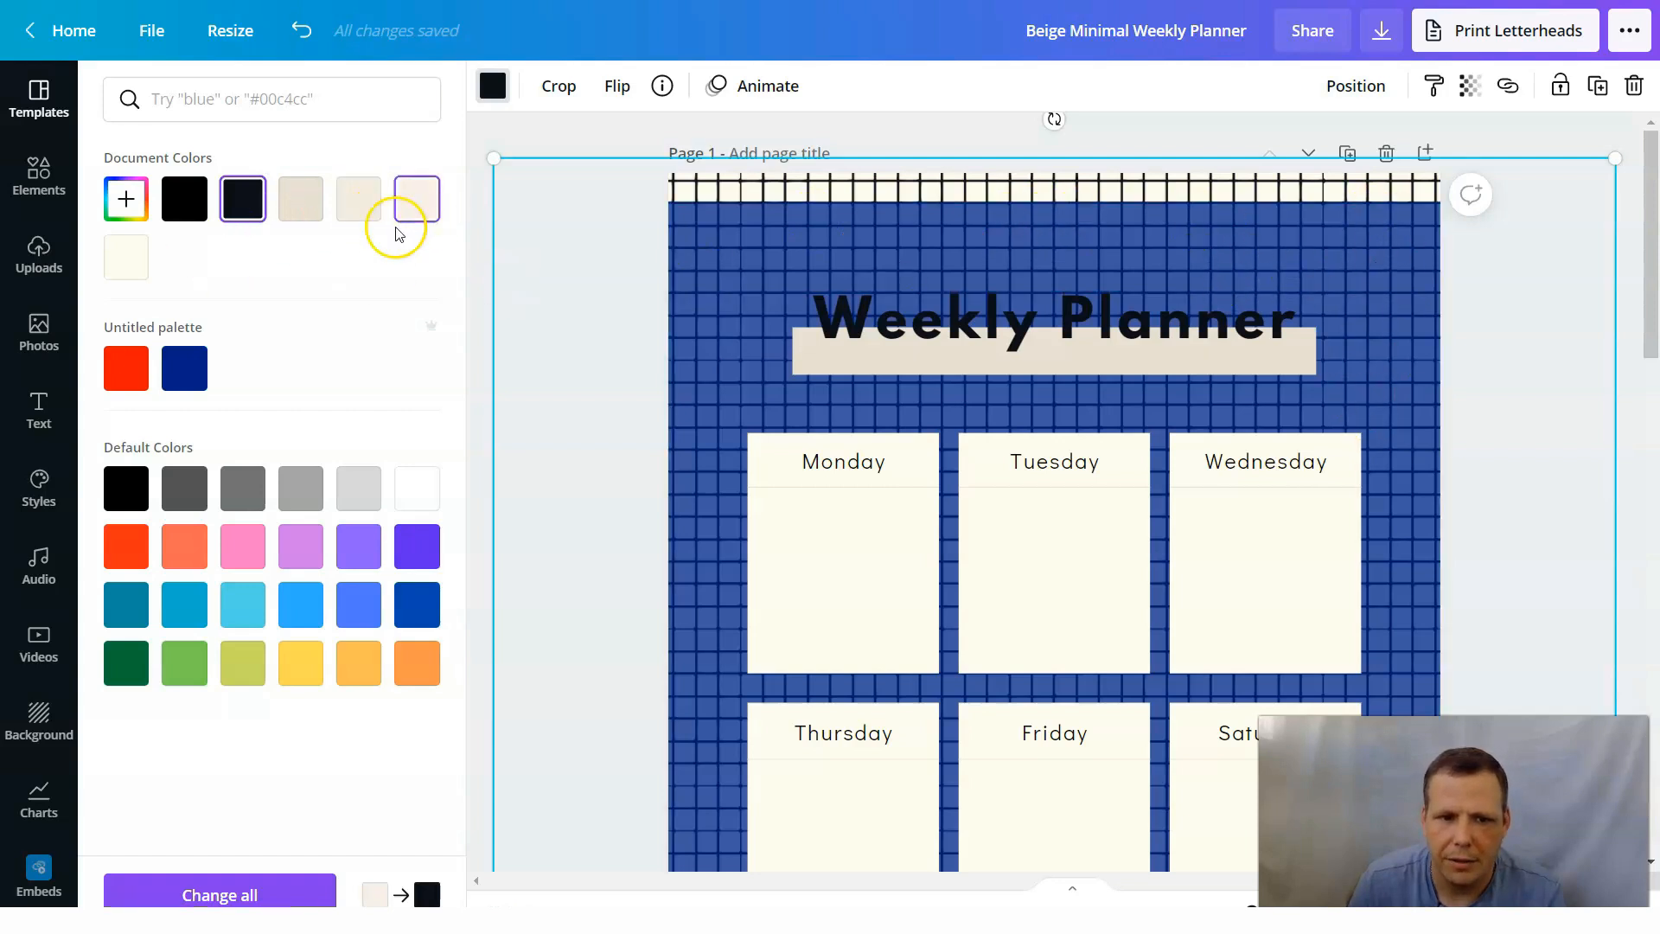
click(143, 270)
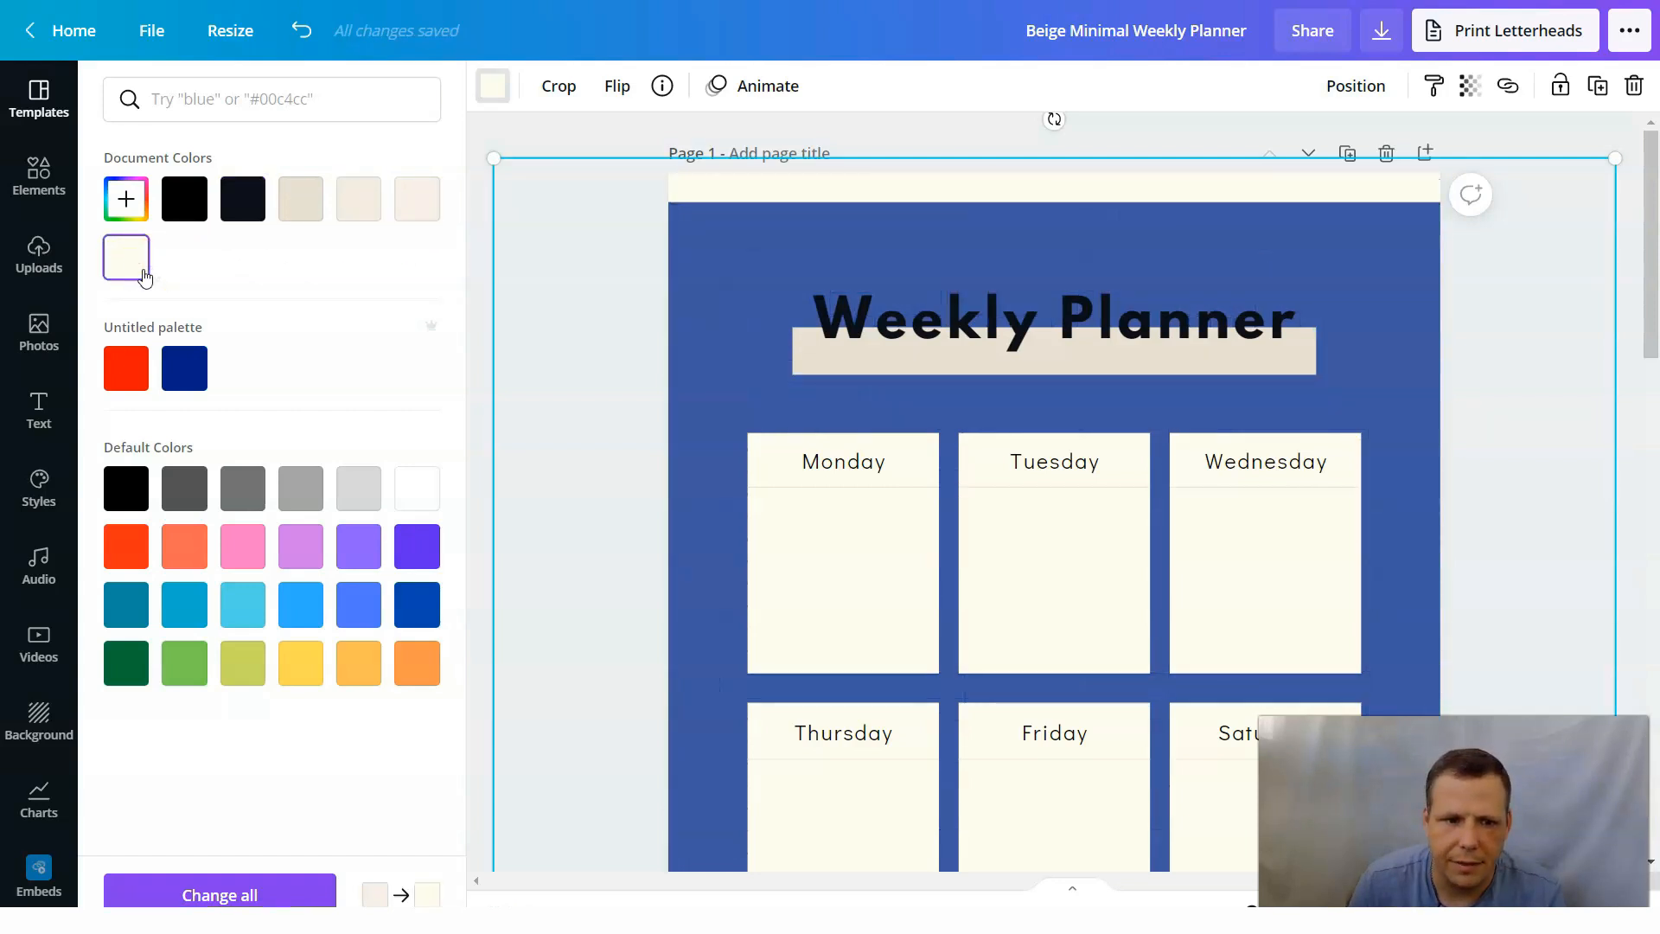
double_click(1173, 182)
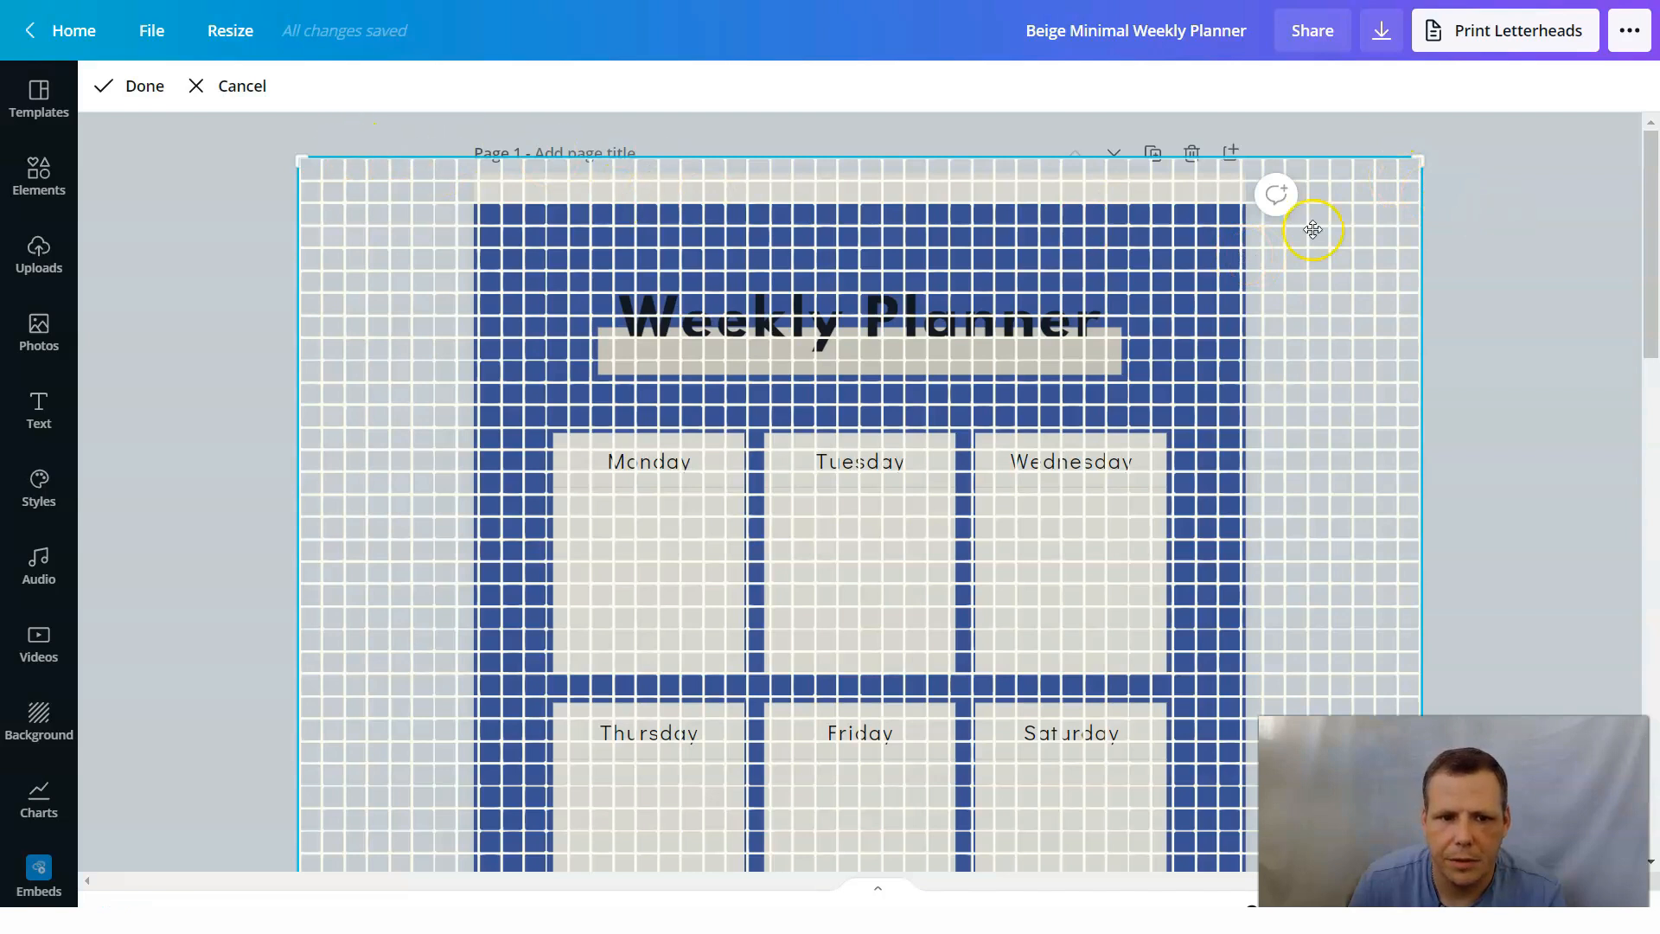
click(1520, 220)
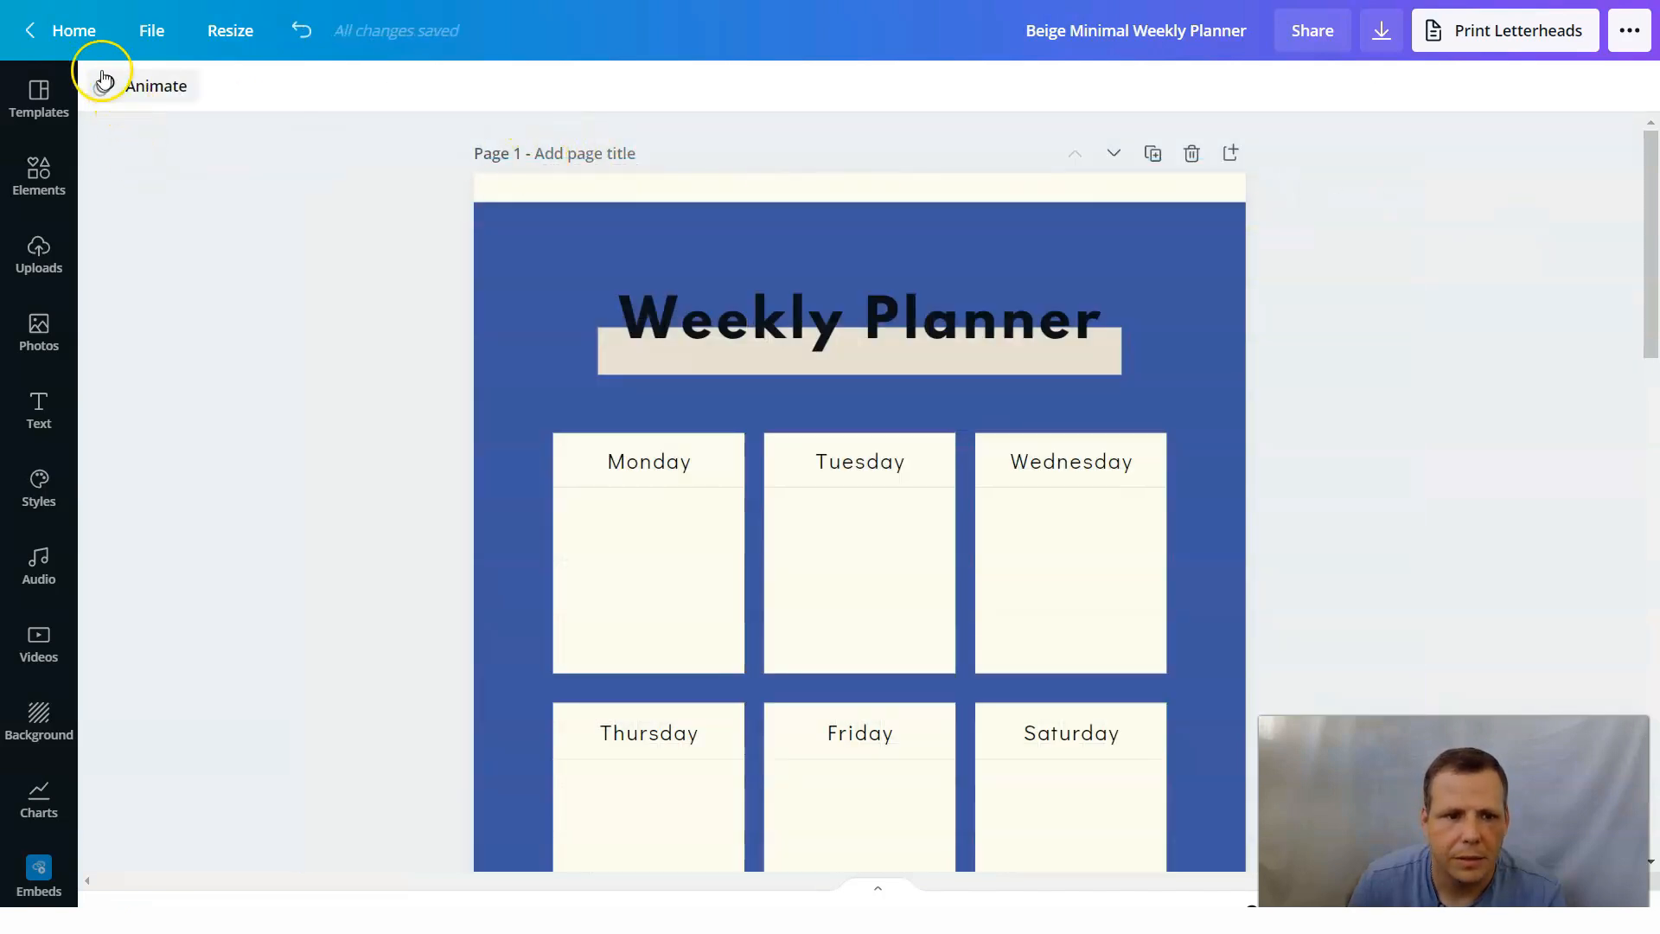
click(308, 28)
click(309, 28)
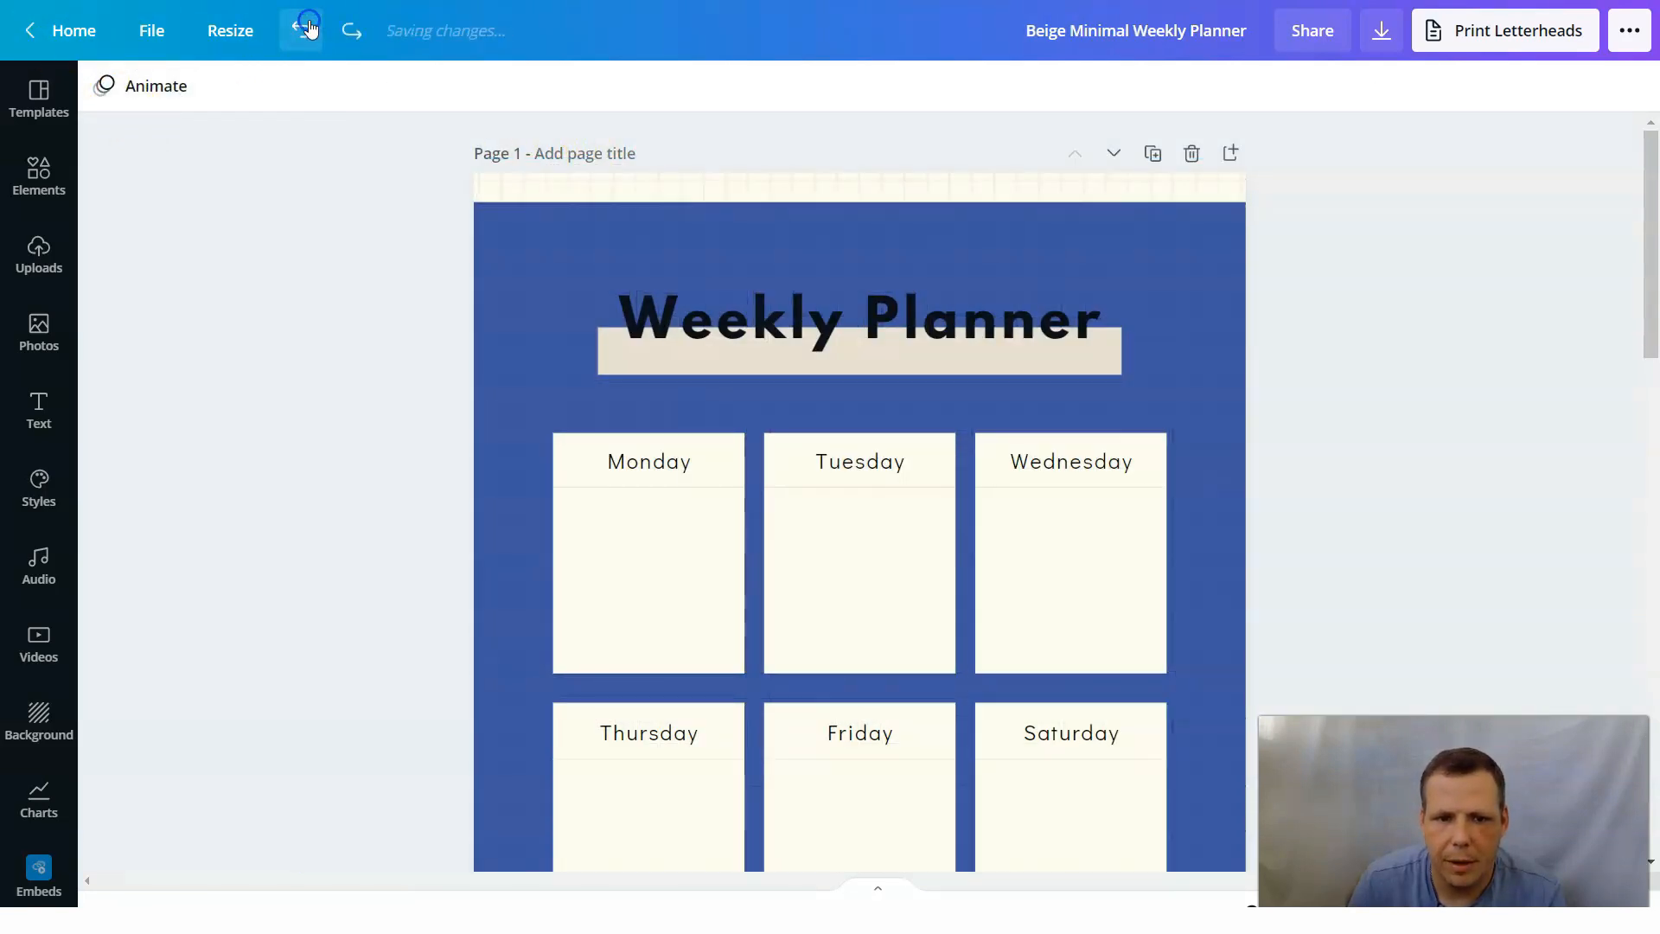
Undo the dark blue color and the lowered top edge of the background panel on page 1.
click(308, 28)
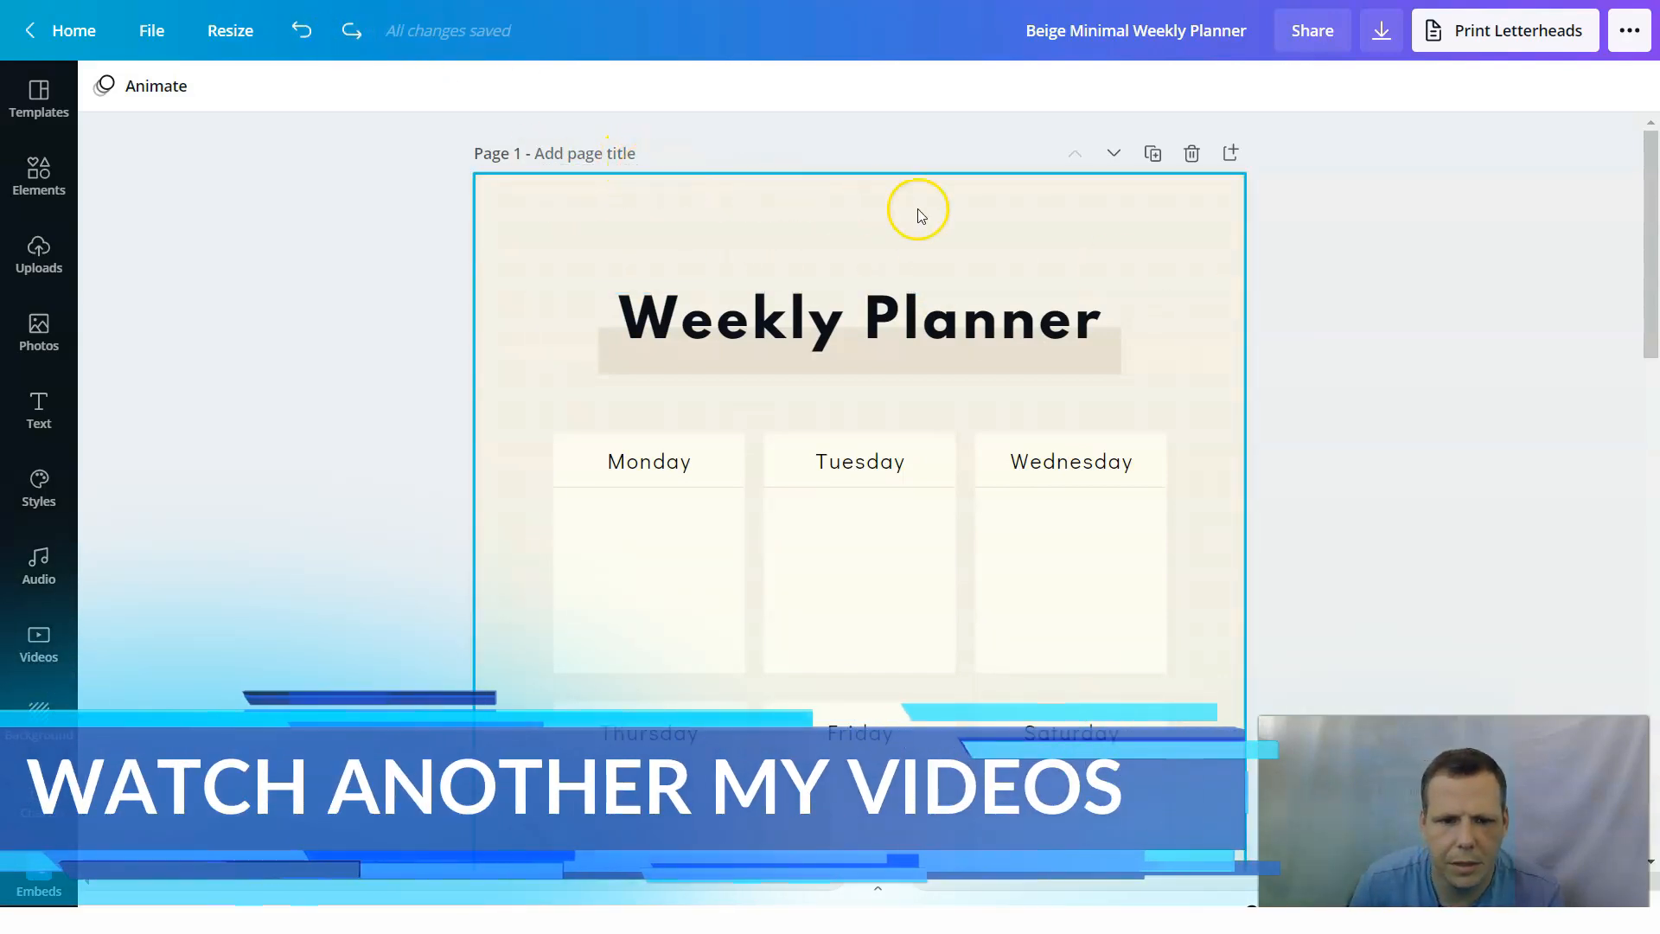
scroll(1037, 251, down, 1)
scroll(1038, 250, down, 8)
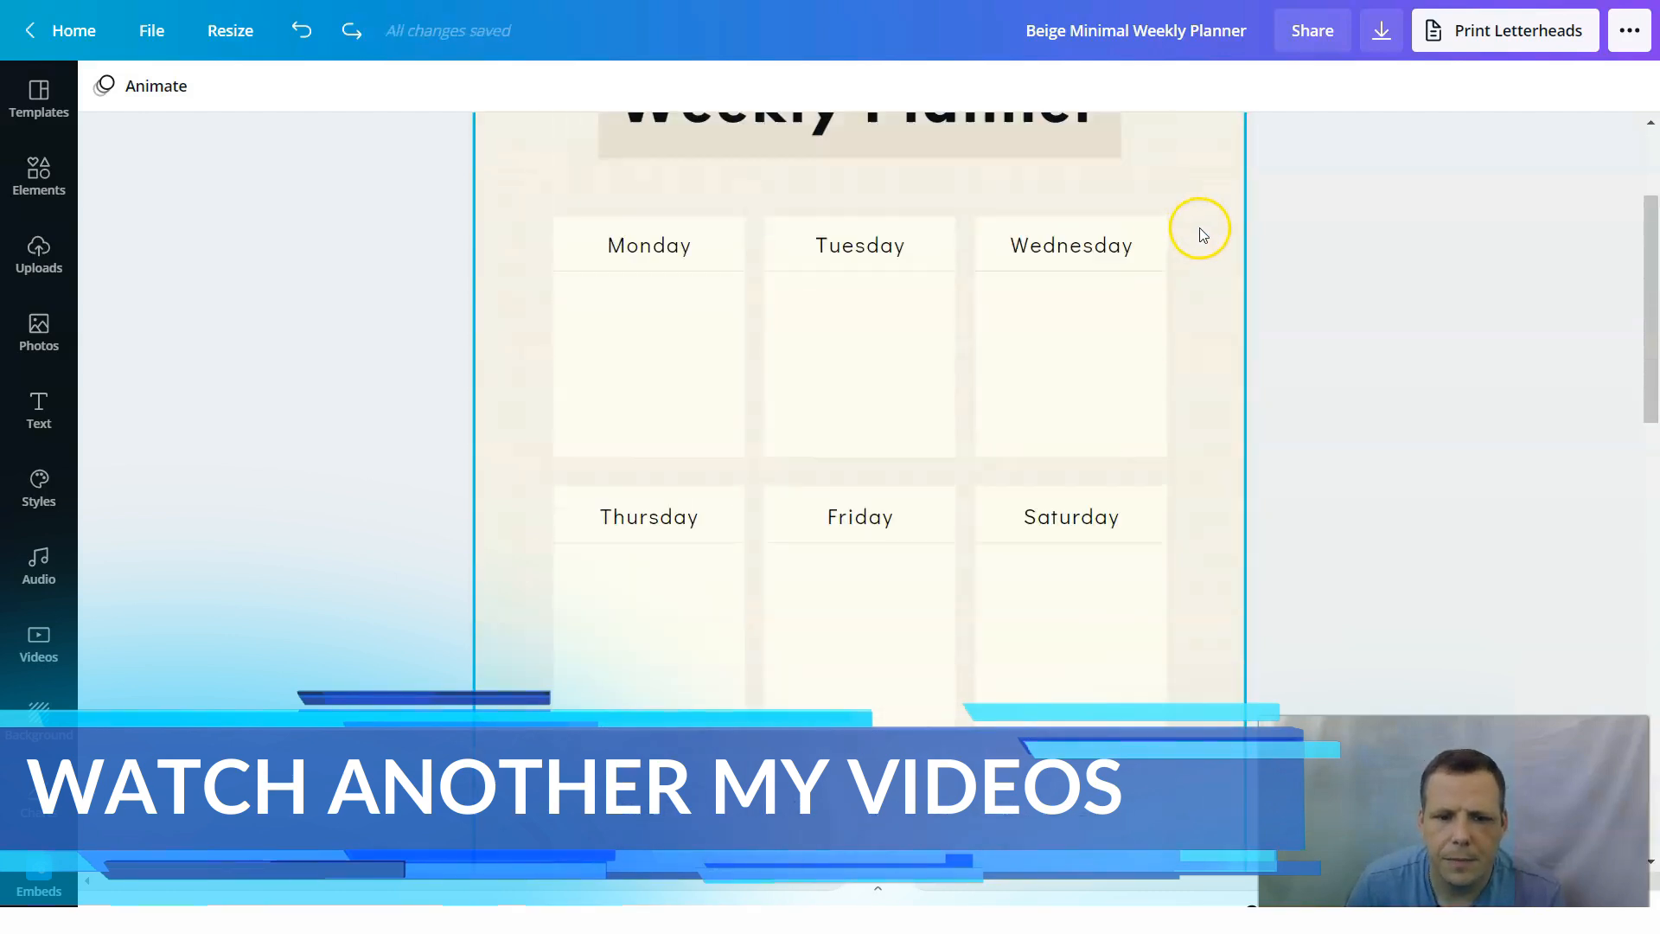
scroll(1201, 236, down, 1)
scroll(1197, 232, down, 5)
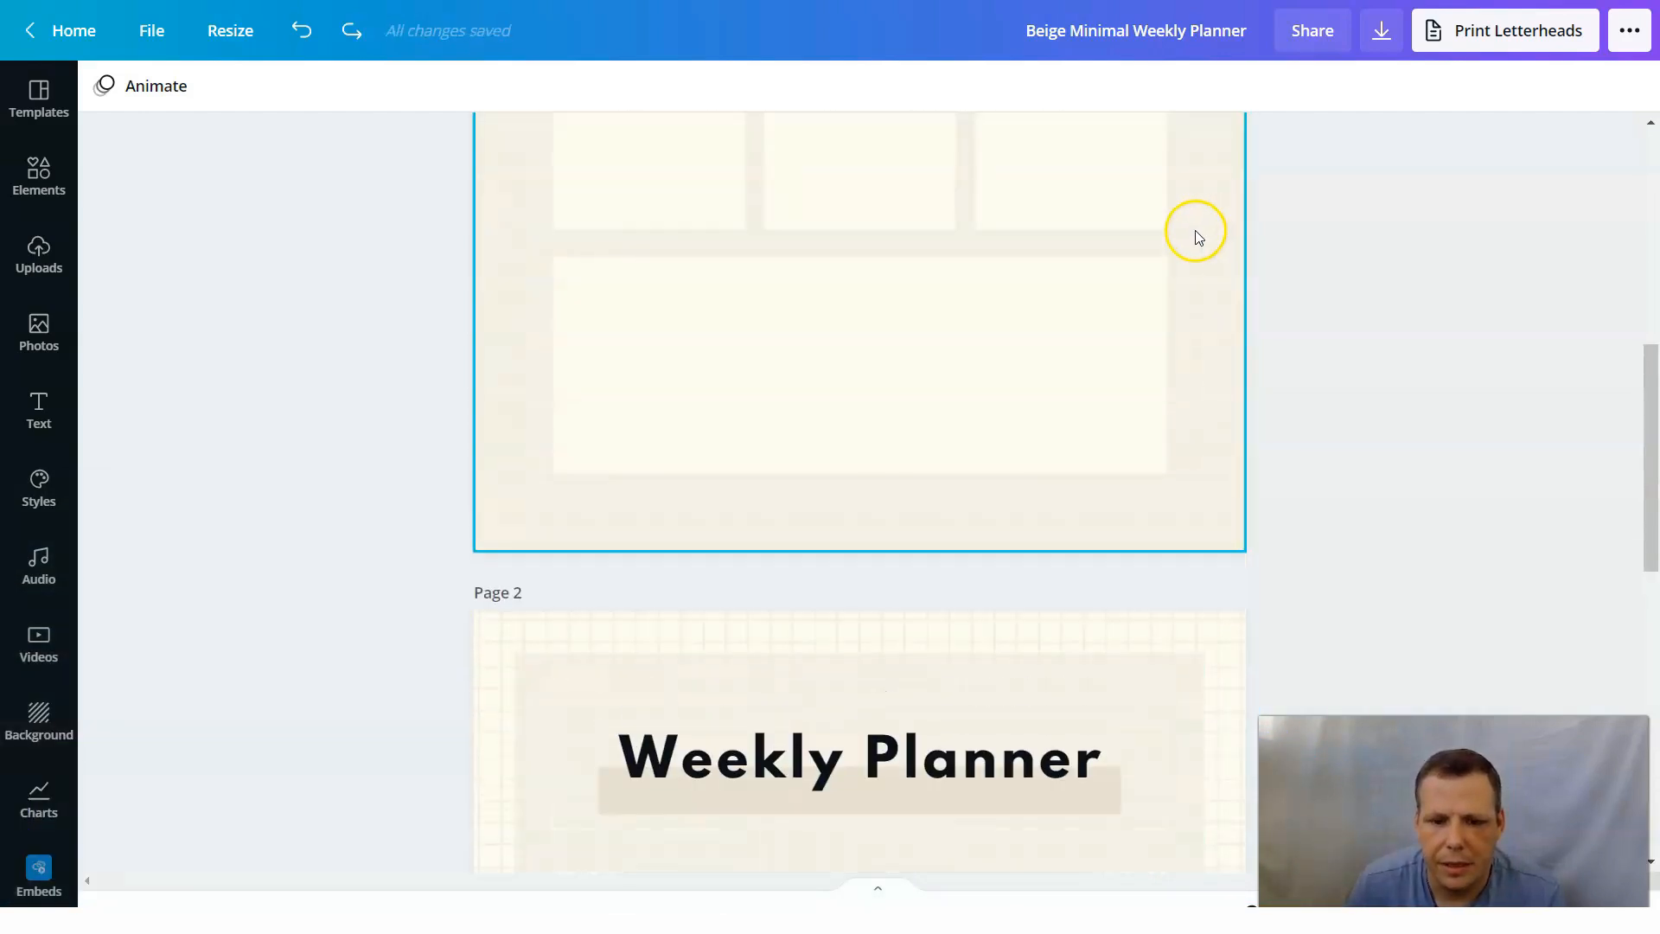
scroll(1185, 207, up, 8)
scroll(1304, 211, down, 5)
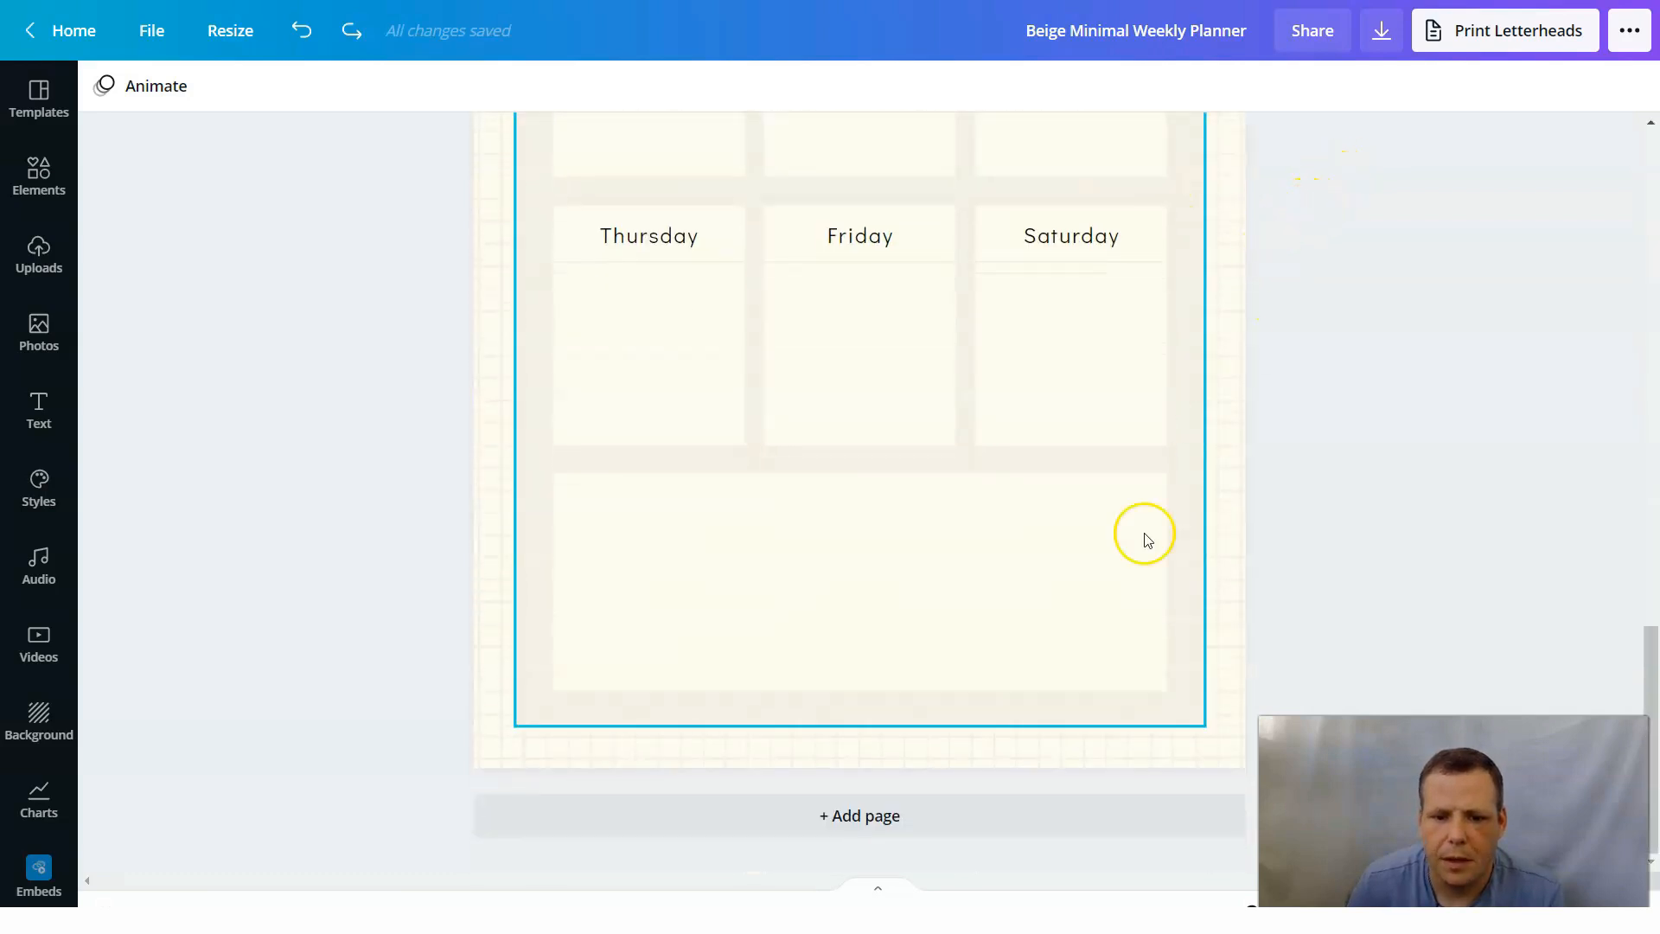
Add a blank page 3 at the end of the design.
click(841, 822)
scroll(1060, 308, up, 6)
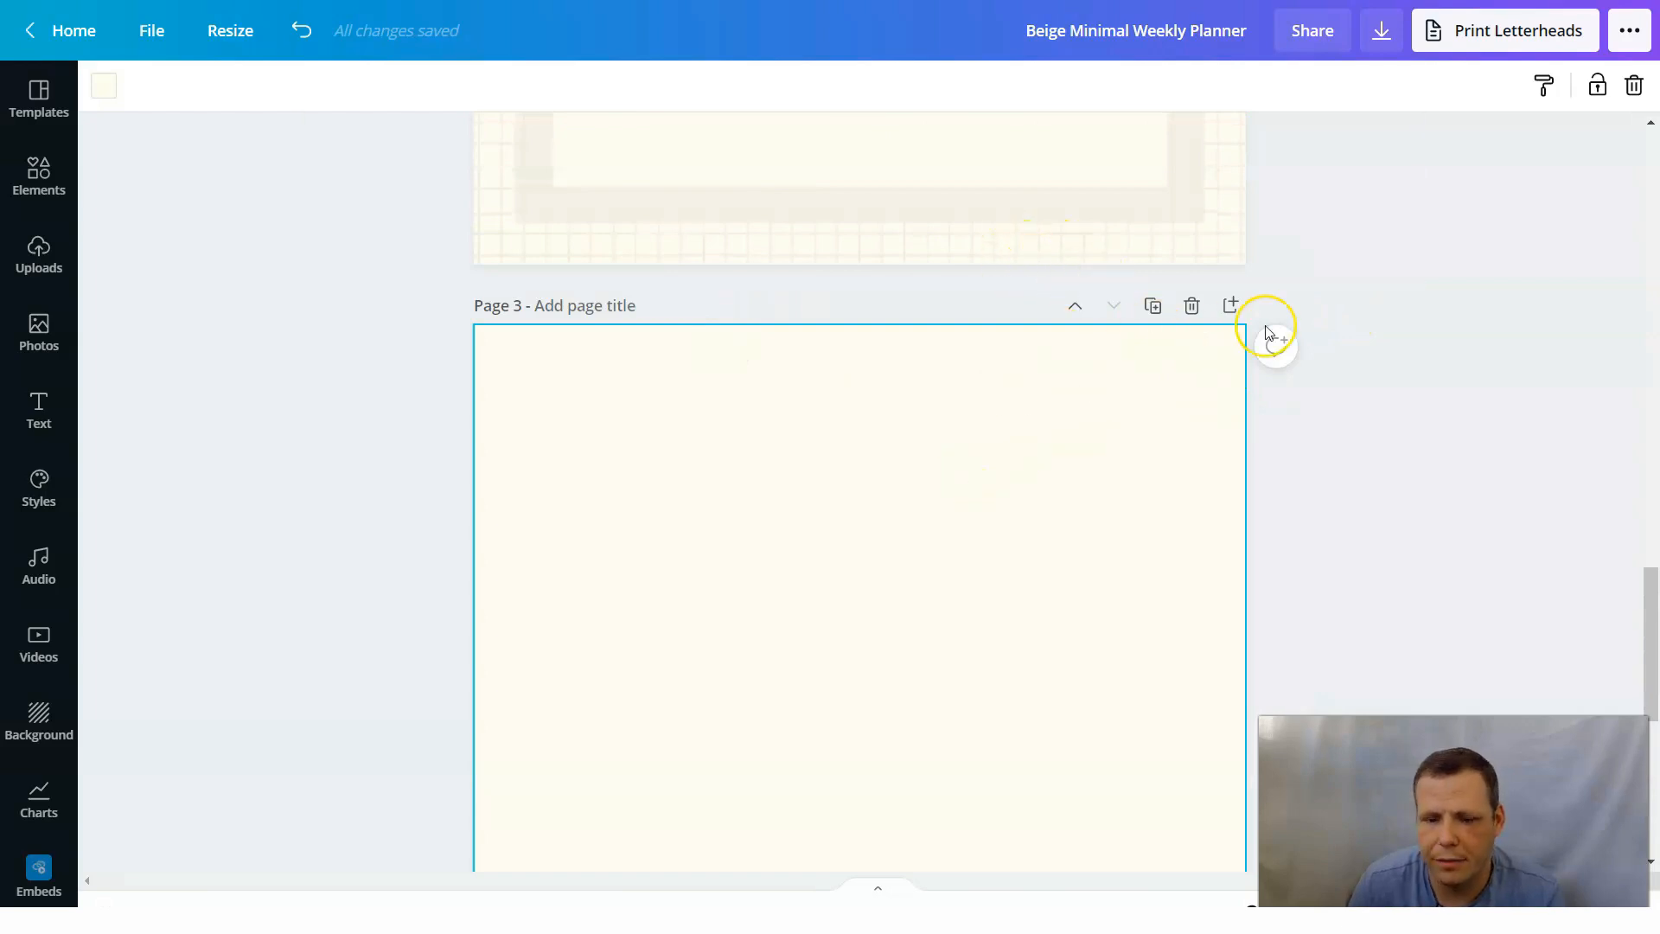
scroll(1265, 330, down, 3)
Try to move the beige panel from behind the planner on page 2 onto the blank page 3.
scroll(1267, 330, up, 8)
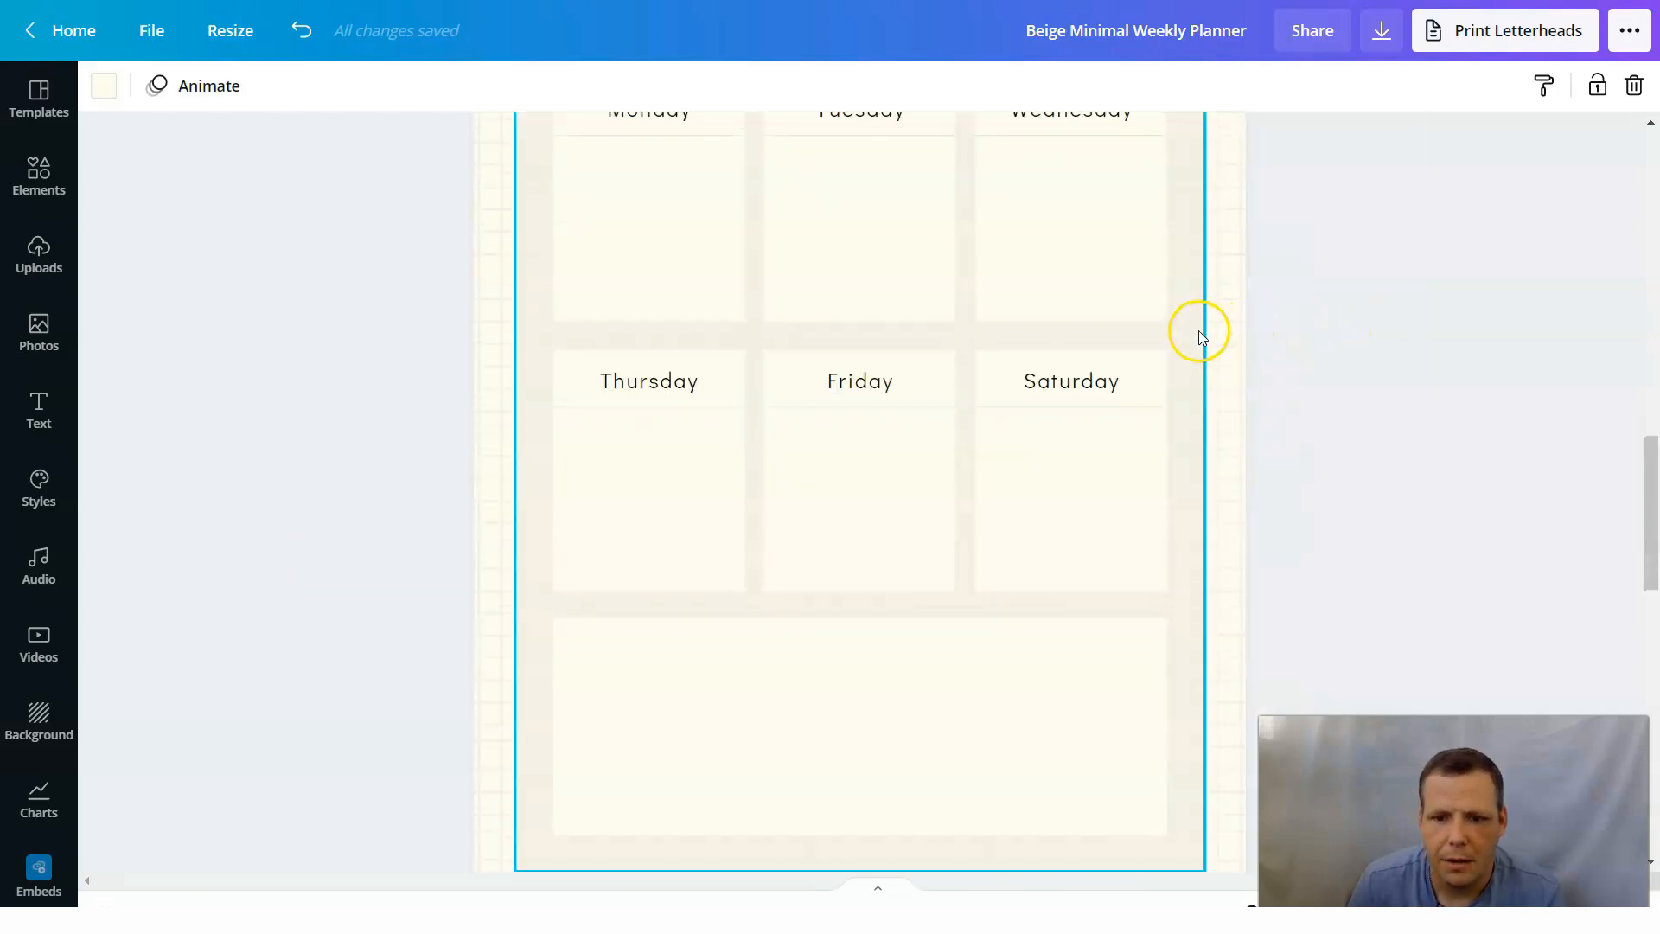
click(1198, 331)
drag(1193, 329, 1192, 796)
right_click(1195, 799)
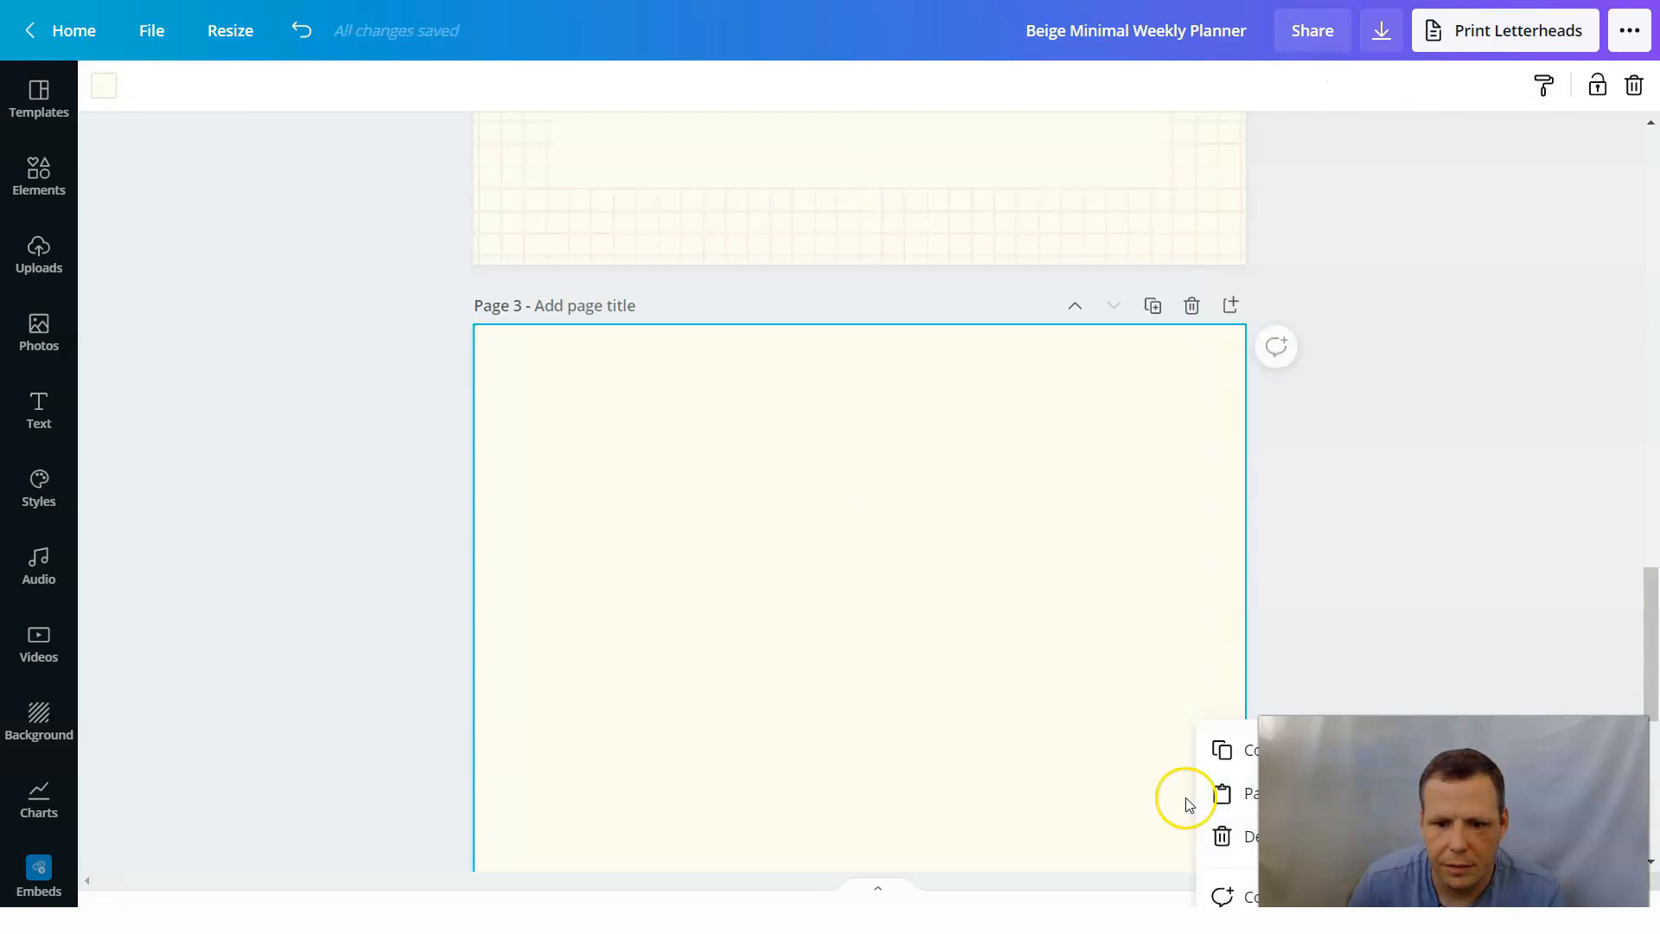
click(1108, 766)
scroll(1150, 518, down, 5)
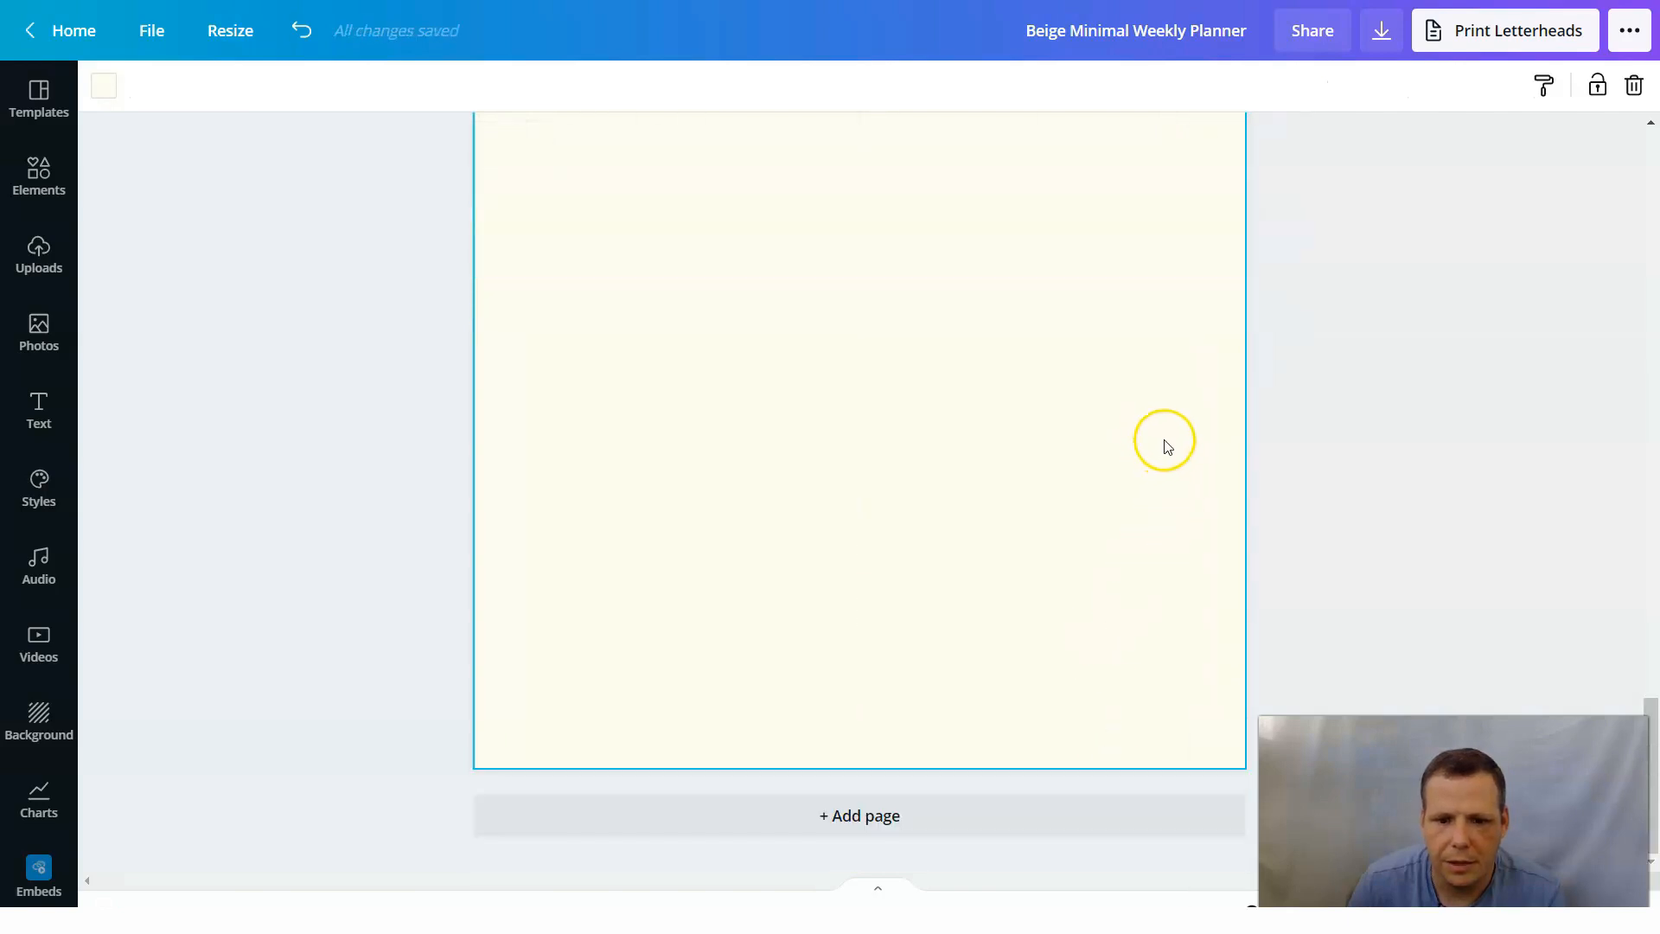
scroll(1167, 446, up, 10)
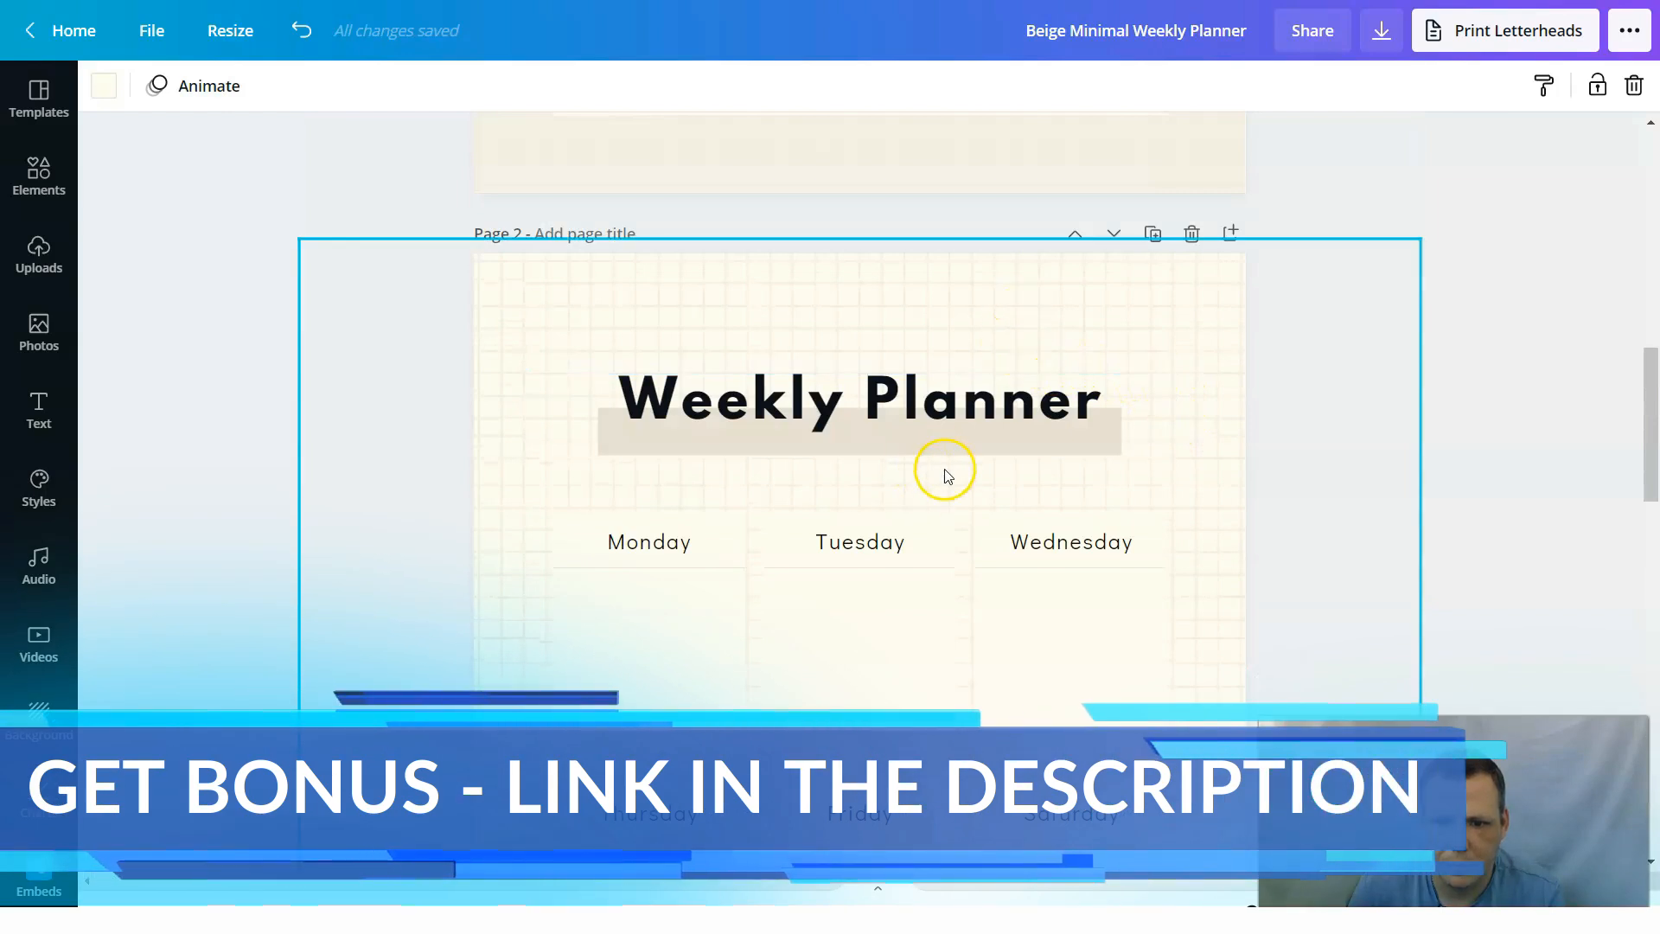
Shift the background grid pattern on page 2 downward, exposing a plain cream strip above the title.
click(945, 471)
scroll(1164, 415, down, 10)
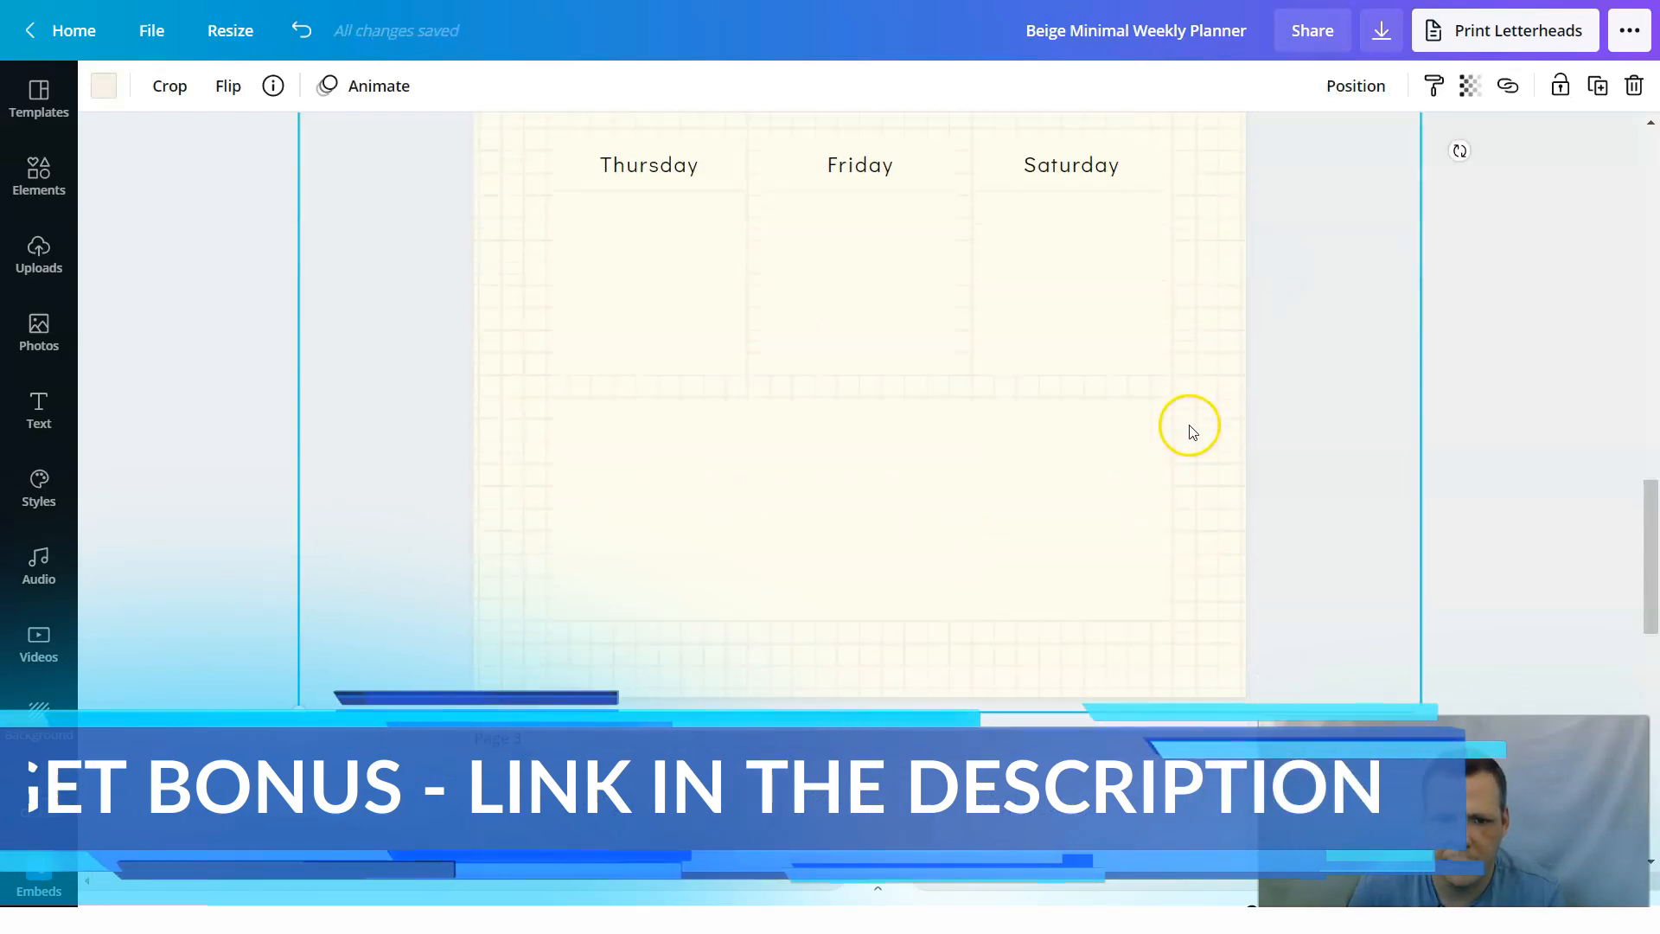
drag(1018, 470, 864, 341)
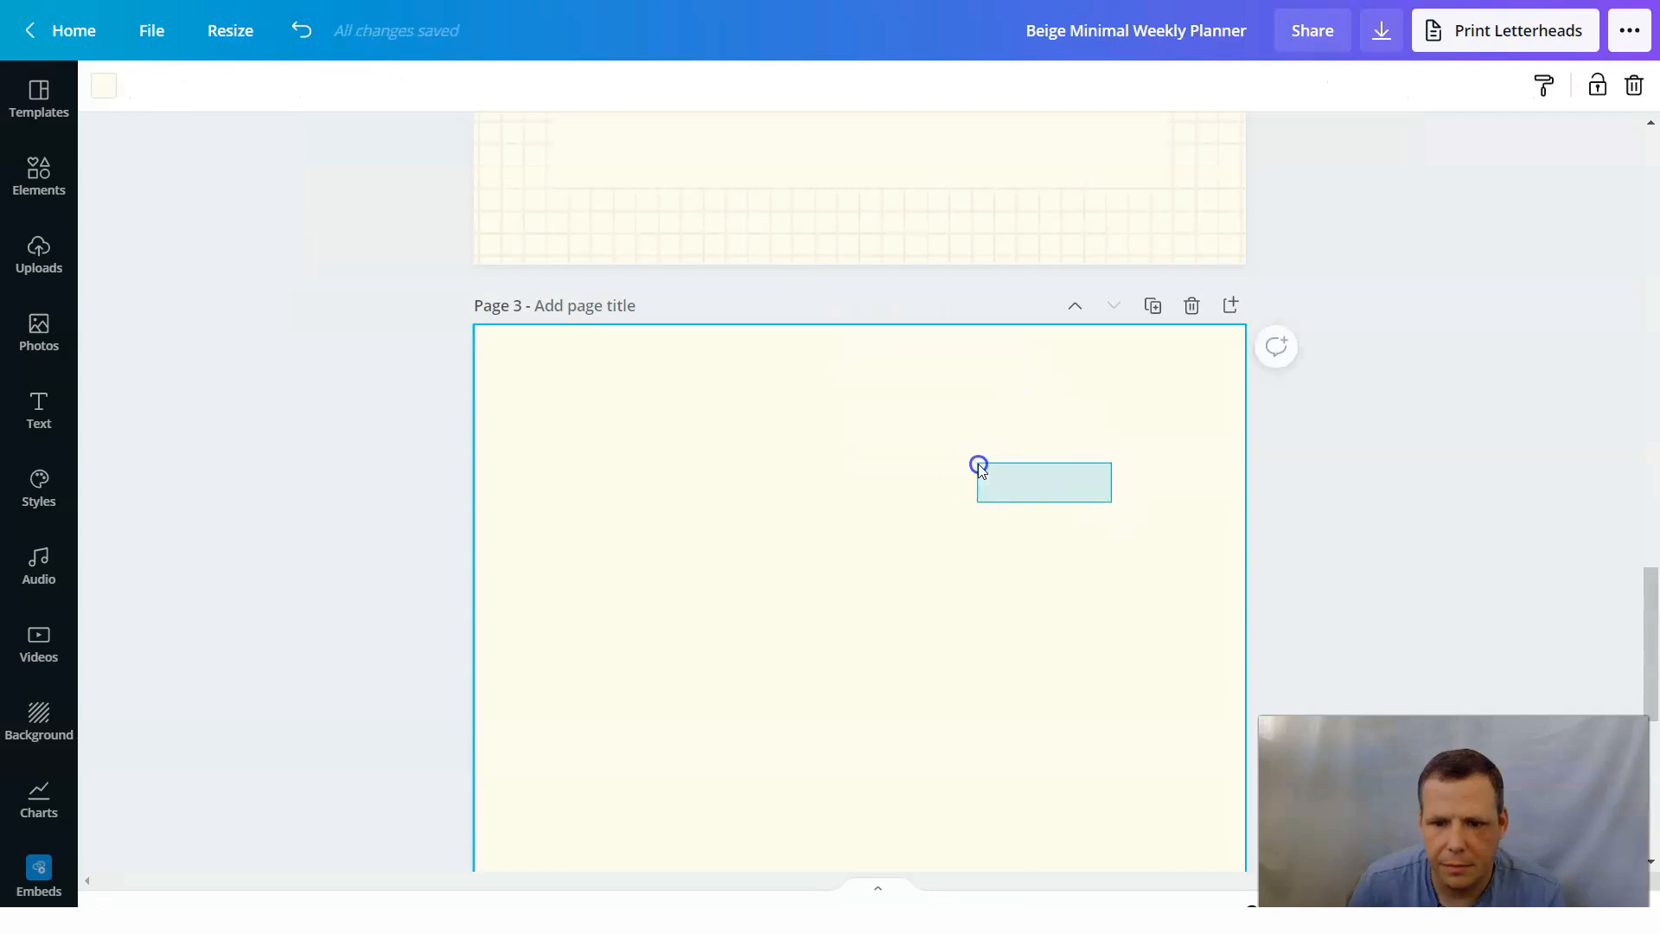
drag(979, 467, 979, 467)
scroll(1210, 354, up, 5)
click(919, 407)
scroll(1155, 346, up, 3)
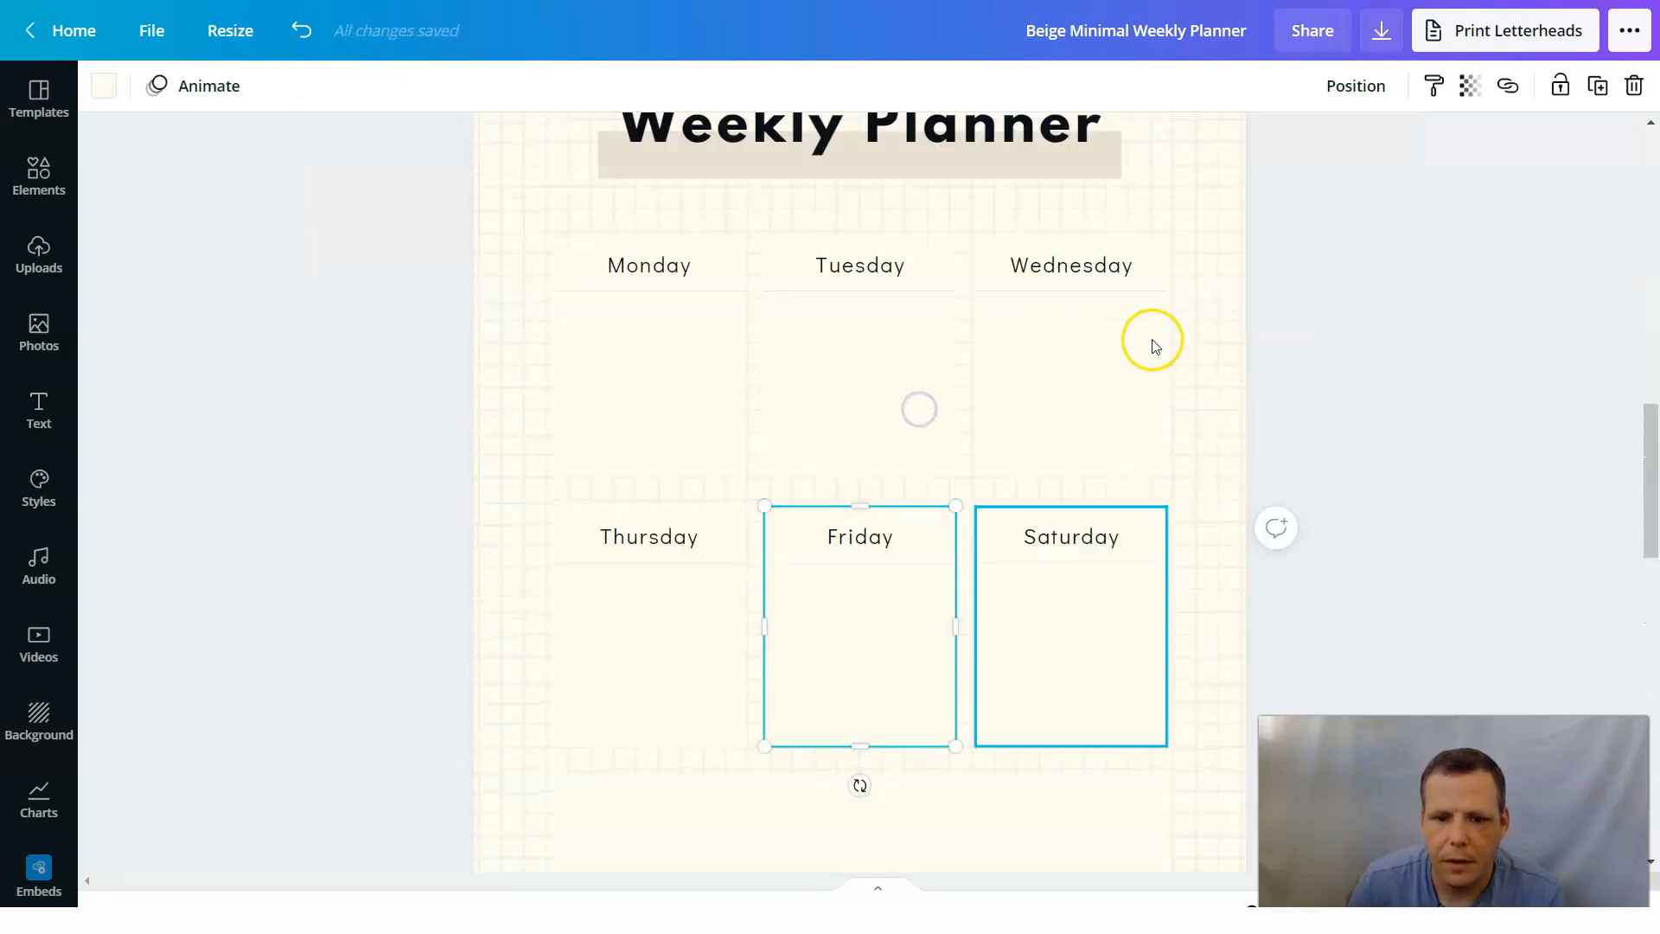
scroll(1155, 346, up, 3)
drag(1187, 415, 1153, 504)
click(1340, 345)
click(1234, 287)
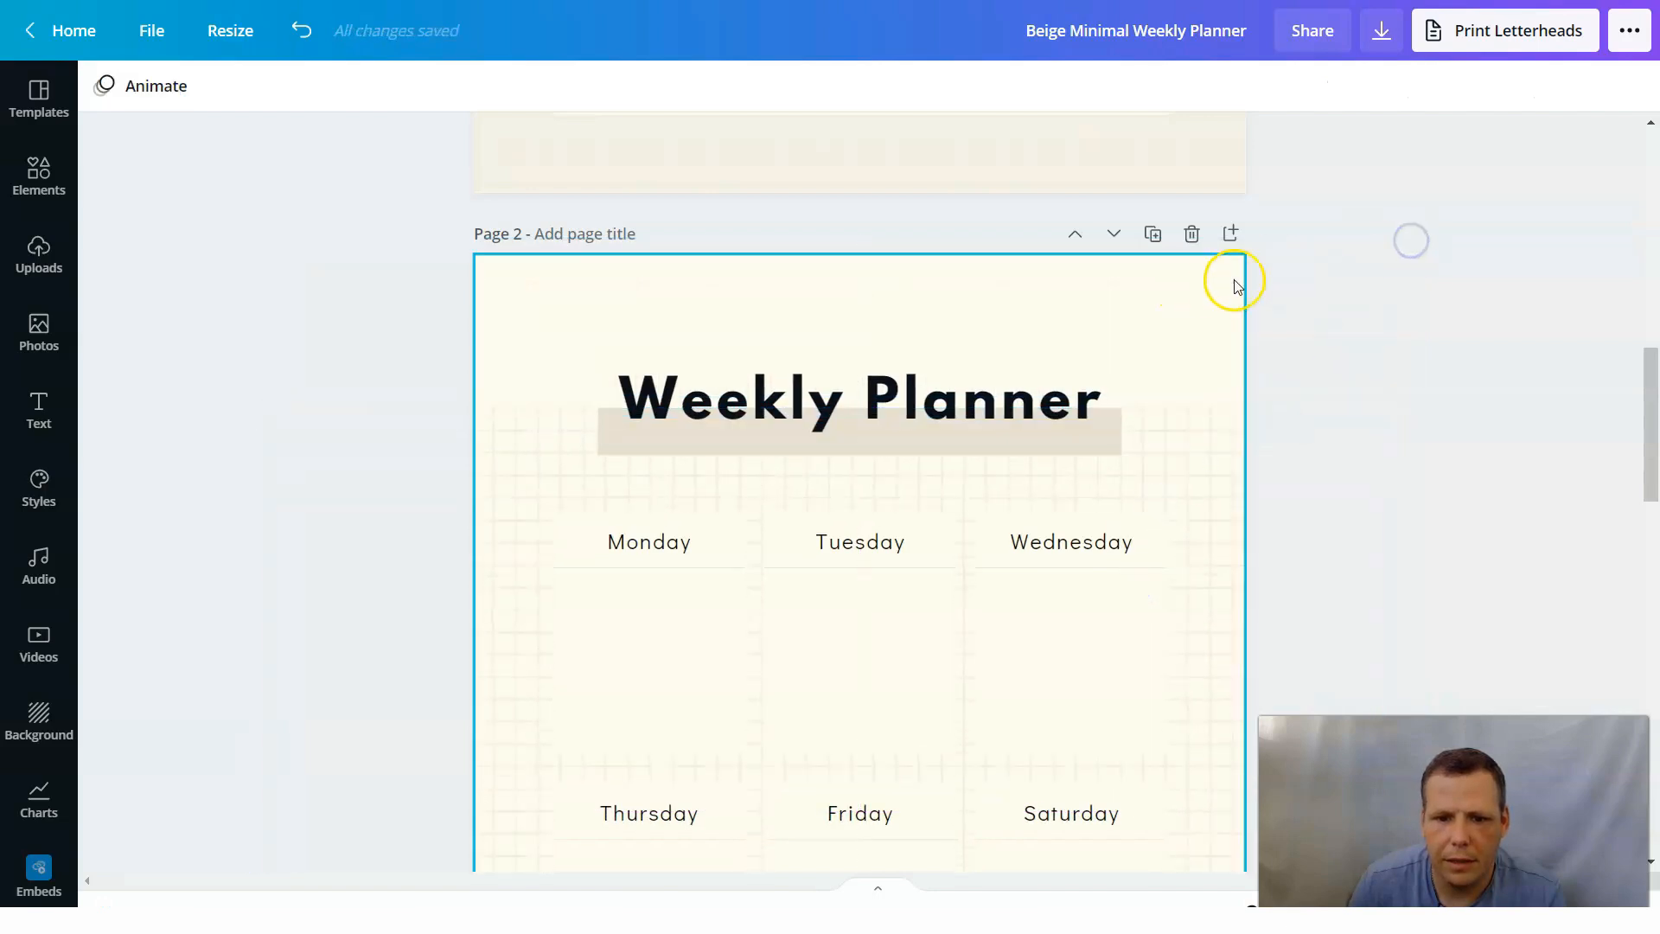
Try near-black and medium gray as the color of the full-page background panel on page 1.
scroll(1115, 367, up, 10)
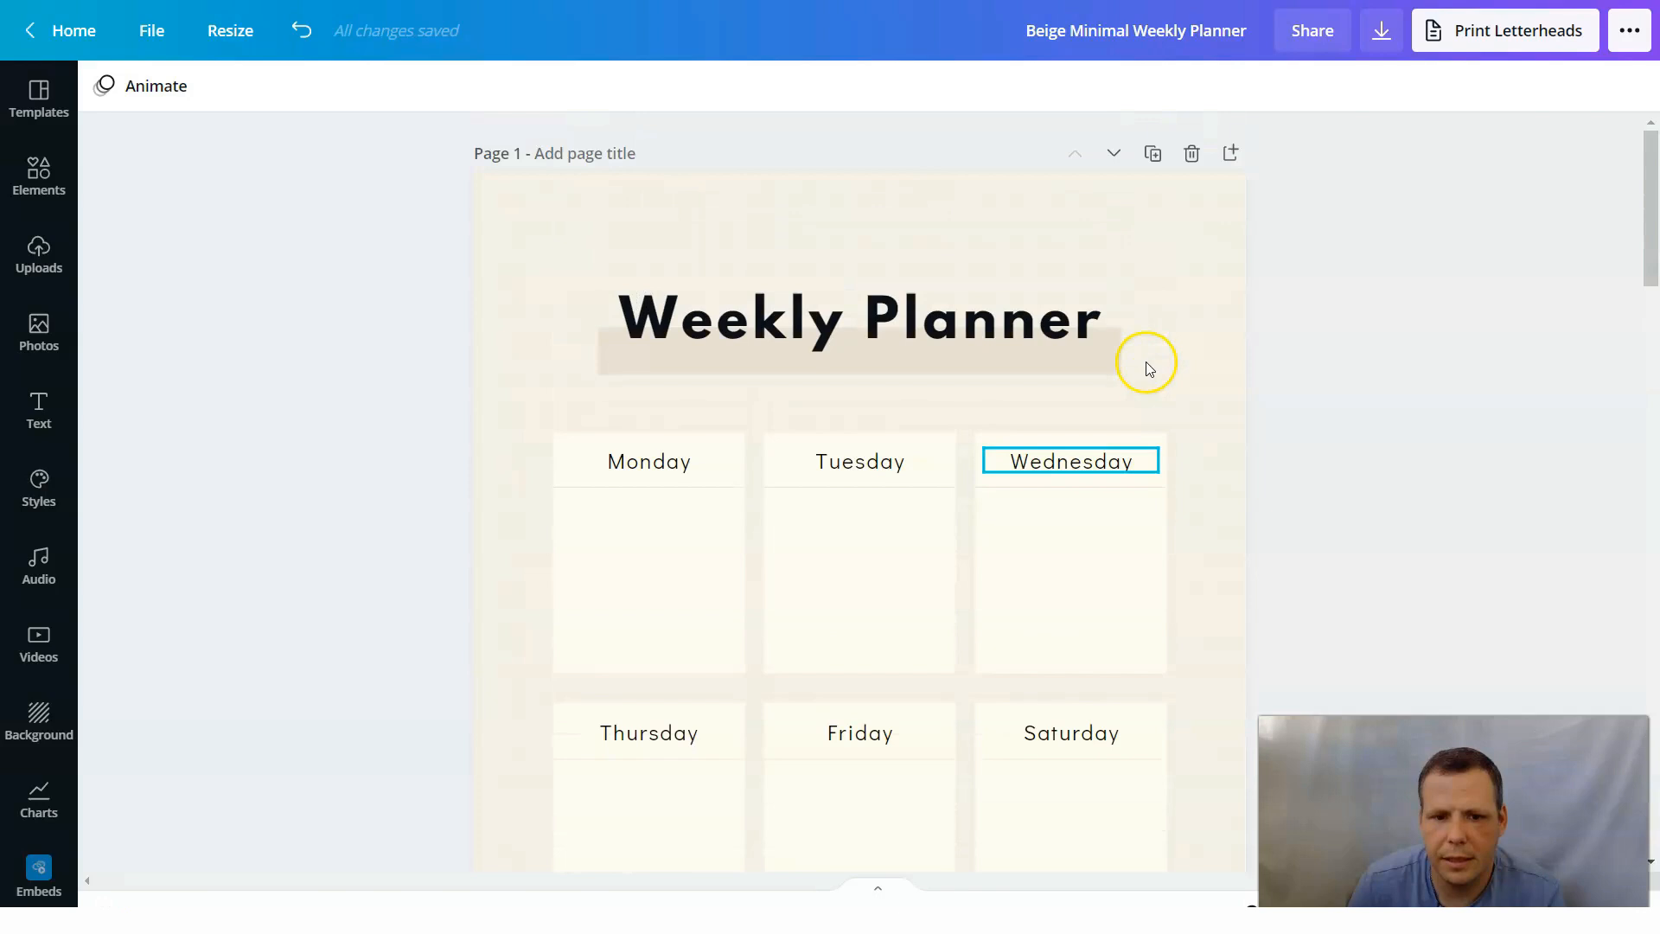
click(1060, 215)
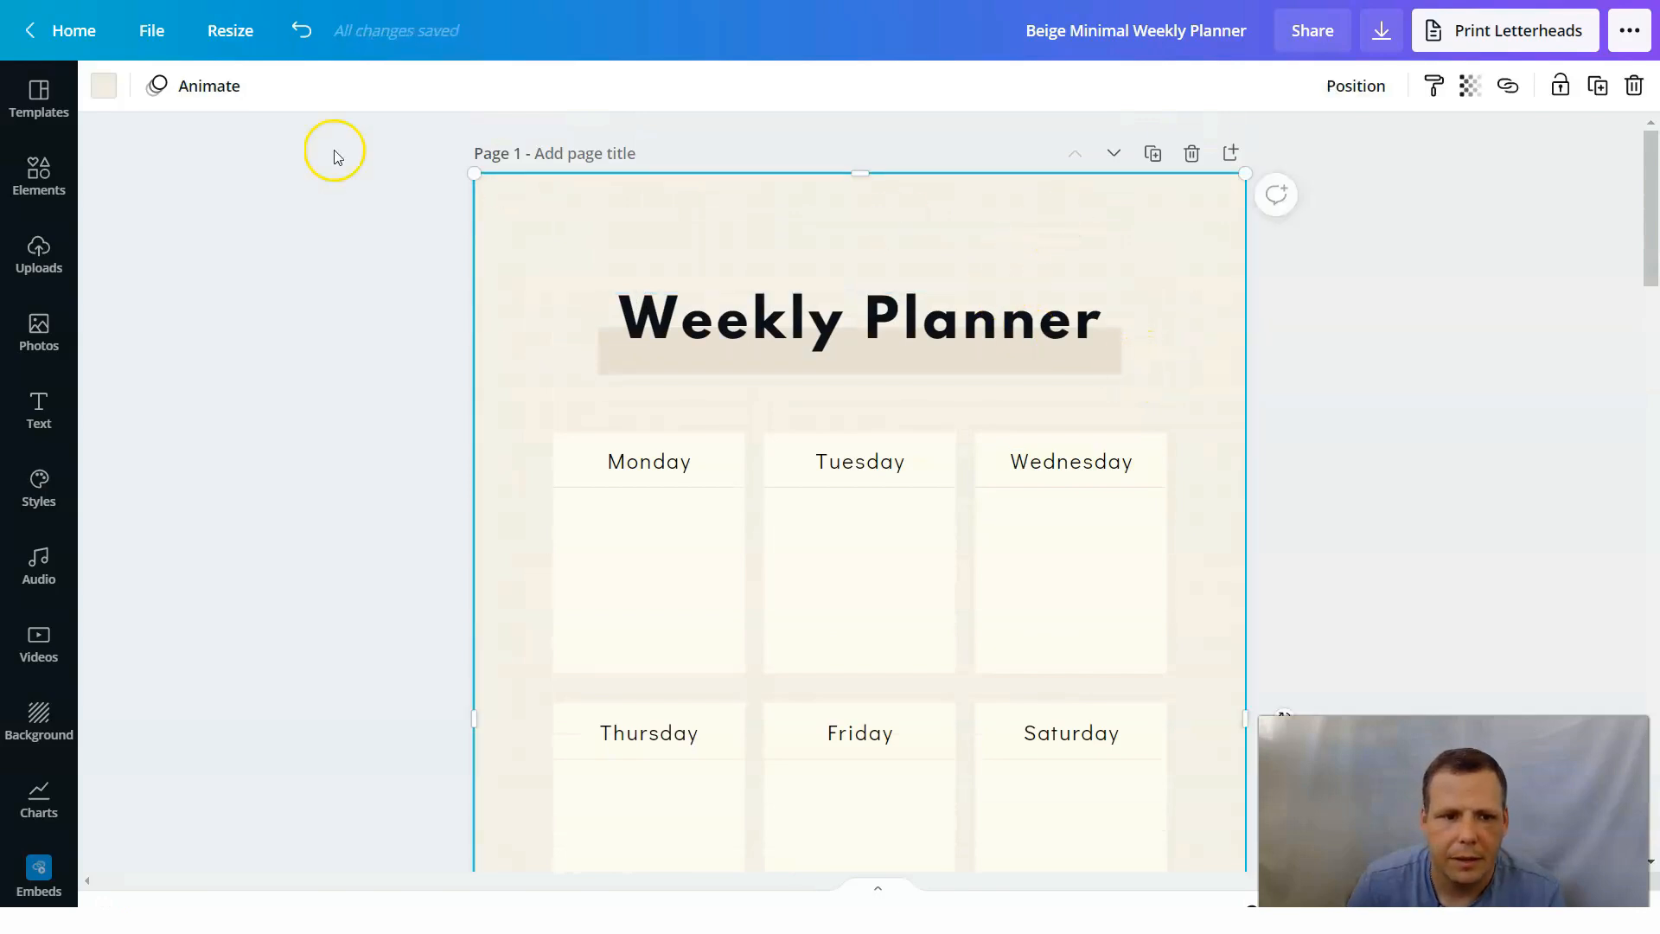
click(105, 87)
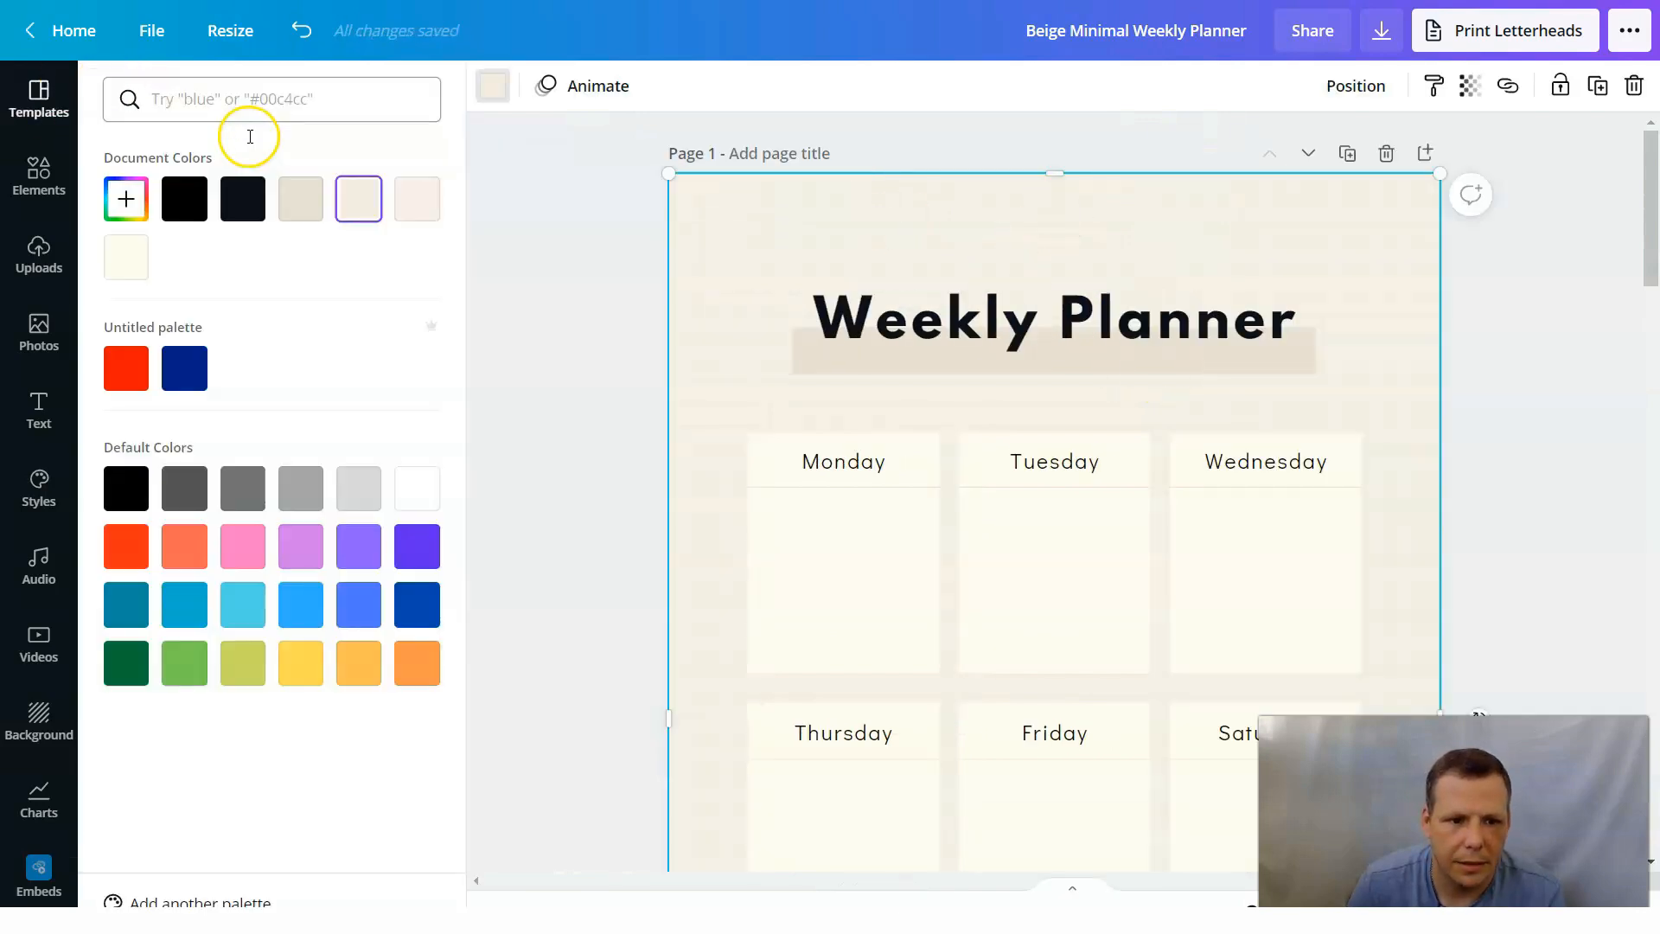
click(245, 202)
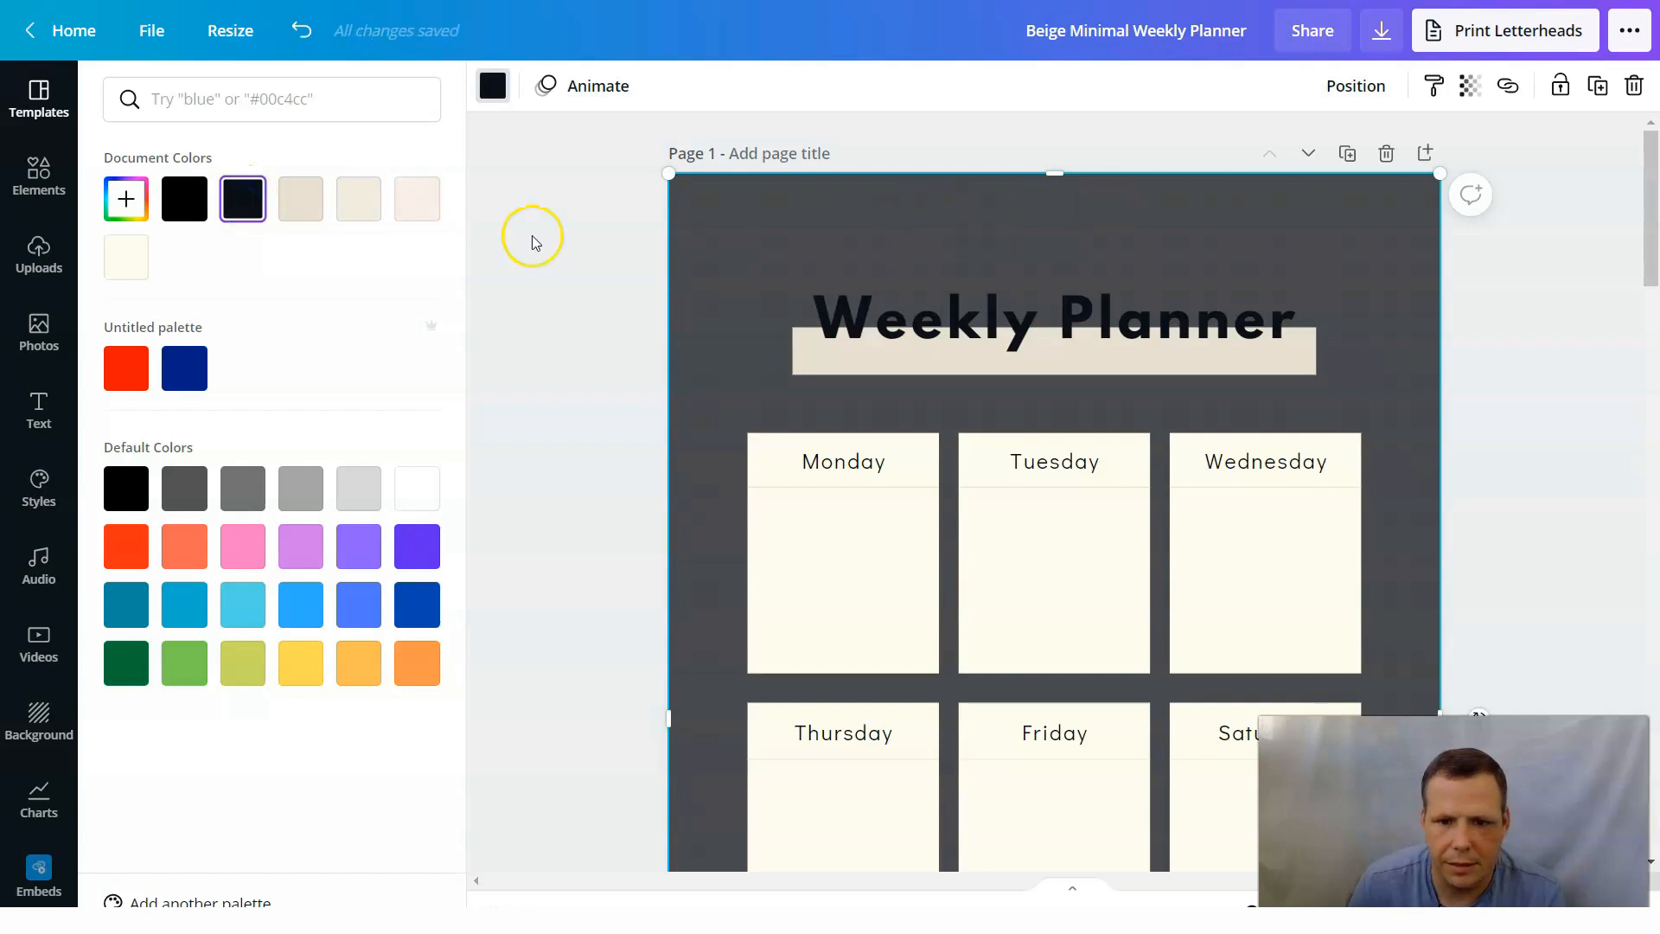
click(244, 493)
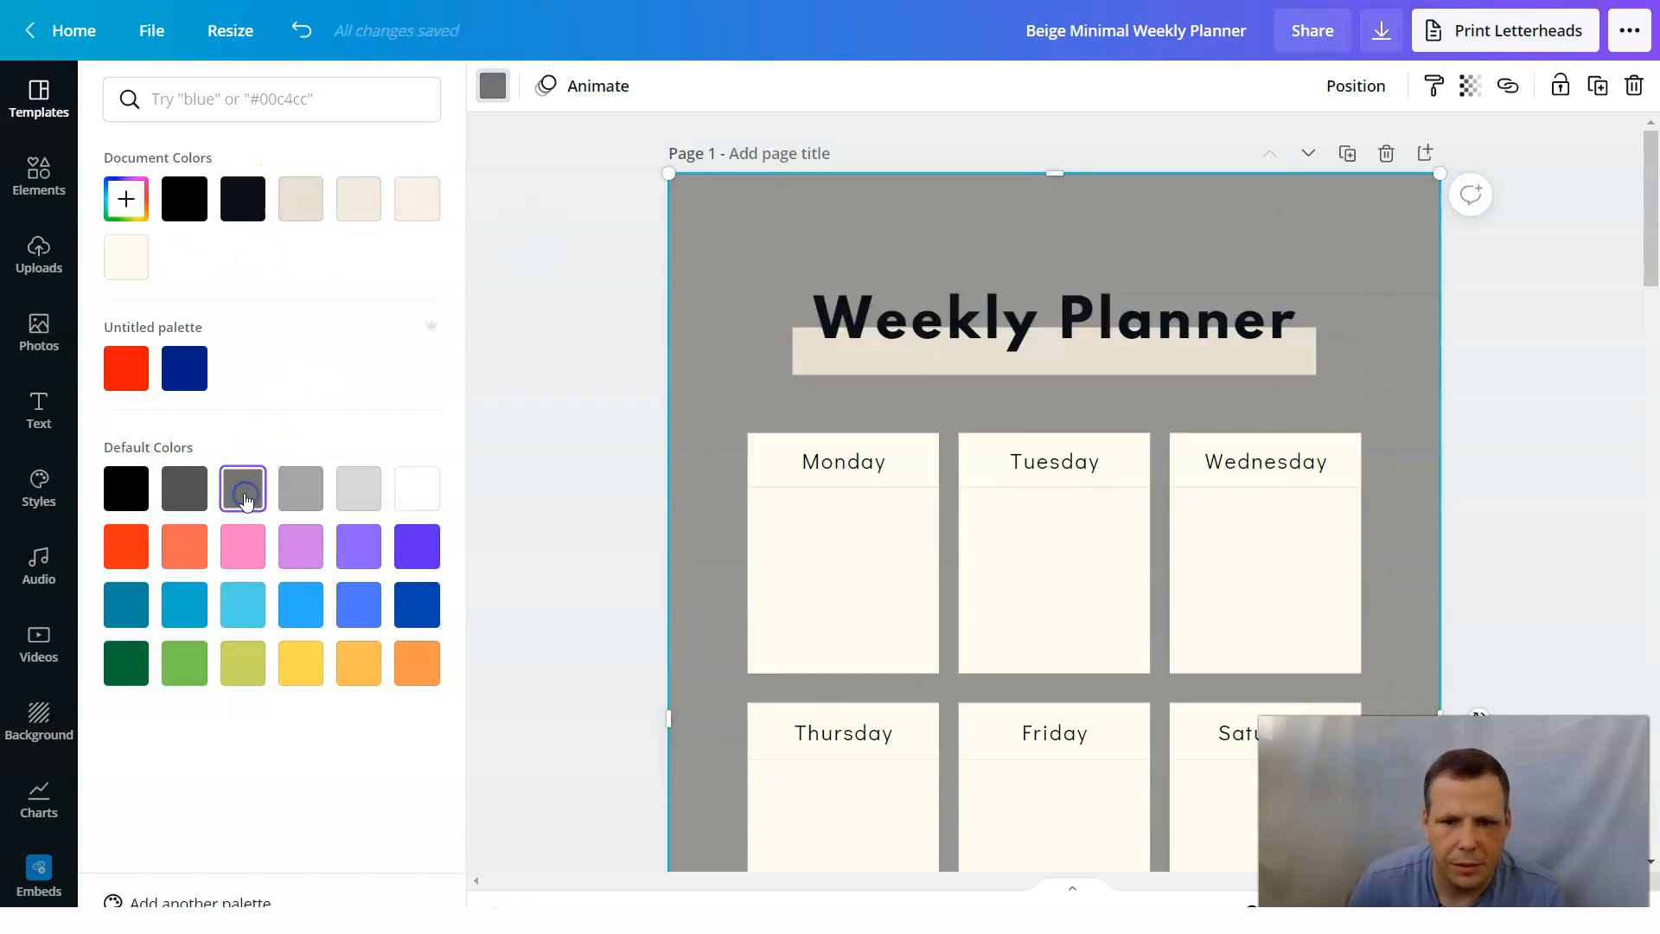
Recolor the page 1 background panel with the default bright blue and extend its top edge slightly past the page.
click(293, 610)
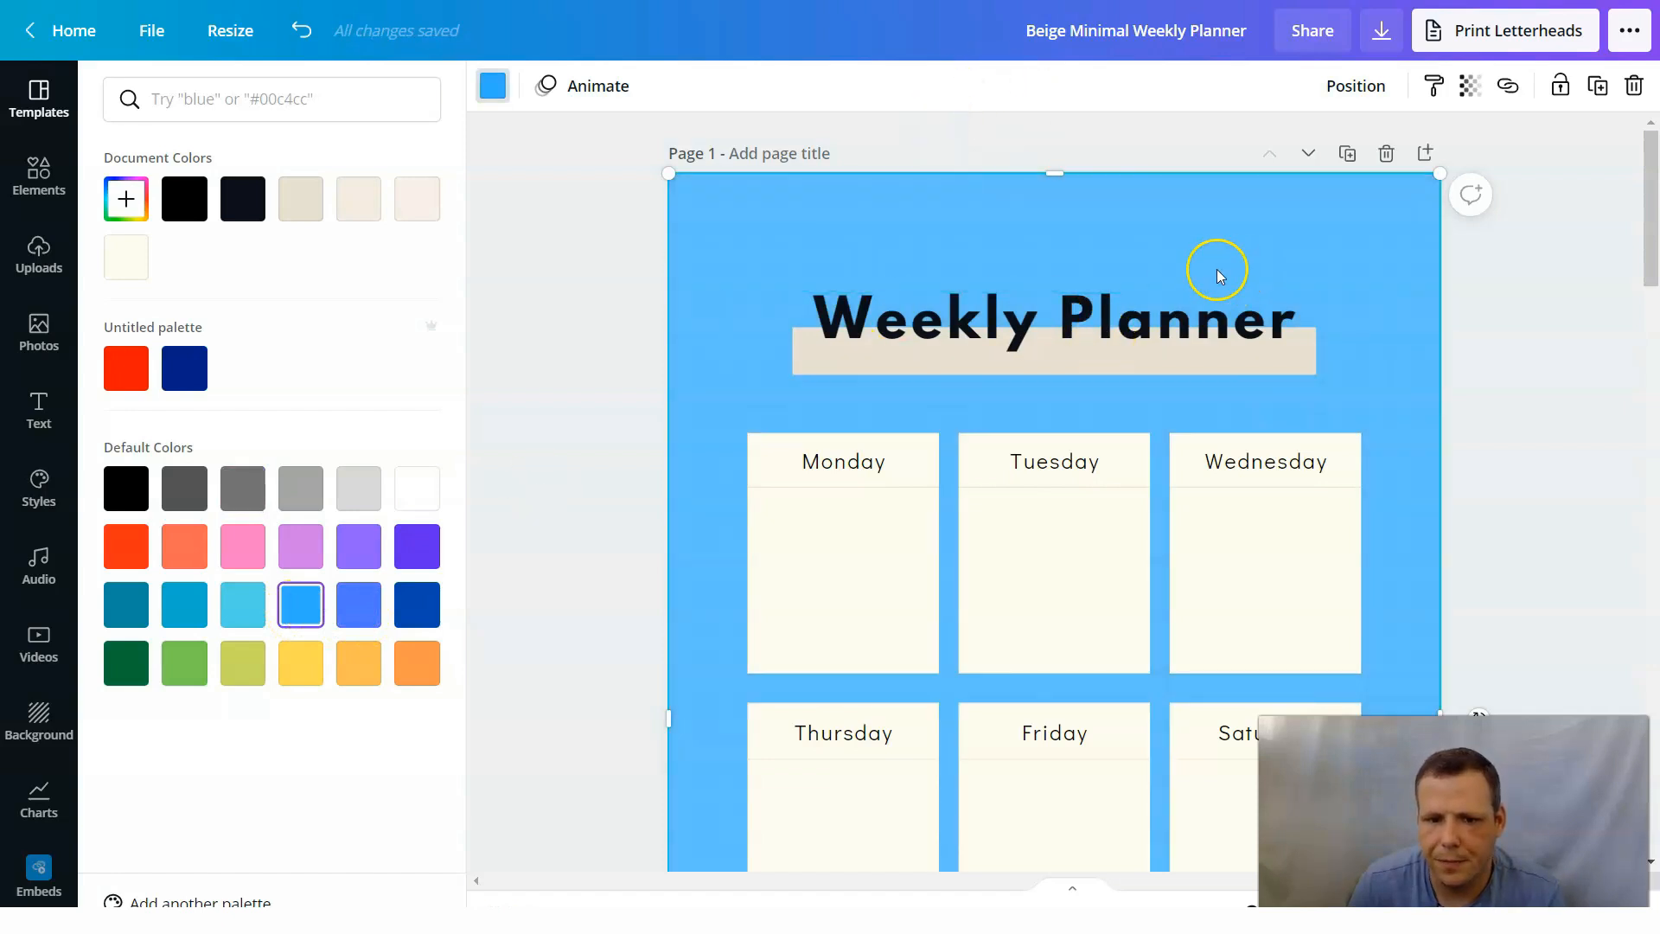
click(1543, 270)
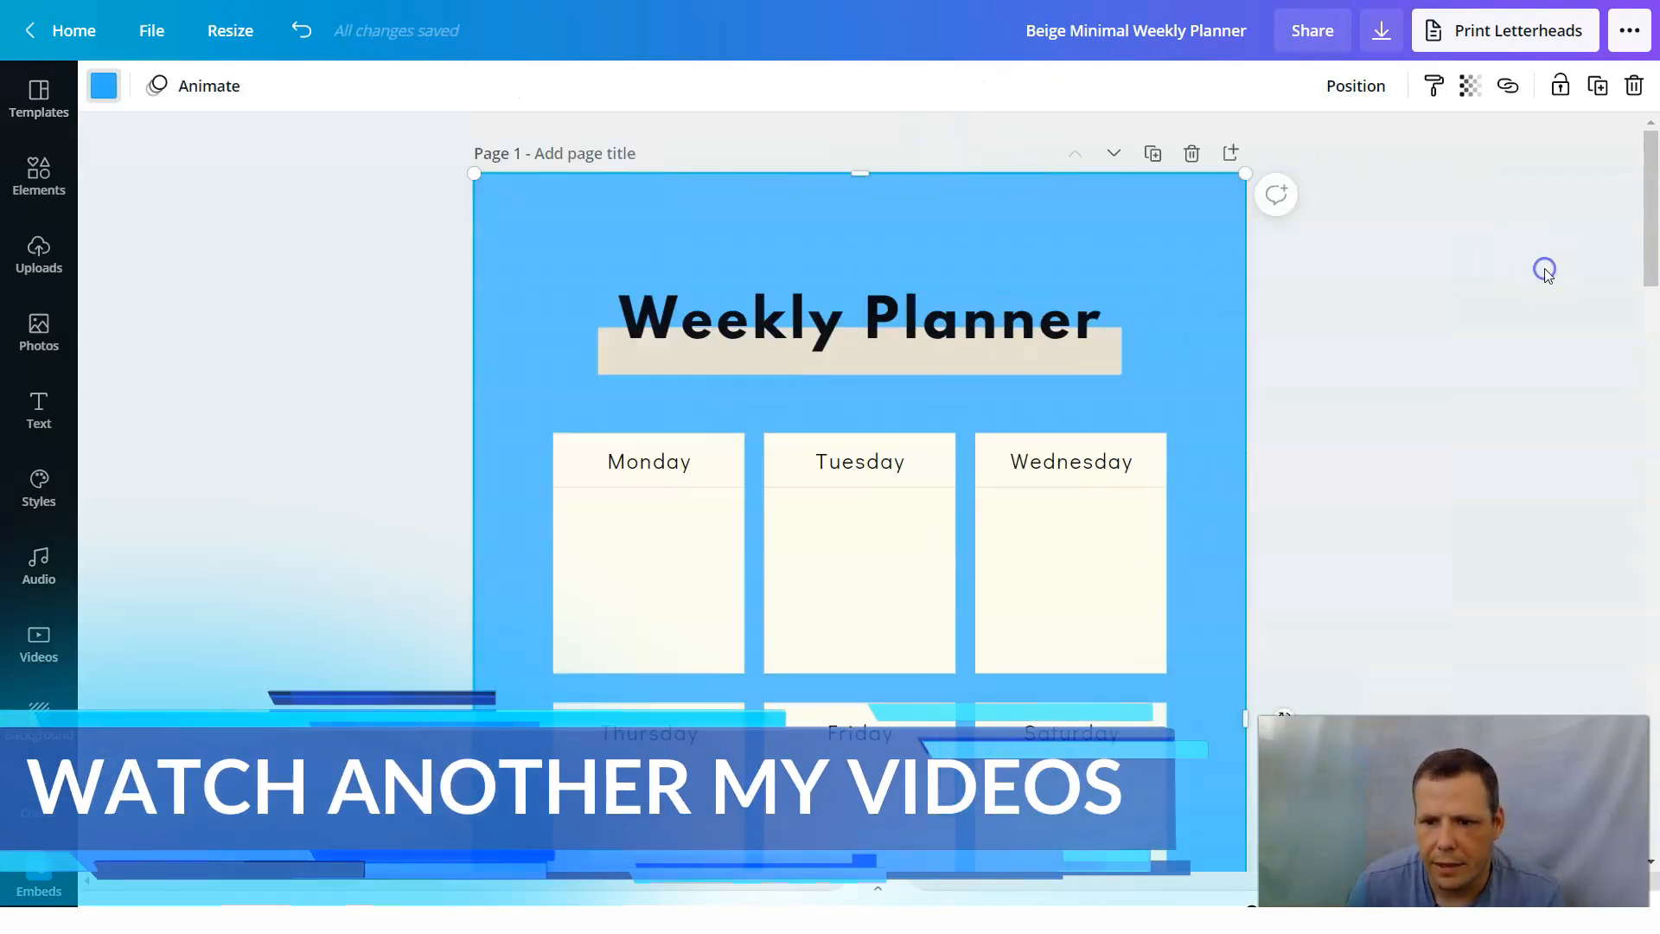
drag(864, 166, 861, 160)
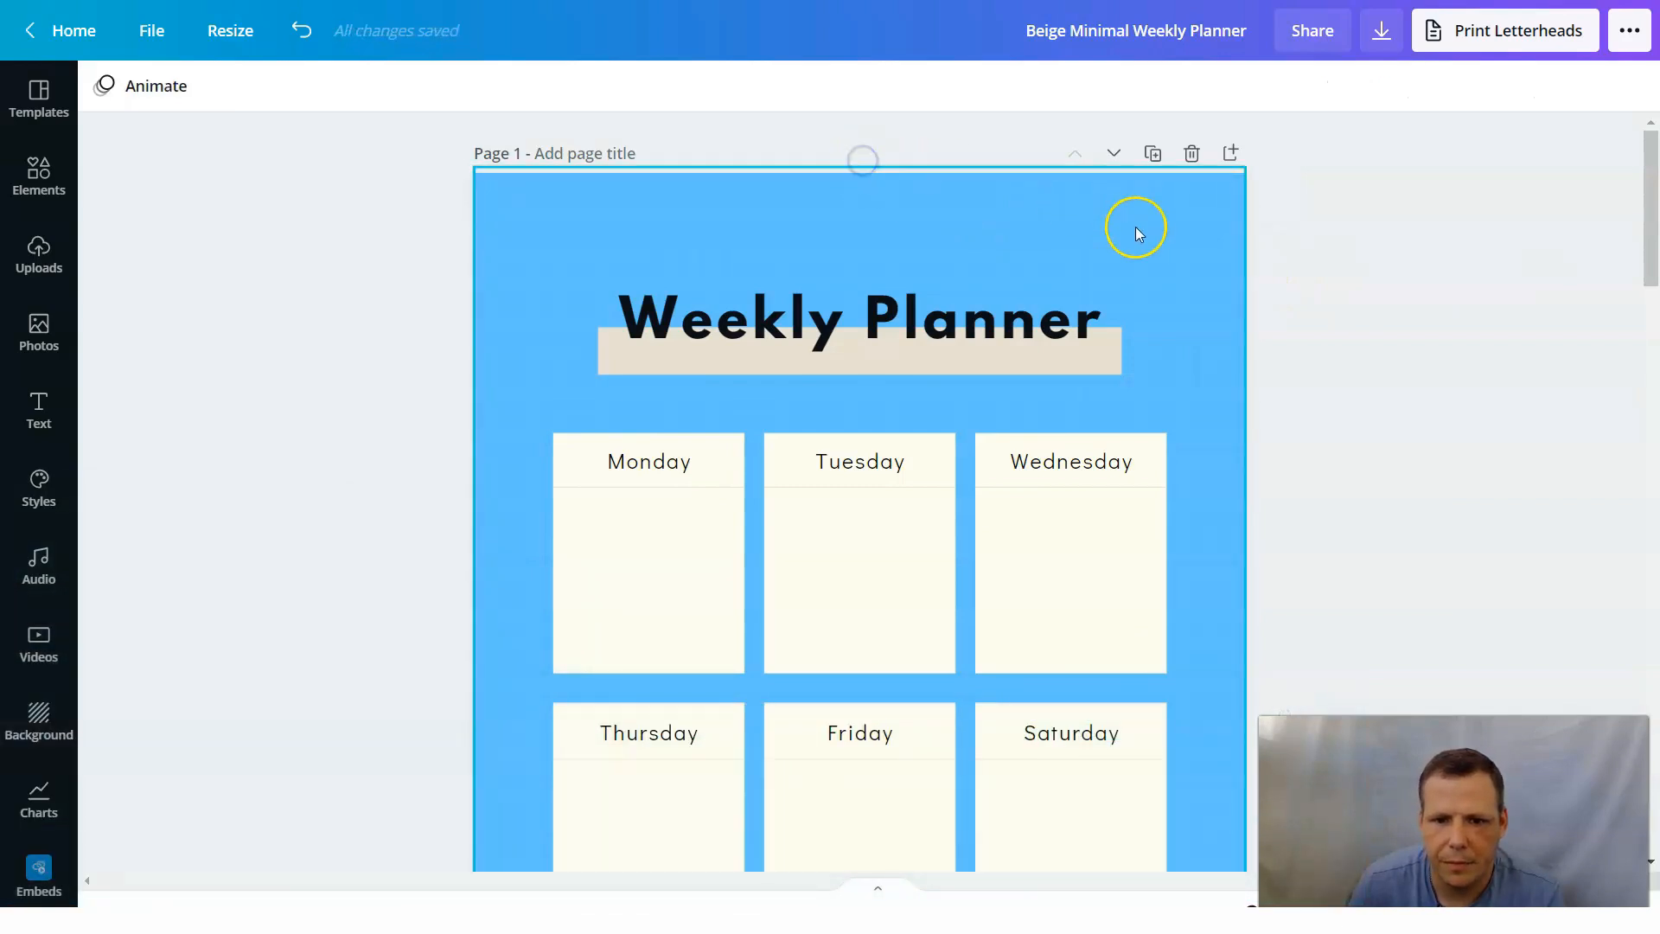
Replace the "Weekly Planner" title text on page 1 with "Planner".
click(992, 335)
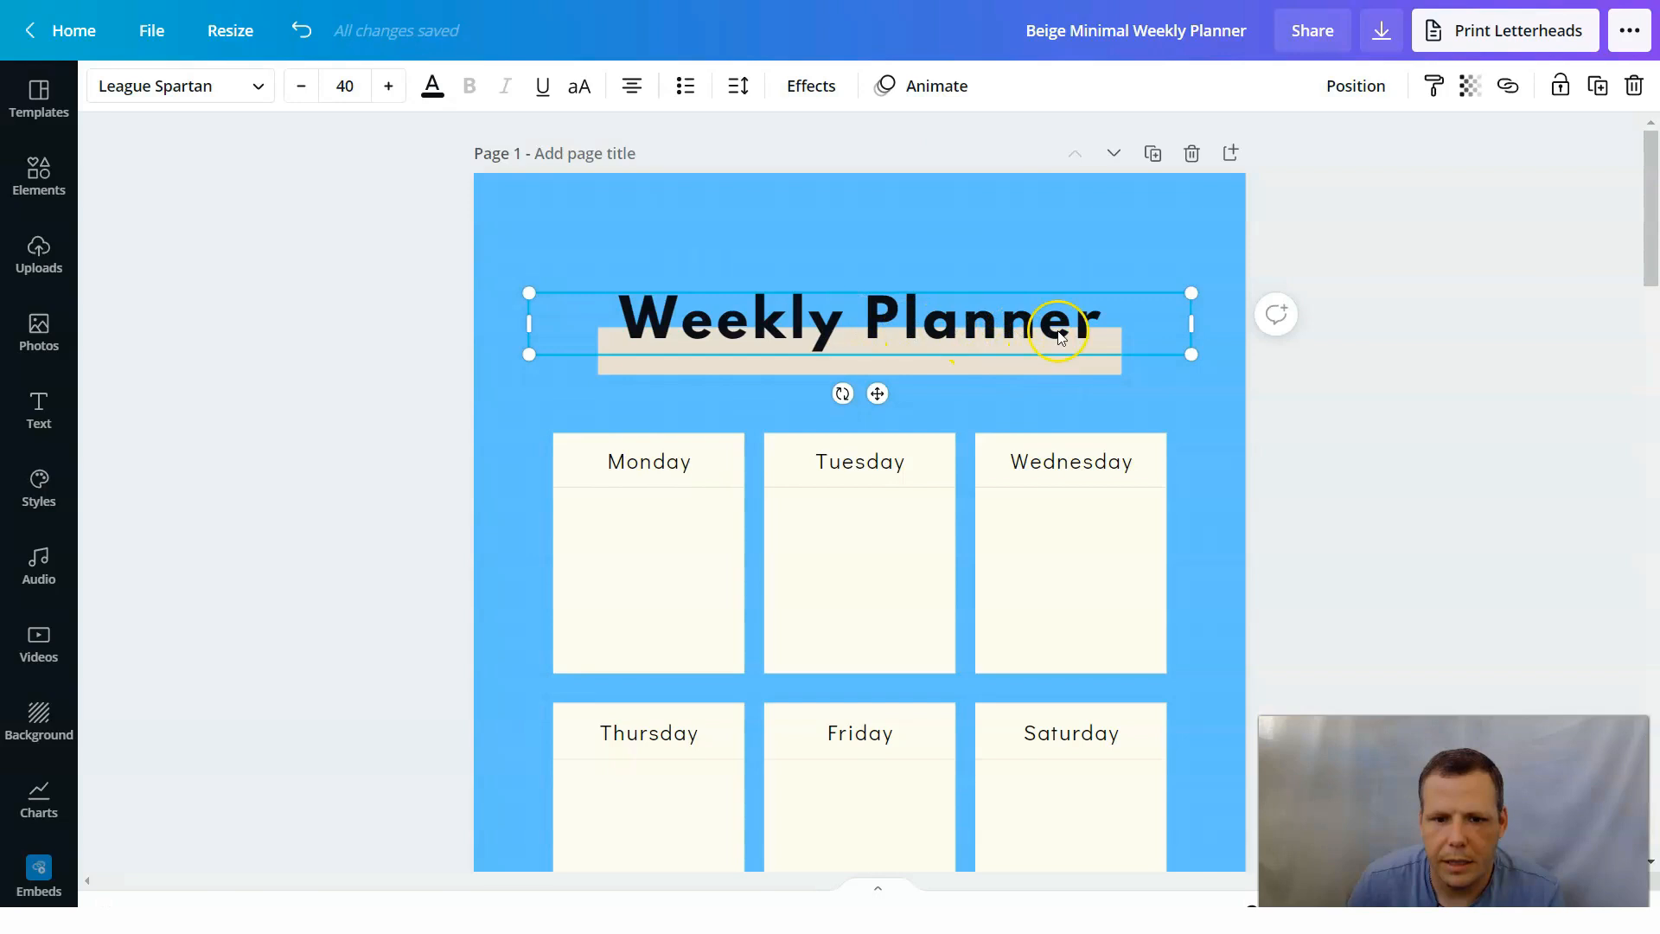
double_click(997, 326)
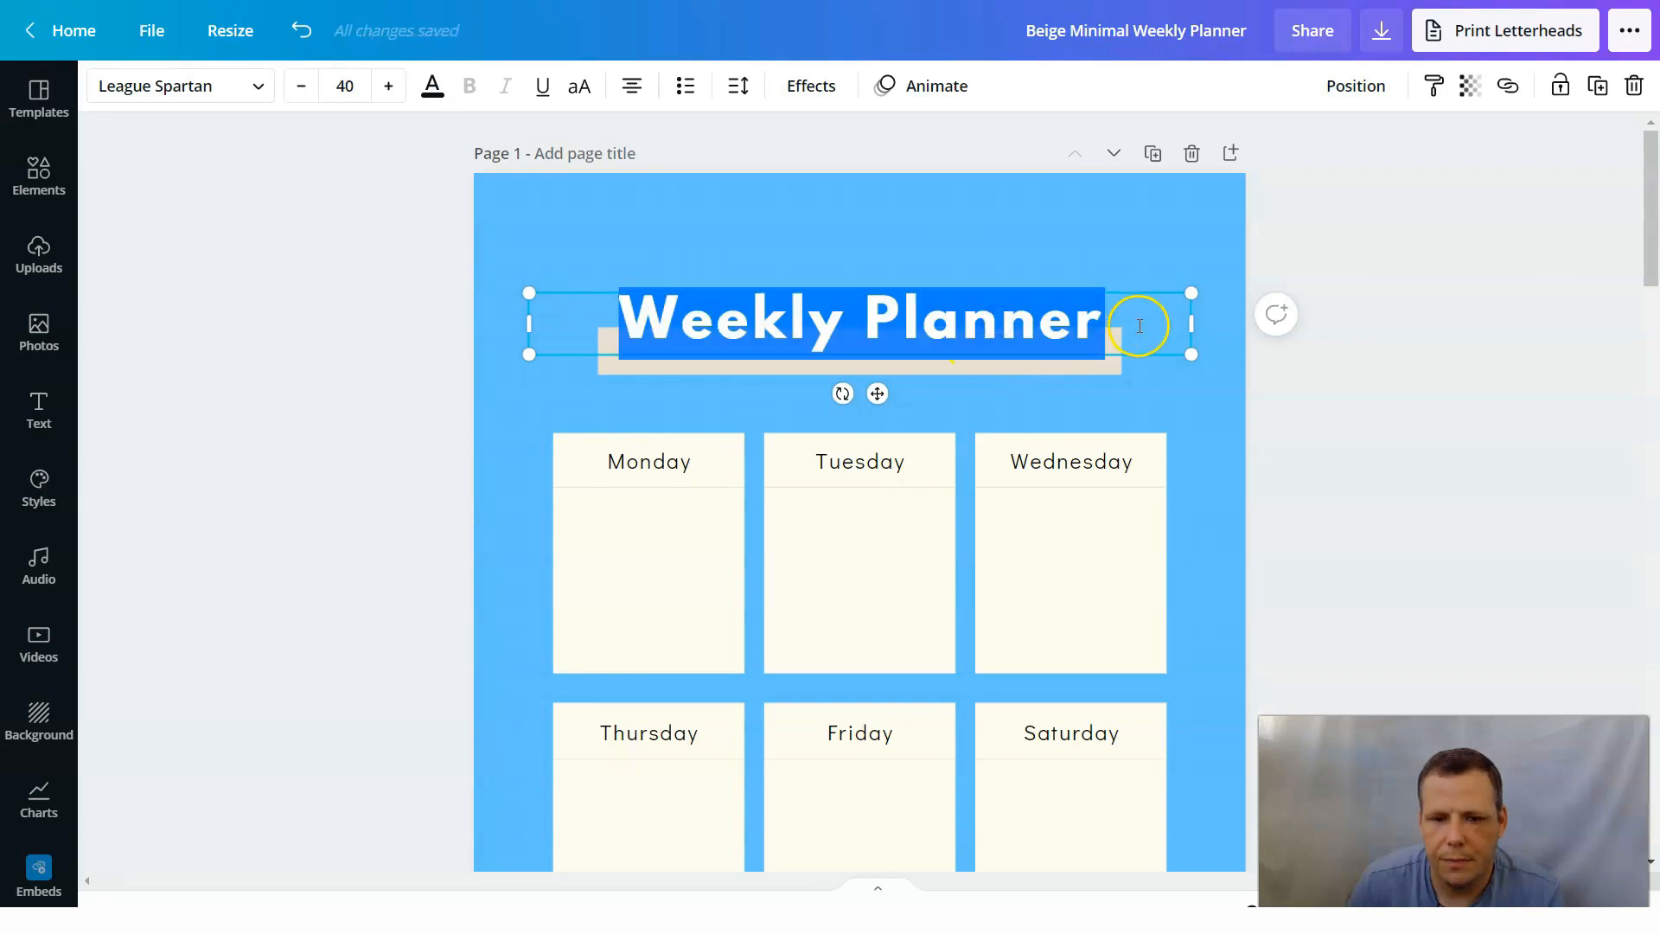
key(BackSpace)
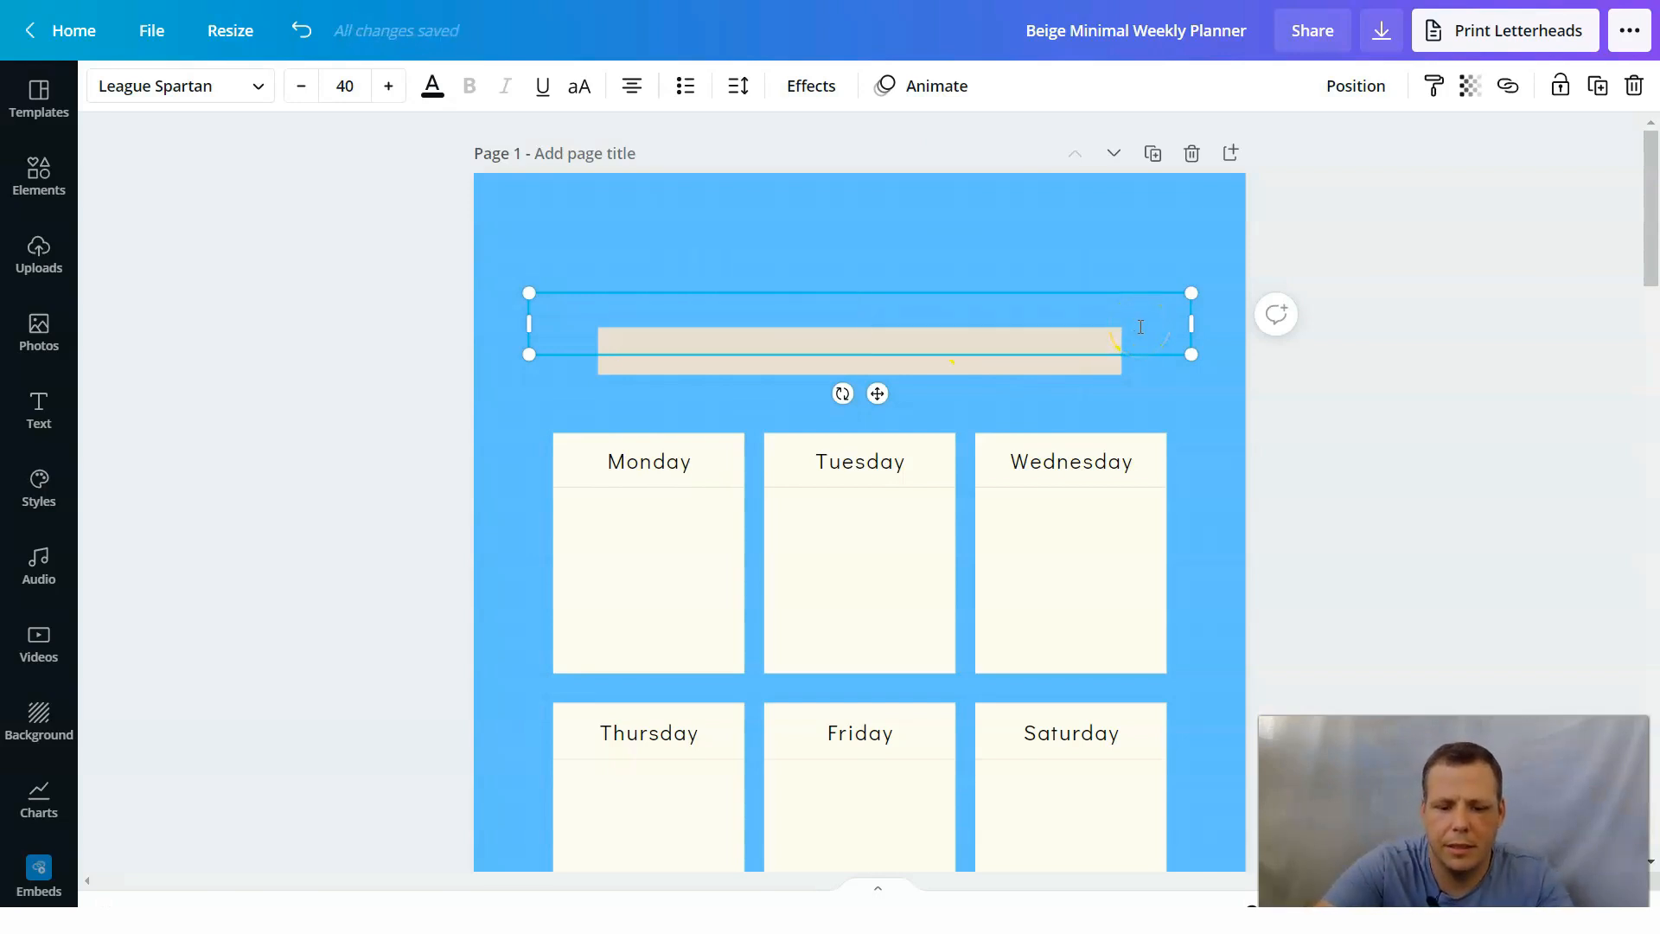
text(Plamm)
key(BackSpace)
key(BackSpace)
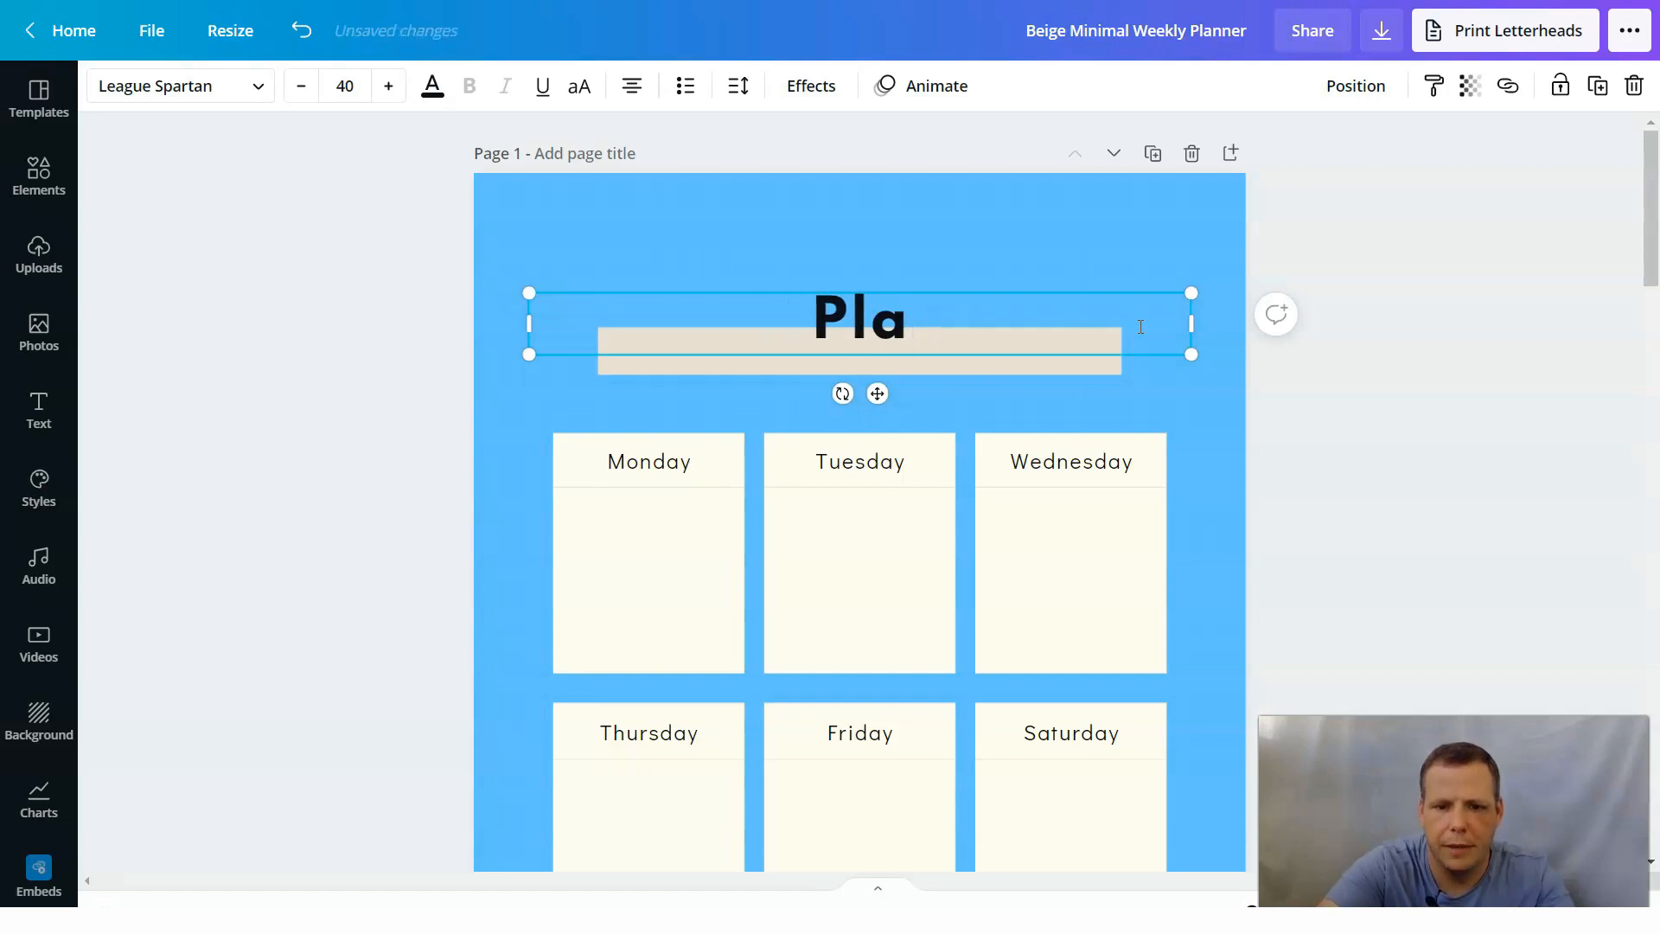
text(nner)
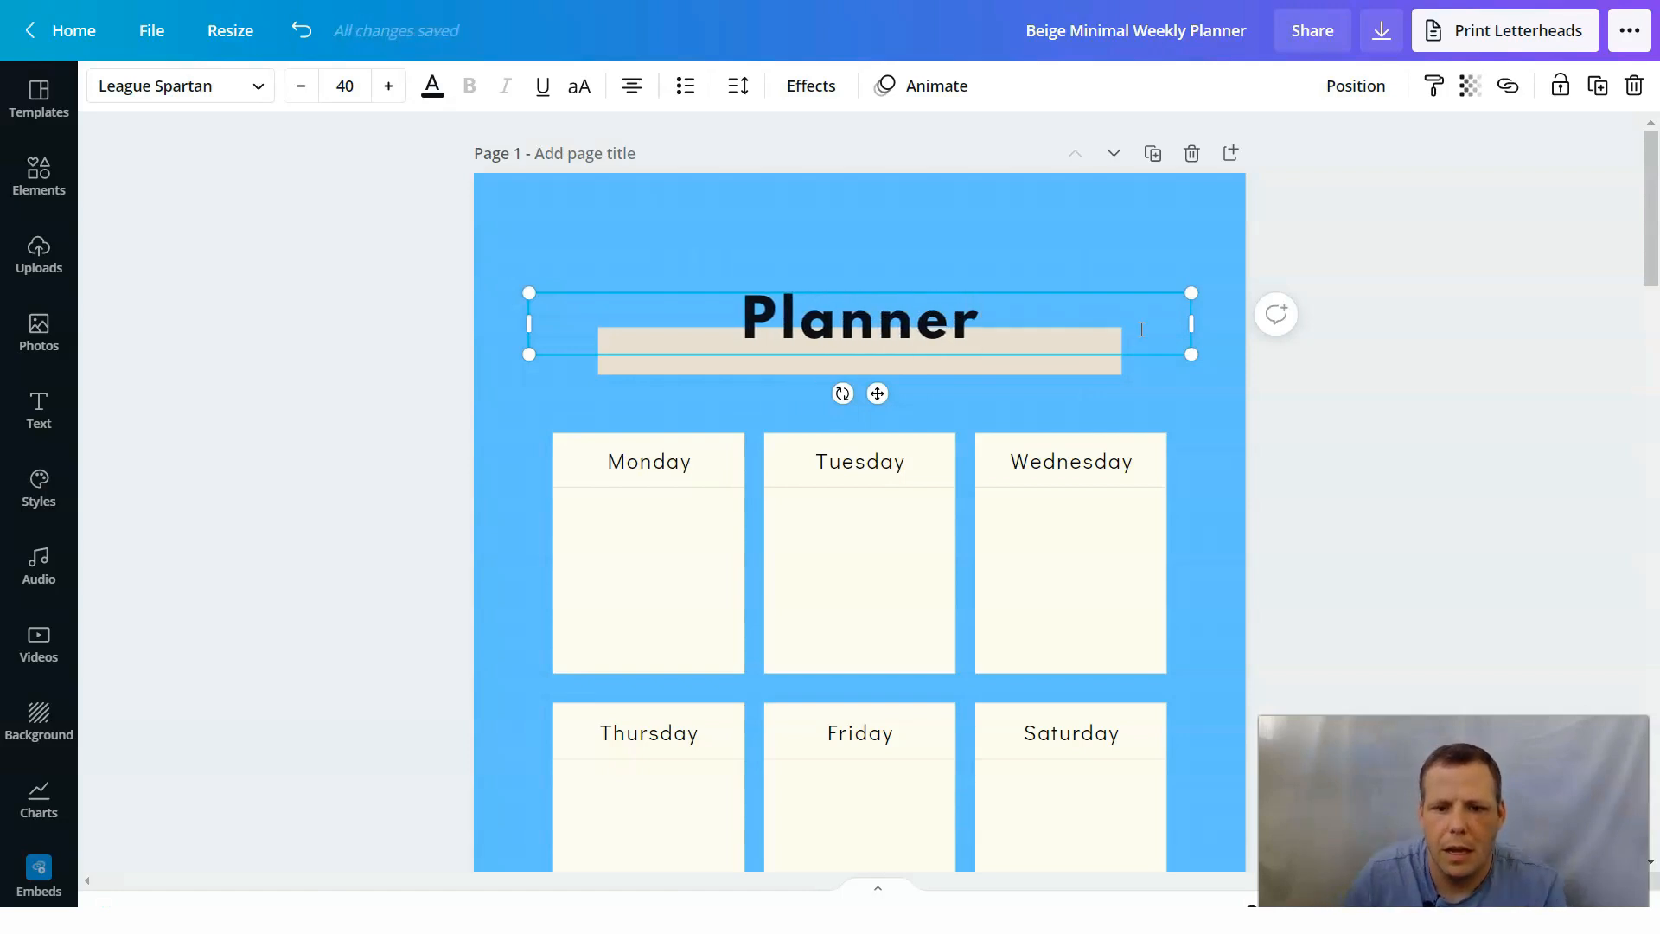
Change the page 1 title's font to Calgary and nudge the title slightly downward.
click(251, 89)
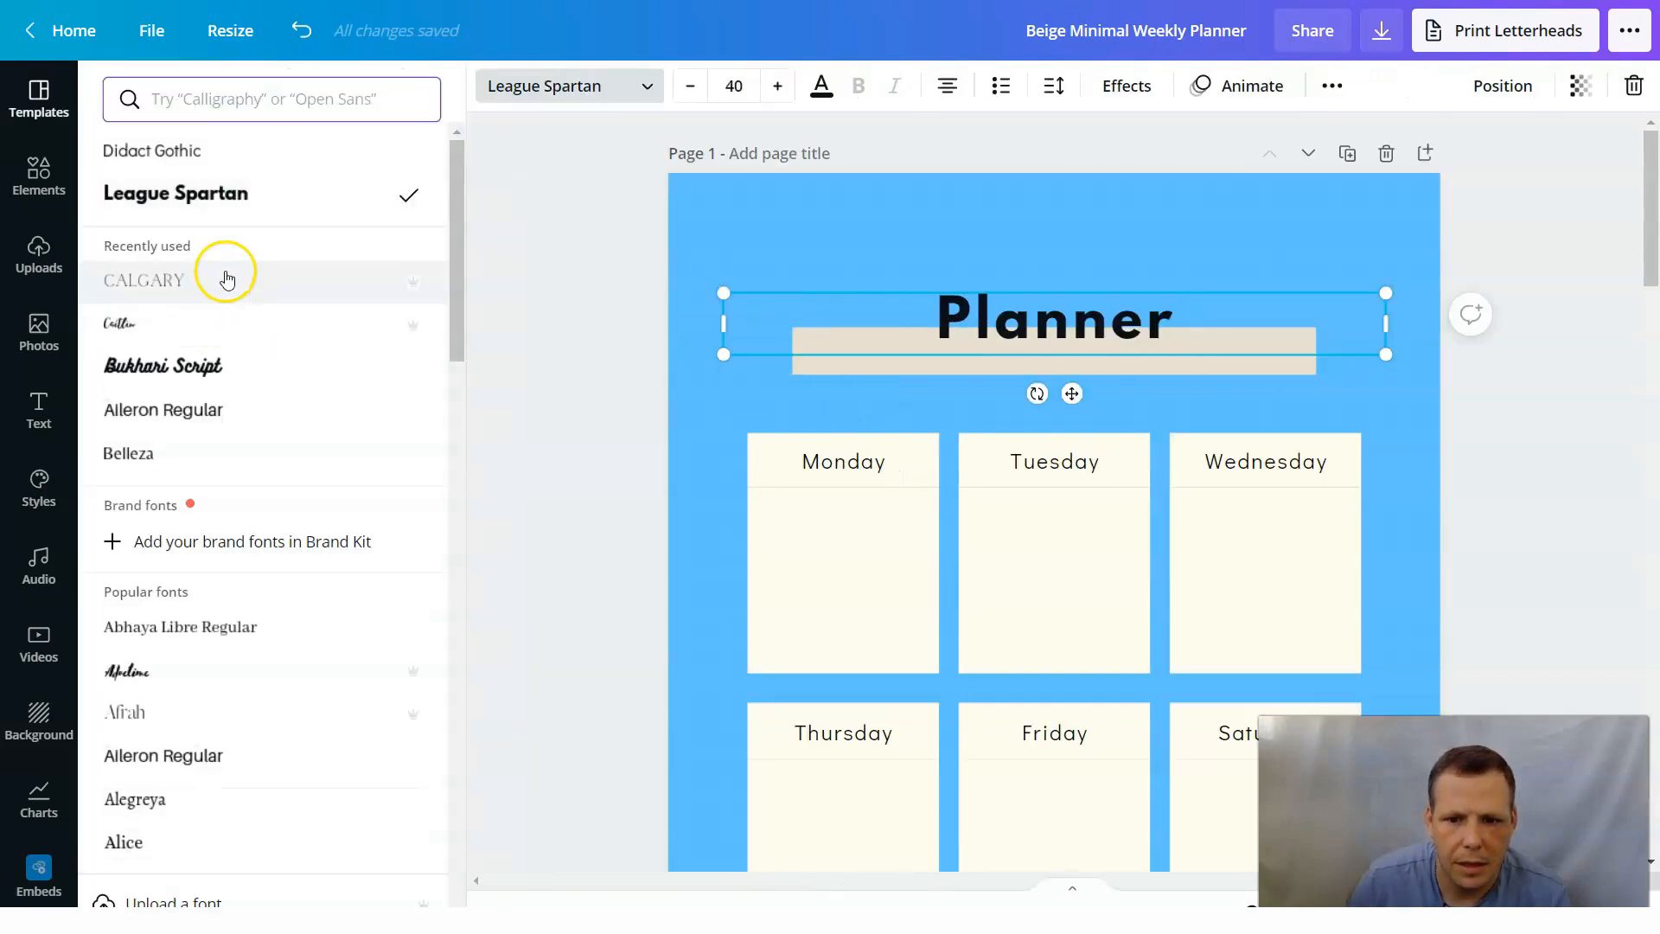
drag(1184, 334, 900, 335)
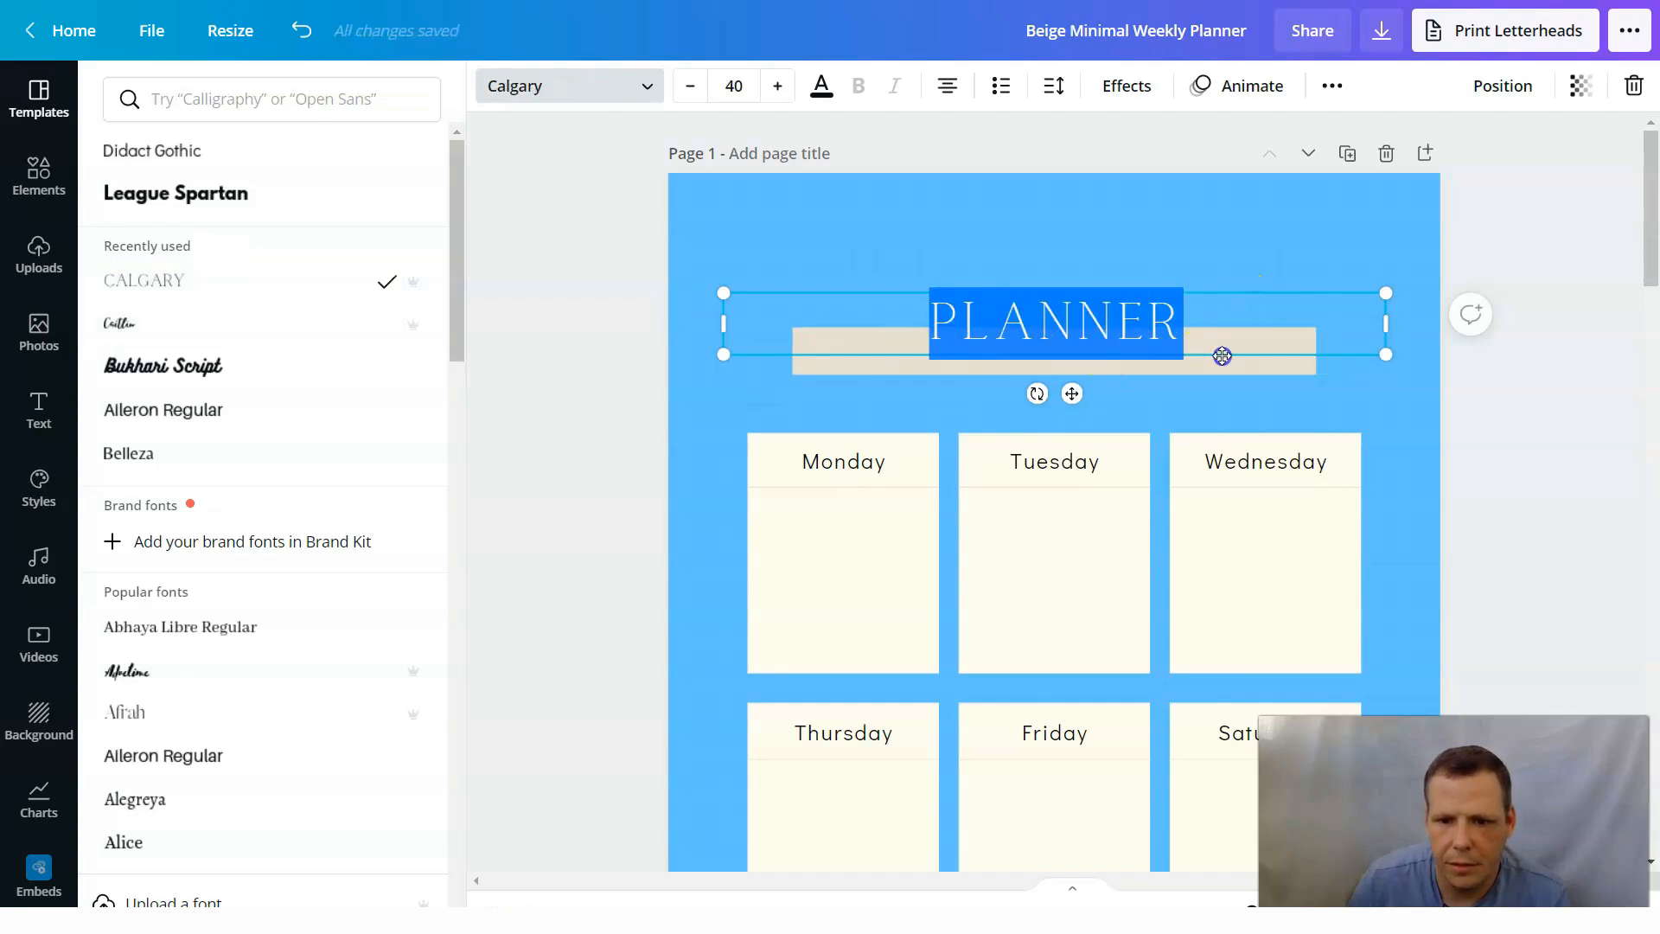
click(1232, 329)
click(1017, 329)
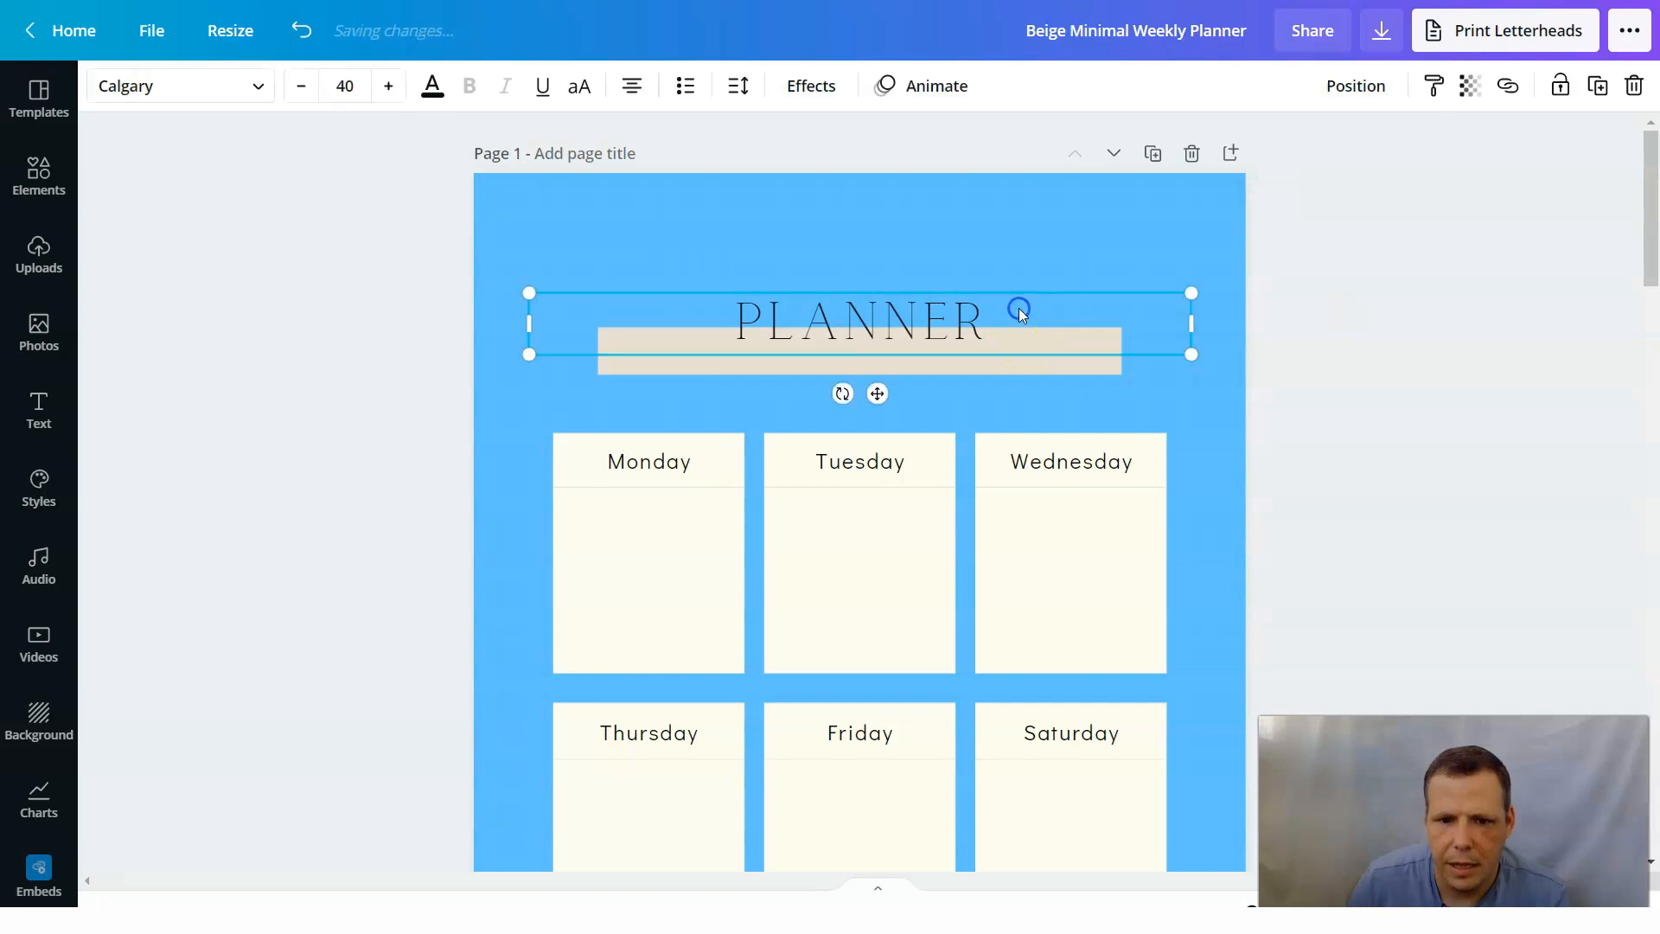
drag(952, 329, 994, 330)
Increase the title's font size to 42 and shift the title slightly left of the page's center.
double_click(1008, 313)
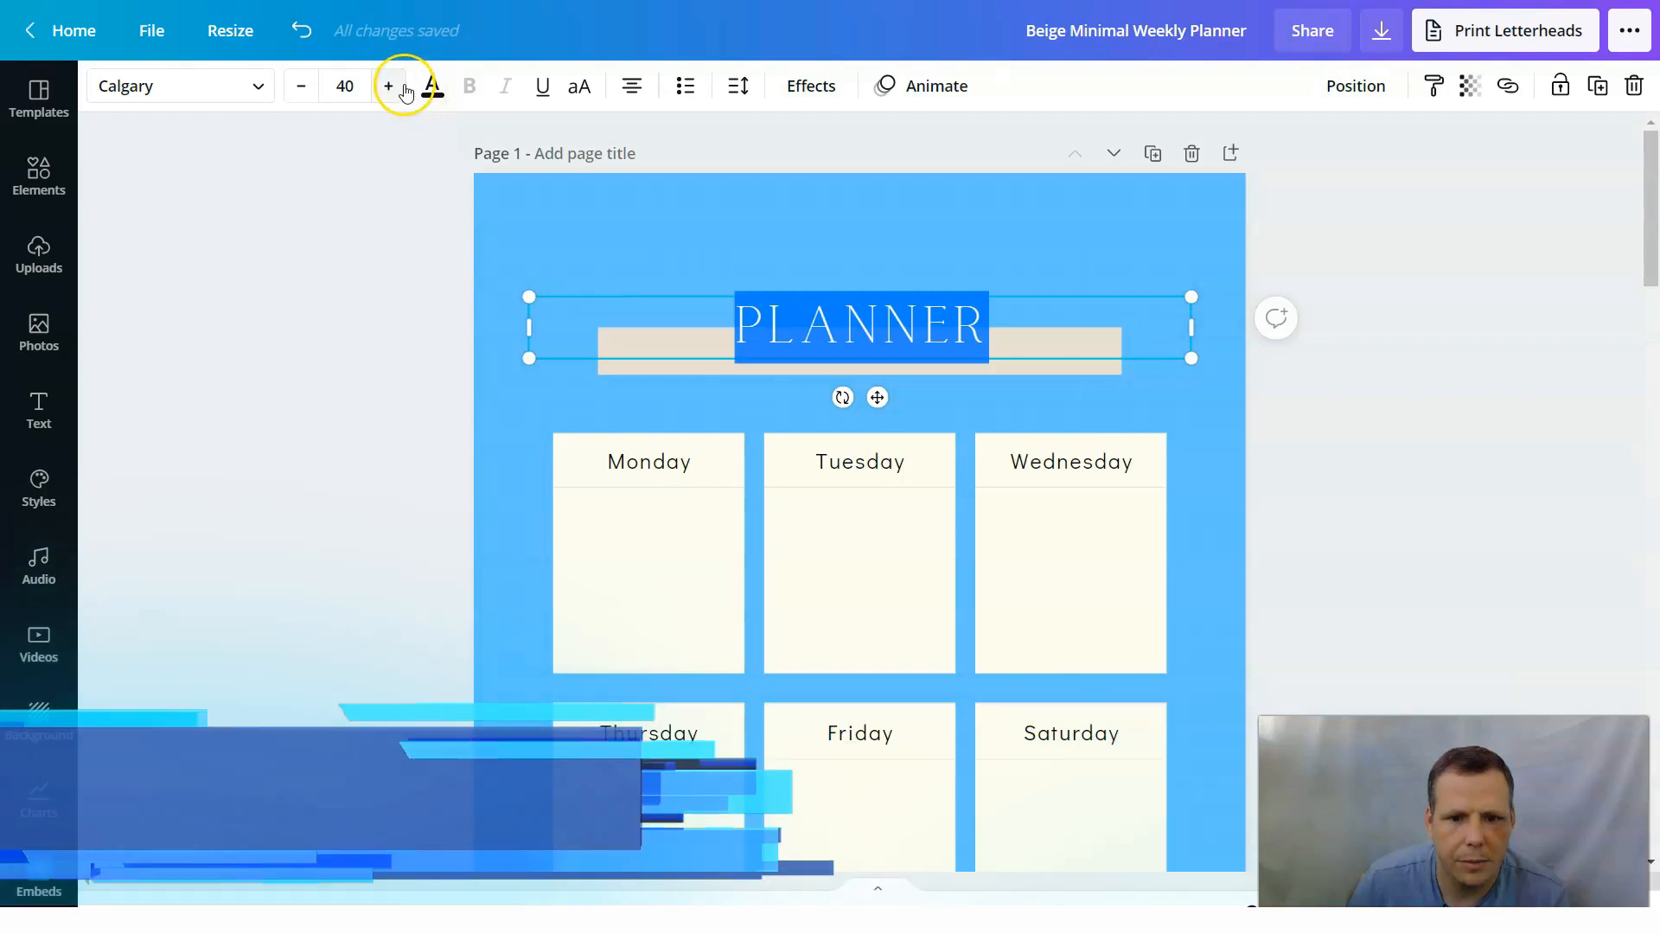
click(403, 87)
click(403, 88)
click(889, 244)
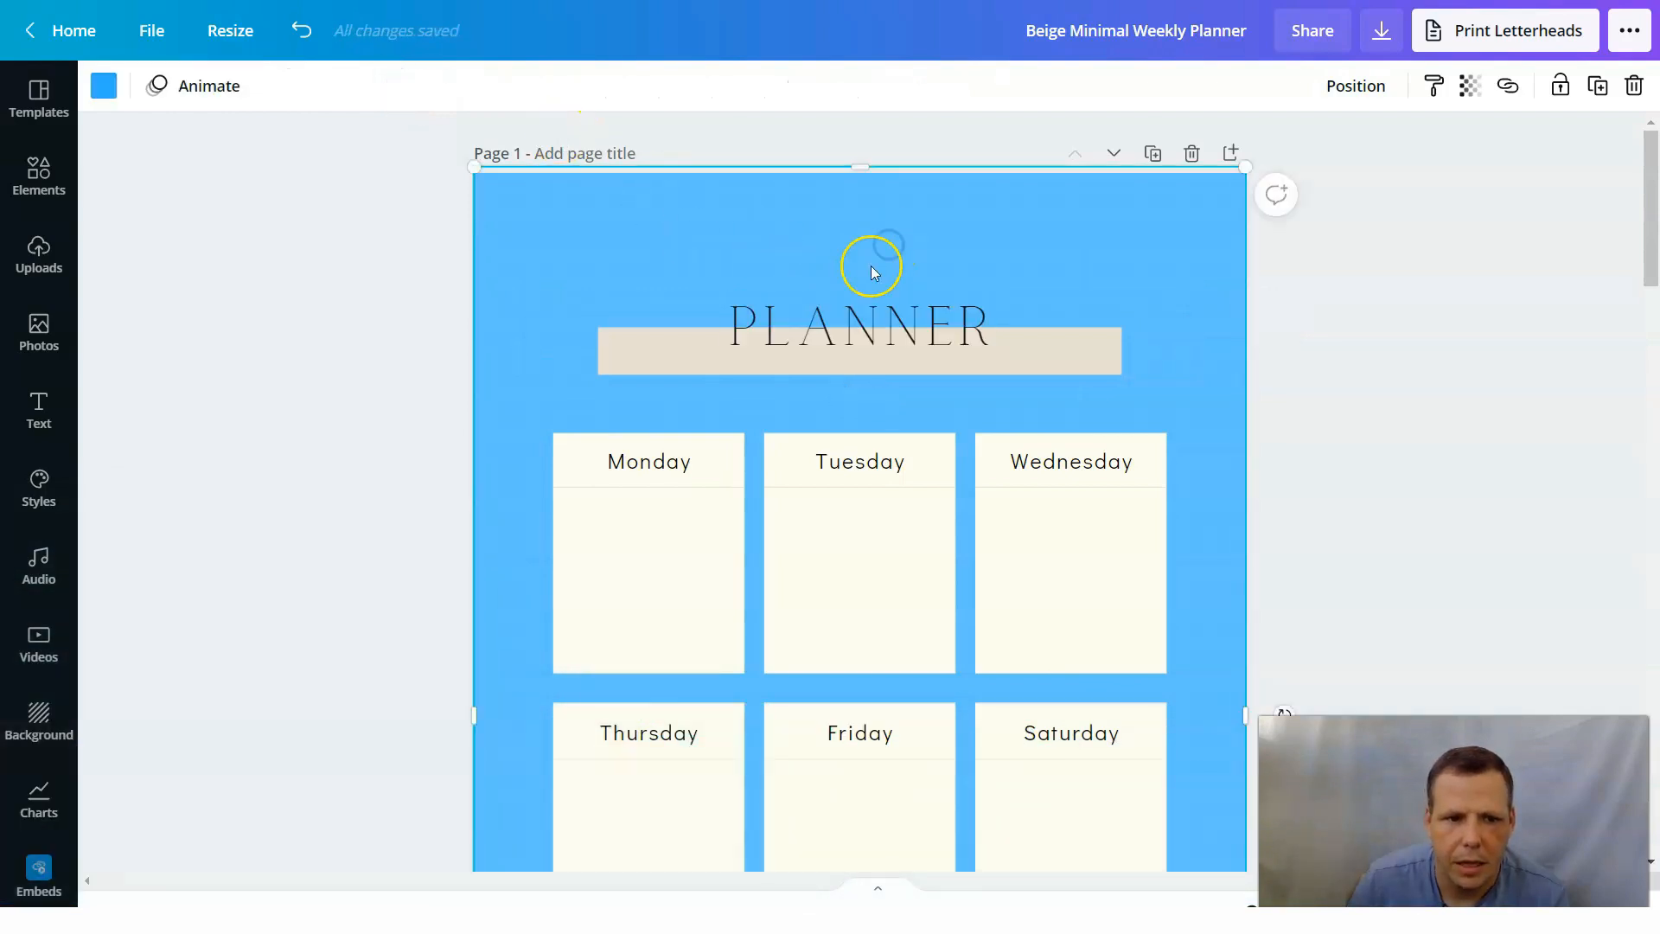
click(1021, 316)
drag(992, 320, 950, 317)
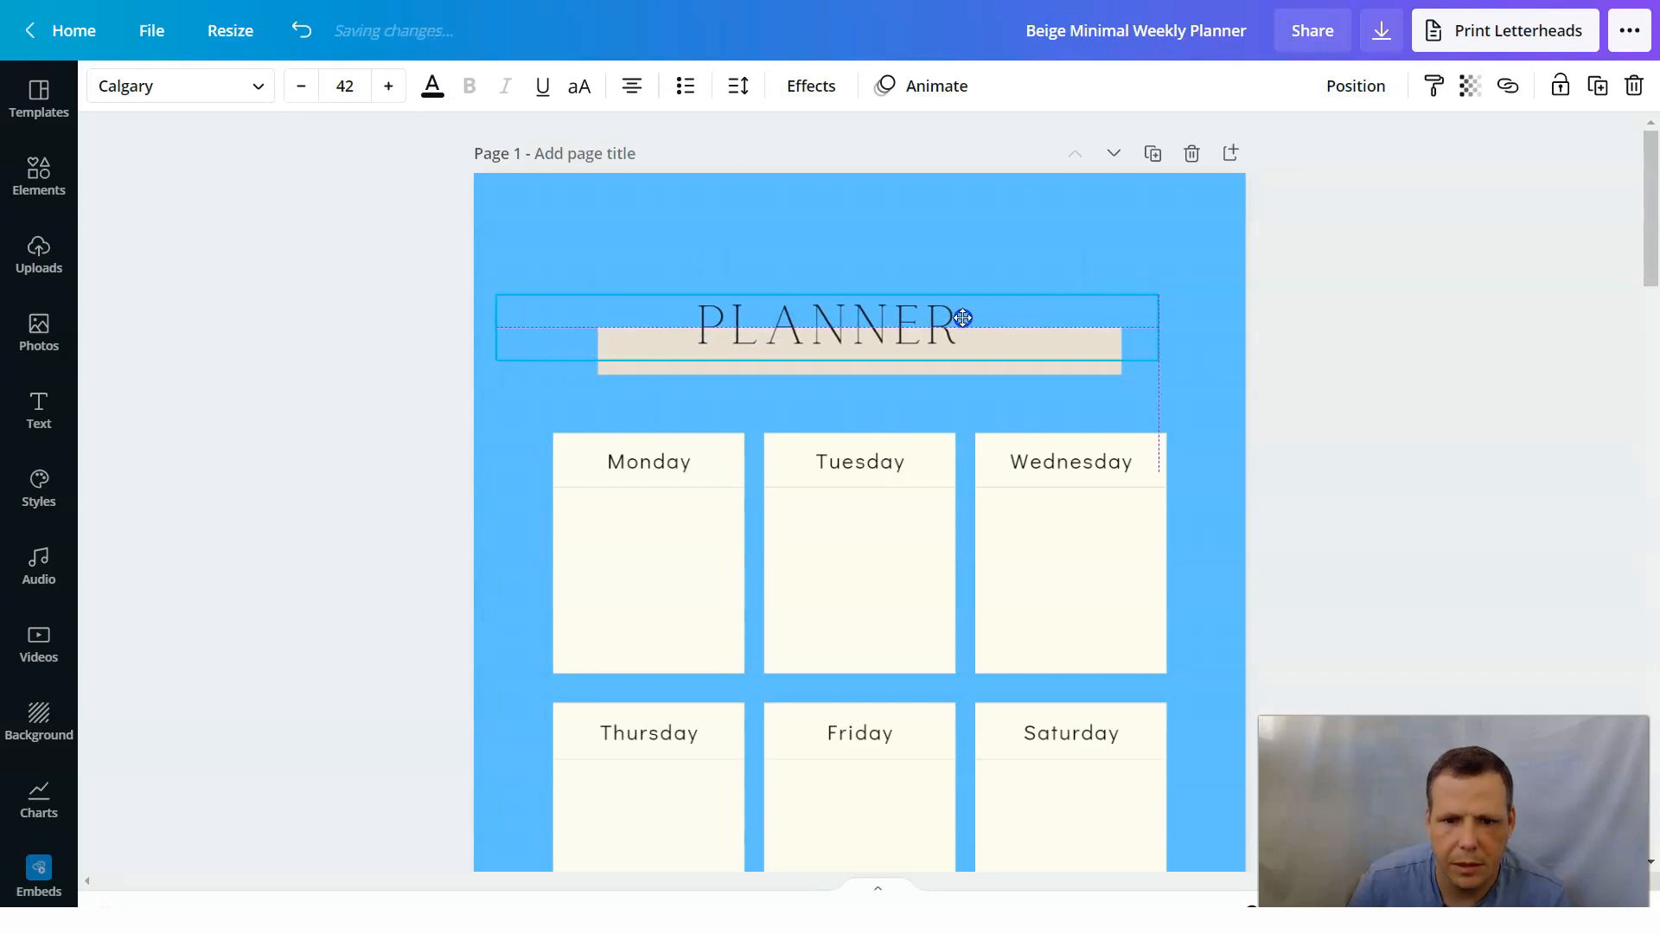
Recolor the page 1 "Planner" title text with the custom pink #D61F82.
double_click(957, 318)
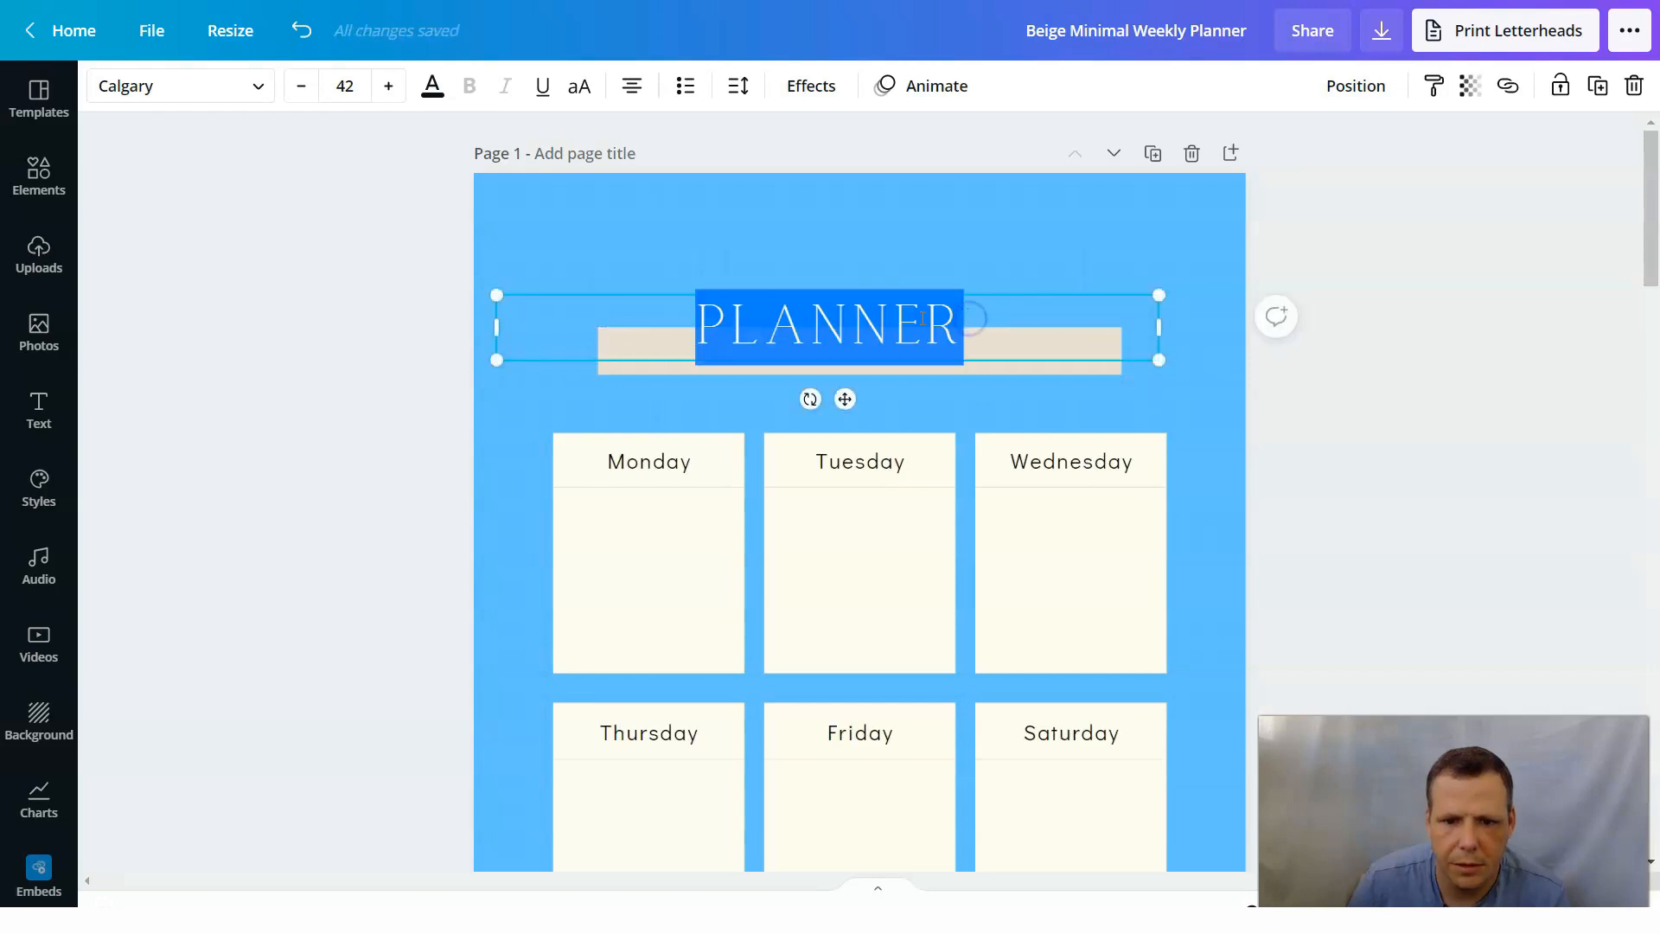
click(431, 95)
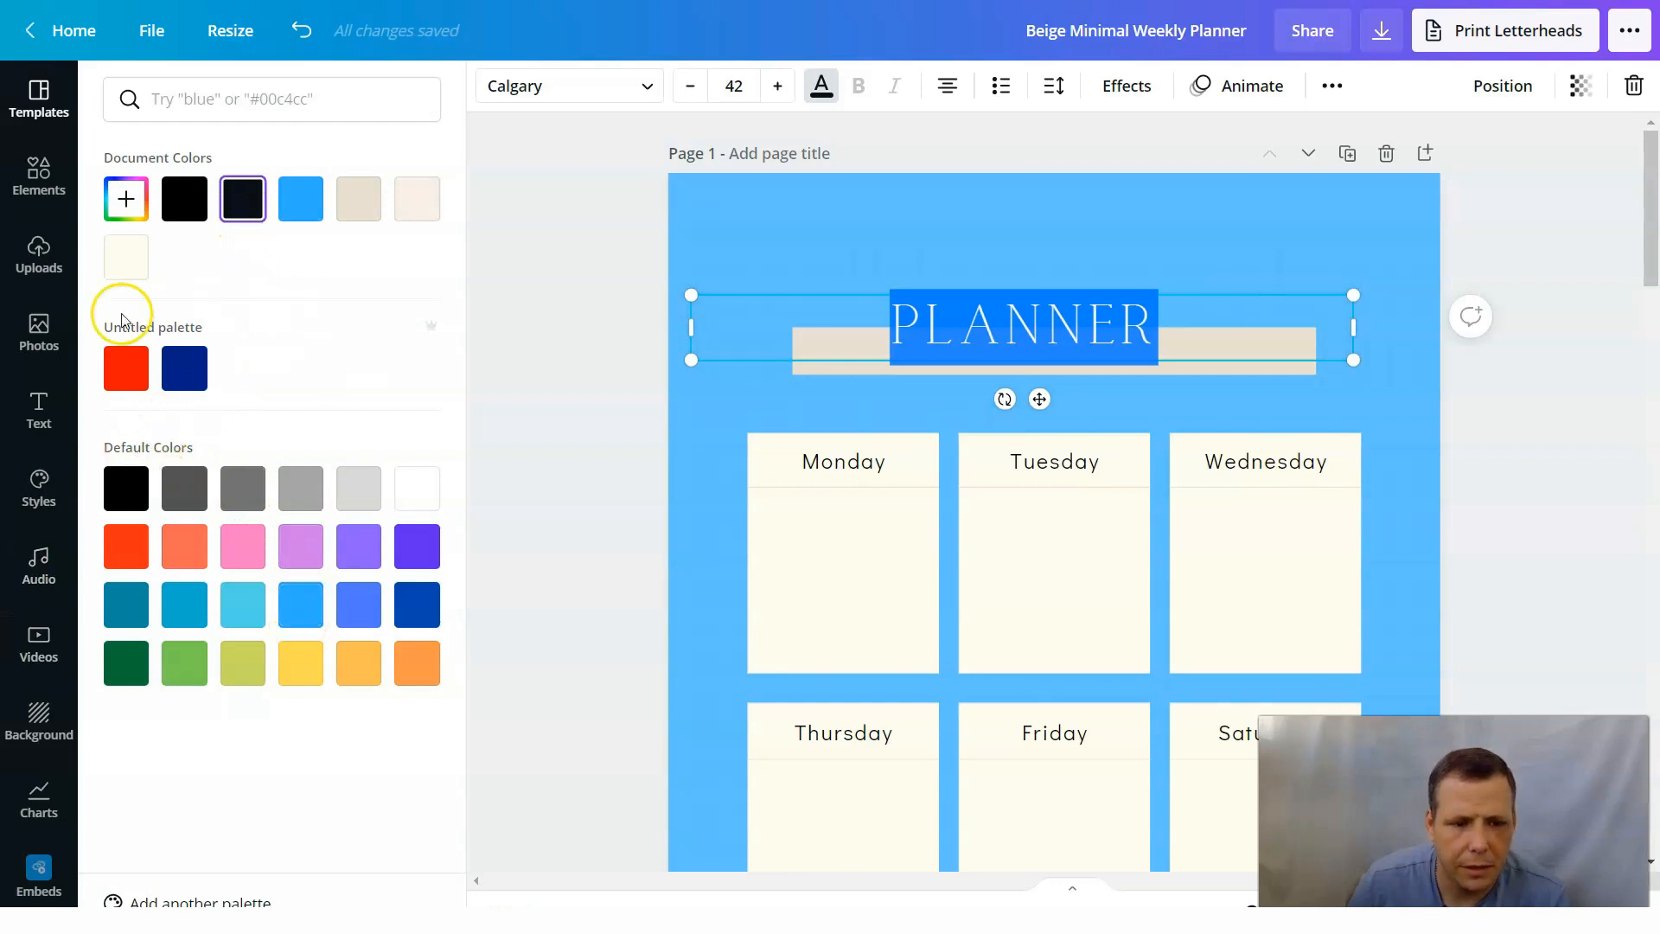
click(127, 199)
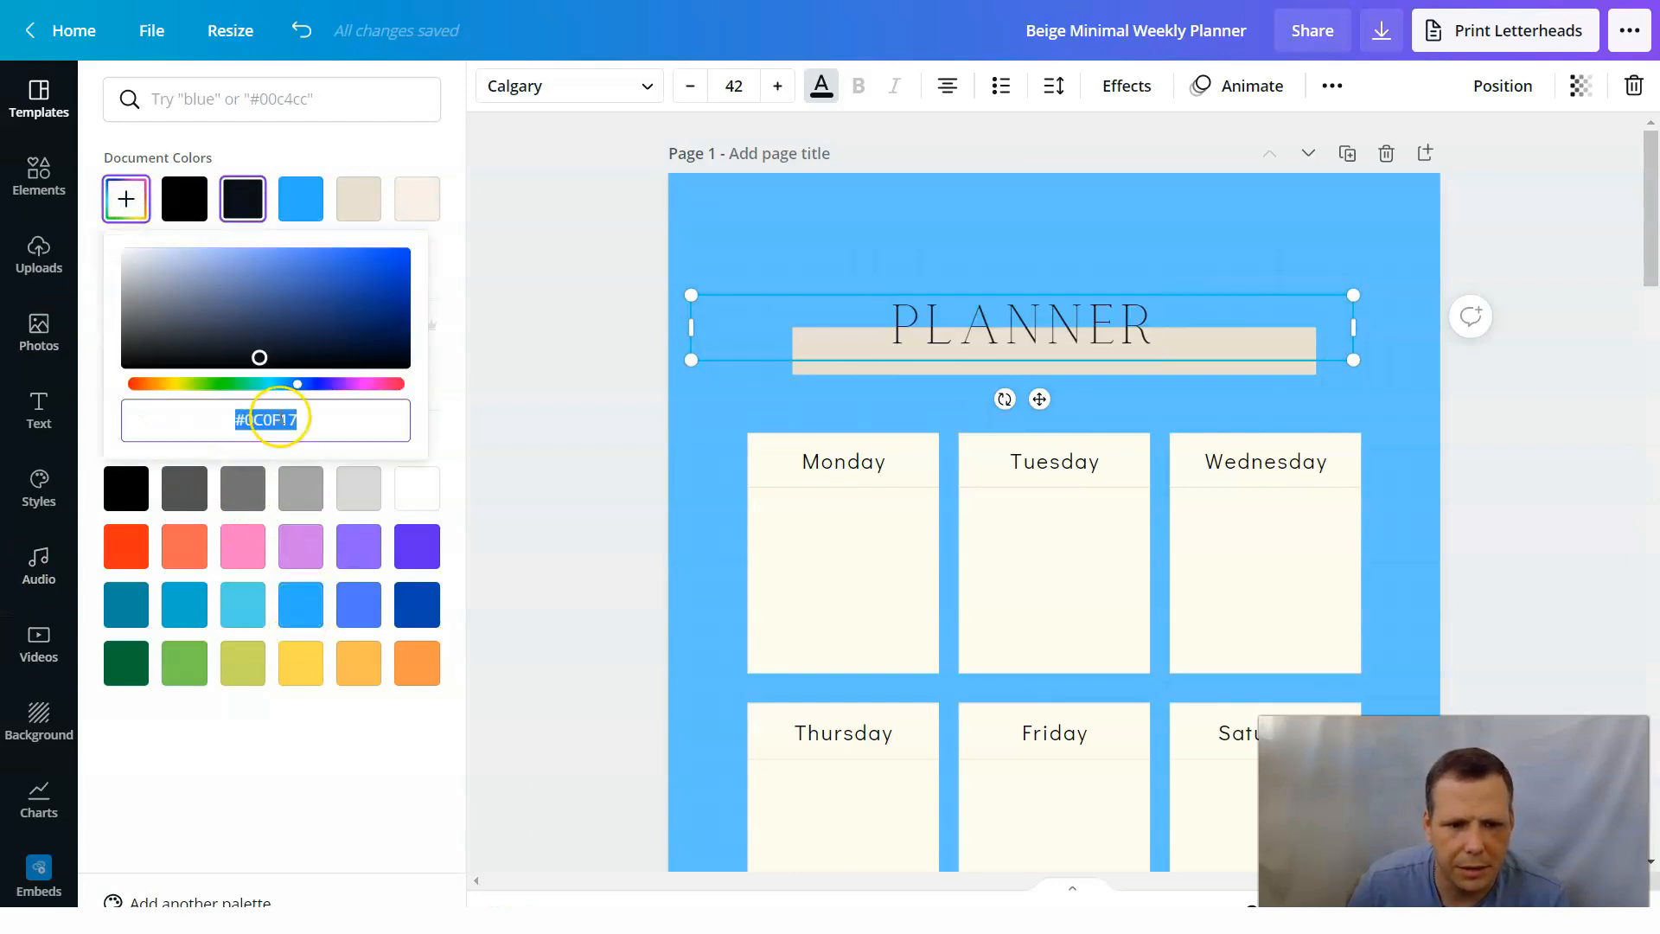
drag(314, 385, 374, 386)
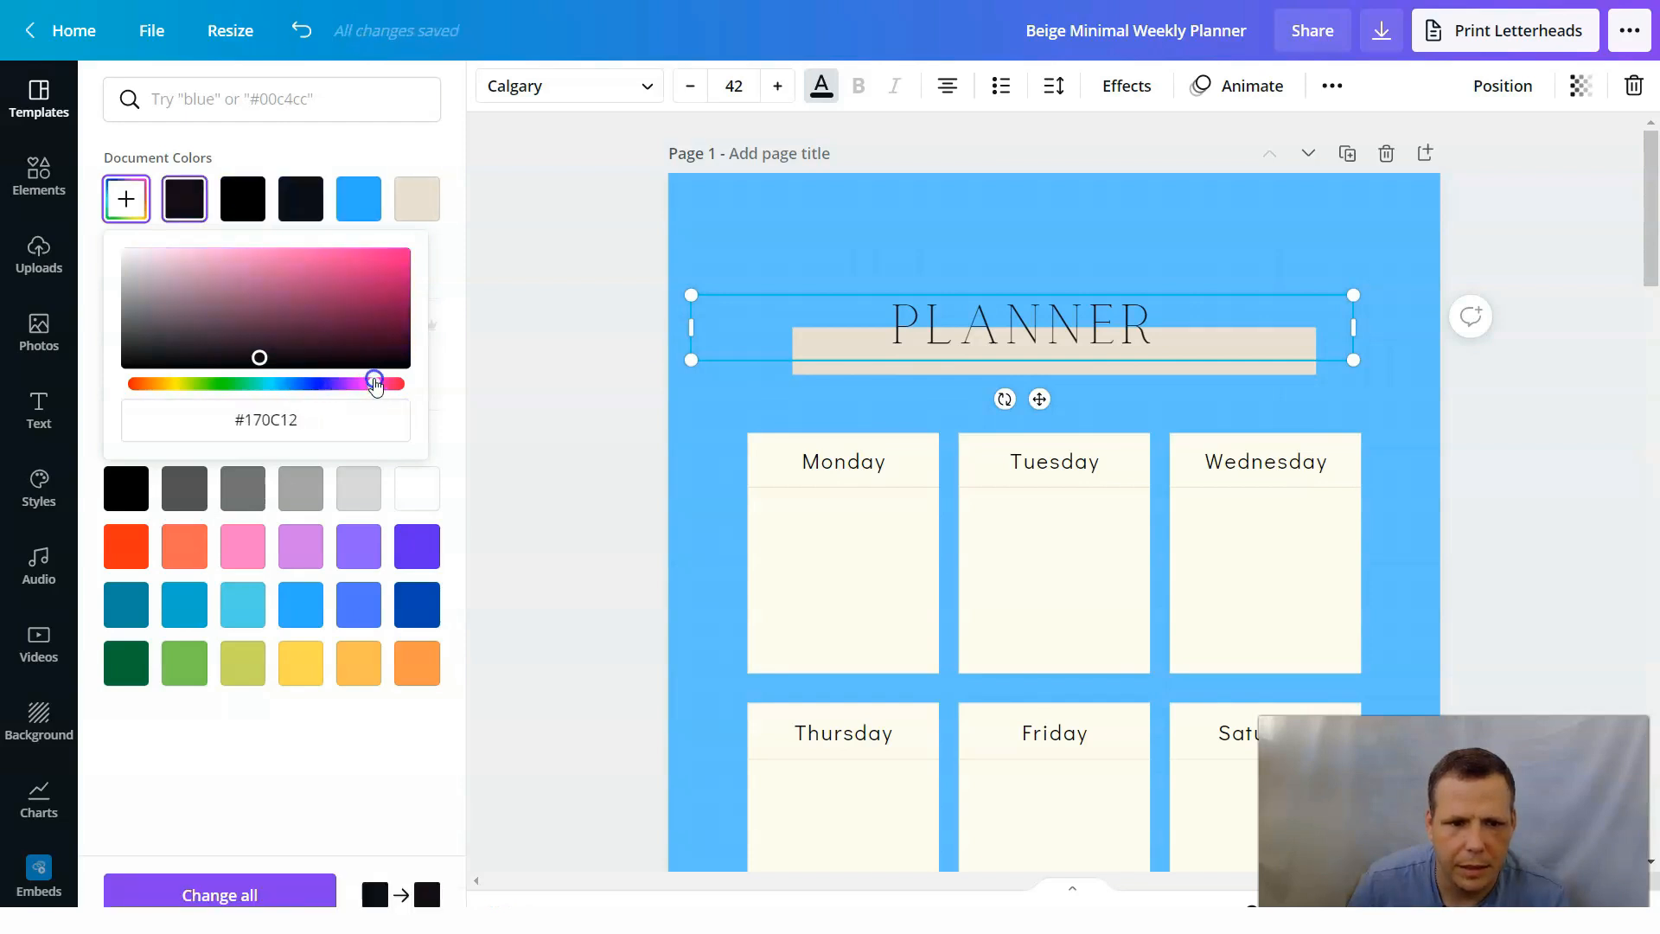
click(369, 267)
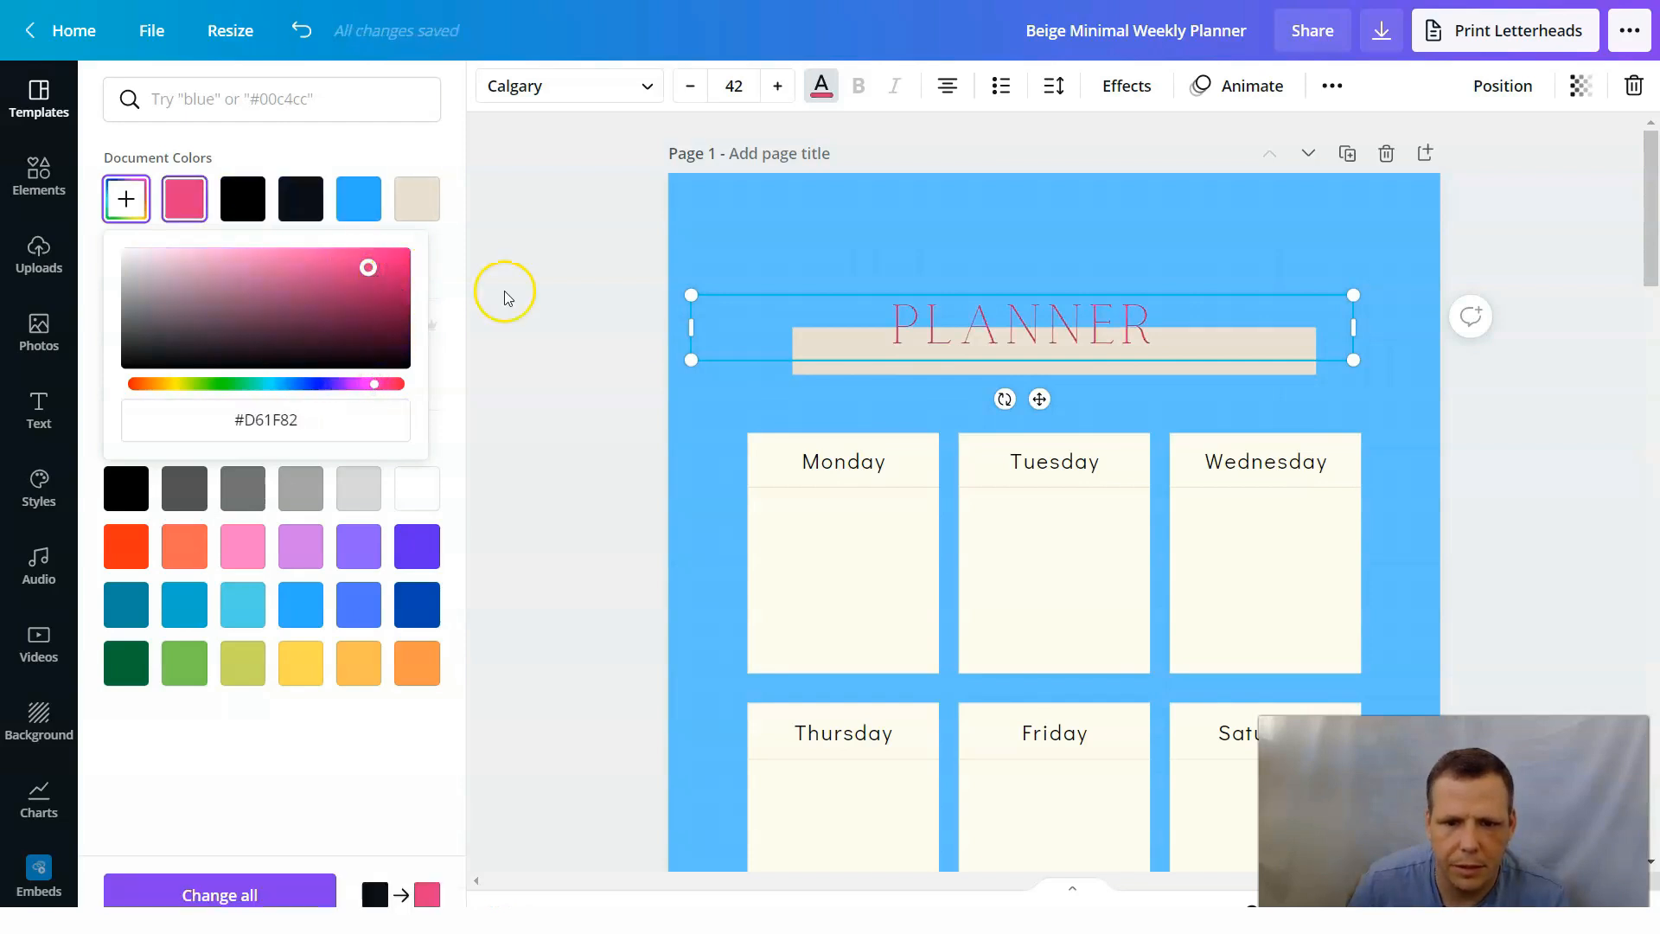
click(515, 724)
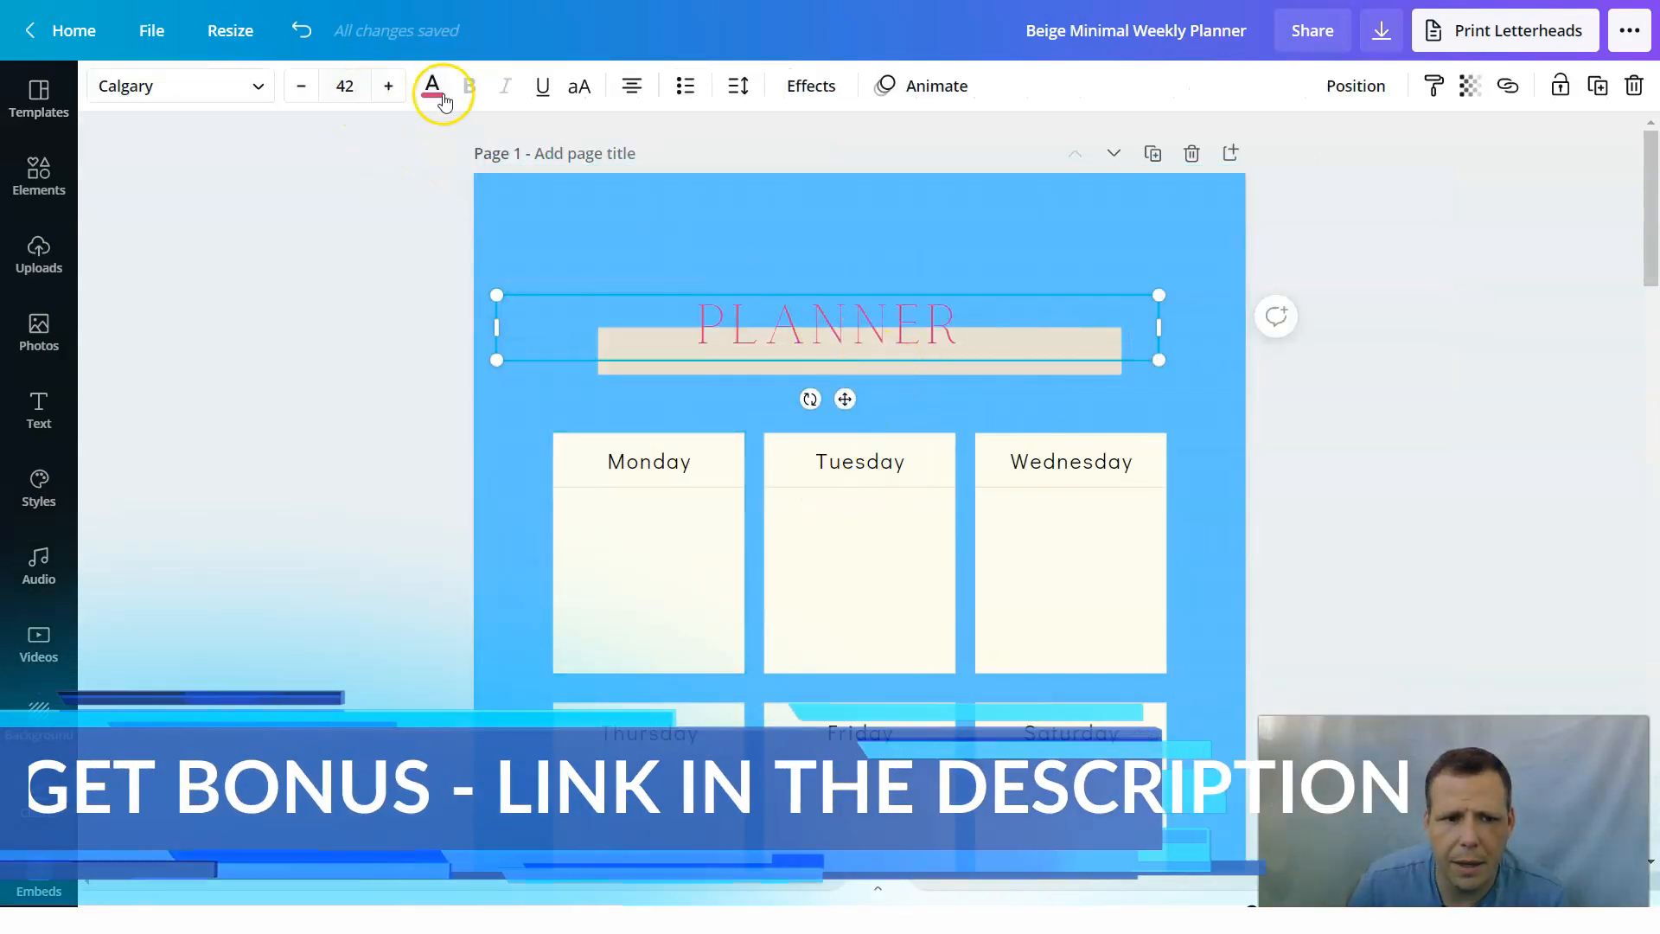
Fine-tune the title text's custom pink to #DF2087.
click(433, 86)
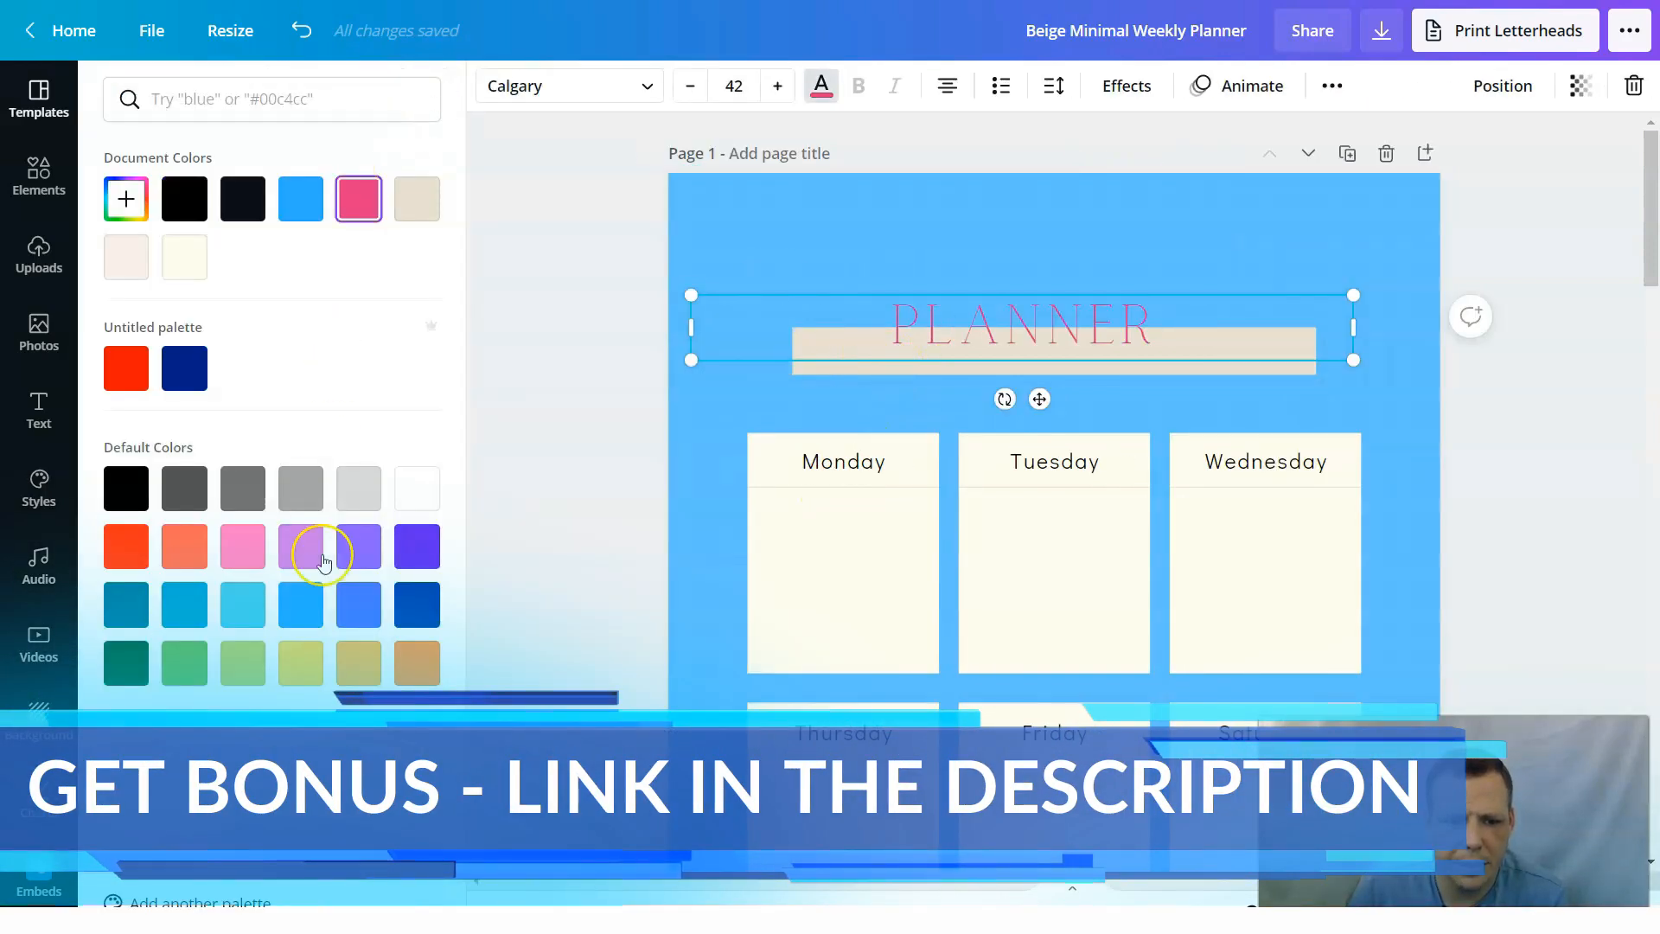
click(359, 210)
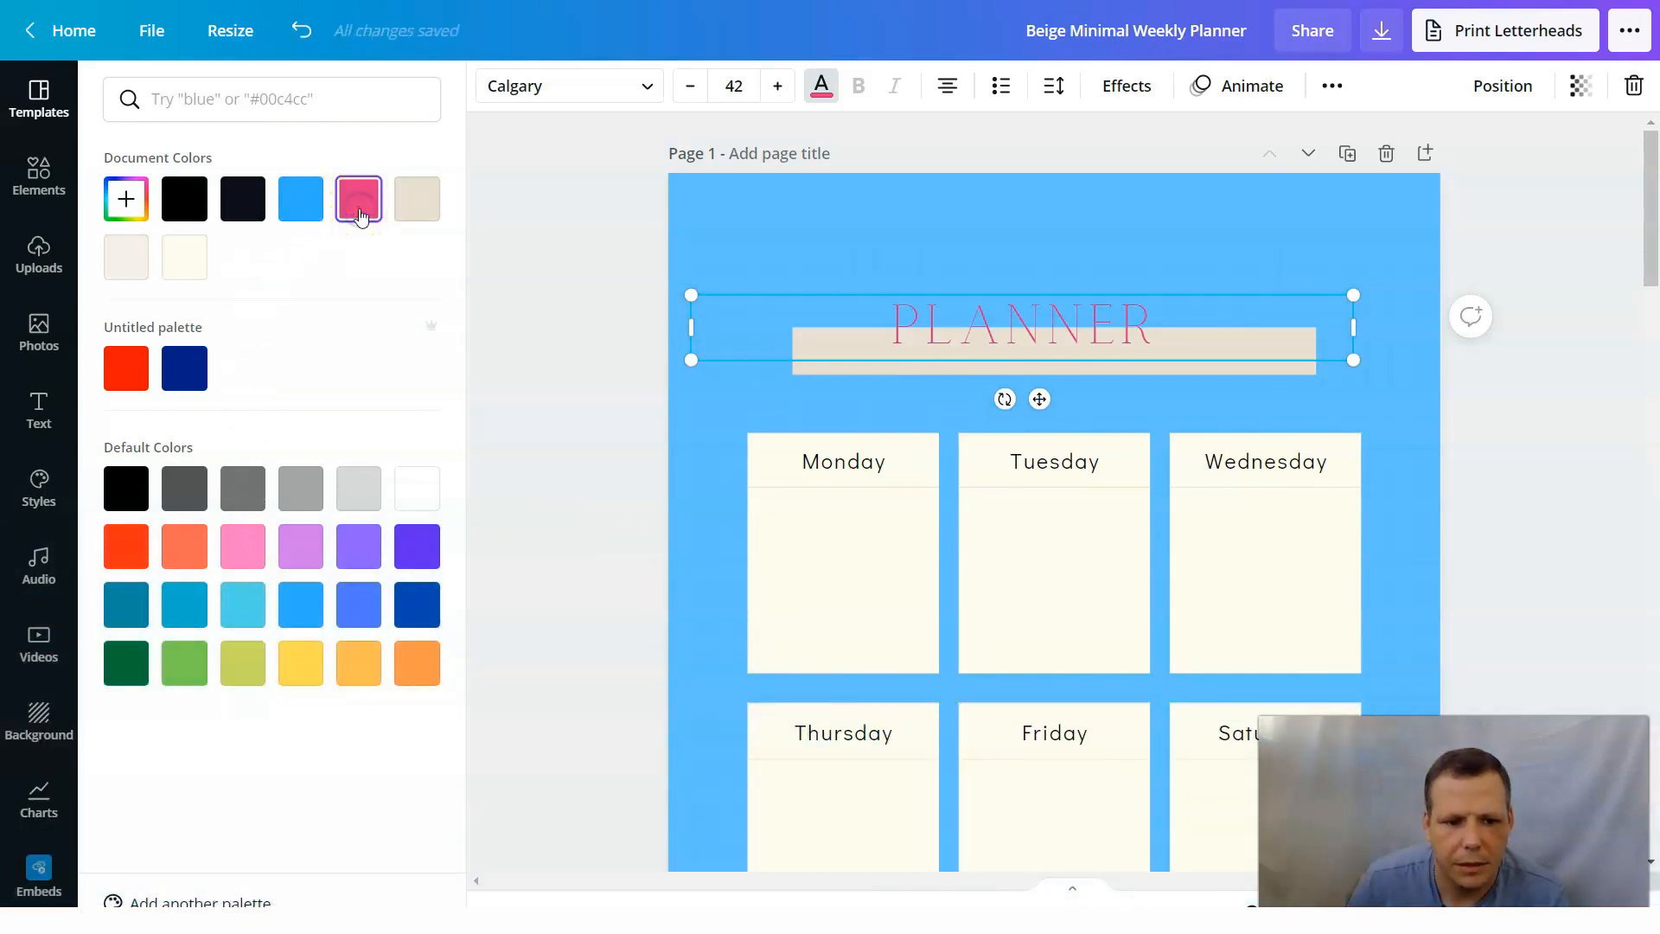
click(163, 181)
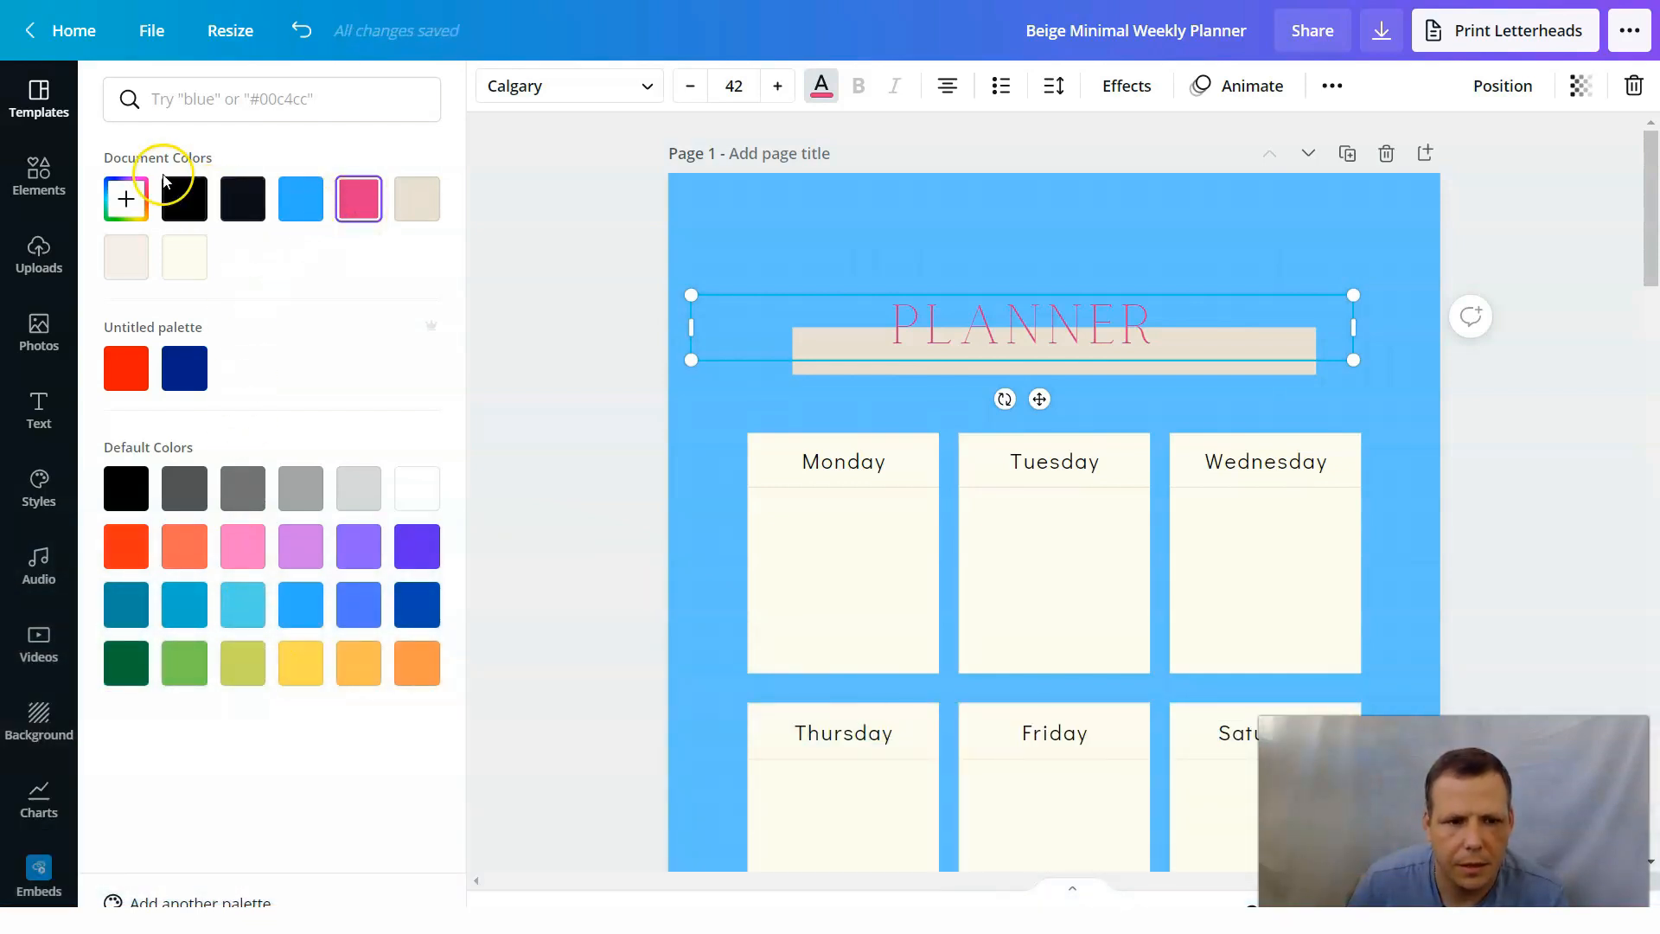
click(129, 194)
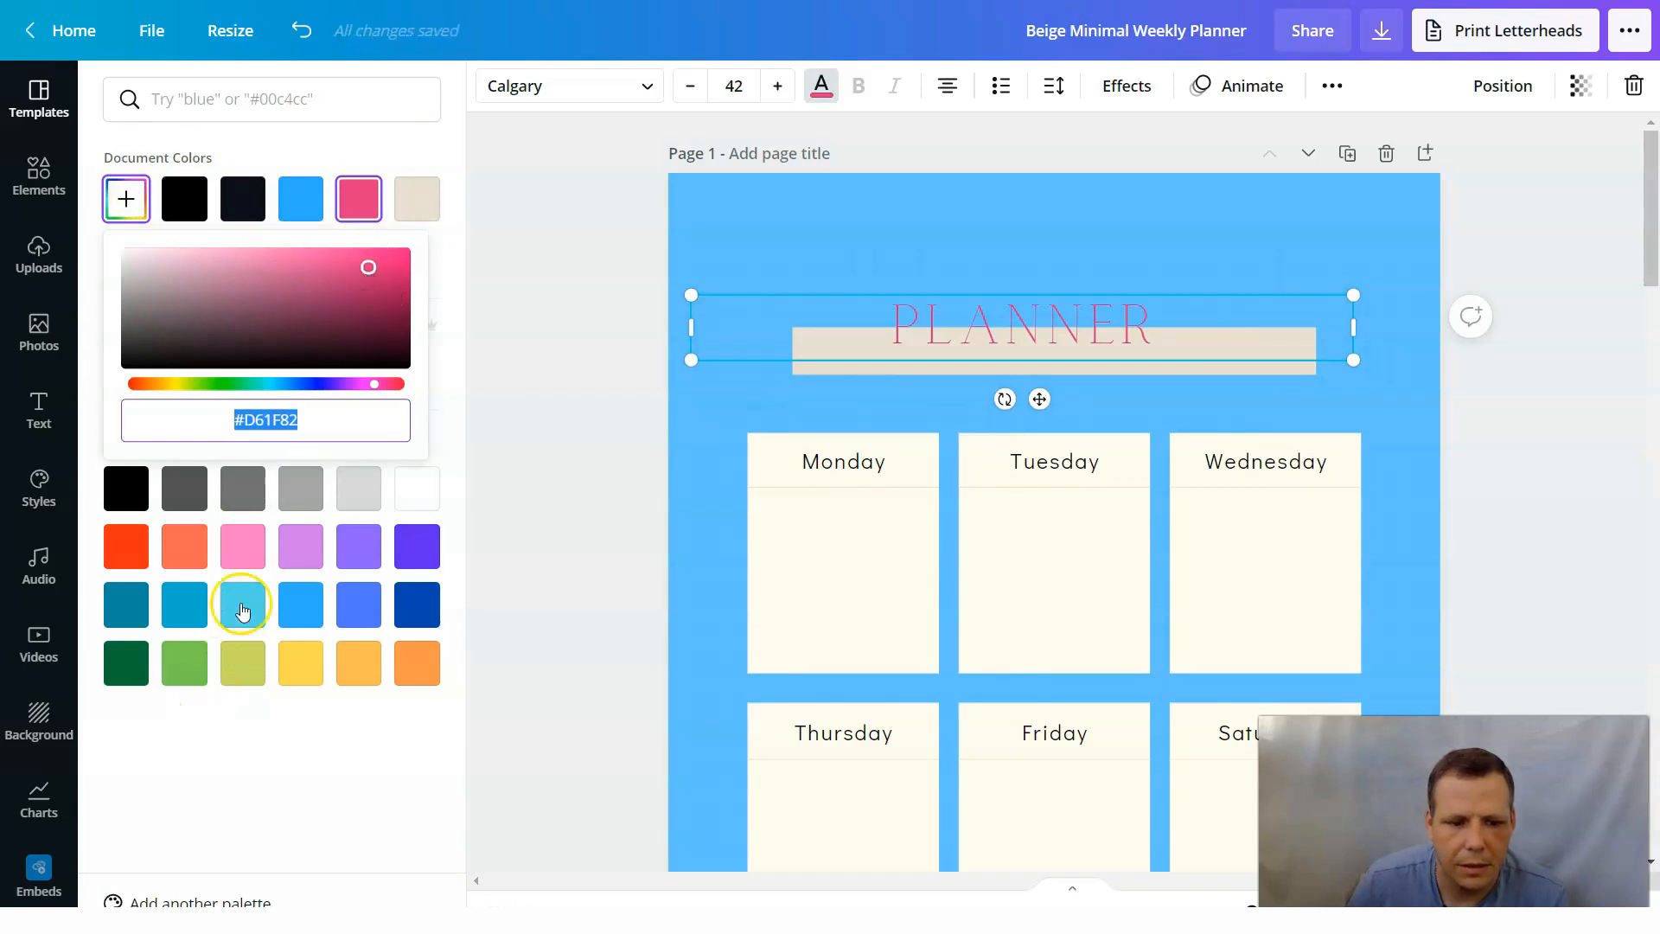
click(369, 270)
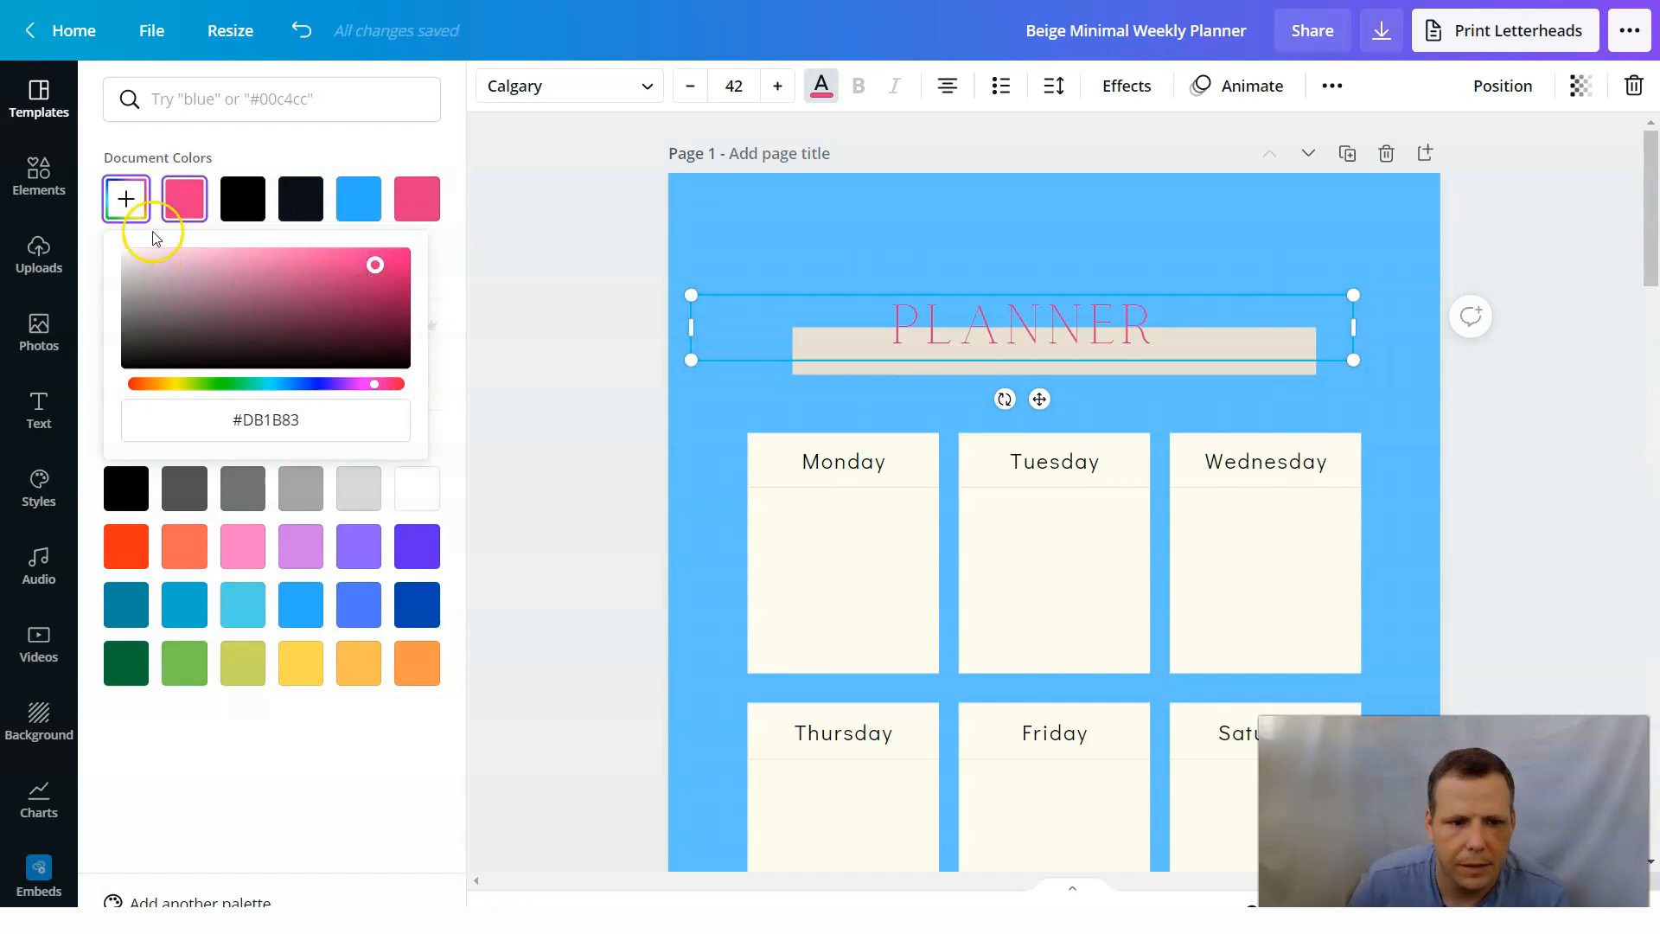
drag(372, 269, 371, 269)
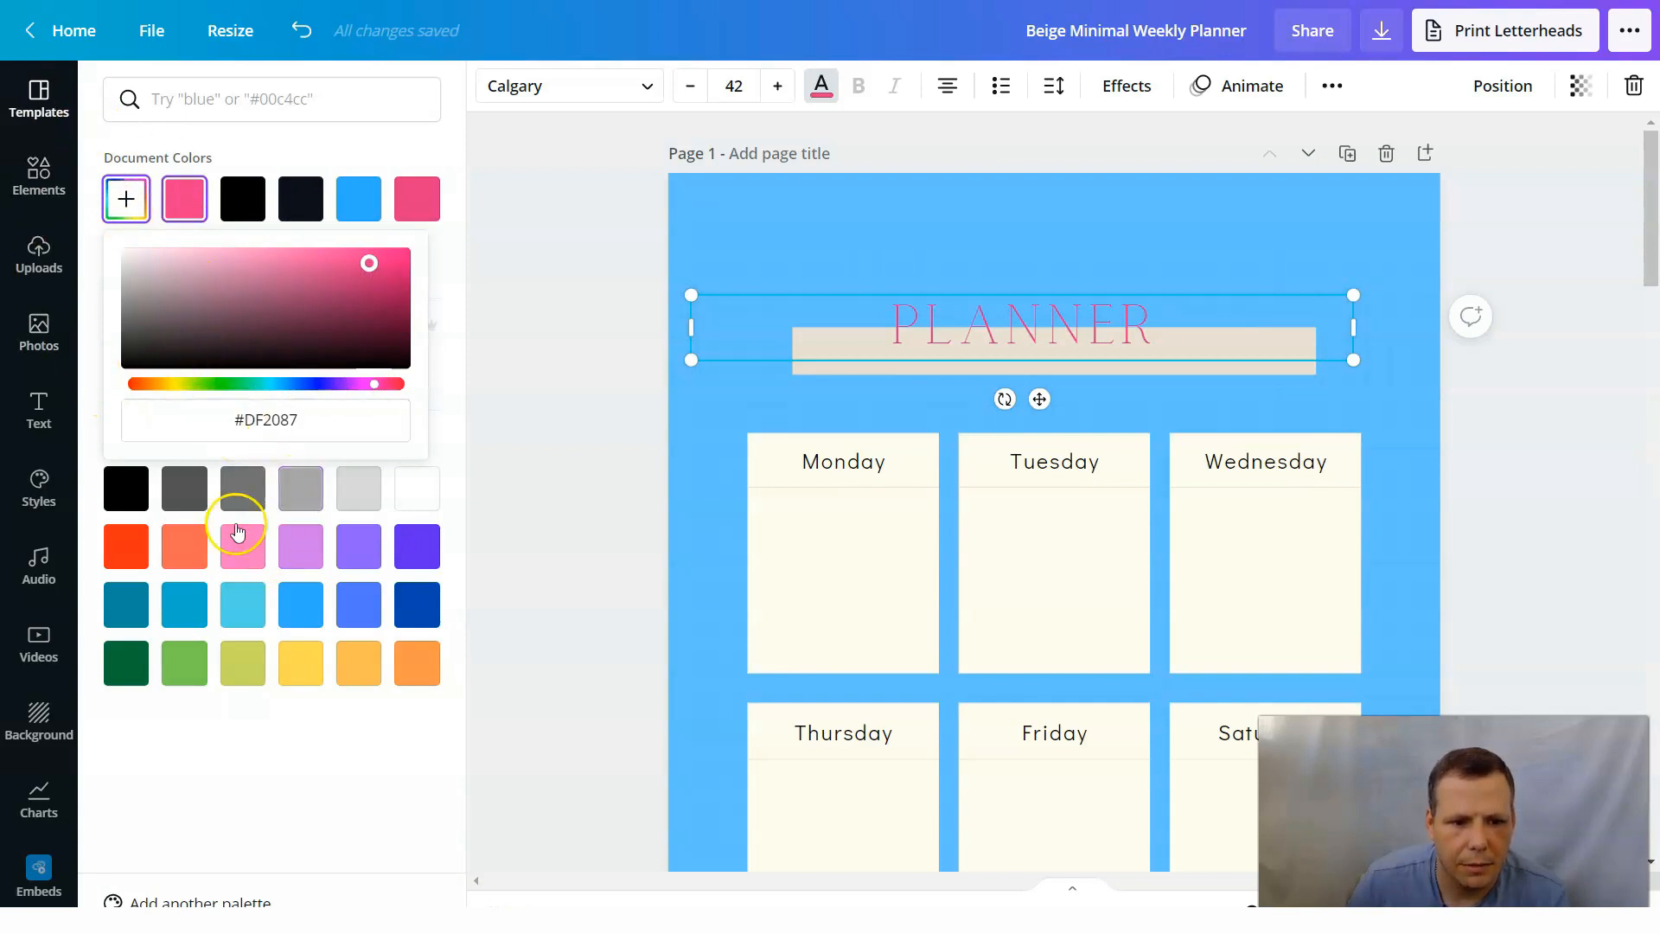
click(121, 204)
click(148, 275)
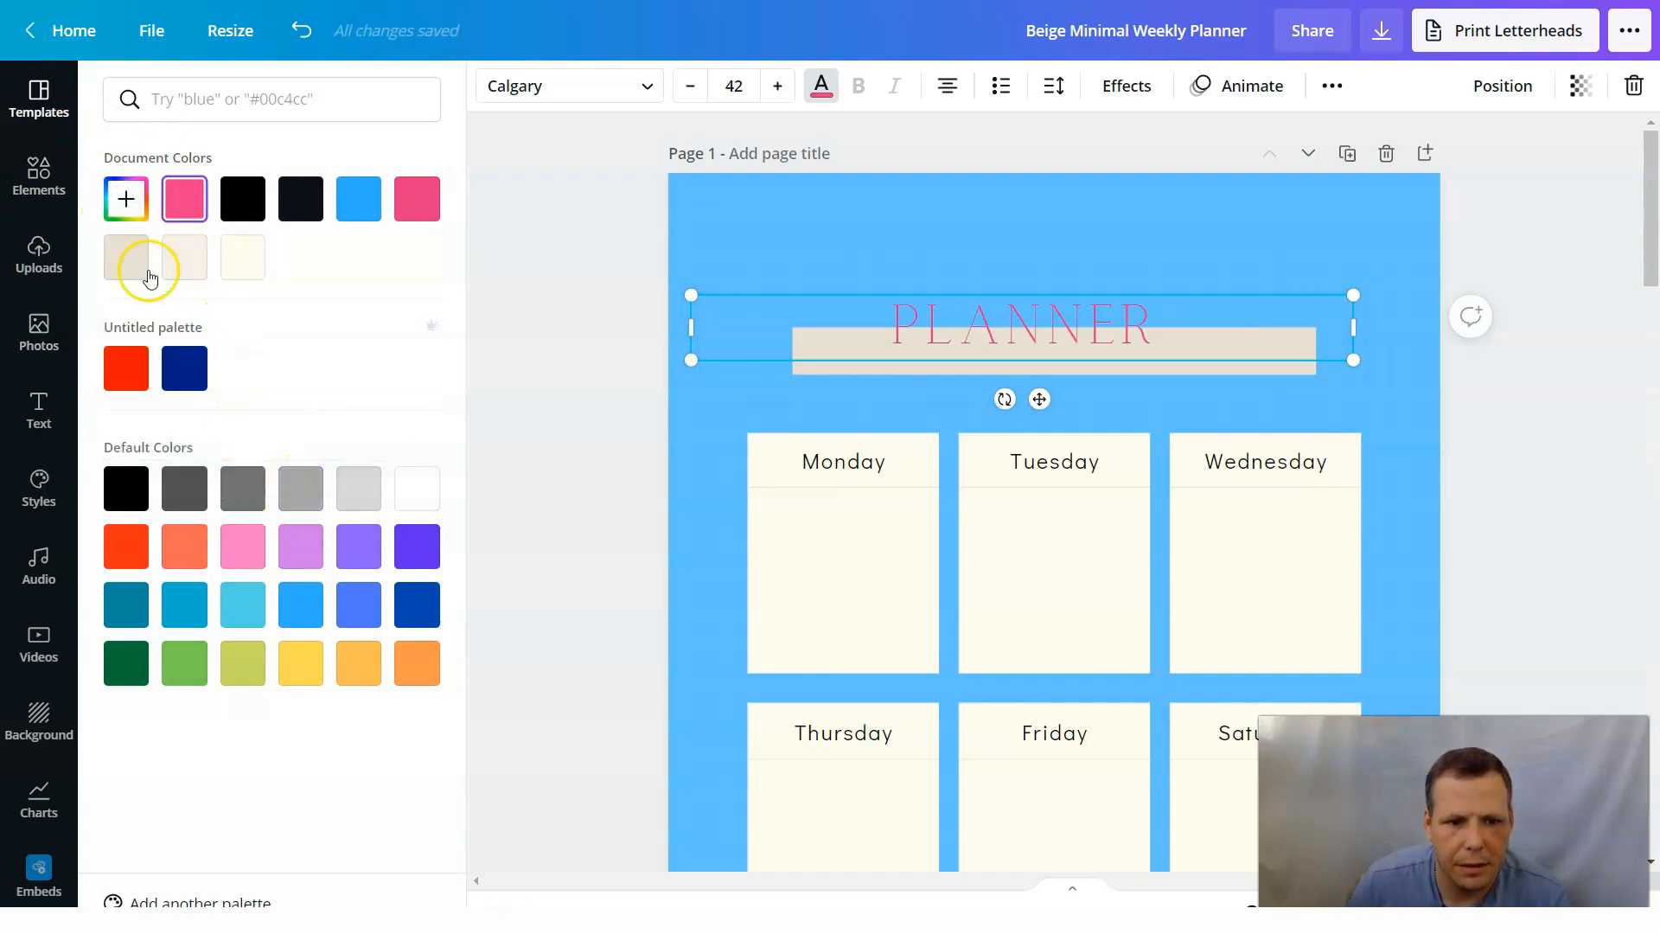
click(533, 577)
Add leading space before the page 1 title text to bring it closer to the center of the beige bar.
click(804, 314)
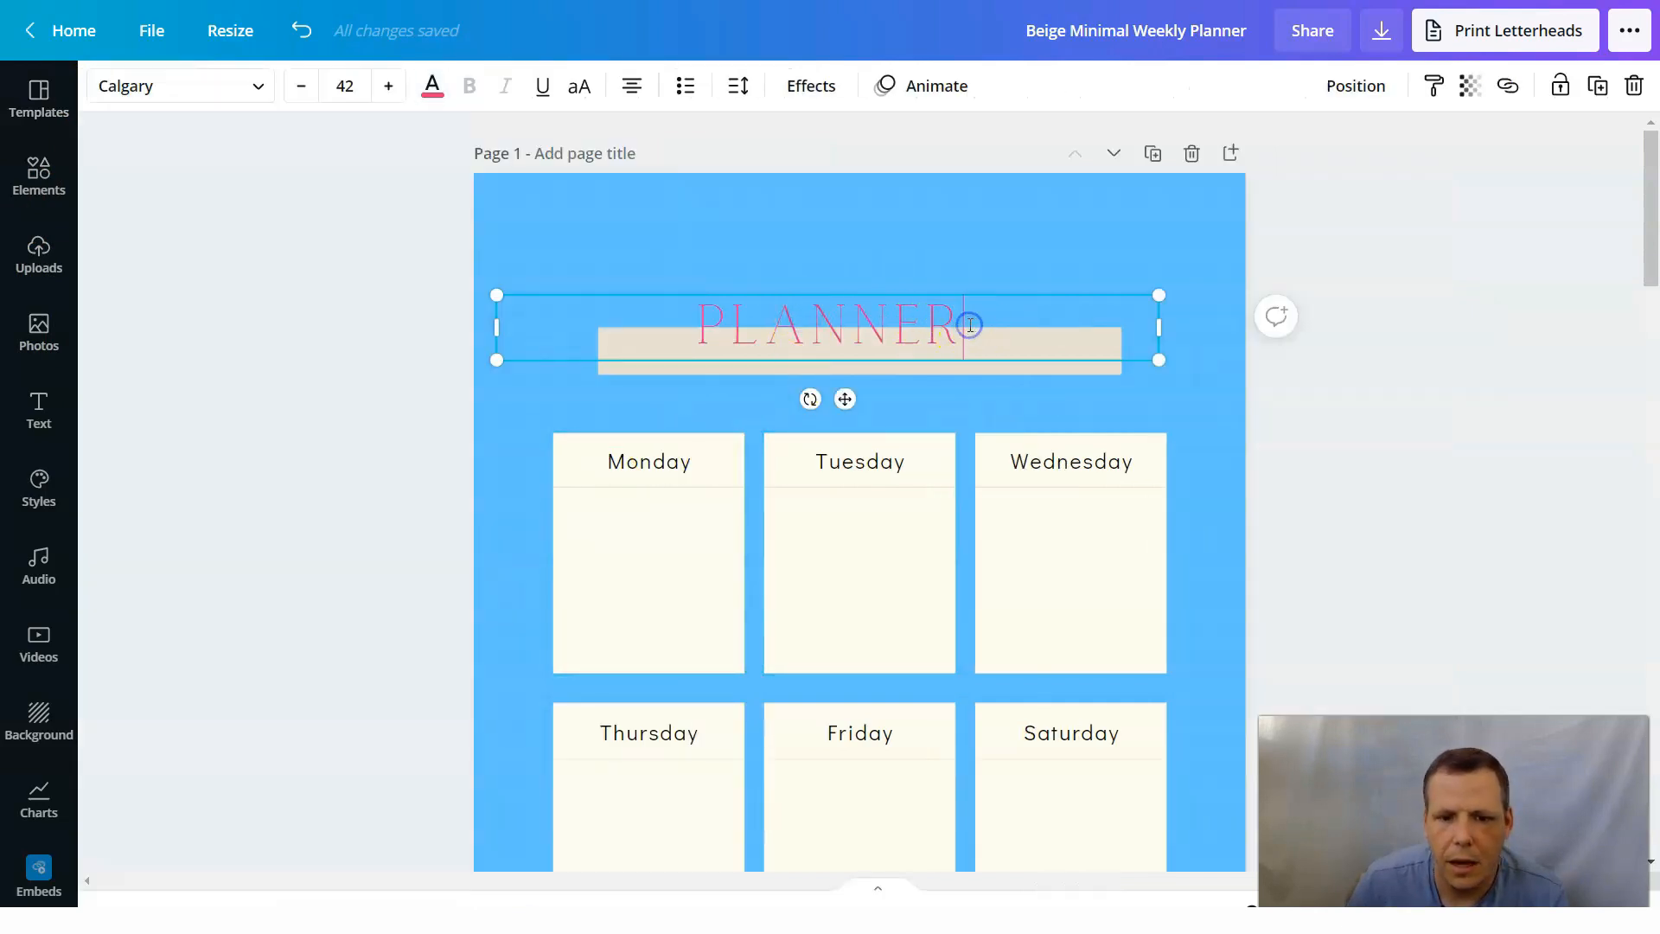
click(677, 322)
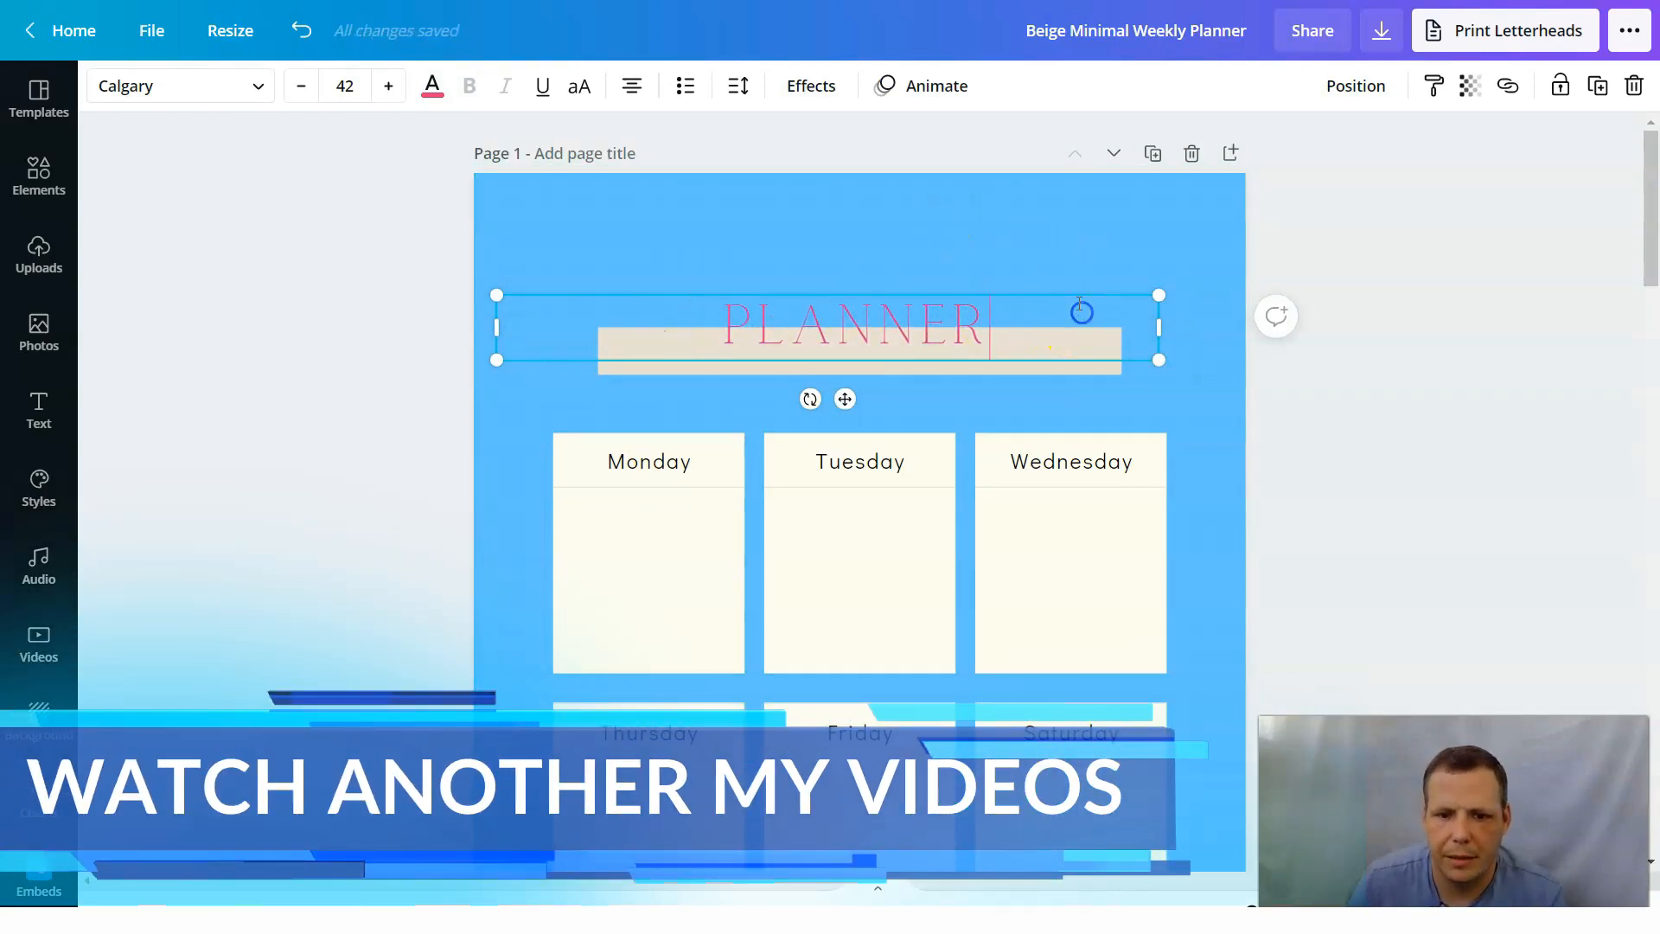
click(1041, 212)
click(1001, 363)
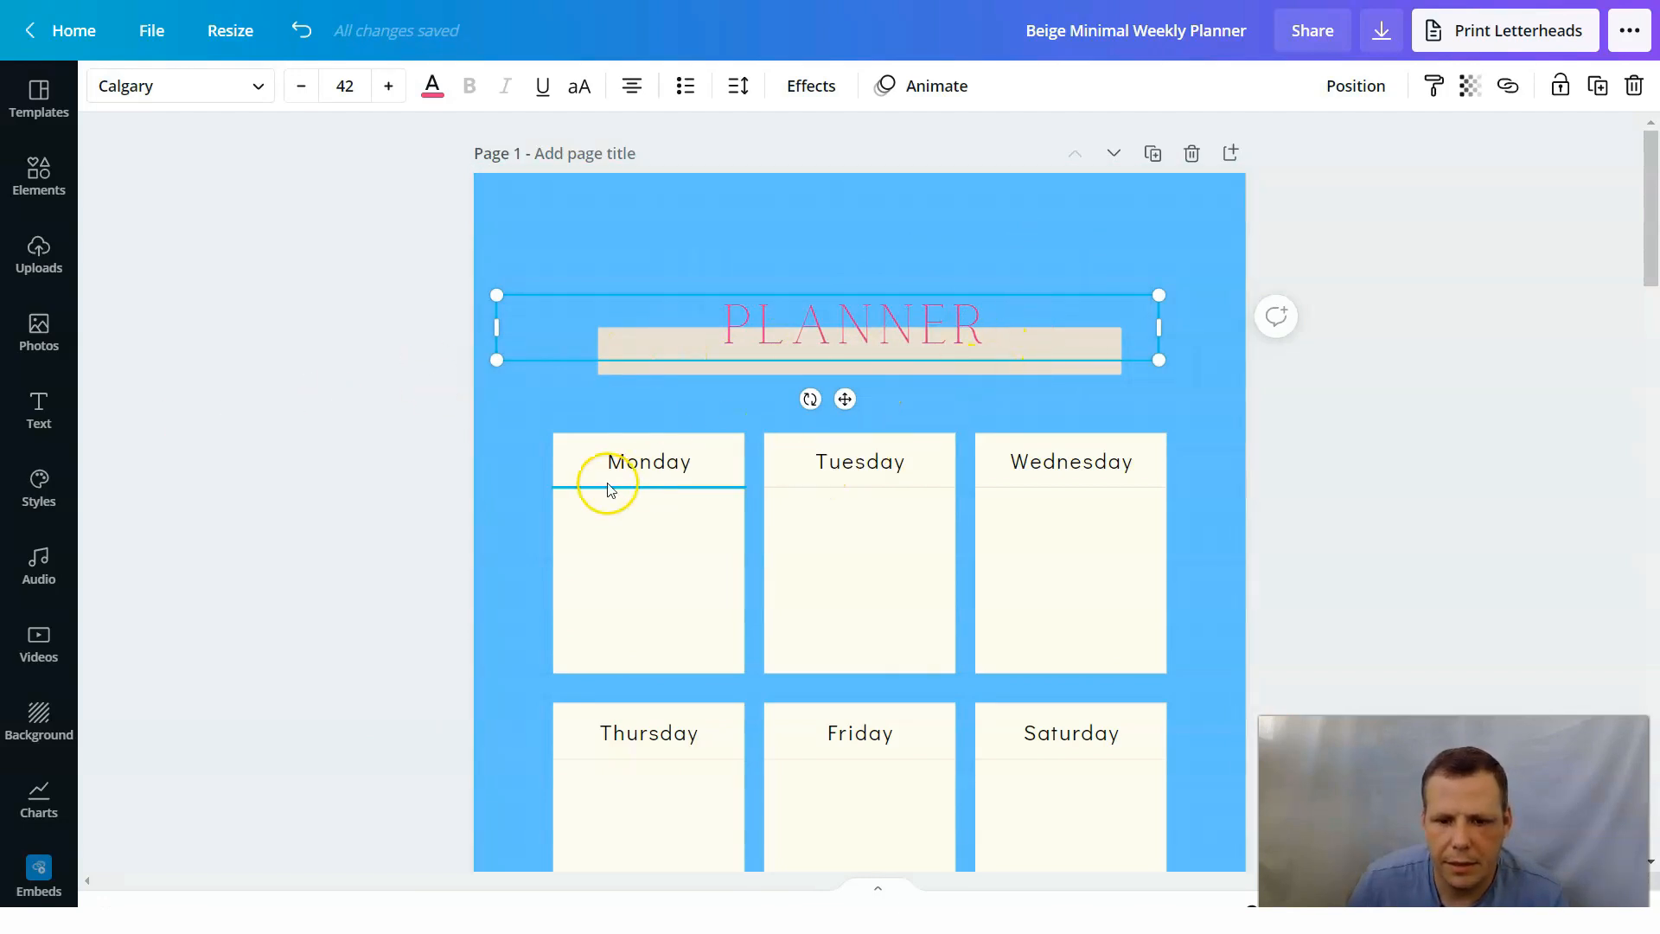
click(617, 460)
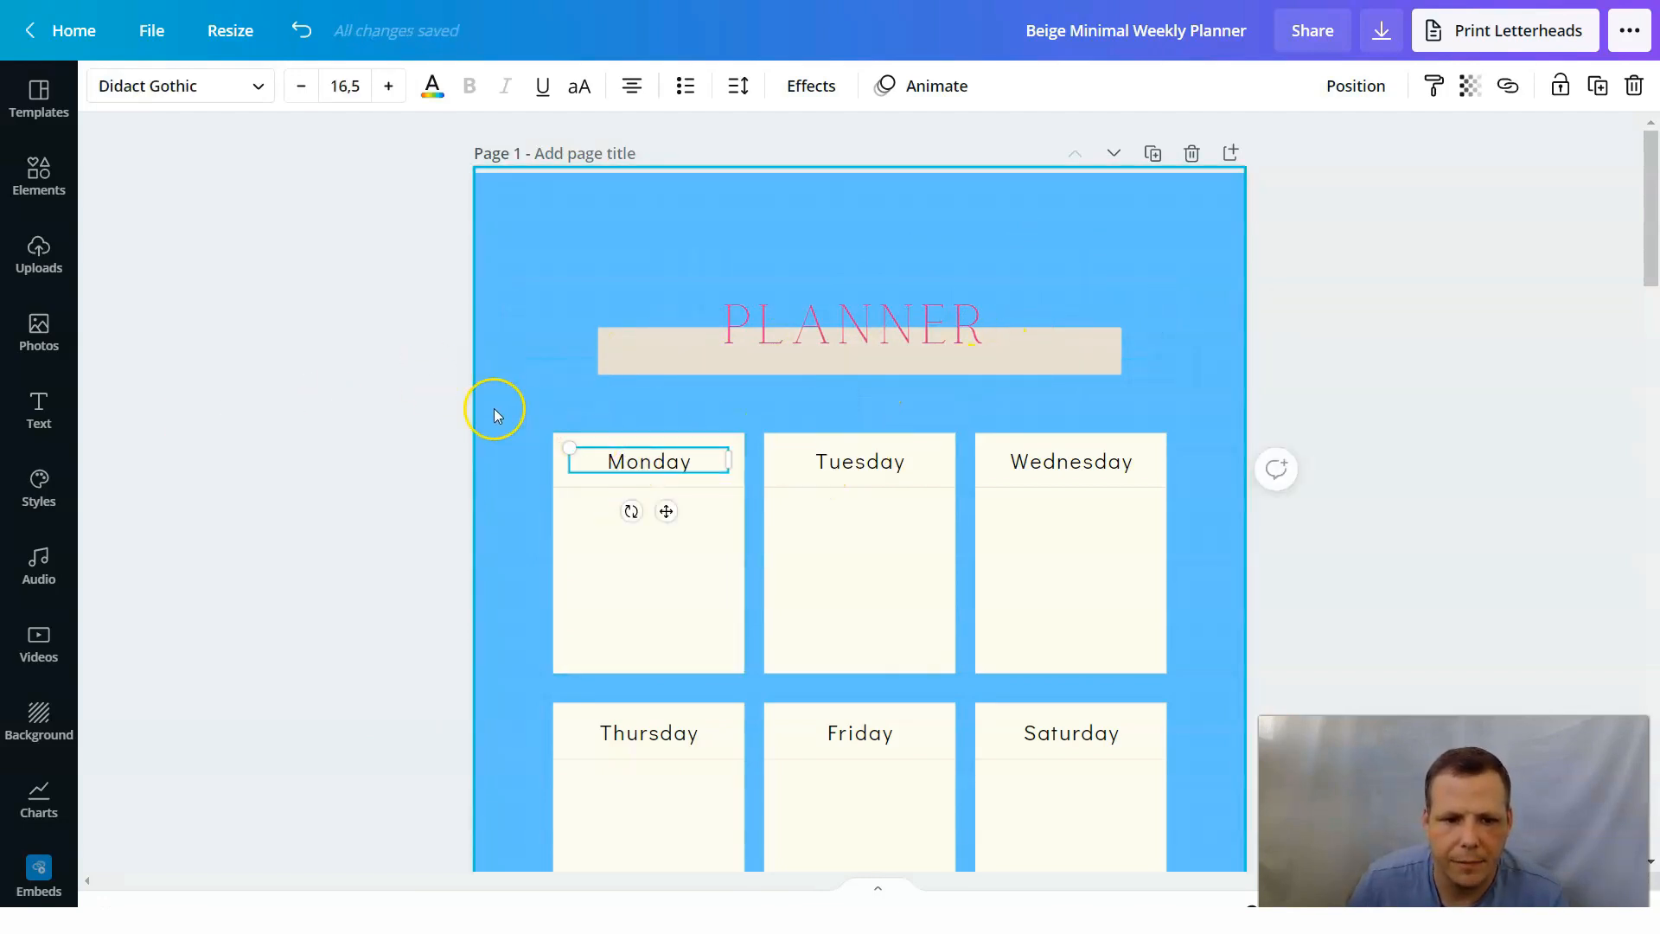
click(236, 98)
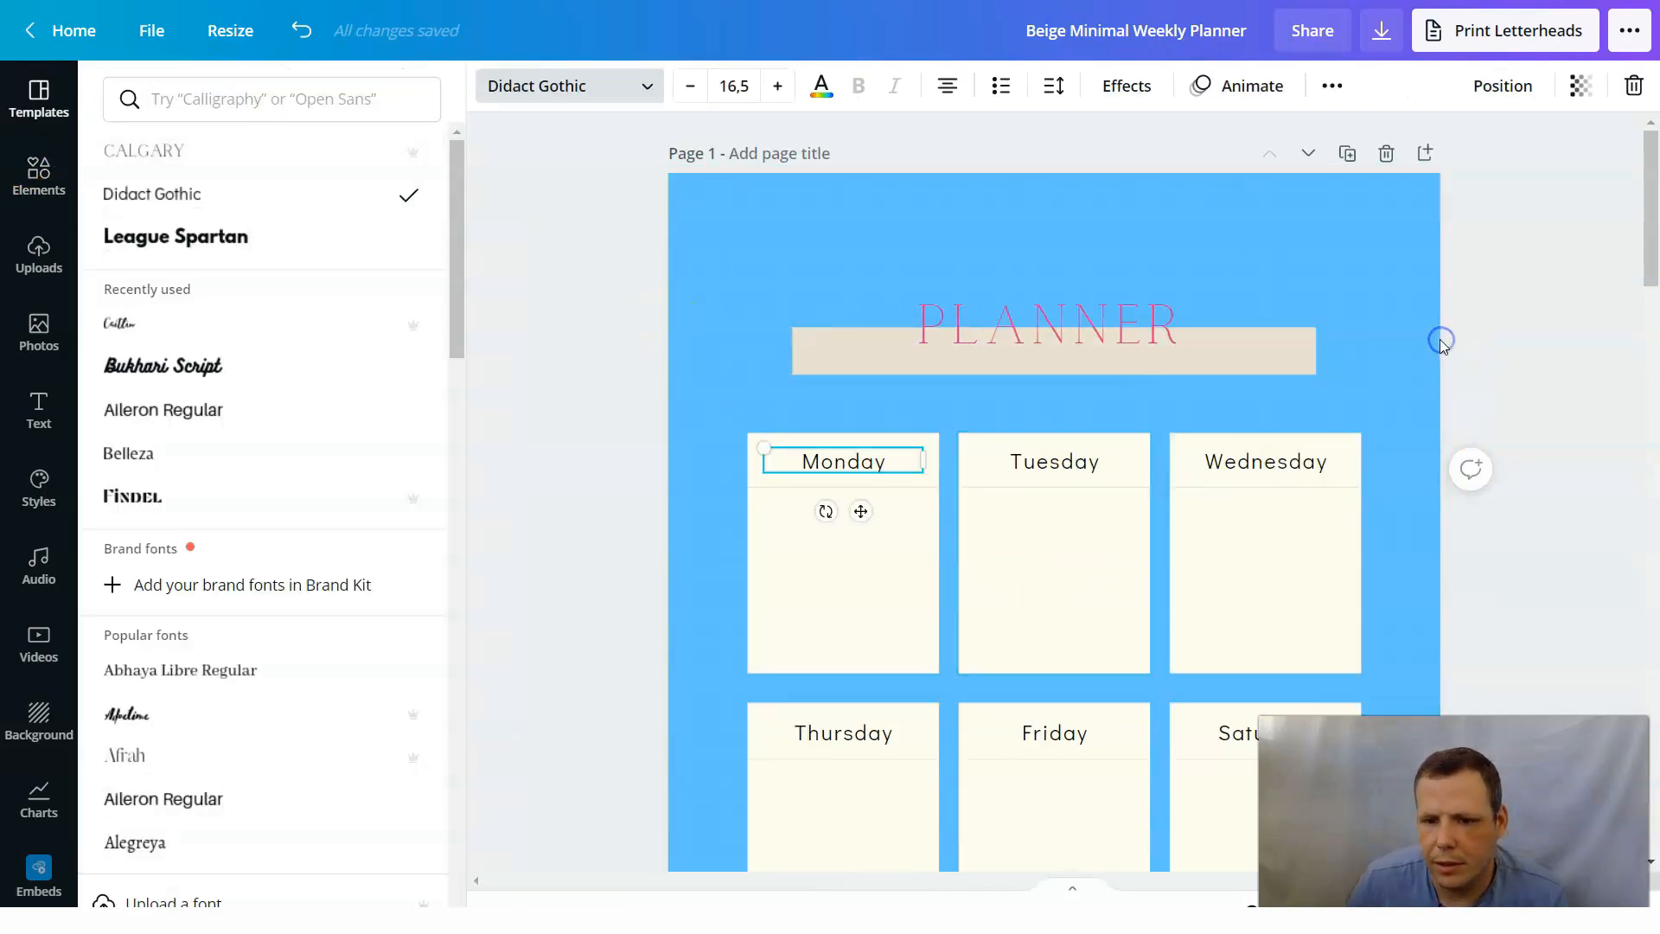
click(546, 378)
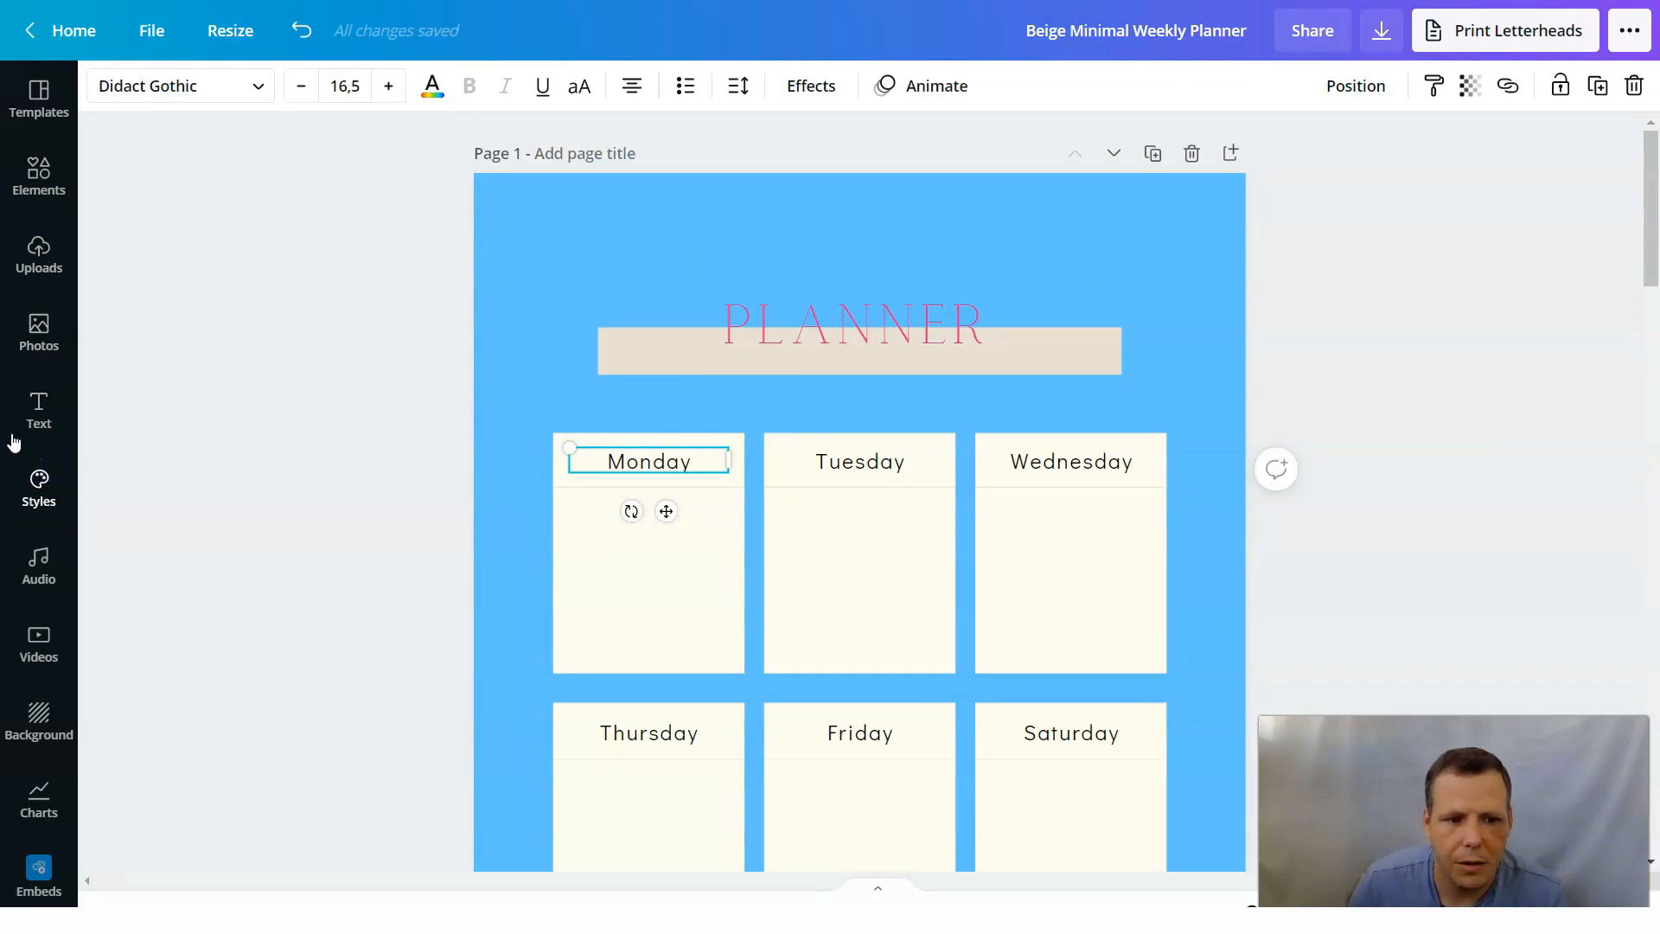
Open the Brand Kit page from the font styles and delete the first of the two duplicate logos, biologo.png.
click(34, 476)
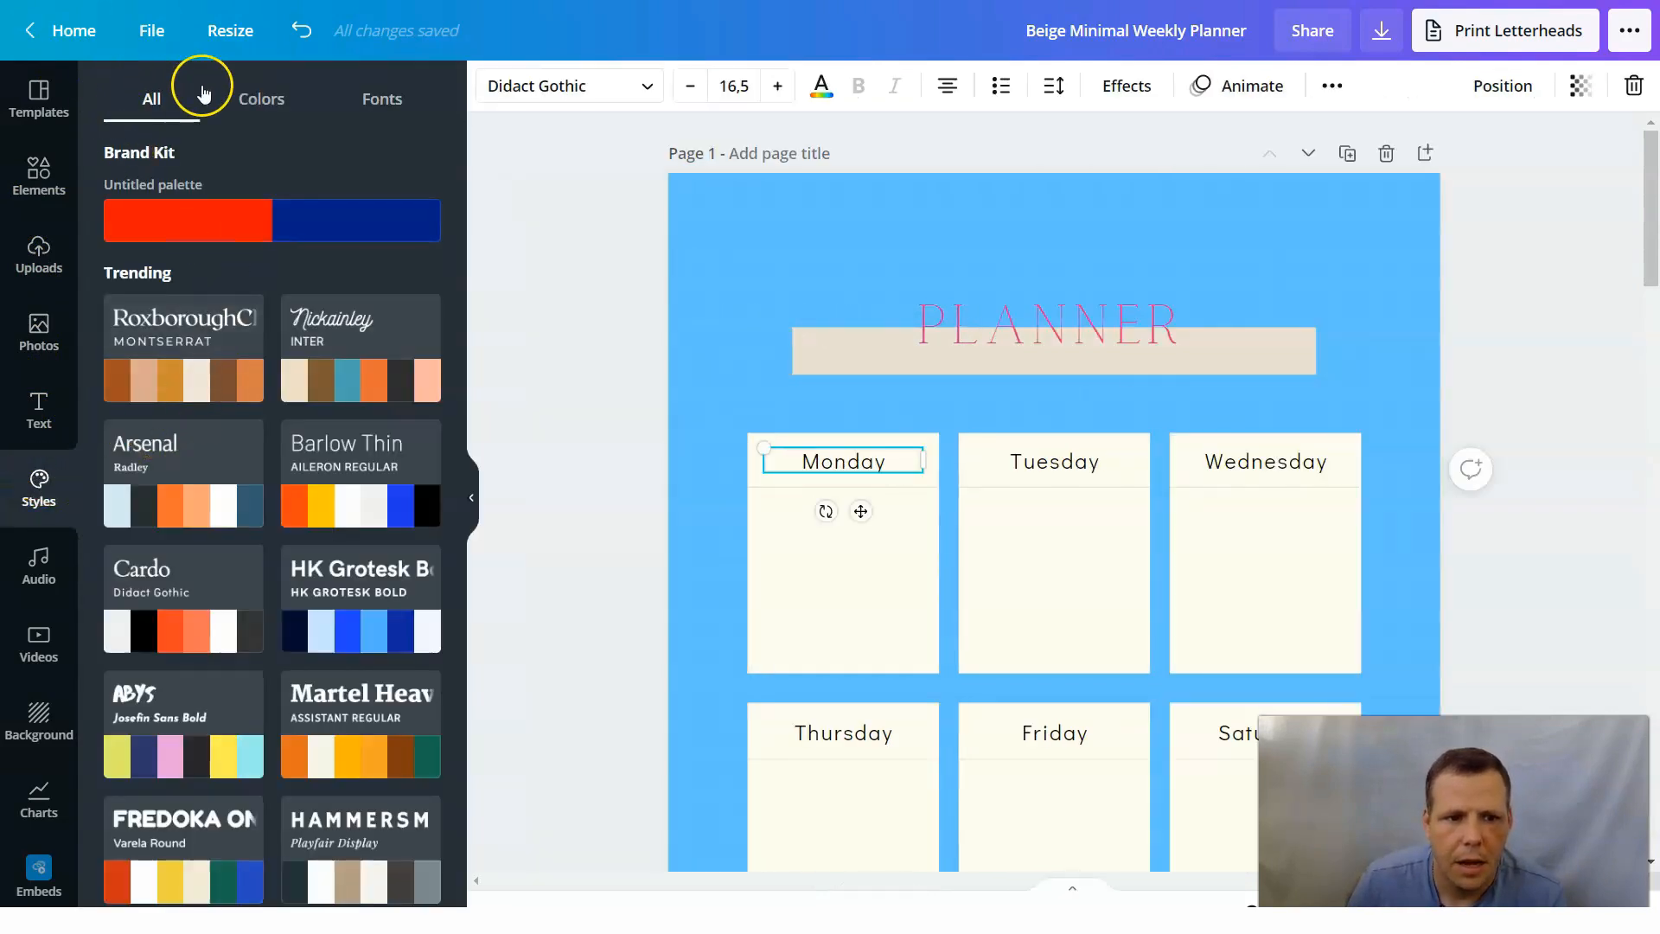
click(382, 102)
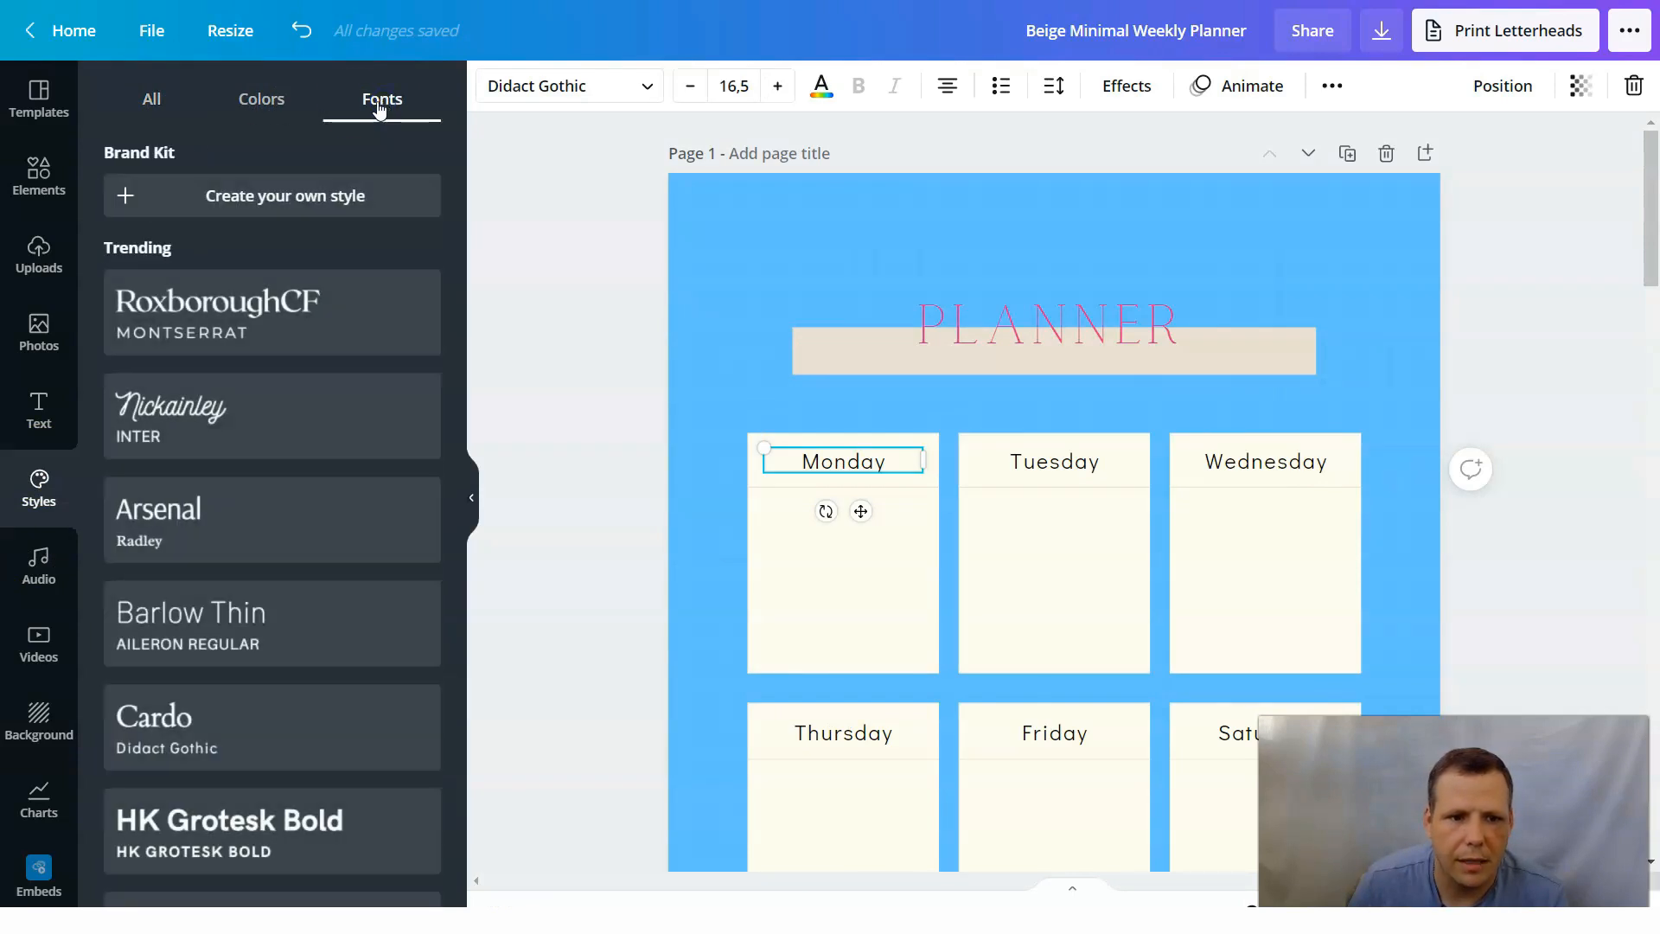
click(261, 191)
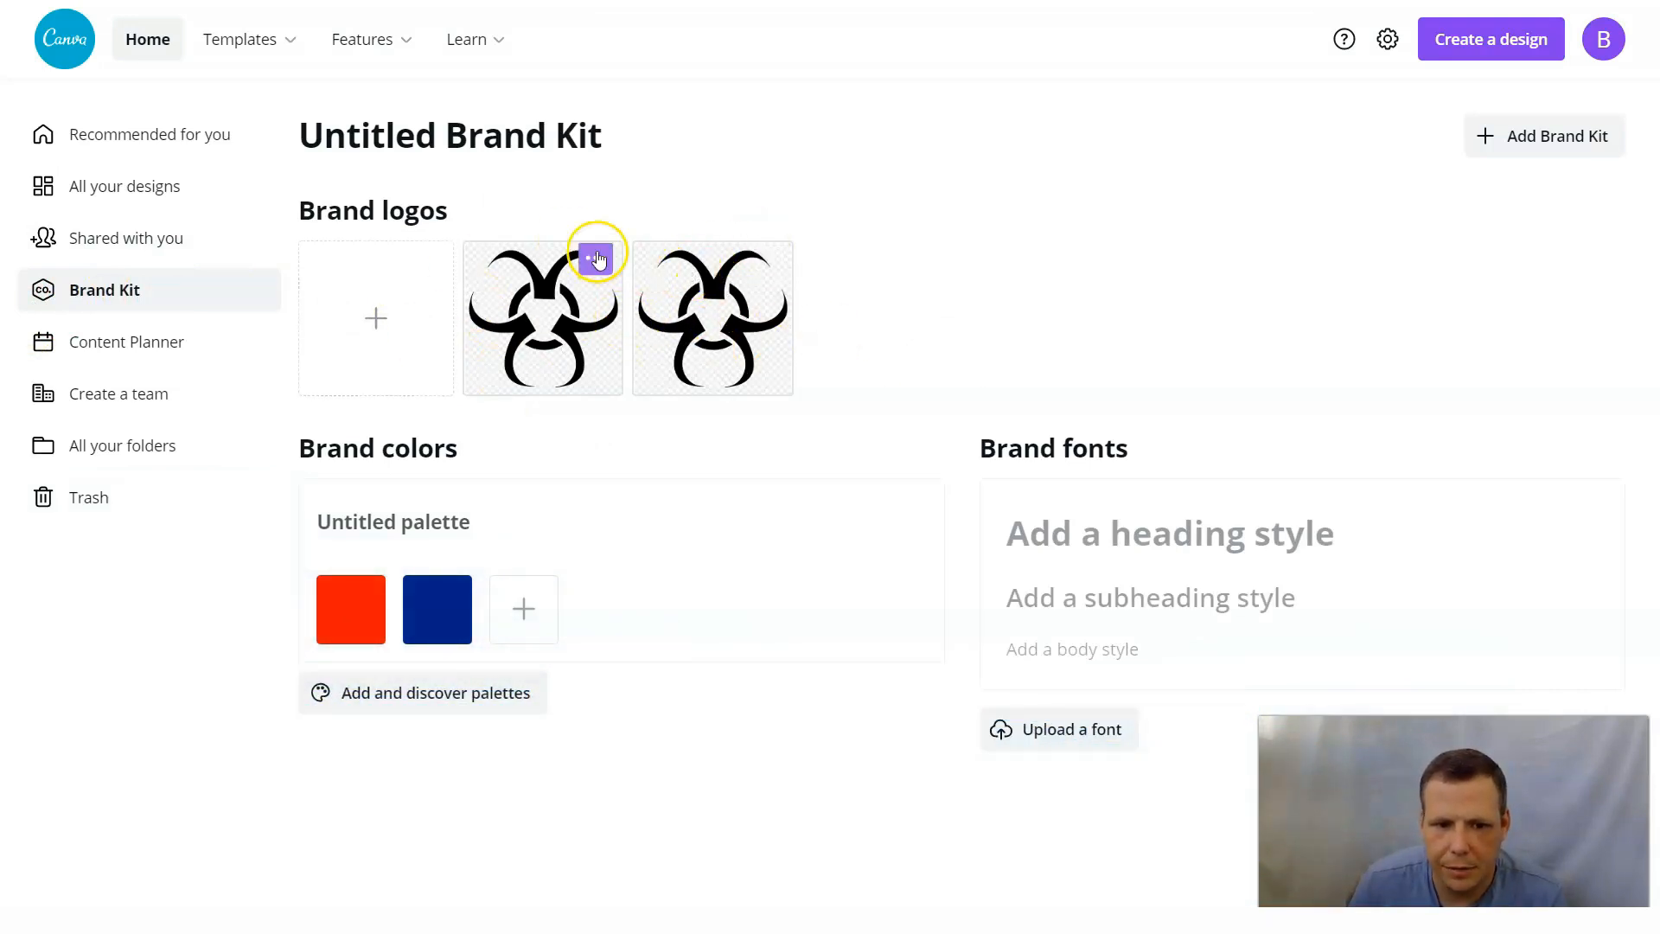
click(596, 256)
click(662, 465)
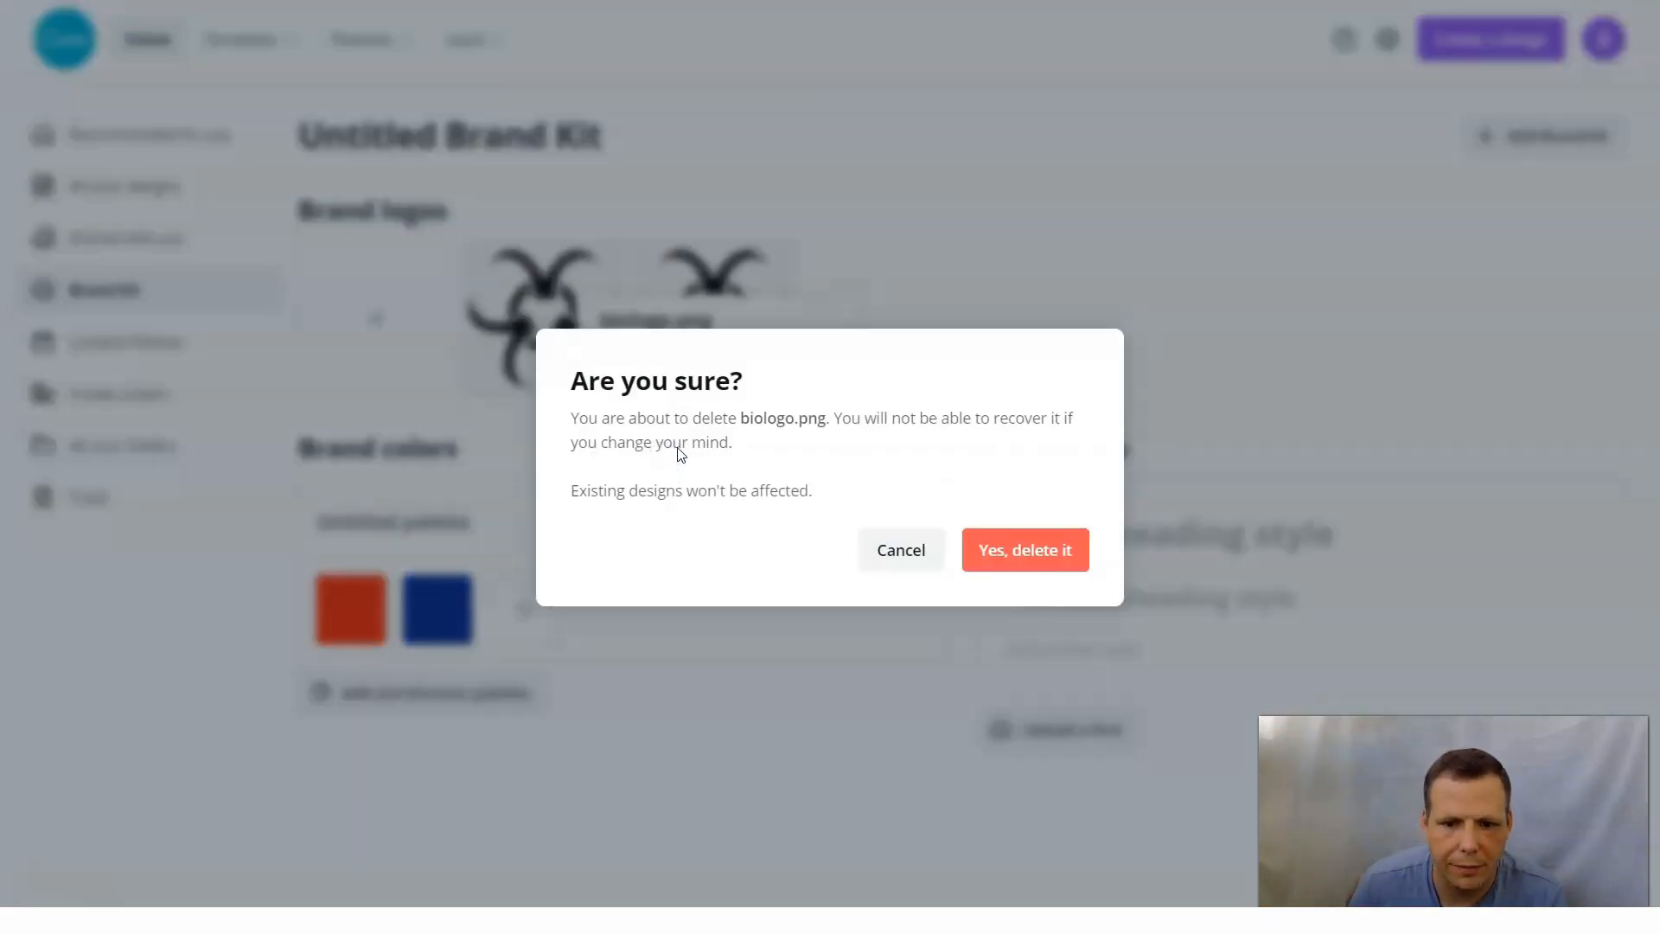
click(1008, 555)
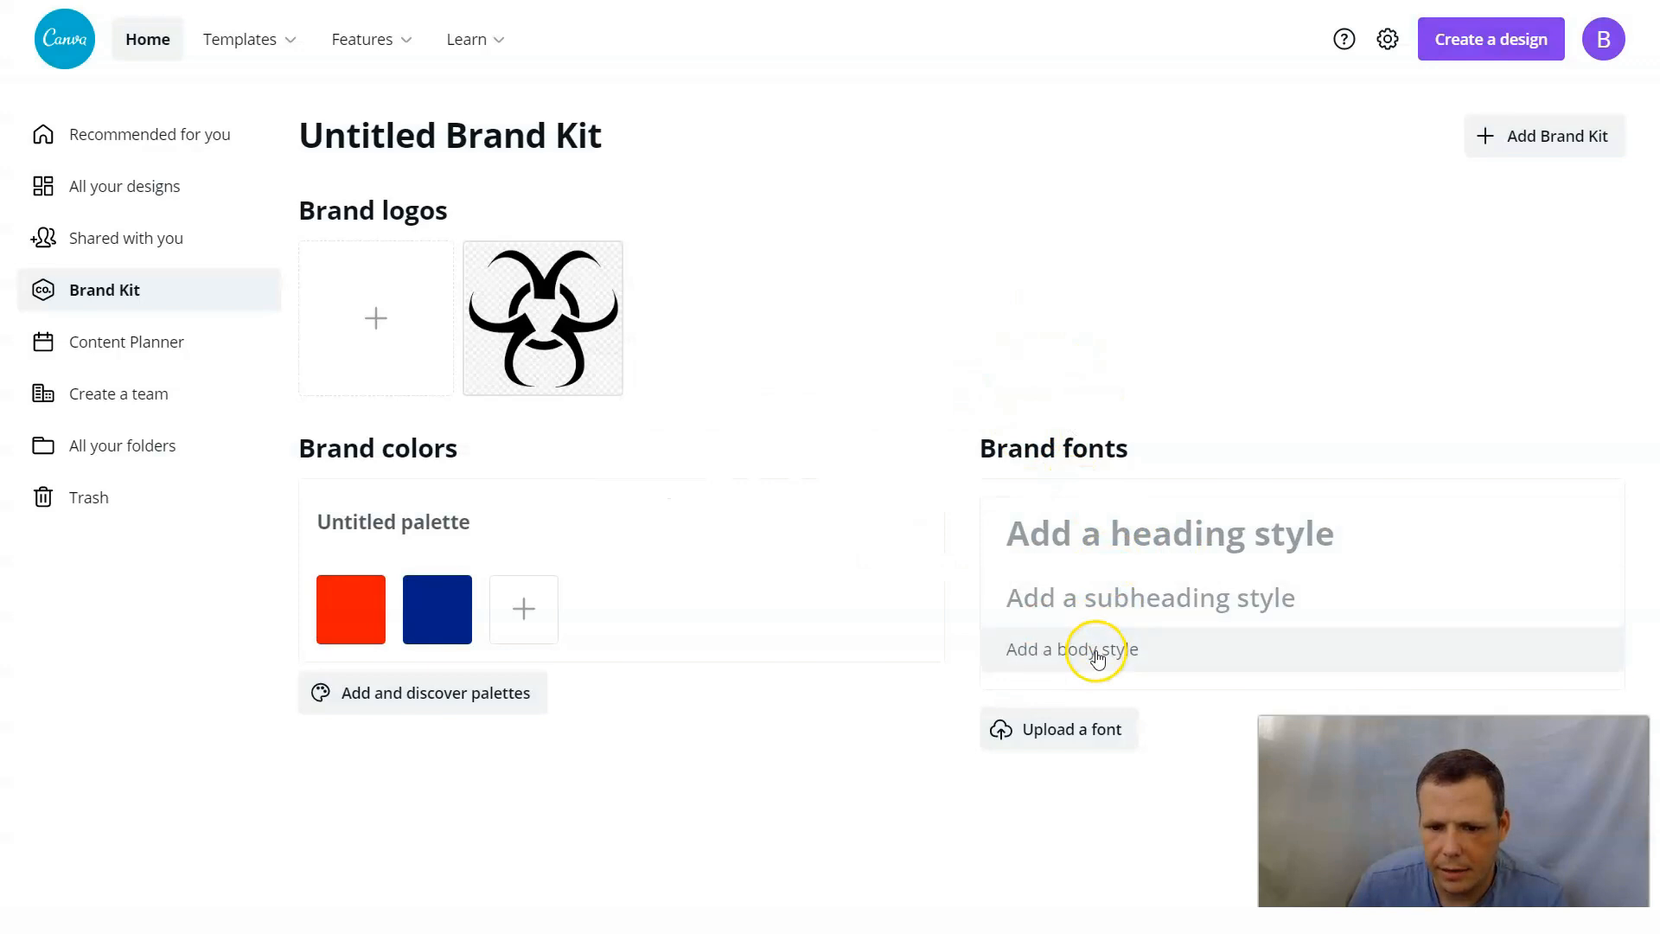
Set the Brand Kit's heading, subheading and body fonts all to Calgary.
click(1122, 548)
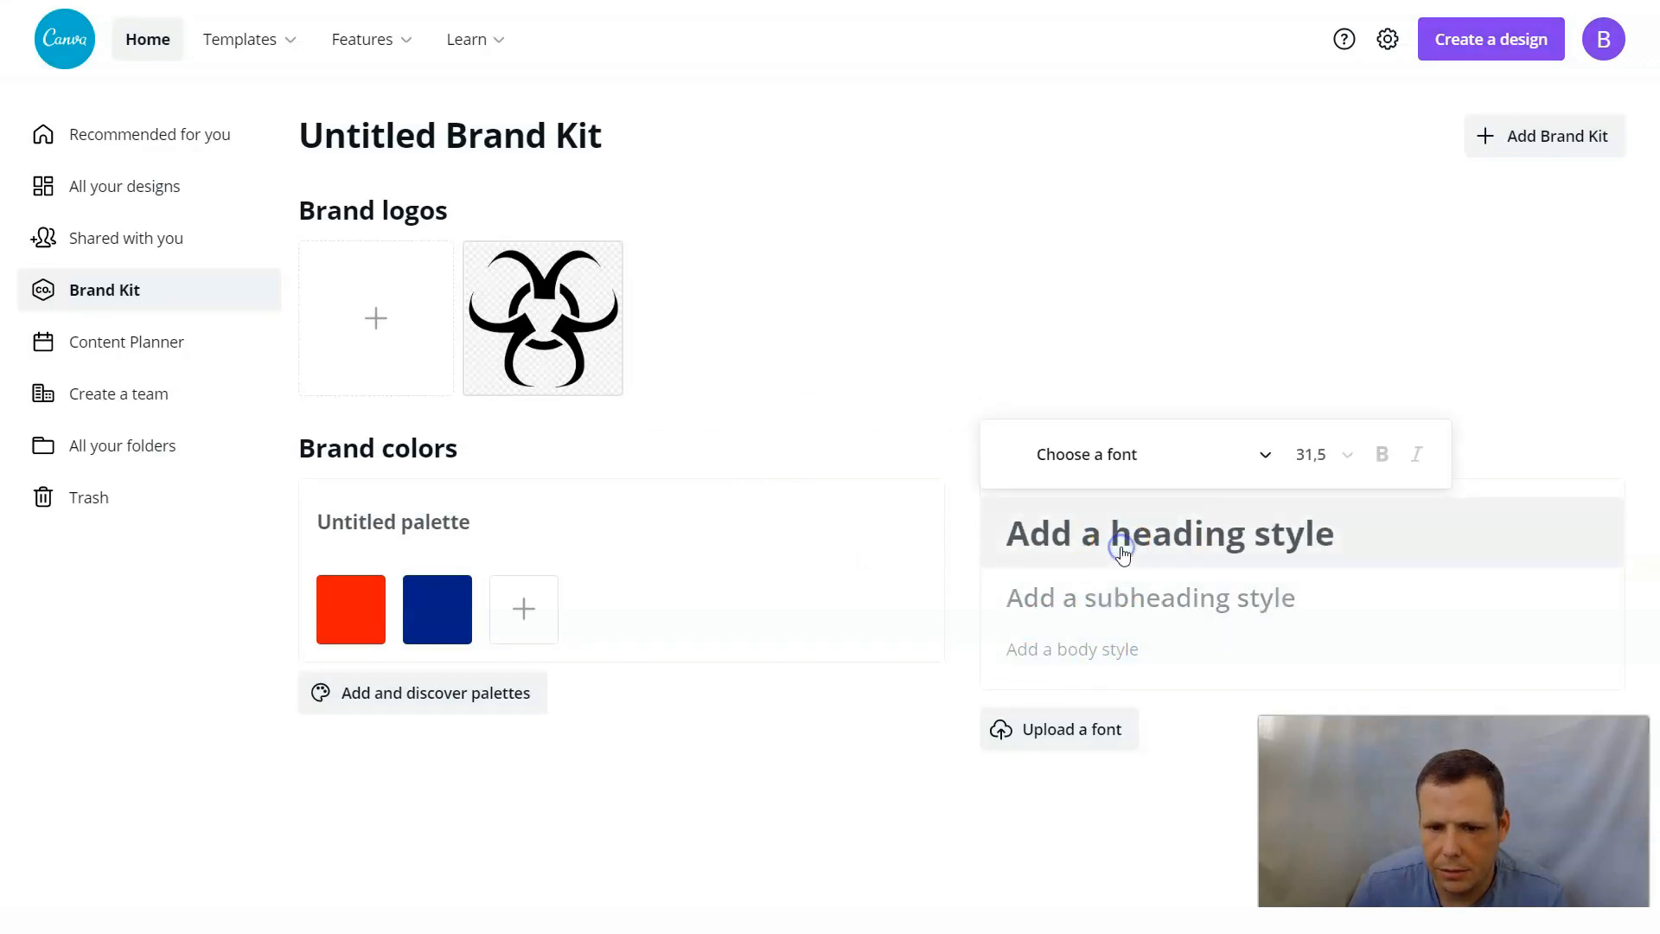
click(1239, 450)
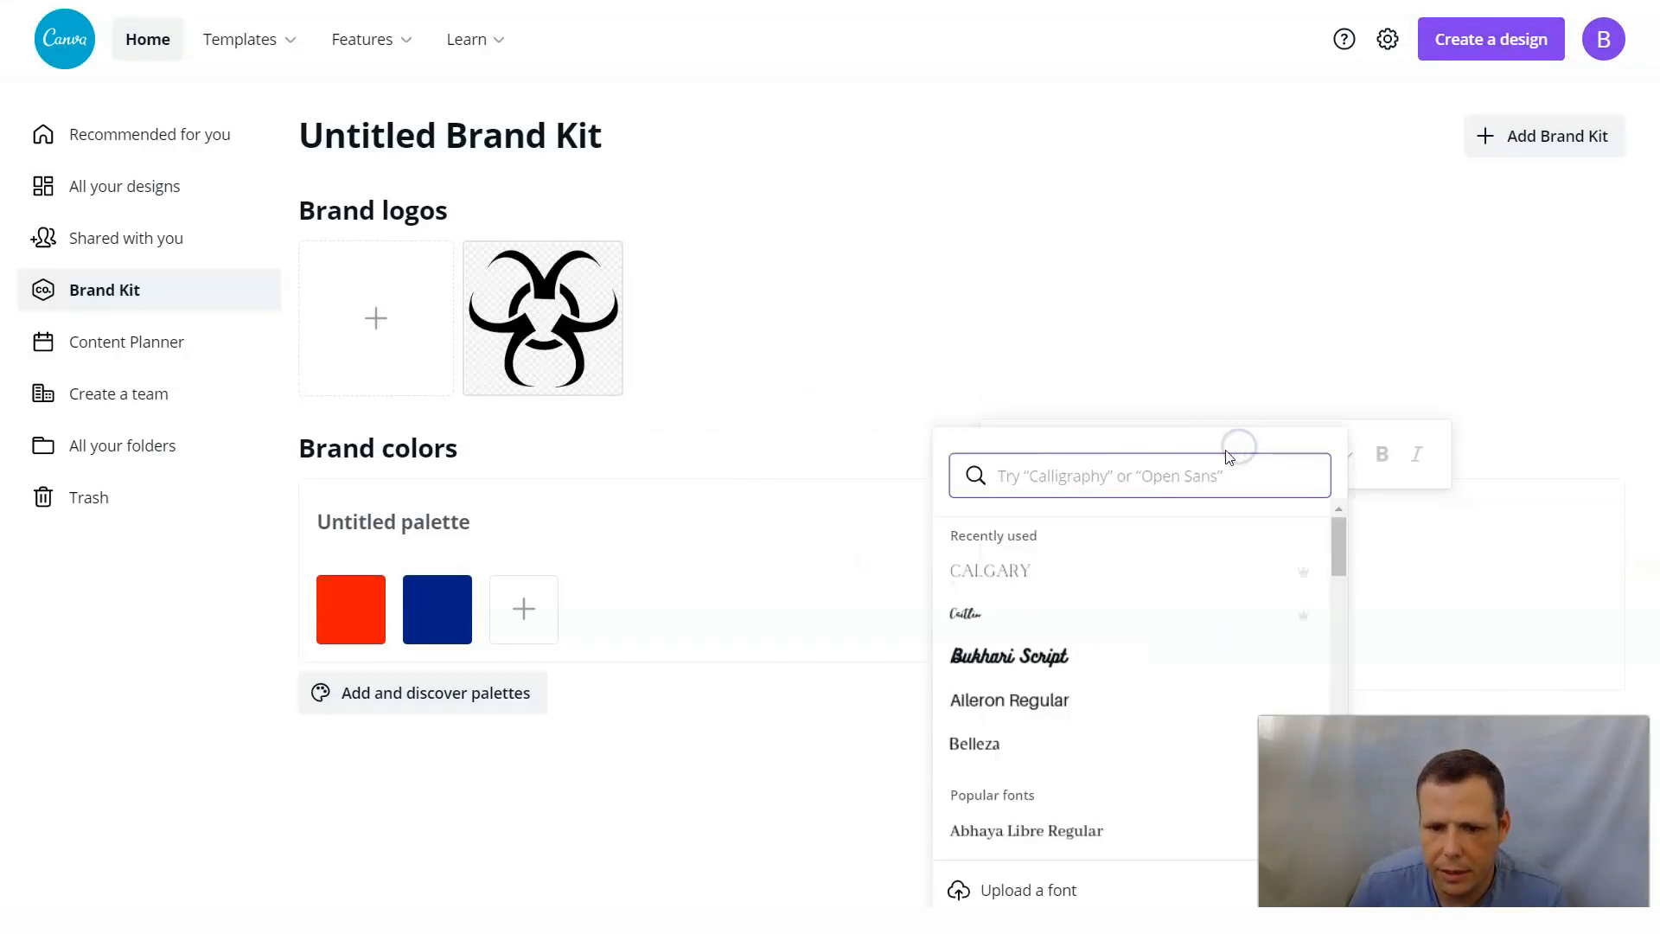
click(1001, 573)
click(1161, 593)
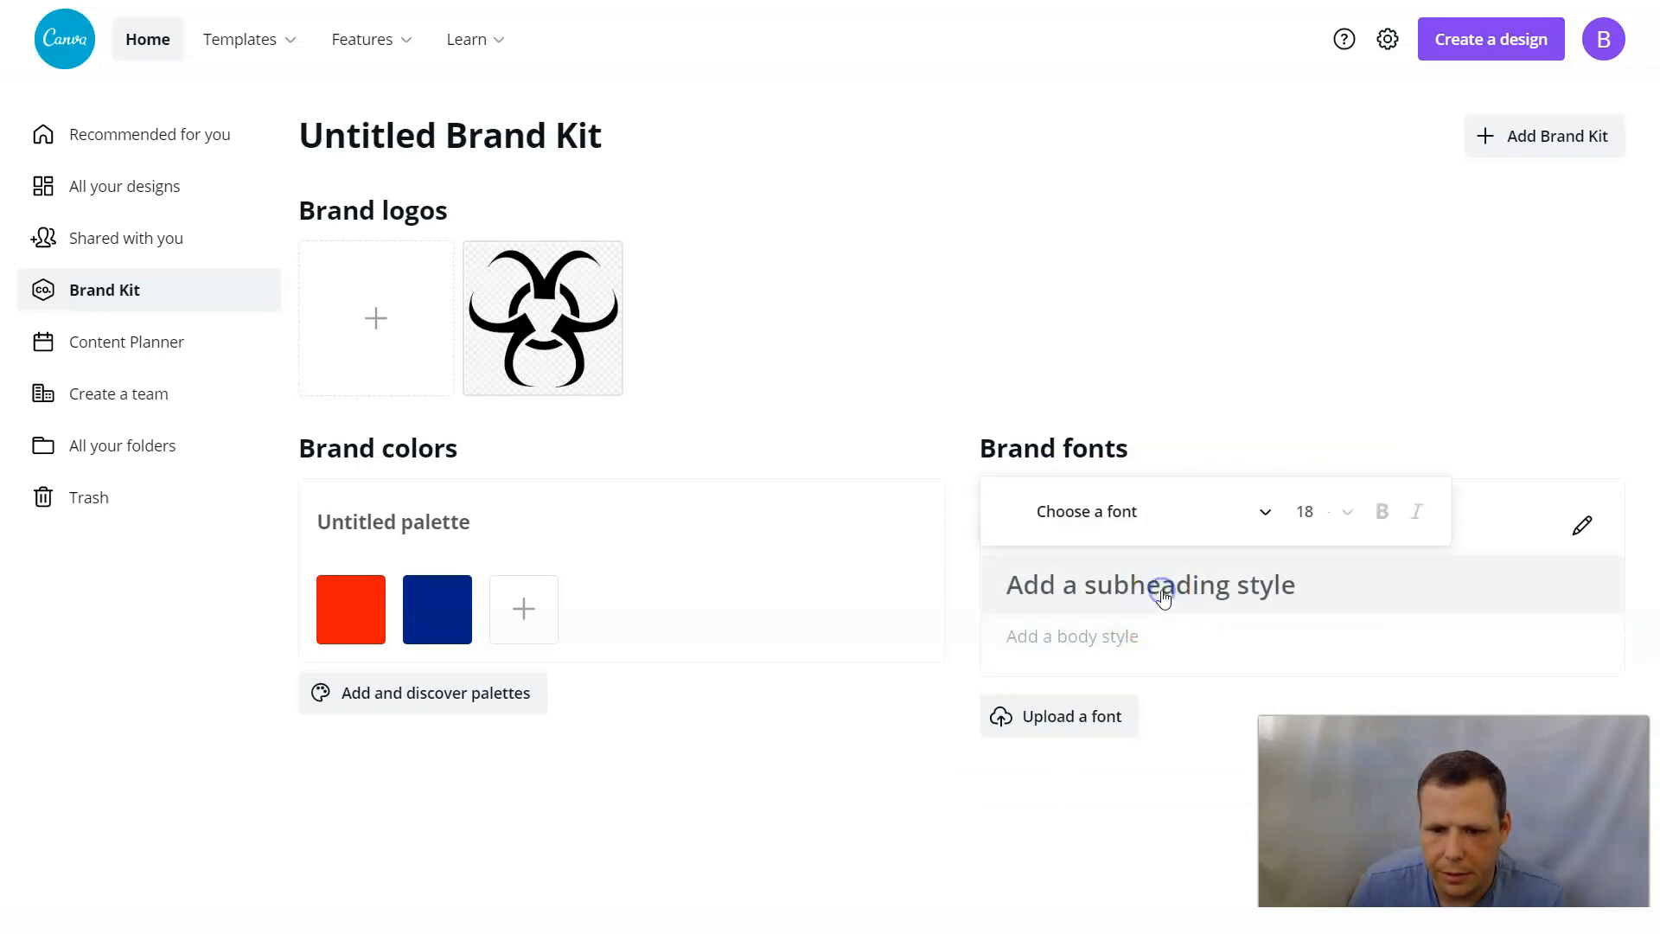
click(1204, 518)
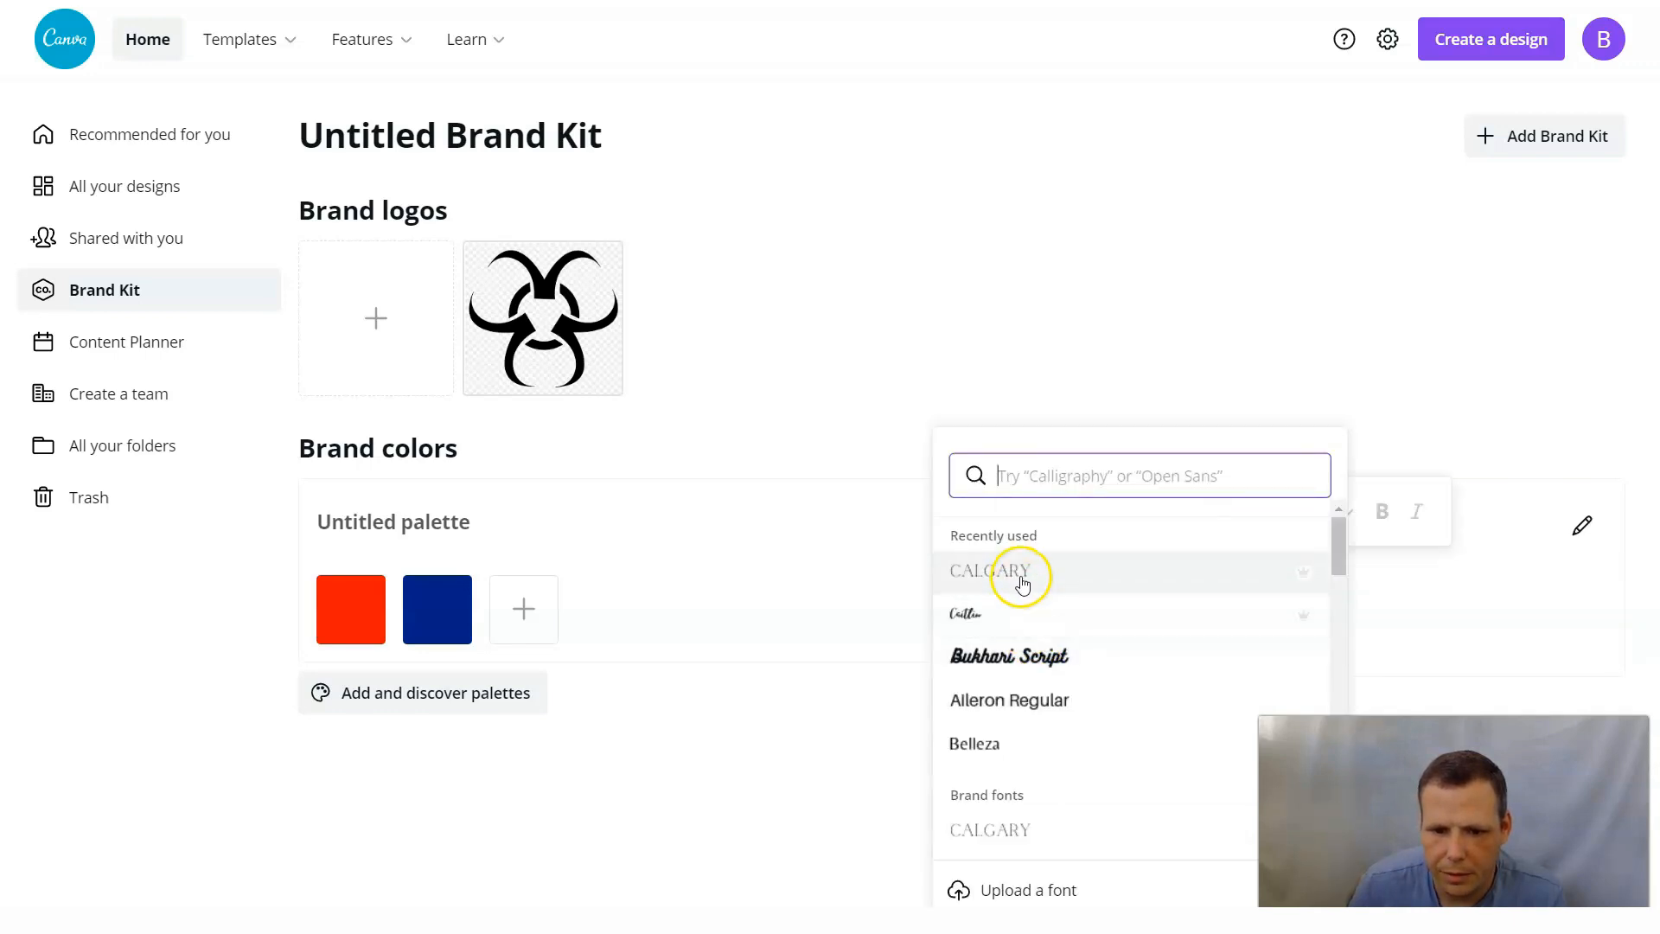
click(1022, 575)
click(1159, 630)
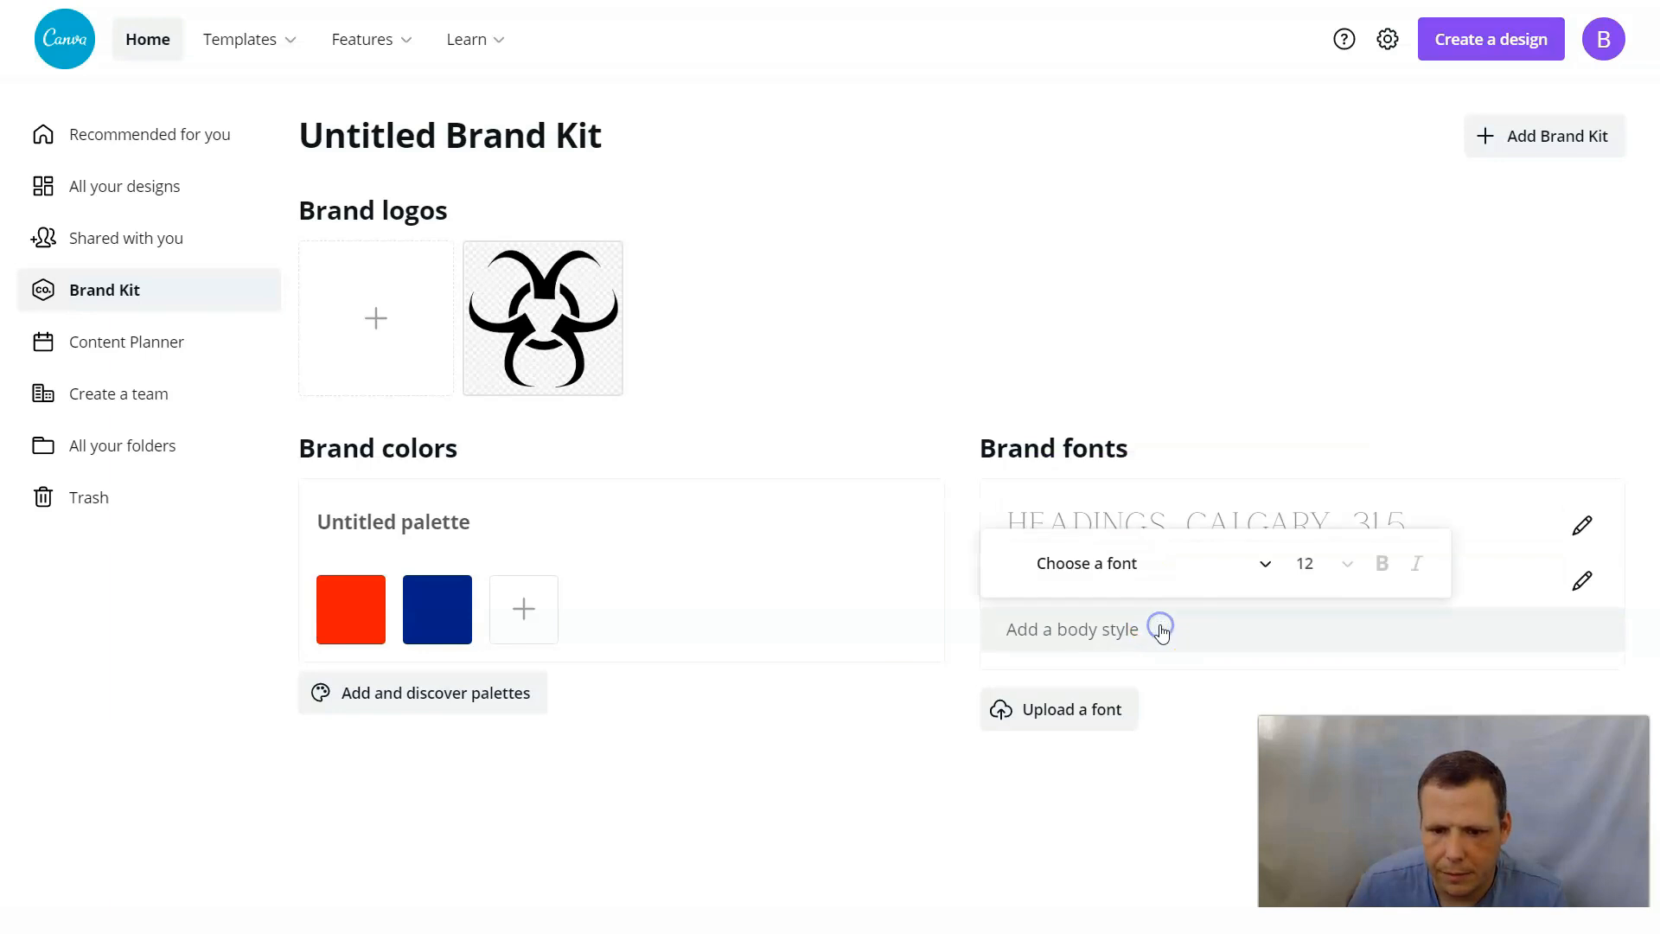
click(1109, 585)
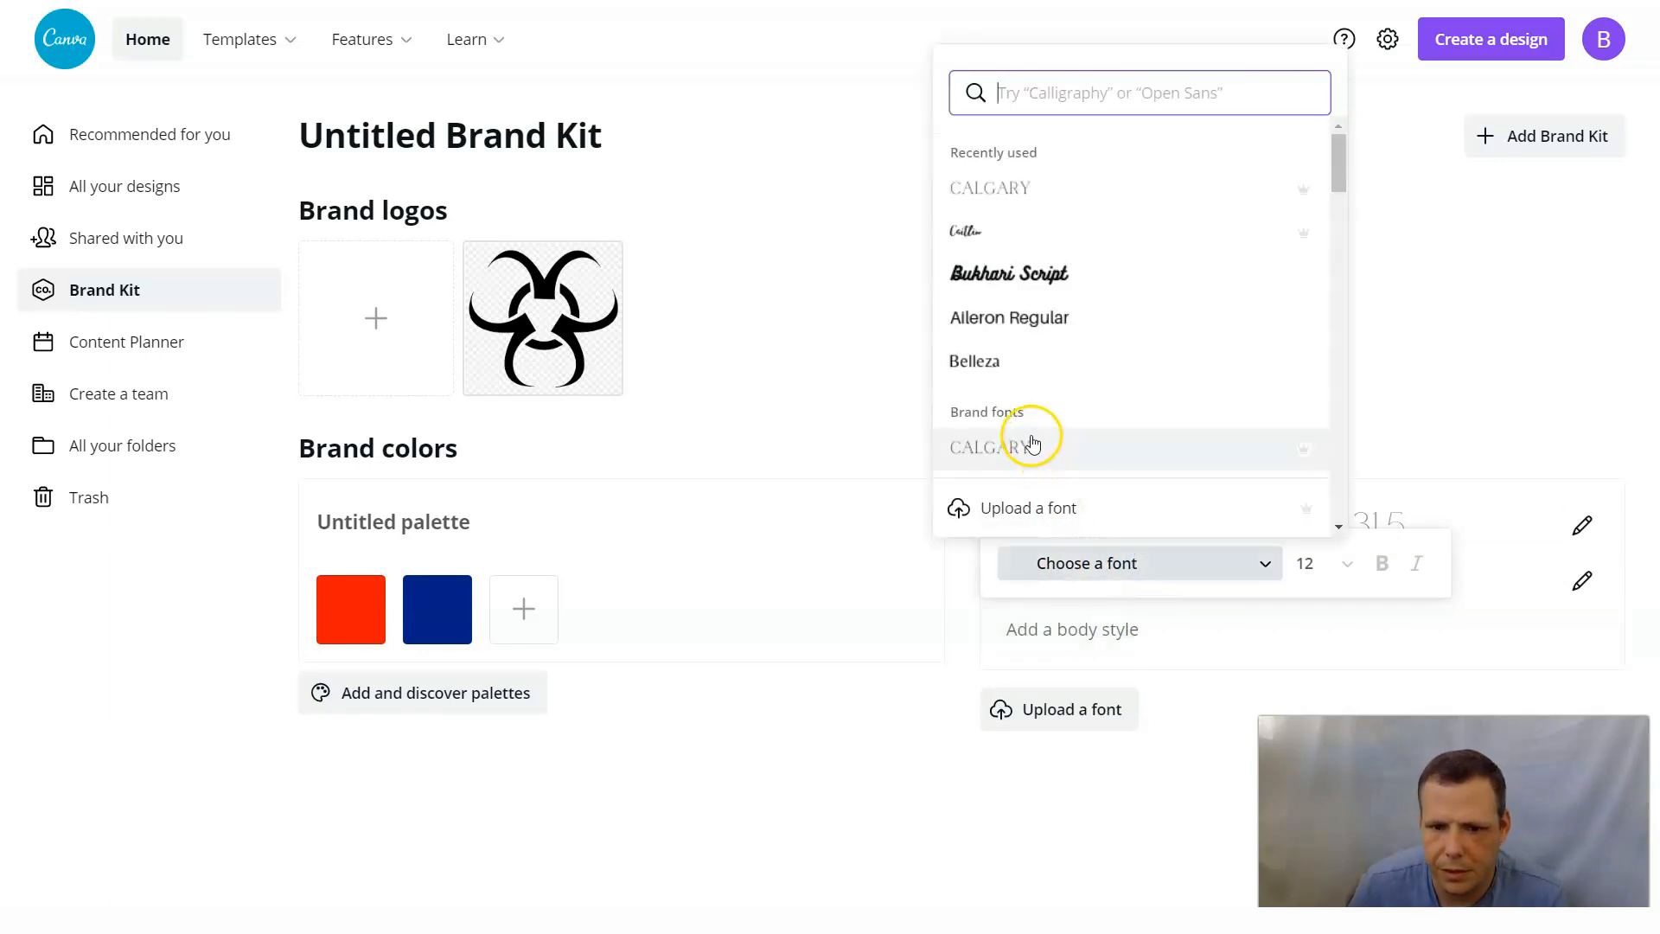
click(1033, 441)
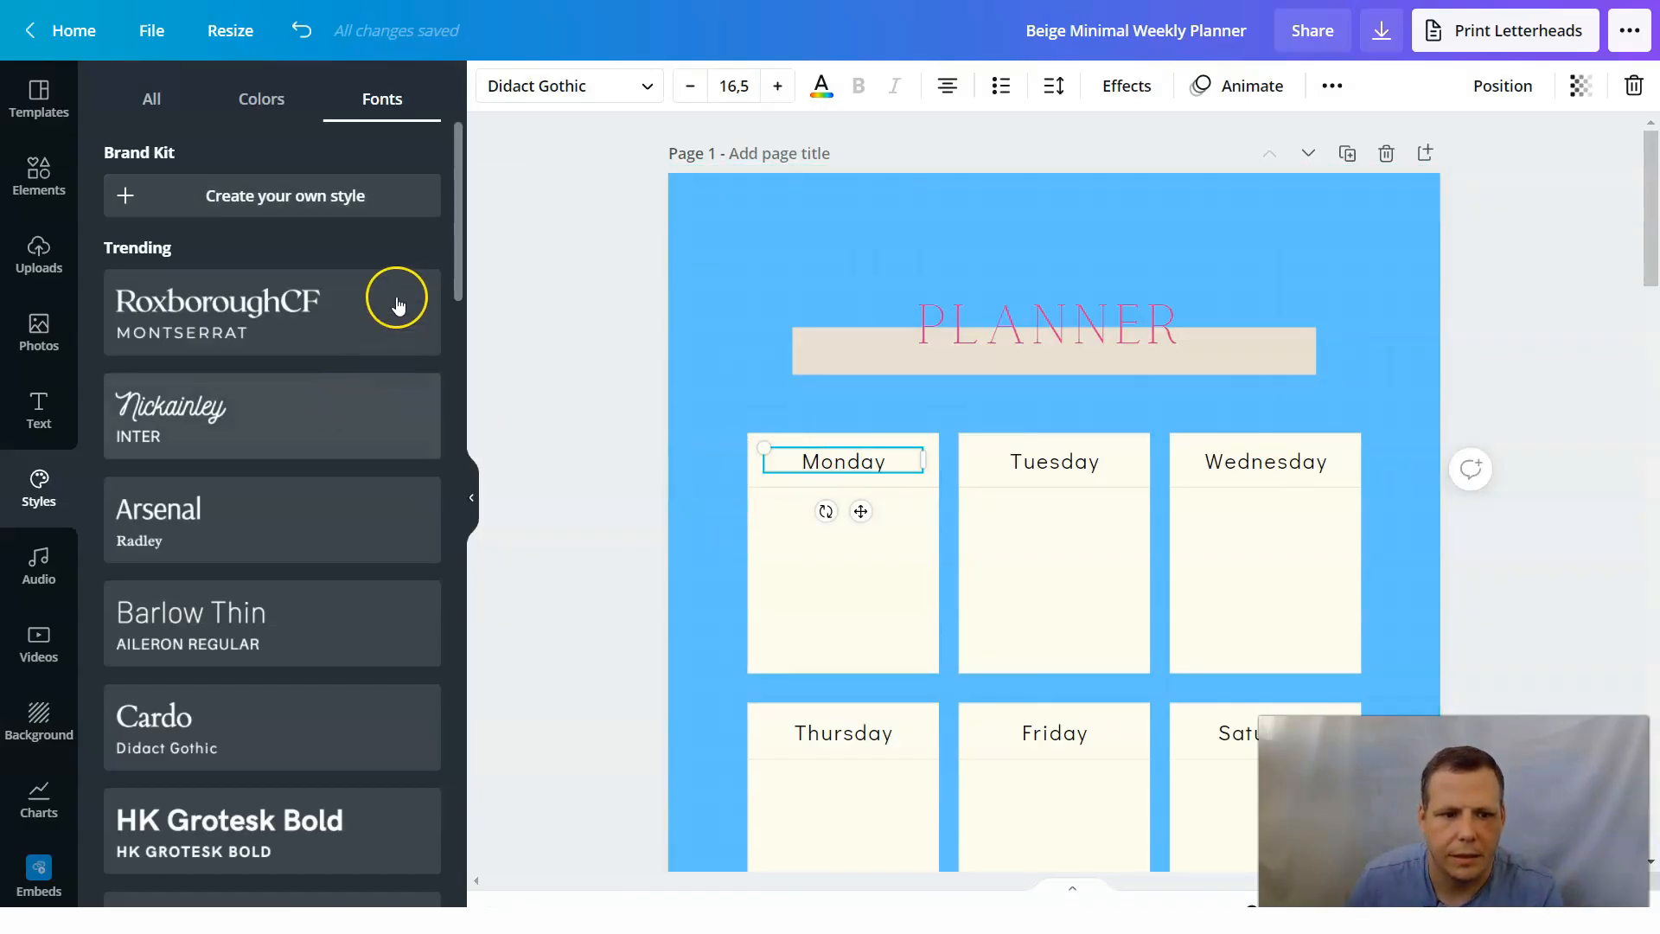
Start creating a custom font style and add a new Brand Kit named CALI.
click(151, 99)
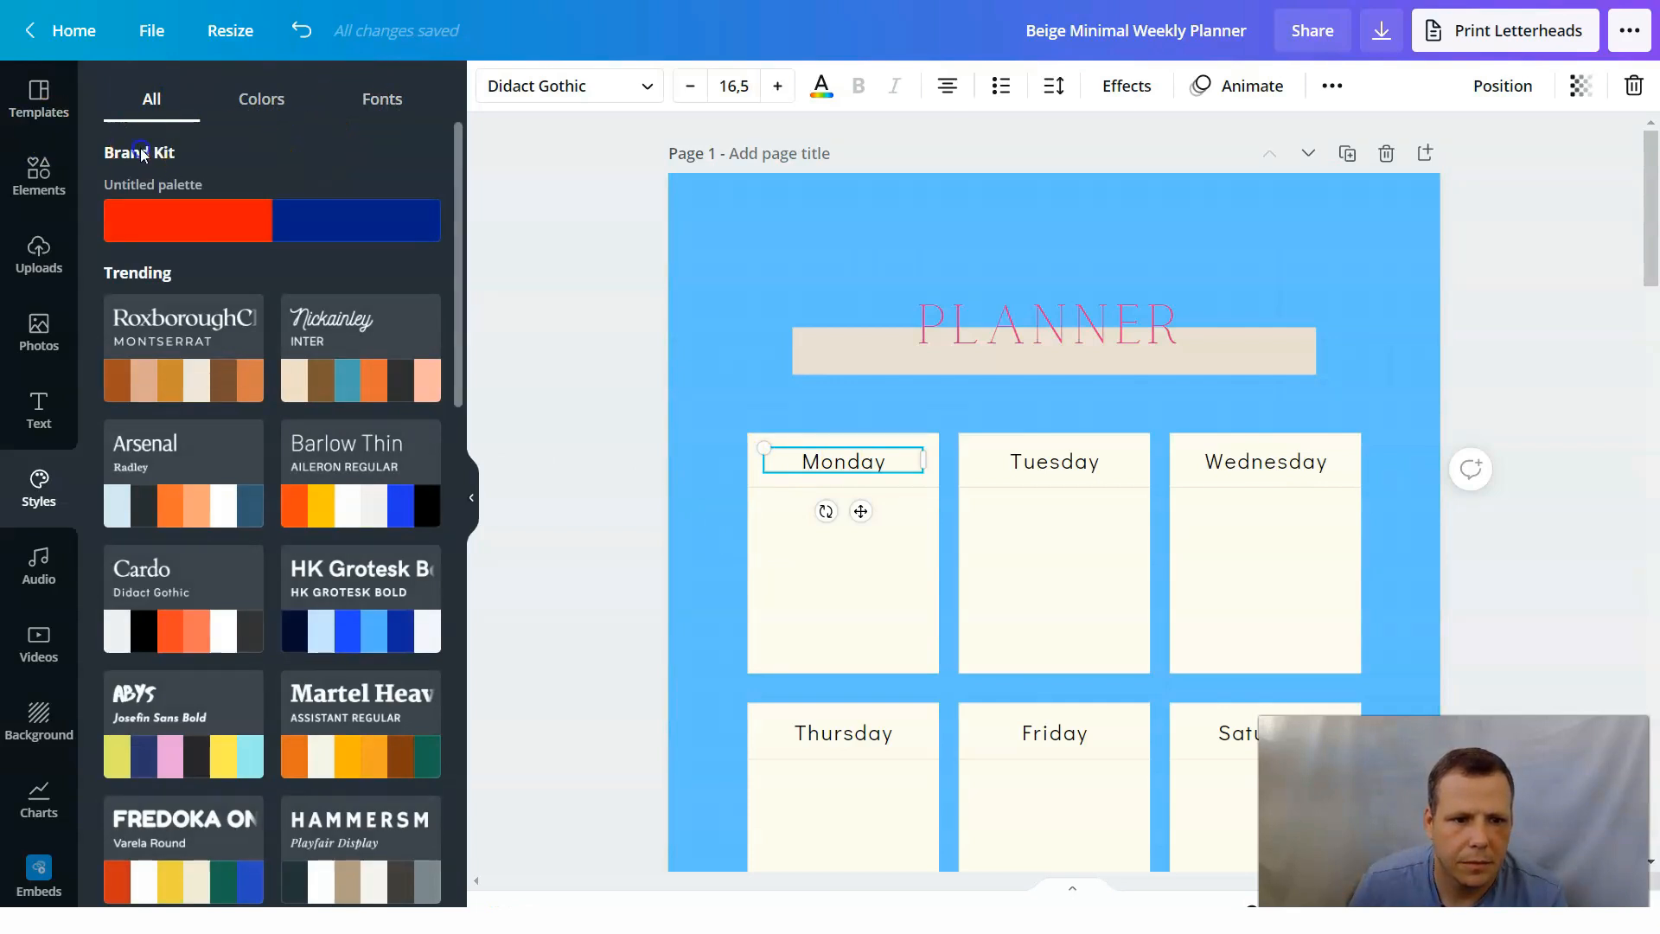
click(385, 102)
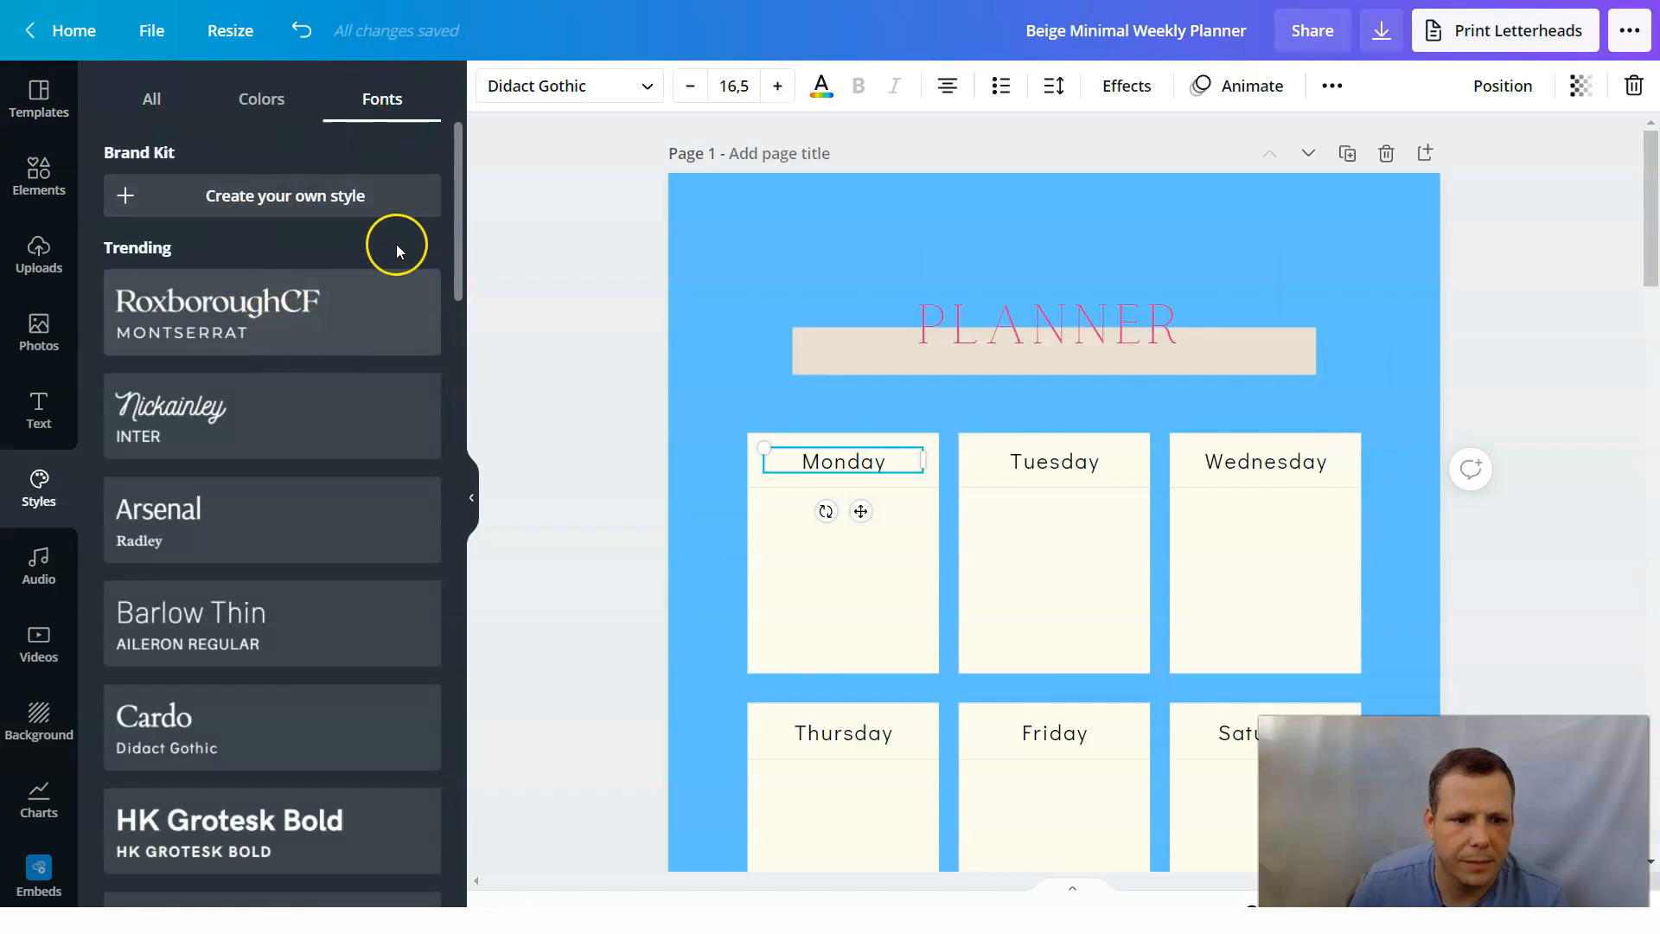
click(302, 184)
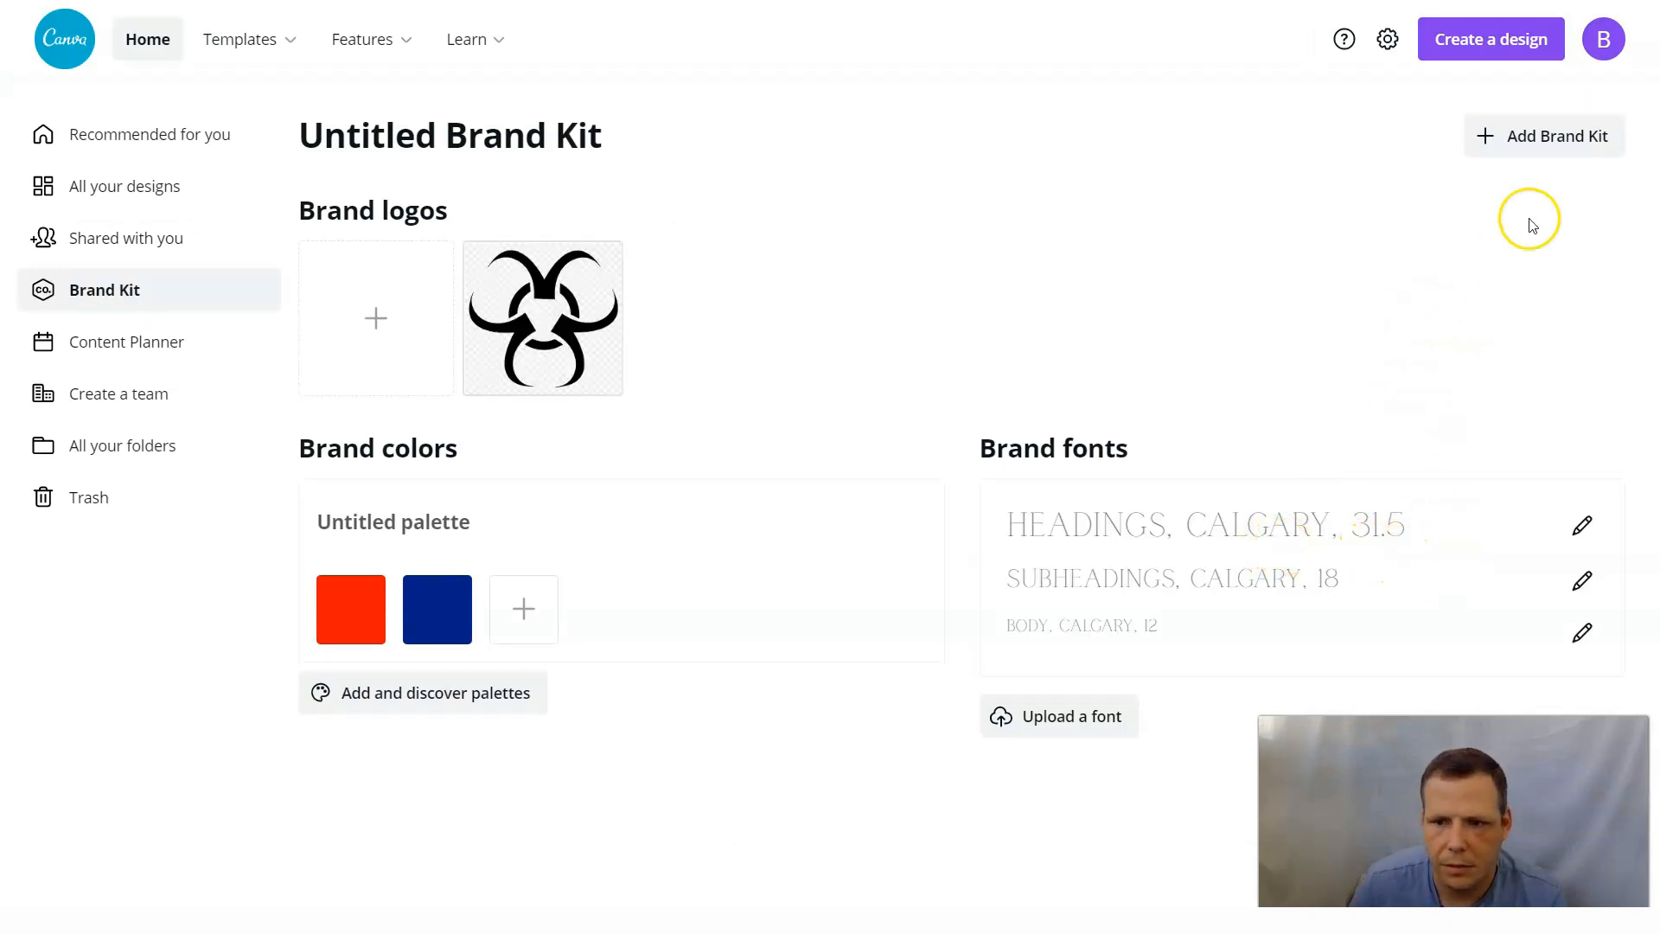
click(1546, 139)
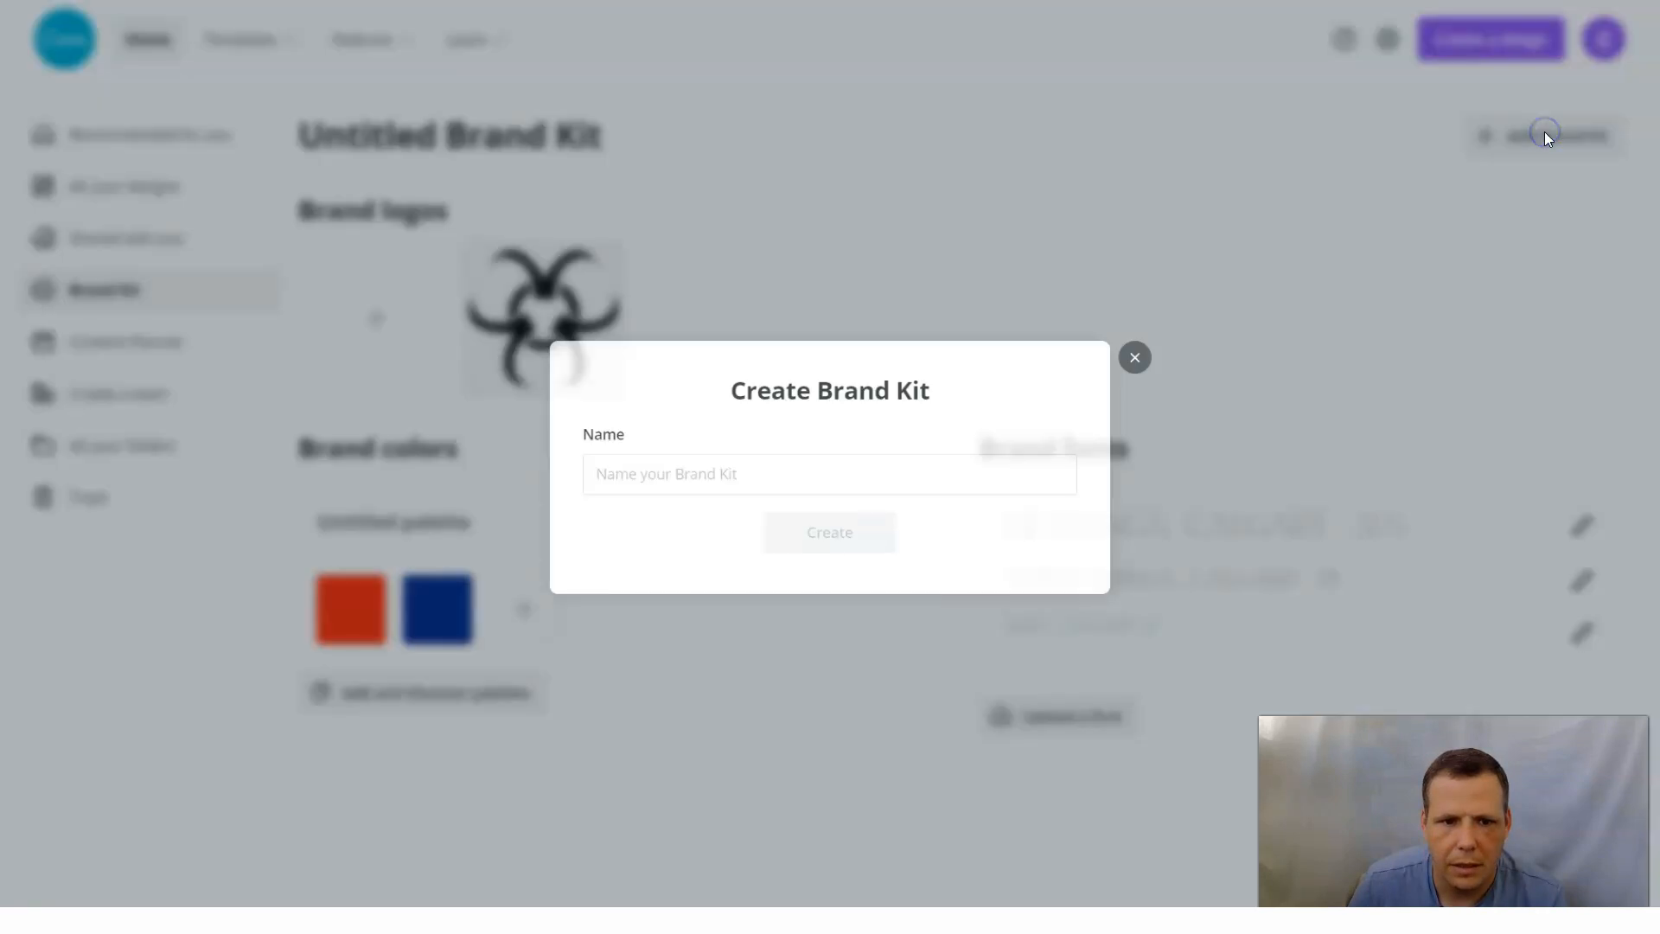
click(738, 481)
text(CALI)
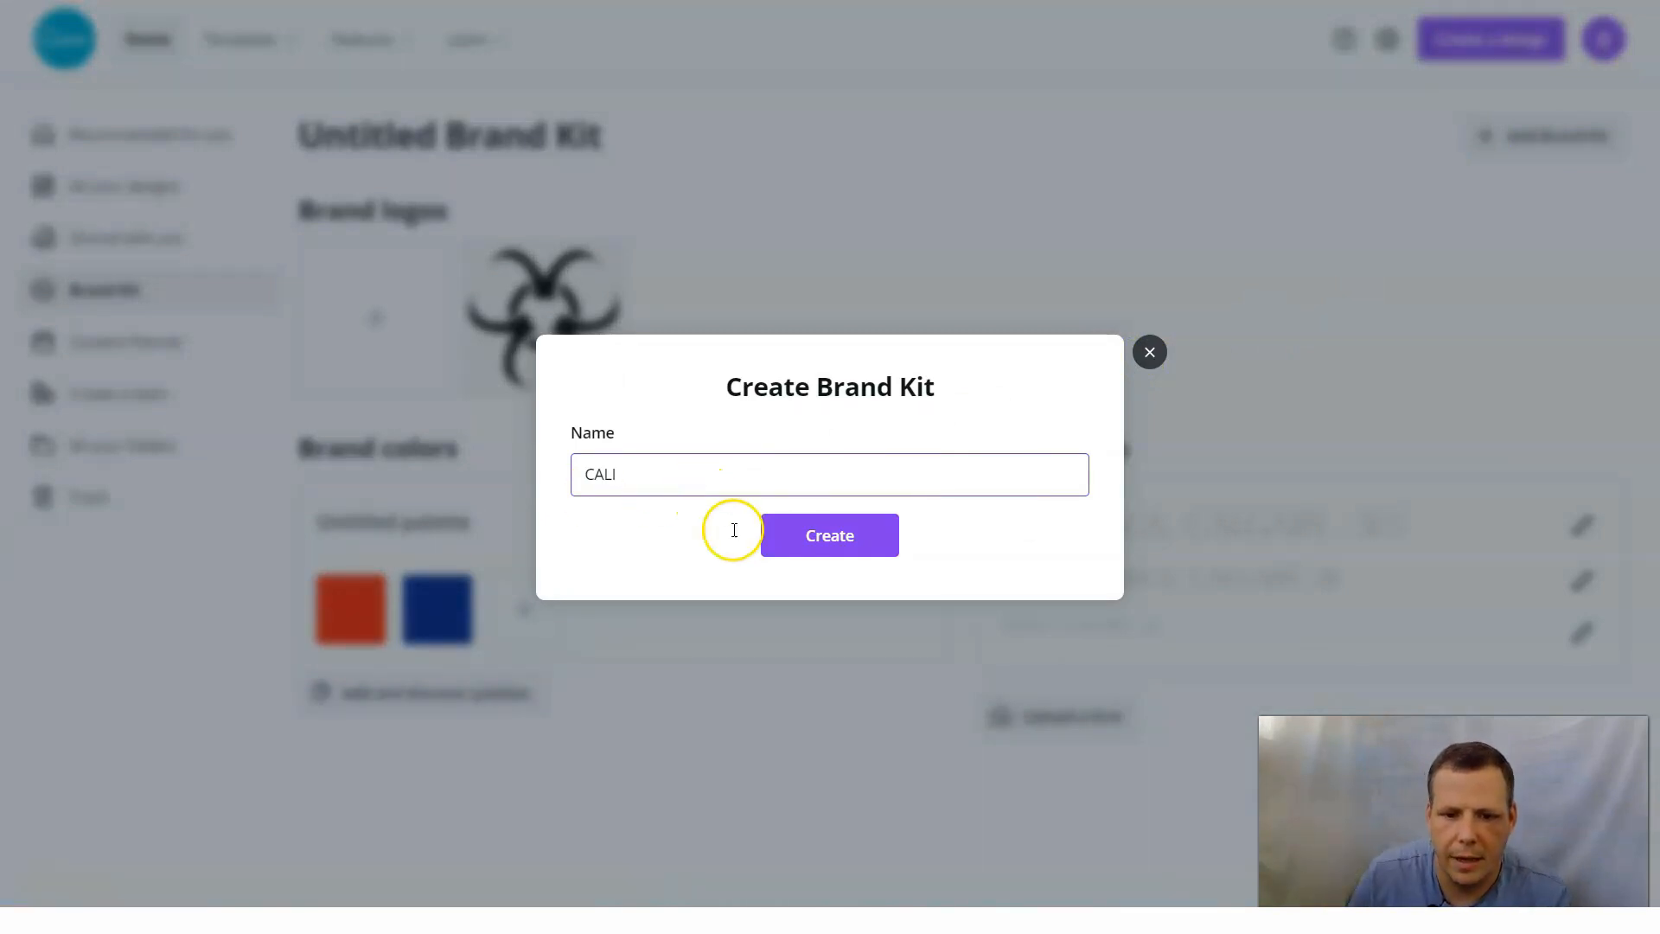
click(841, 557)
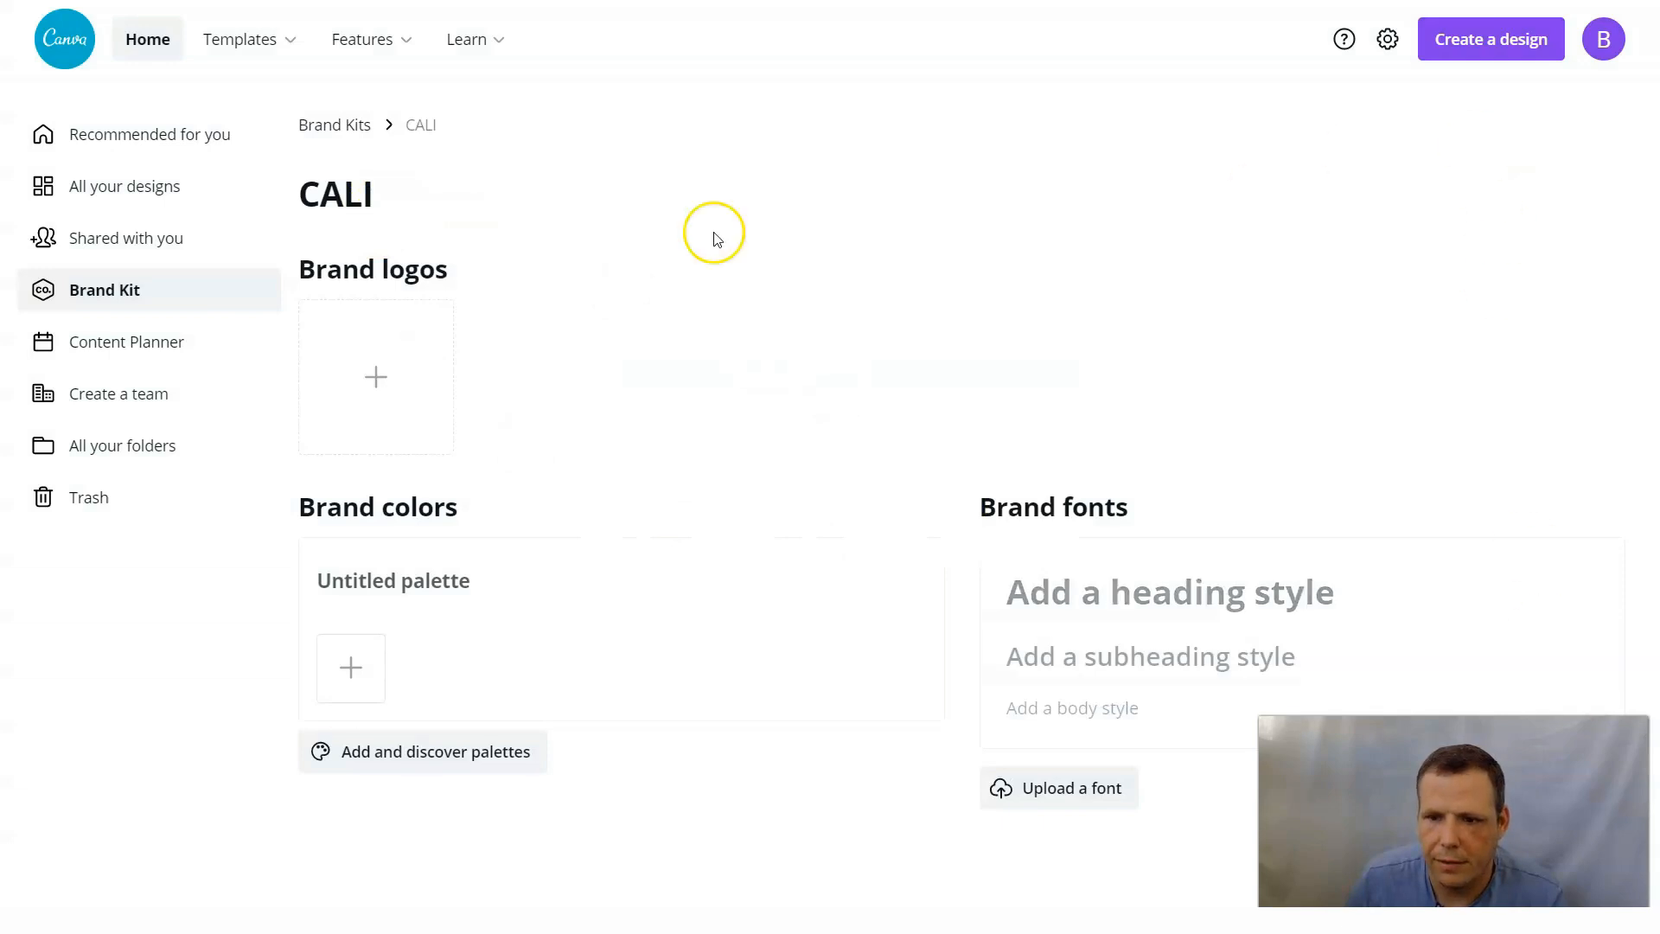
Return to the planner design and check the overall and font styles for the Brand Kit's fonts.
key(alt+Left)
key(alt+Left)
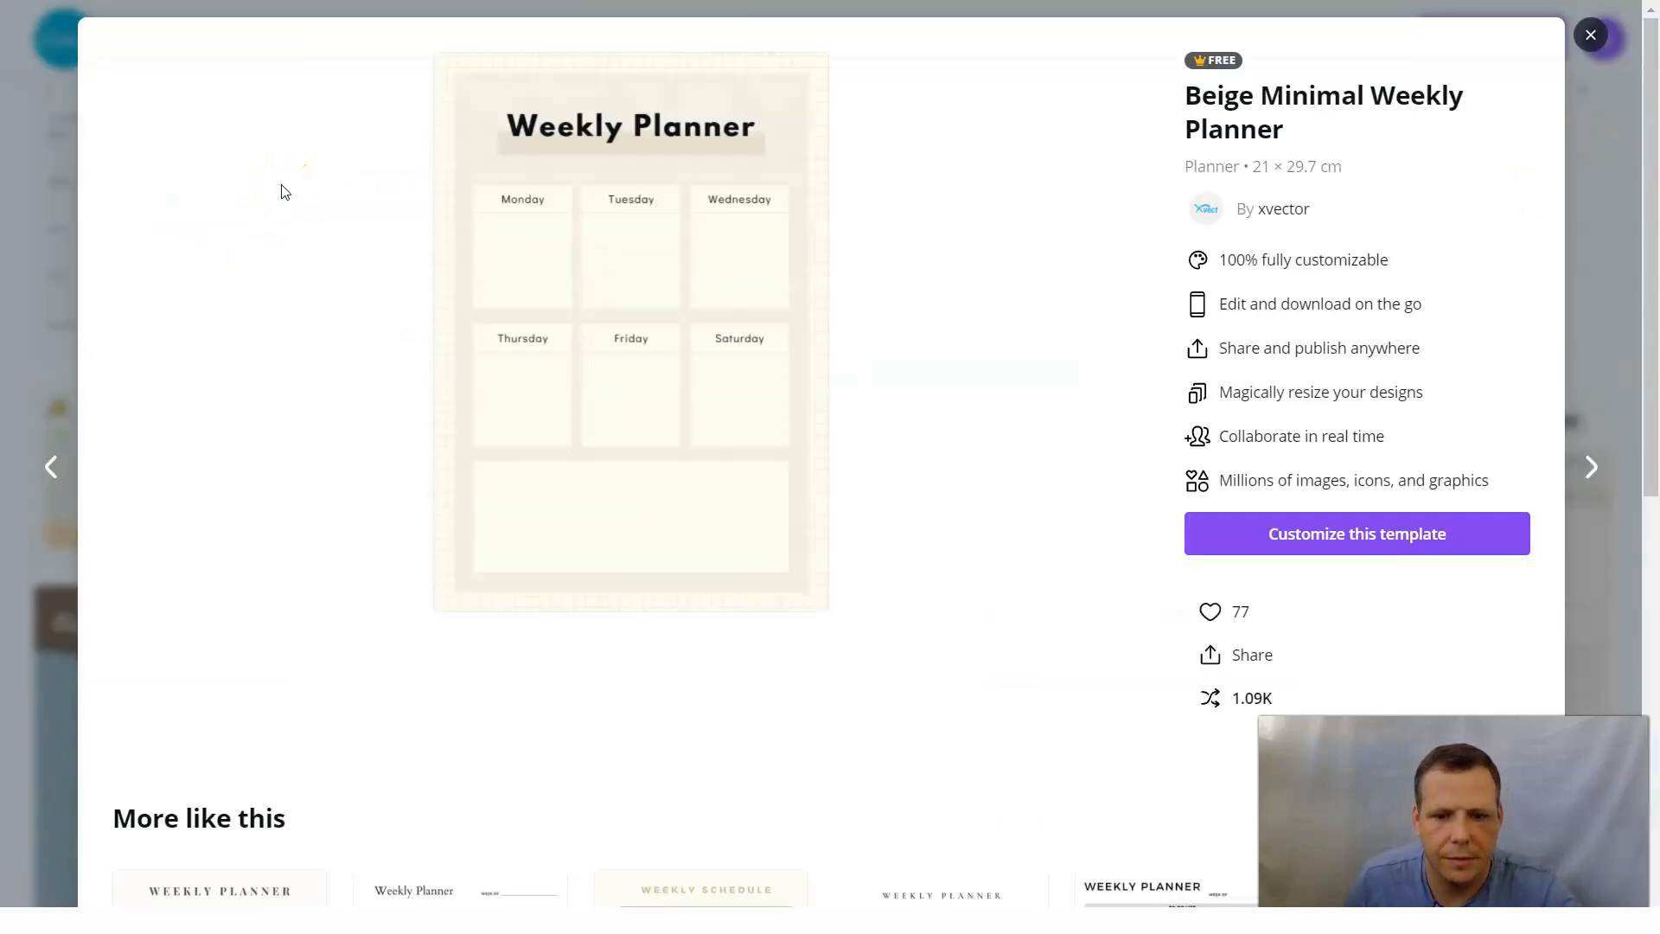
key(ctrl+Tab)
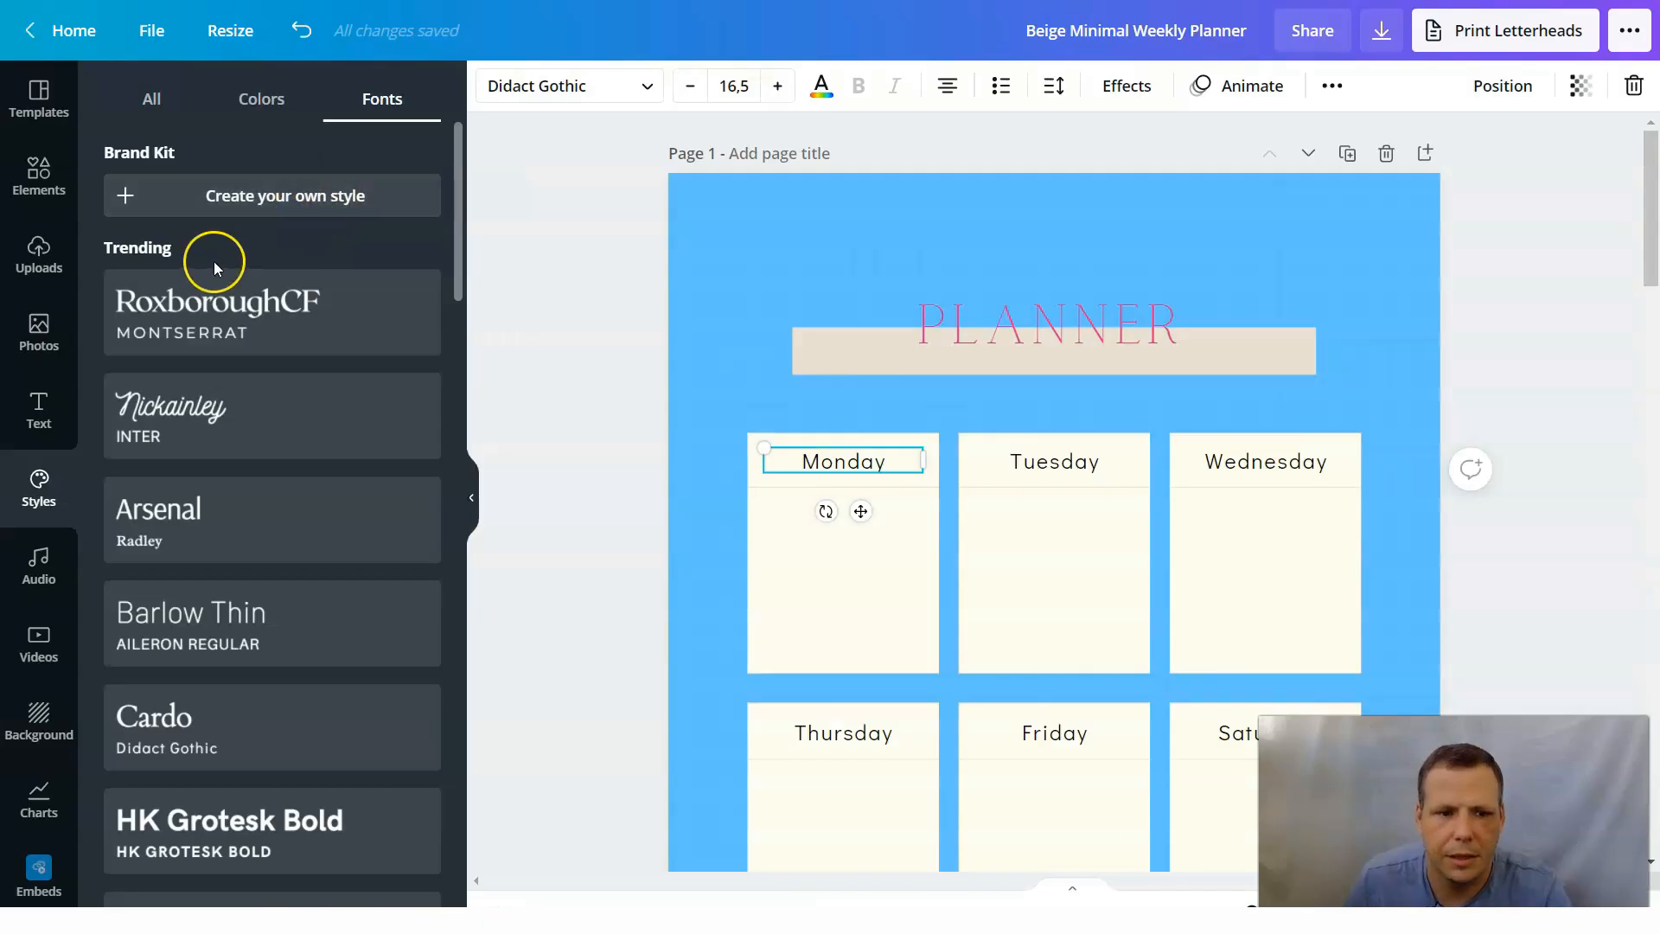
click(160, 100)
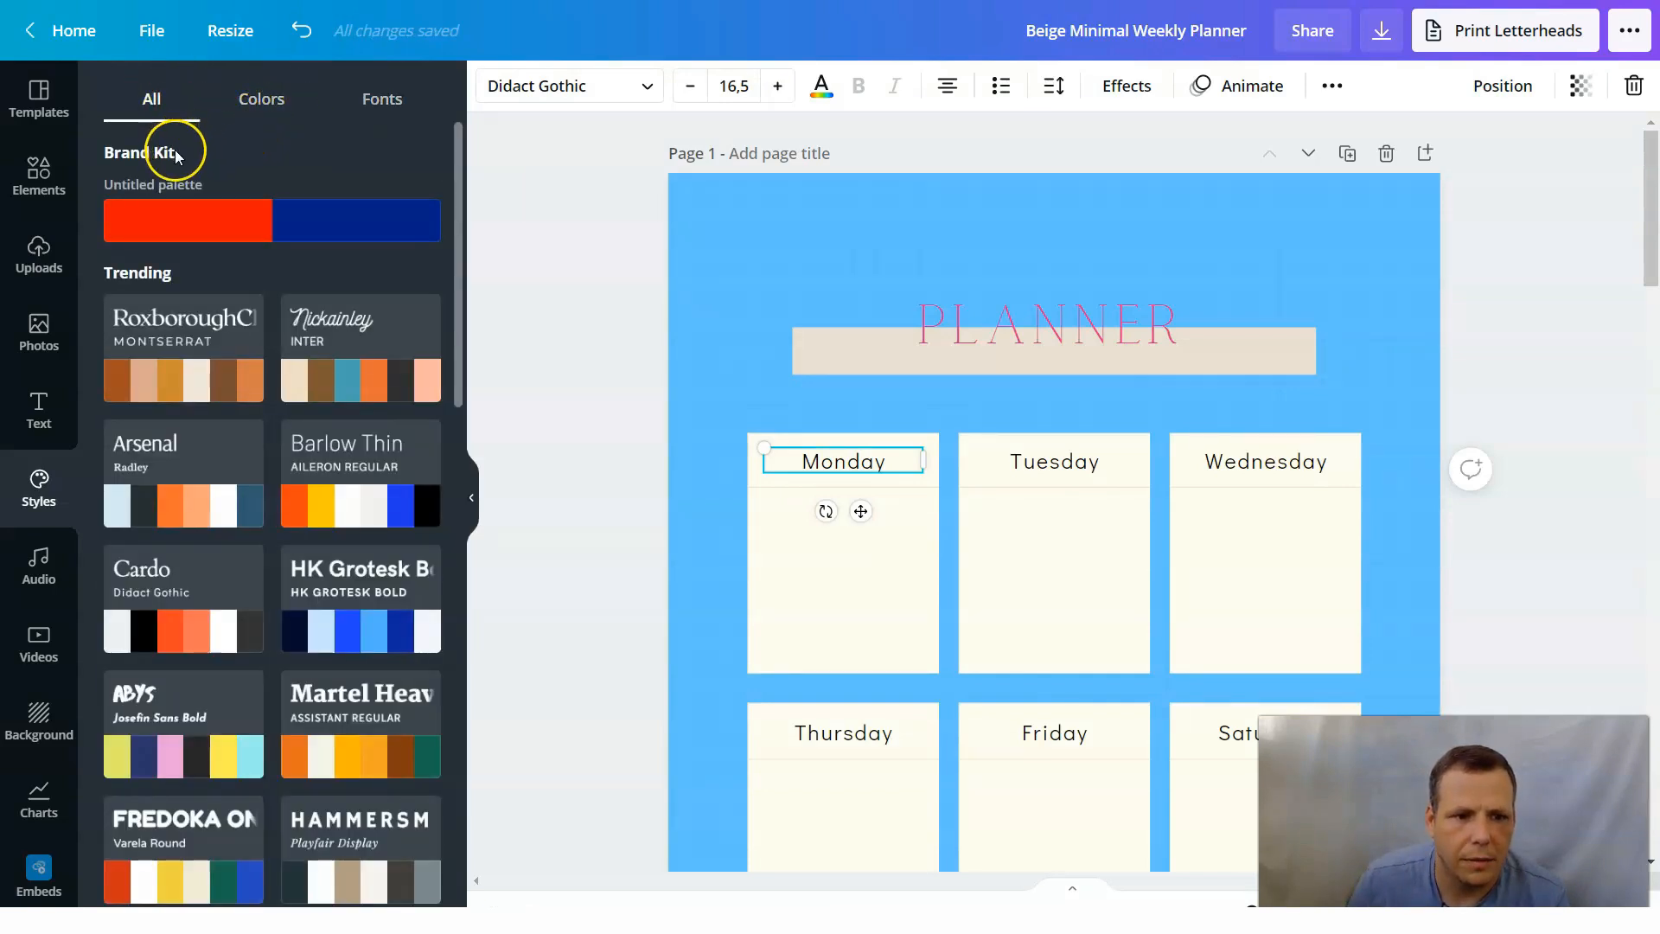
scroll(279, 304, down, 5)
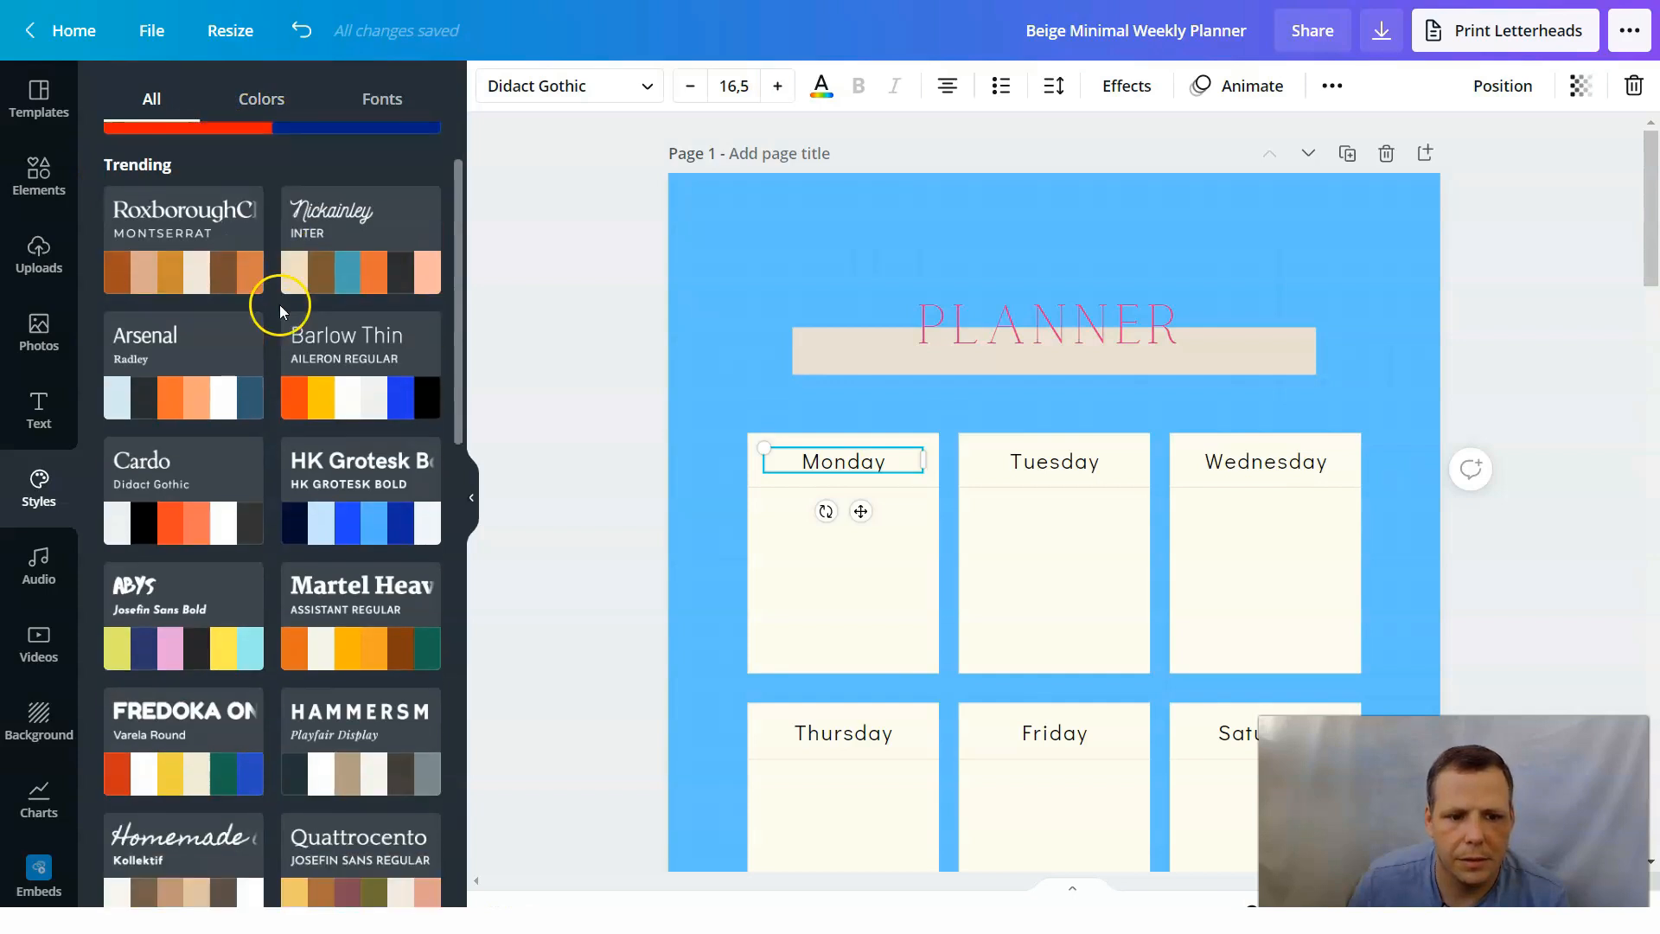
click(389, 102)
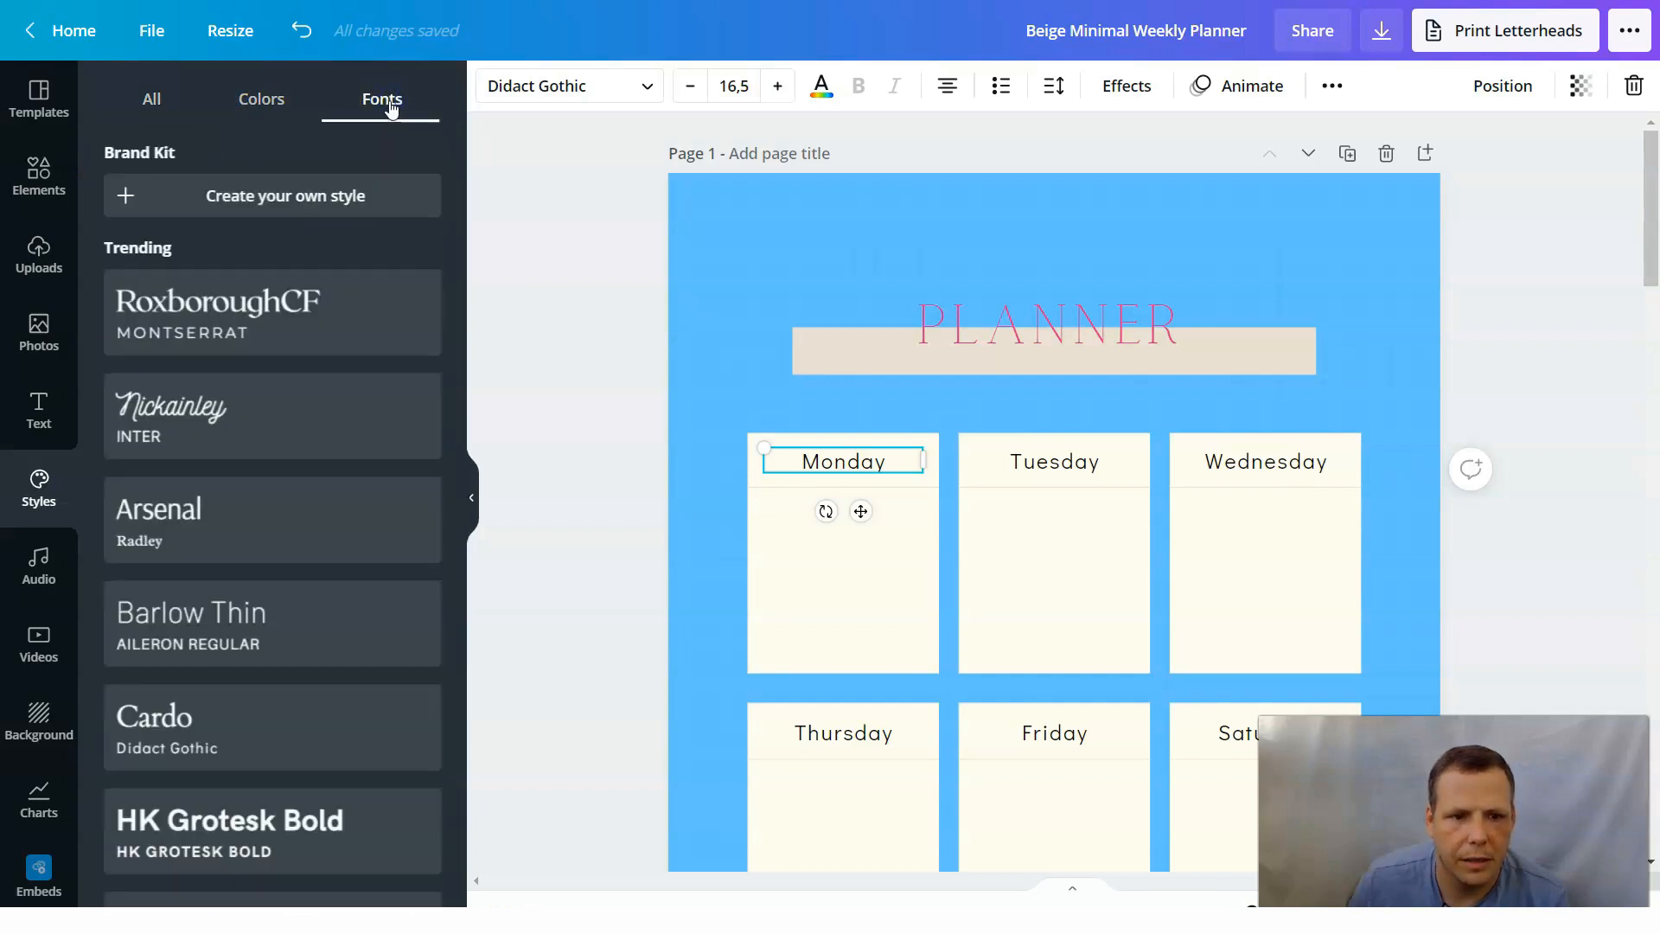
scroll(315, 273, down, 12)
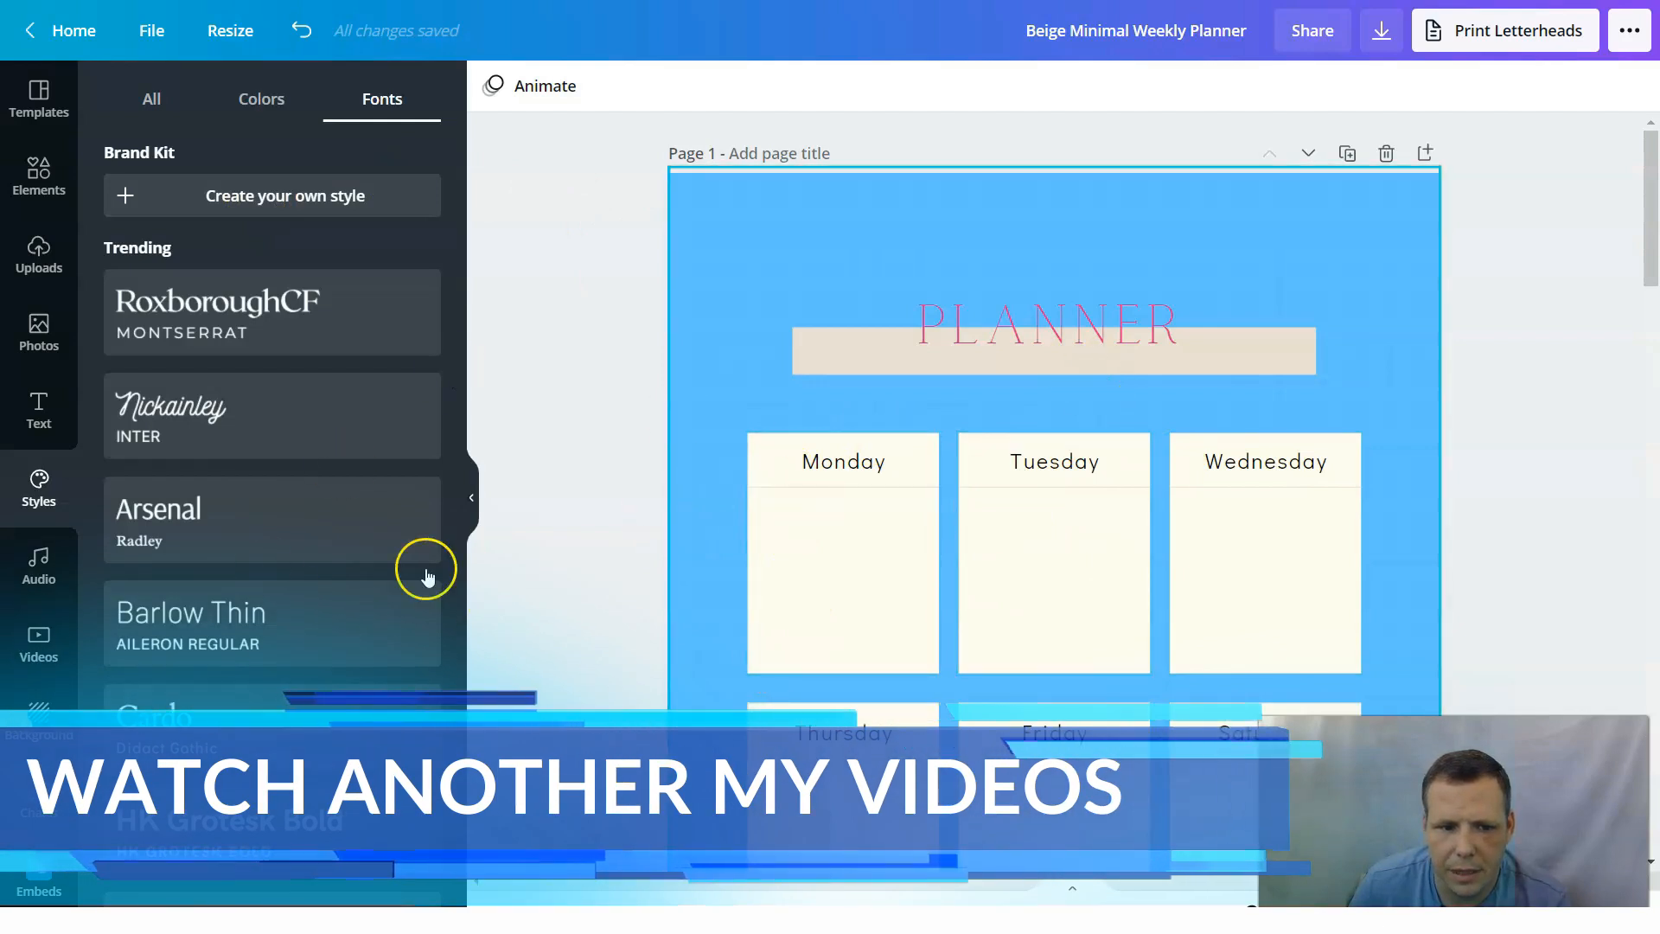
Change the font of the Monday, Tuesday, Wednesday and Thursday headings on page 1 to Calgary.
click(850, 462)
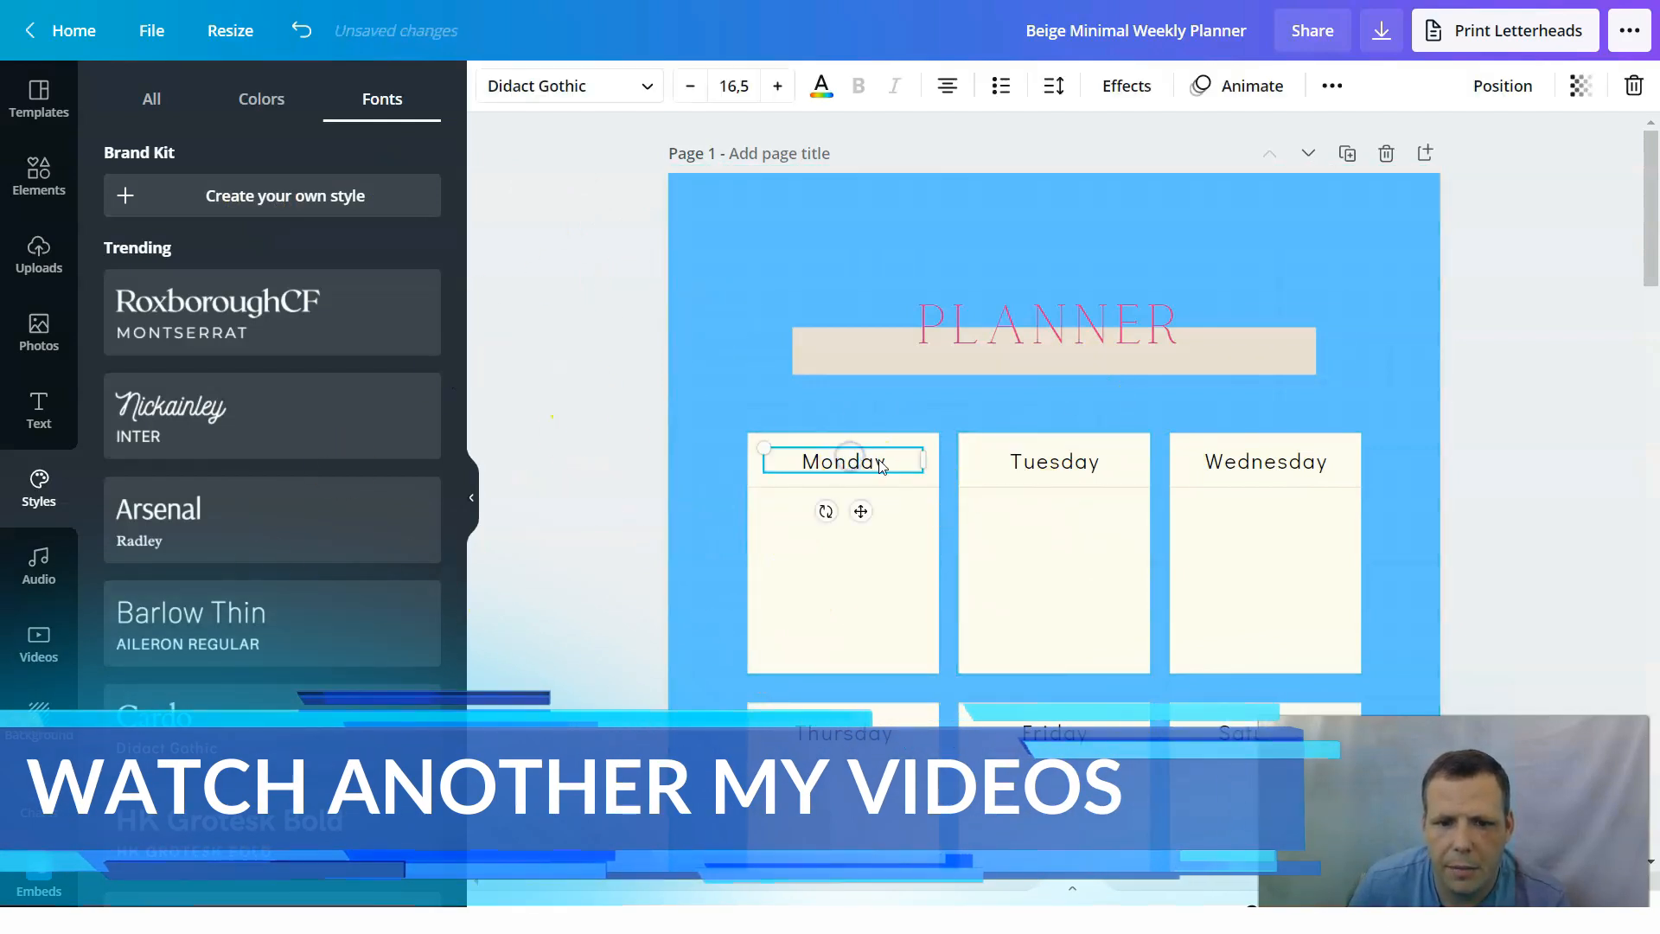
click(596, 85)
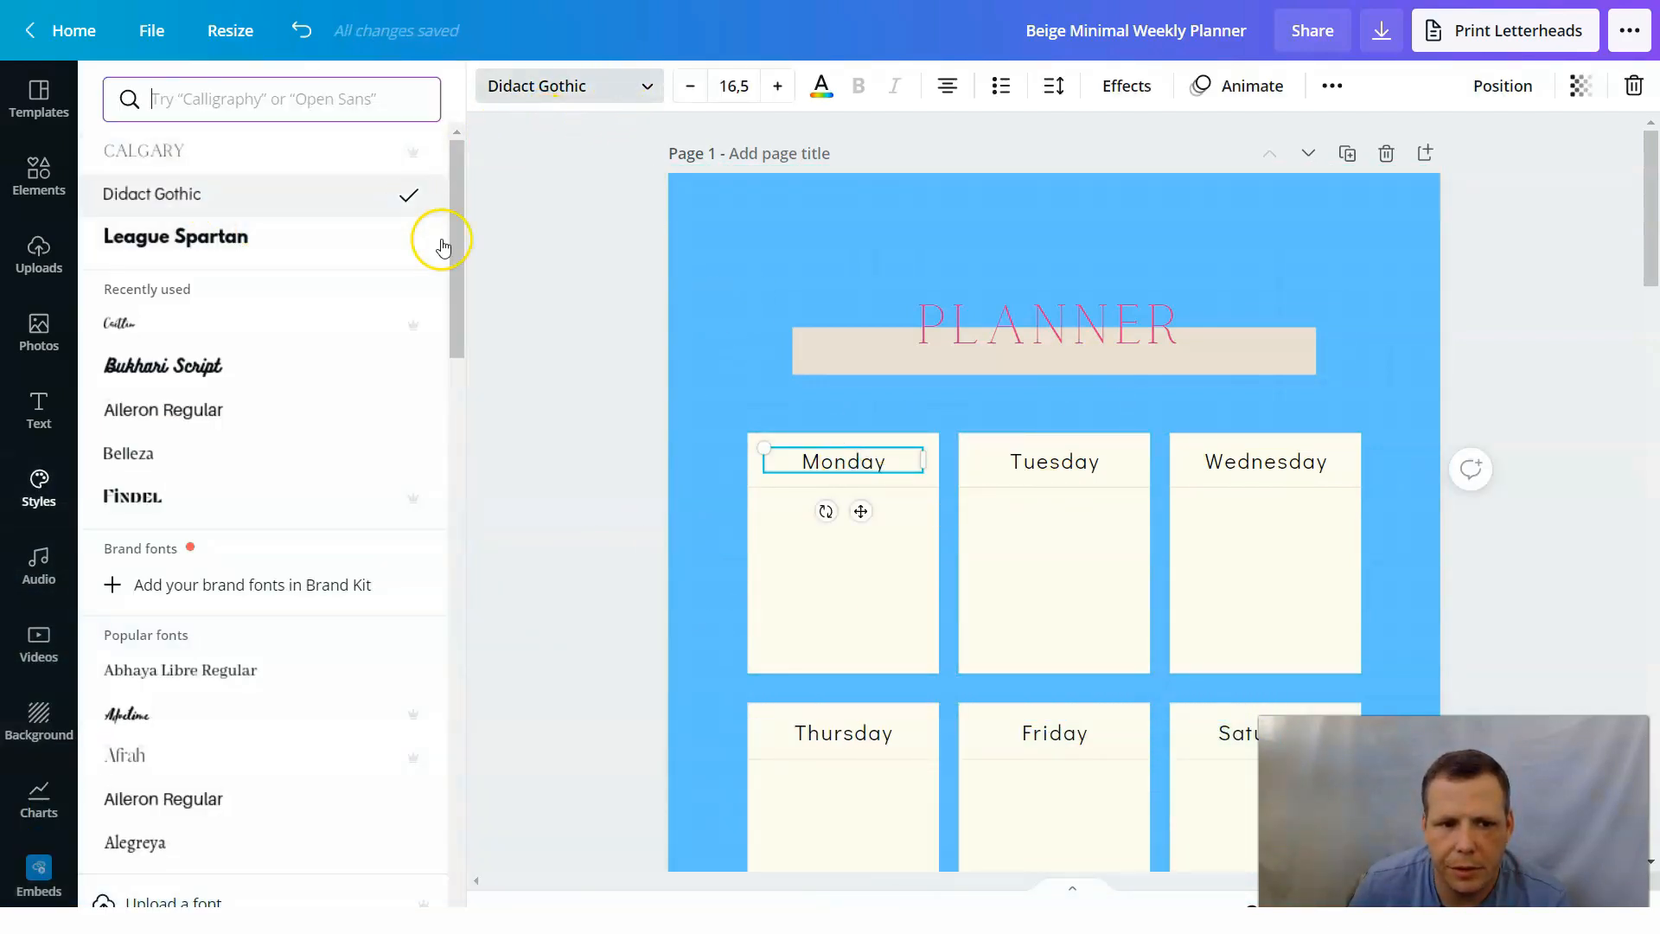
click(173, 155)
click(1068, 469)
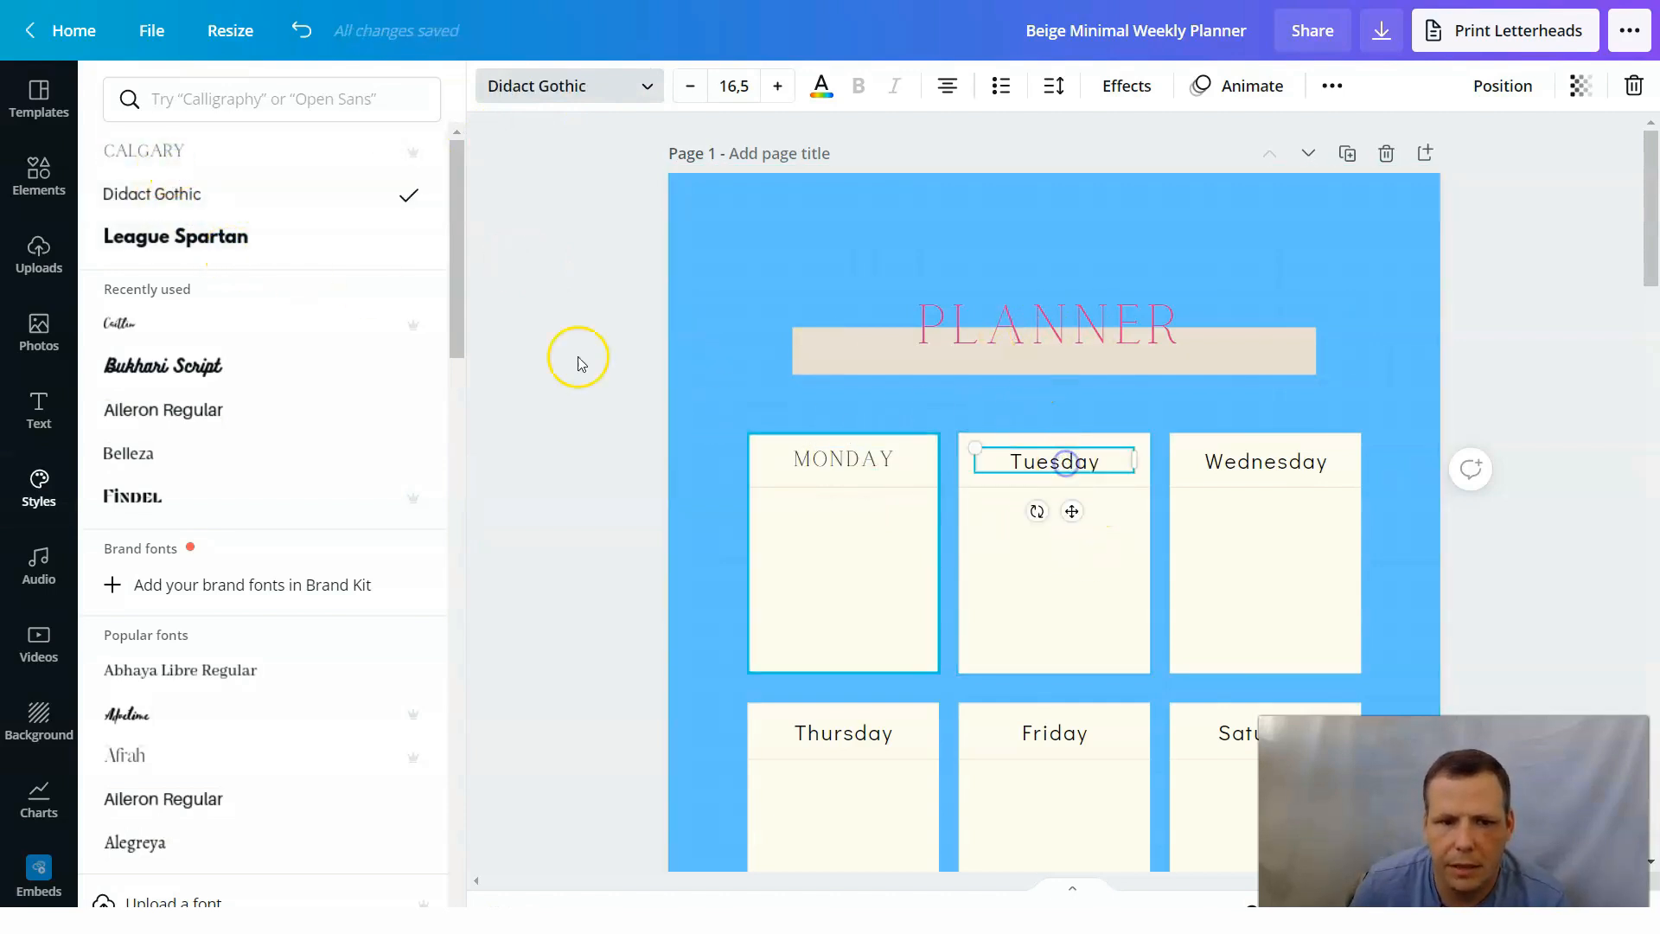
click(166, 154)
click(1317, 474)
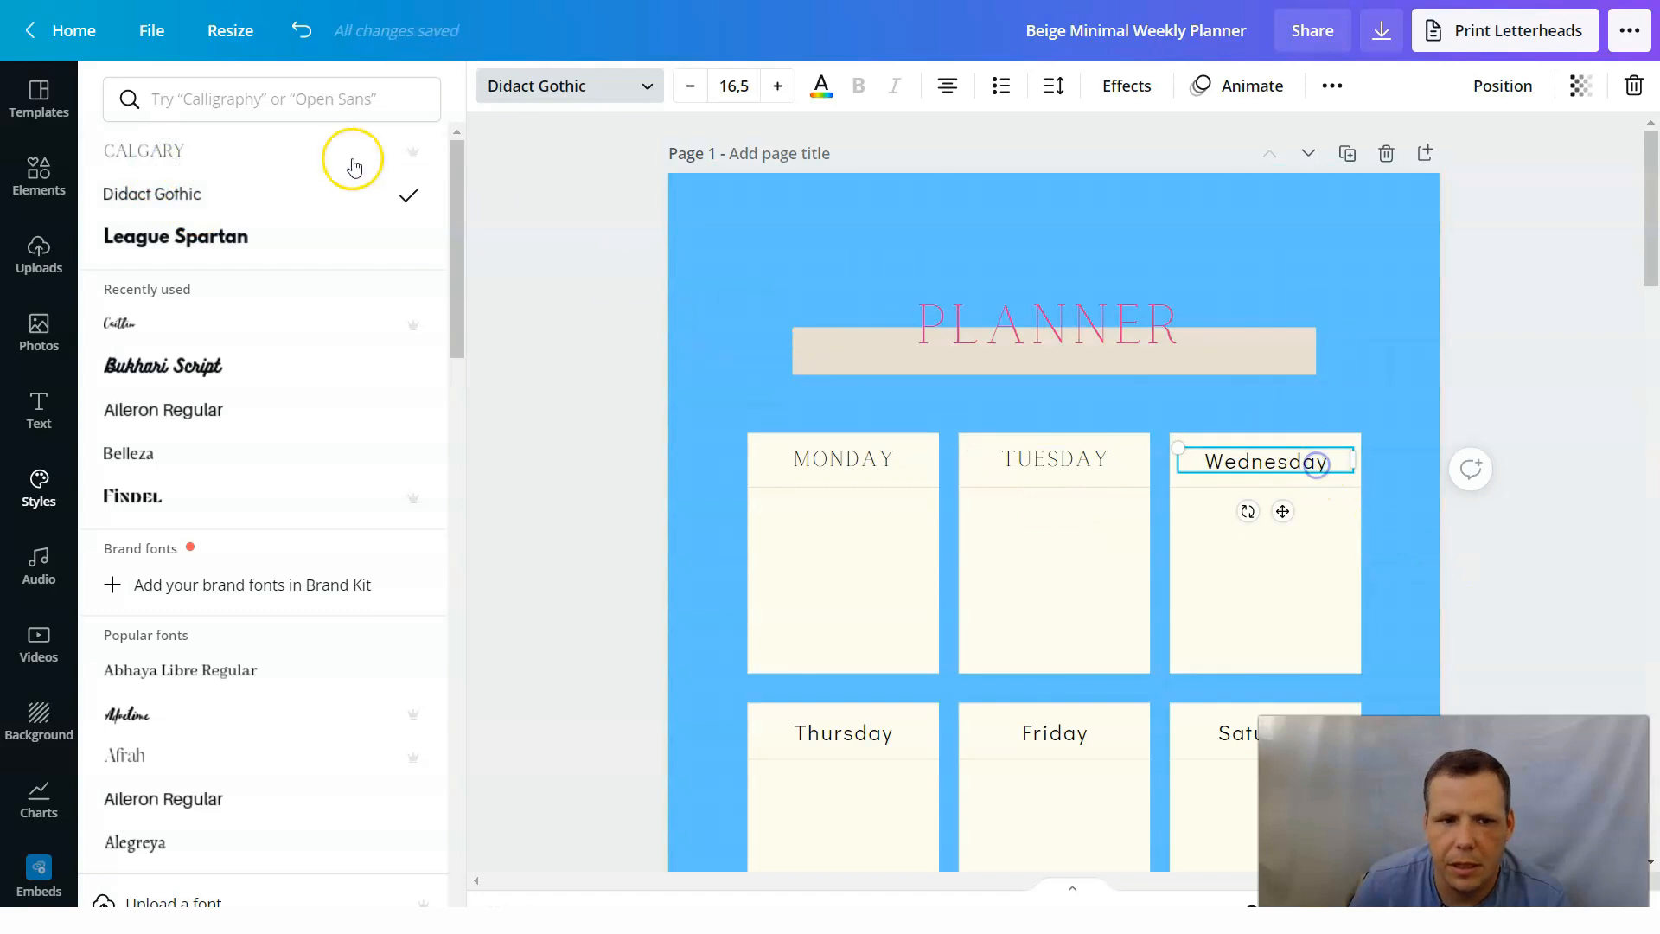
click(298, 156)
click(867, 741)
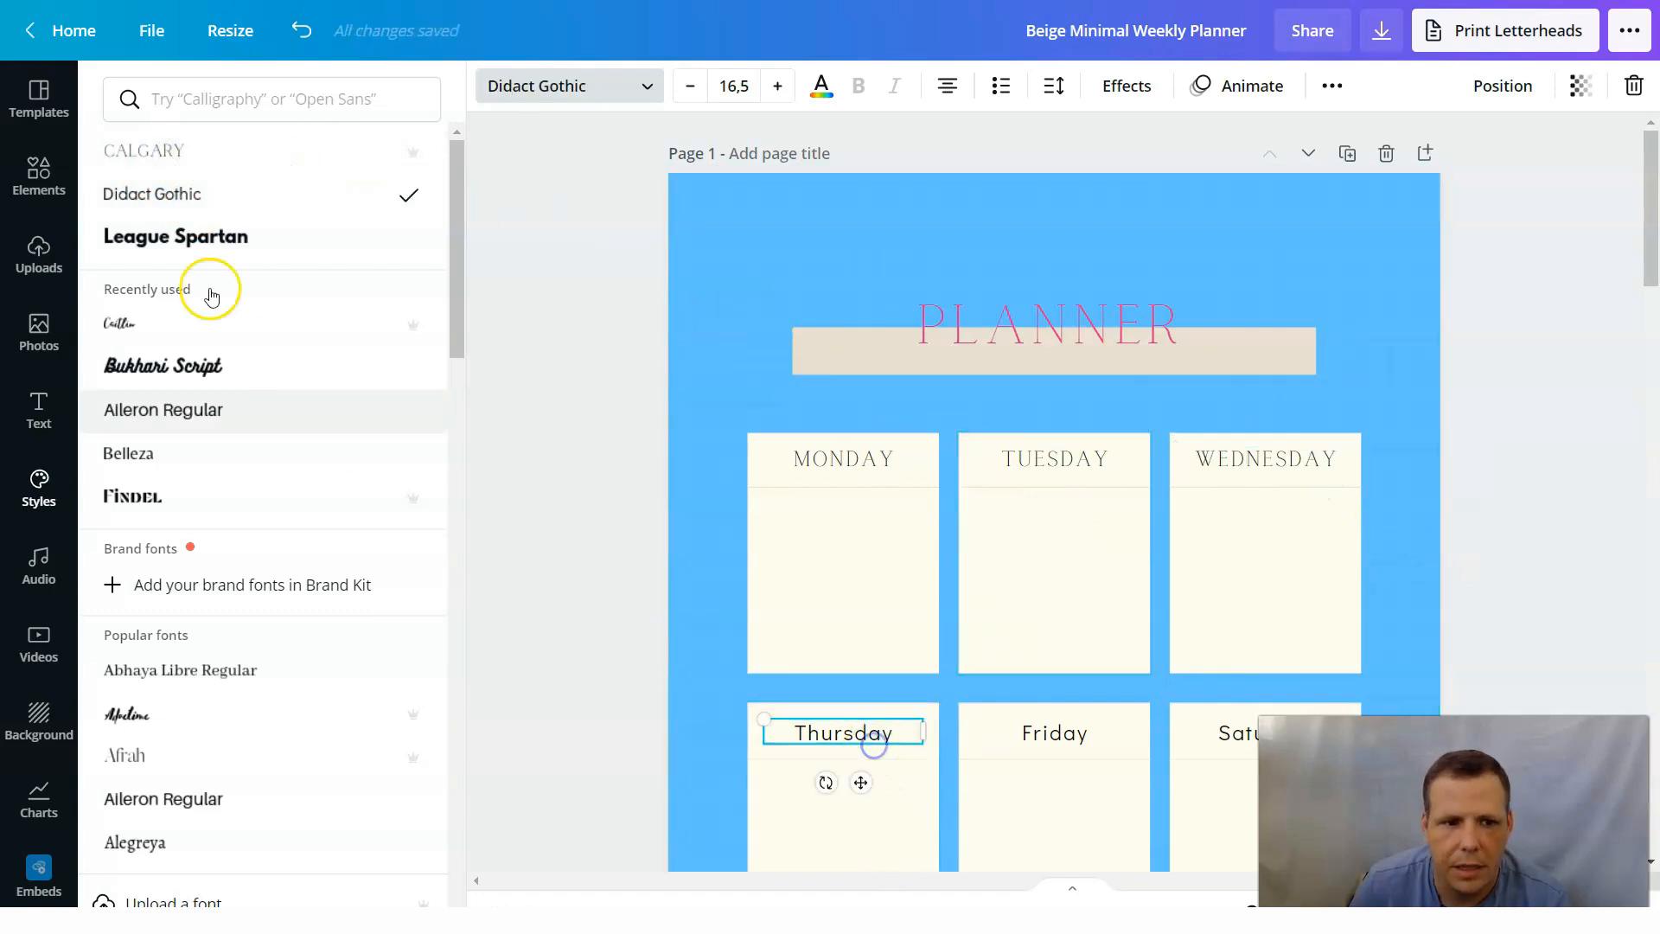
click(241, 154)
Change the font of the Friday and Saturday headings on page 1 to Calgary.
click(1055, 717)
click(1055, 744)
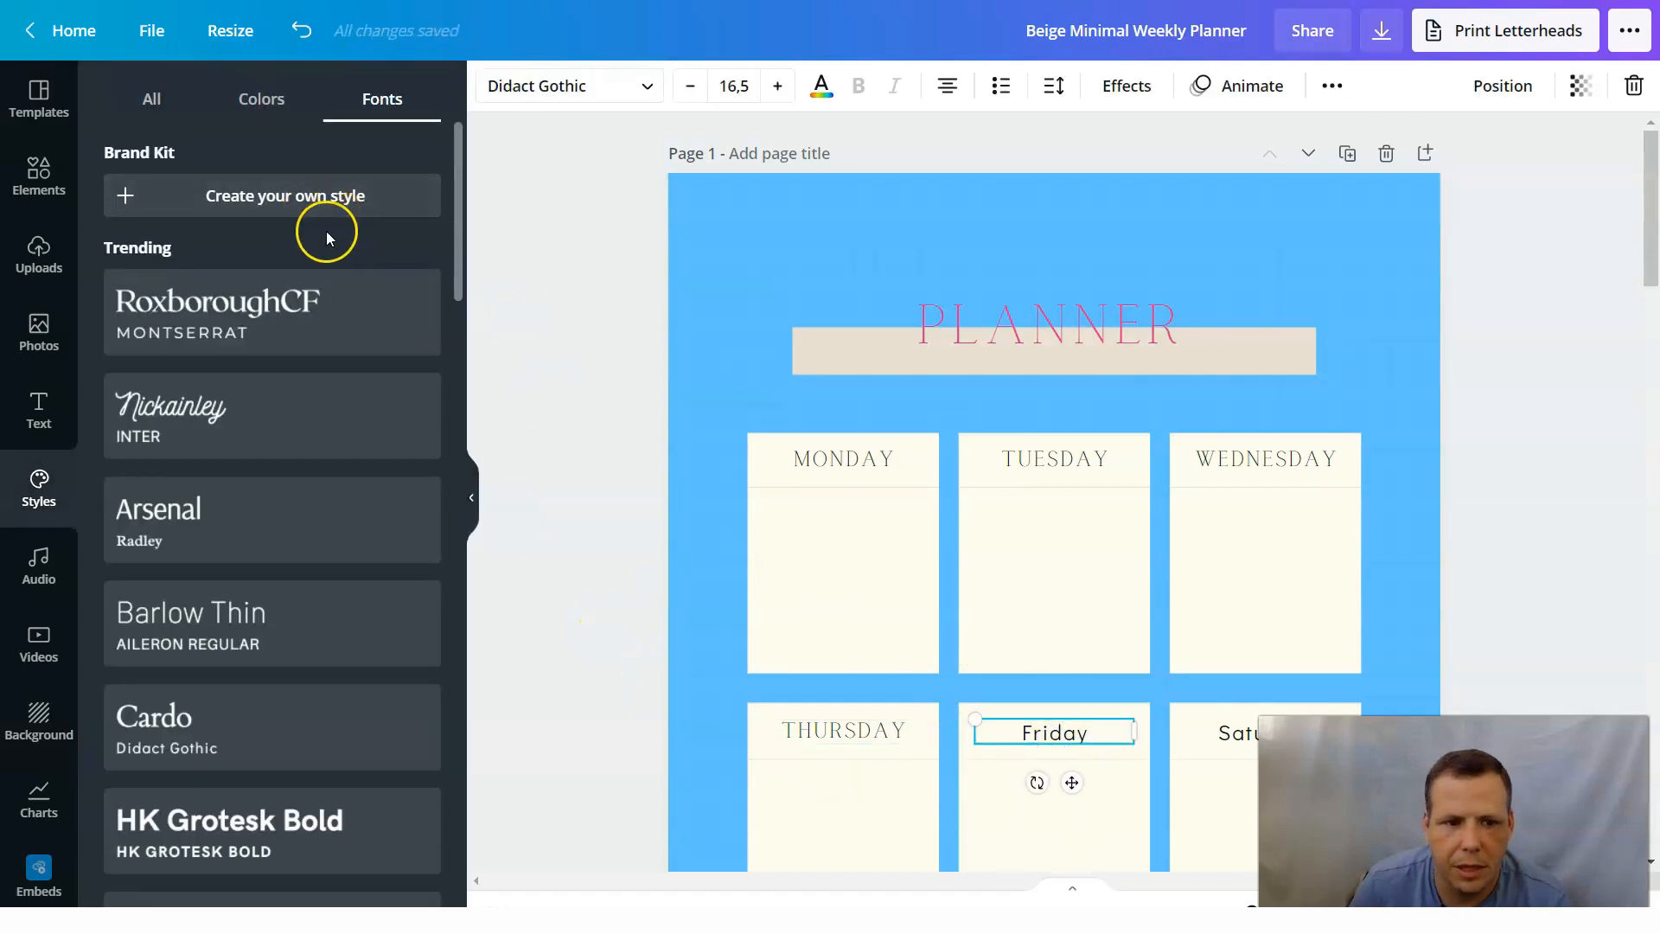
click(147, 100)
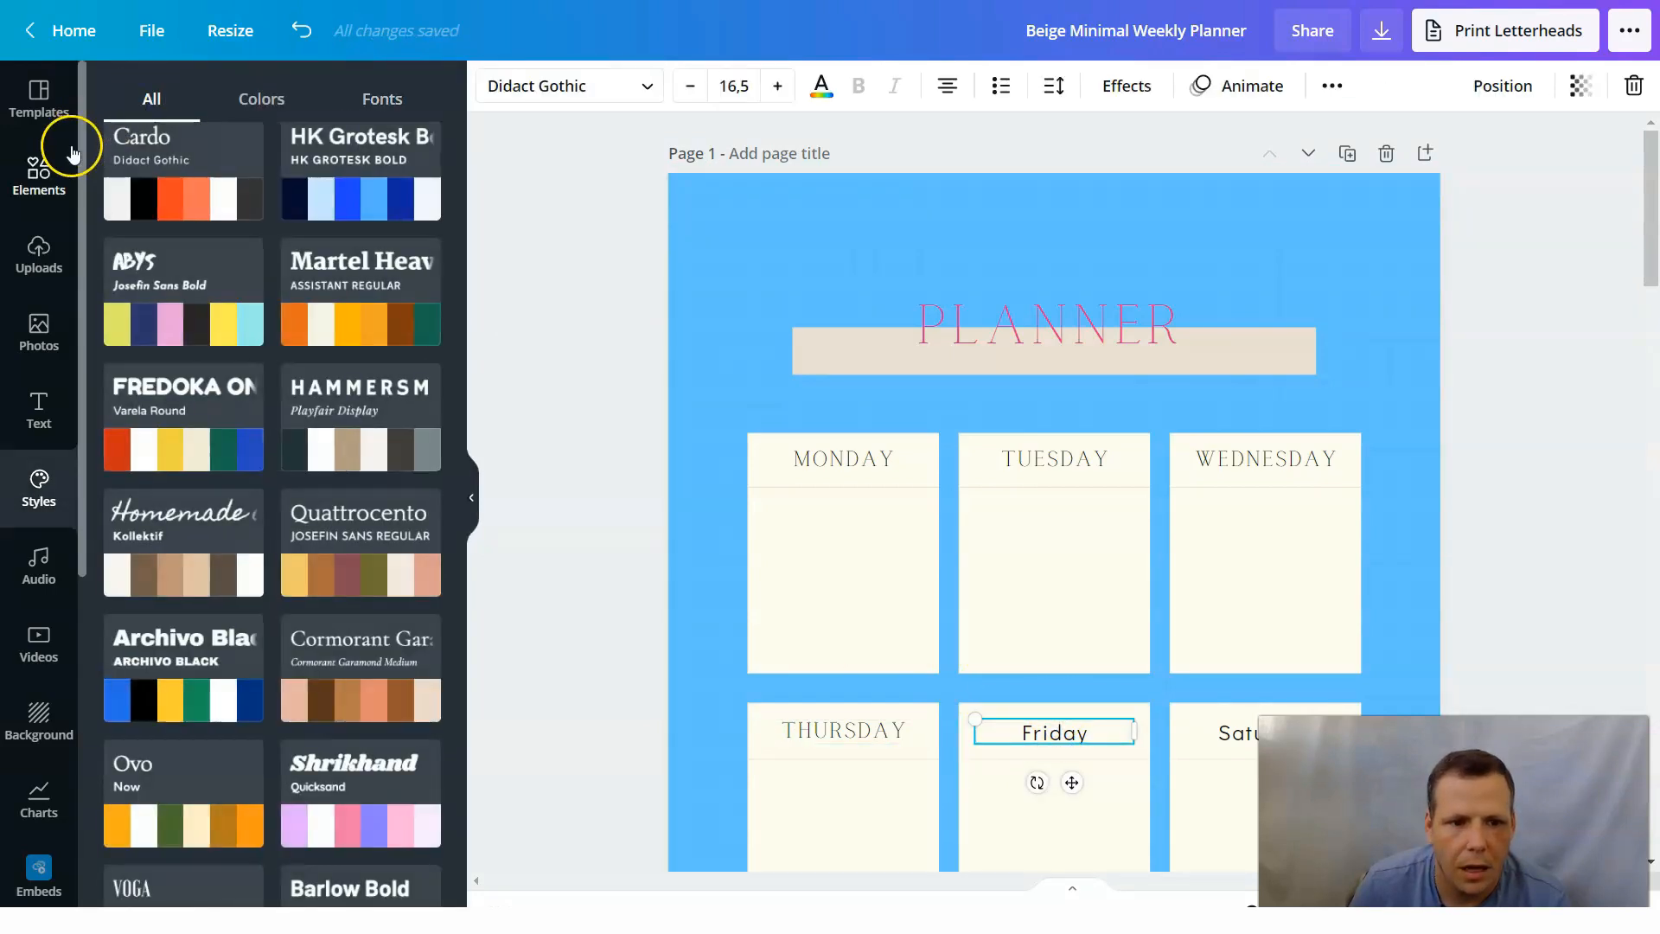
click(542, 322)
click(1051, 734)
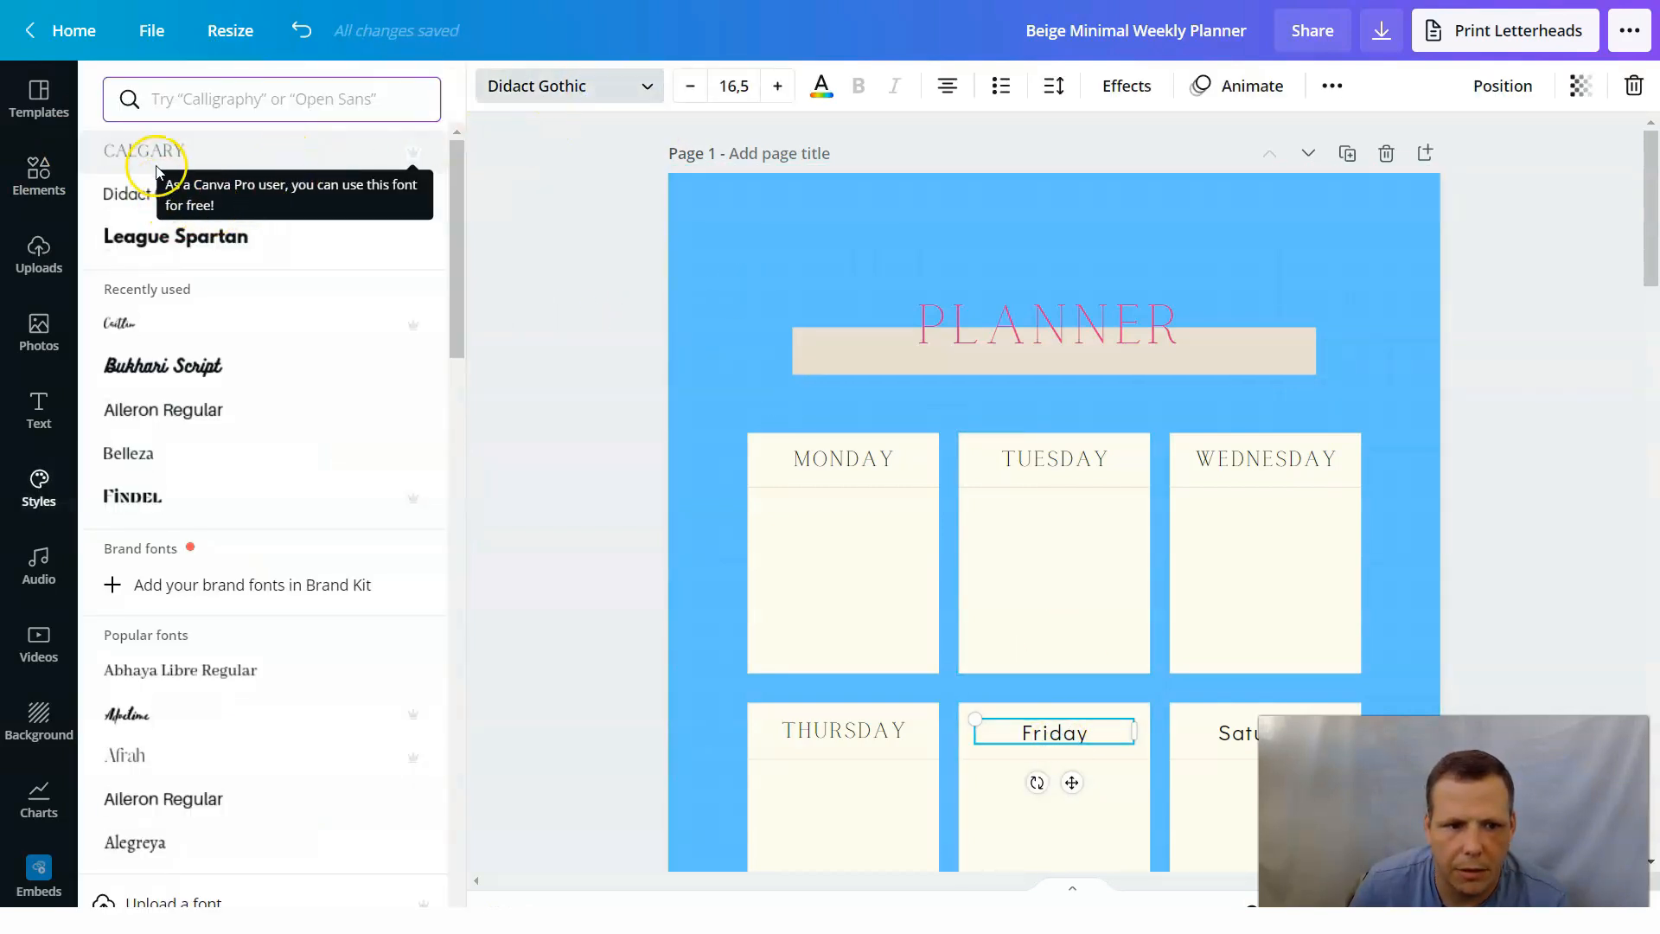
click(151, 155)
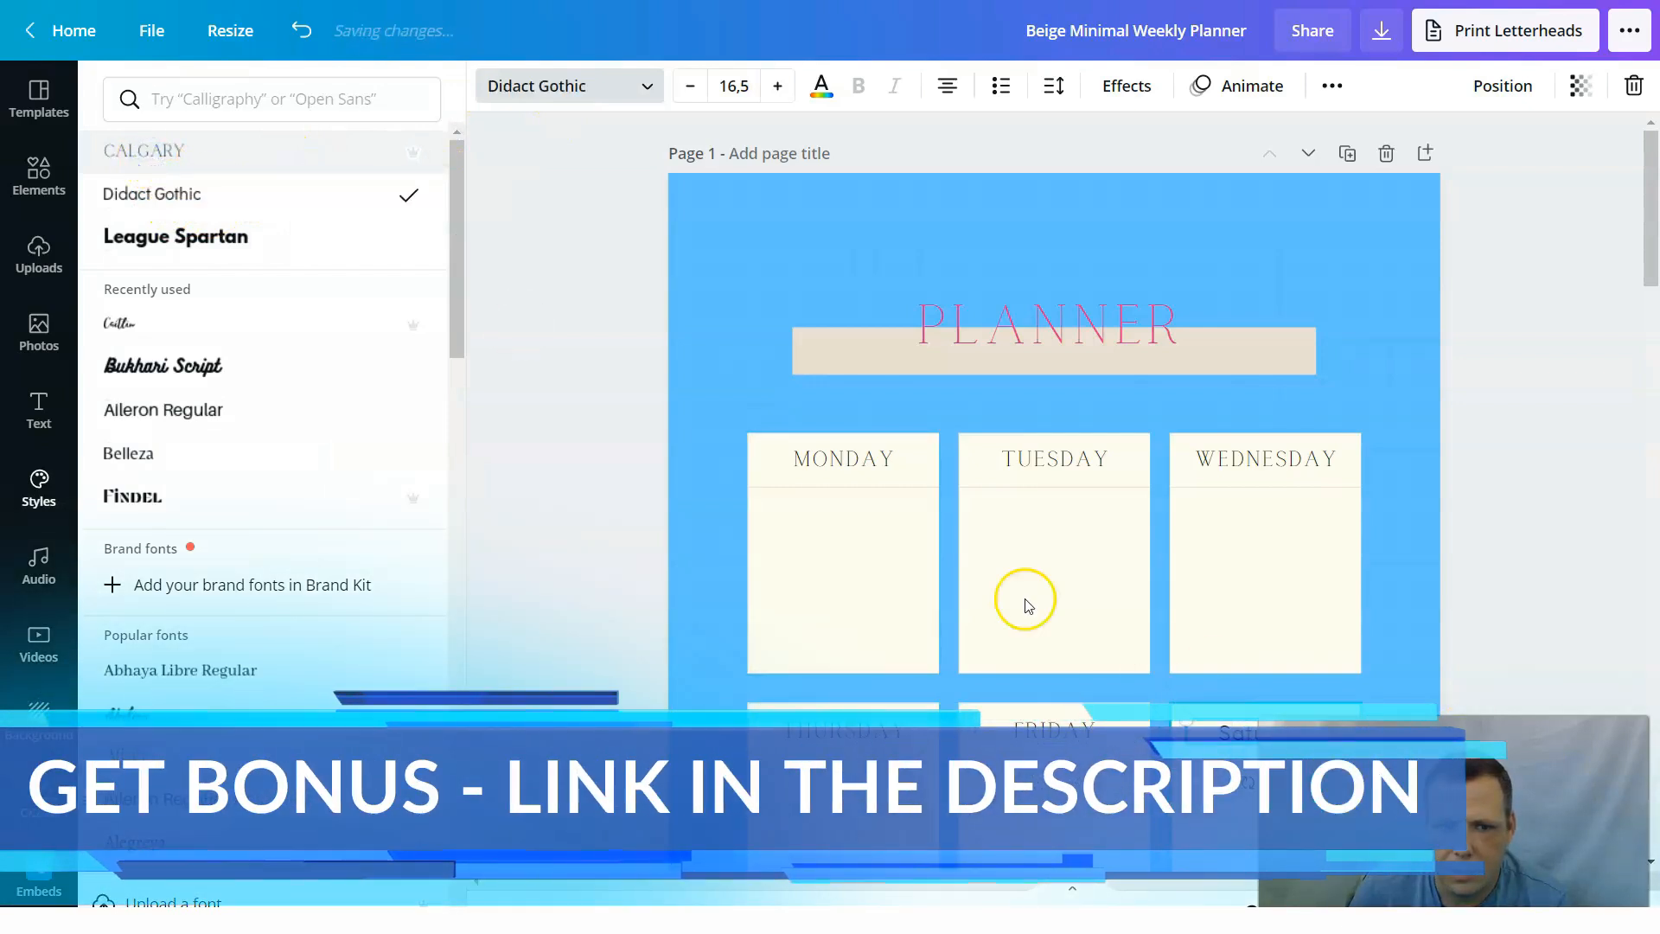
click(361, 157)
scroll(1191, 623, down, 1)
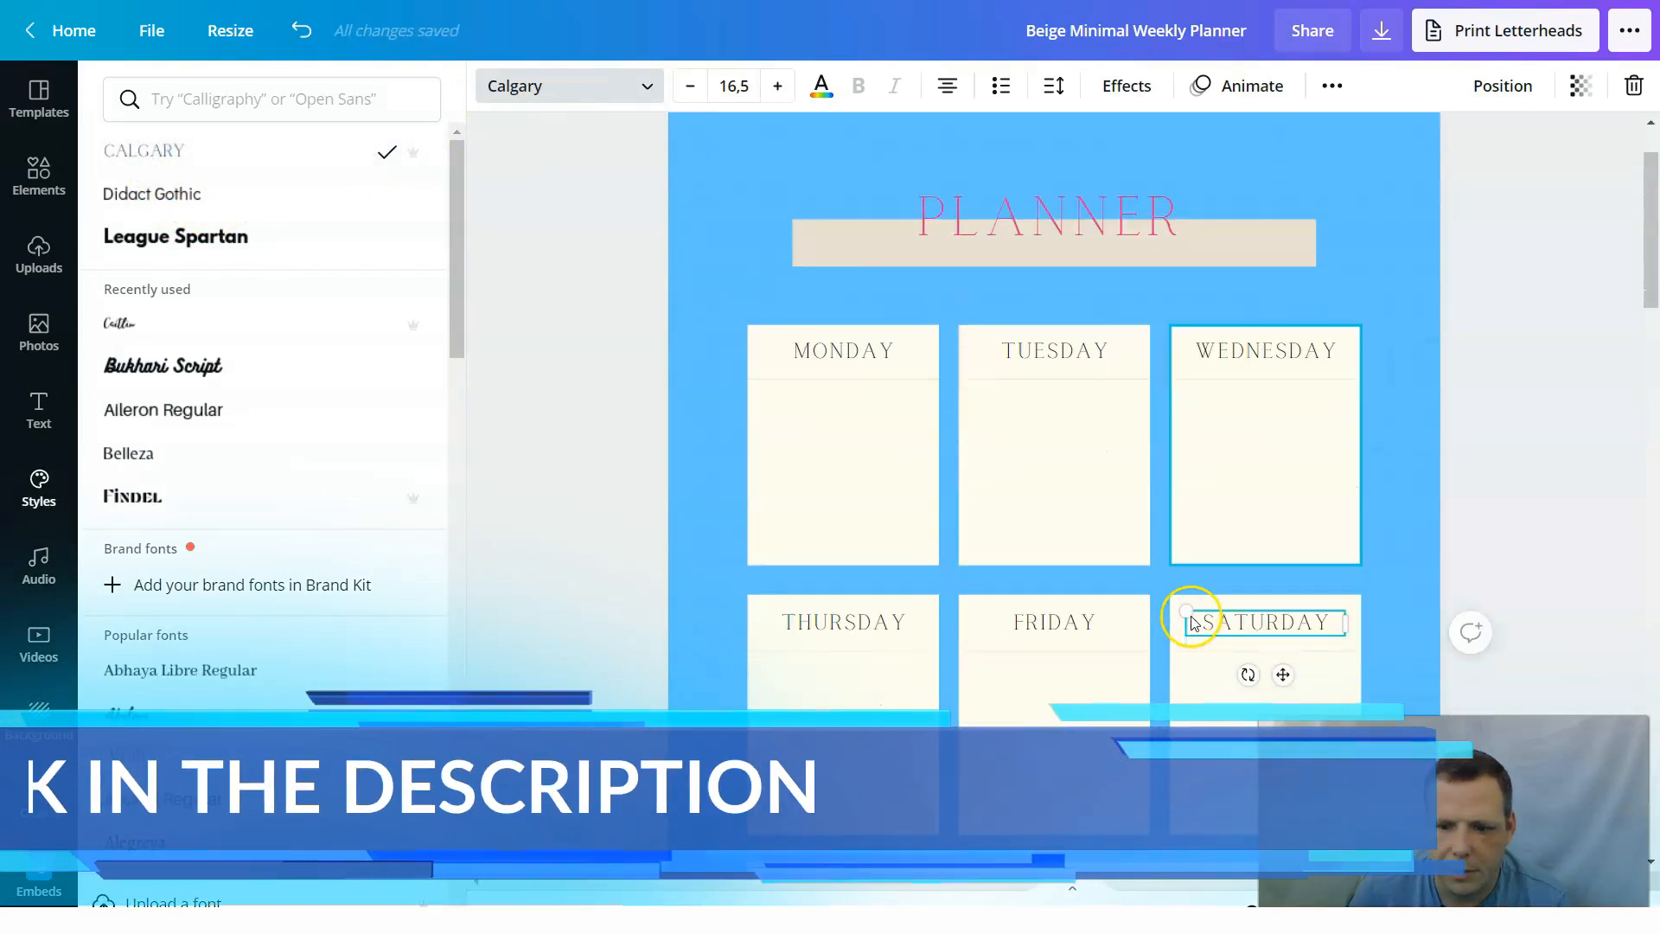
scroll(1192, 622, down, 2)
click(976, 487)
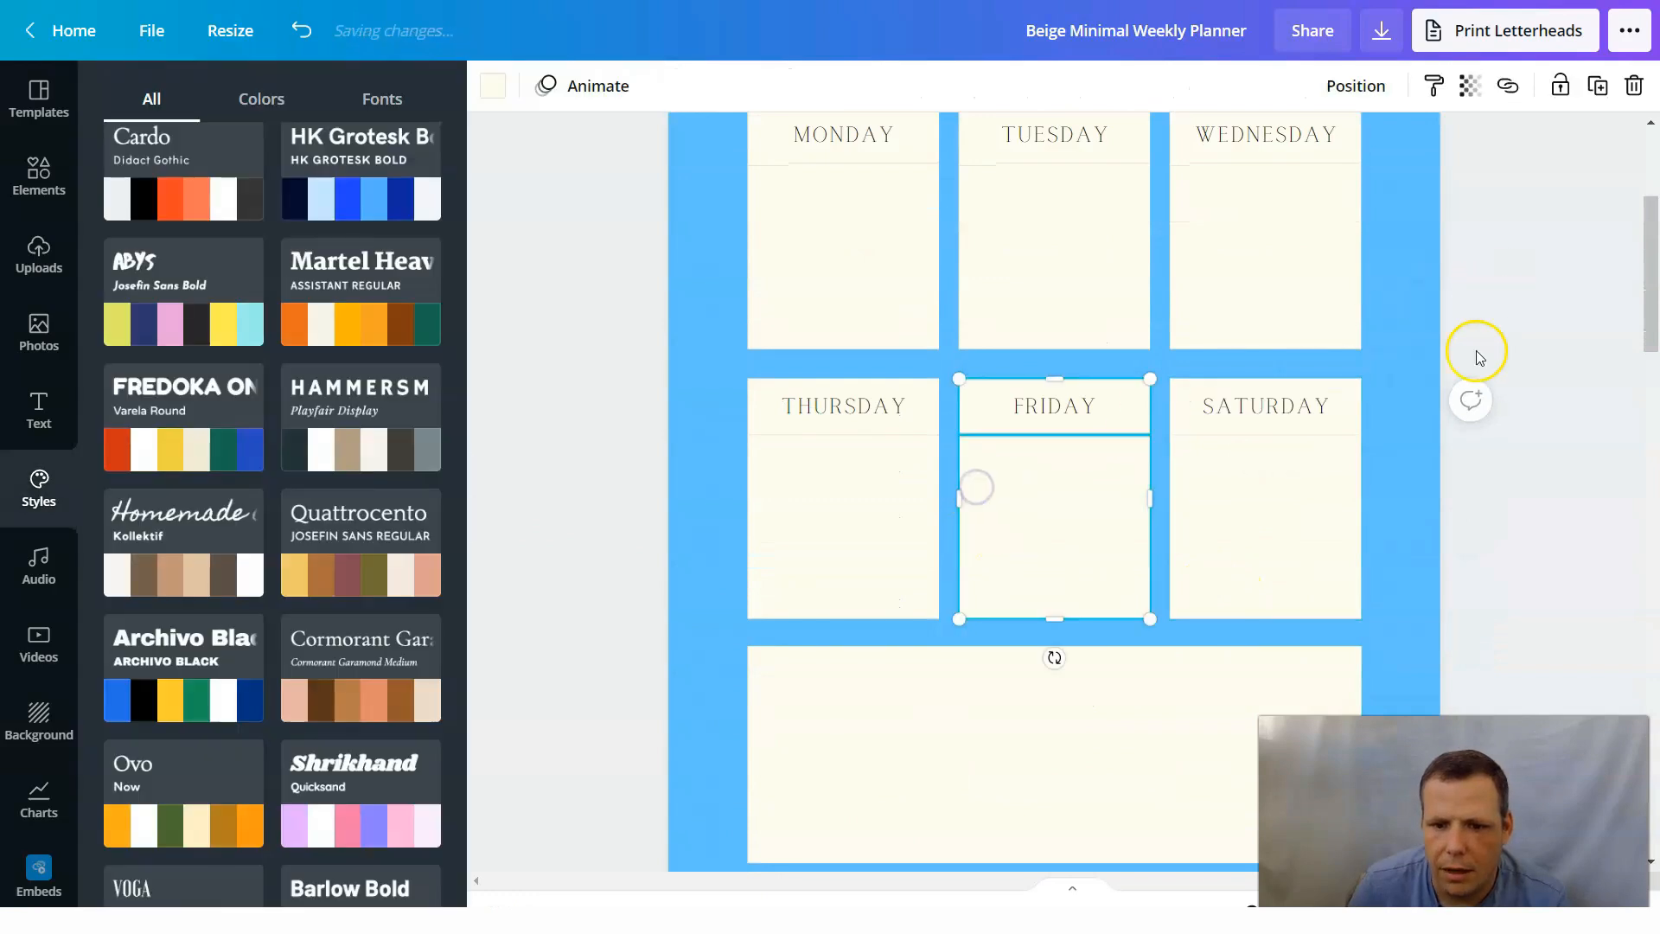
Delete the beige bar behind the PLANNER title on page 1.
scroll(1478, 356, up, 3)
click(1184, 367)
click(1207, 374)
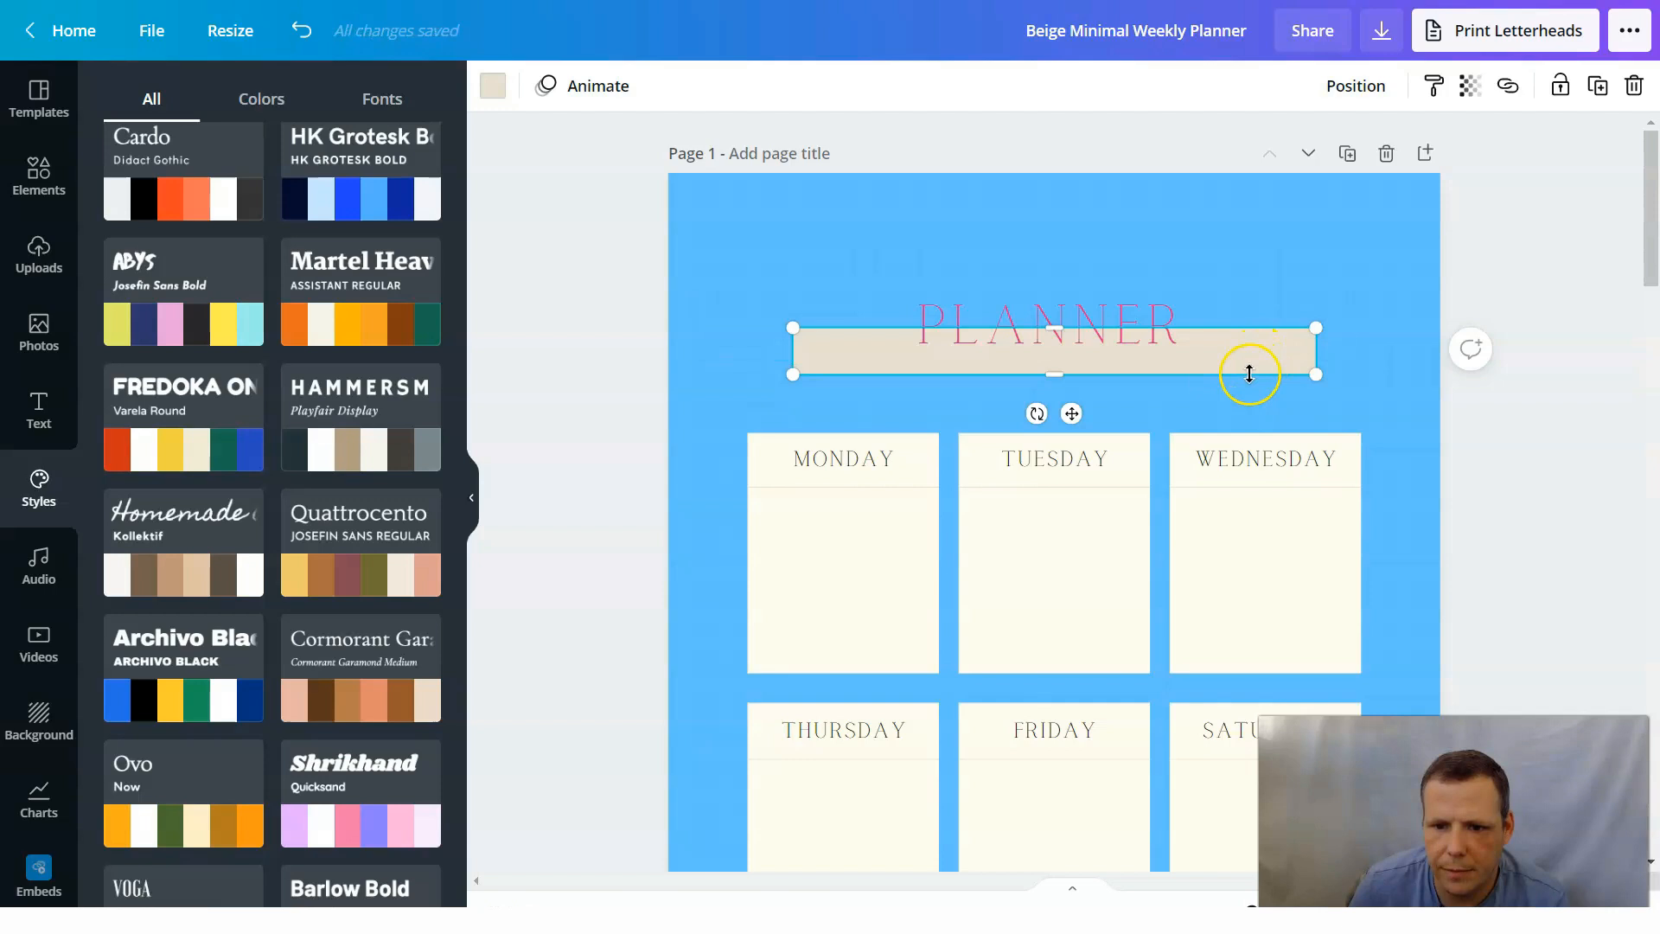
right_click(1249, 374)
click(1321, 492)
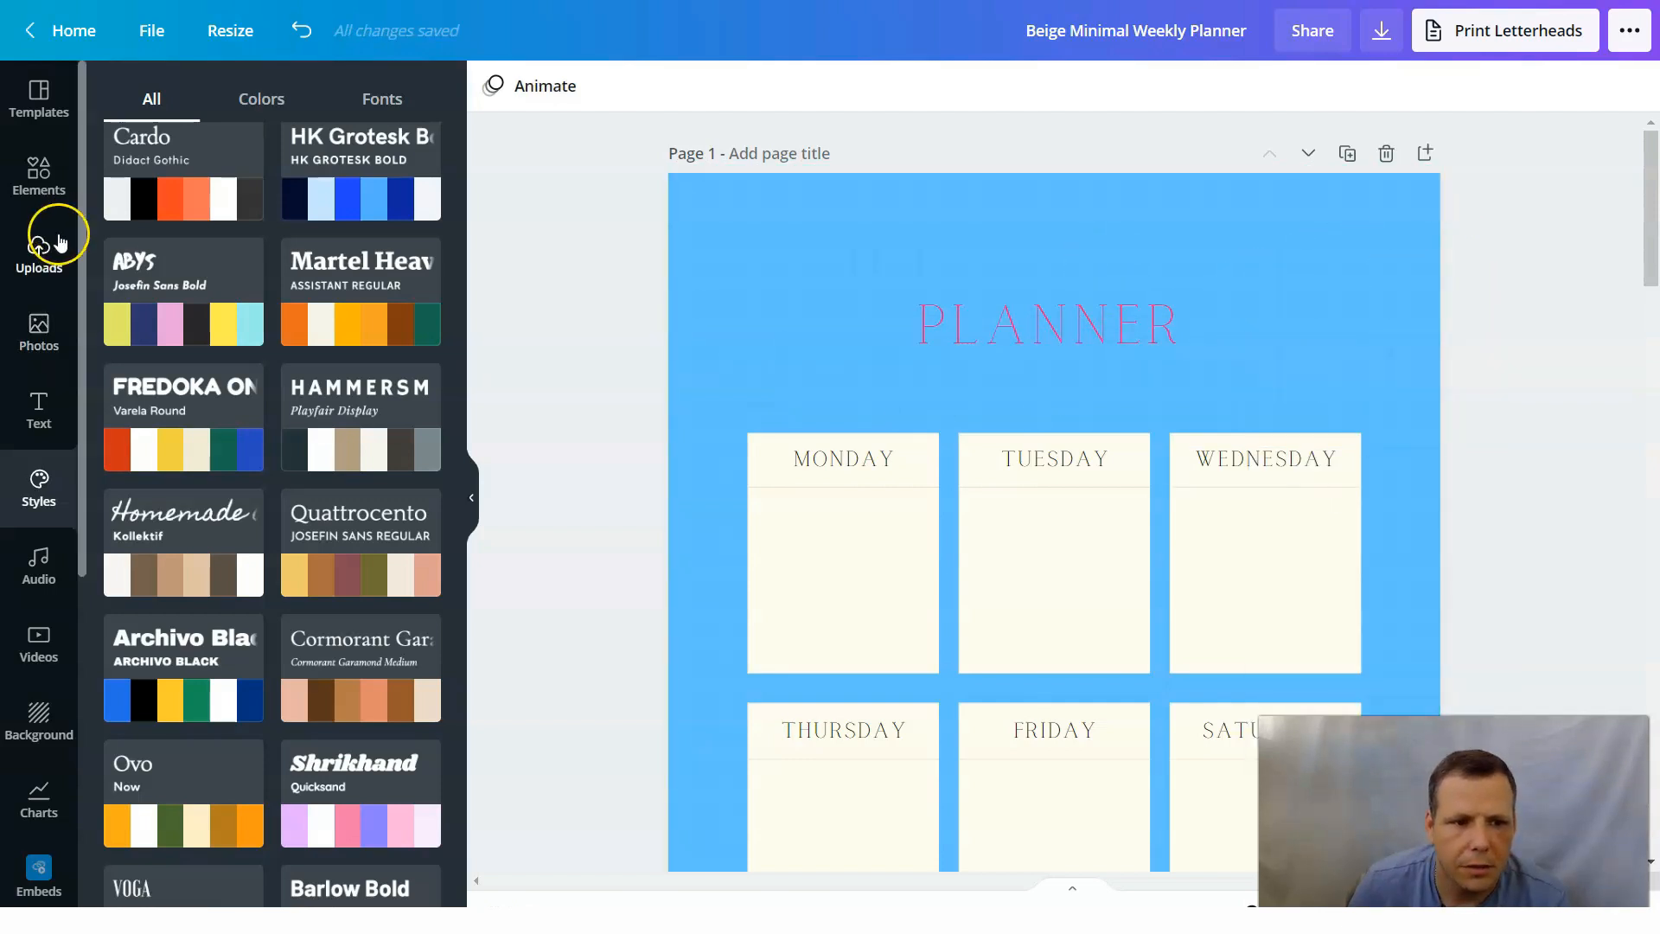
Add a straight line just below the Monday heading and shorten it to fit inside the Monday box.
click(38, 165)
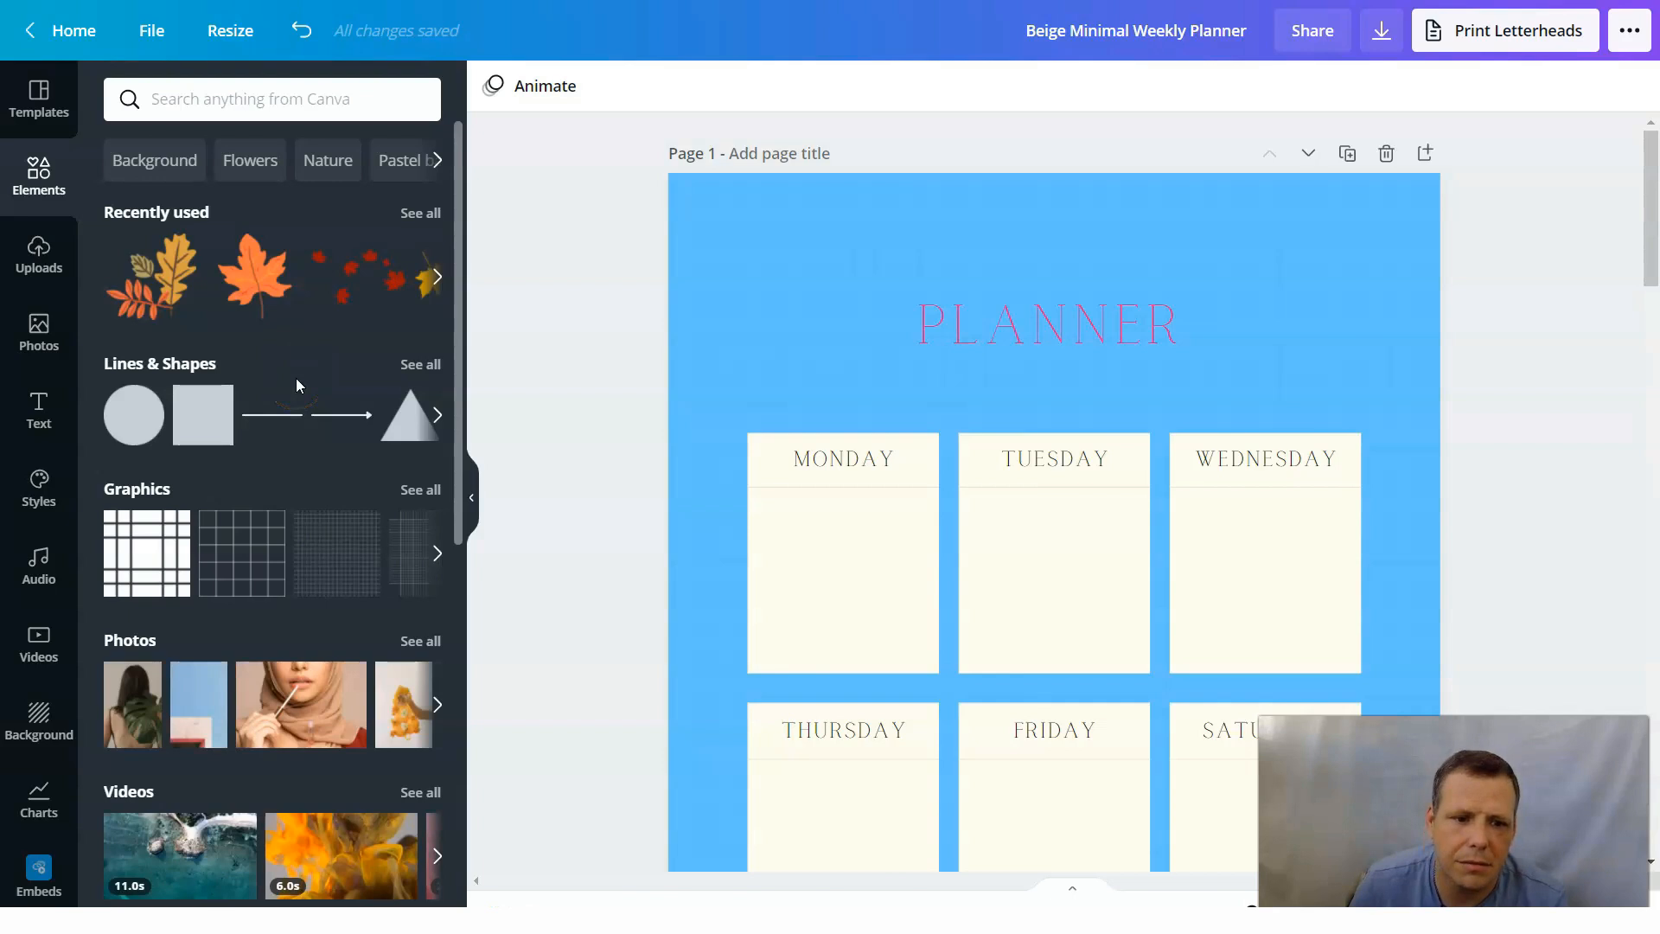
click(300, 420)
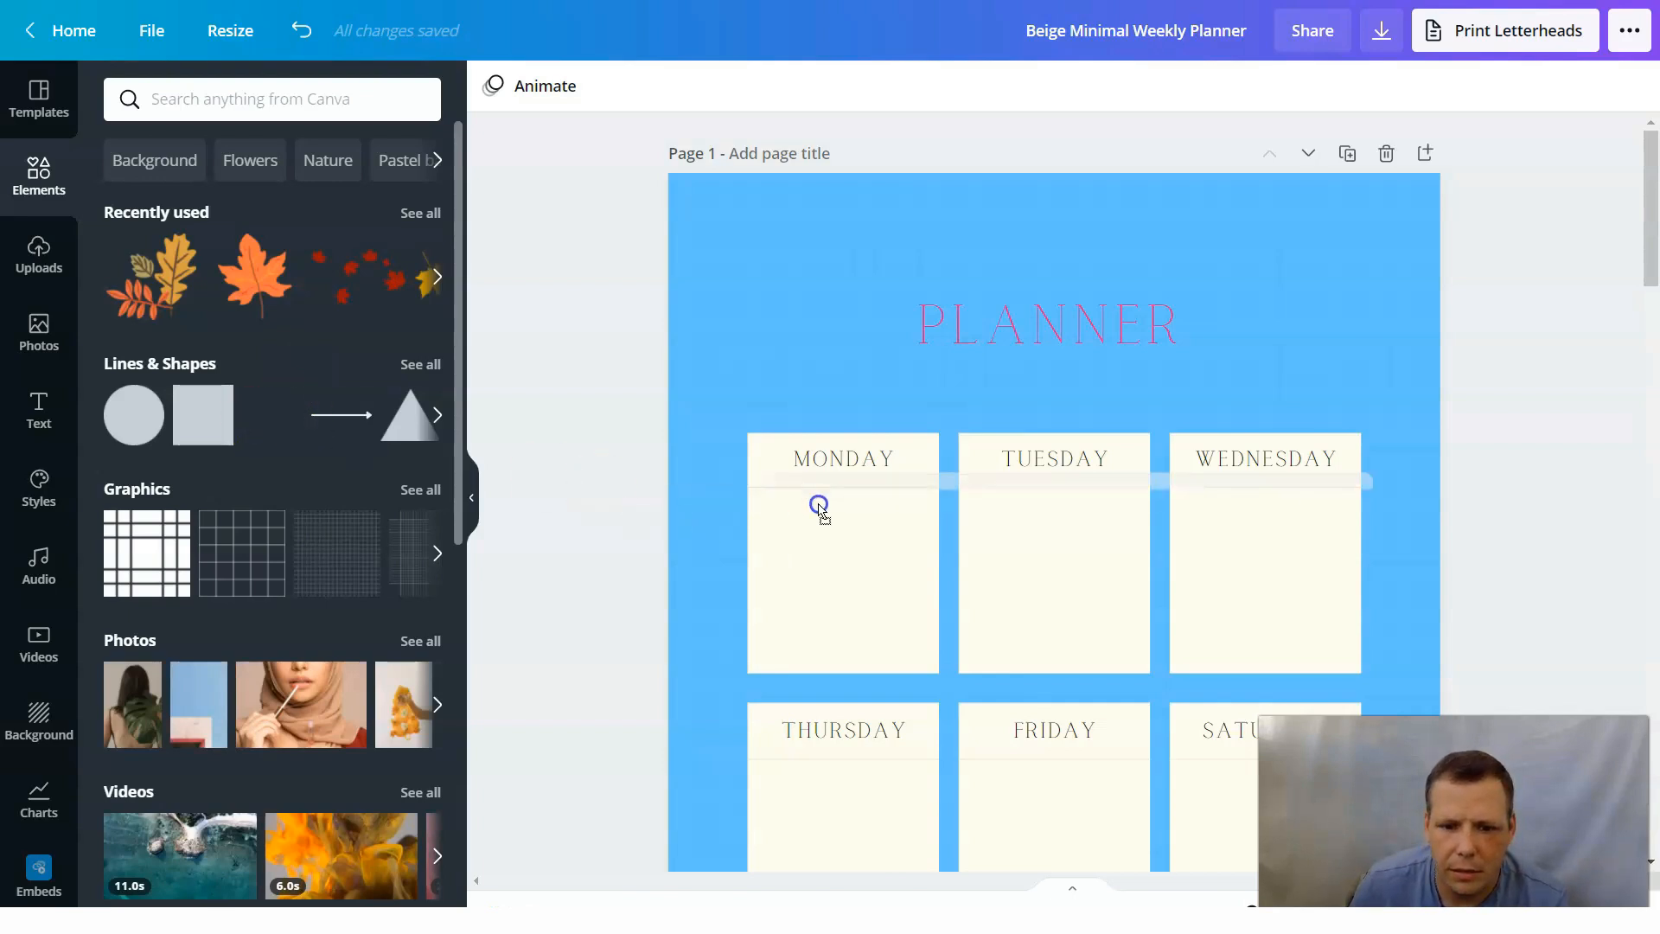
drag(768, 525, 770, 529)
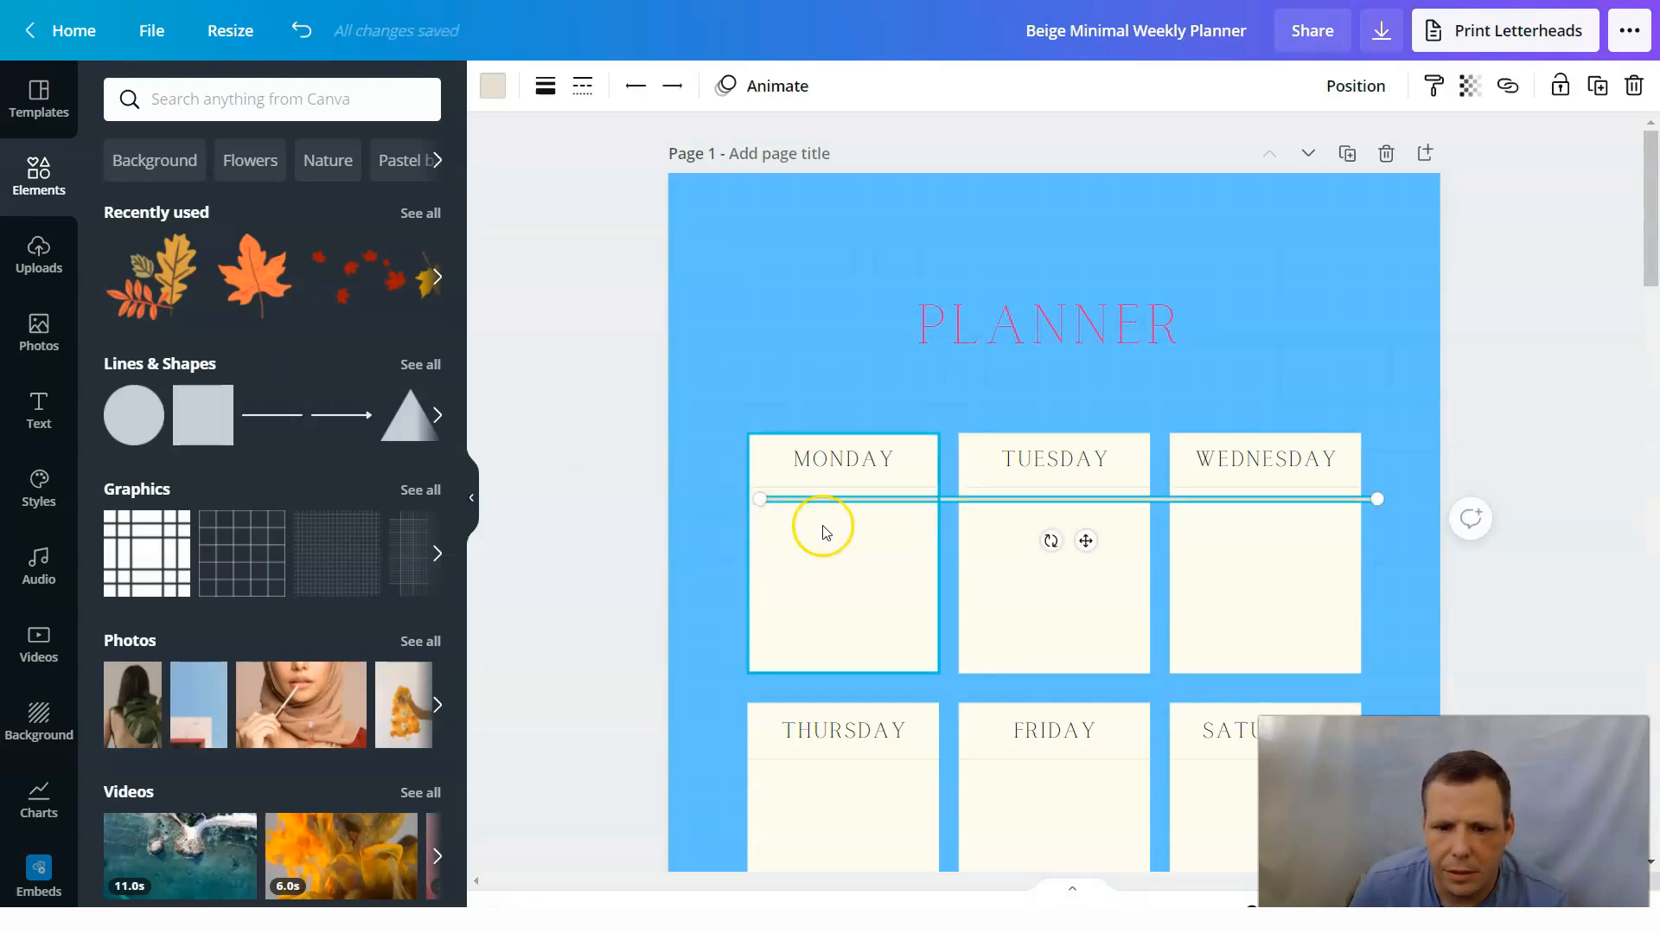
drag(1101, 508, 914, 499)
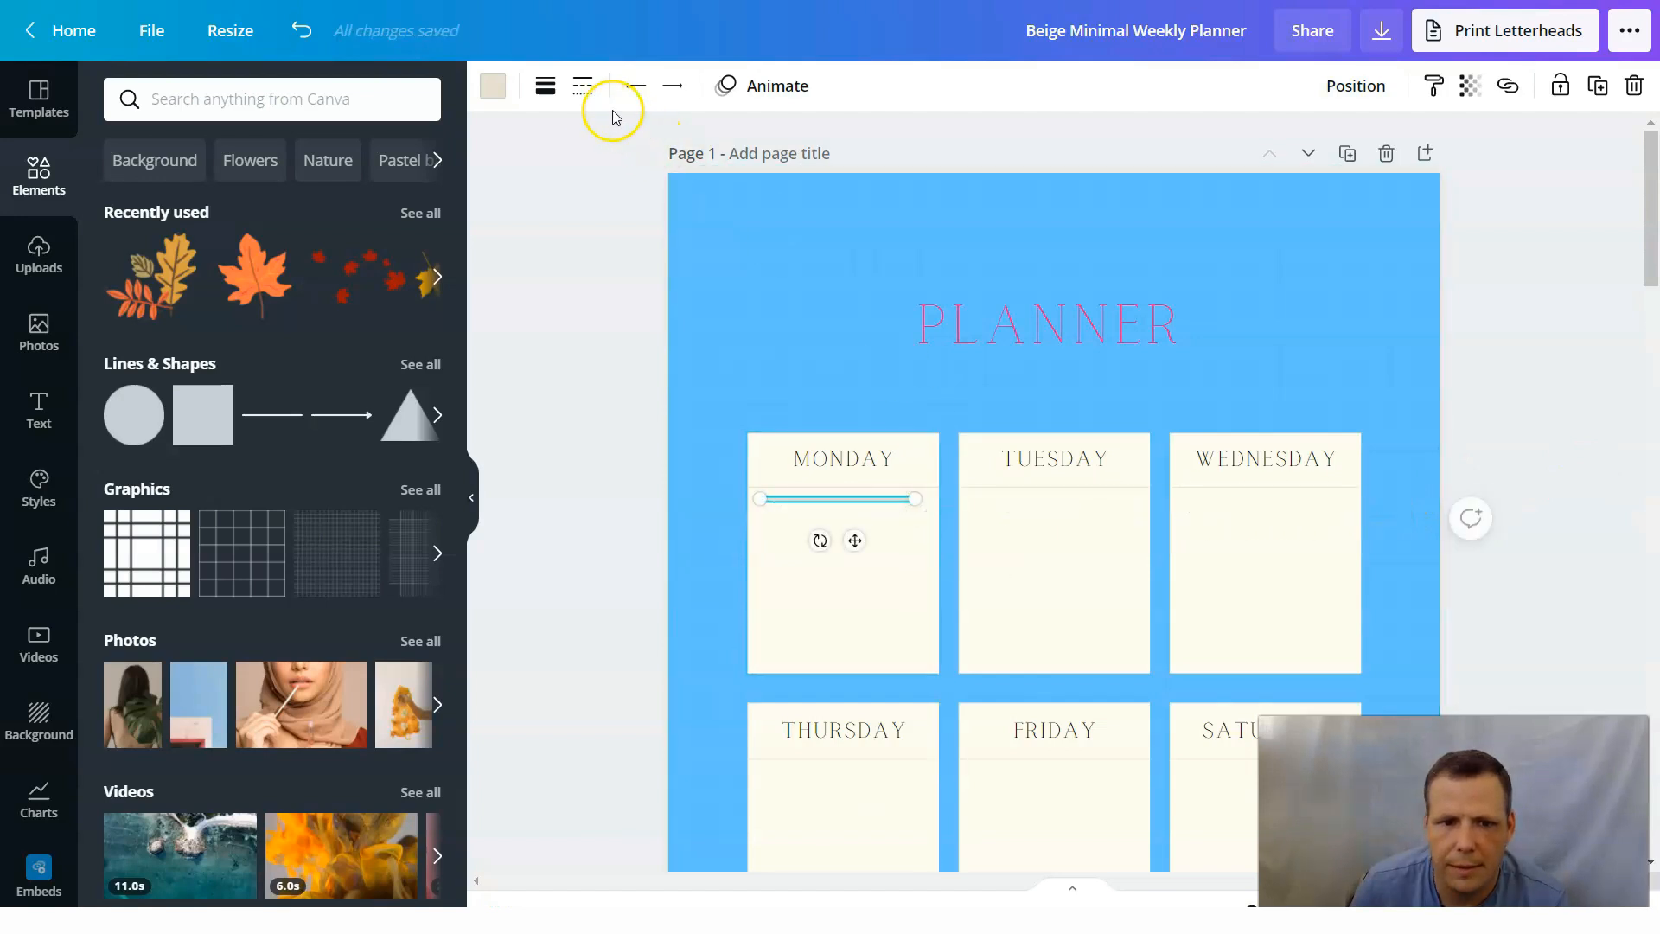
Recolor the line in the Monday box to the near-black document color.
click(488, 91)
click(243, 199)
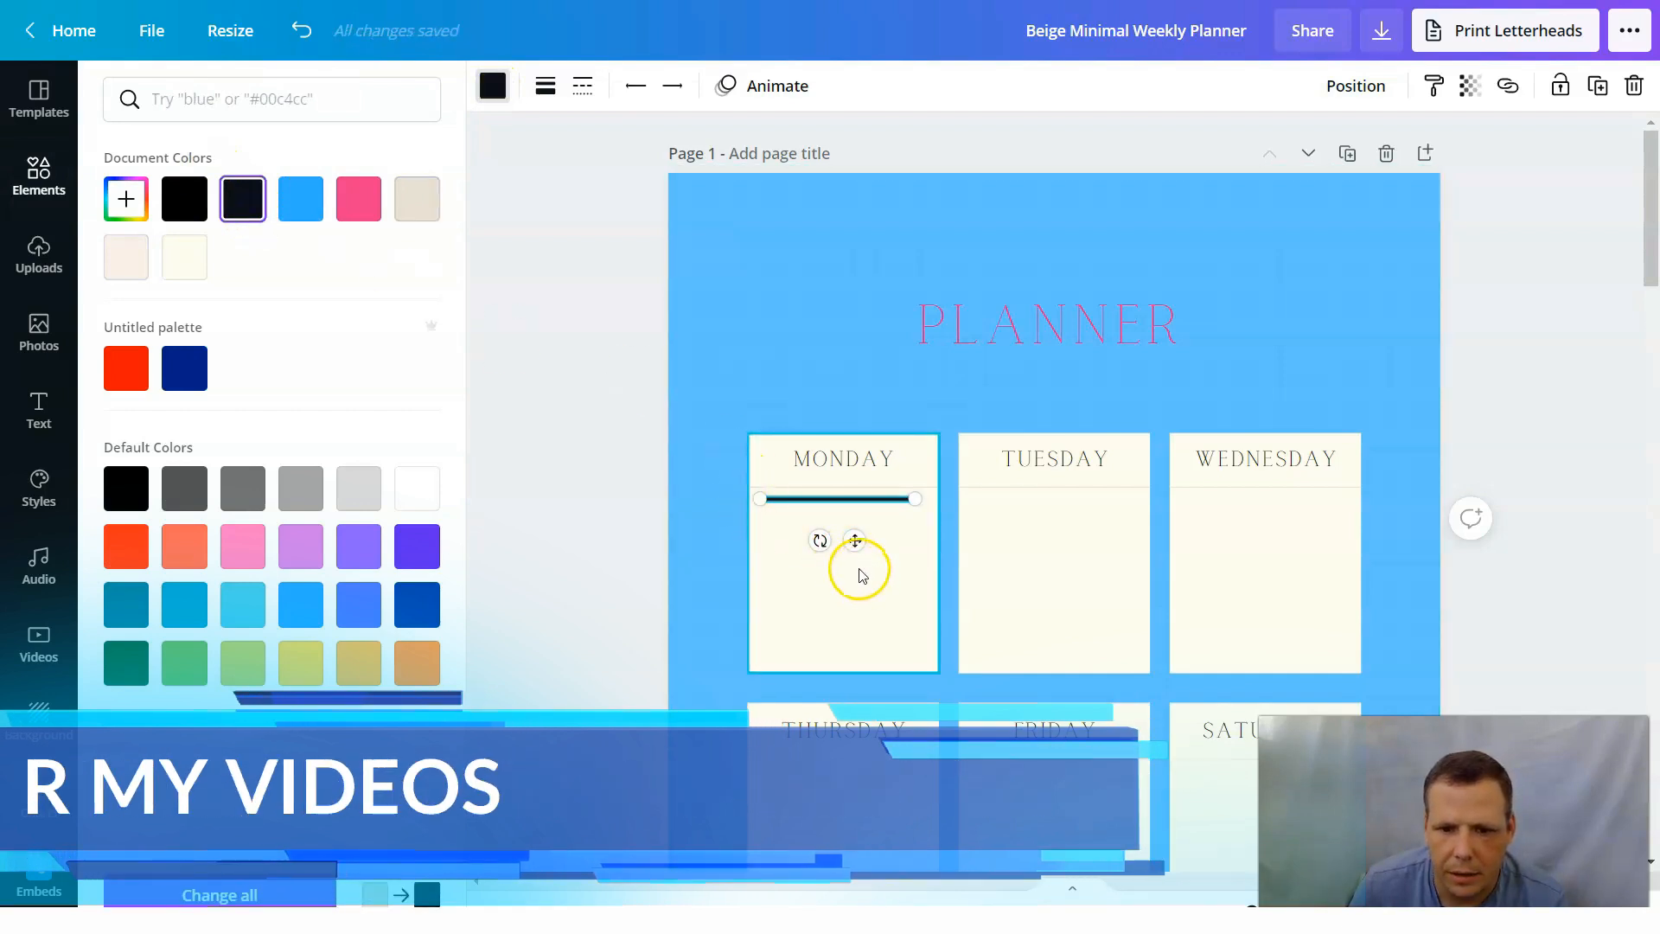
click(775, 588)
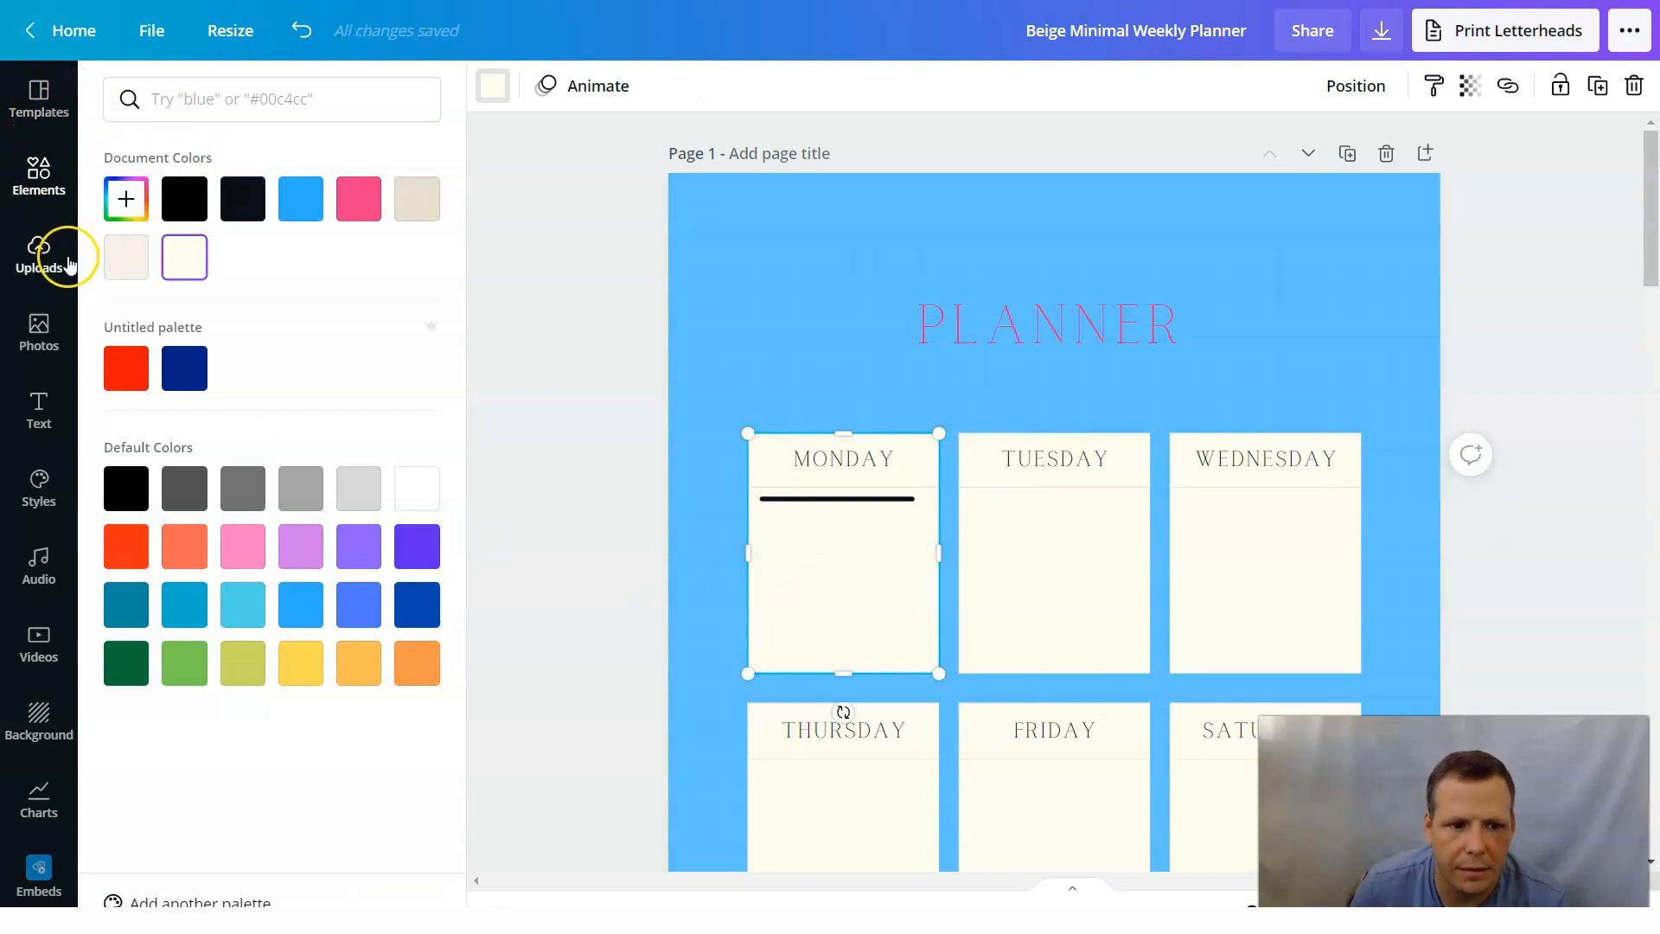
Add a second straight line below the first one in the Monday box and shorten it to match the first line's length.
click(64, 180)
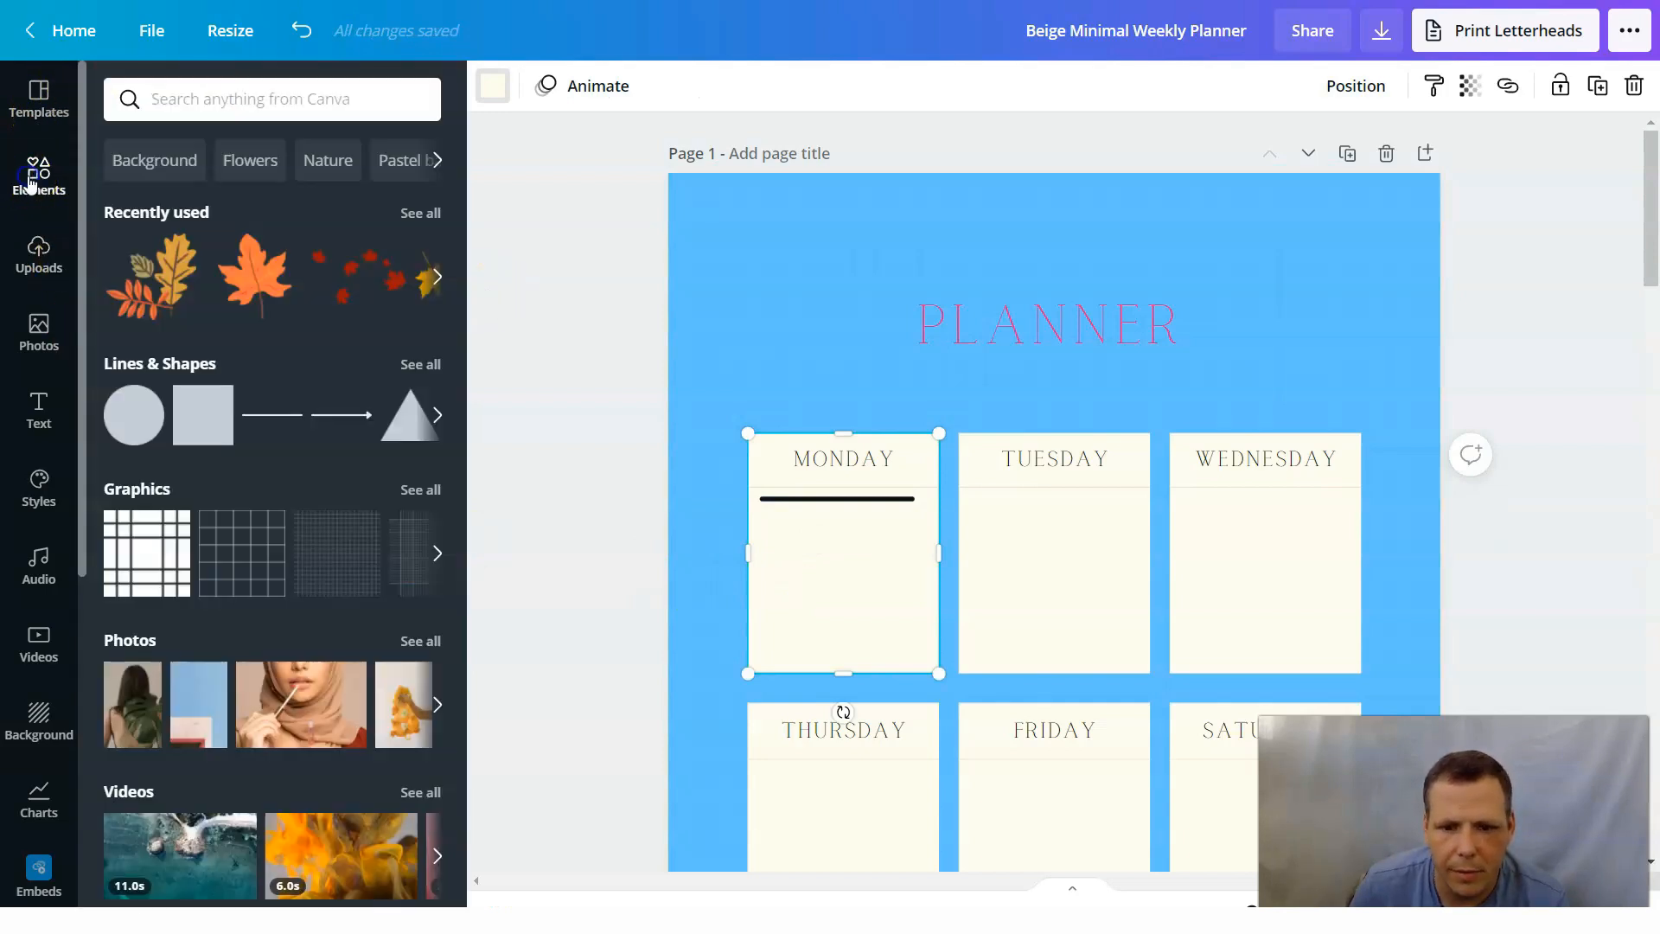
click(261, 416)
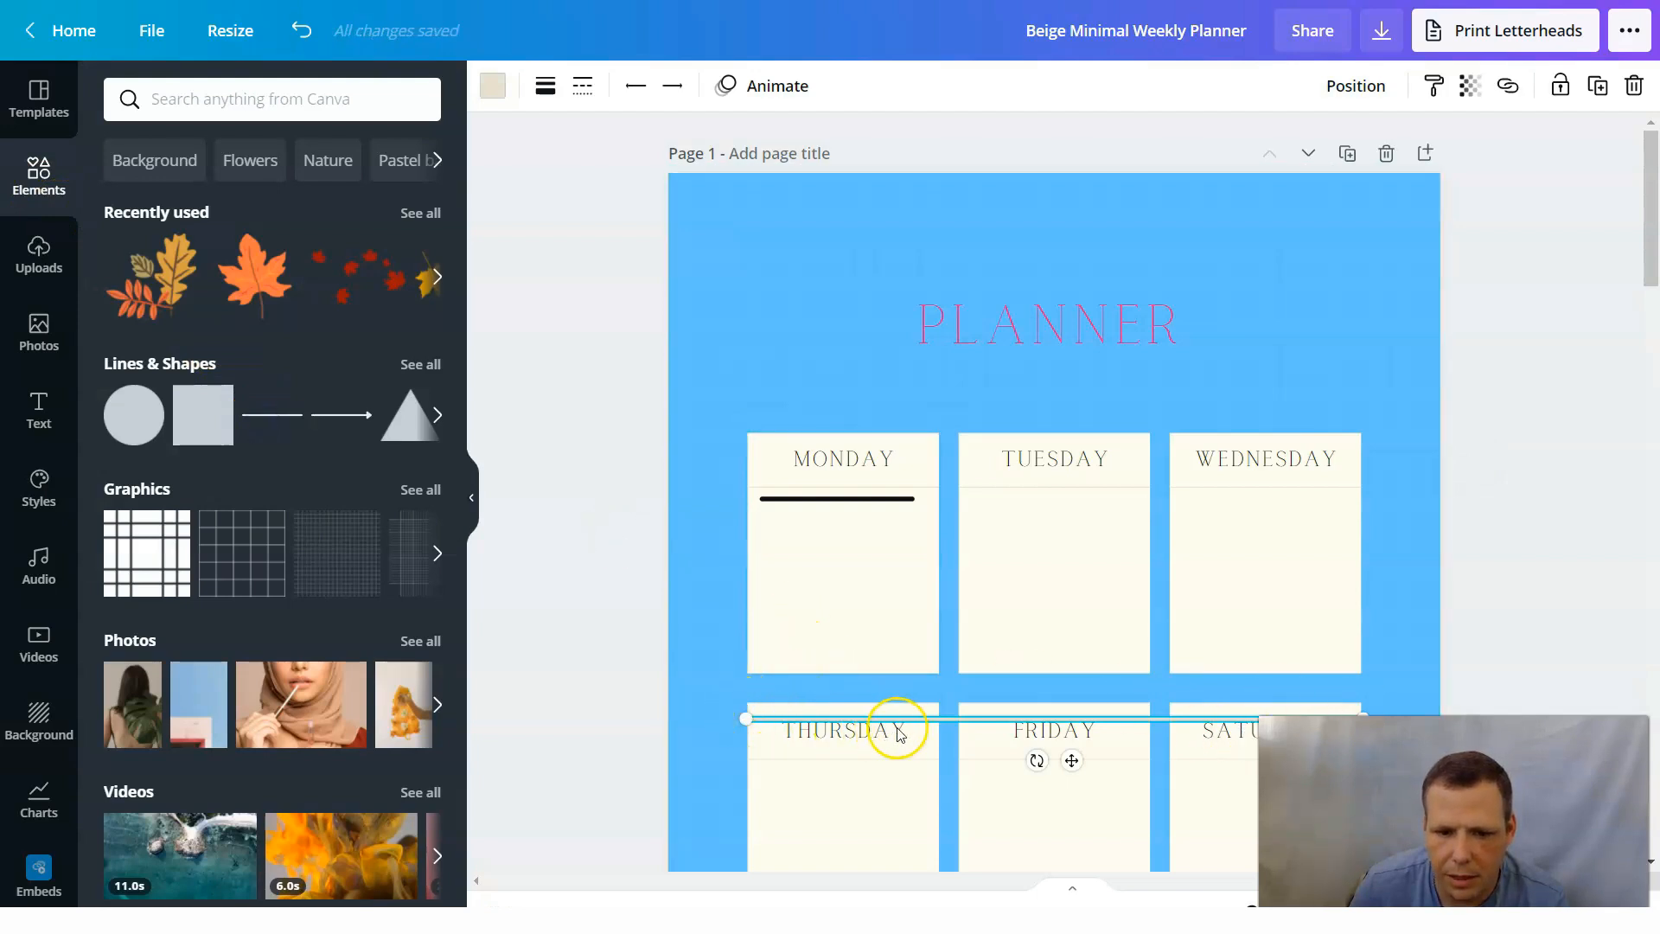
drag(767, 619, 896, 548)
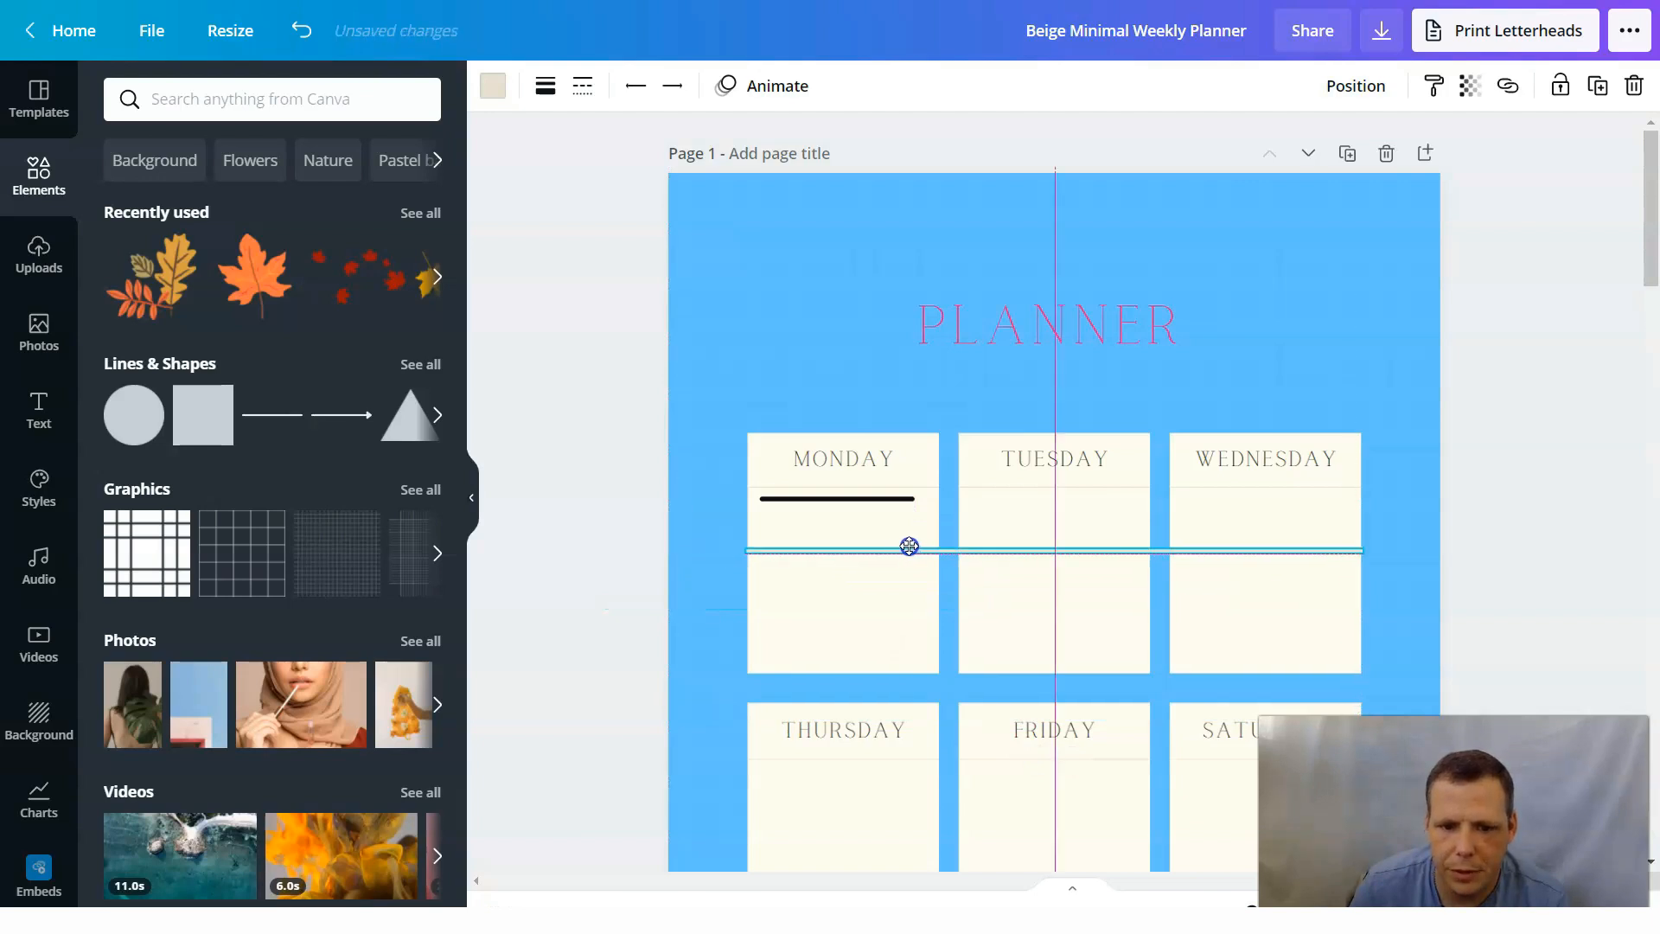
drag(1389, 573, 1355, 560)
drag(986, 563, 910, 556)
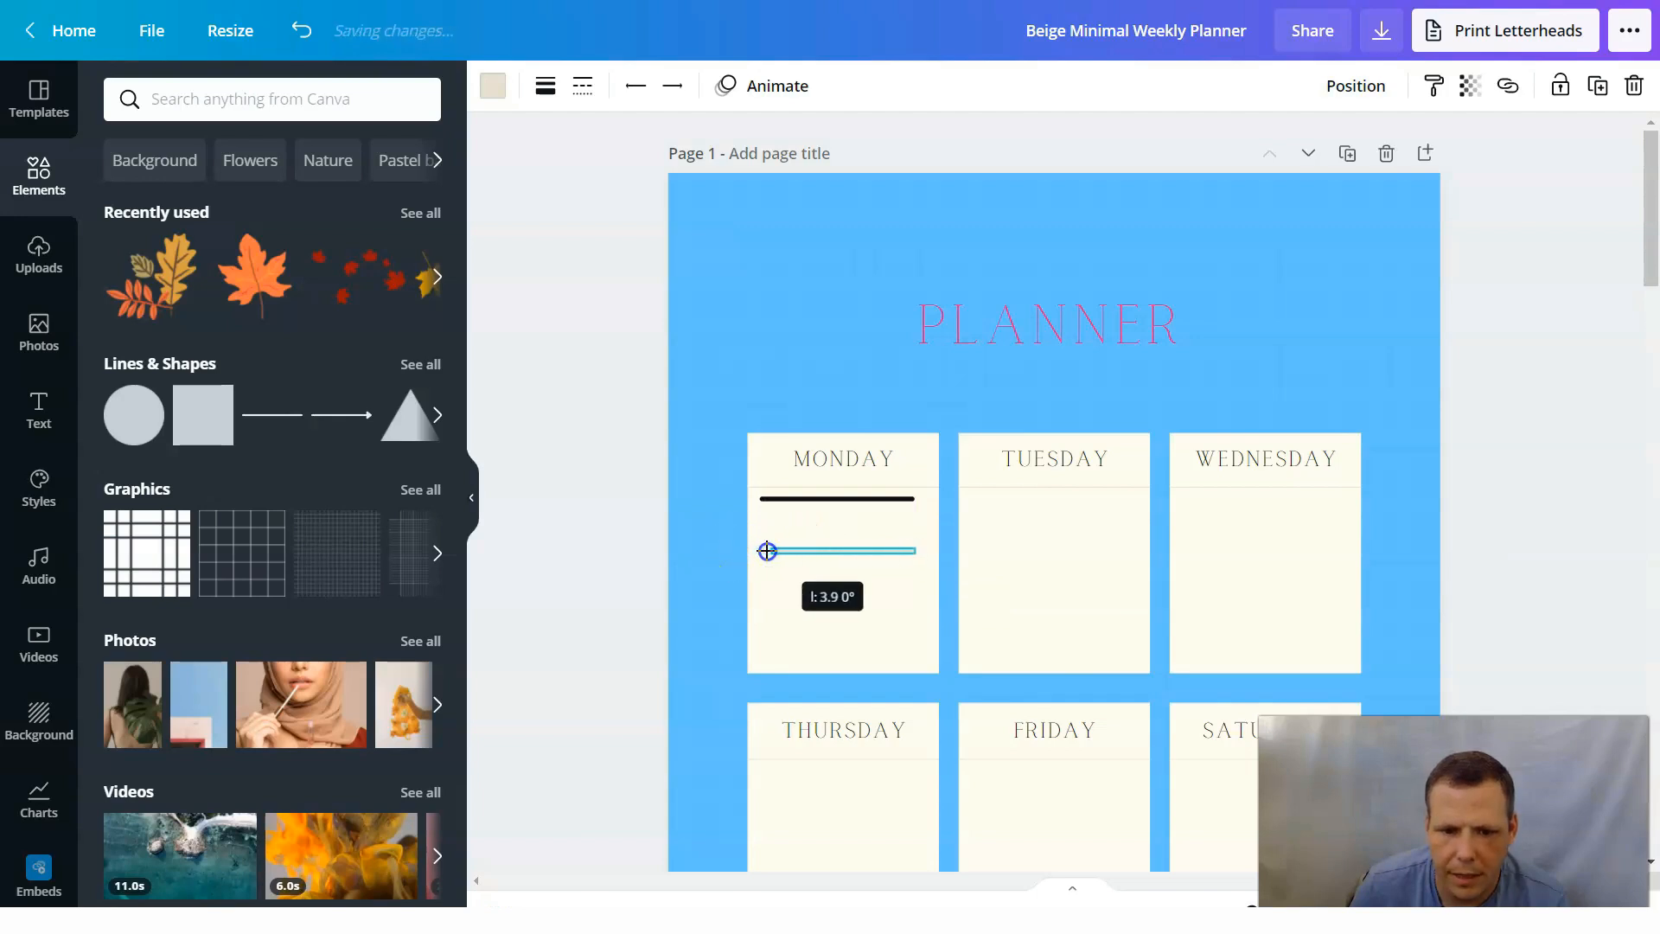
drag(767, 551, 767, 551)
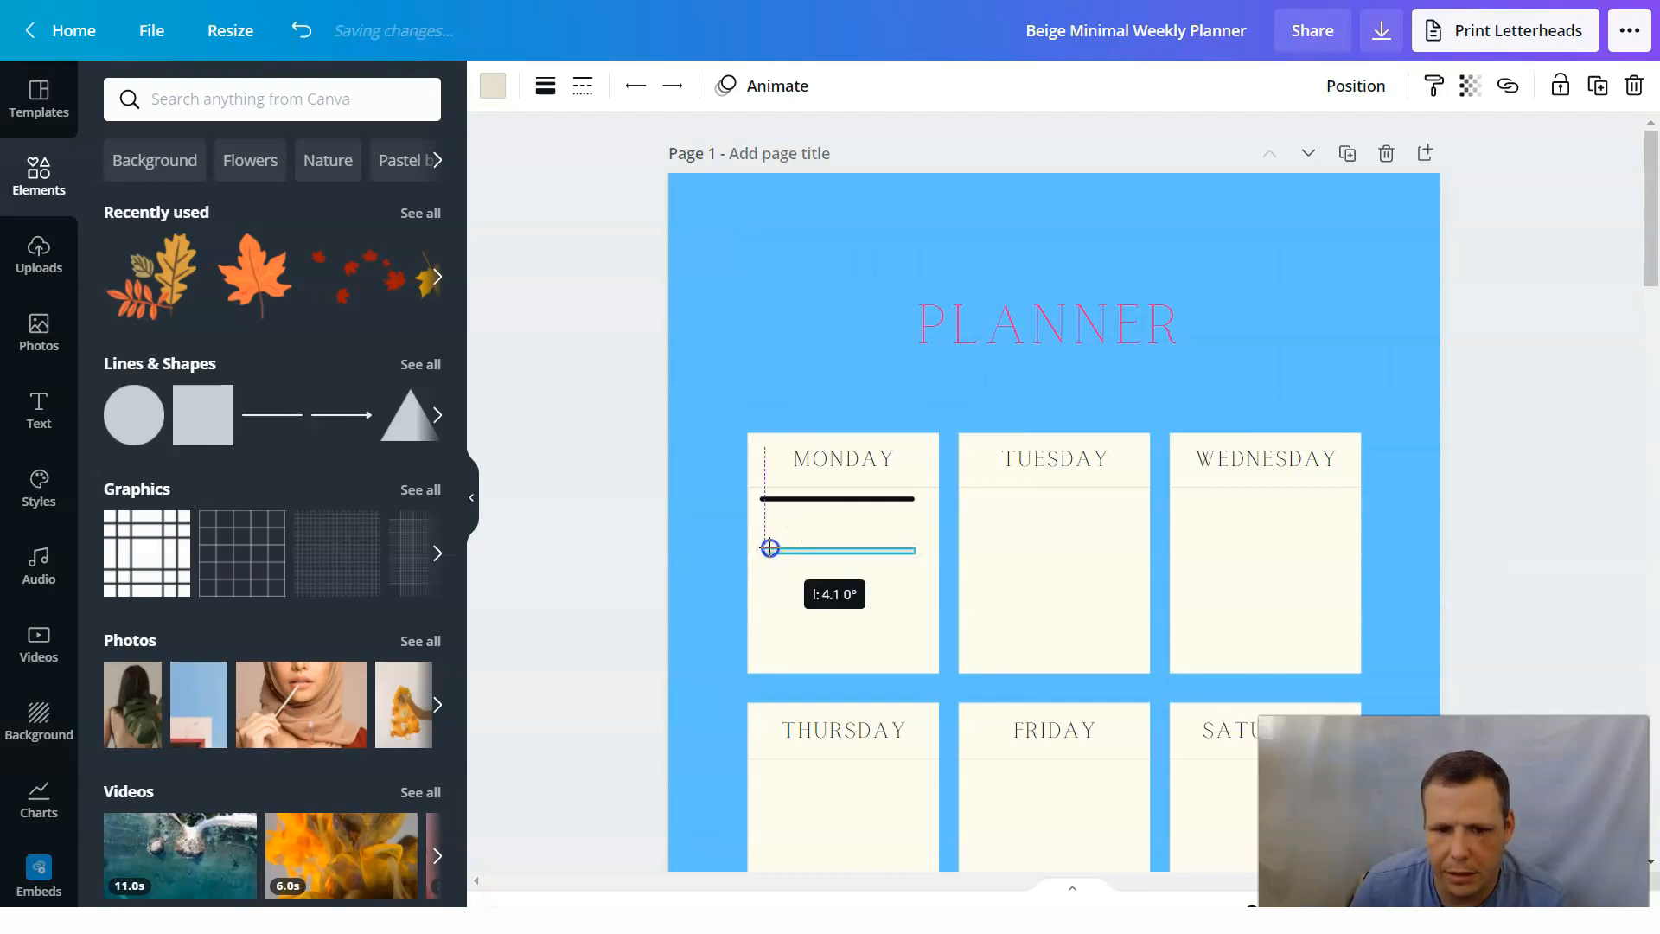
click(906, 577)
Recolor the second Monday line black and move it up closer to the first line, with their left ends aligned.
click(876, 550)
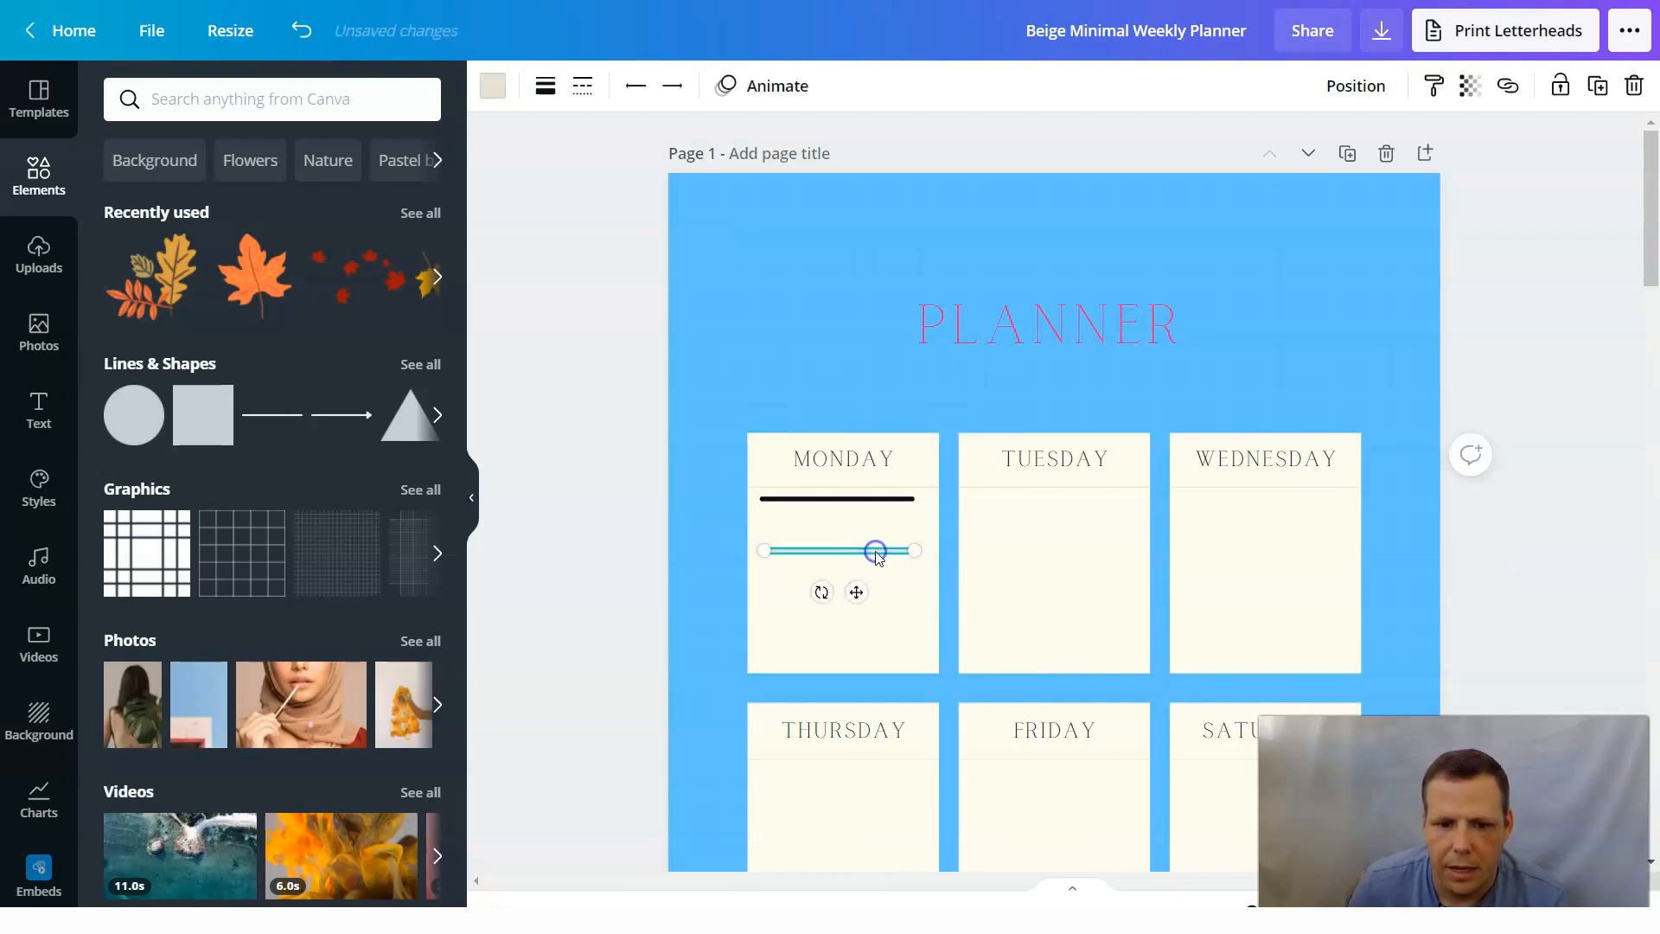
click(495, 87)
click(184, 199)
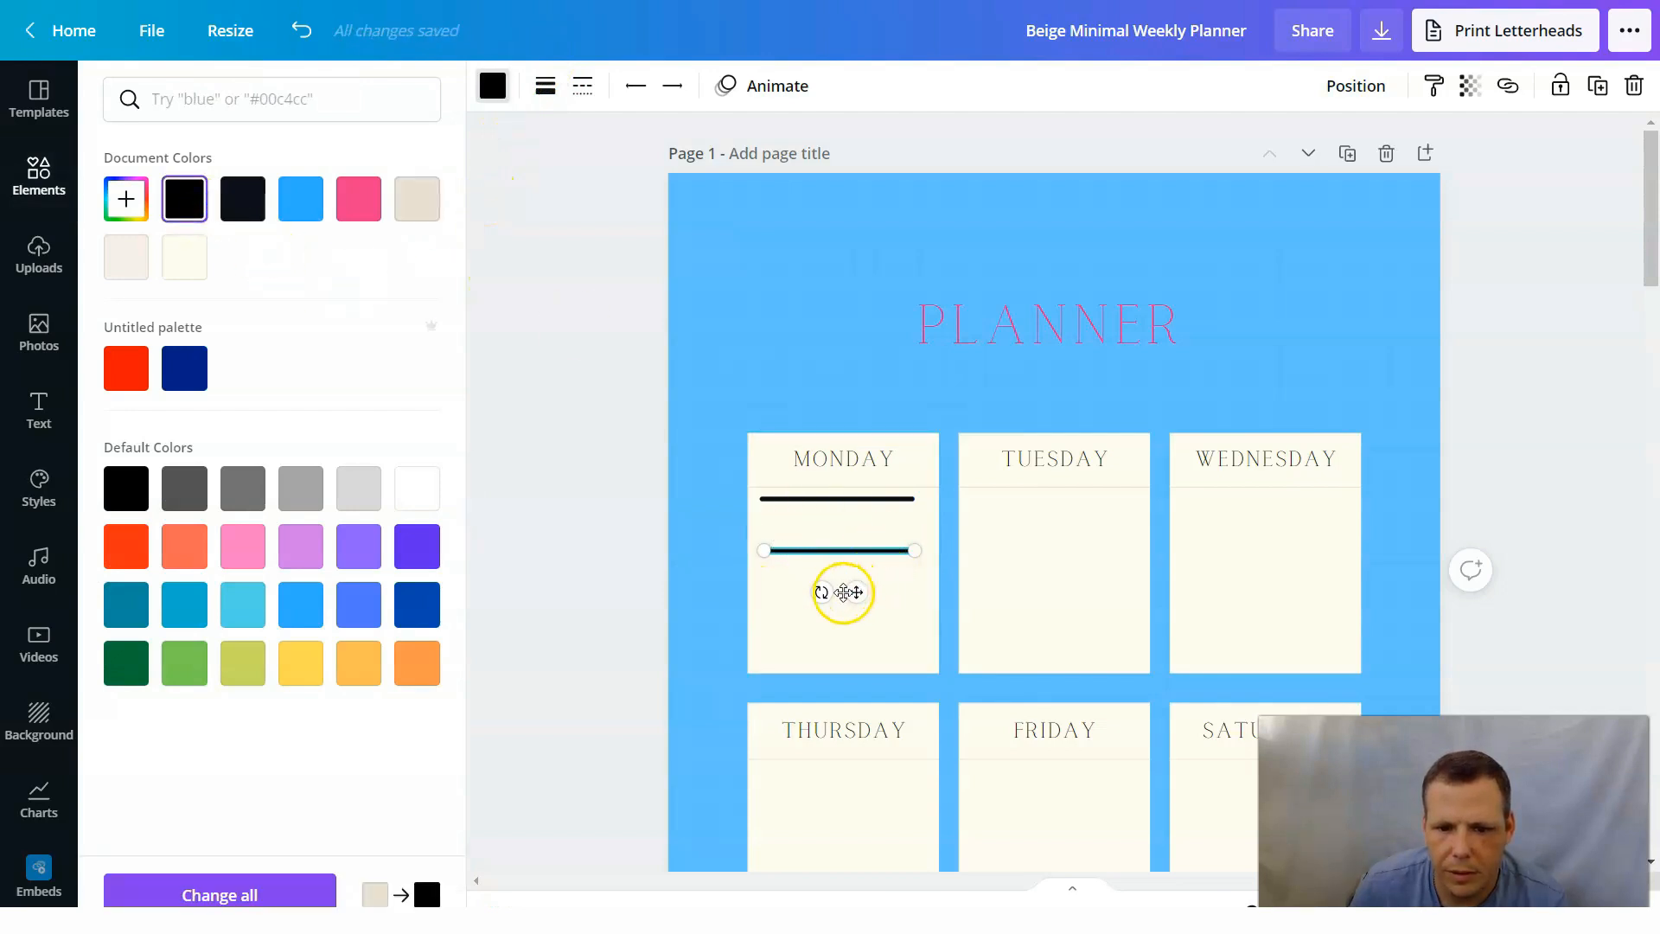
drag(856, 592, 852, 575)
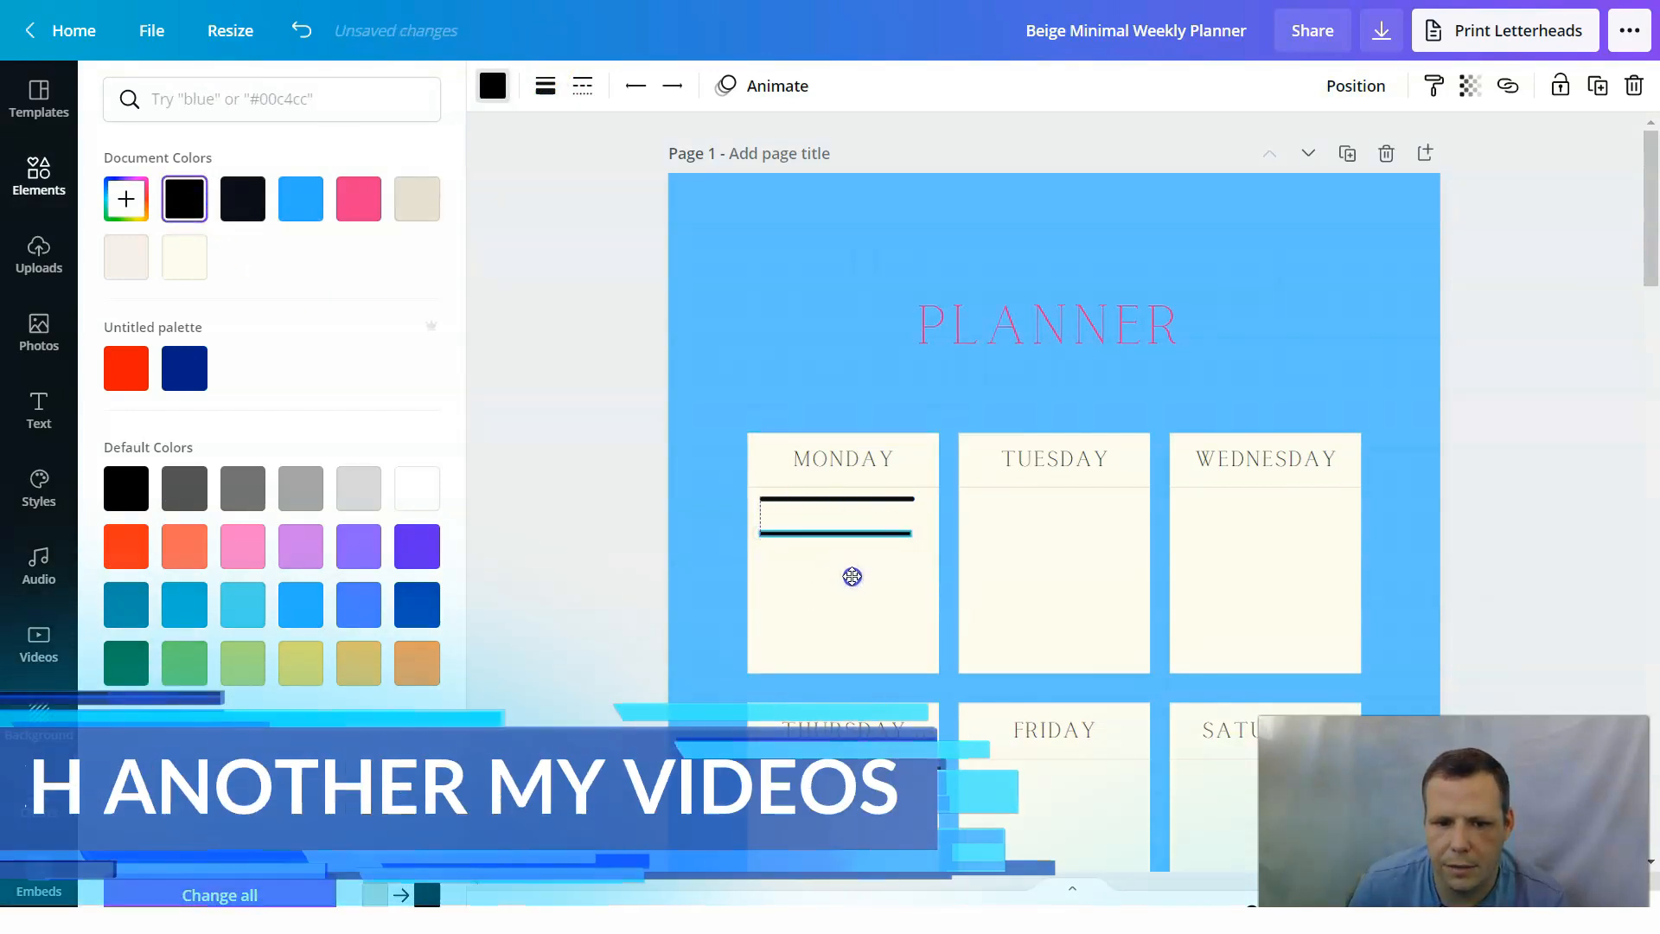
Try a font size of 19.5 on the MONDAY heading and set it back to 16.5.
click(848, 374)
click(857, 458)
click(783, 88)
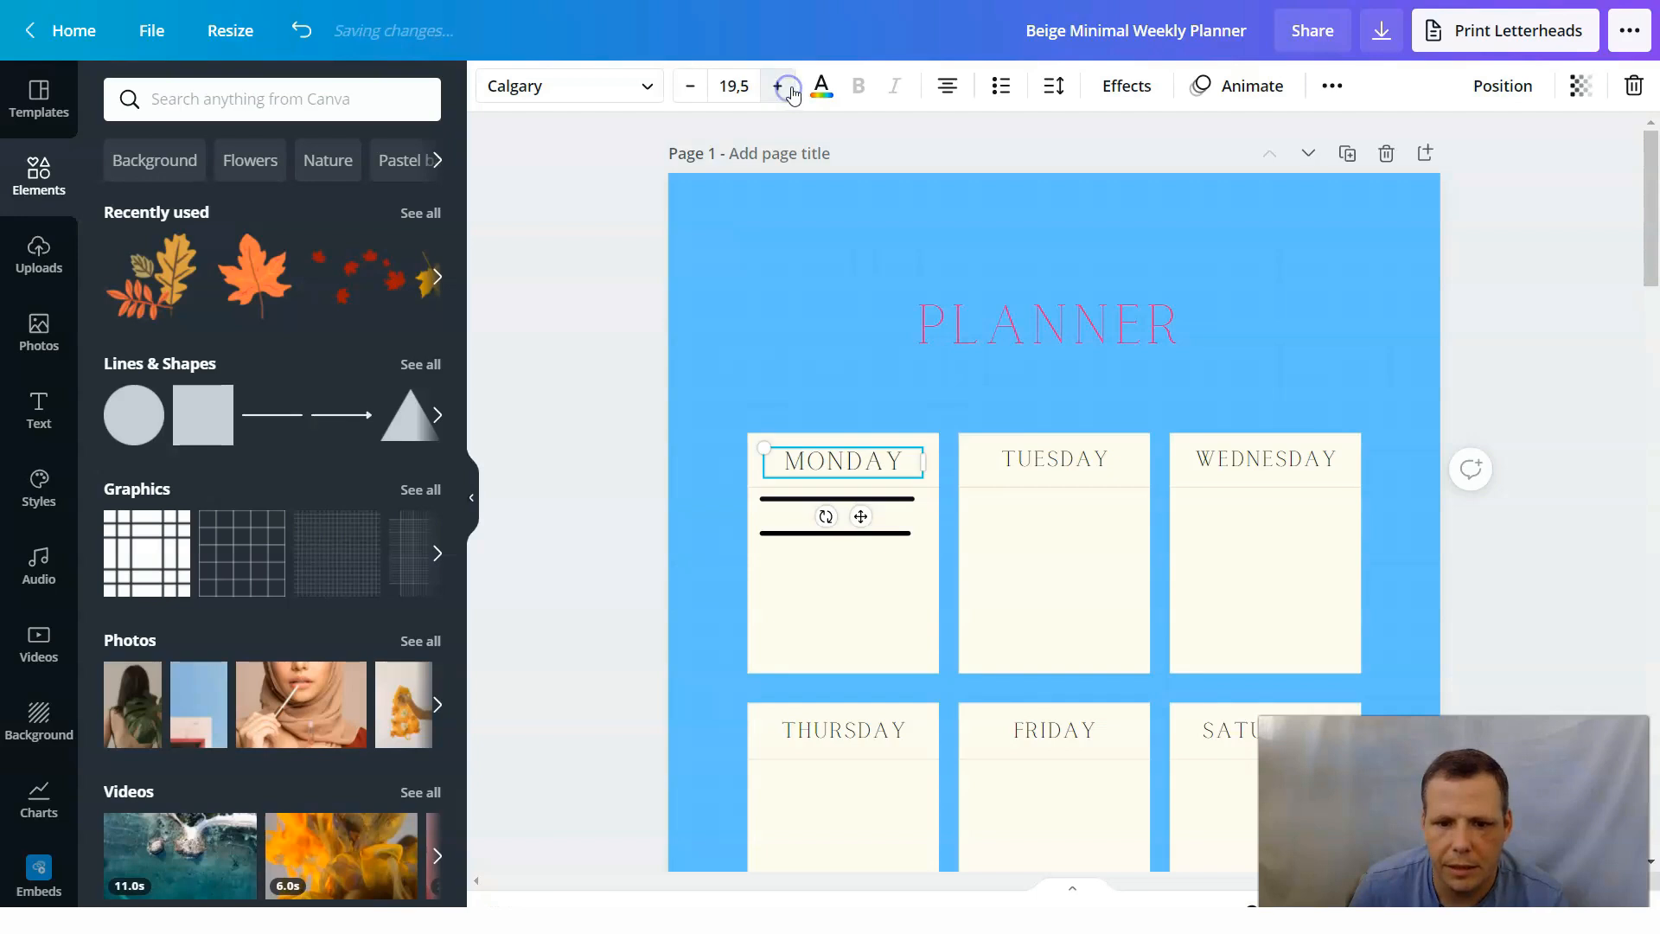
click(680, 87)
click(681, 87)
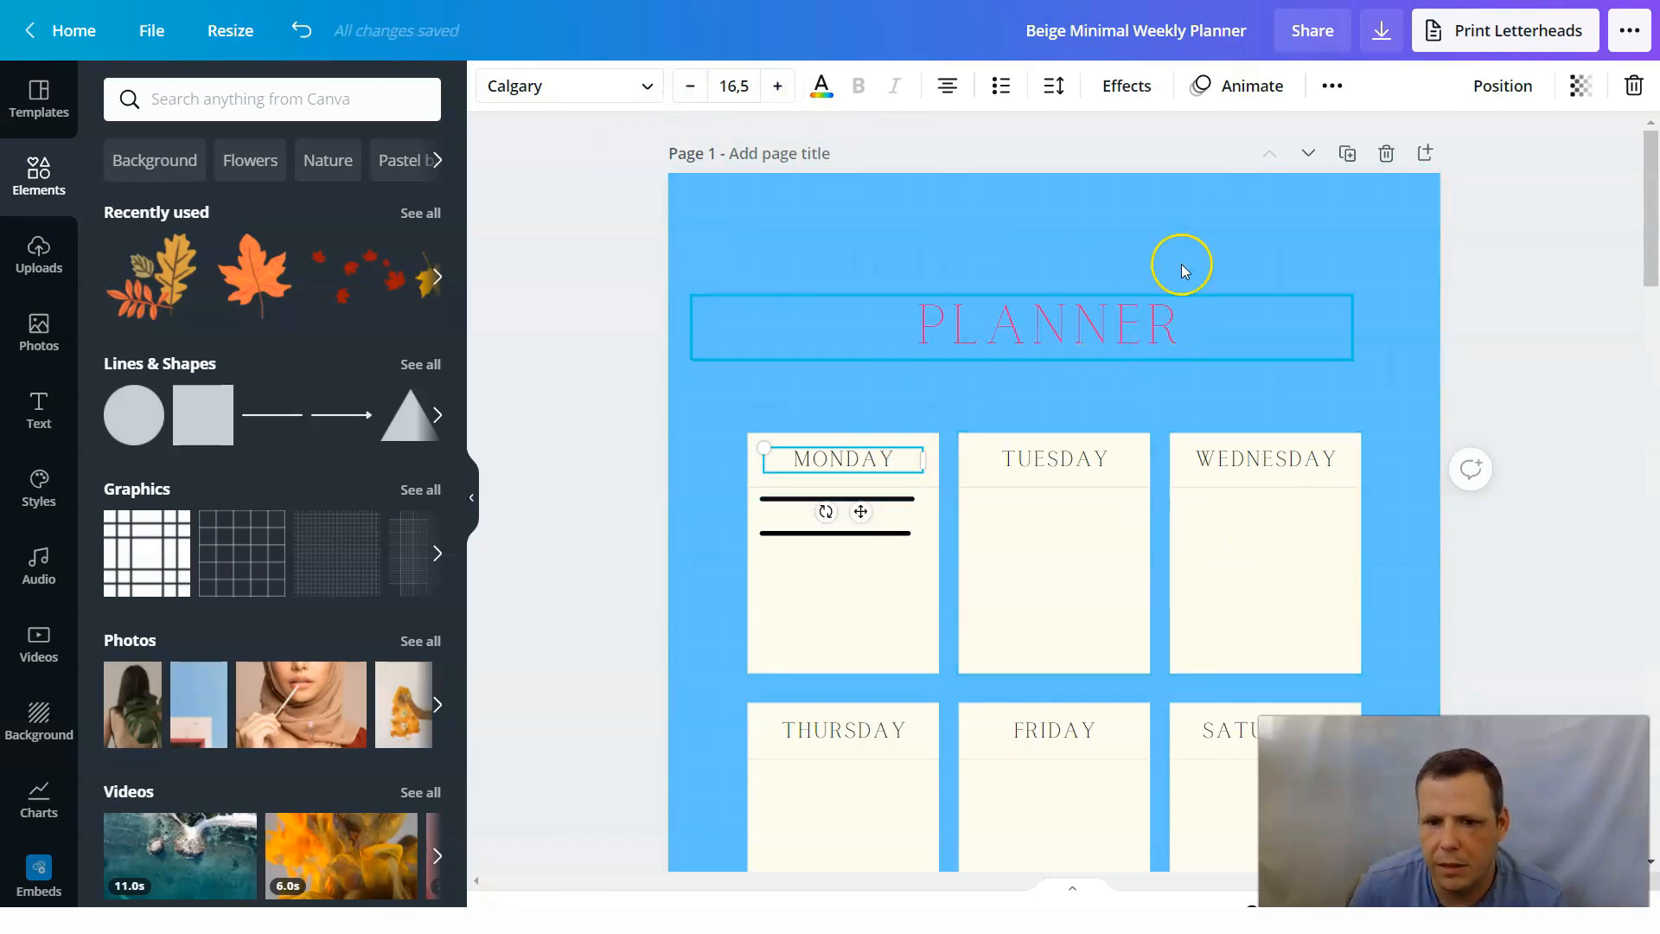
Look through the element categories, from recently used items and shapes to charts, frames and grids.
click(1238, 253)
click(279, 274)
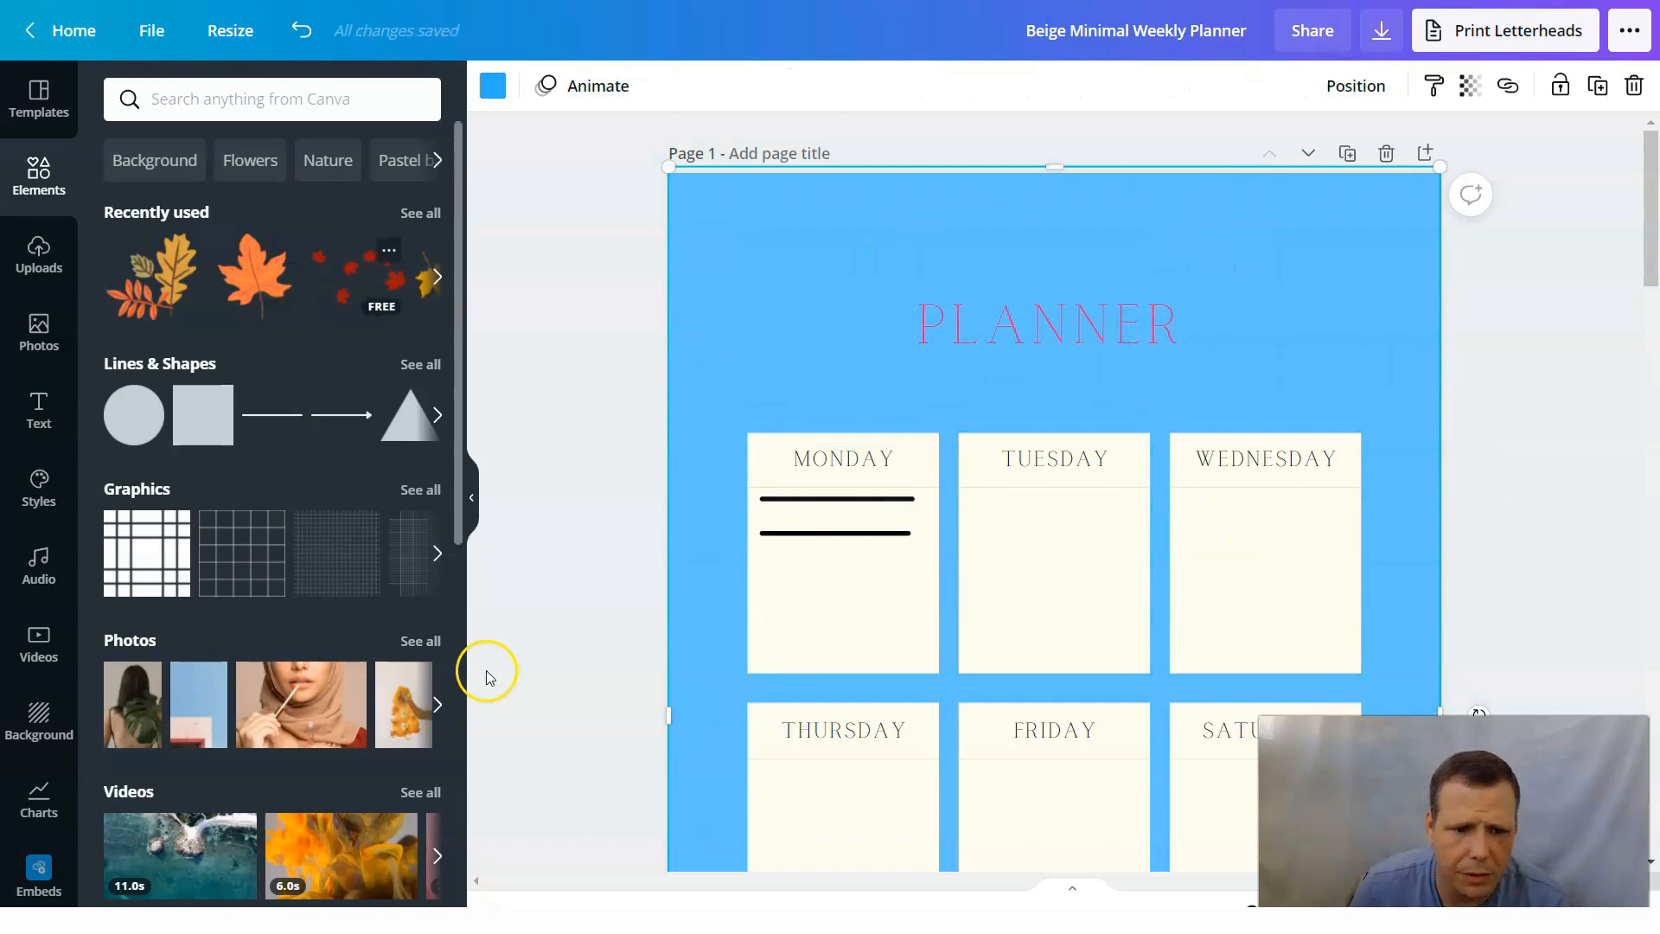
scroll(377, 605, down, 9)
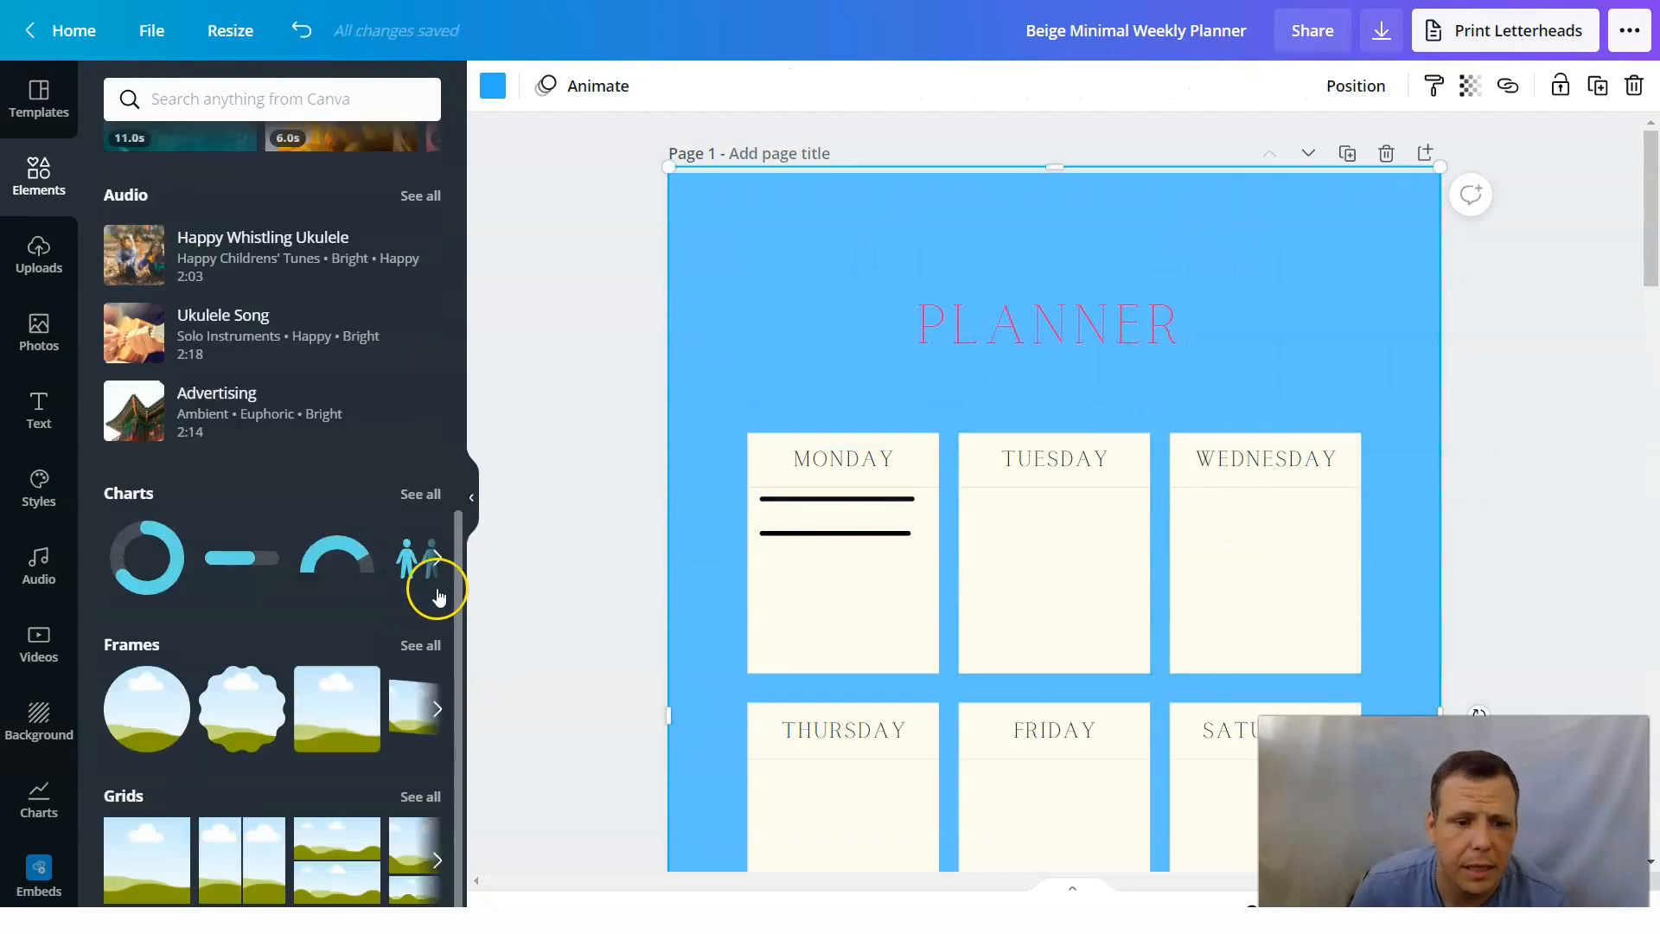
scroll(252, 407, up, 9)
scroll(315, 472, down, 7)
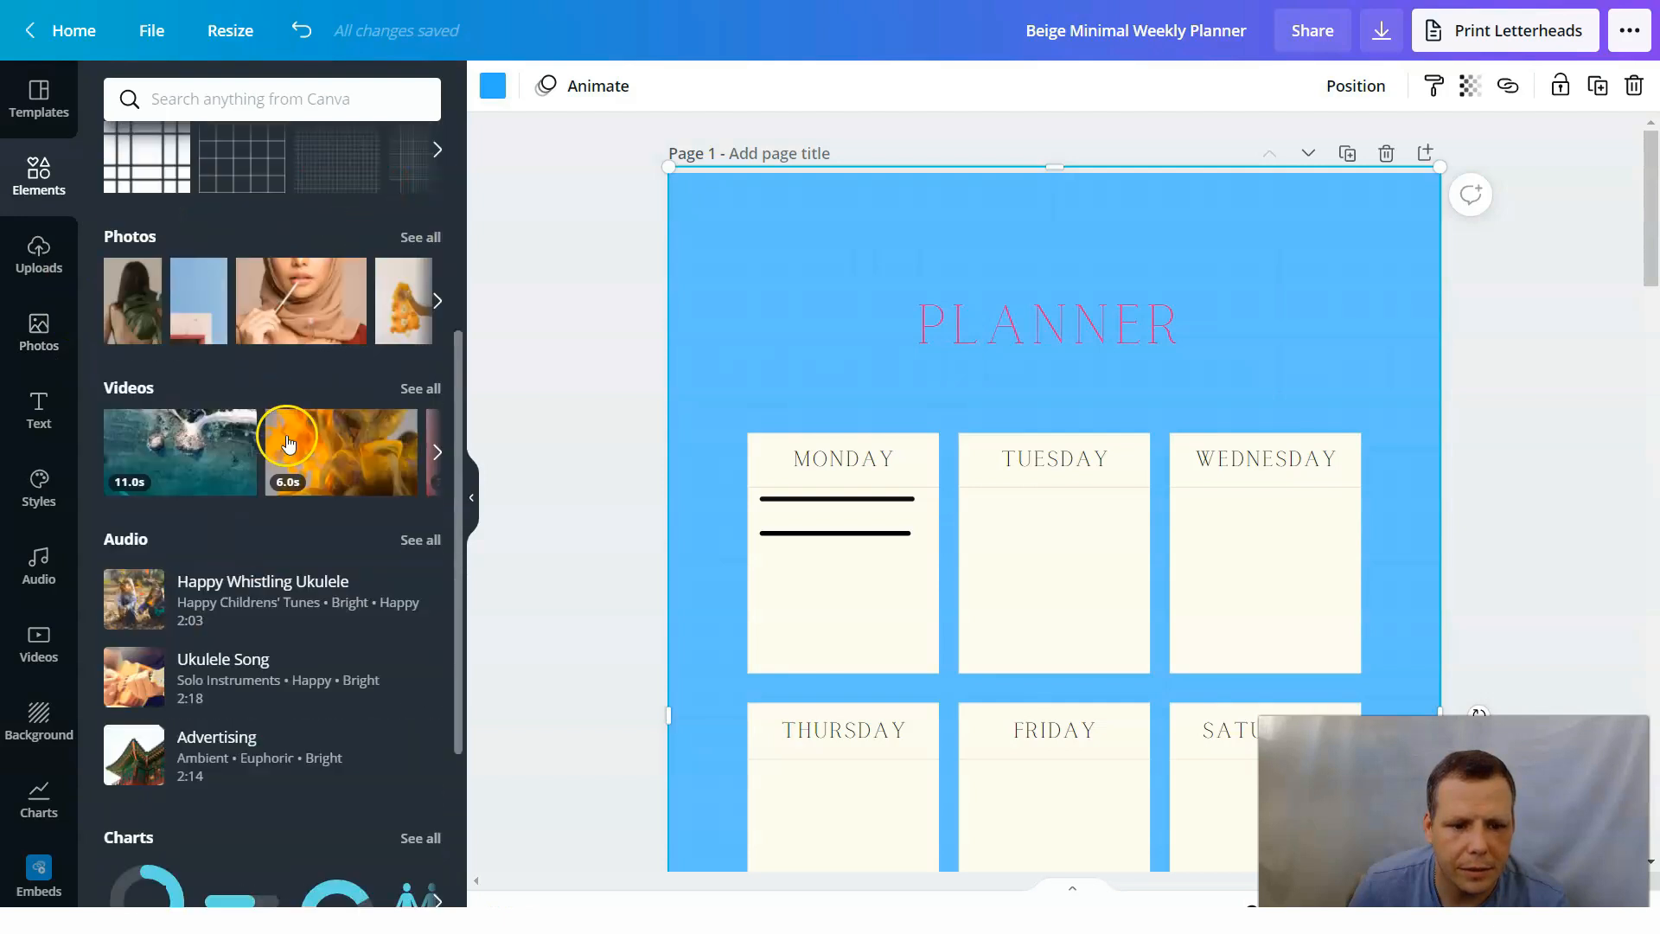
scroll(315, 472, down, 2)
scroll(376, 460, up, 9)
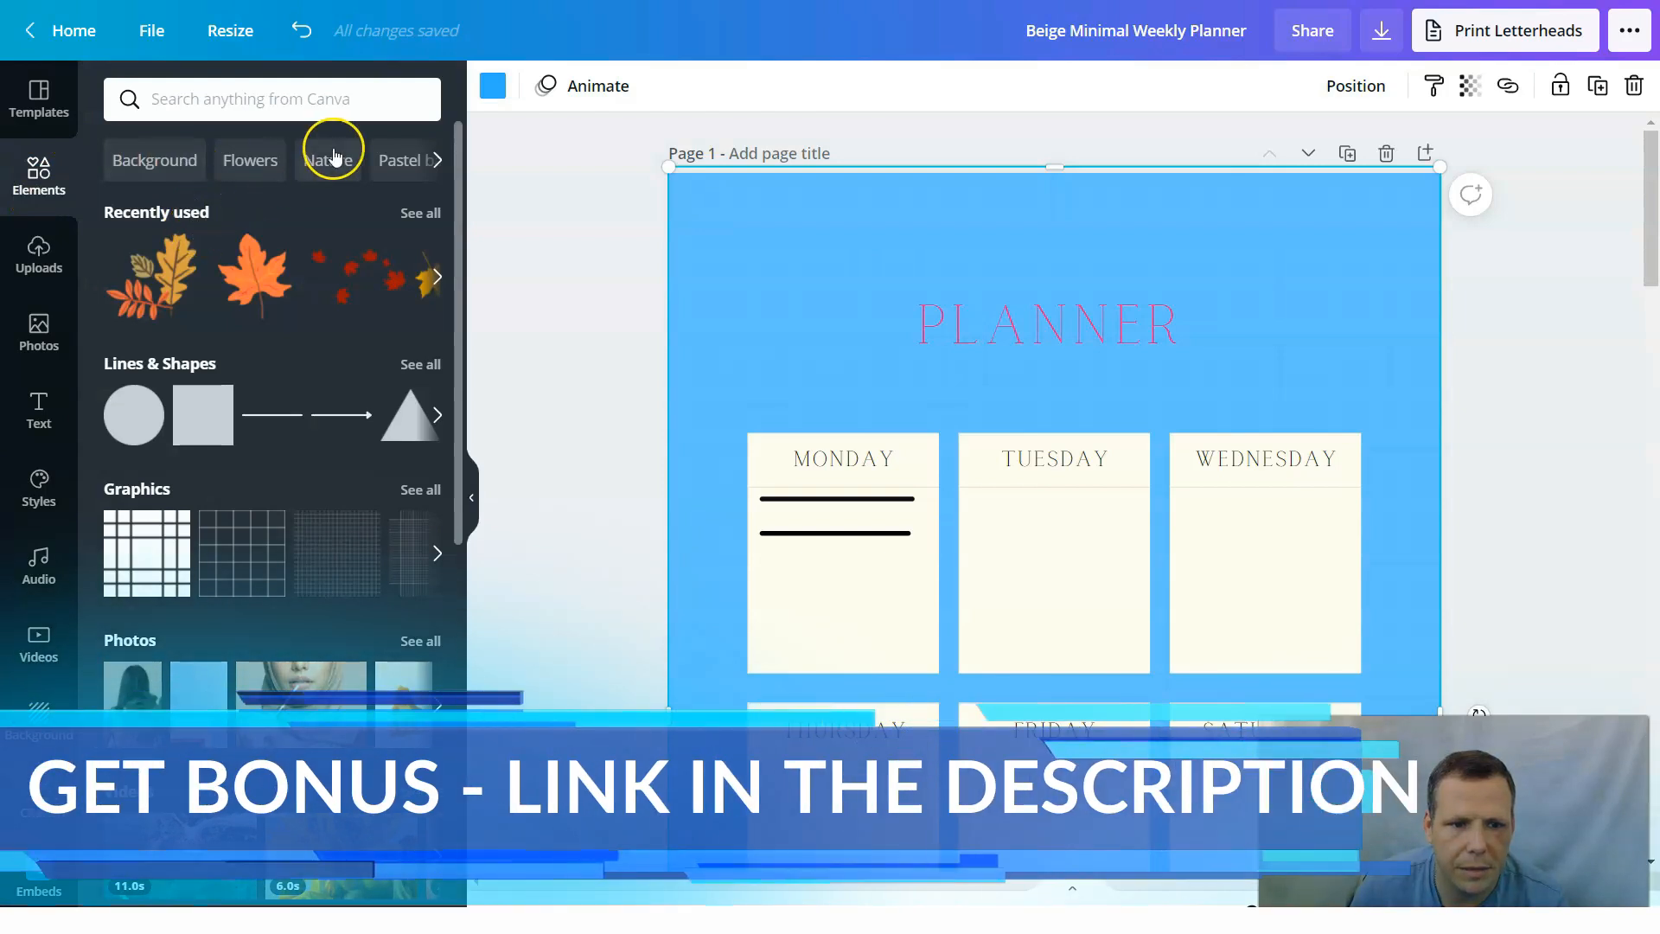
Search the elements for "space" and limit the results to graphics.
click(204, 95)
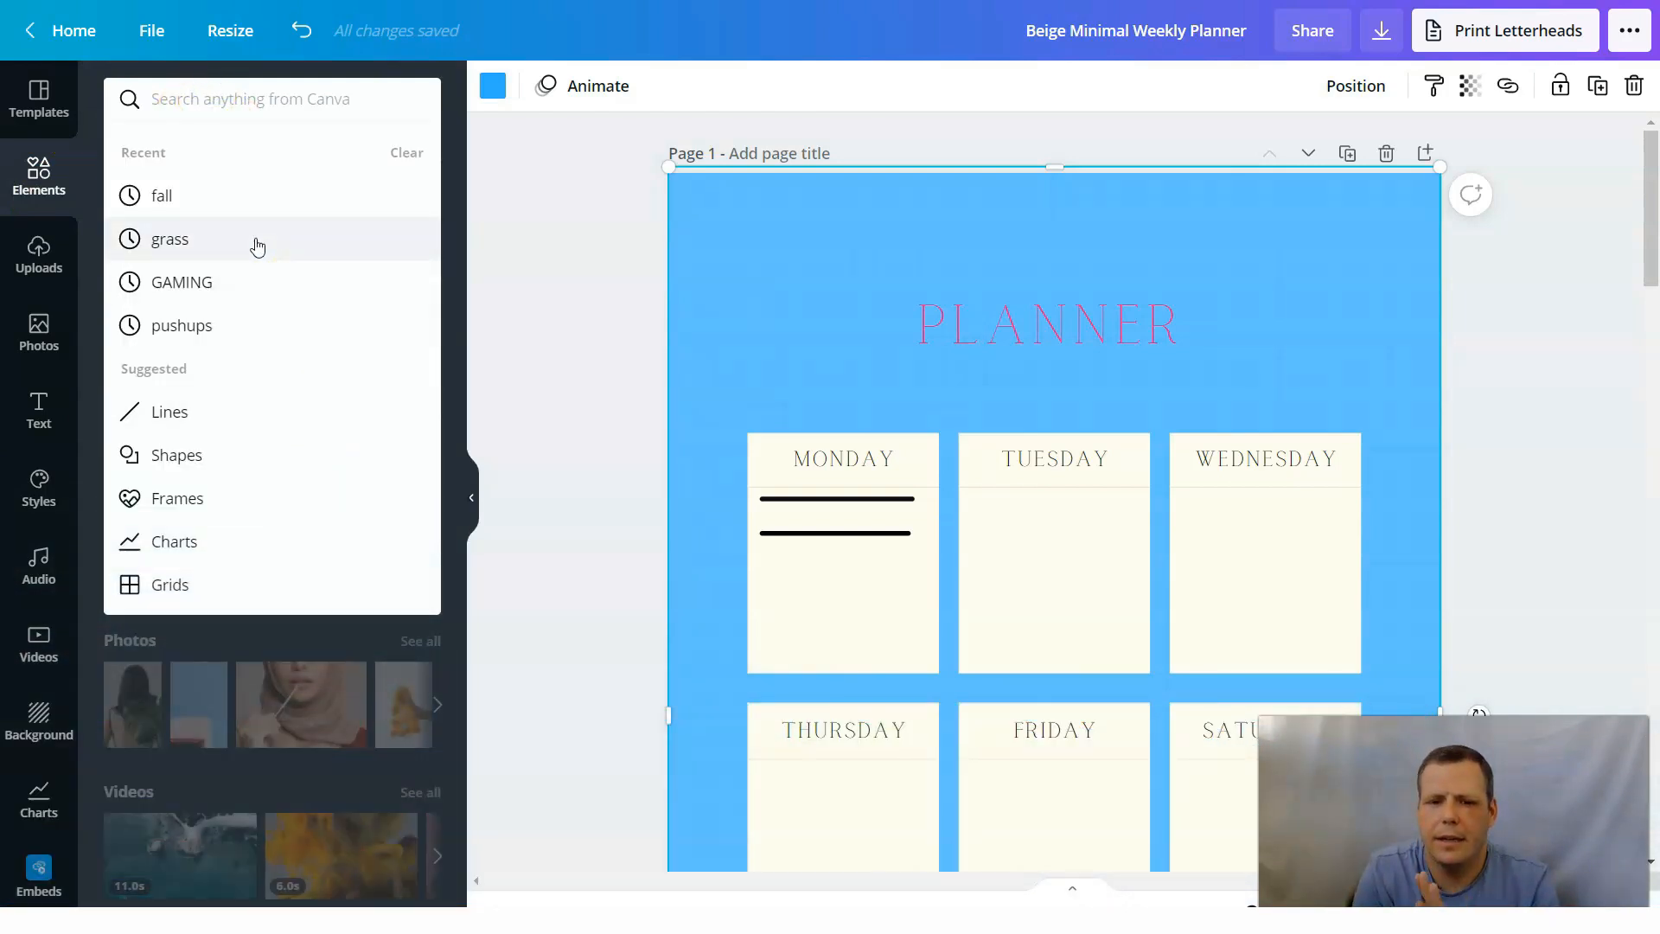
click(256, 240)
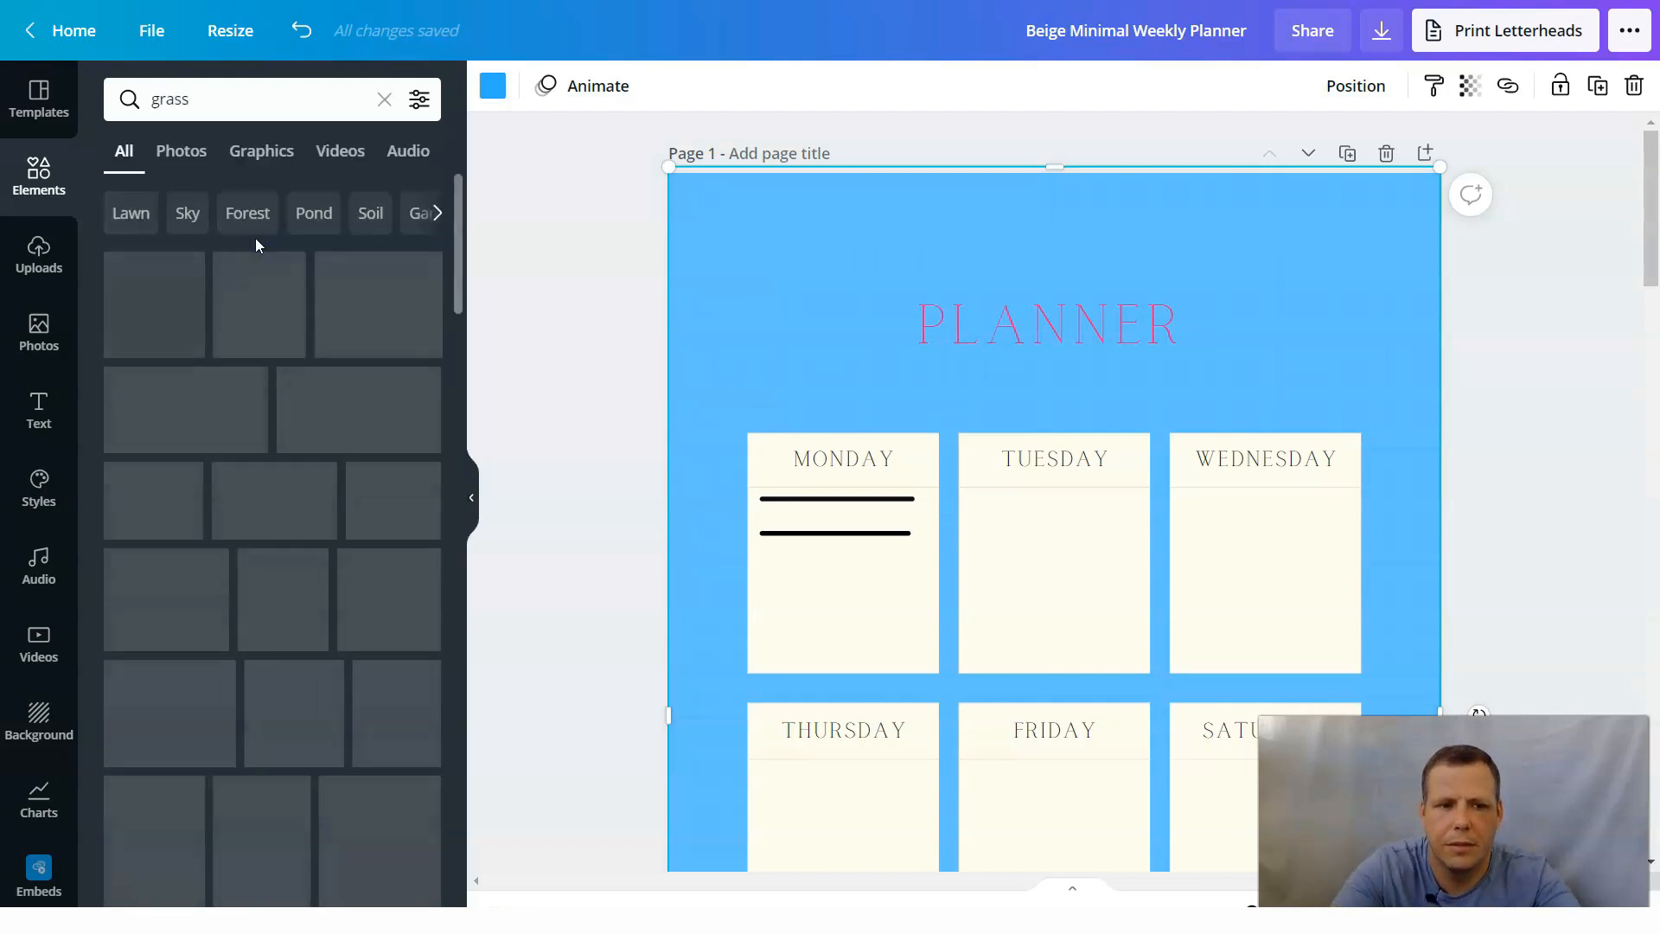
click(230, 96)
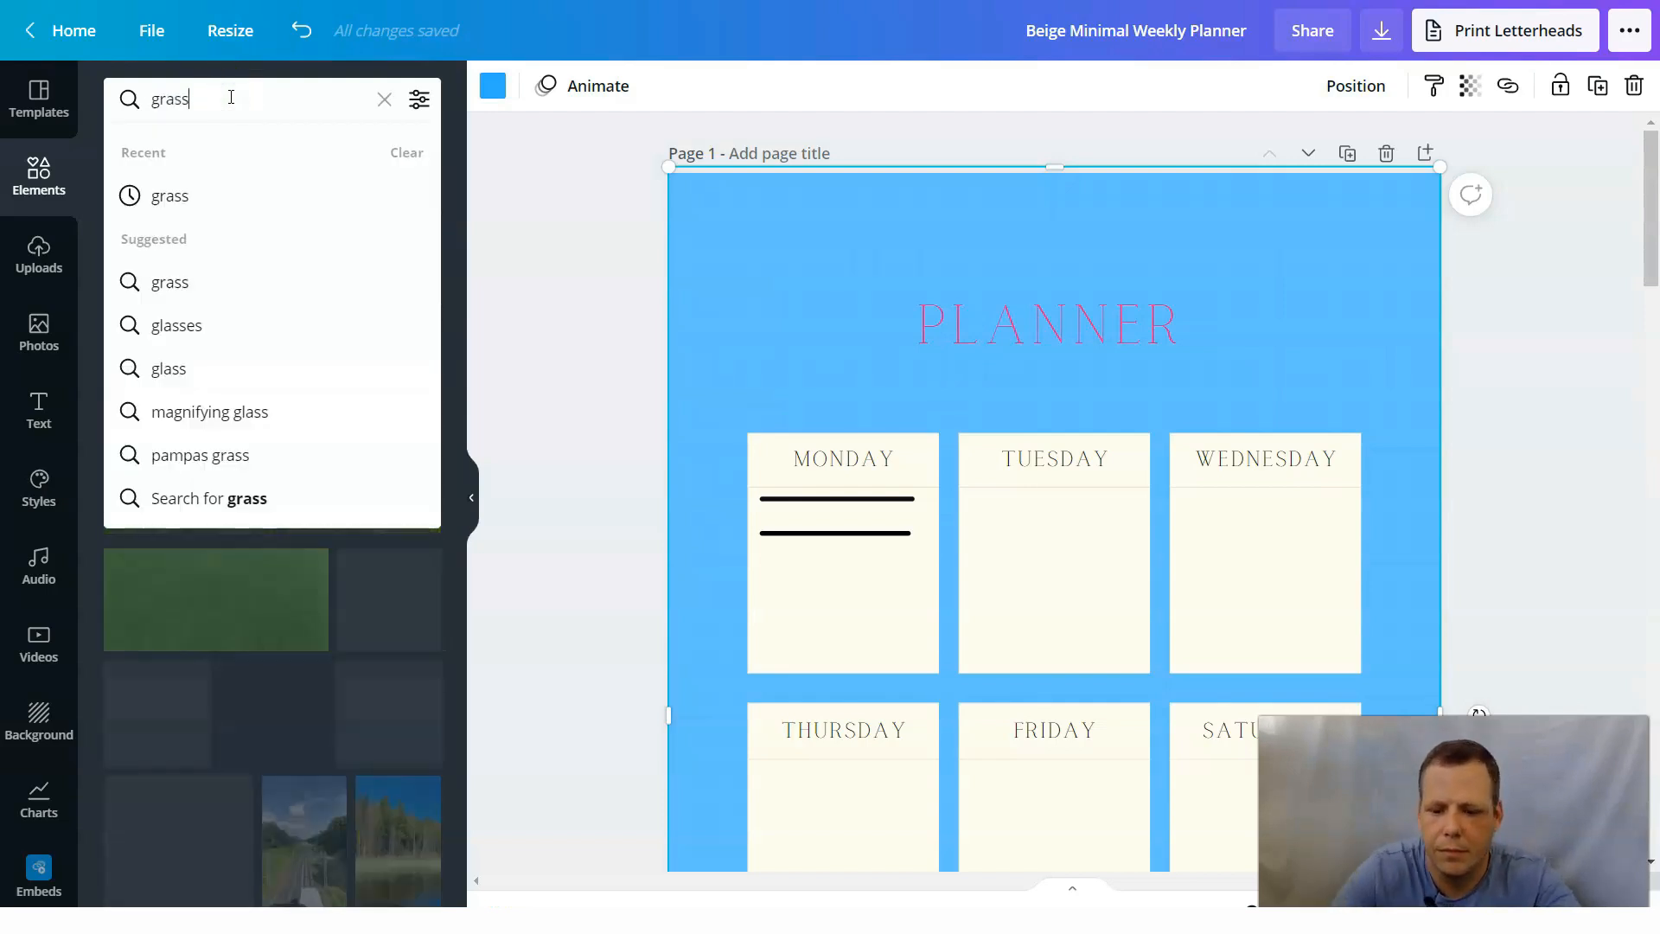
key(BackSpace)
key(BackSpace)
key(BackSpace)
text(space)
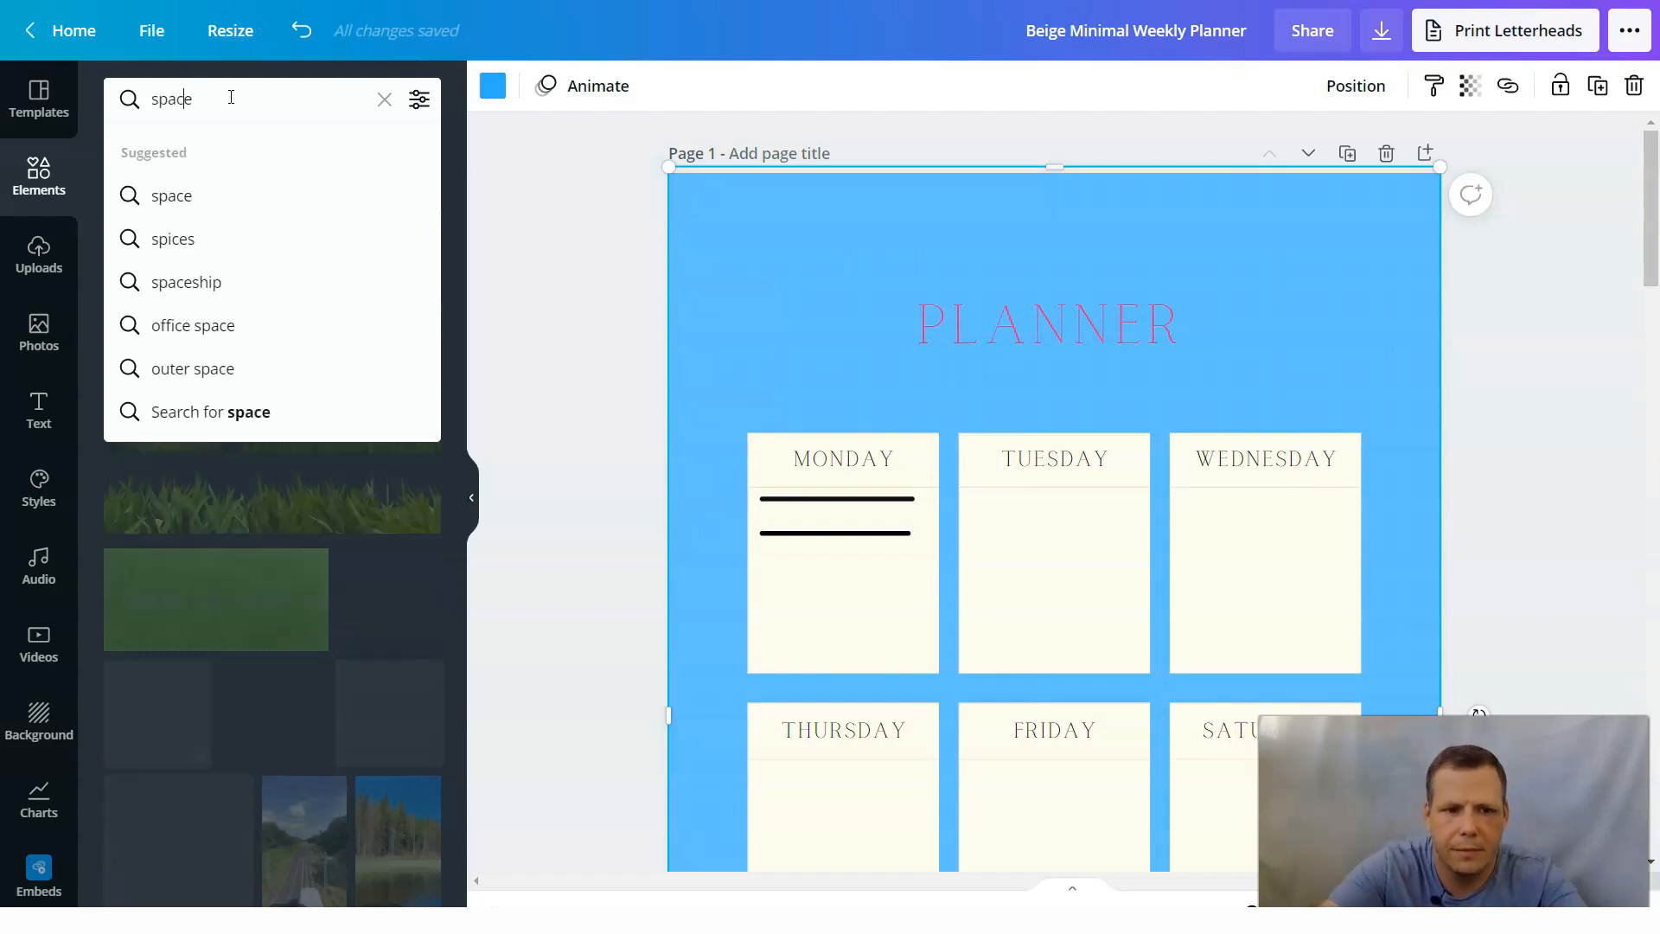
key(Return)
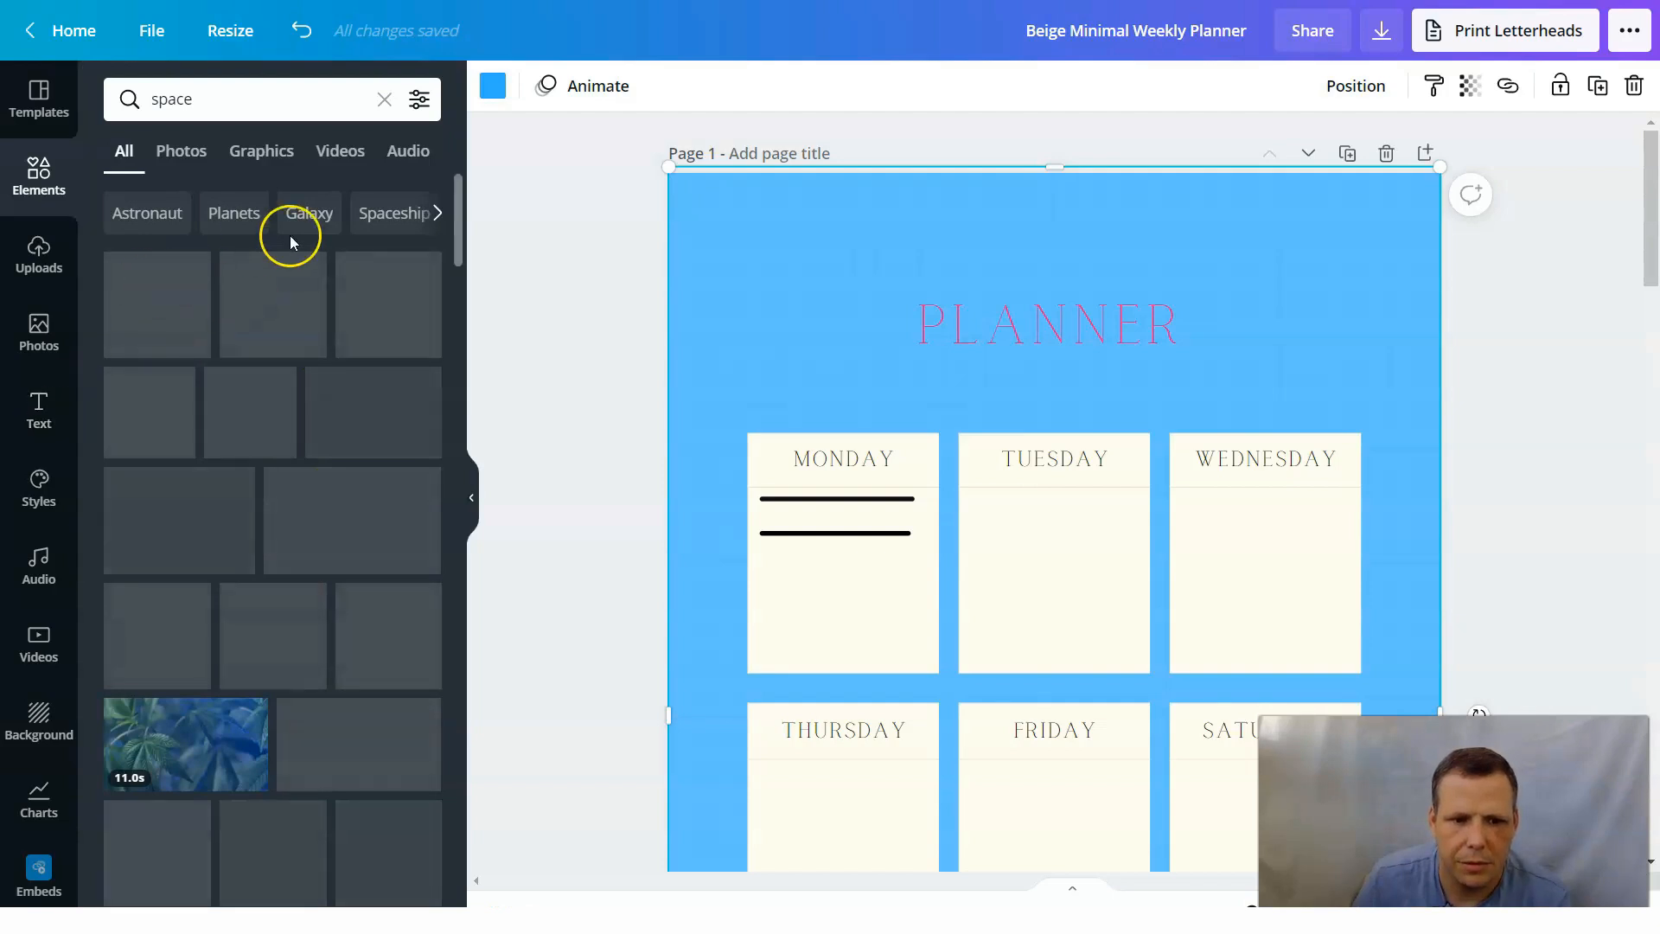
click(277, 152)
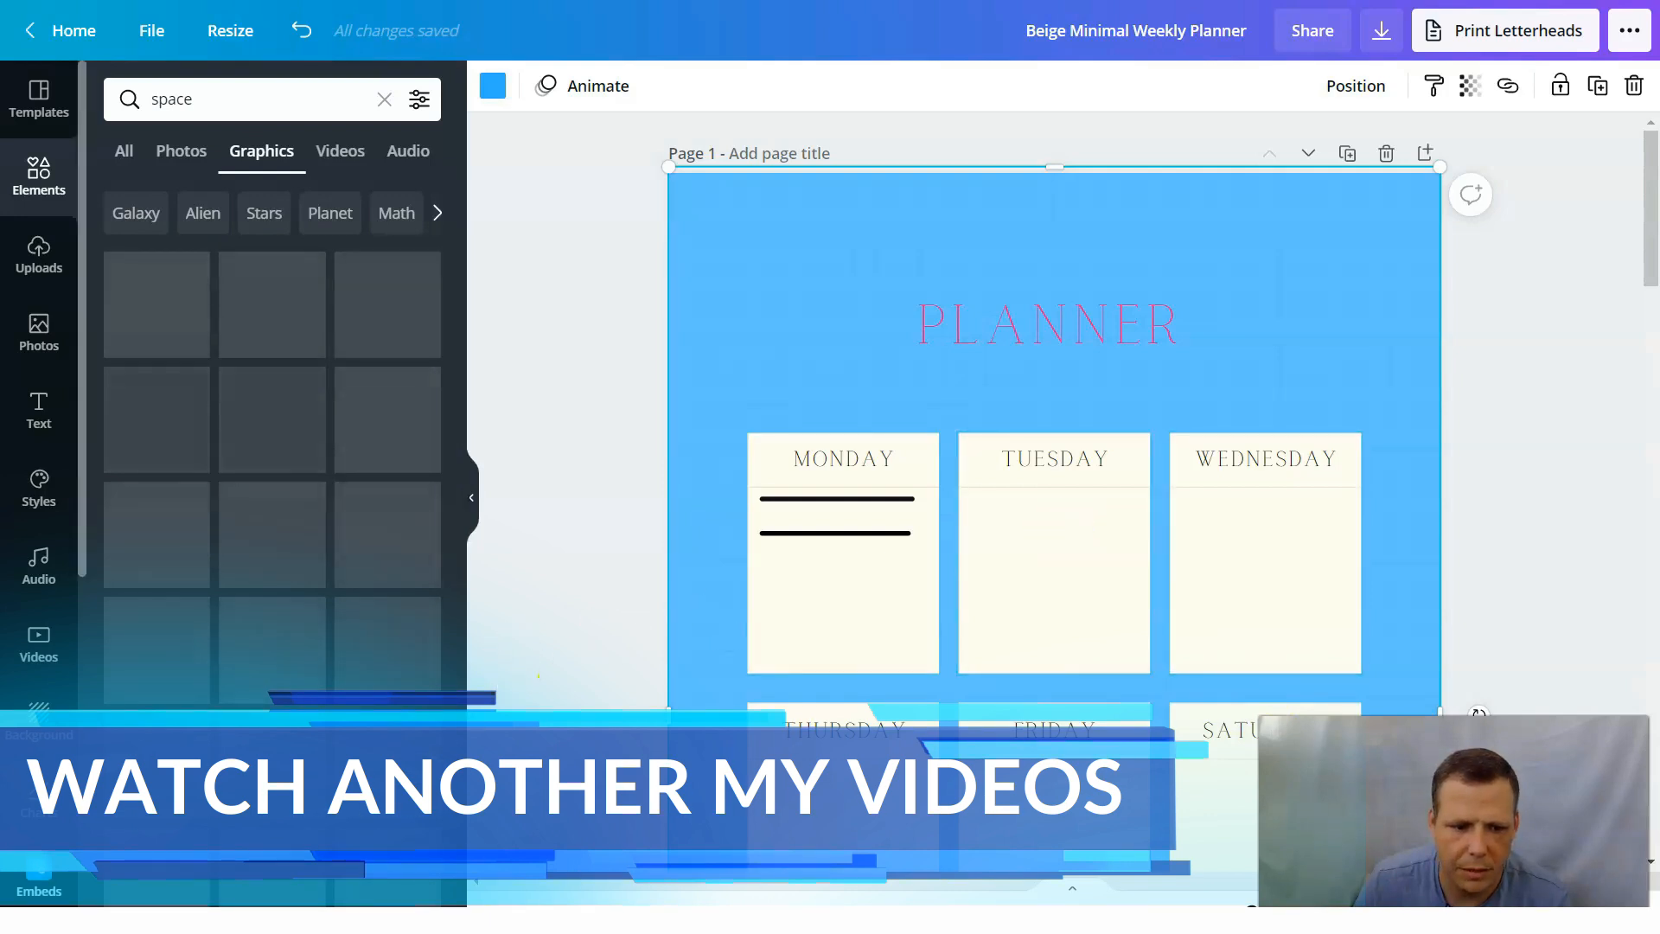
Add the purple ringed planet graphic above the Monday box on page 1 and shrink it toward its lower-left corner.
drag(381, 556, 461, 494)
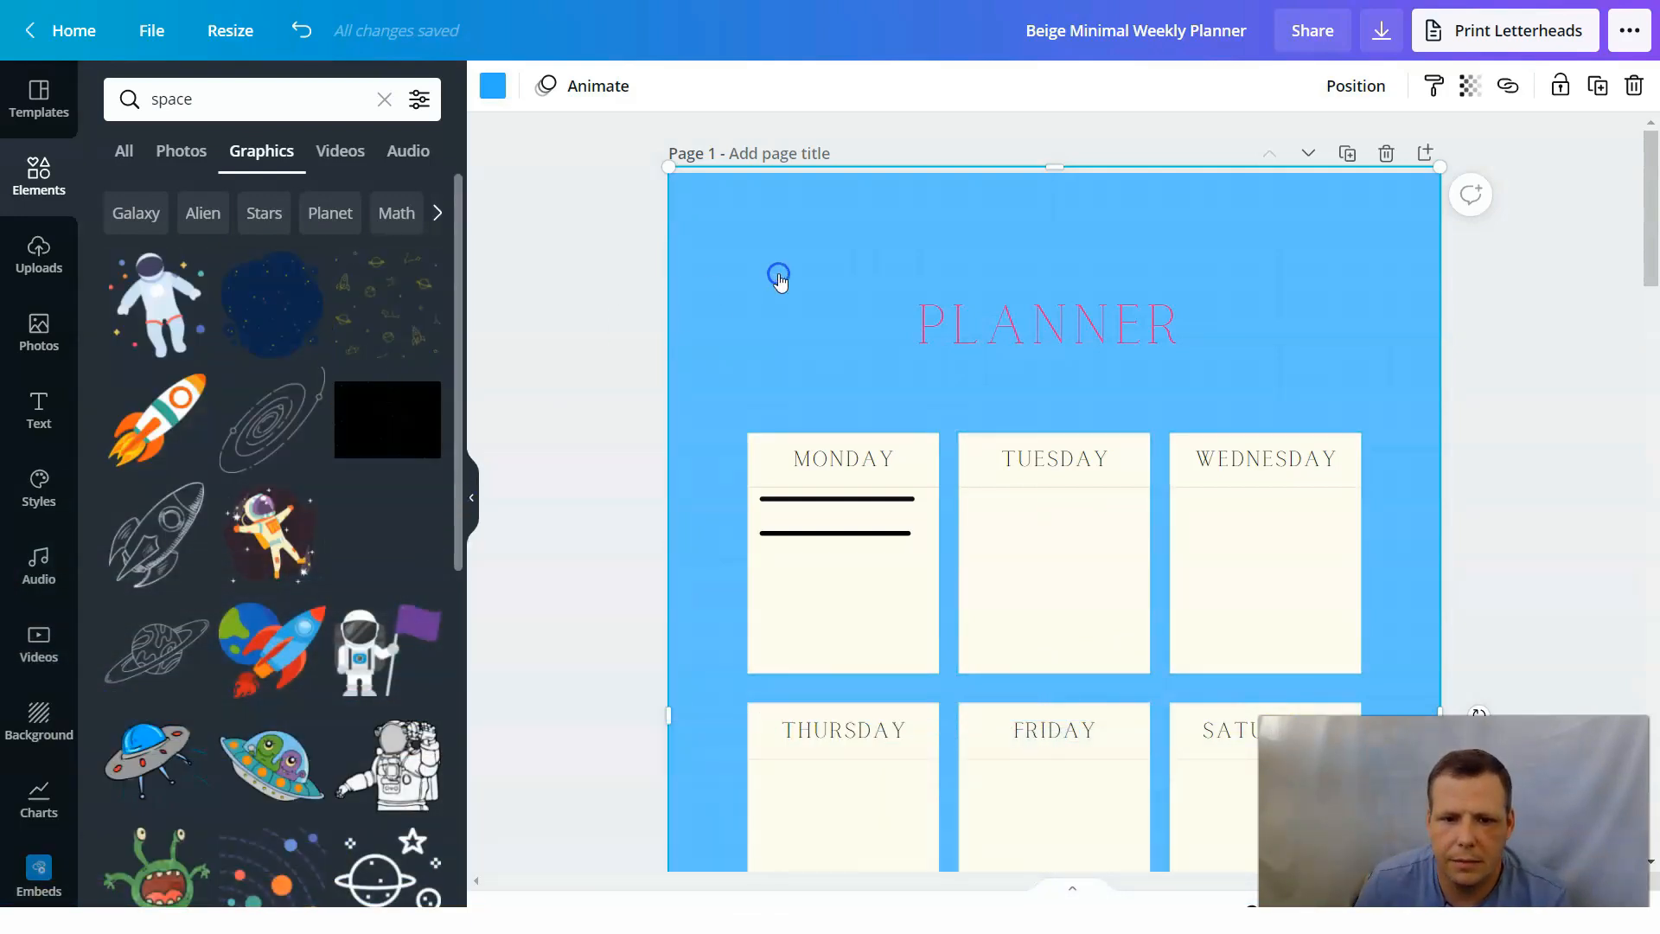
drag(779, 278, 785, 275)
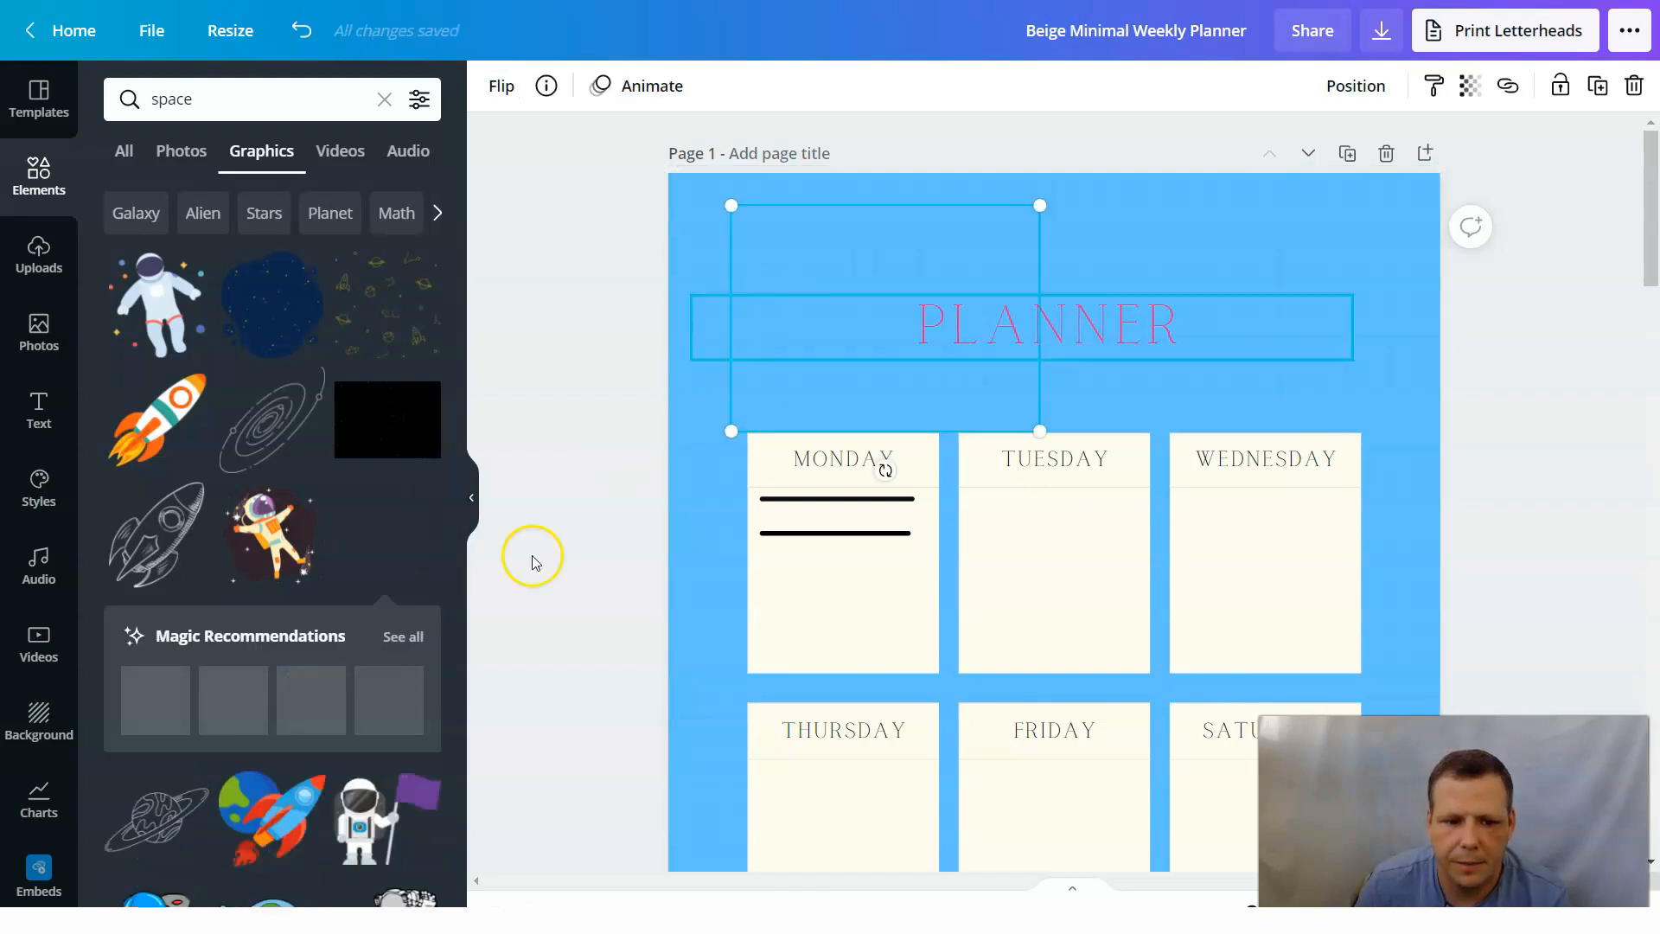
scroll(667, 417, down, 4)
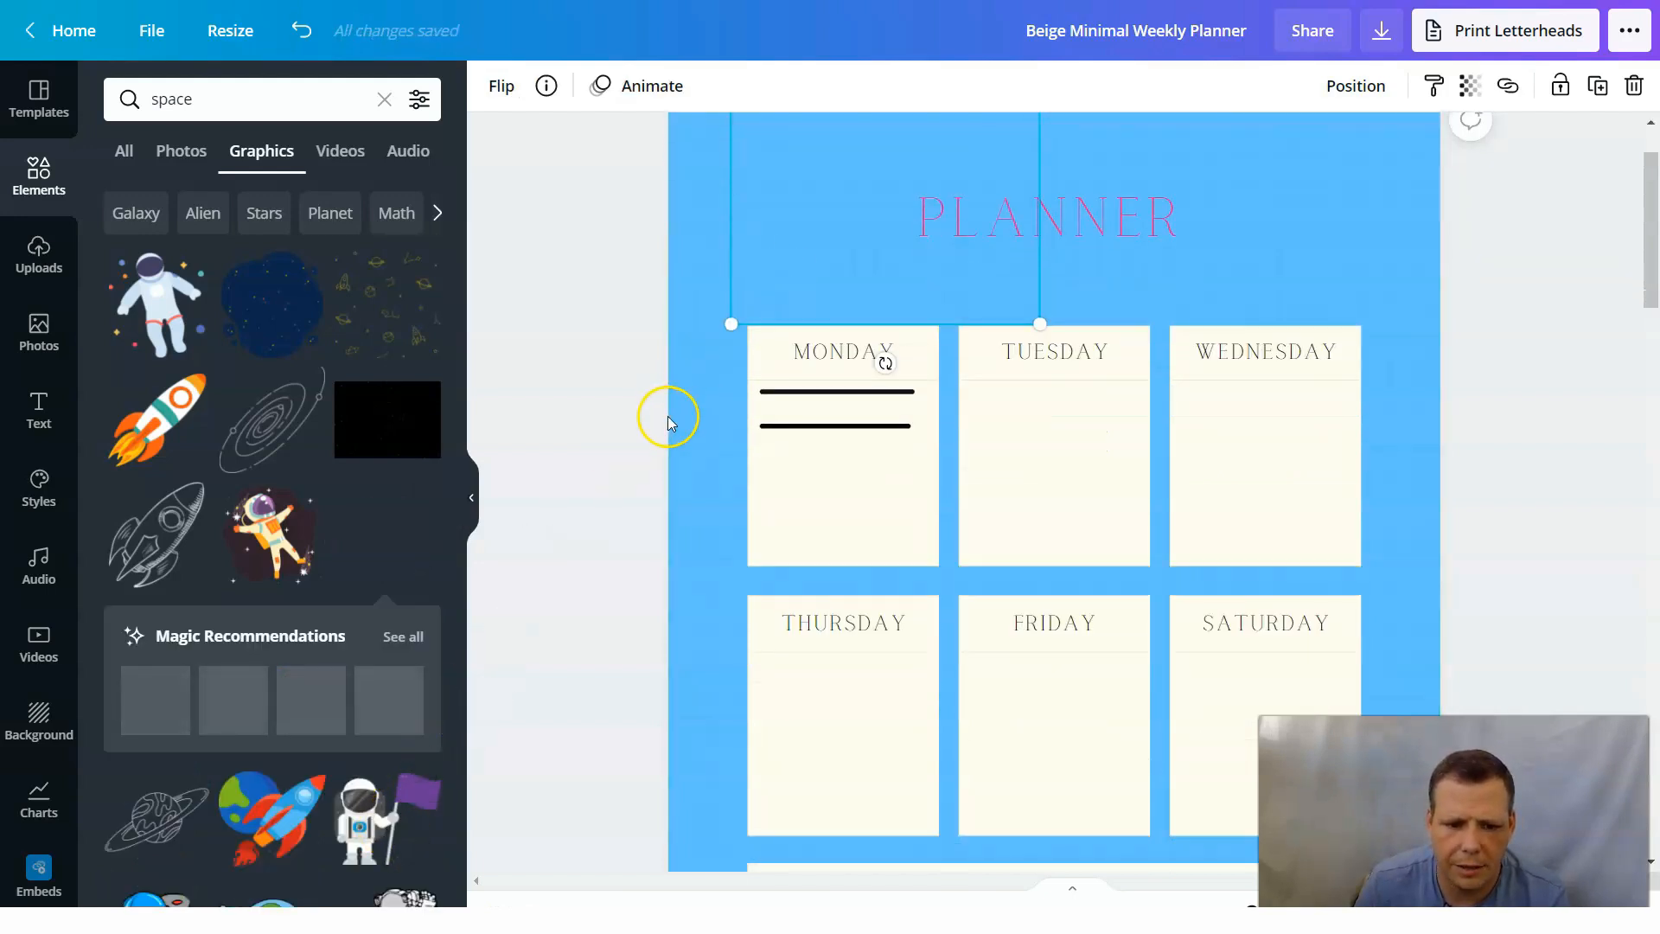
scroll(666, 415, up, 3)
scroll(672, 412, down, 2)
scroll(705, 394, down, 6)
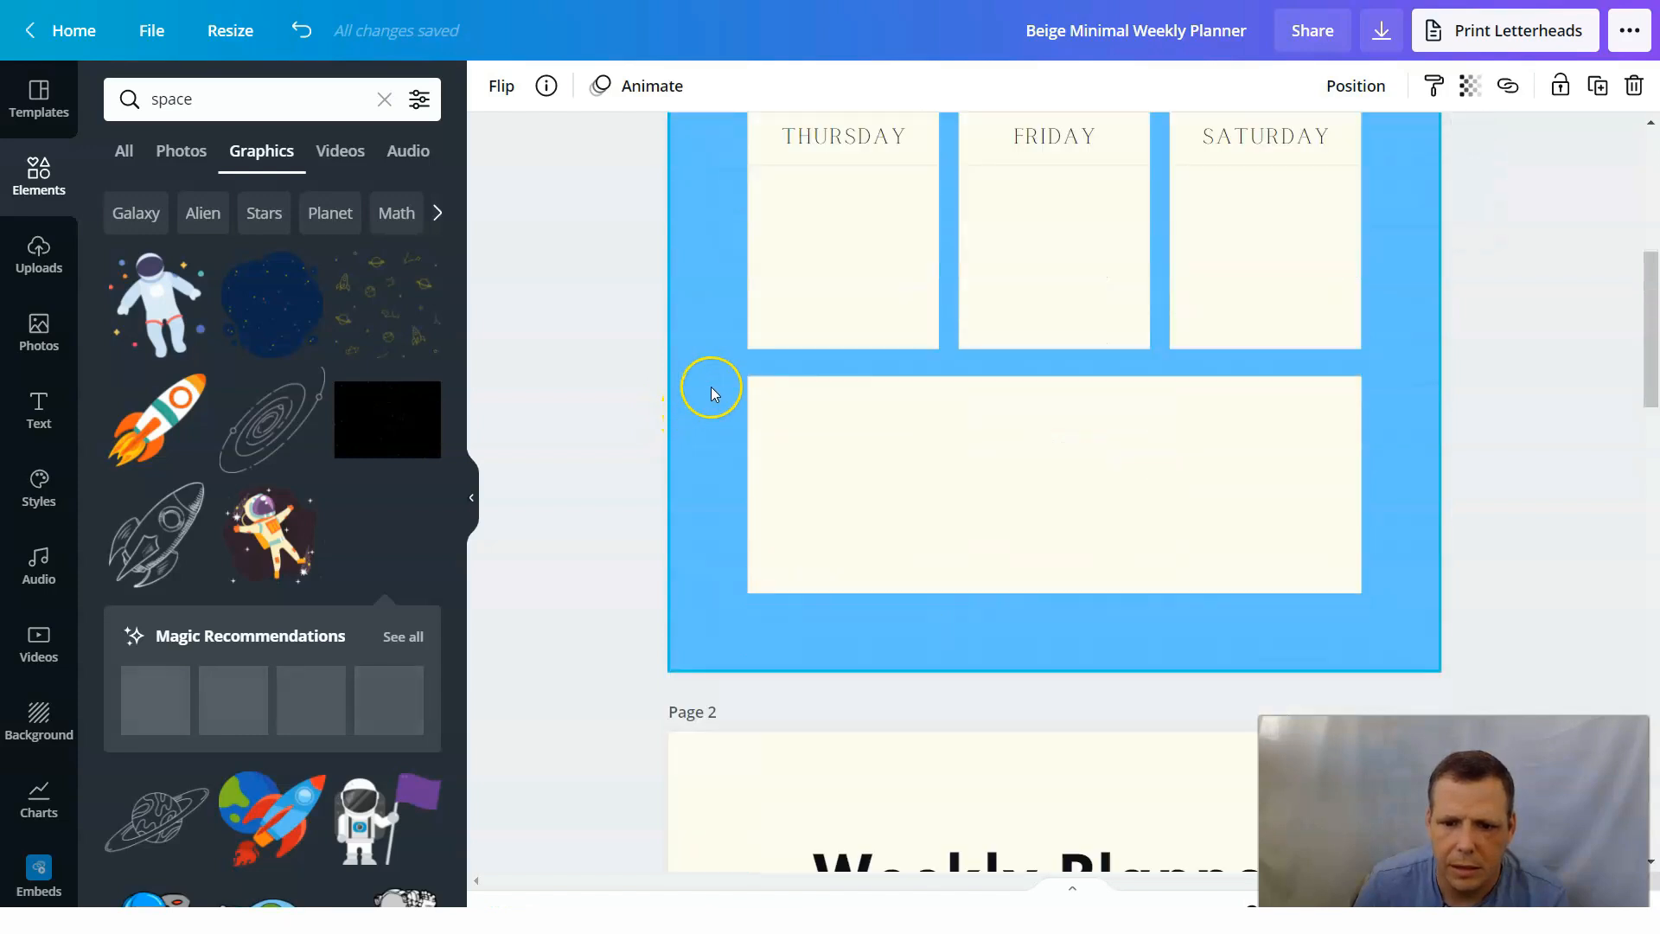
scroll(747, 361, up, 7)
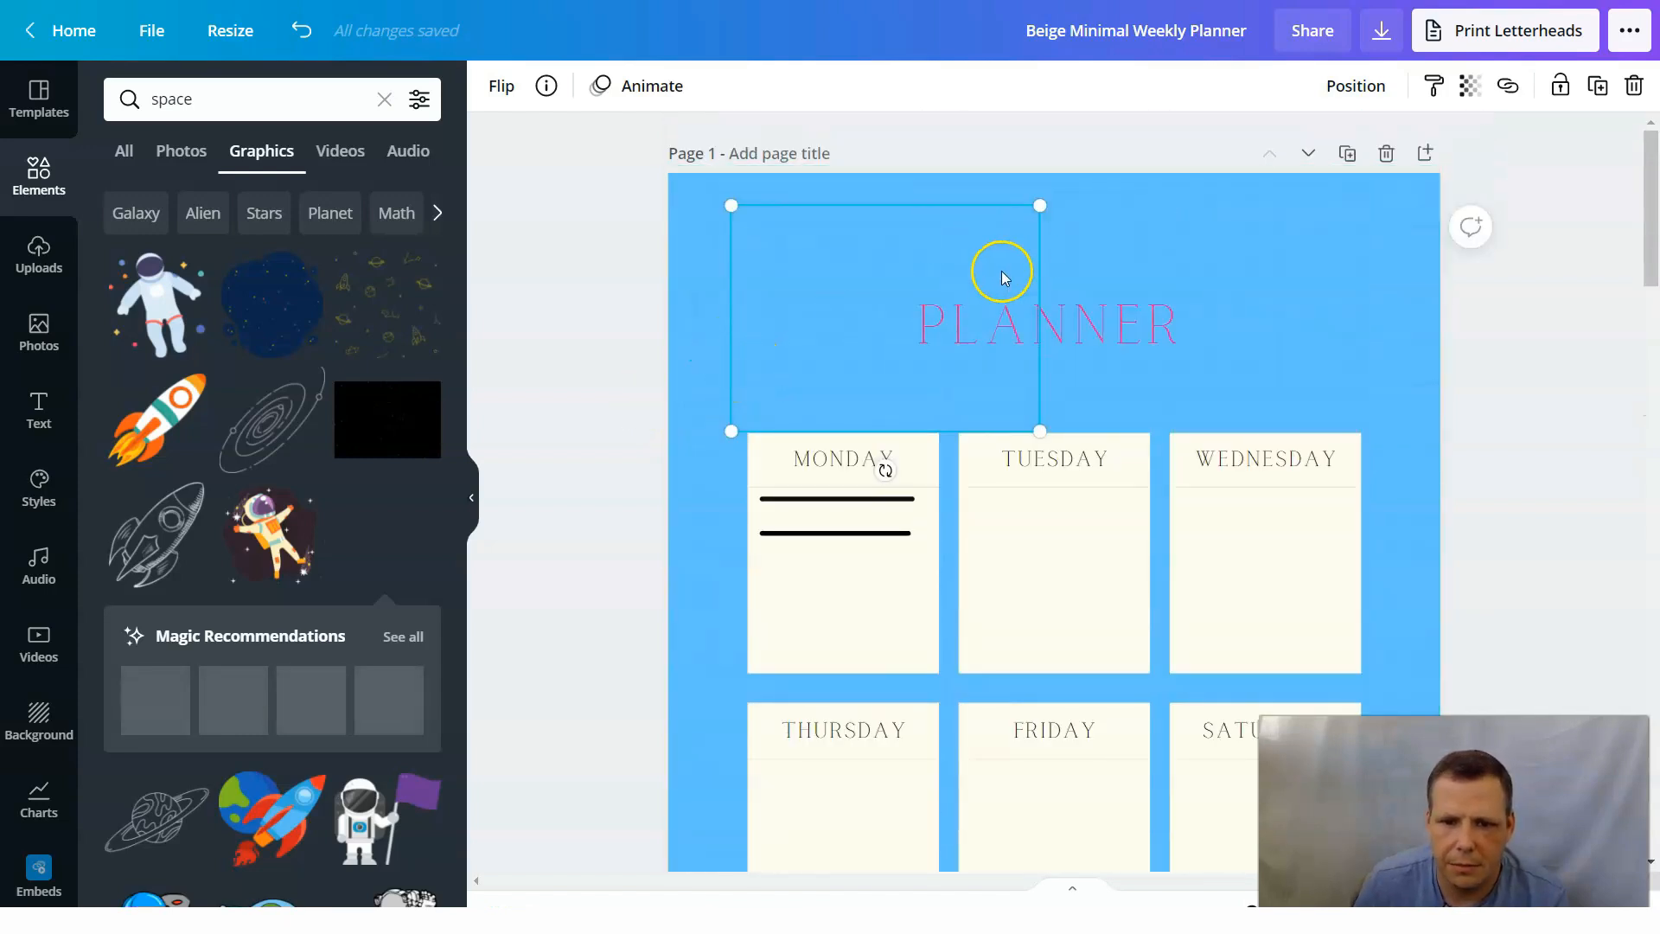
drag(936, 227, 919, 286)
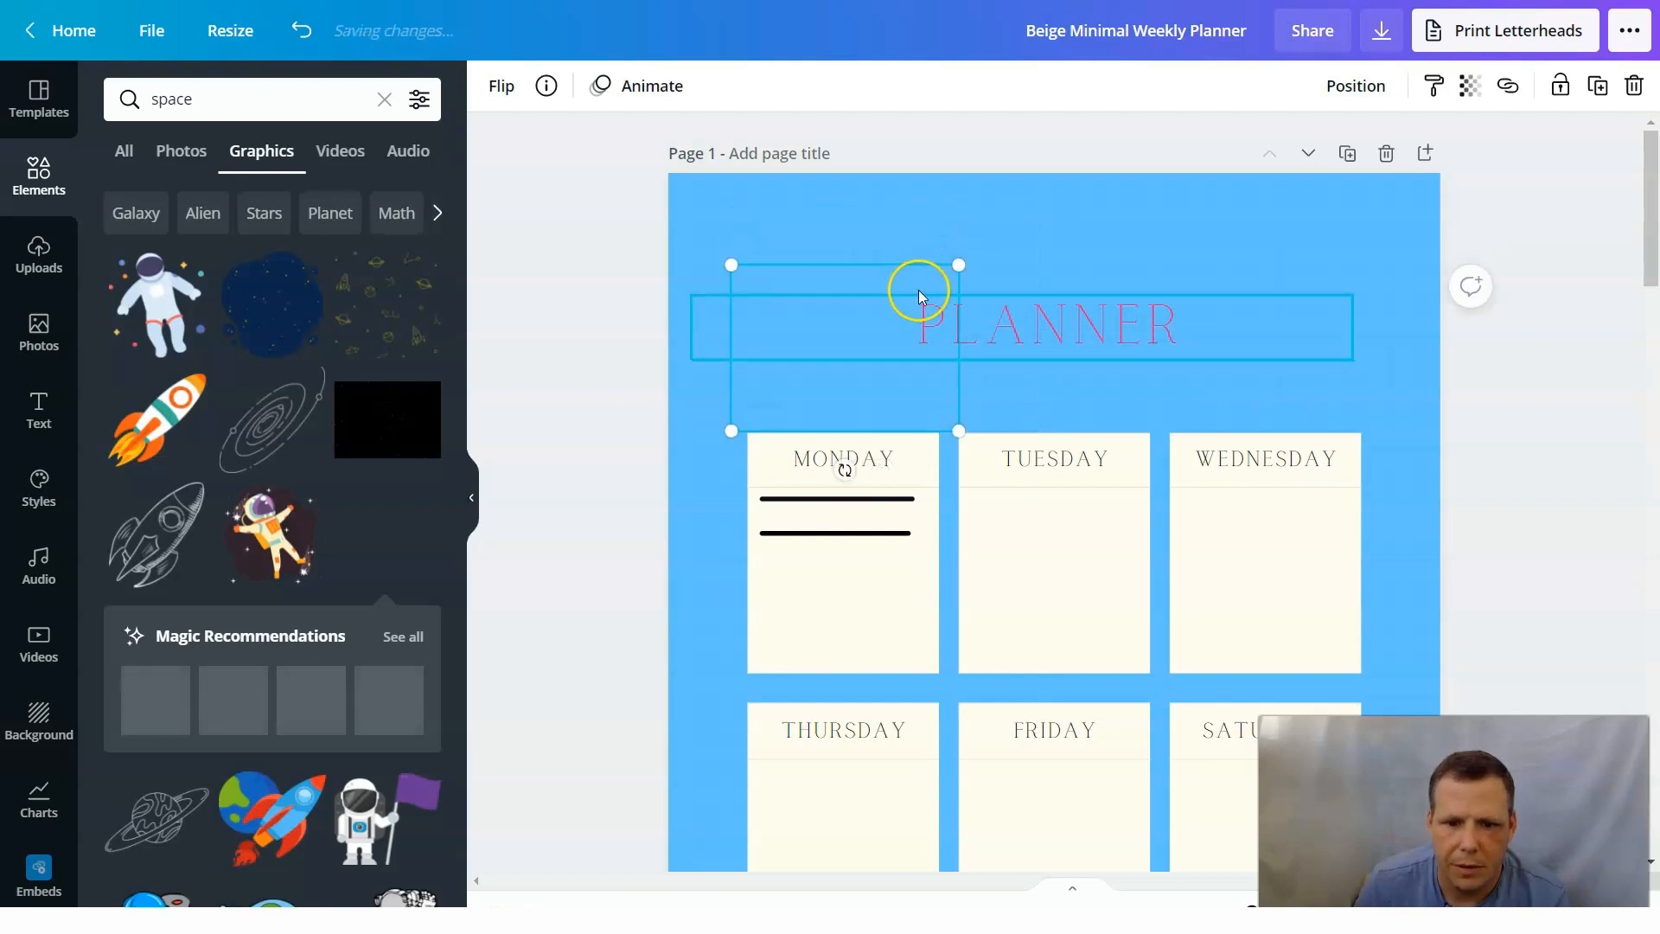
Shrink the planet graphic further and move it into the free space left of the PLANNER title.
click(1556, 359)
click(1304, 325)
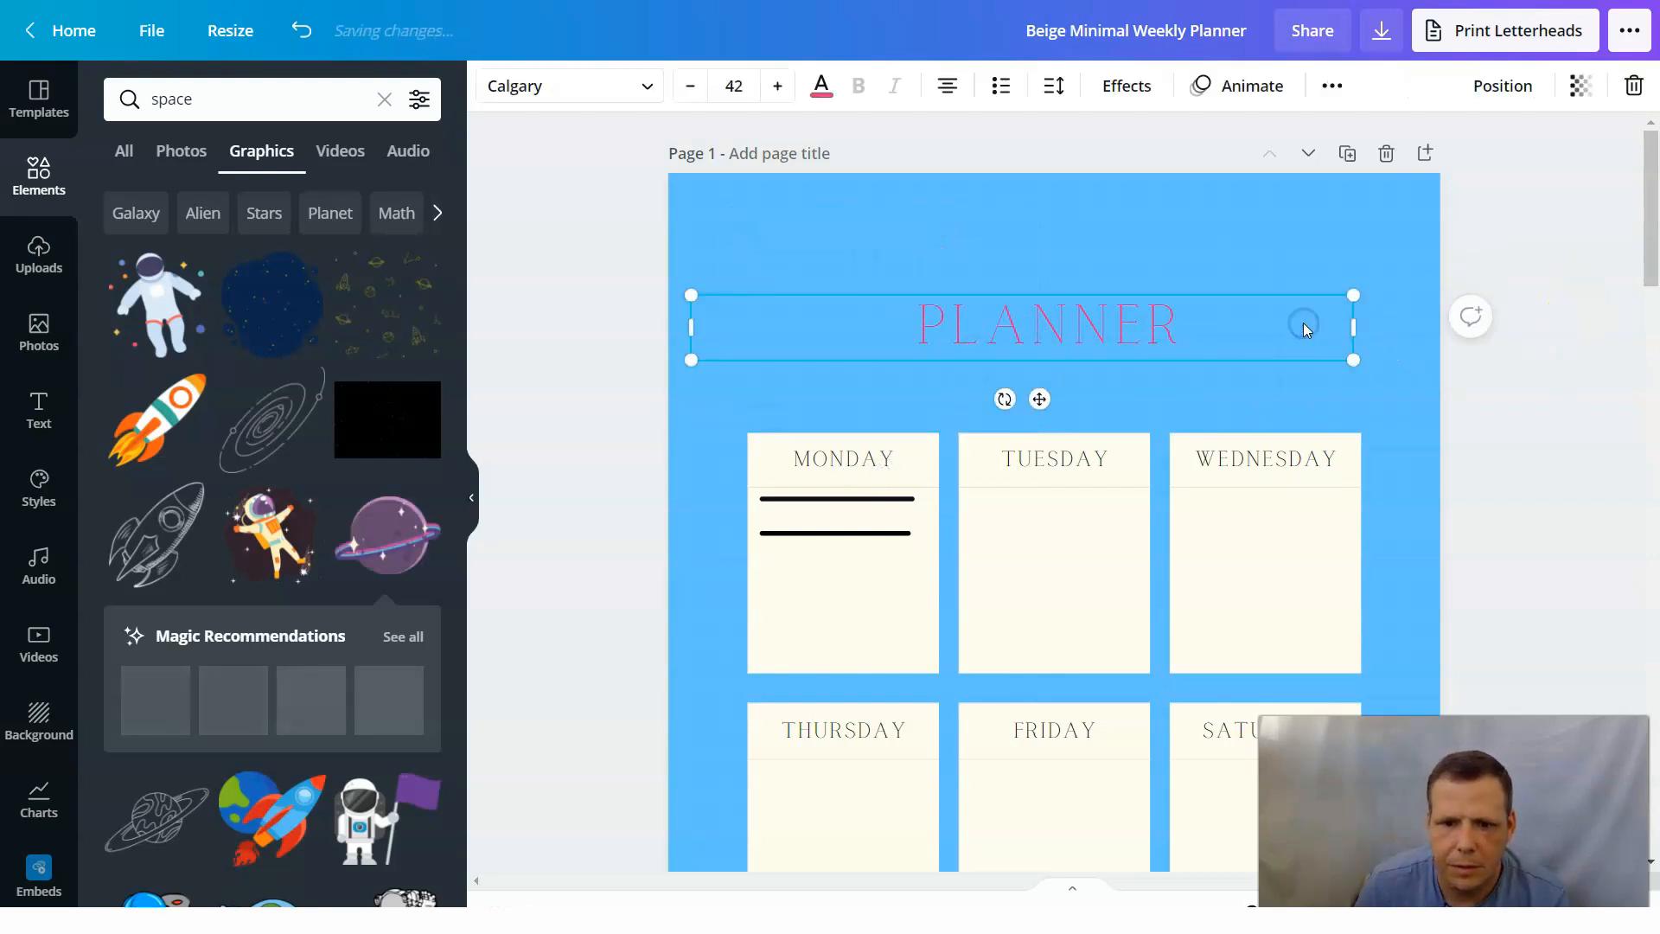
drag(362, 558, 843, 391)
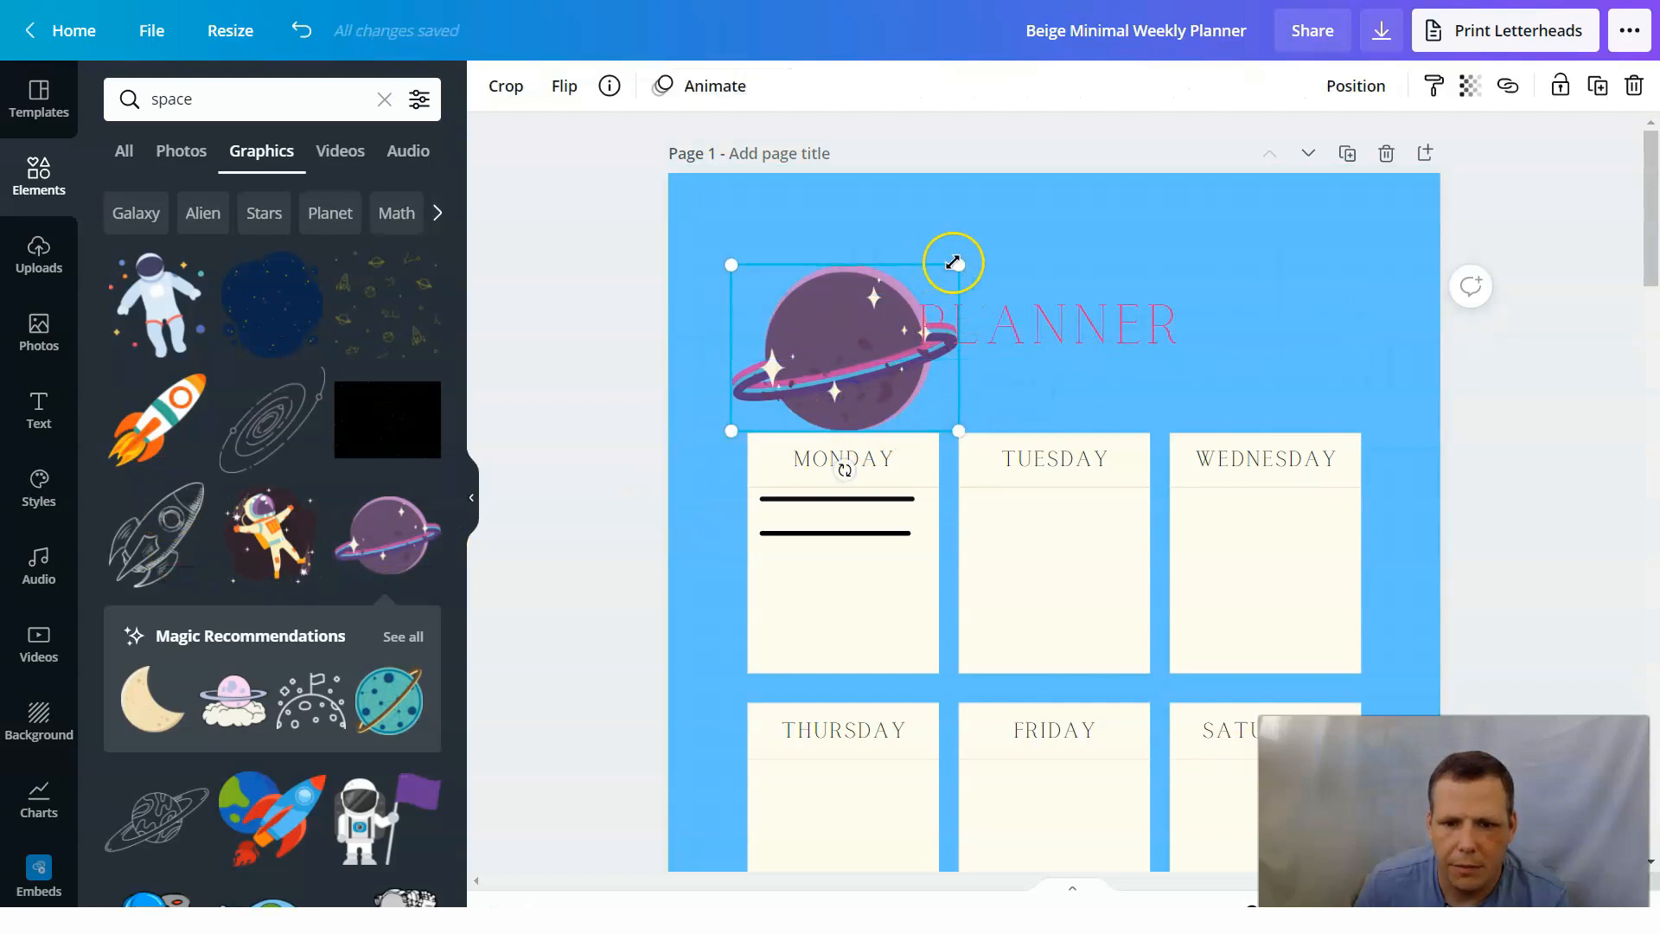
drag(936, 279, 914, 292)
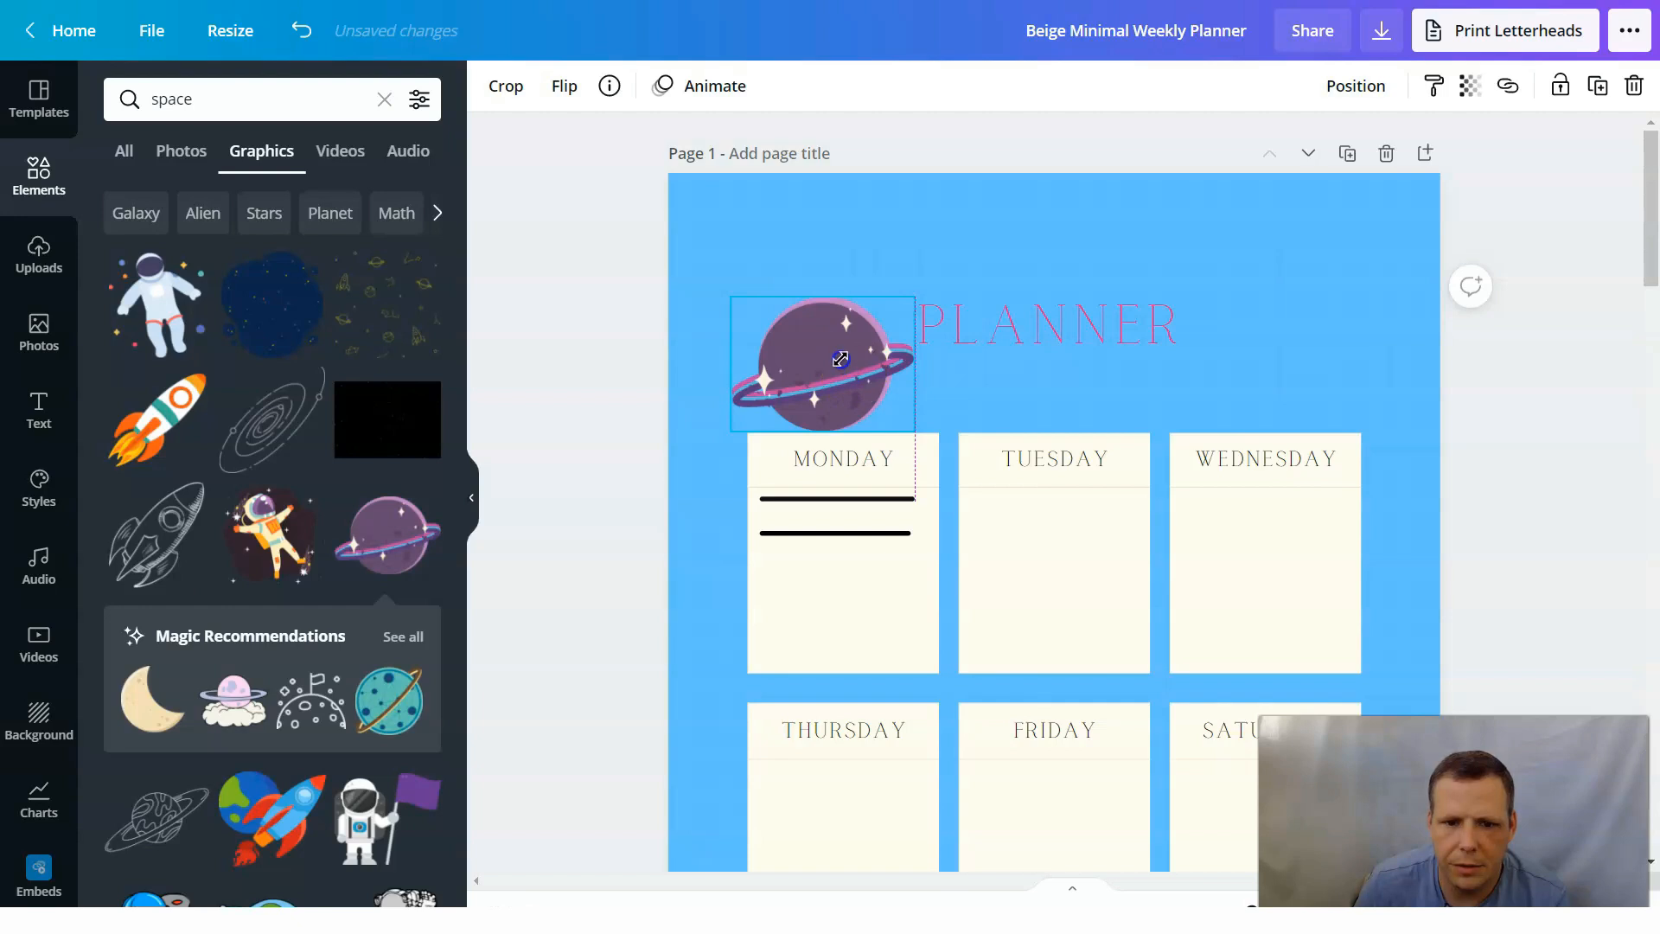
drag(837, 340, 829, 321)
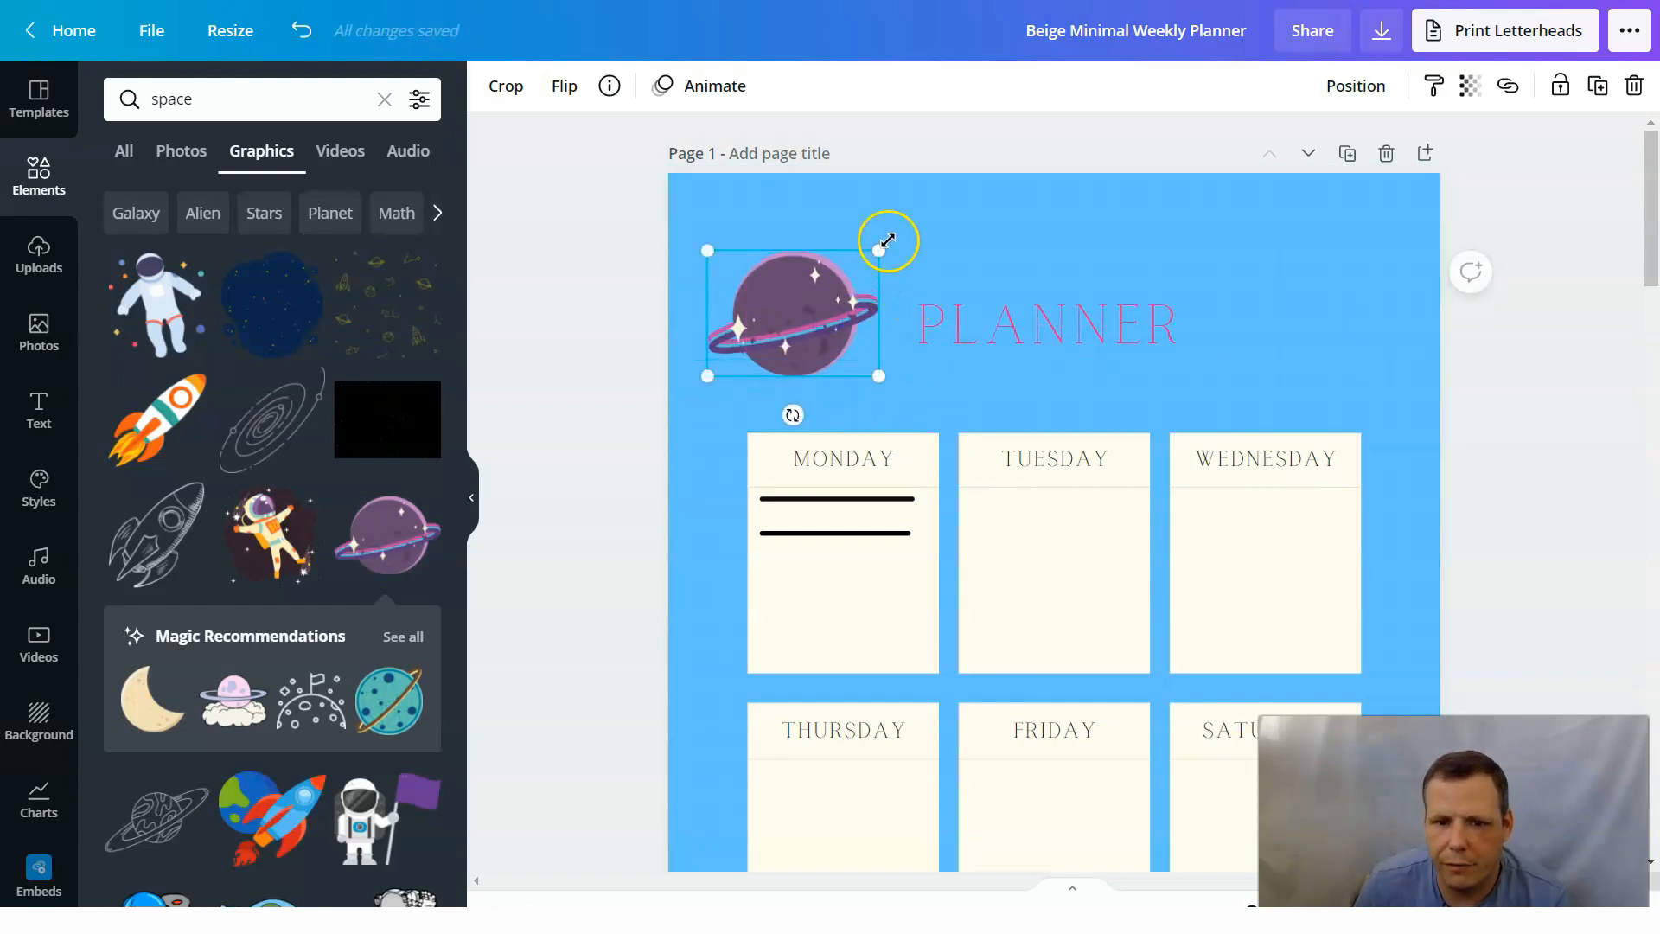
drag(884, 240, 881, 240)
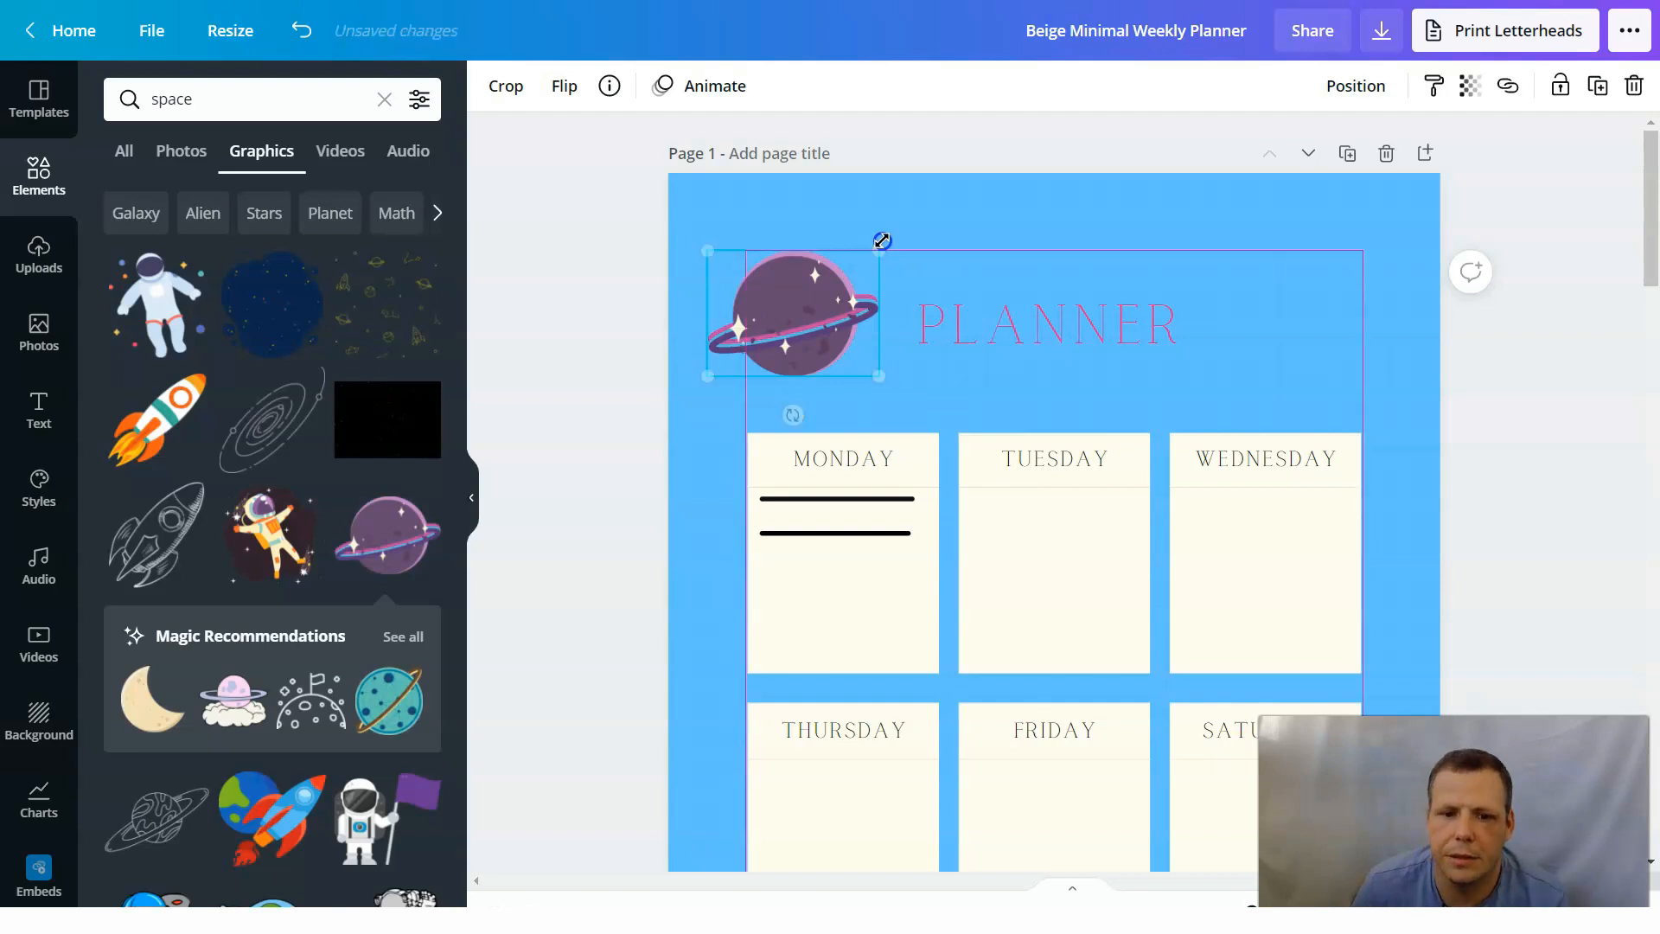
Rotate the PLANNER title slightly clockwise so it slants downward to the right beside the planet.
click(818, 330)
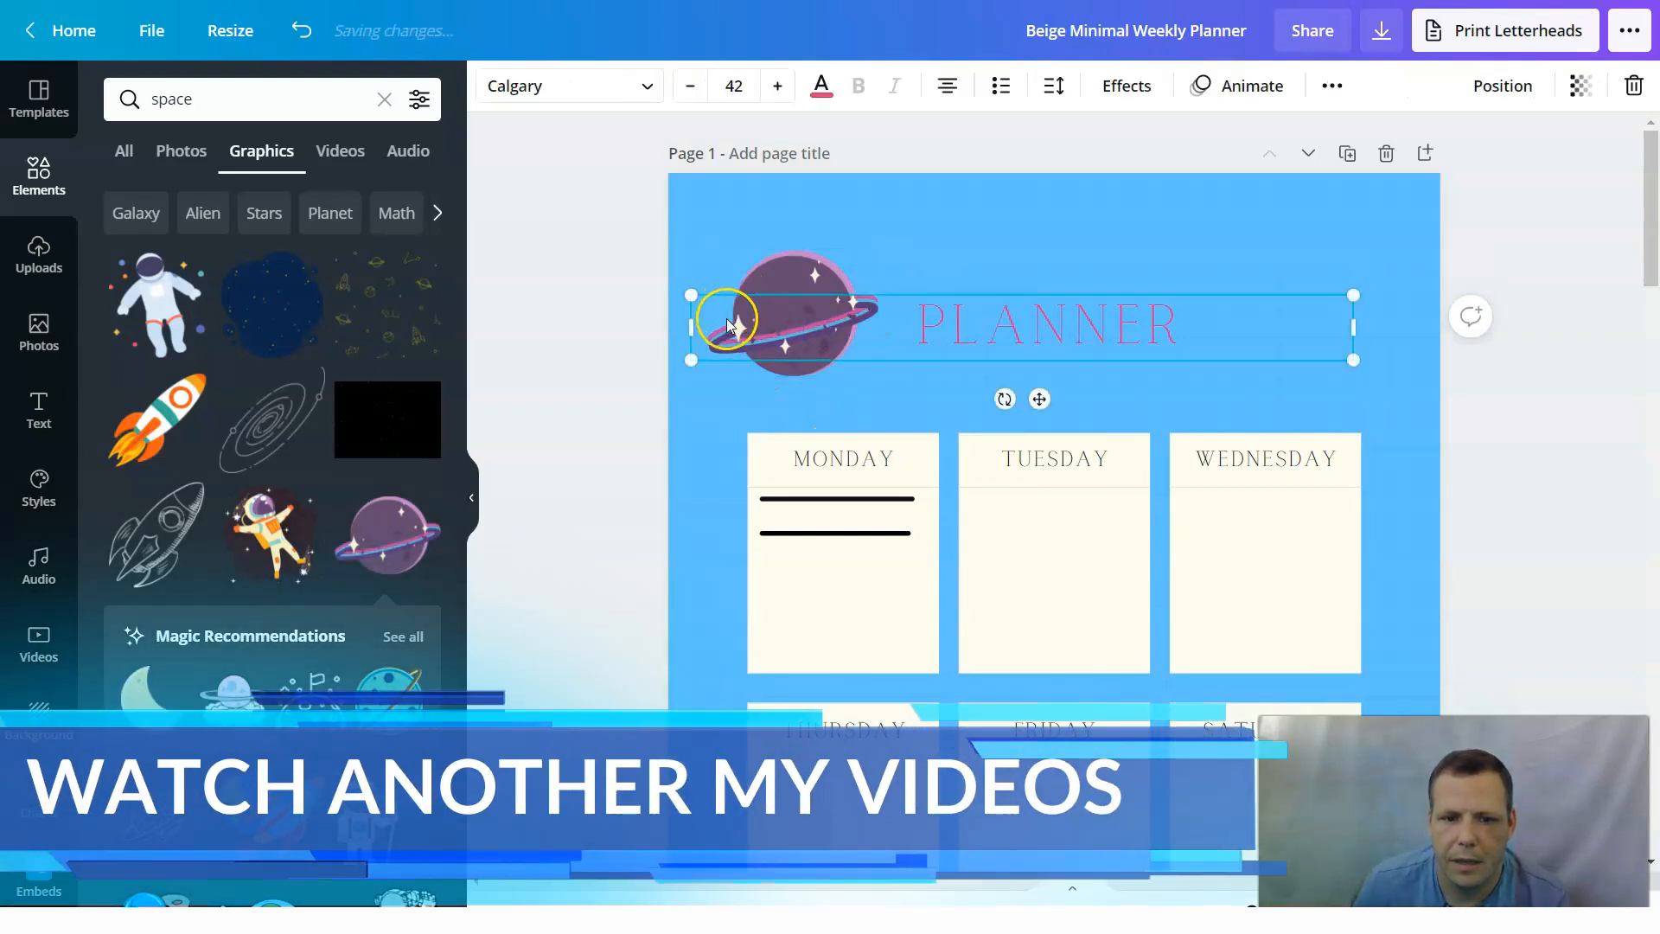
drag(1012, 399, 888, 402)
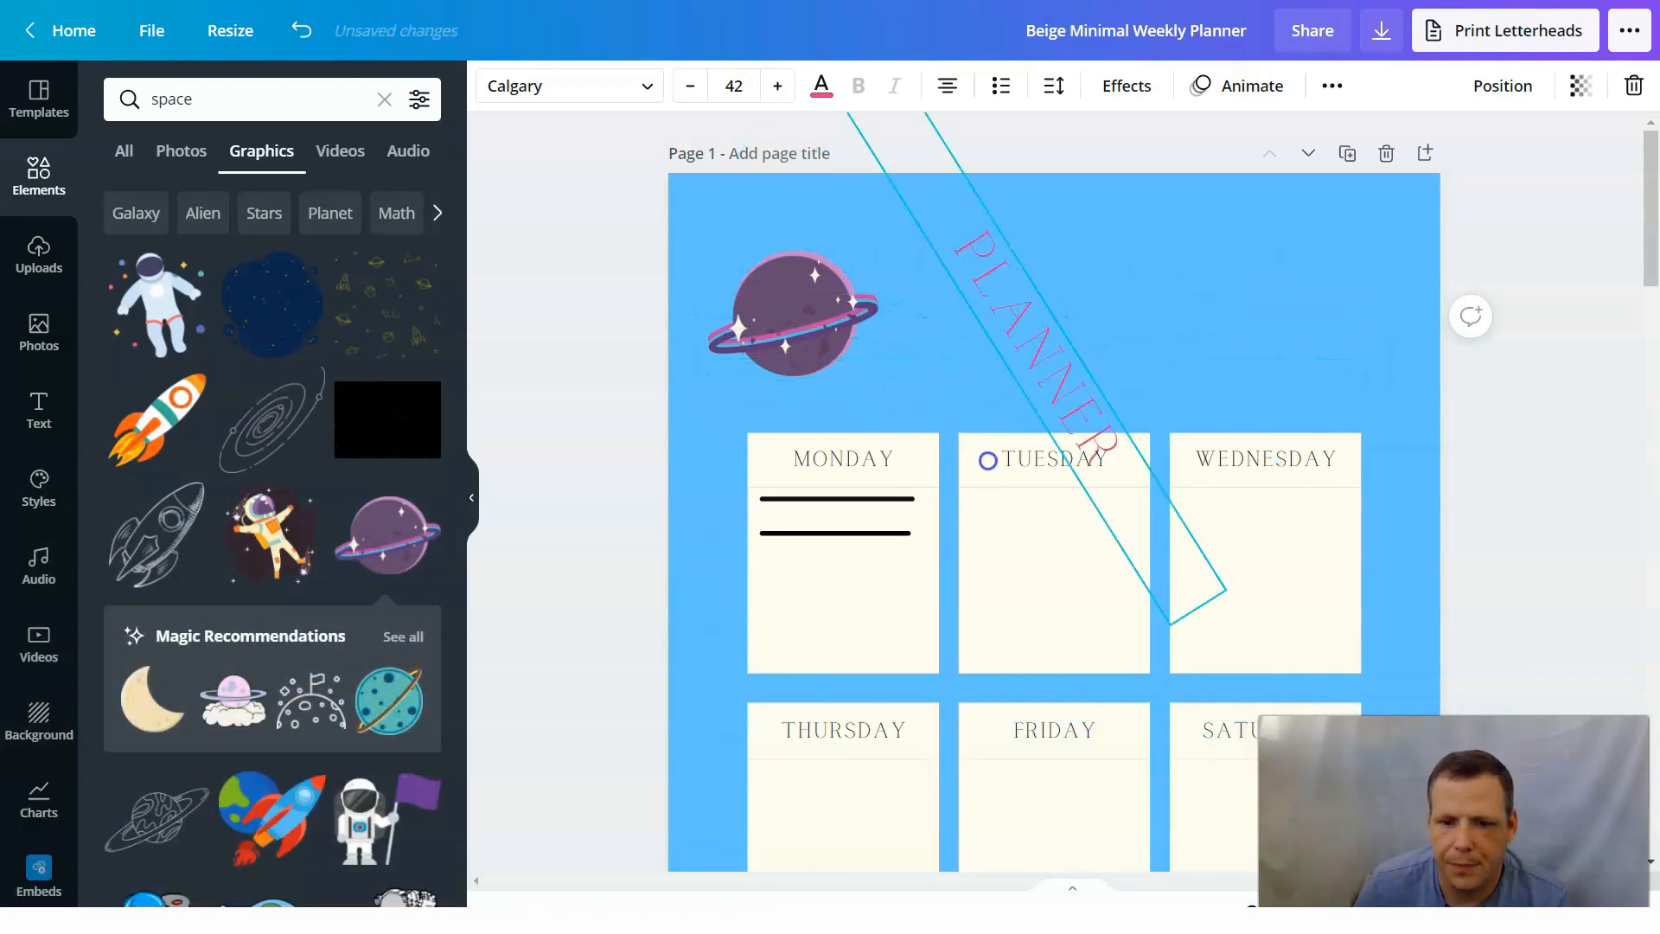
drag(1027, 426, 972, 421)
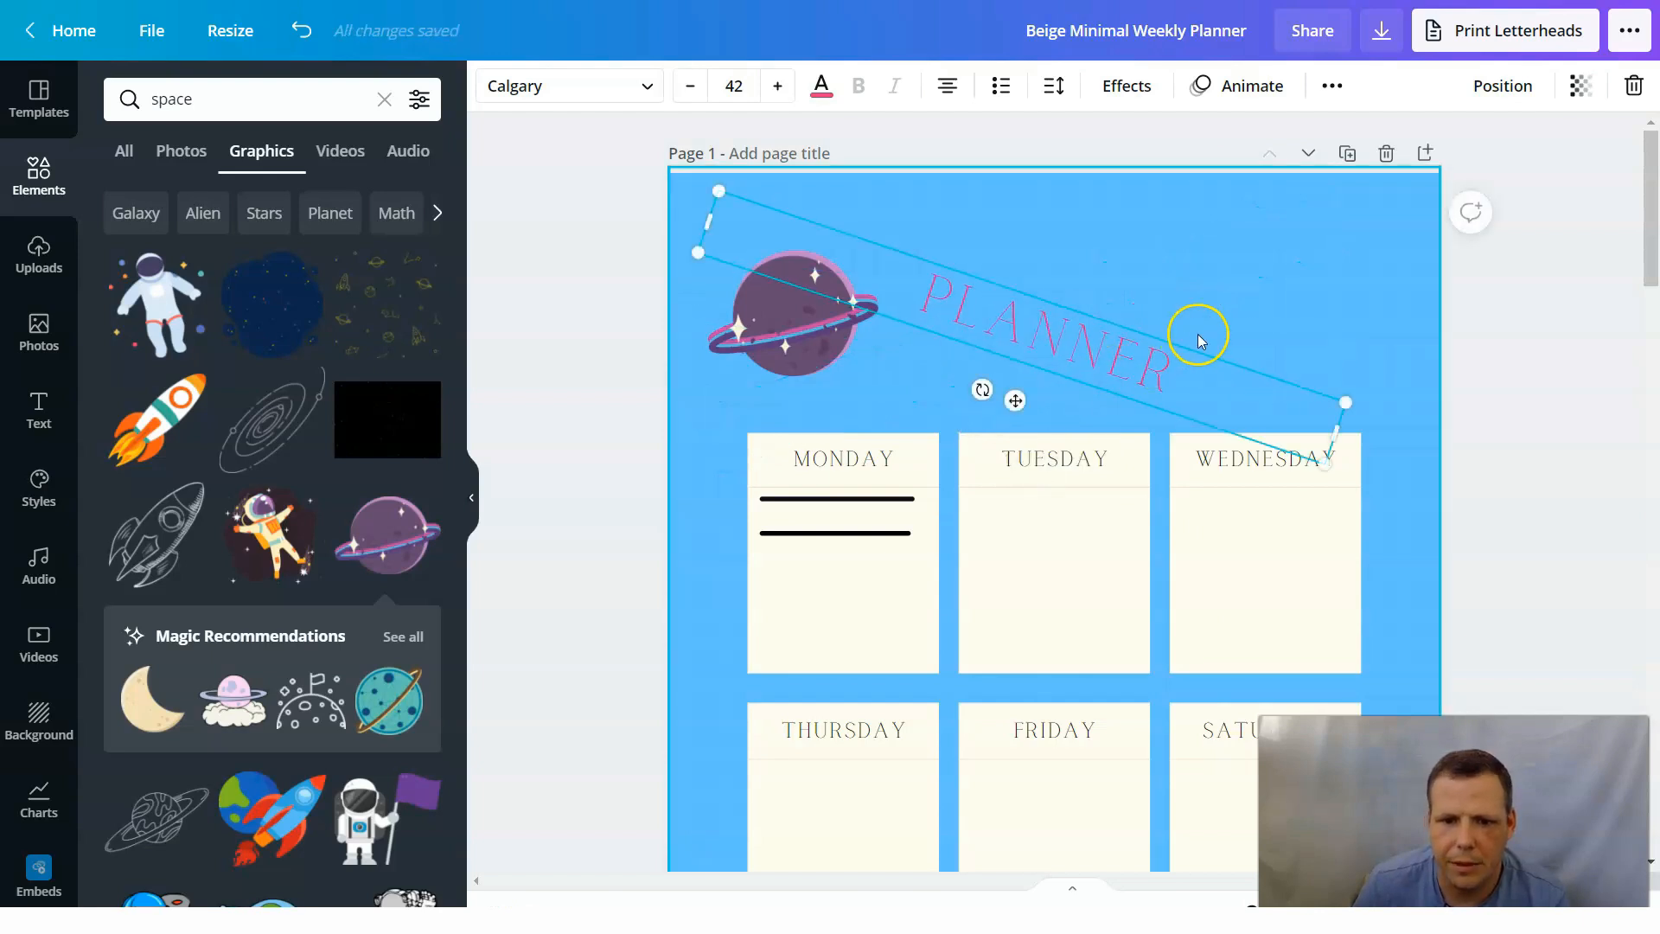
click(831, 373)
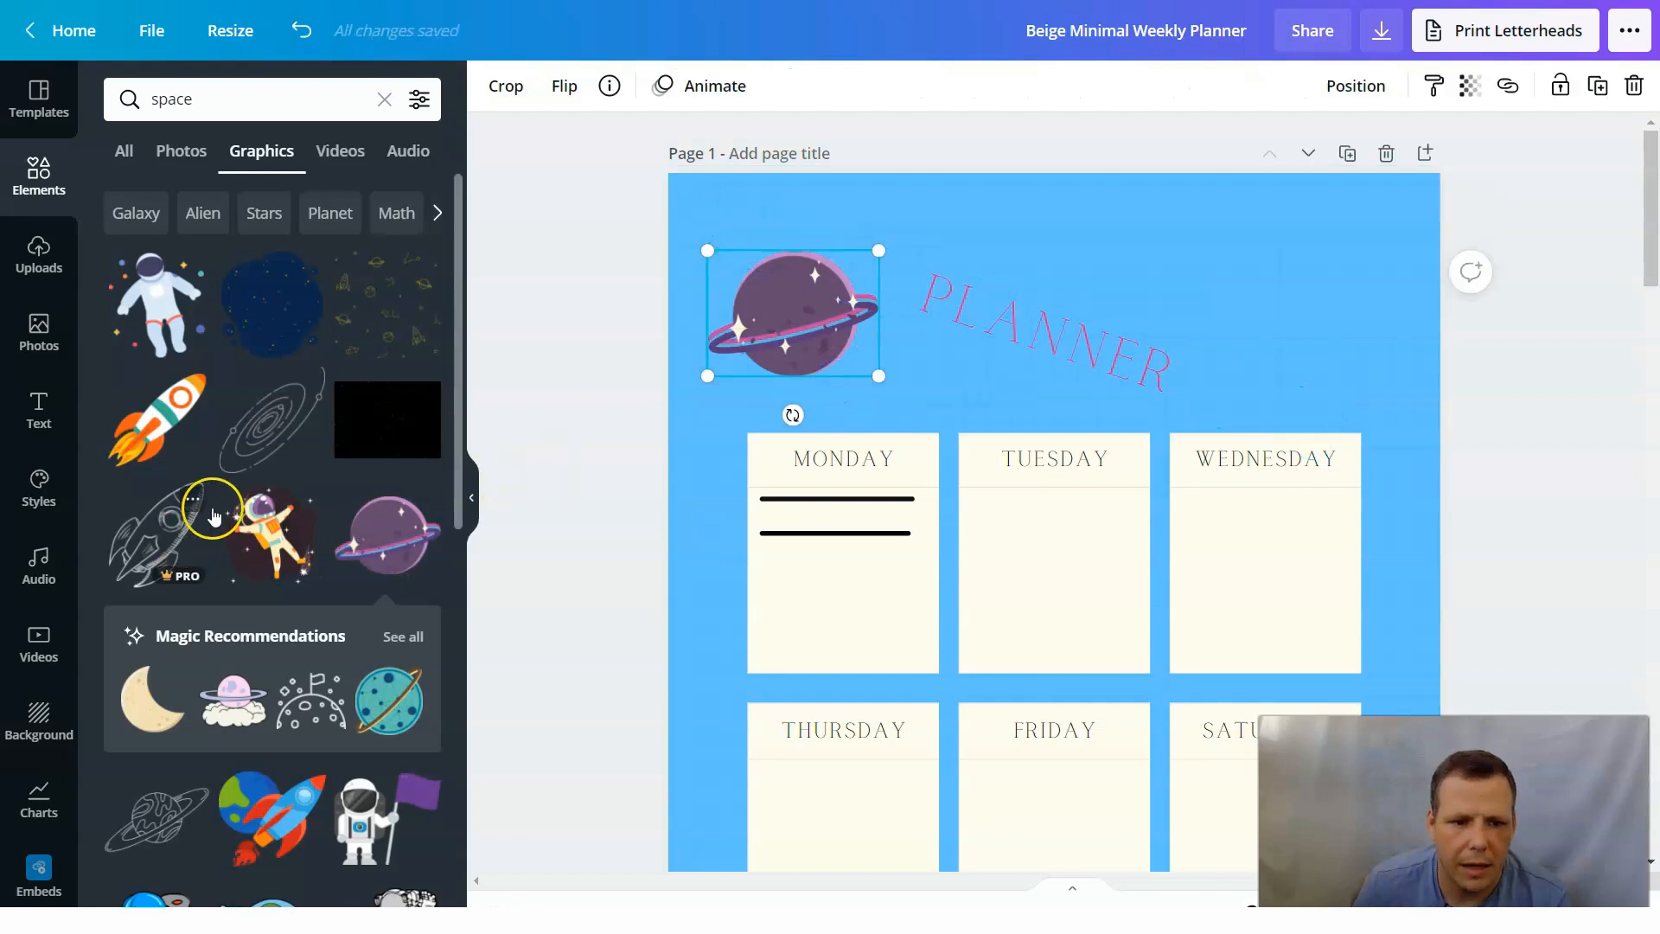
Add the spiral galaxy line graphic, shrink it into the upper-right corner of page 1 and color it pink like the title.
drag(476, 398, 1164, 311)
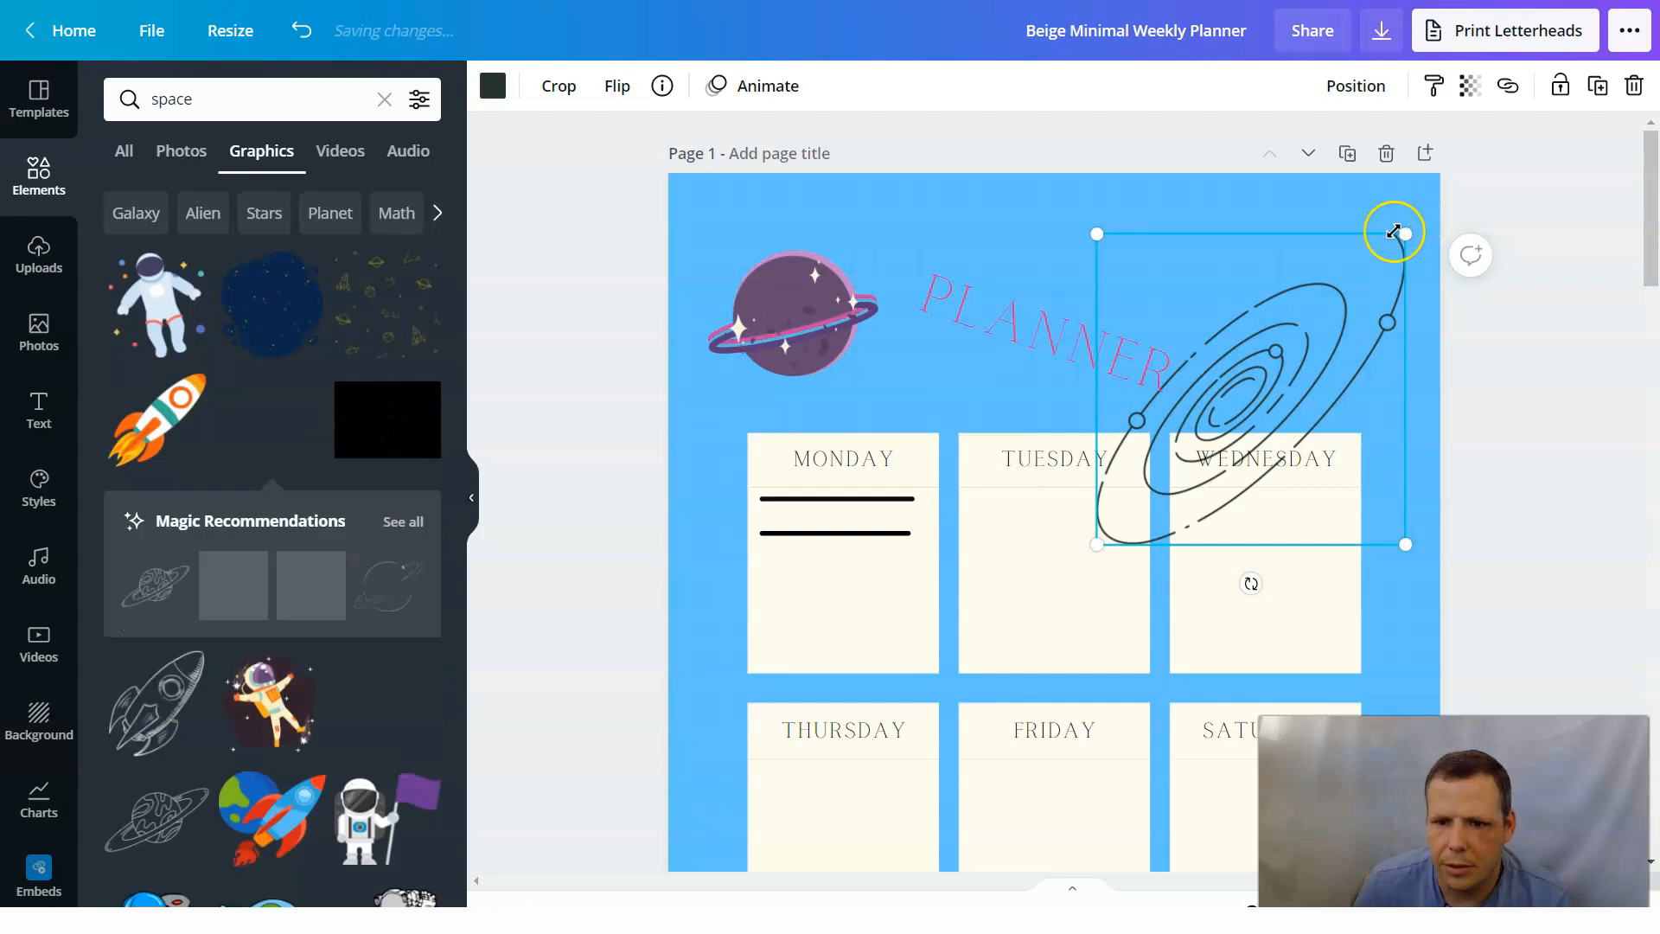
drag(1336, 304, 1310, 277)
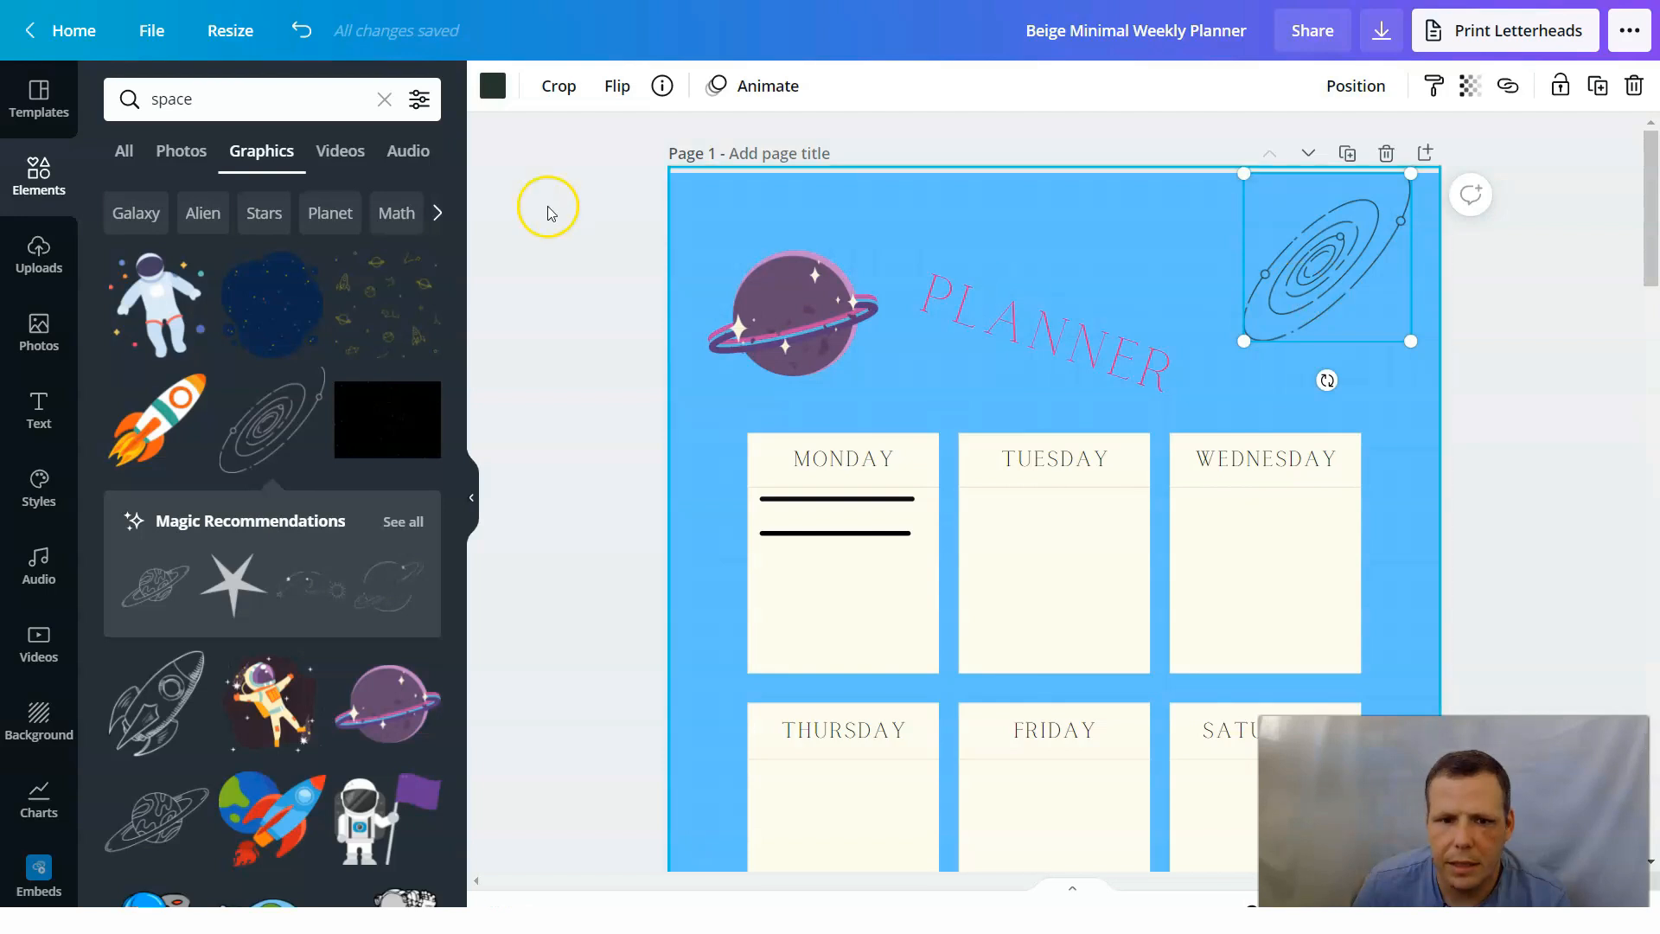
click(493, 86)
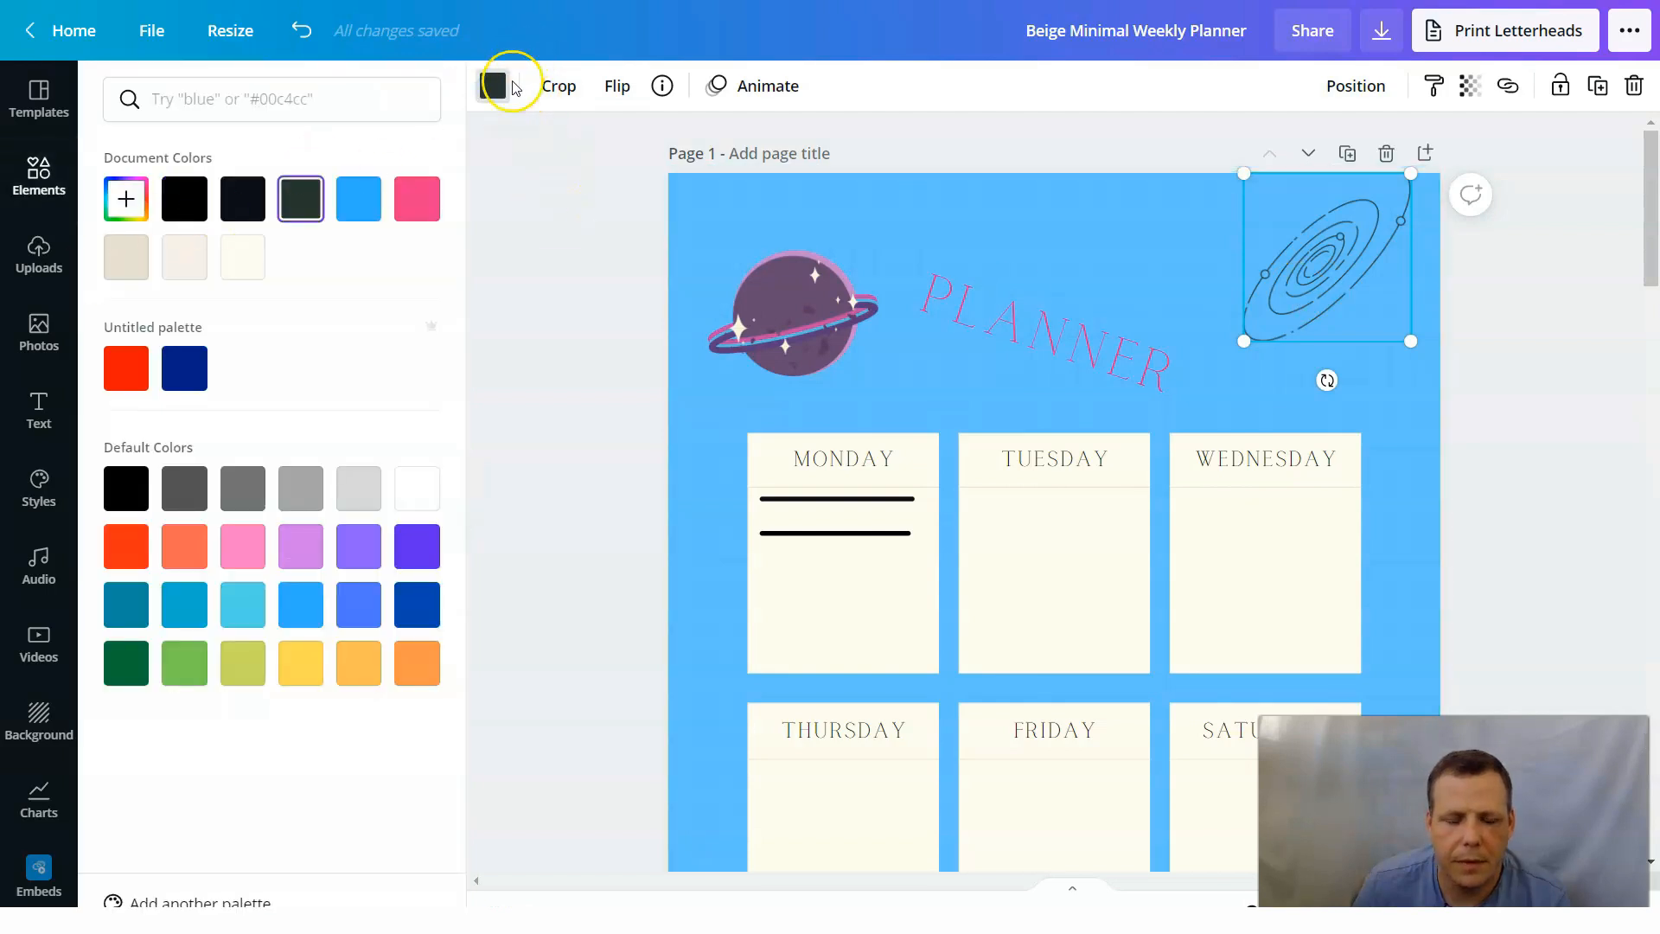
click(402, 207)
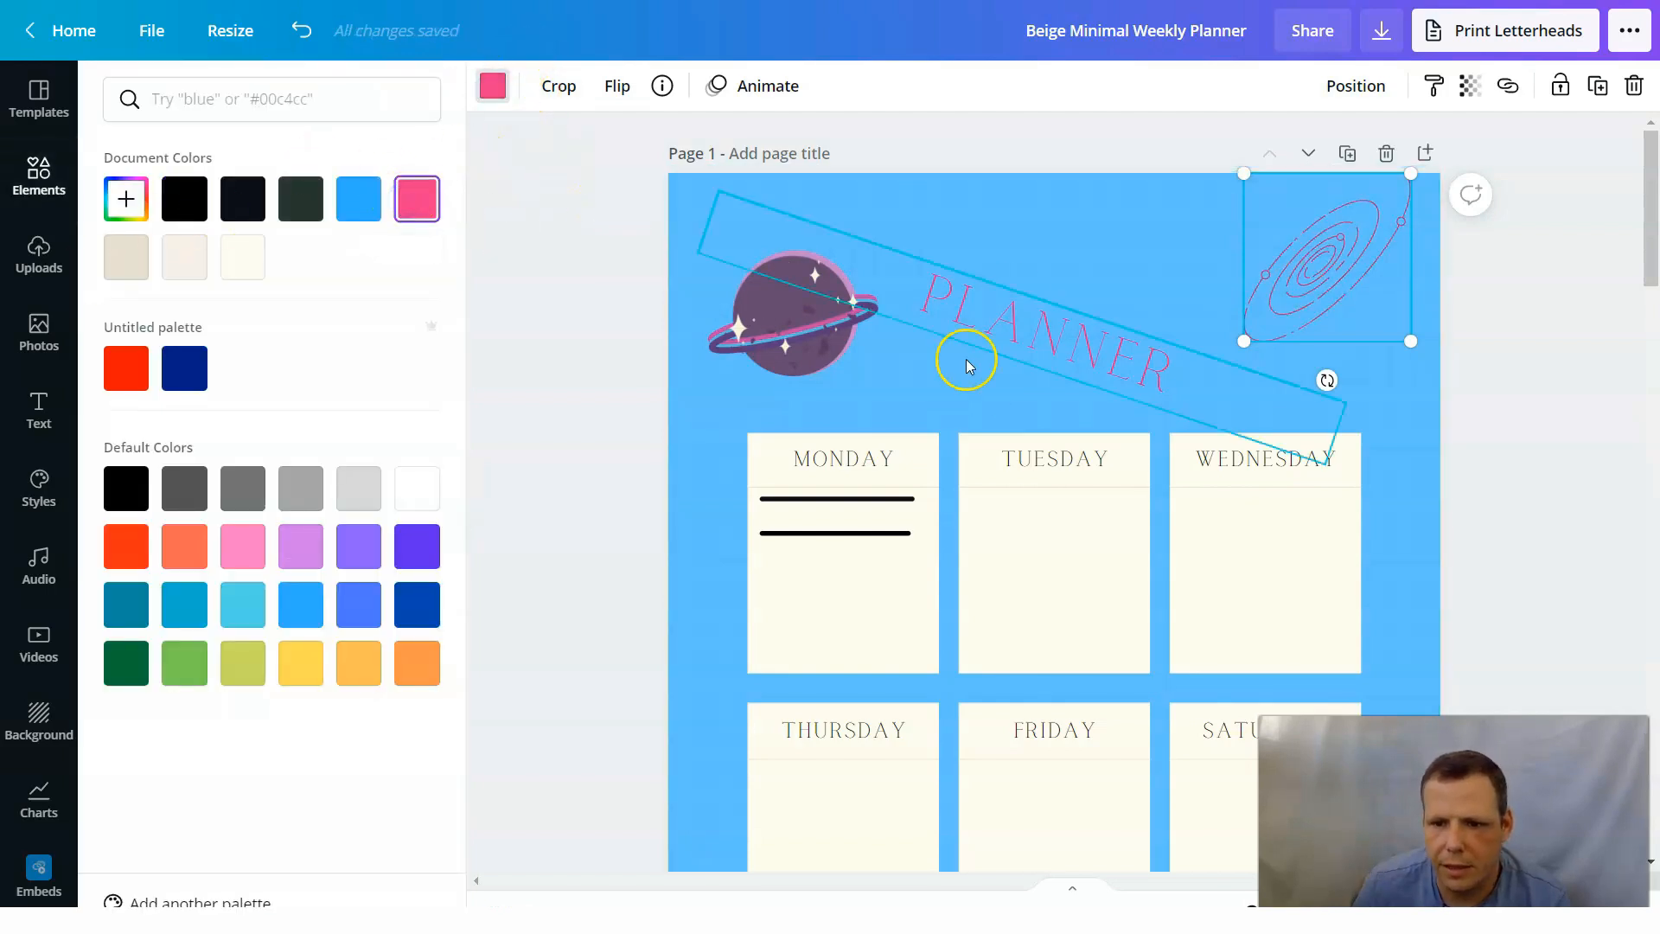
Rotate the purple ringed planet slightly counterclockwise in place beside the PLANNER title.
click(791, 316)
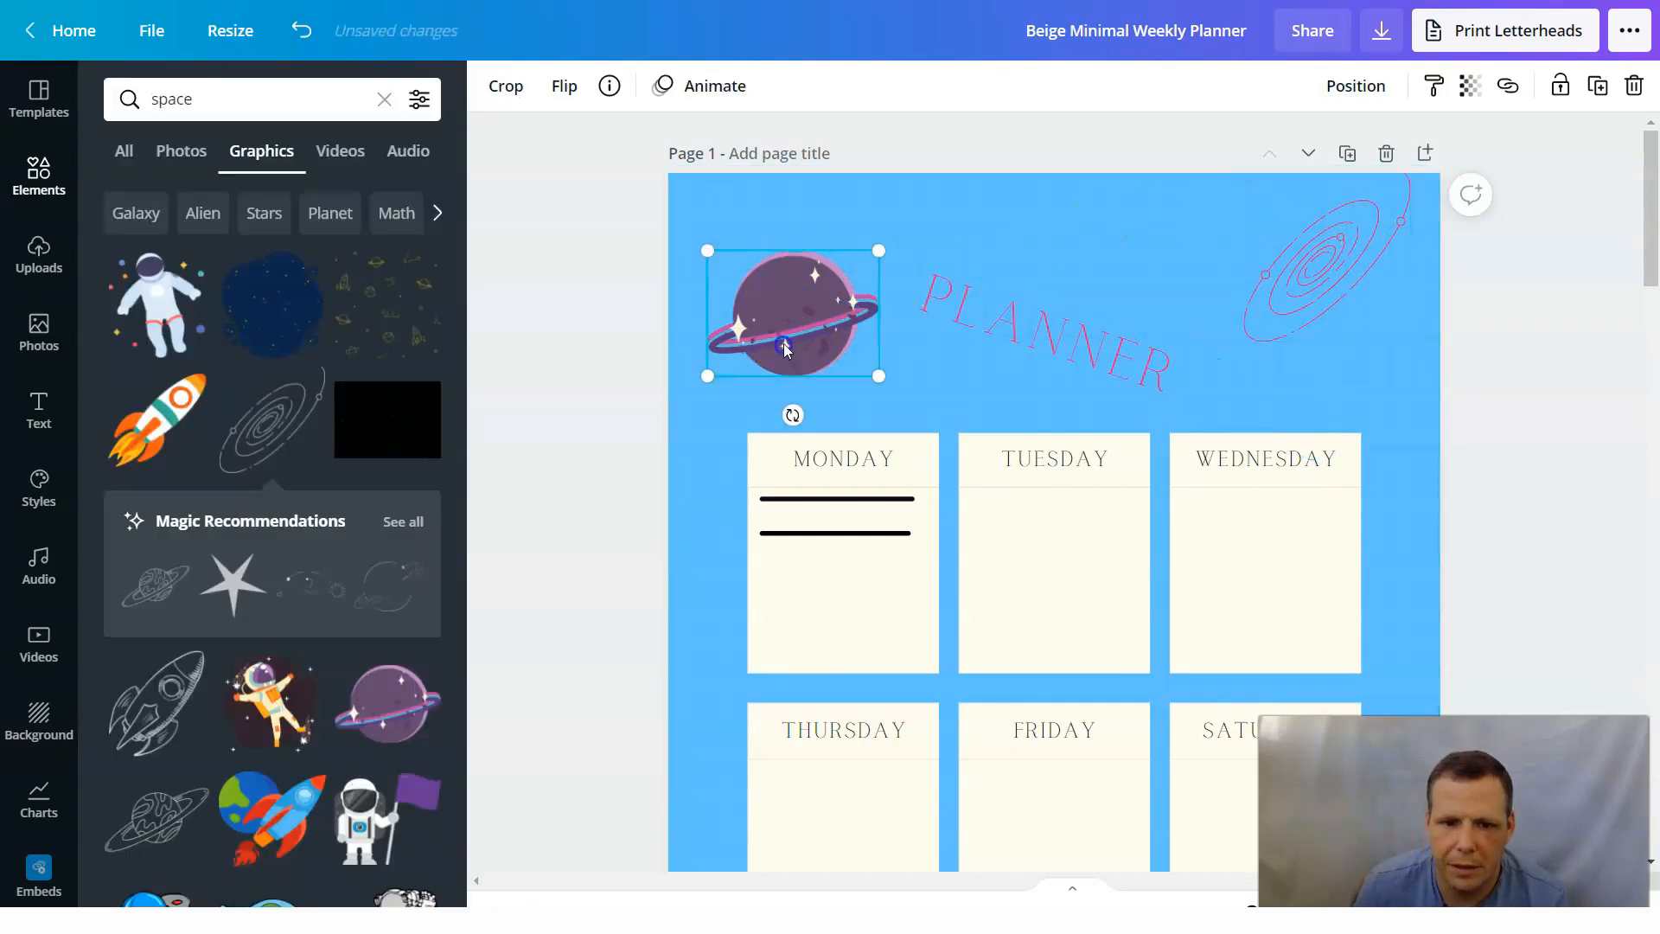
drag(792, 418, 810, 413)
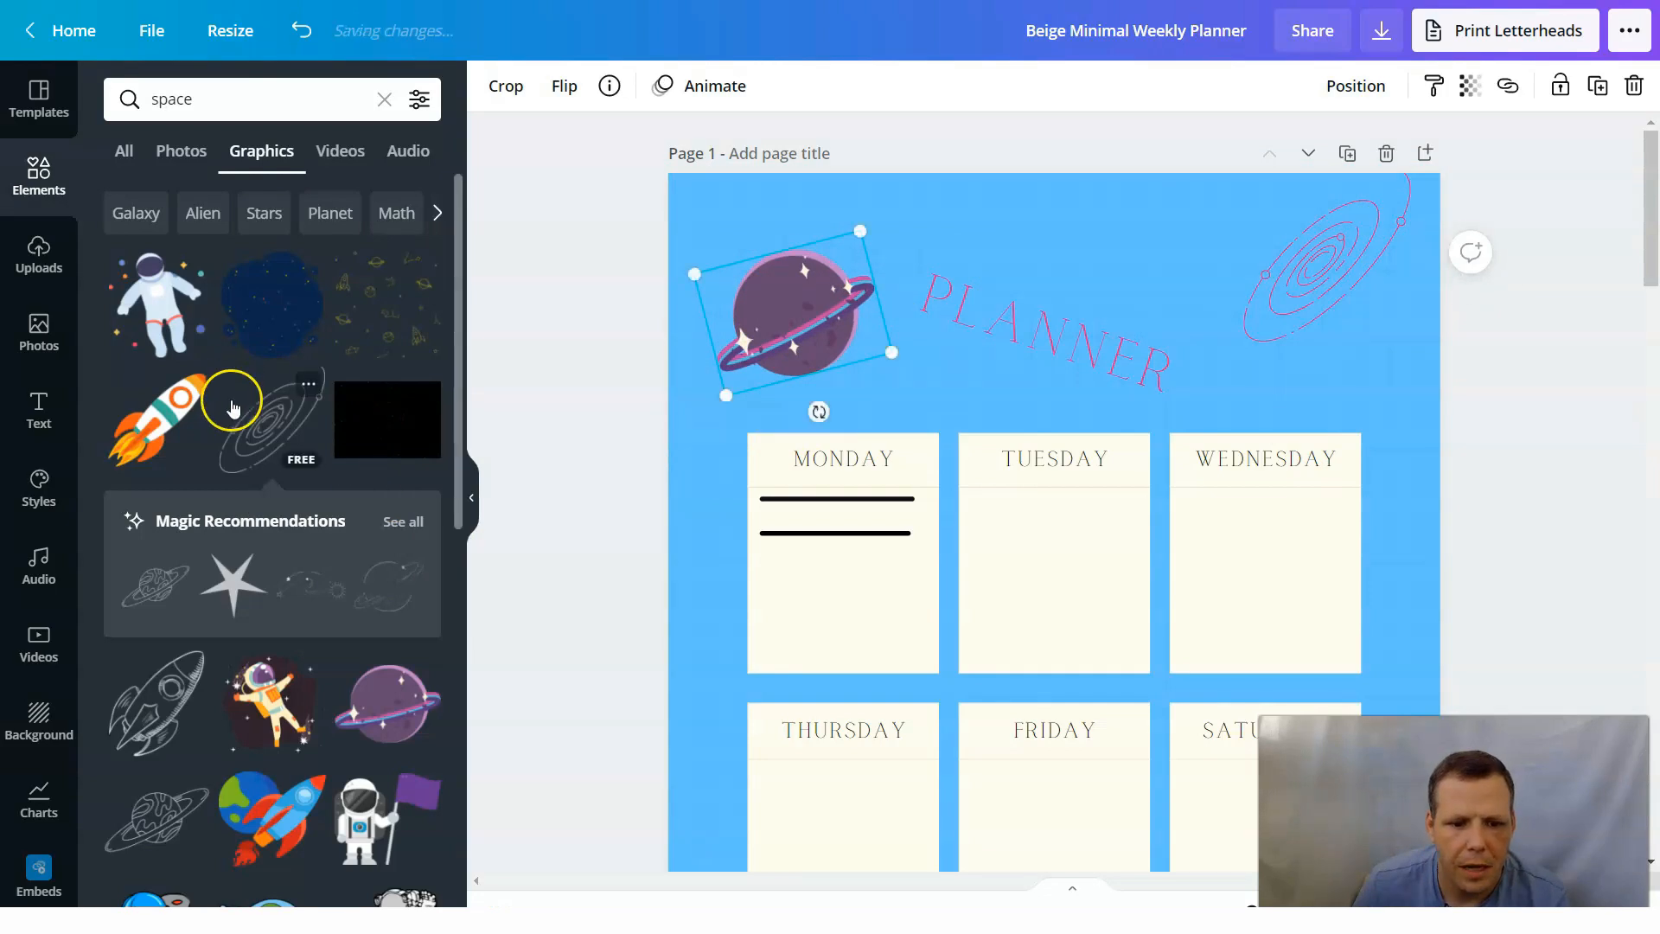
Add the outlined planet-and-stars graphic to page 1 and shrink it to a small icon beside the TUESDAY heading.
scroll(374, 521, down, 1)
scroll(373, 521, down, 4)
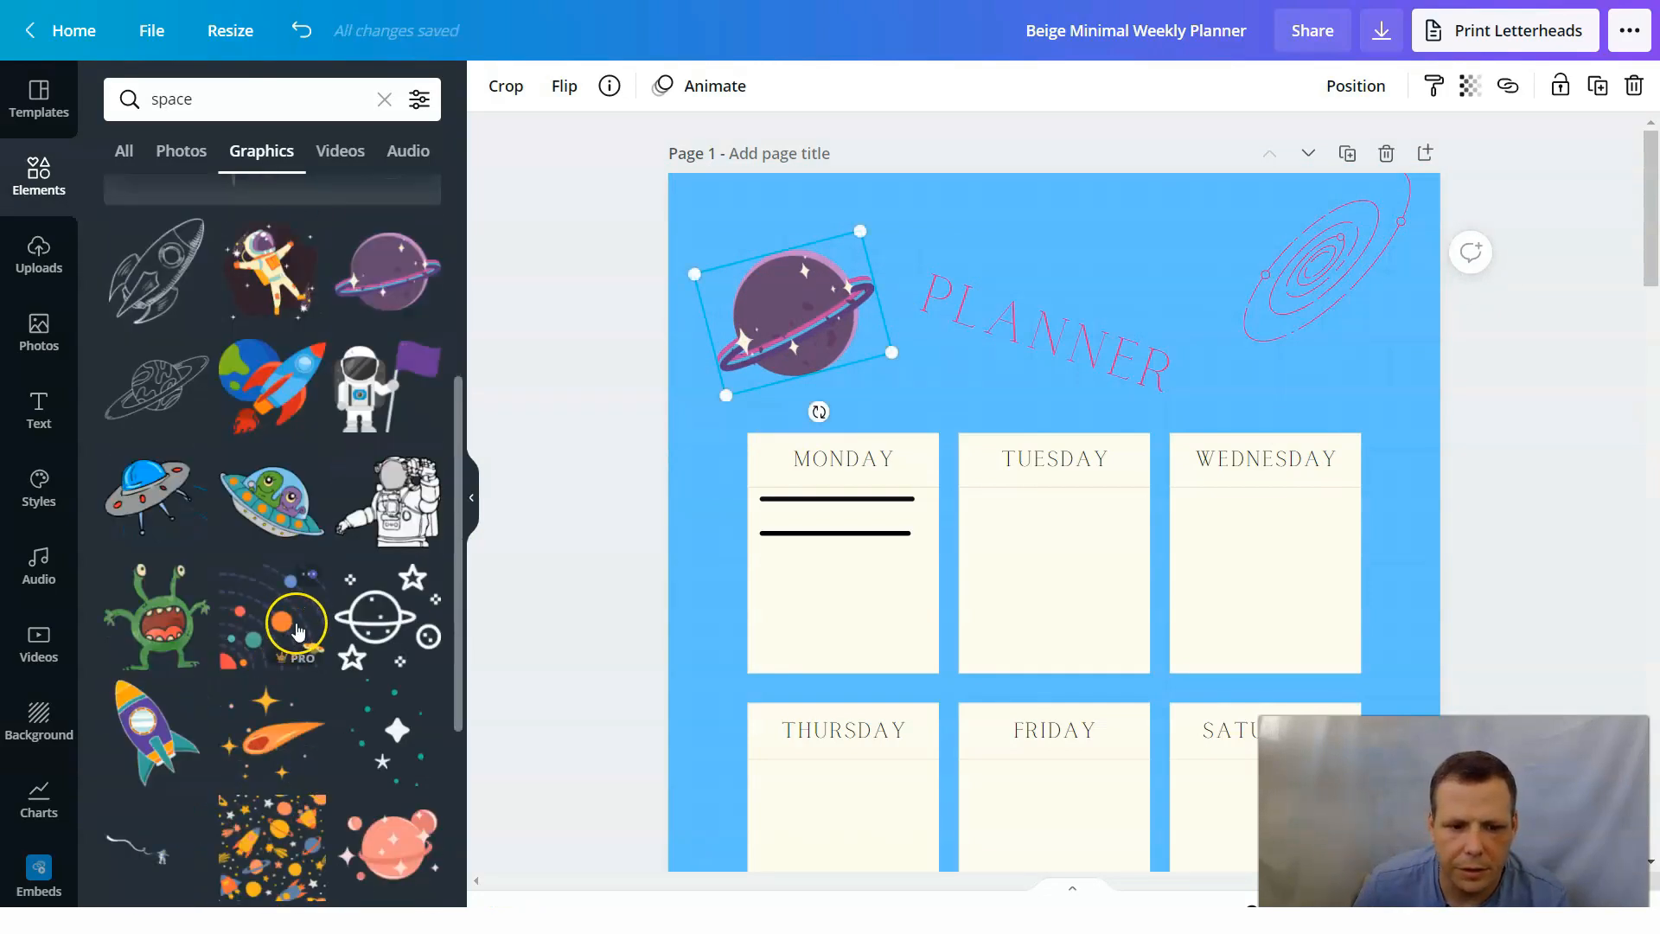
drag(406, 518, 1159, 556)
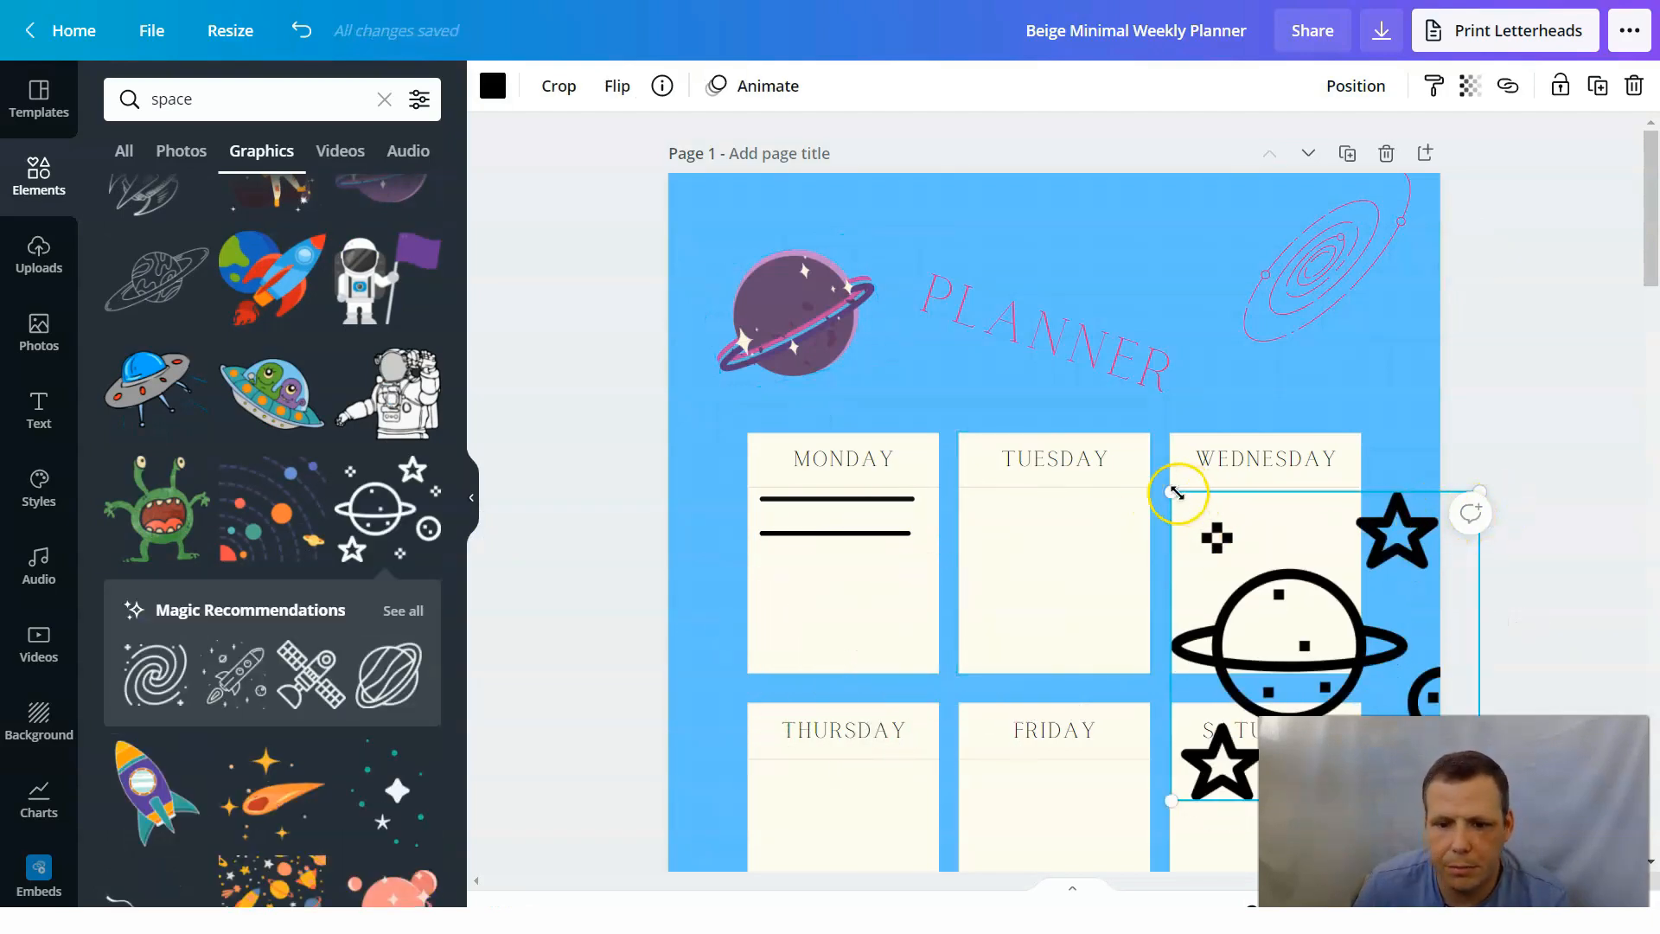
drag(1199, 523, 1213, 546)
drag(1252, 599, 1265, 620)
drag(1353, 651, 1124, 461)
click(1174, 547)
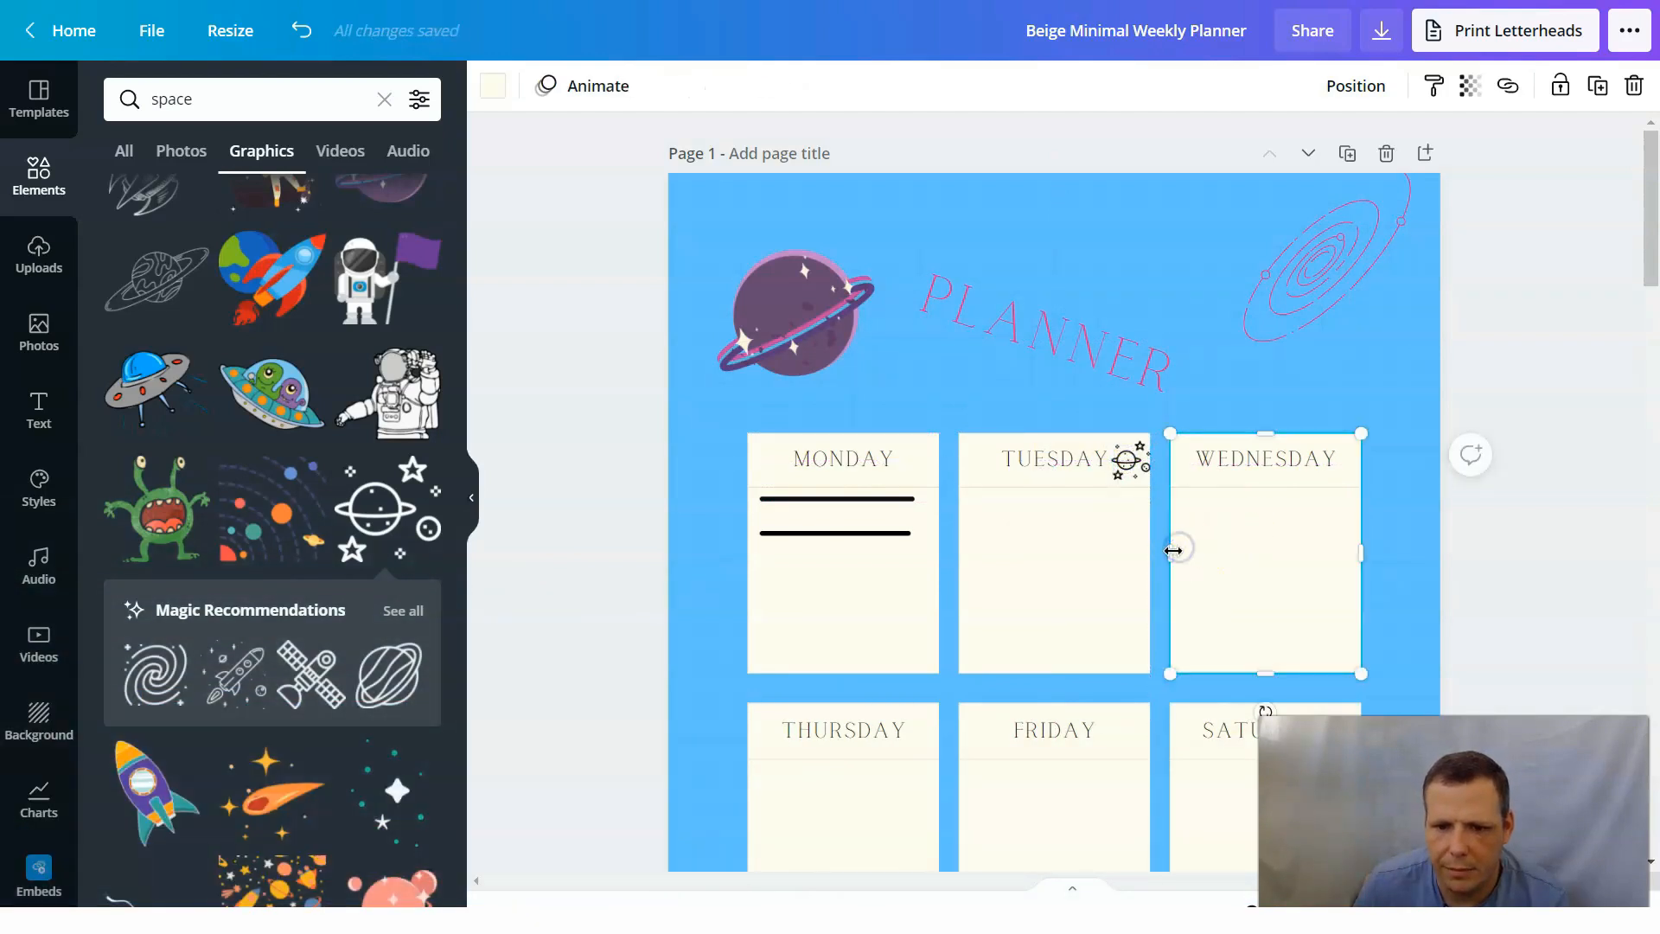
Move the planet-and-stars icon to just before the SATURDAY heading and shrink it slightly to clear the text.
click(1134, 475)
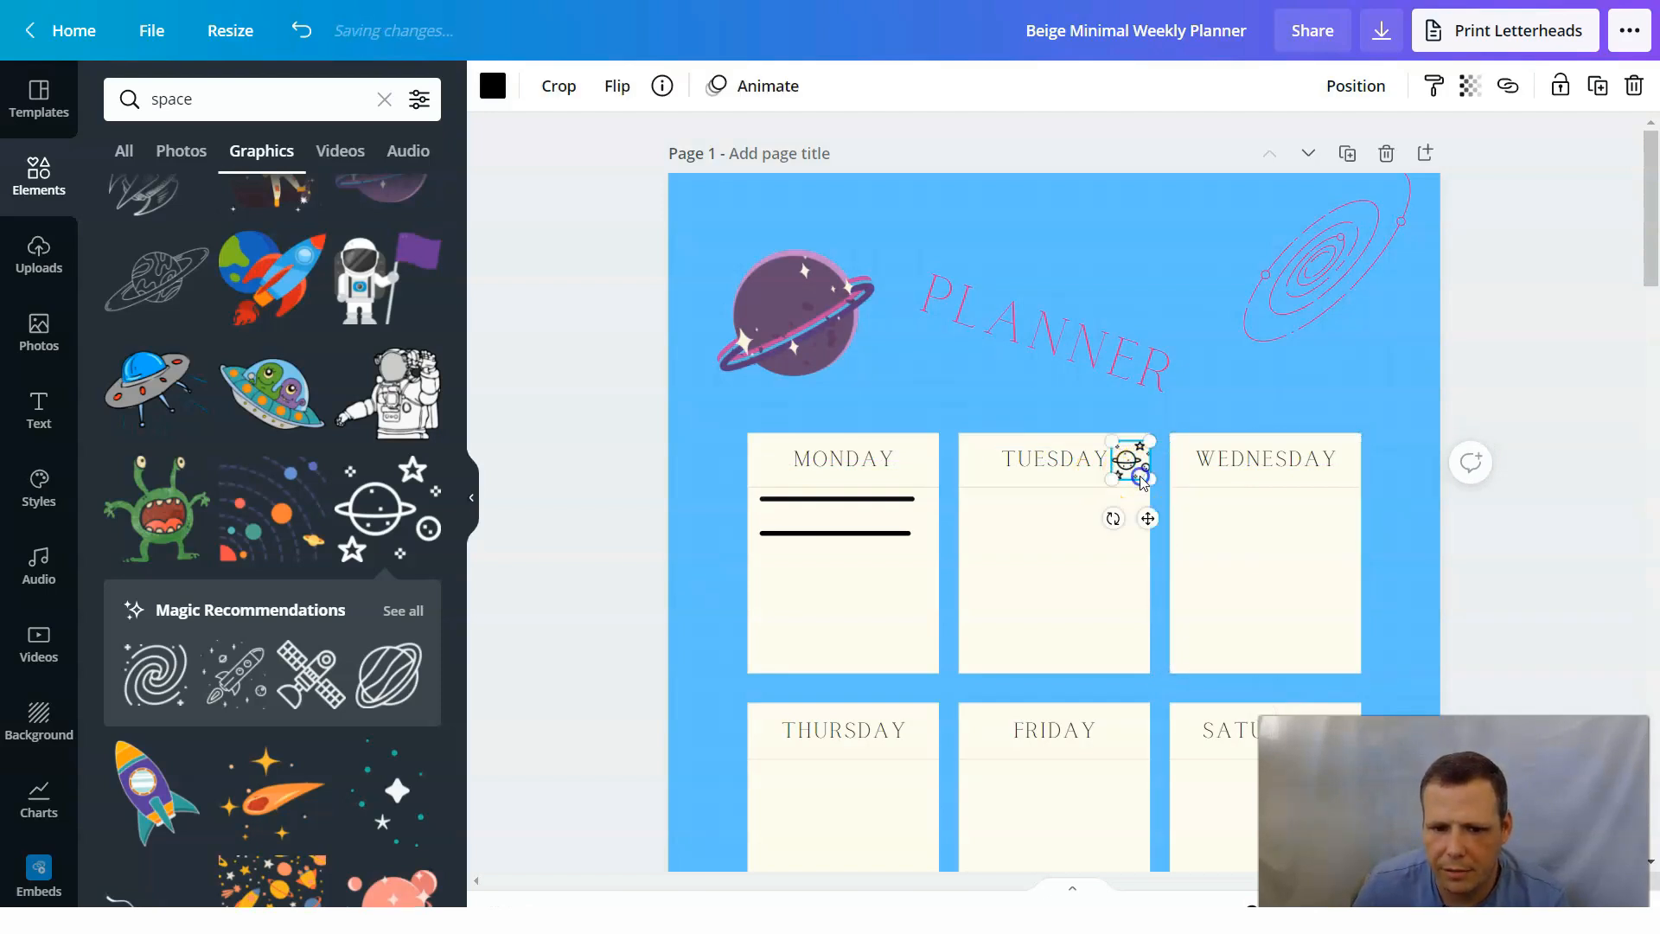
drag(1203, 648, 1195, 745)
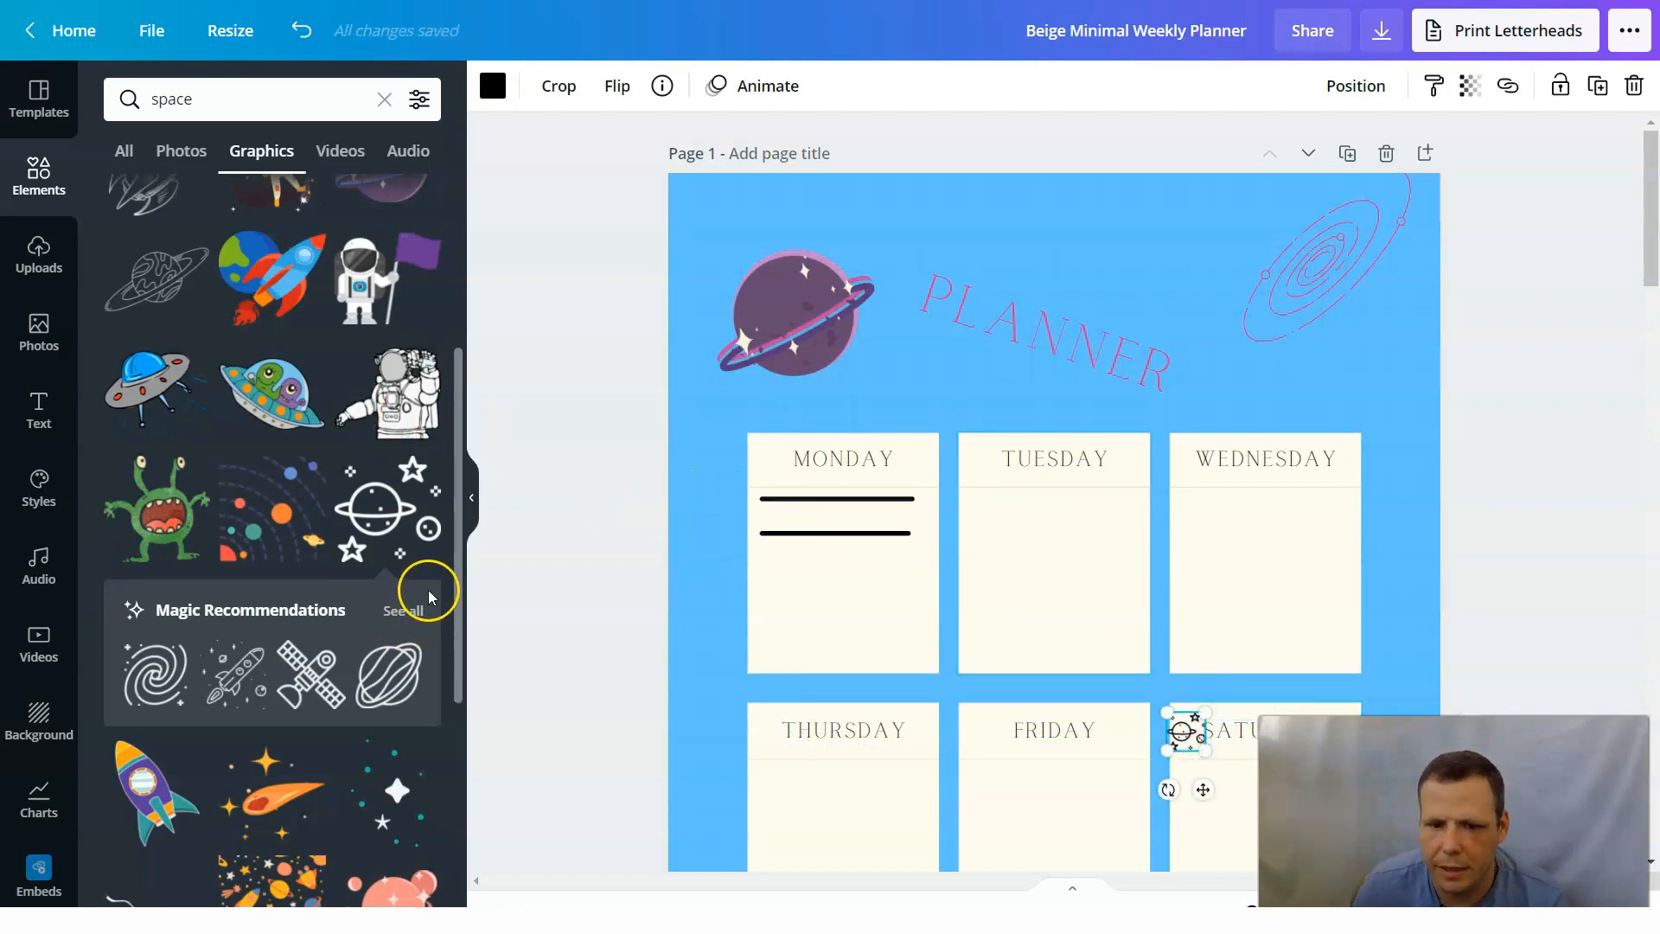
scroll(259, 657, down, 3)
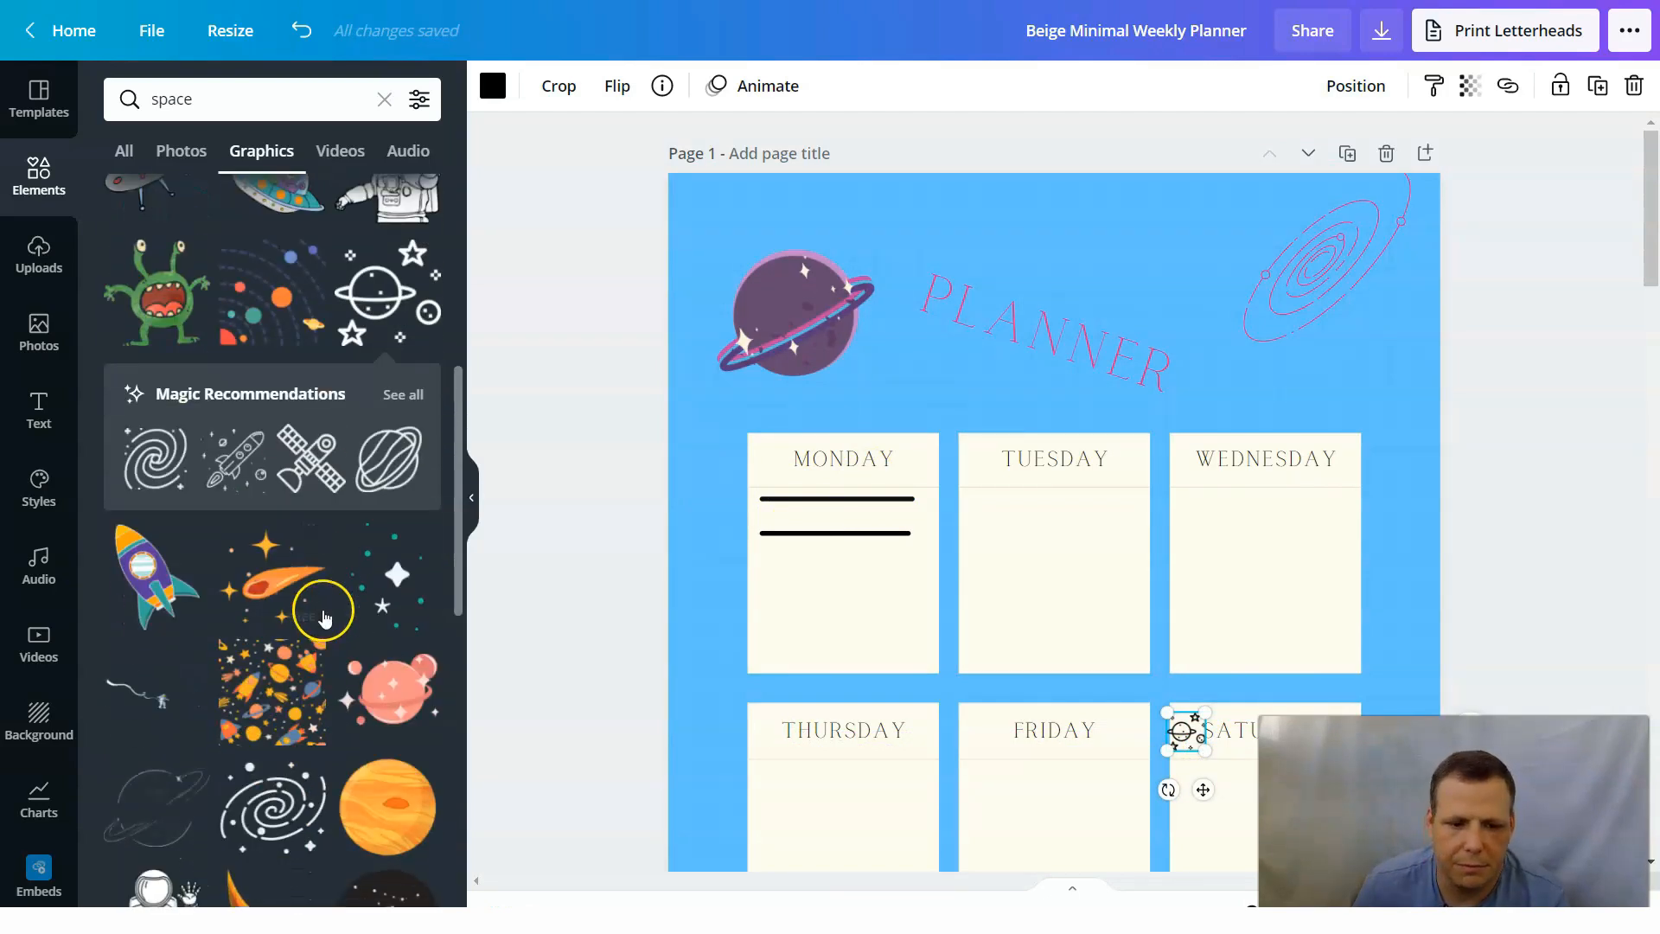
scroll(324, 617, down, 2)
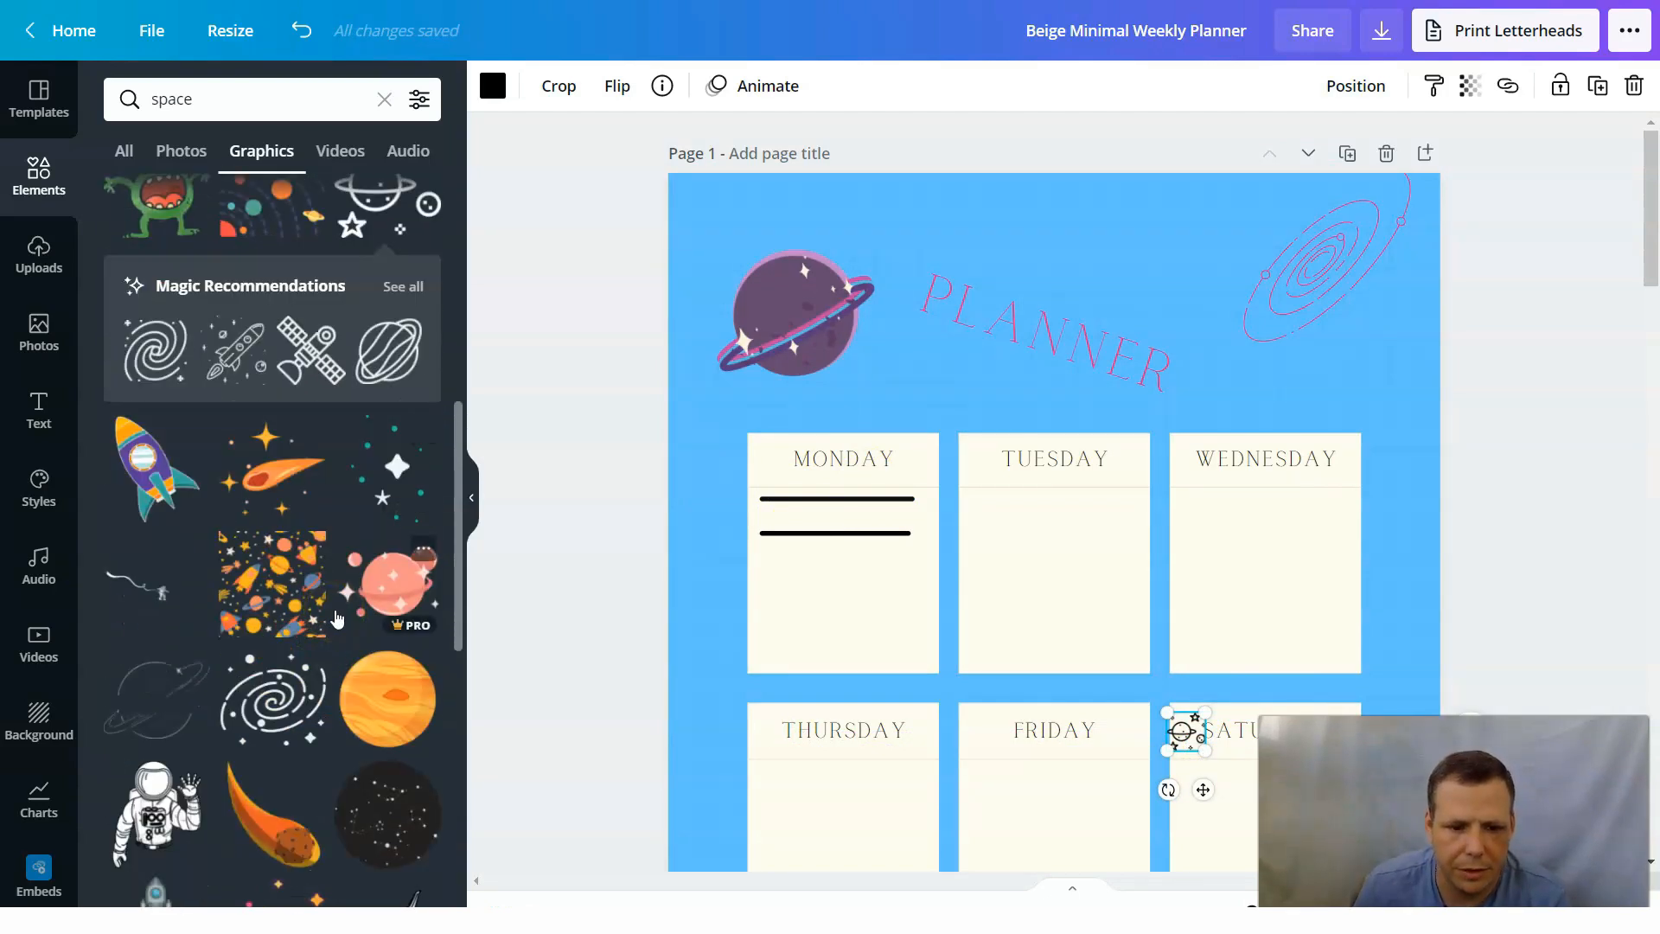
scroll(336, 618, down, 3)
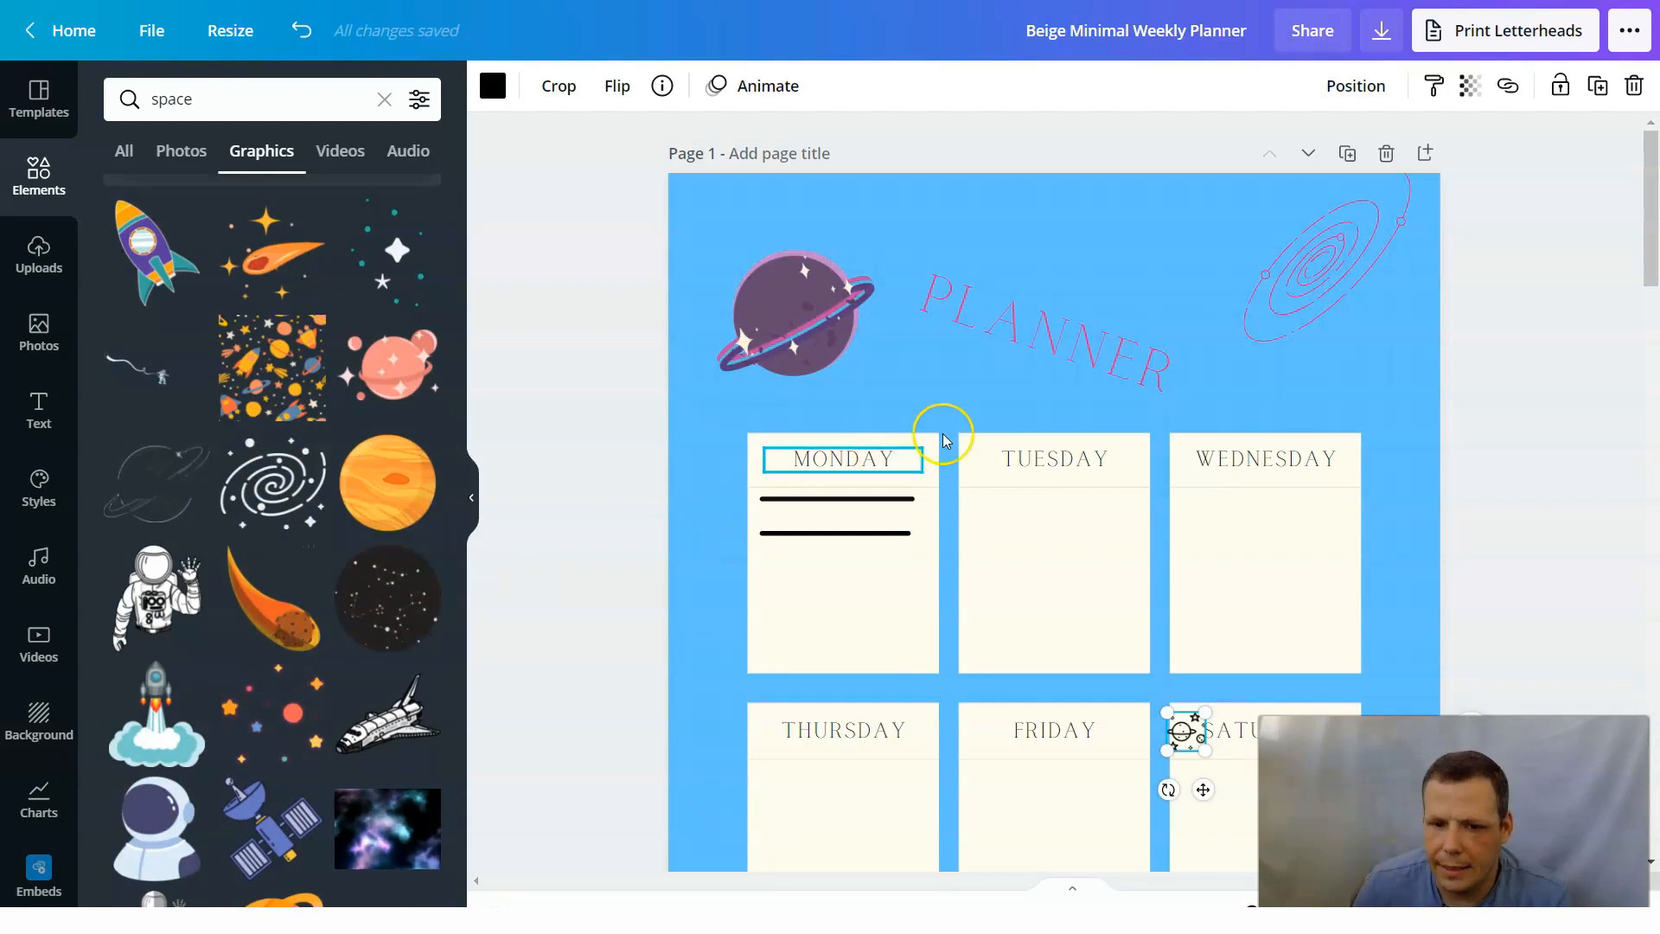
scroll(1482, 374, down, 6)
scroll(1452, 385, up, 3)
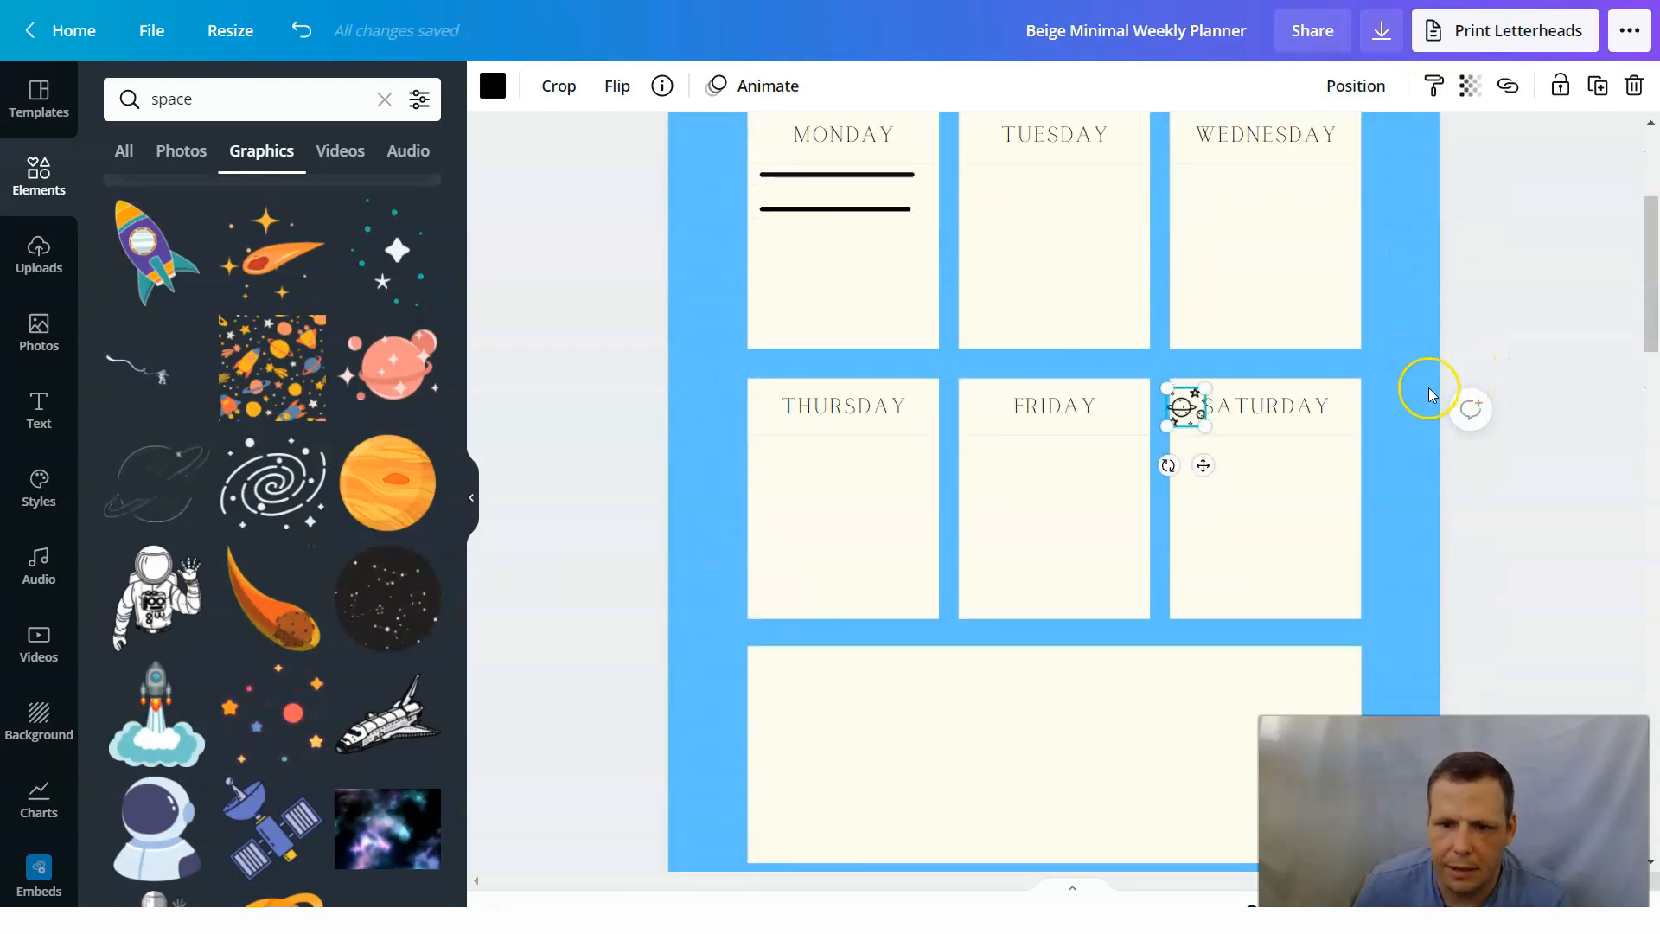
drag(1203, 429, 1202, 426)
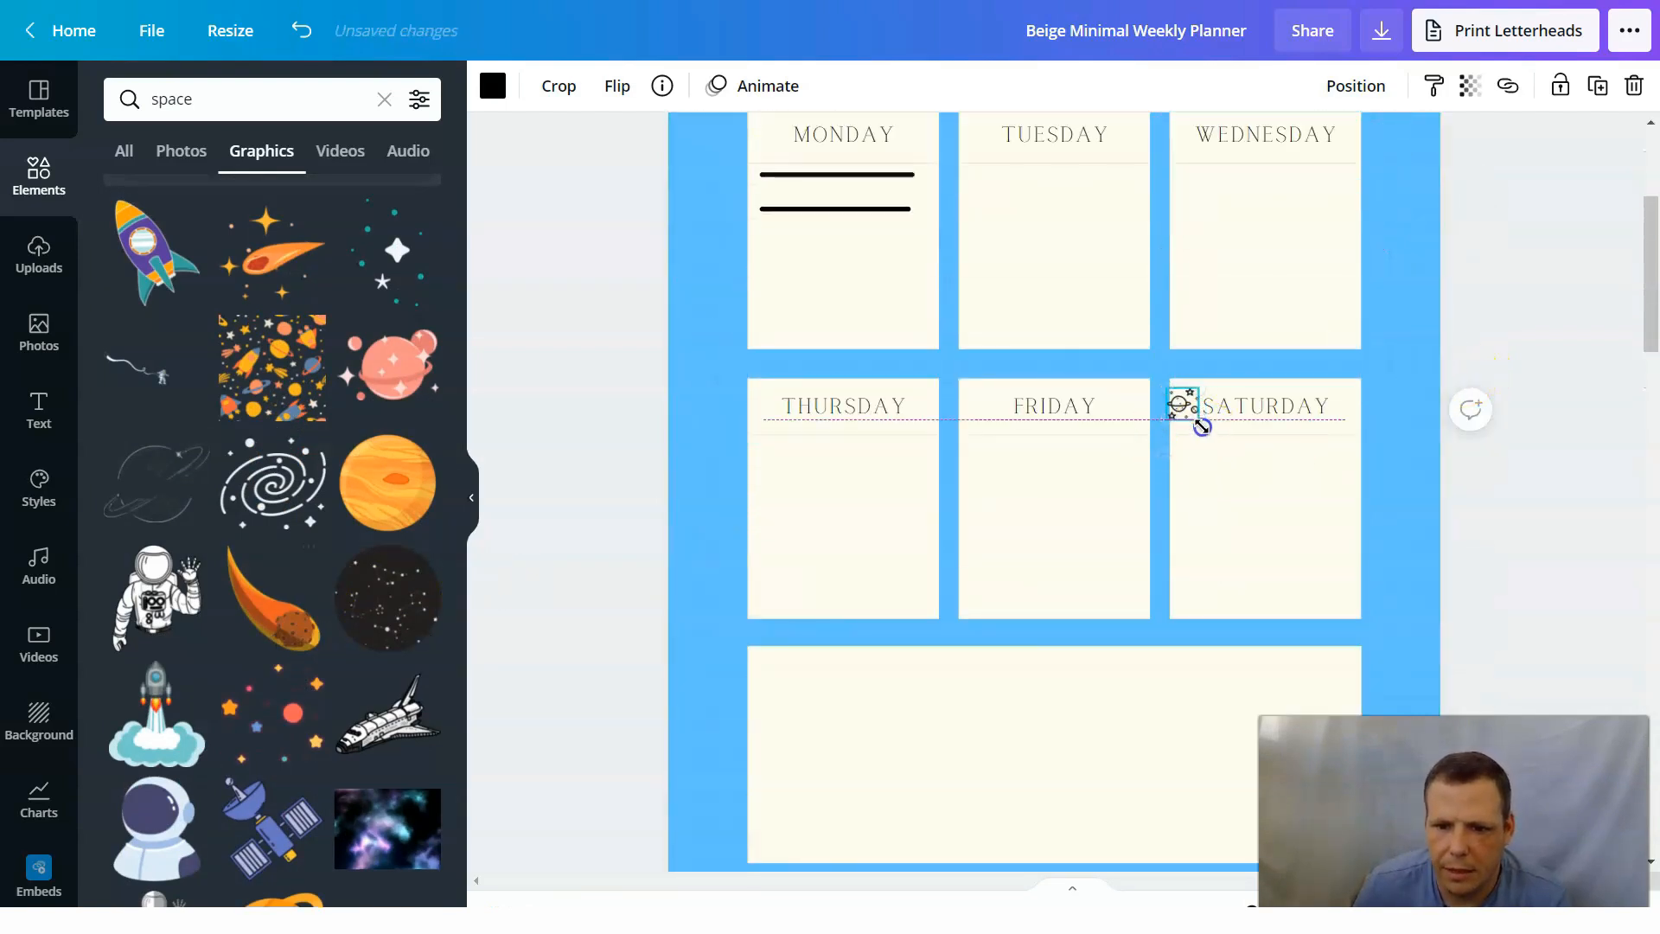
click(1463, 393)
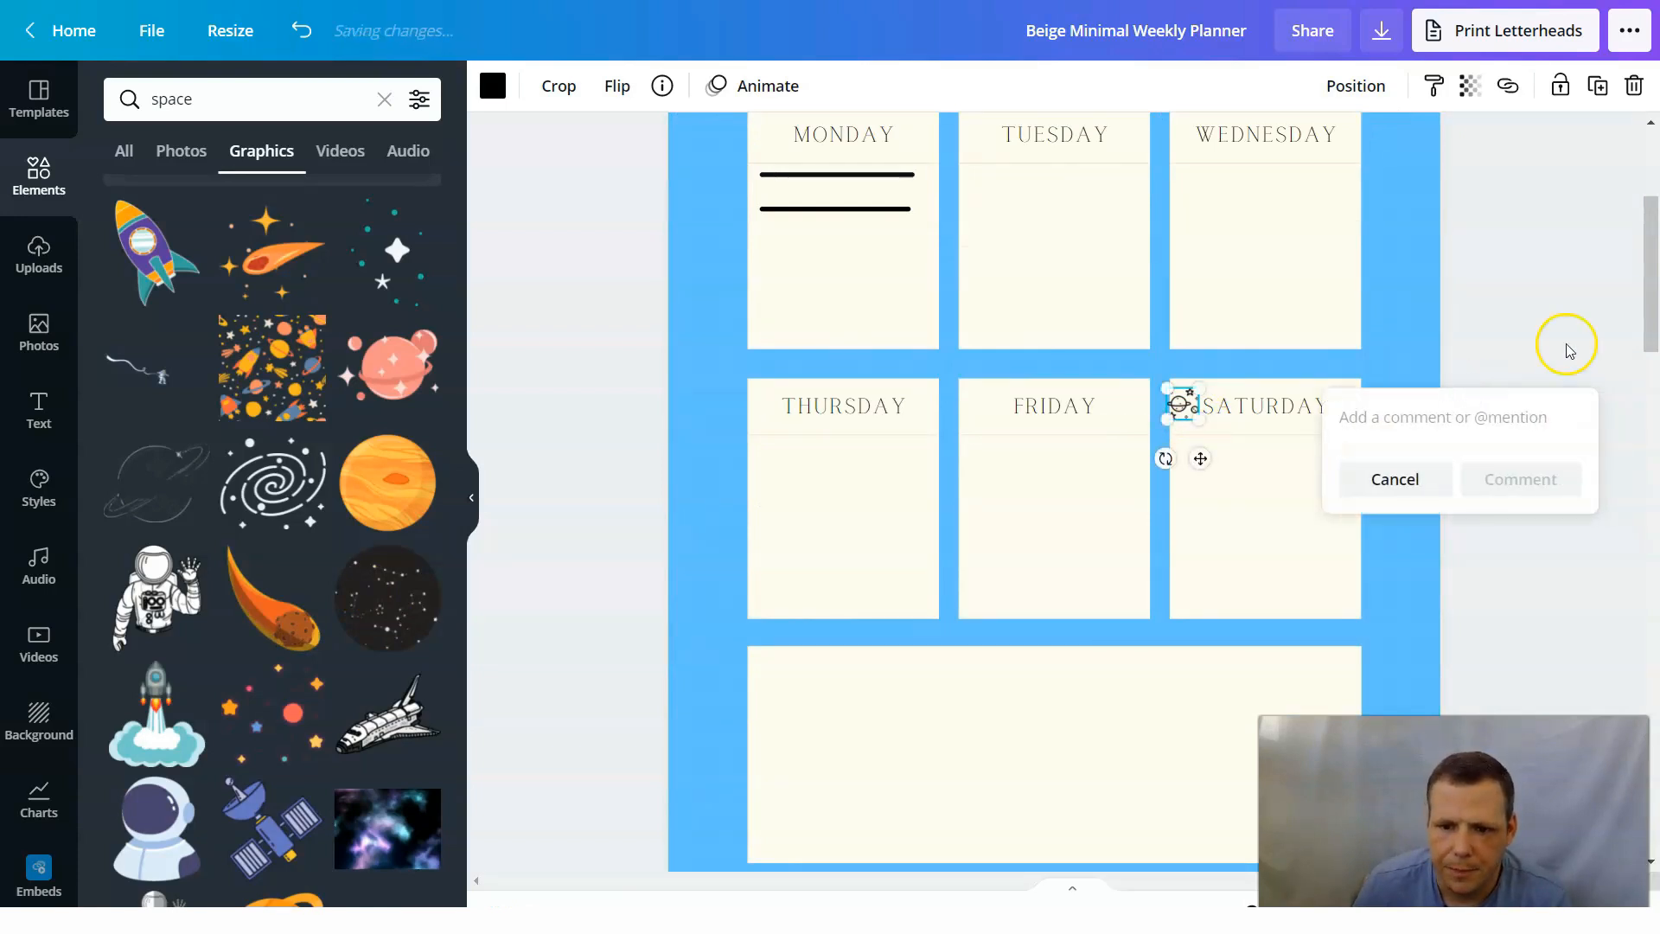
click(1595, 313)
Browse the remaining space graphics and limit the "space" results to photos.
scroll(418, 649, down, 4)
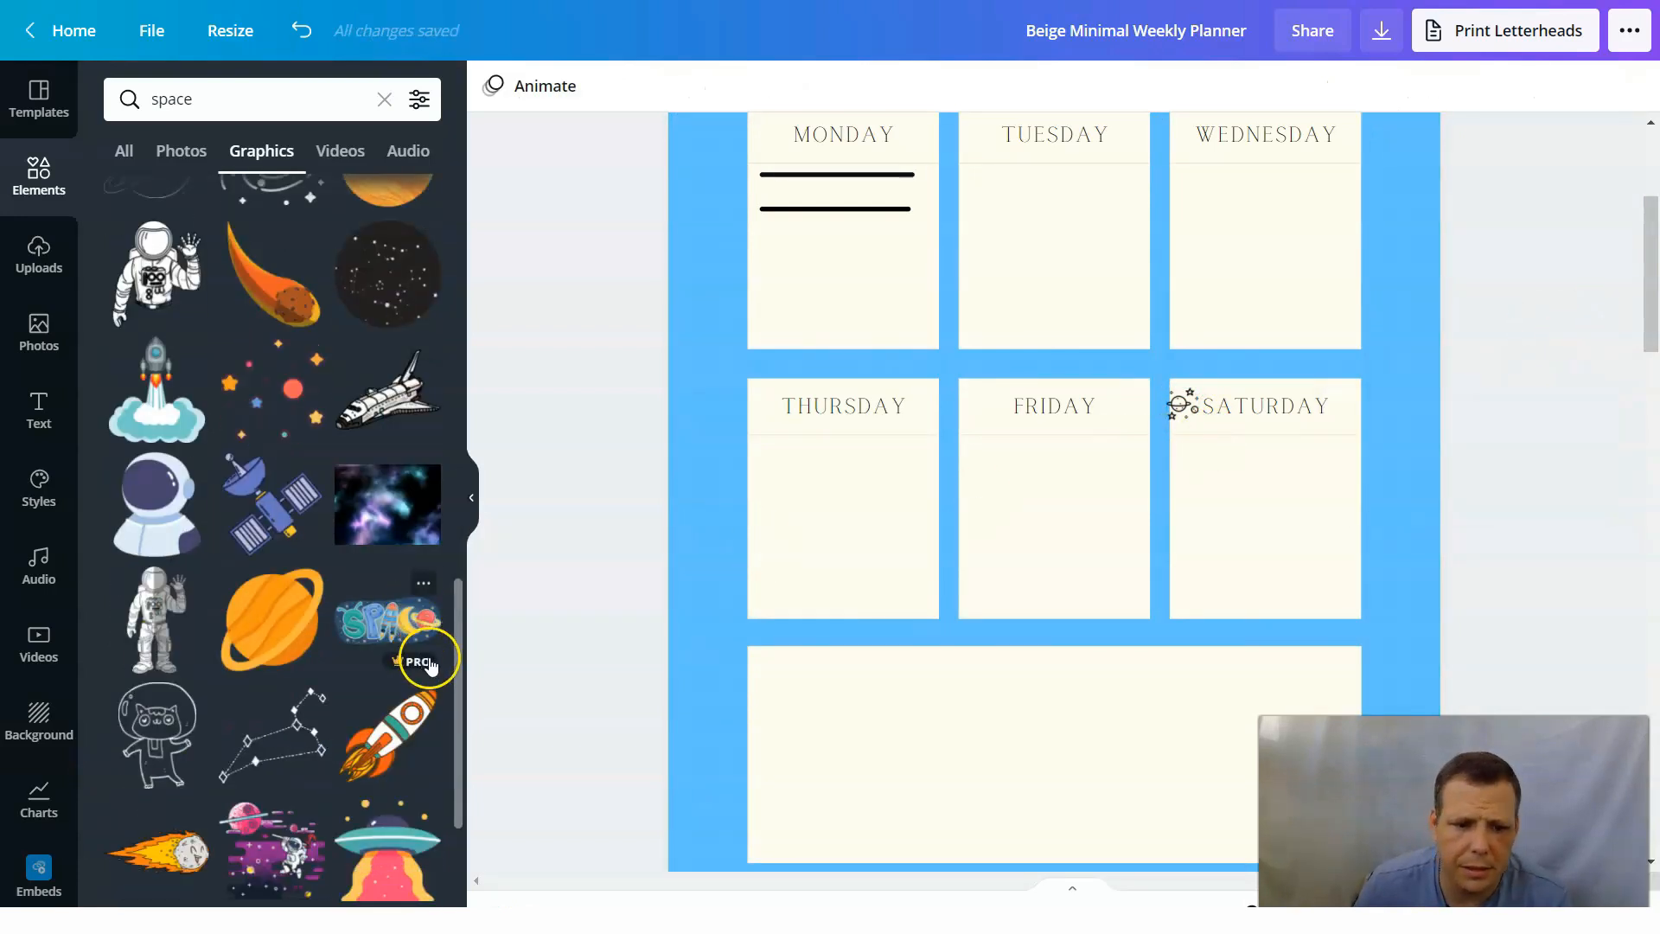
scroll(285, 752, down, 3)
scroll(229, 575, down, 5)
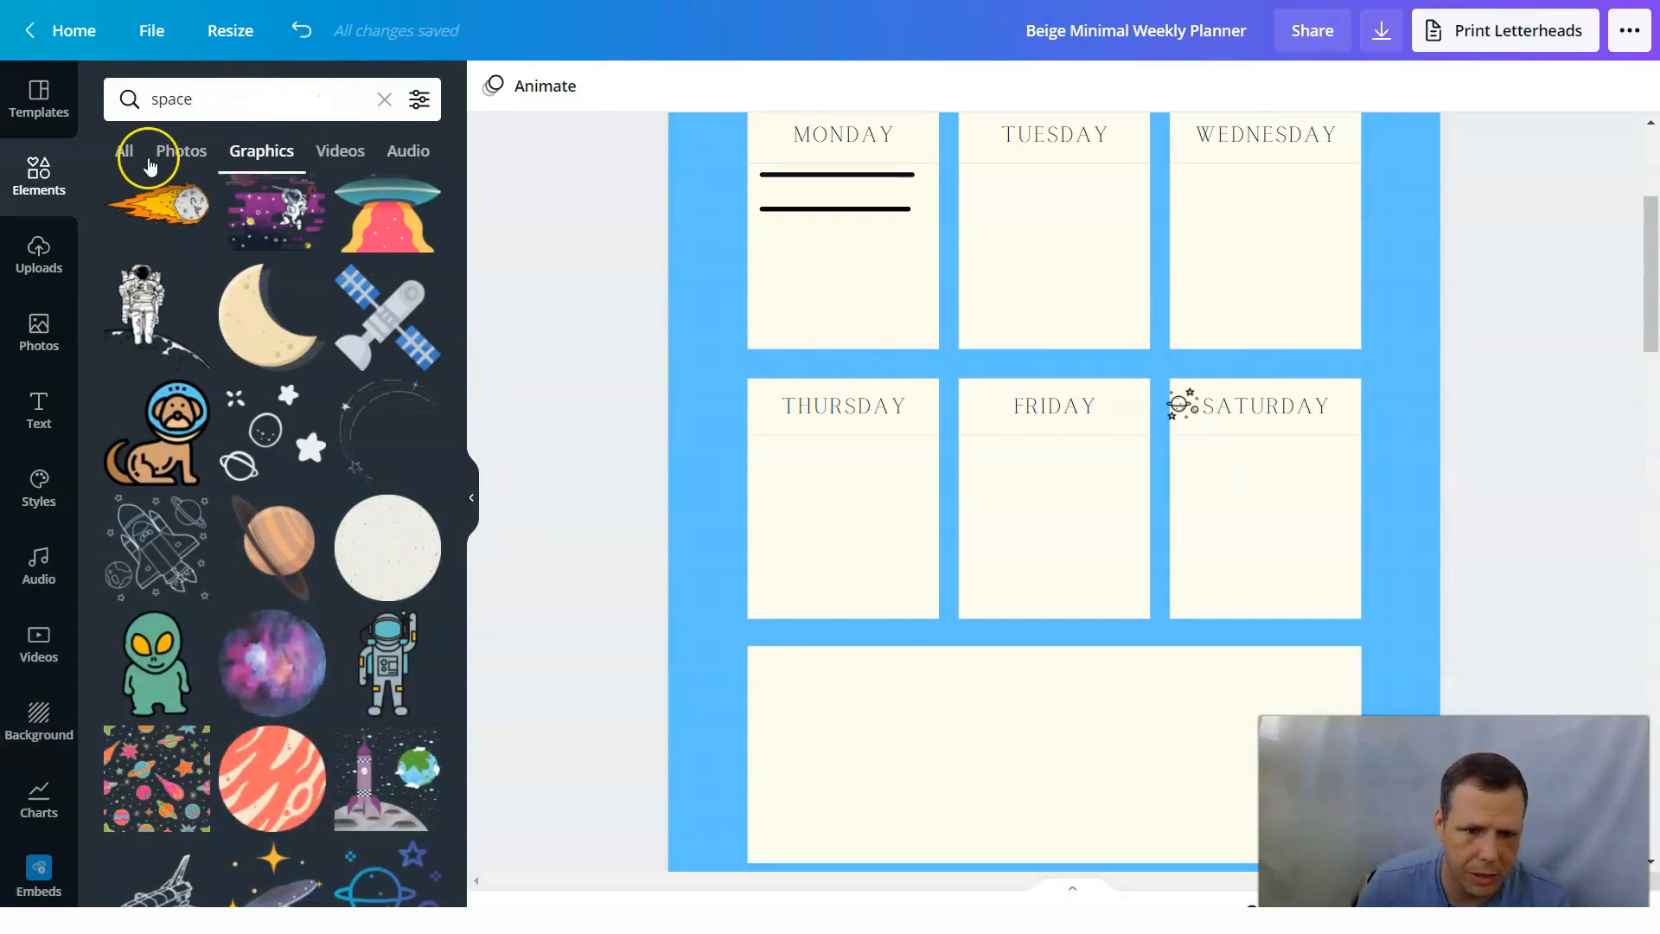
click(177, 144)
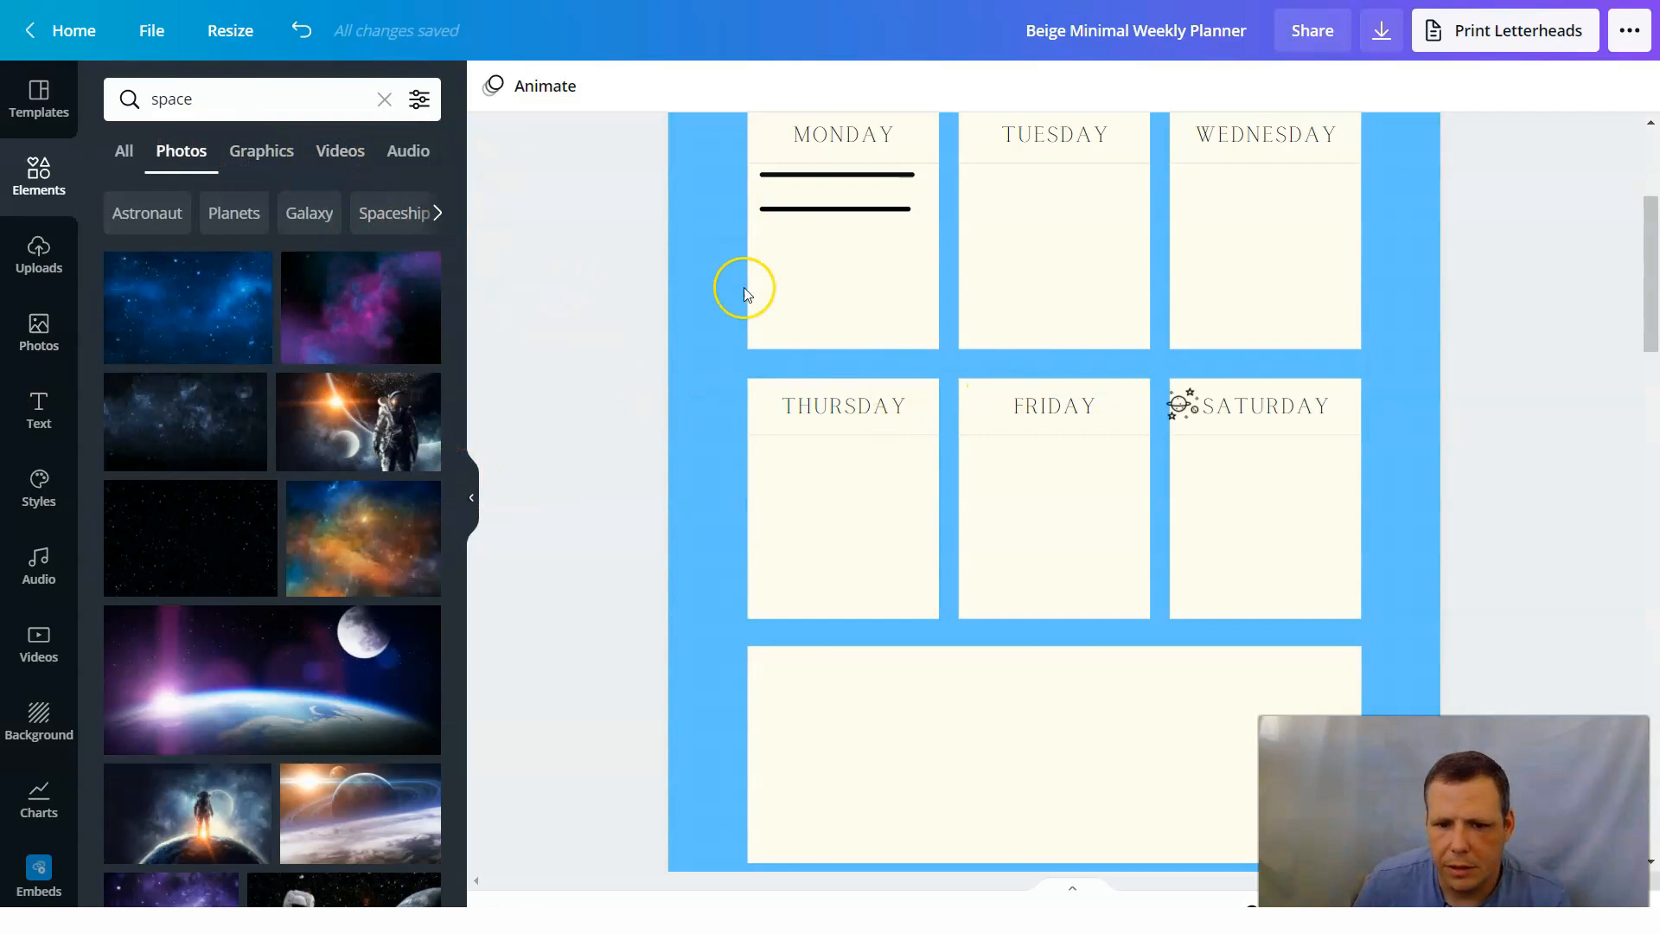
Delete page 2, the one with the Weekly Planner title and grid background.
scroll(1490, 381, down, 7)
scroll(1490, 380, down, 10)
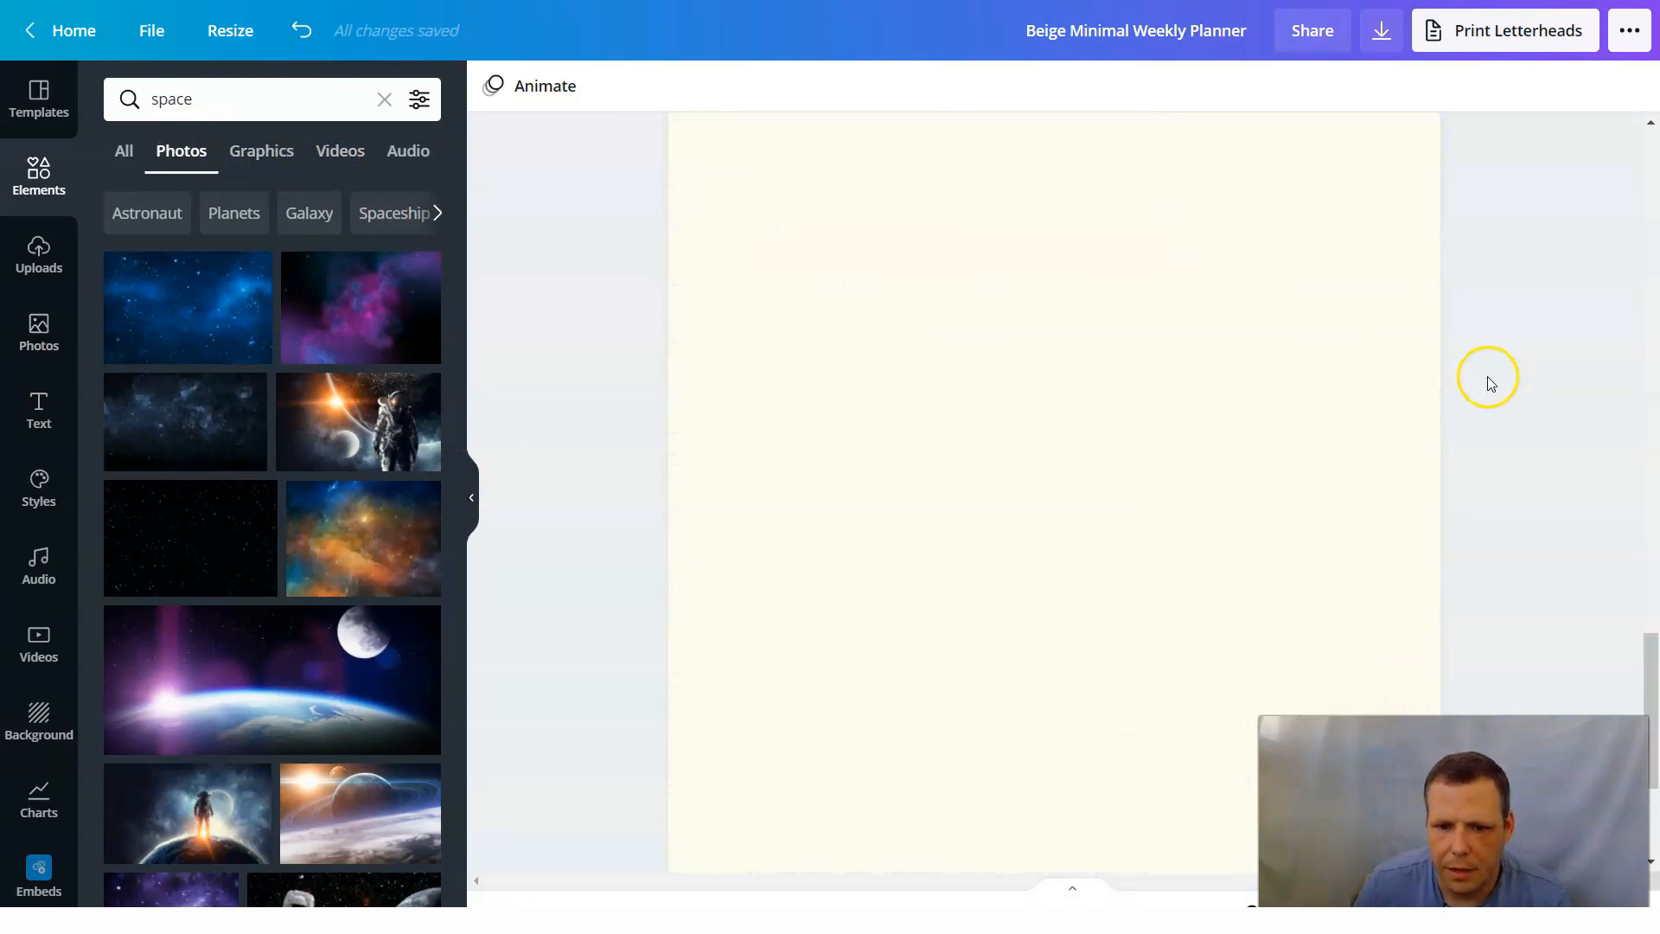
scroll(1391, 389, up, 10)
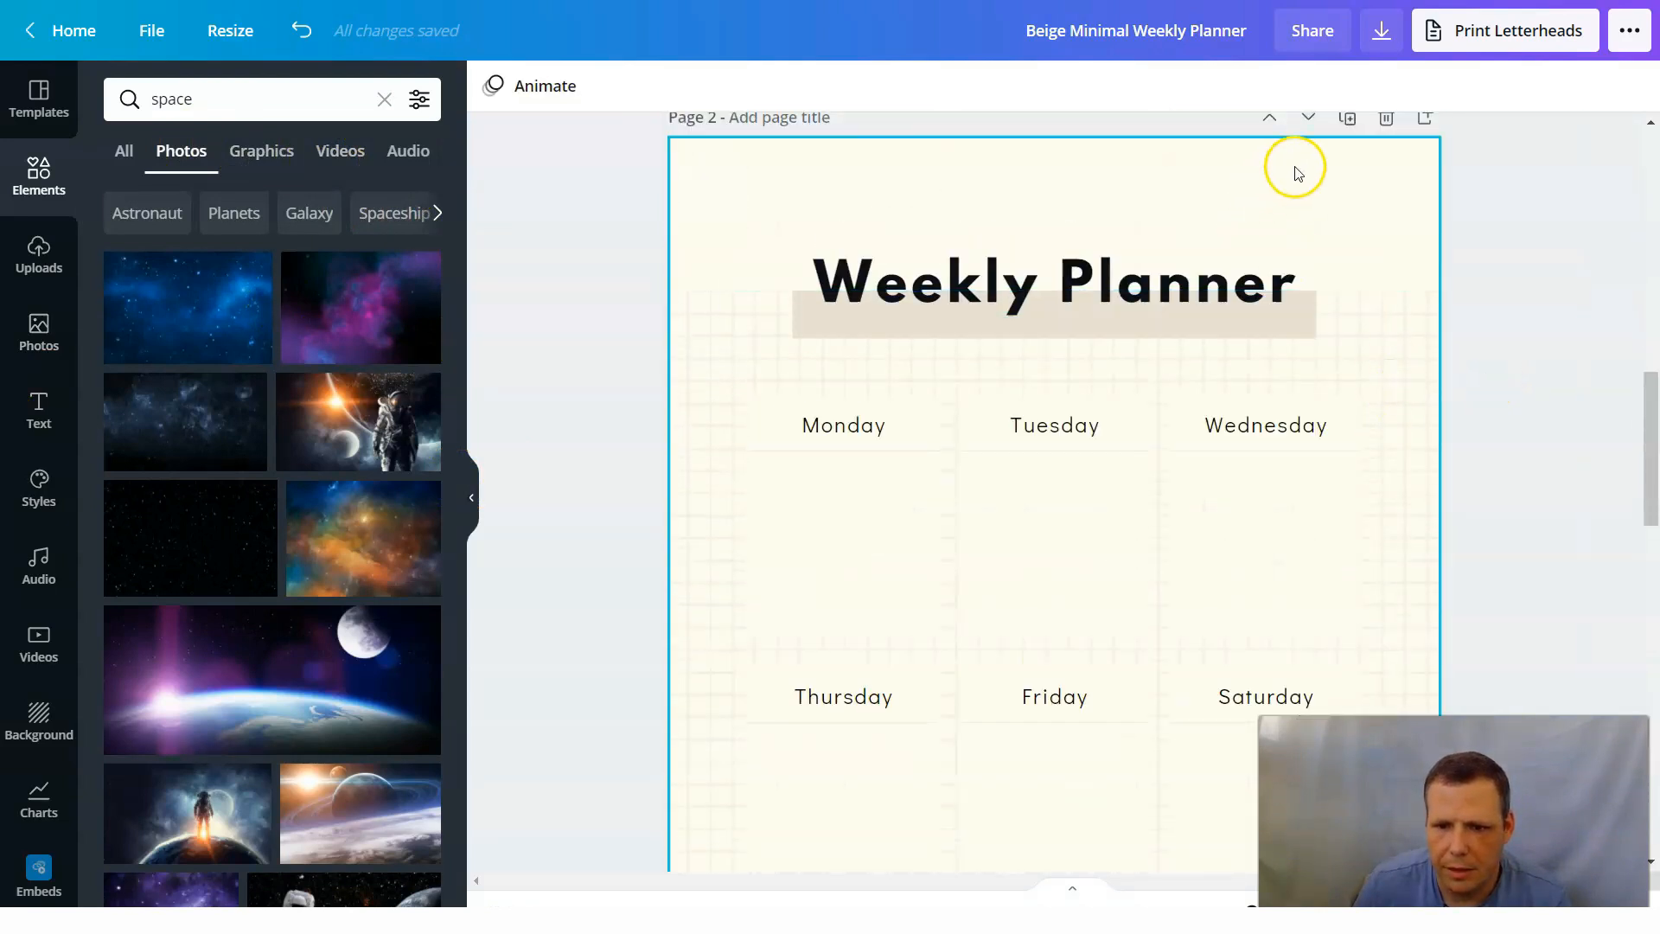
click(1387, 119)
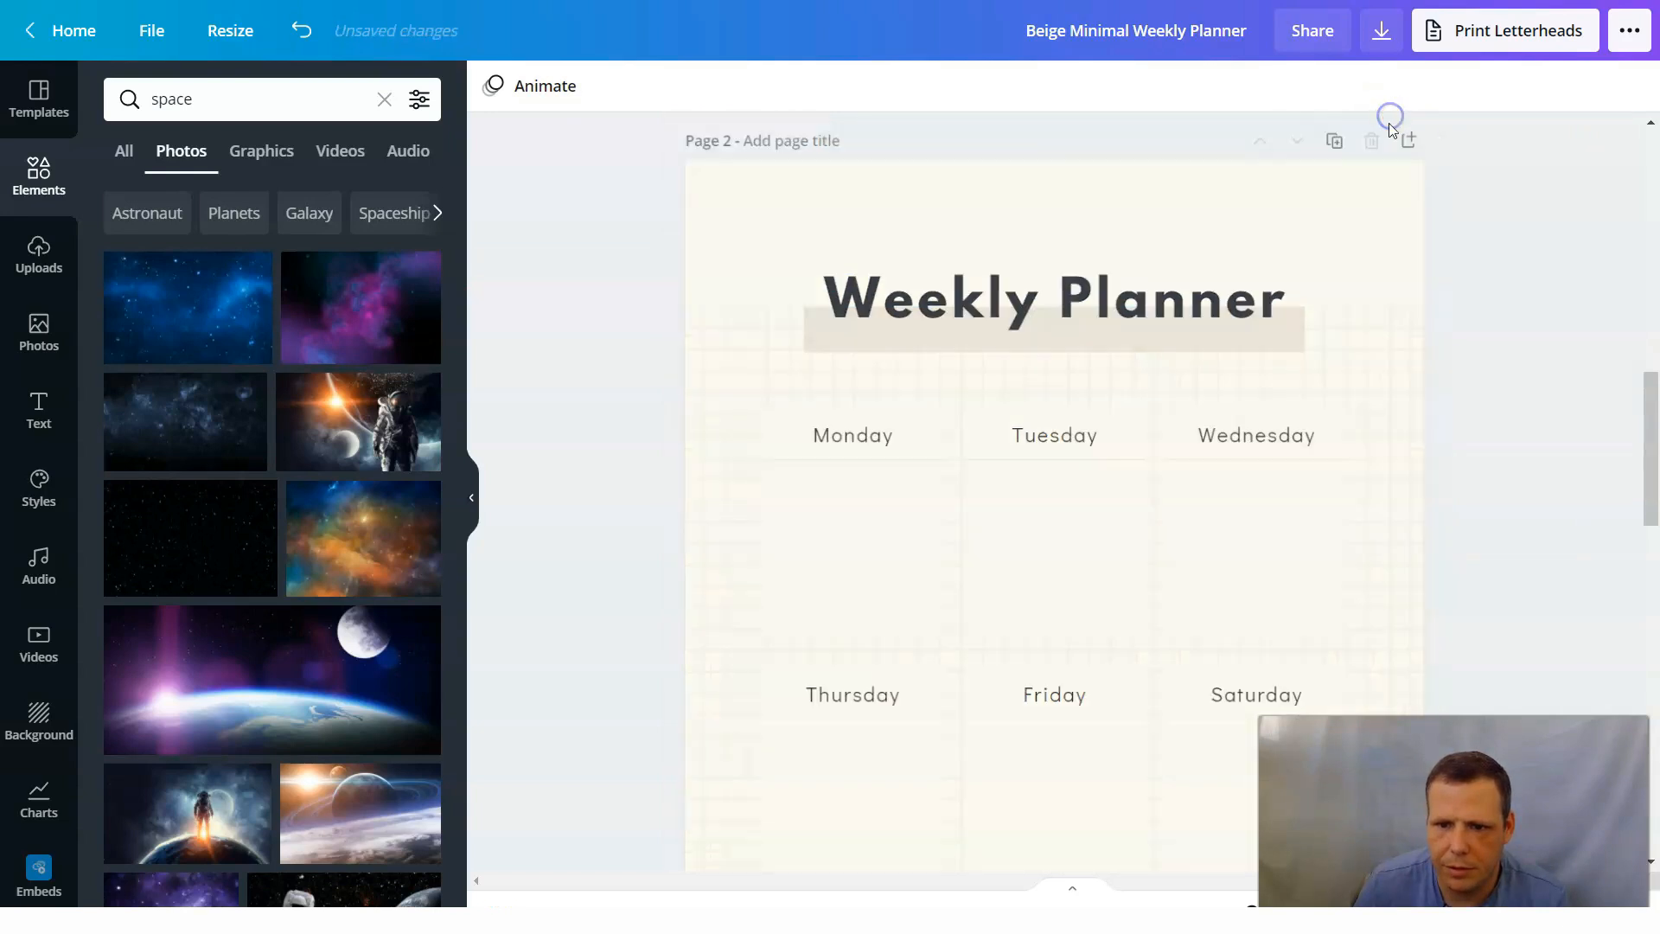
scroll(1518, 348, up, 10)
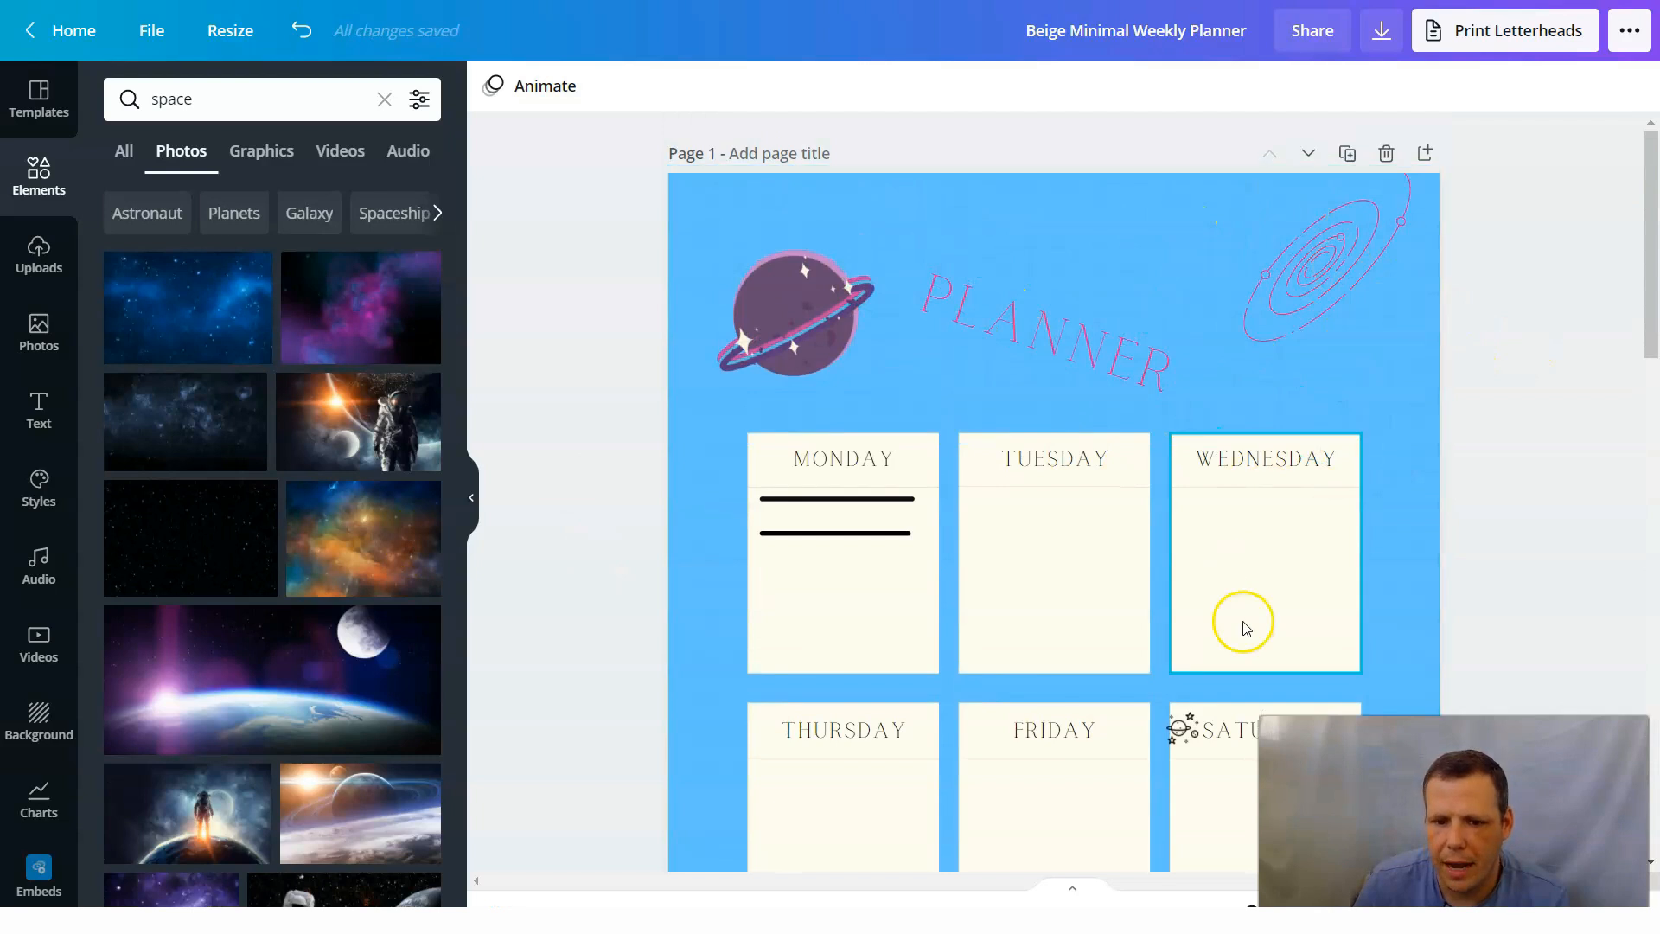
Add the astronaut and sunlit planet photo to the blank page 2, enlarge it upward and align it with the page's top edge.
scroll(1513, 378, down, 10)
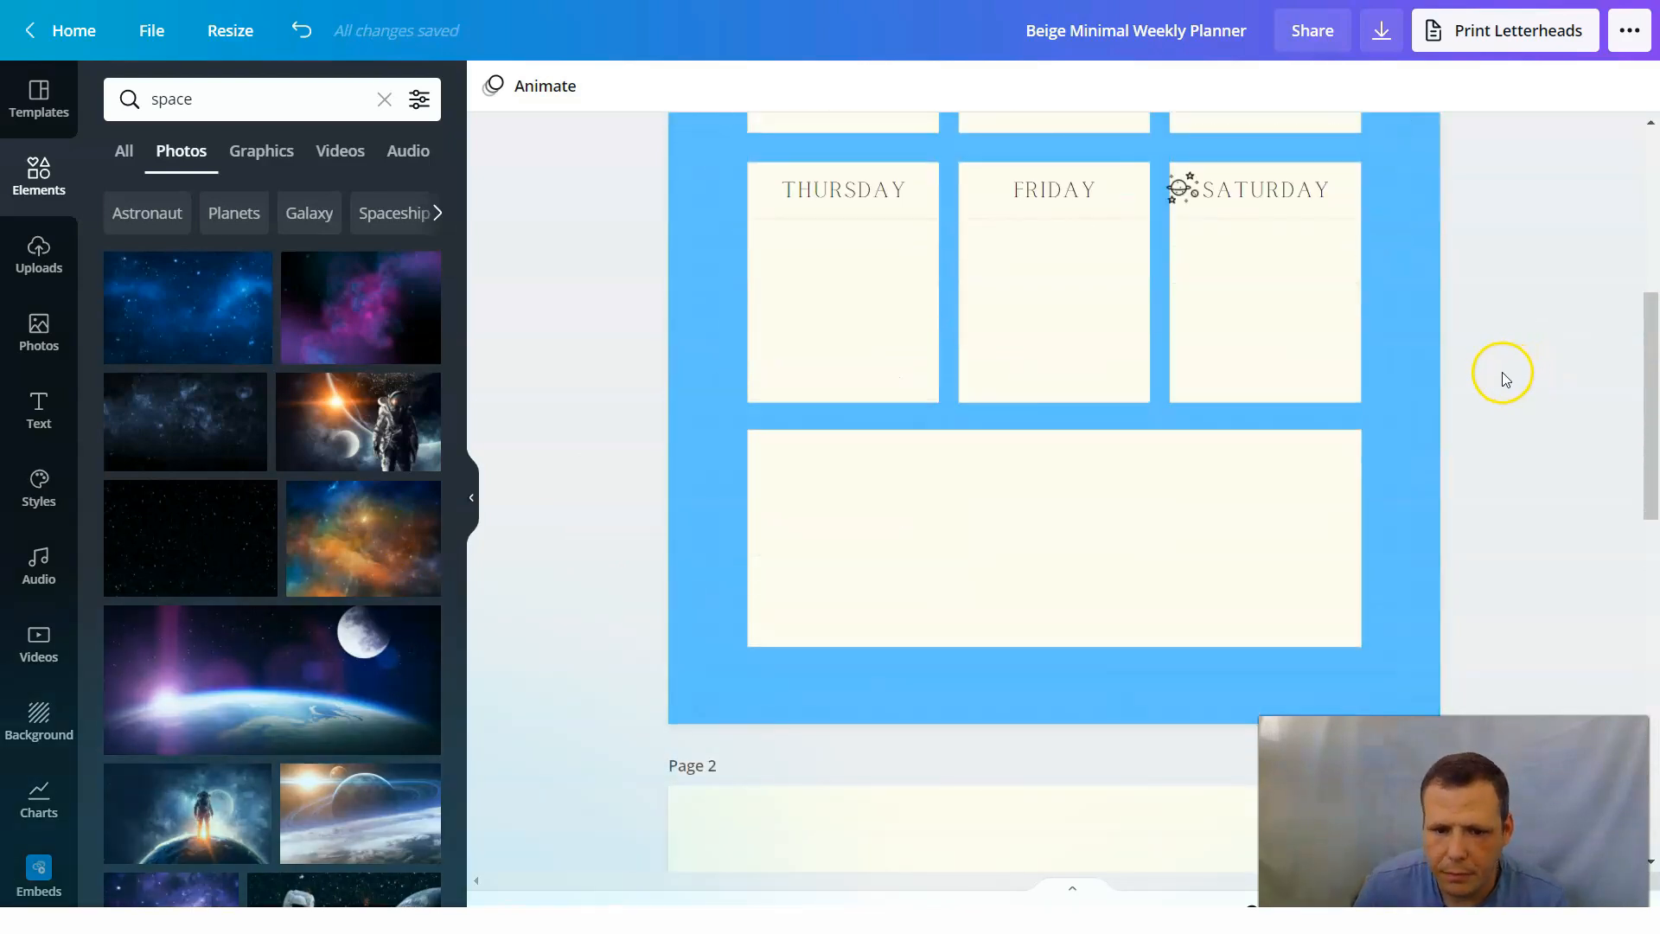
click(1030, 441)
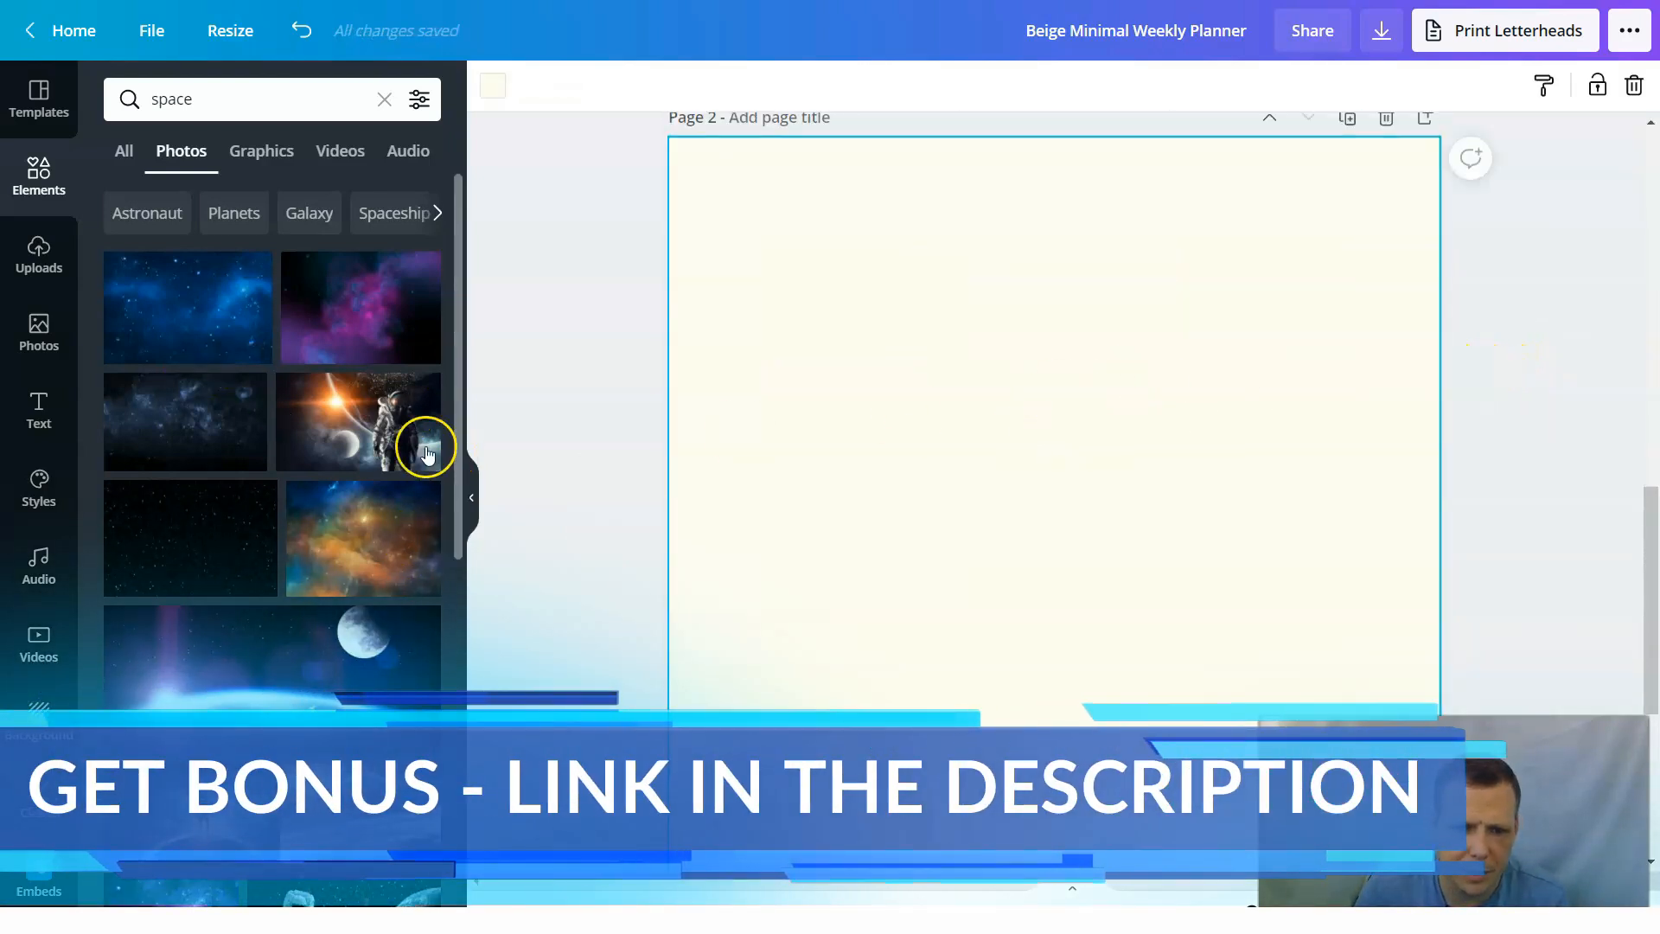
click(352, 444)
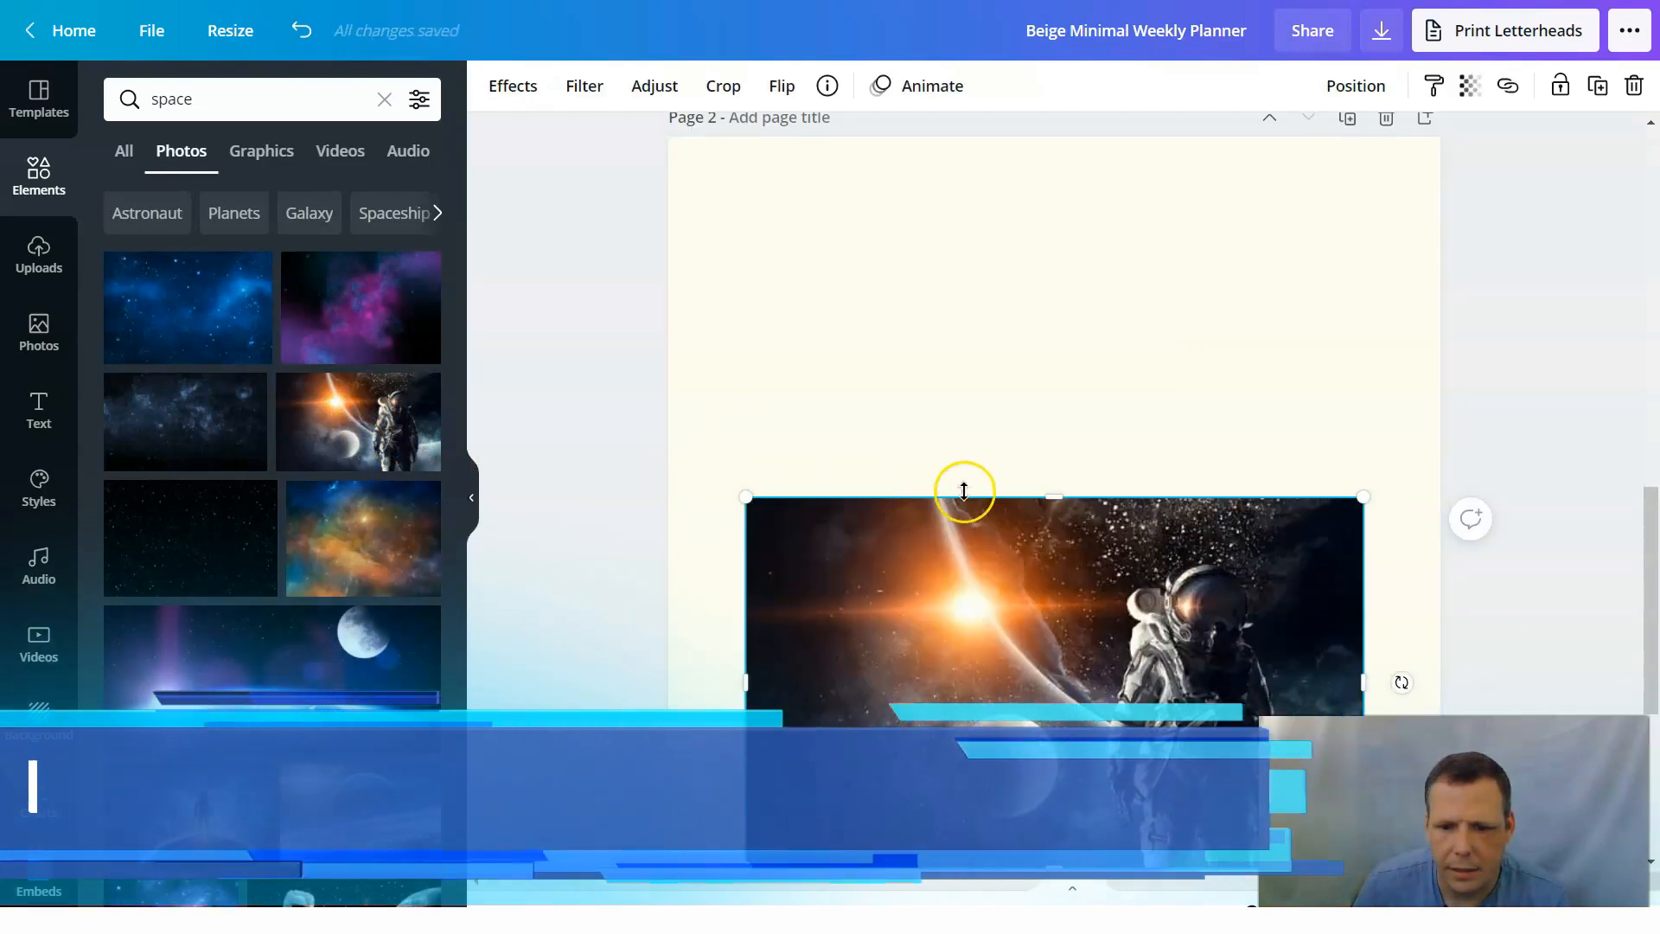
drag(1112, 305, 1117, 261)
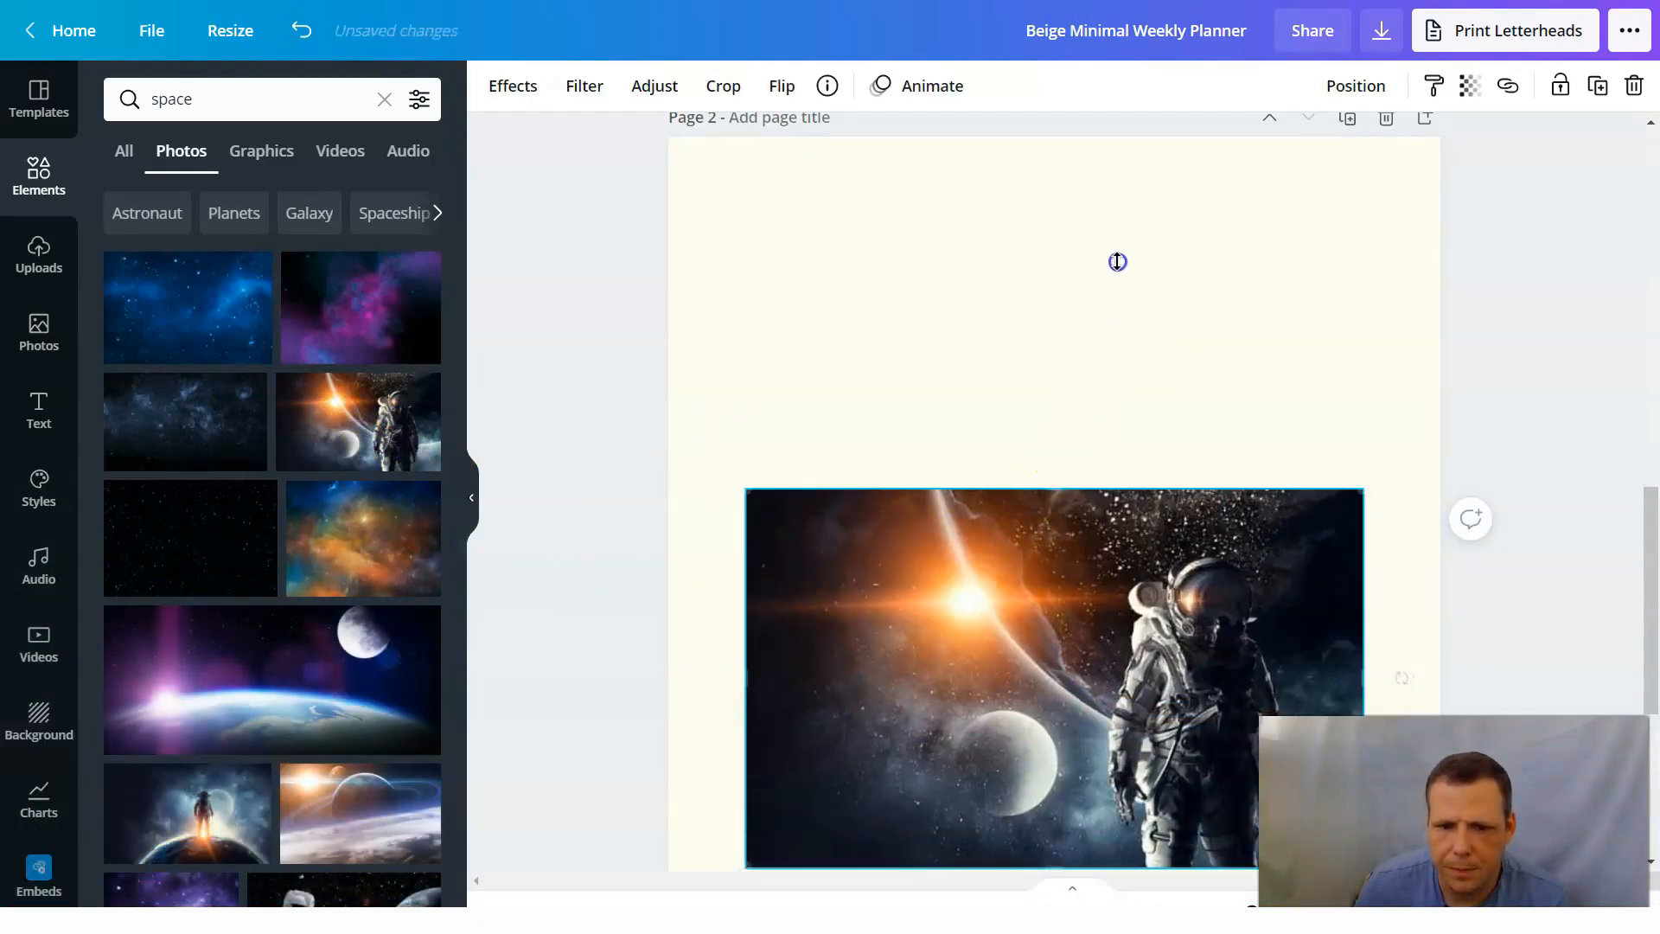
drag(1120, 193, 1121, 196)
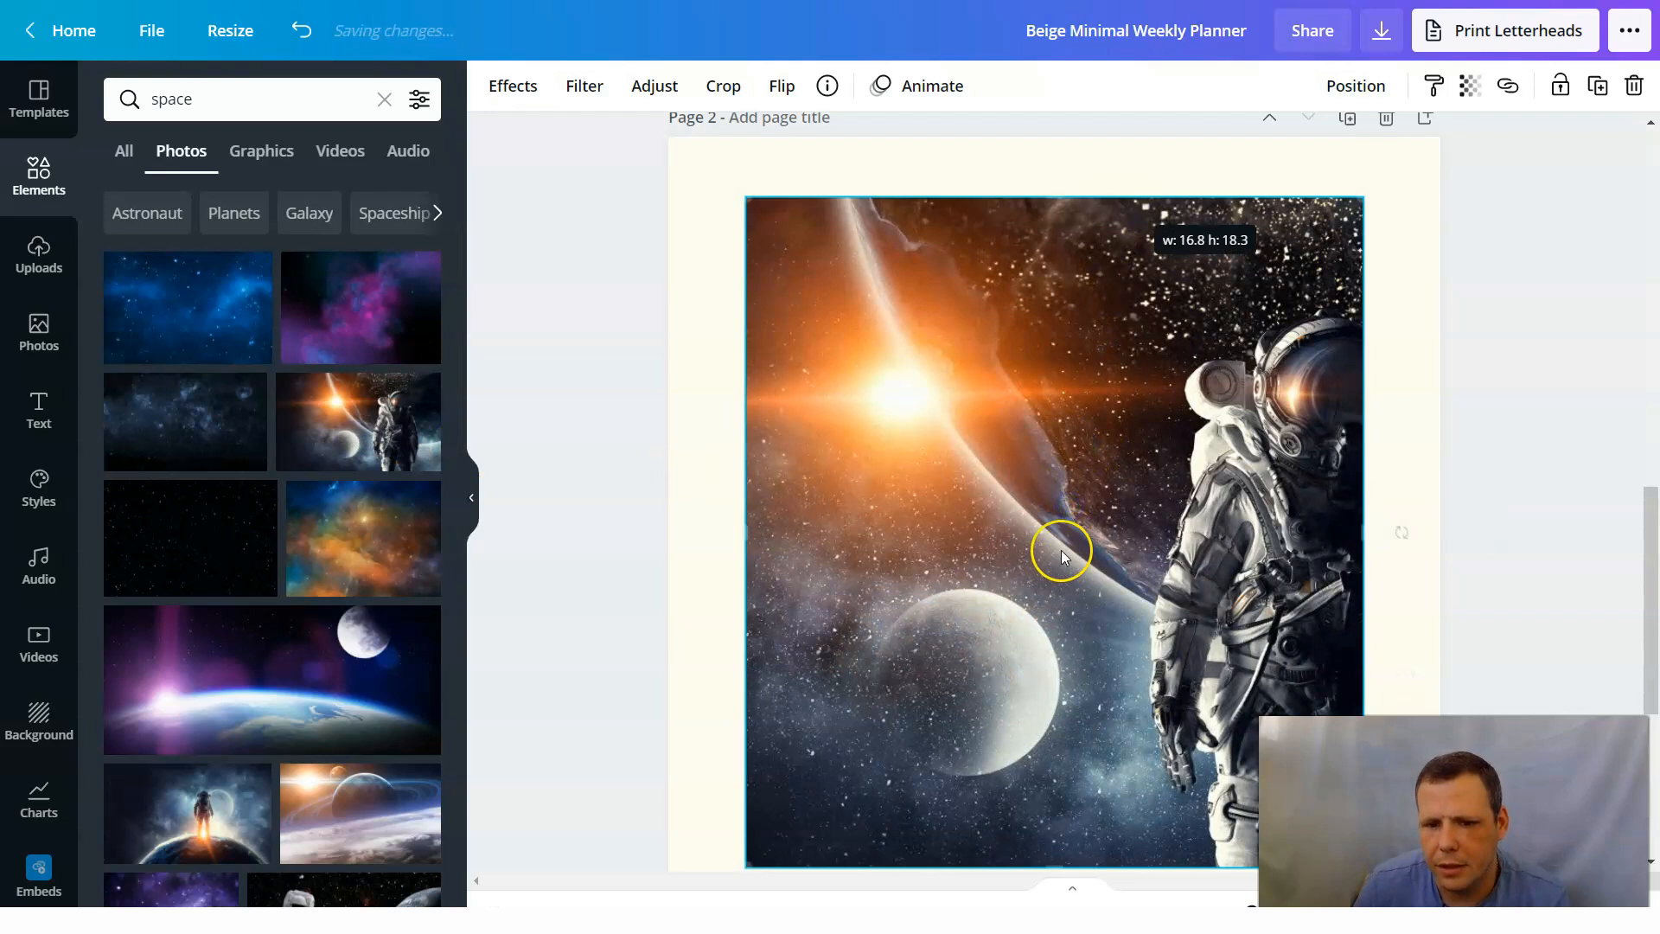
drag(1049, 194, 1083, 111)
drag(1095, 473, 1095, 508)
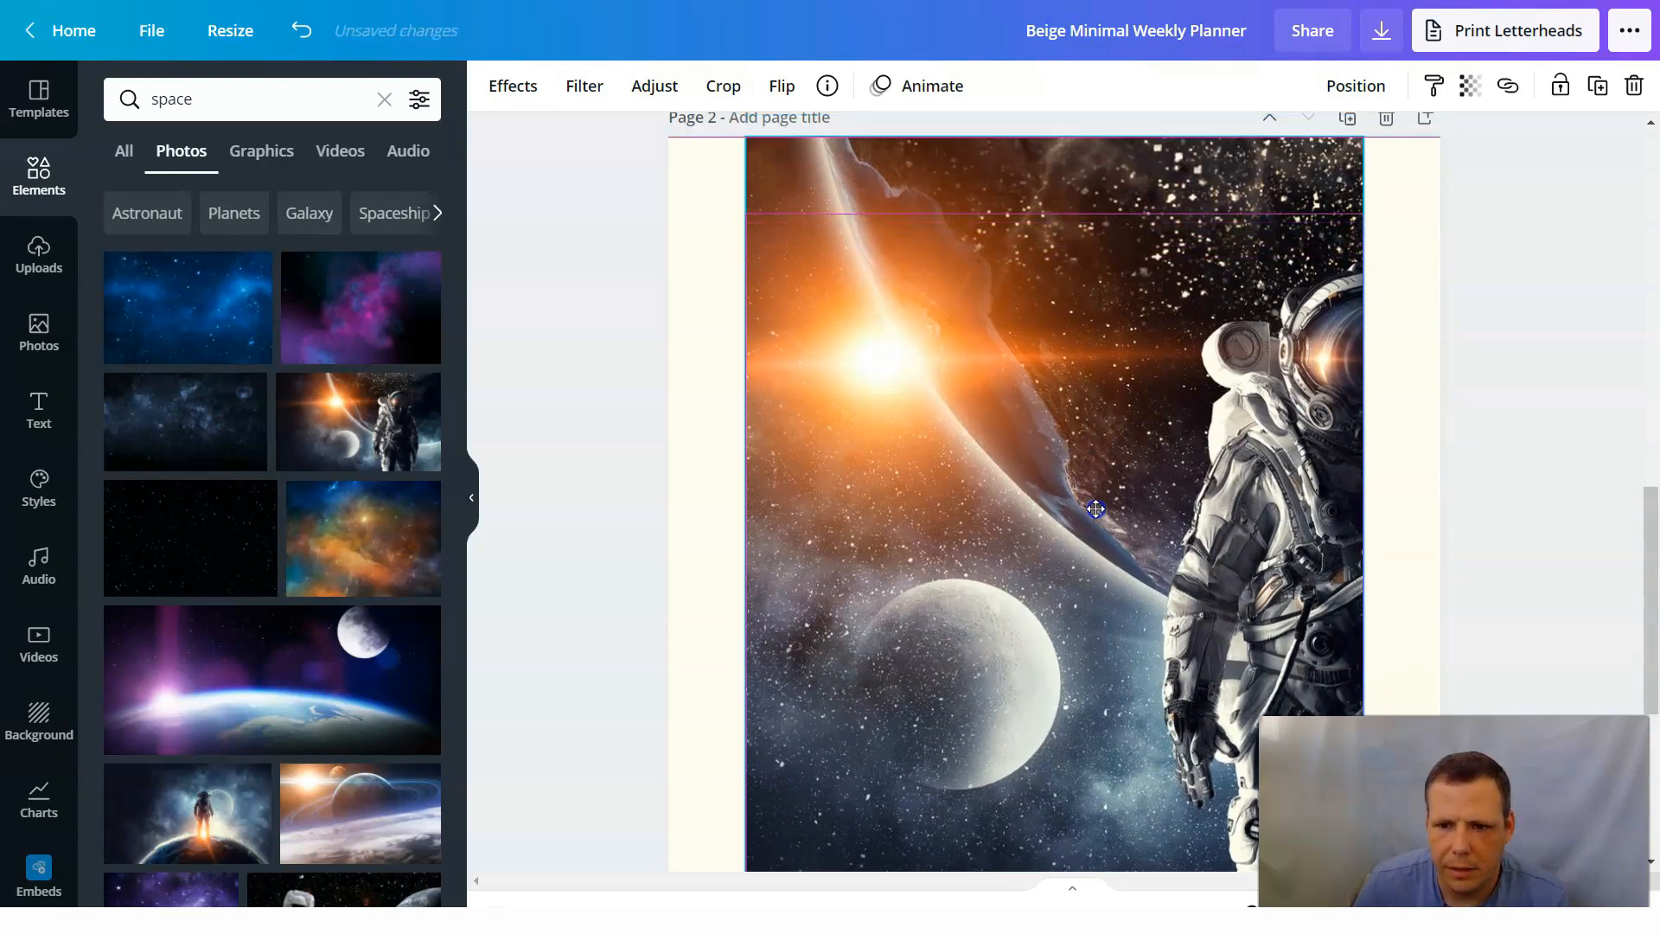
Widen the astronaut photo on both sides, leaving narrow, even margins at the side edges of page 2.
drag(722, 534, 688, 542)
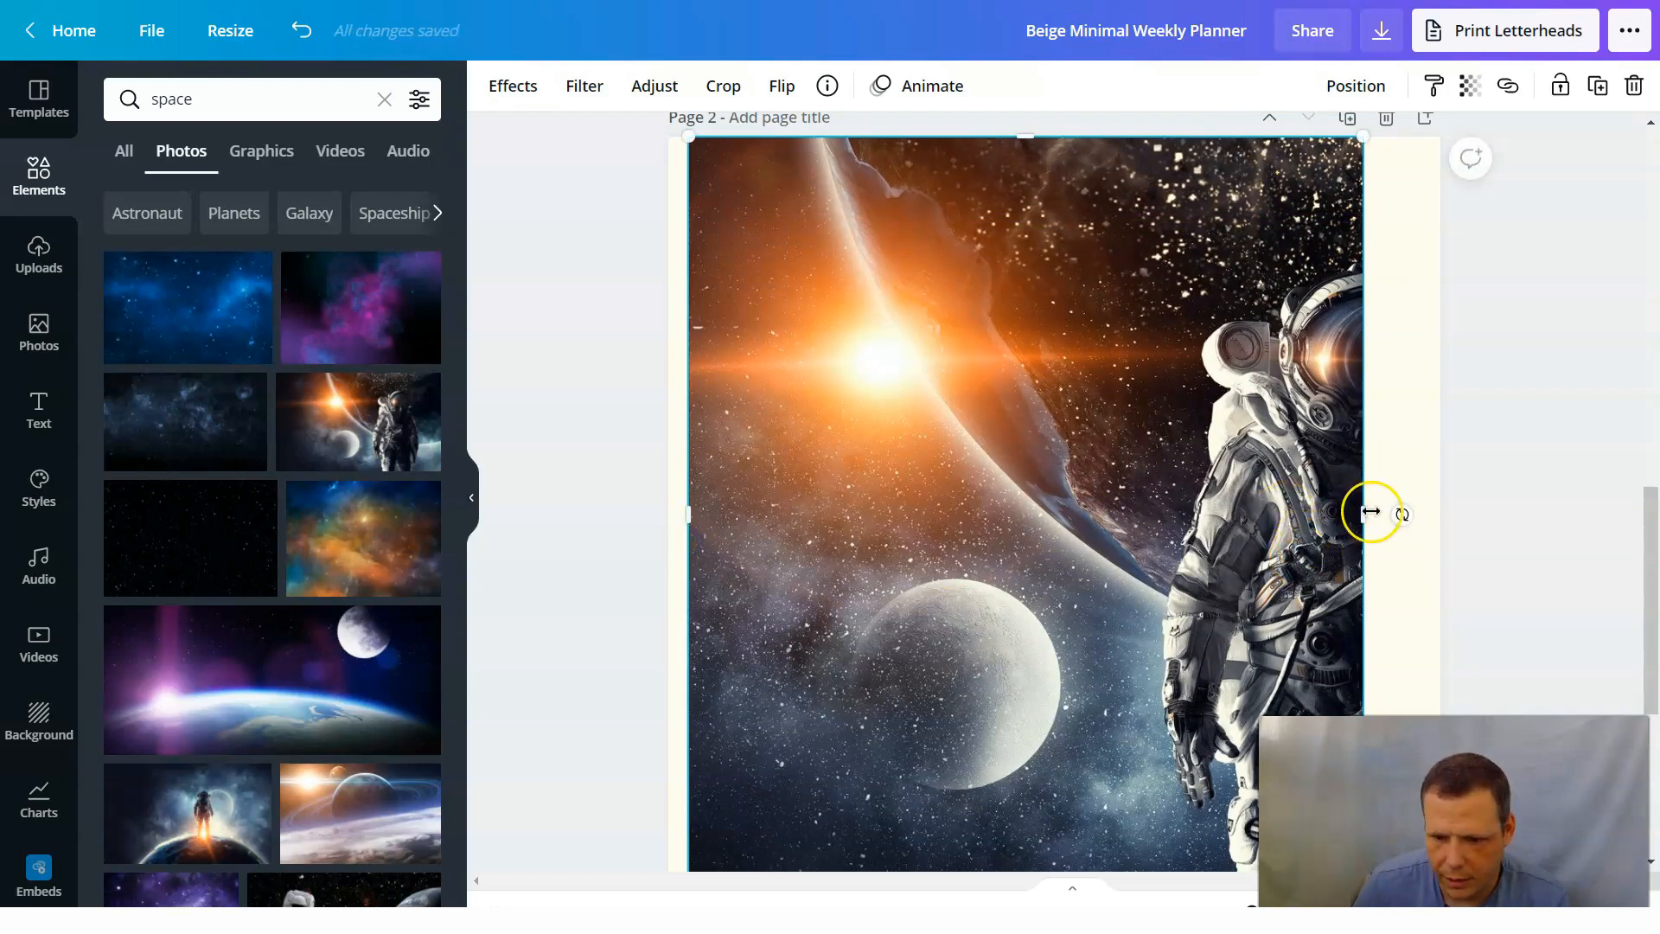
mouse_move(1390, 515)
mouse_down()
mouse_move(1441, 516)
mouse_move(1403, 528)
mouse_up()
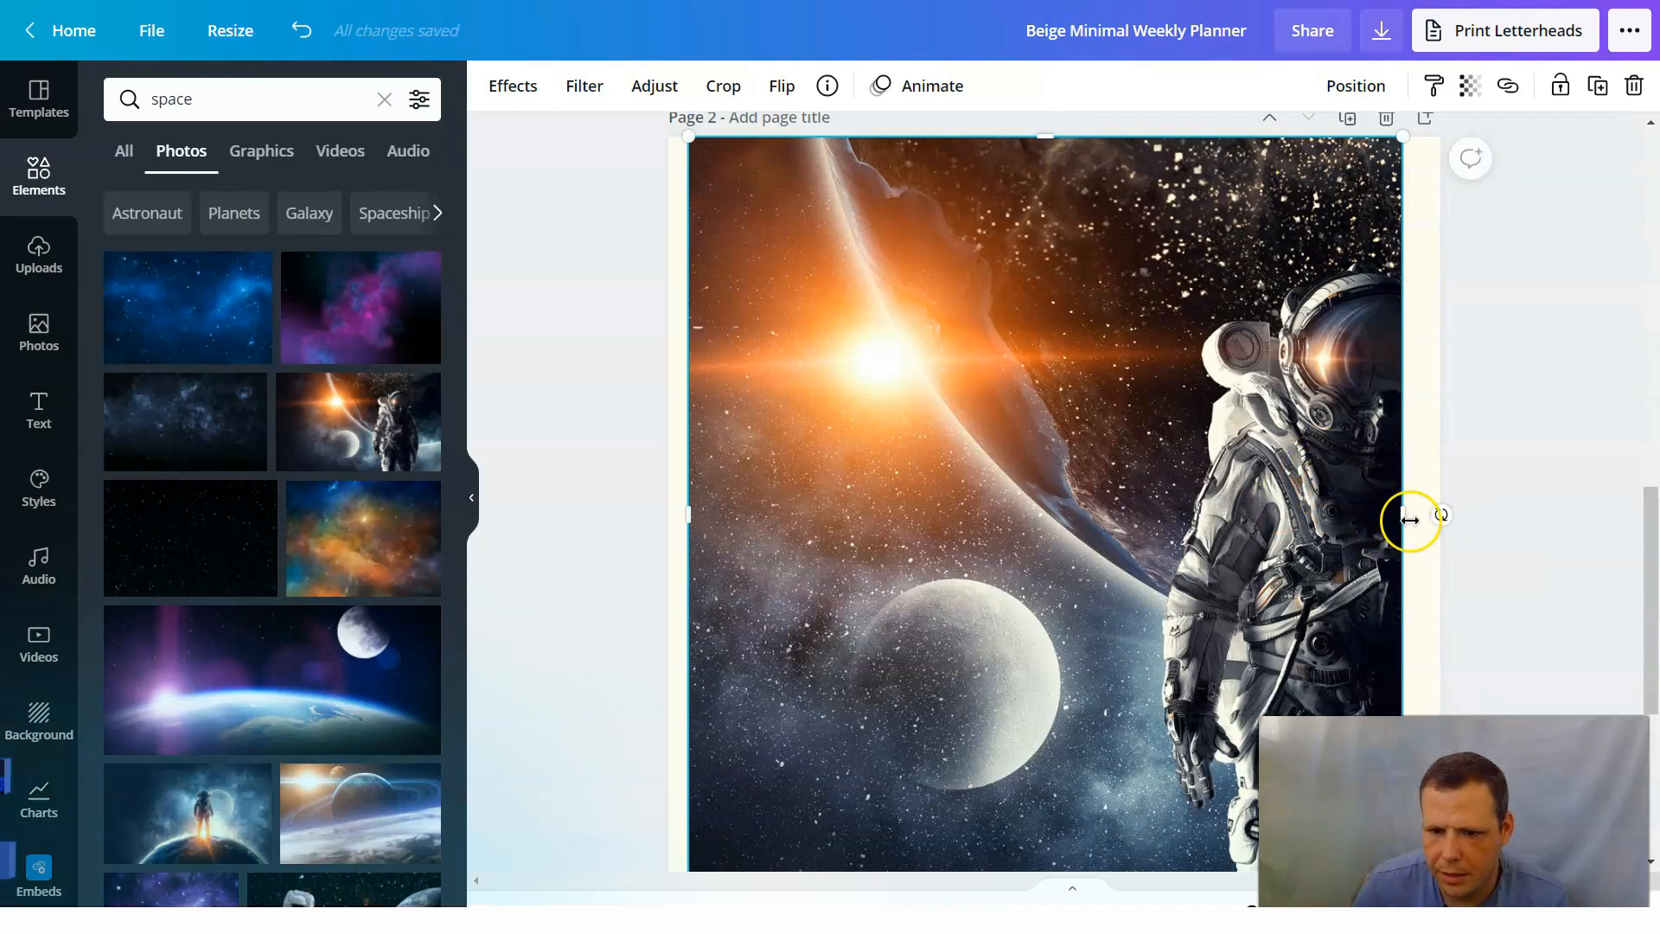
drag(1420, 518, 1420, 518)
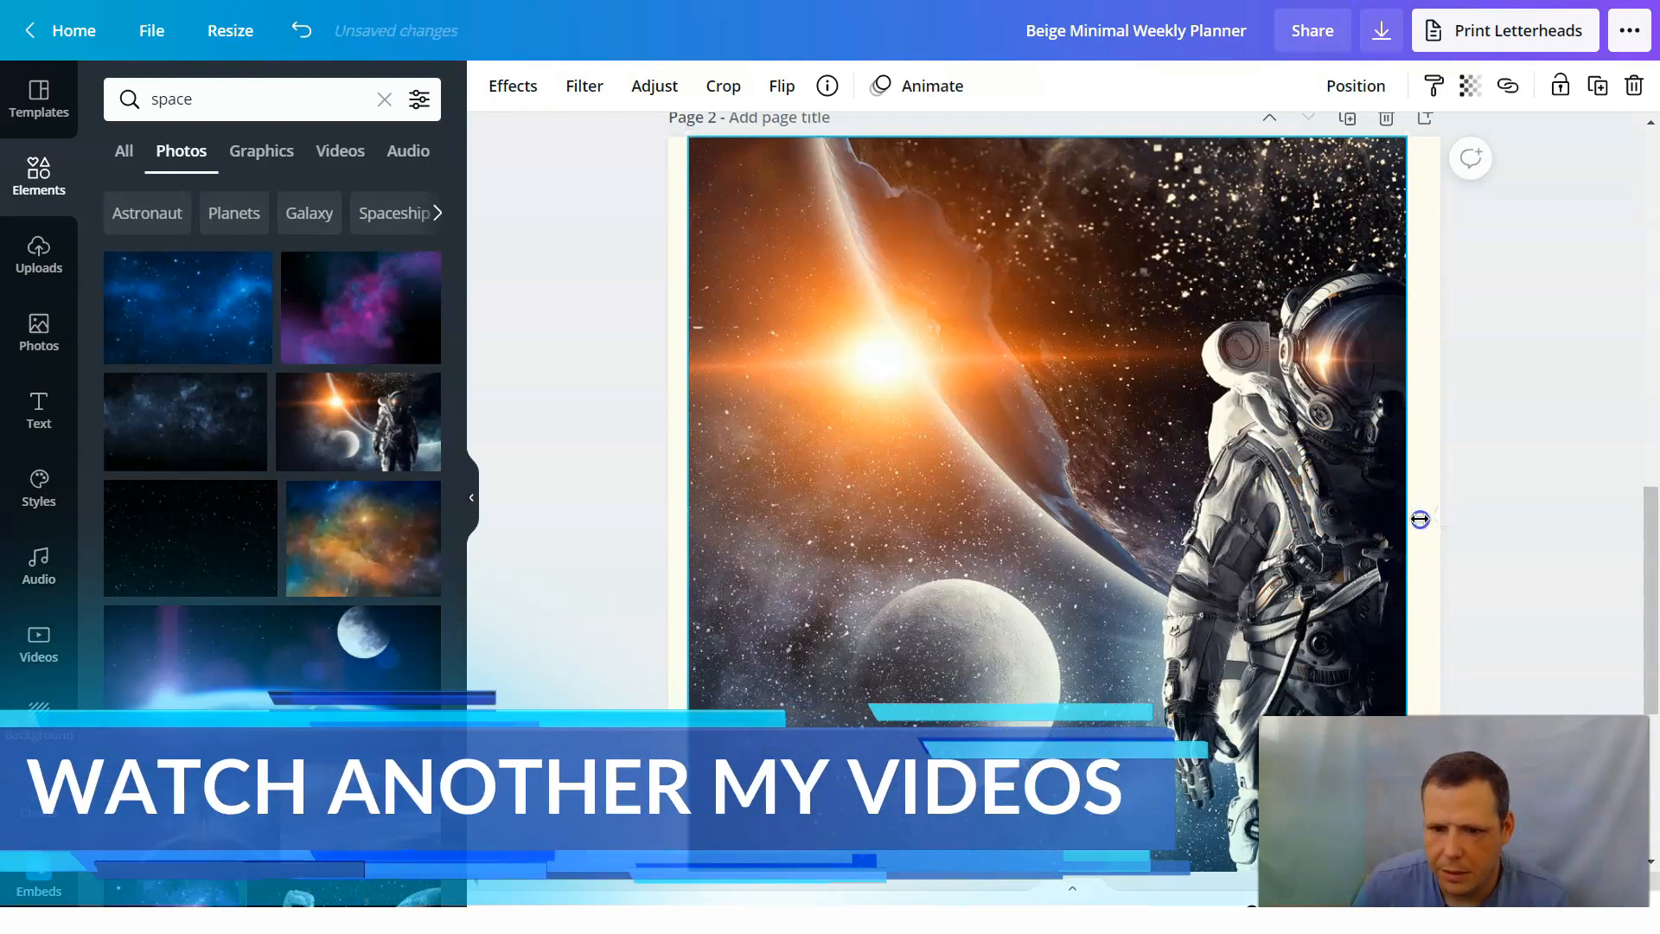
mouse_move(1458, 374)
mouse_down()
mouse_move(1453, 340)
mouse_move(1430, 370)
mouse_up()
Extend the astronaut photo nearly to the bottom of page 2 and lower its top edge to leave a narrow margin.
scroll(1158, 443, up, 2)
scroll(1159, 443, down, 5)
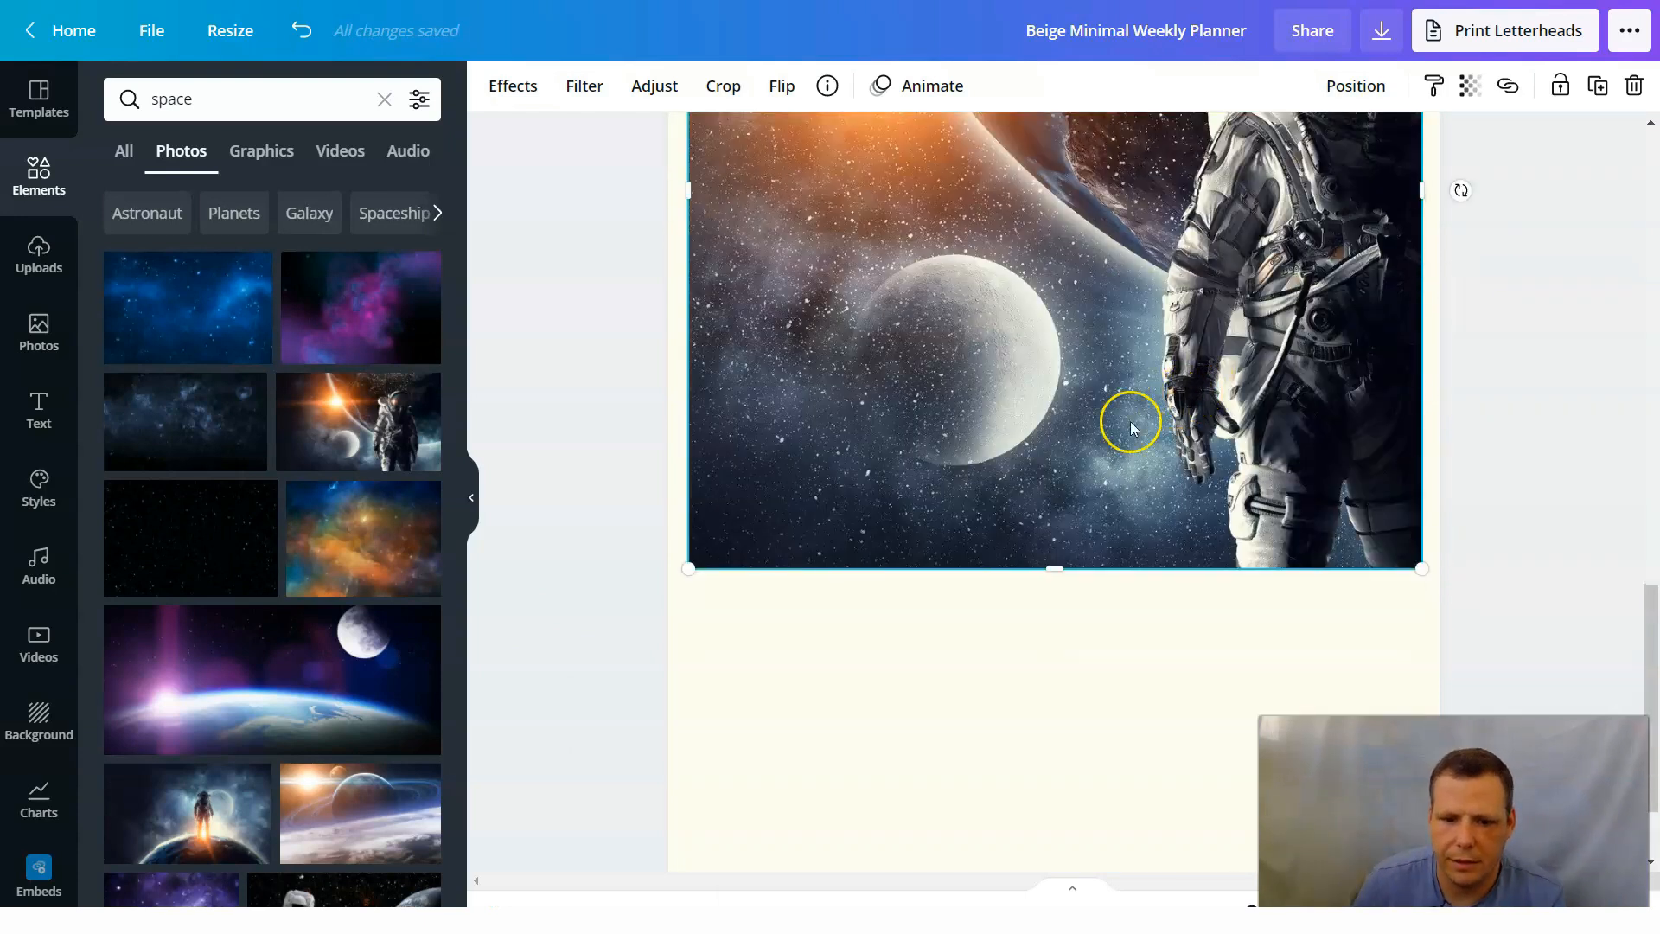
scroll(1236, 562, down, 2)
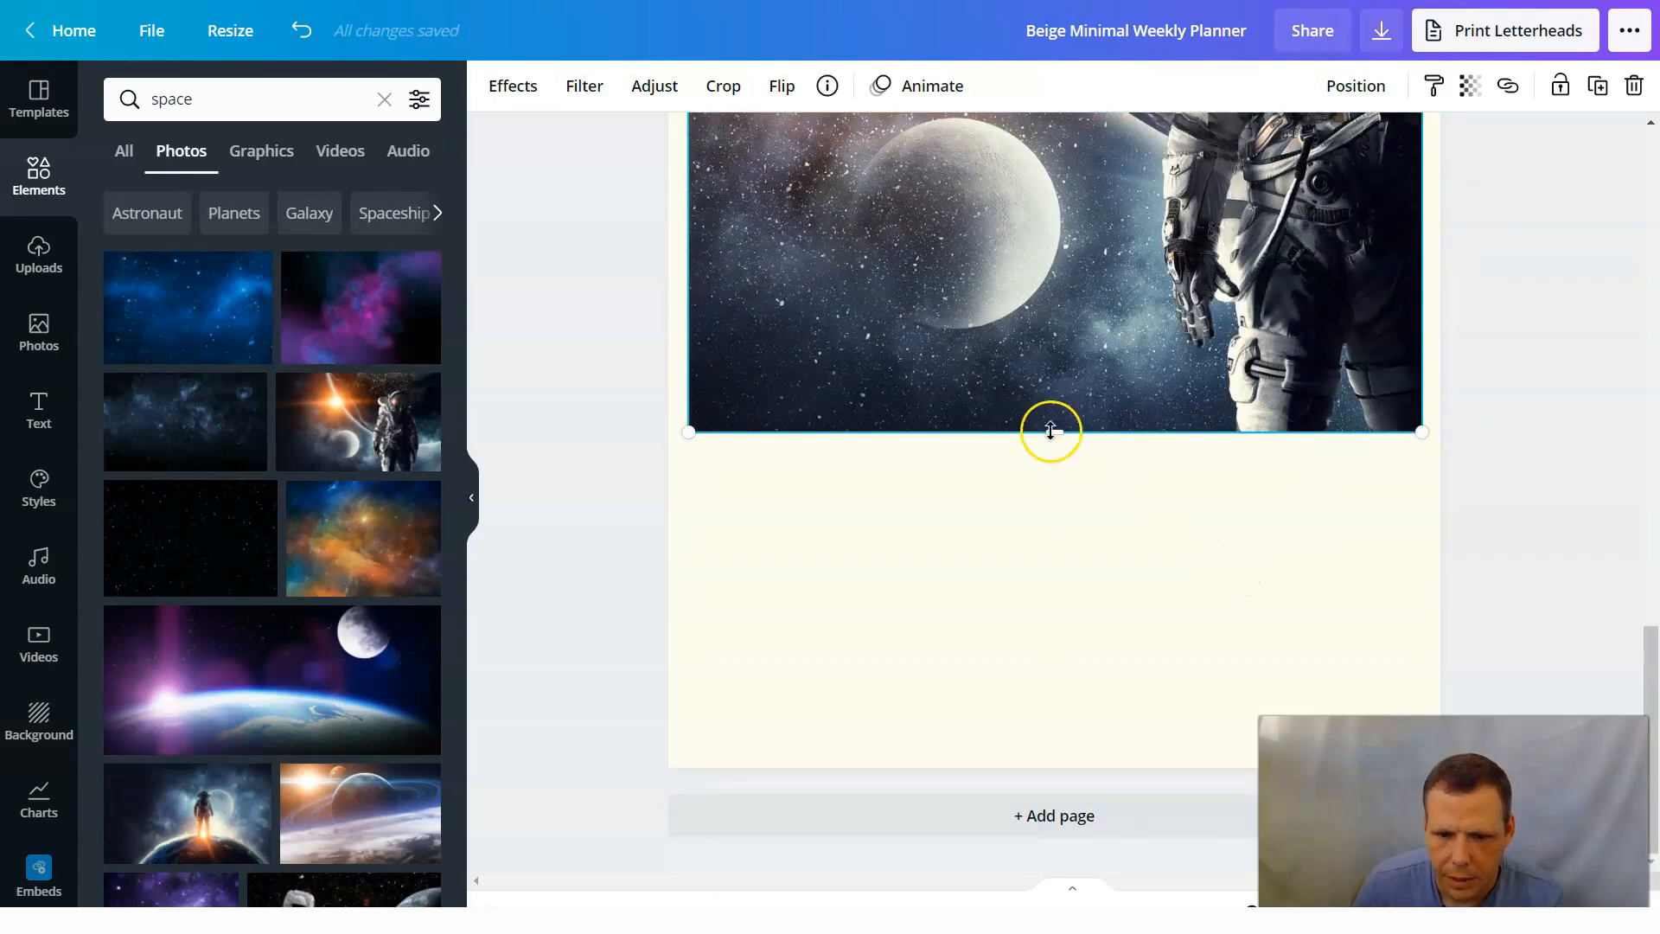
drag(1052, 503, 1056, 576)
drag(1031, 700, 1052, 749)
scroll(1096, 460, up, 10)
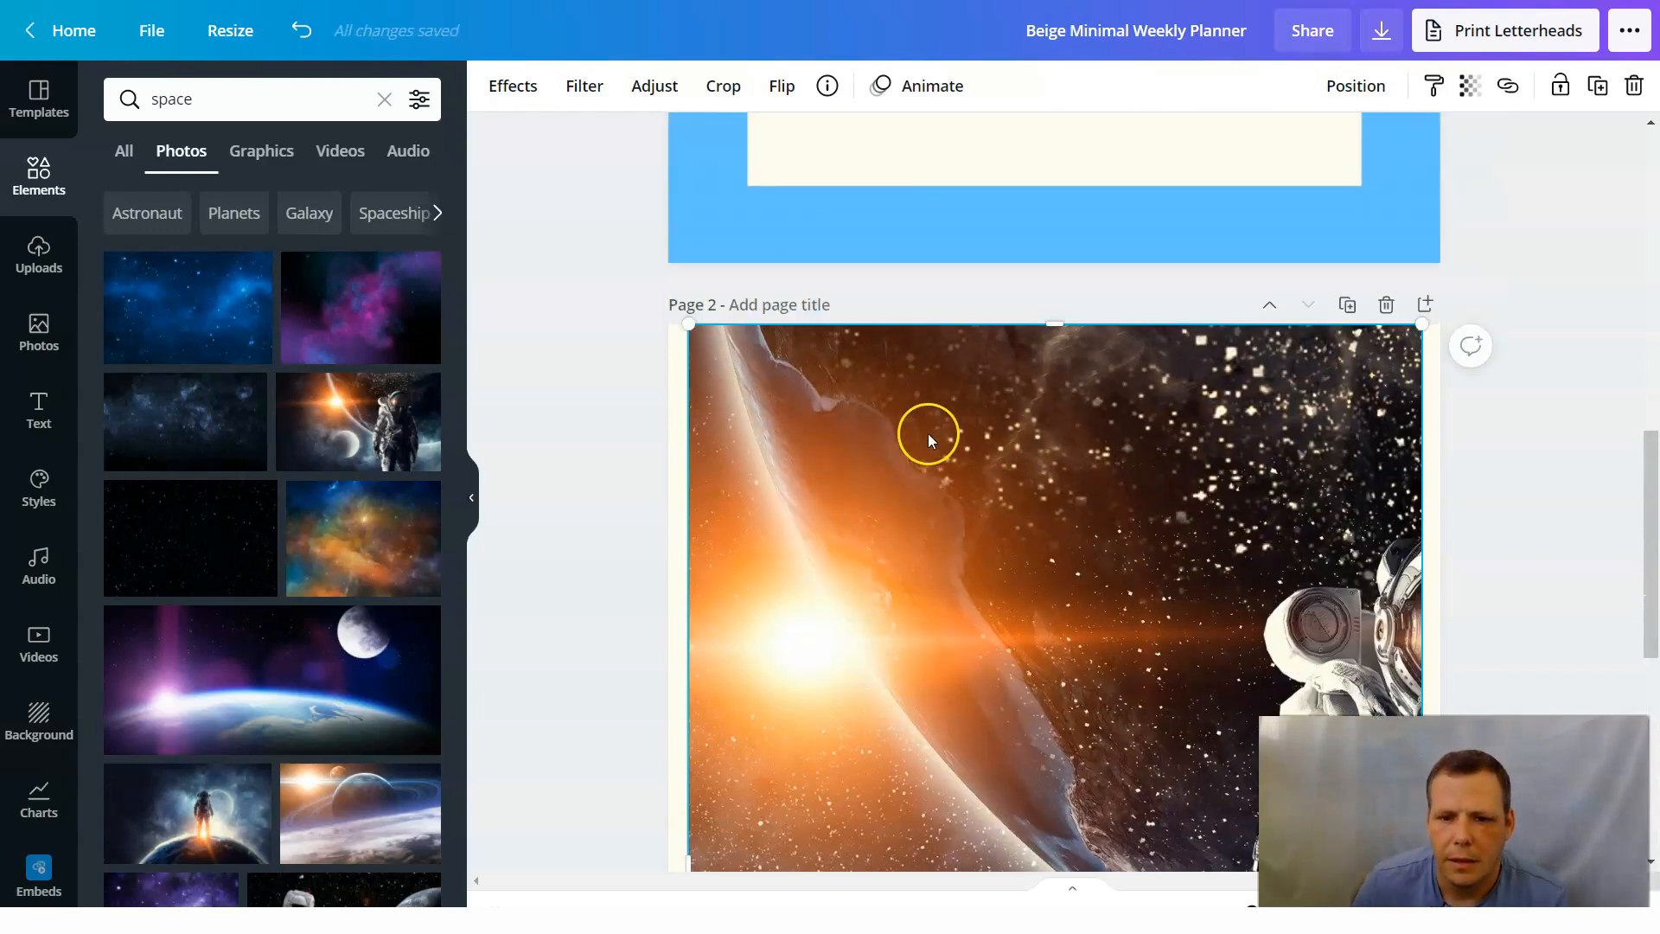
drag(1057, 340, 1054, 346)
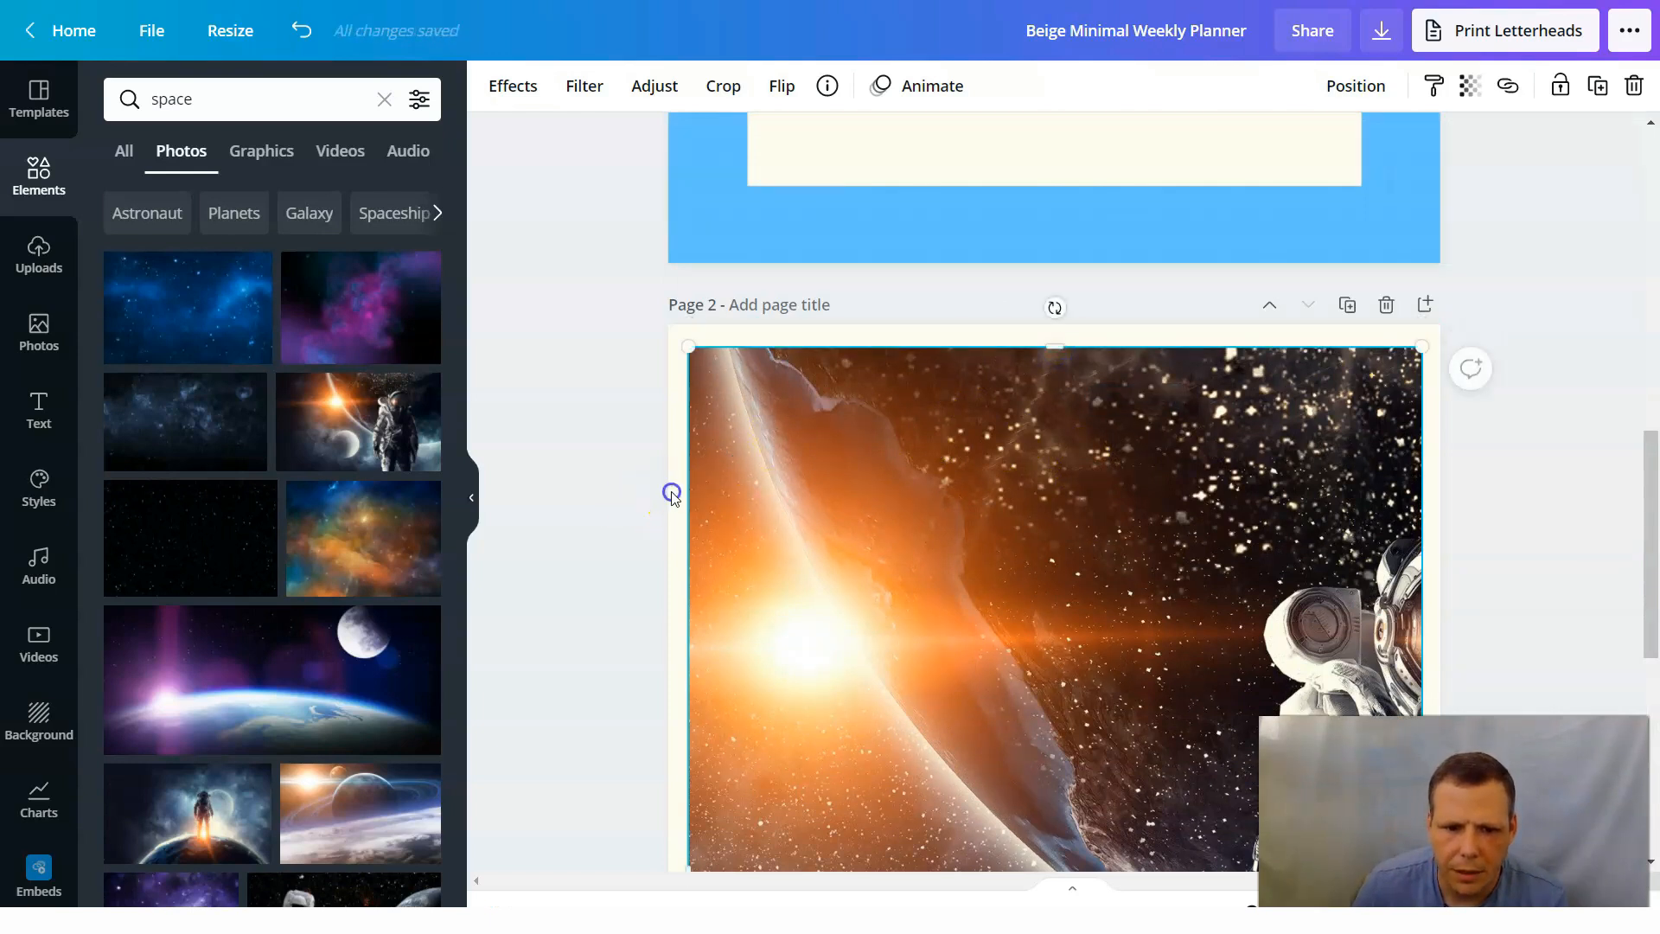
Change the page 2 background to the pink document color and compare it with page 1.
click(651, 369)
click(673, 393)
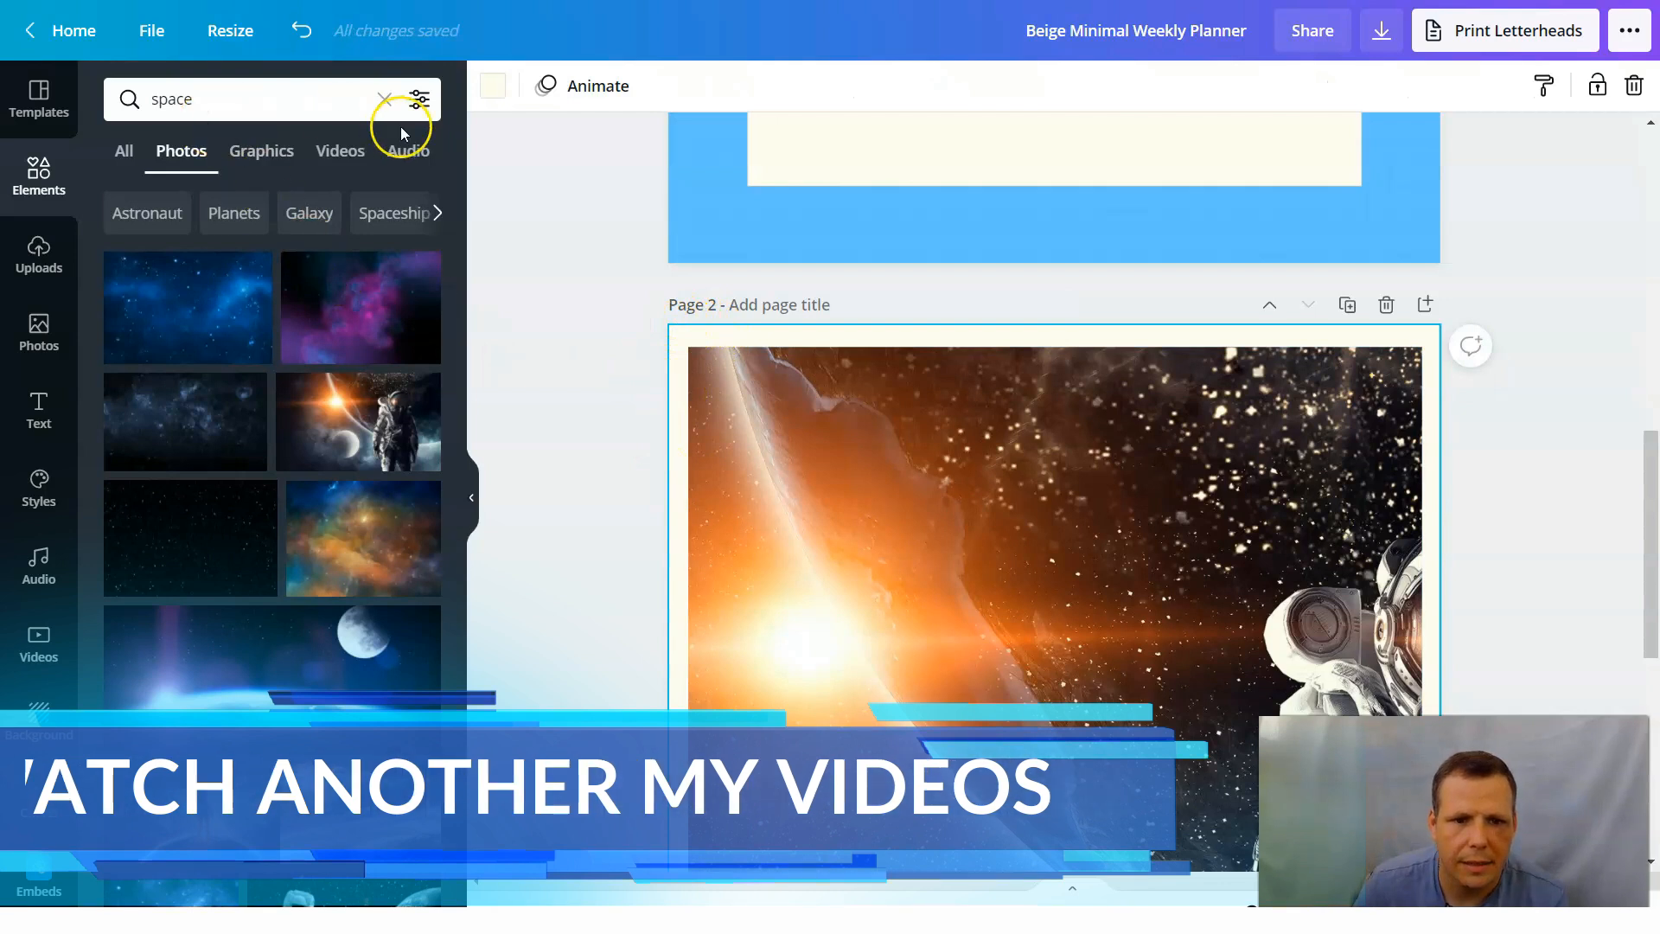
click(497, 89)
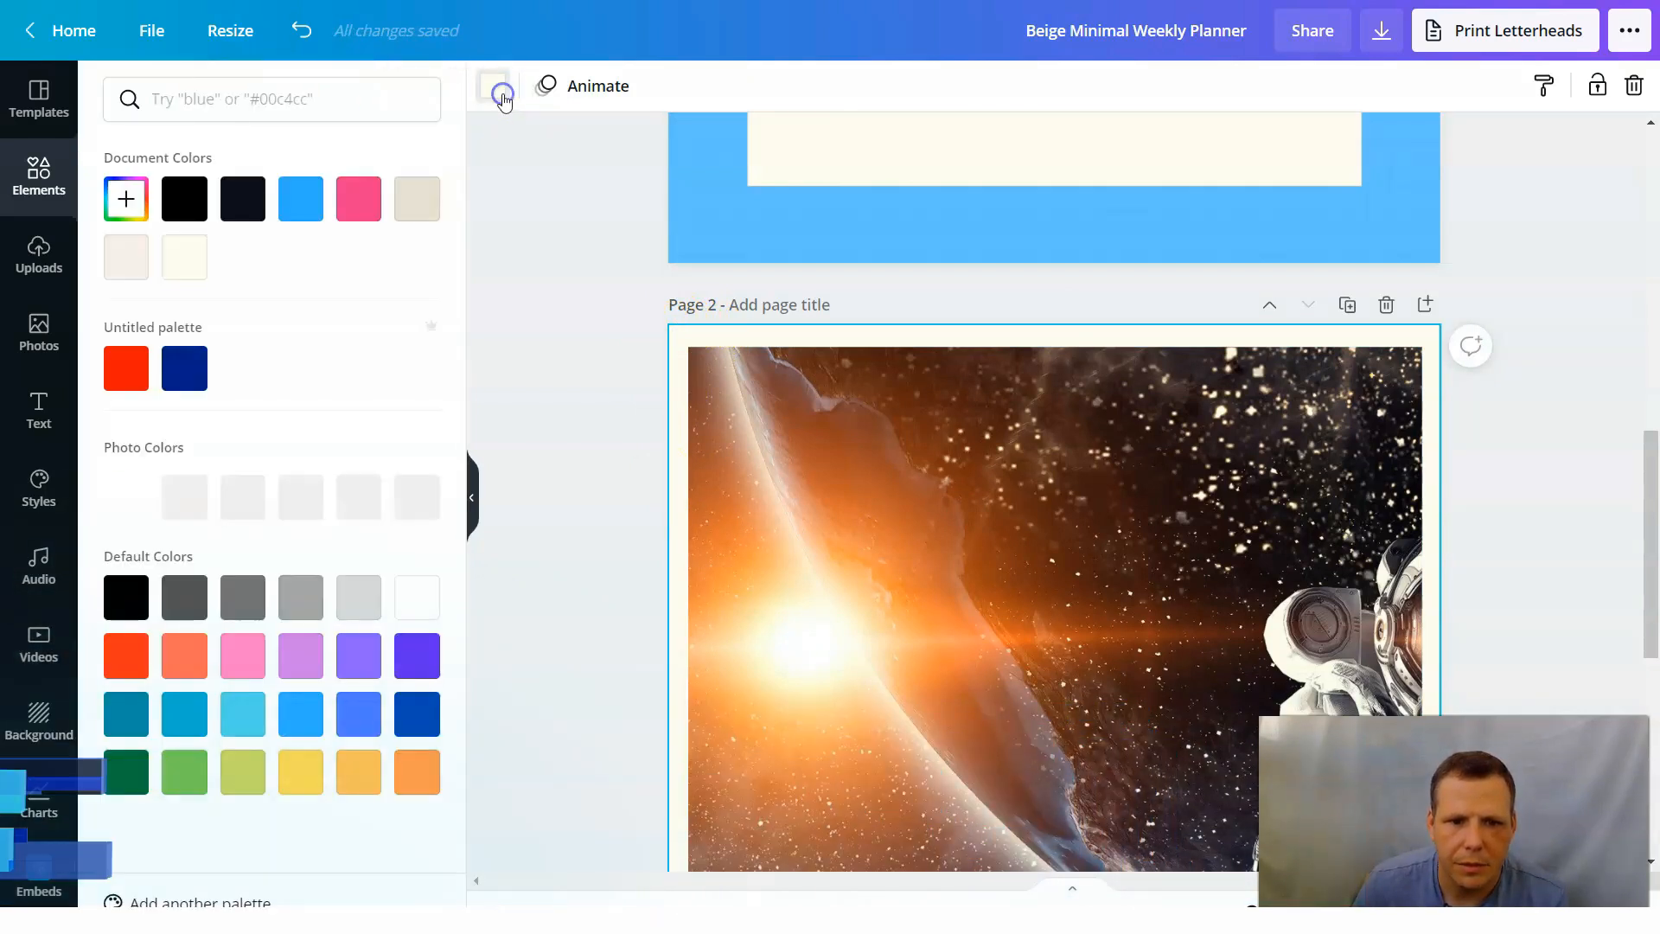
click(314, 204)
click(358, 216)
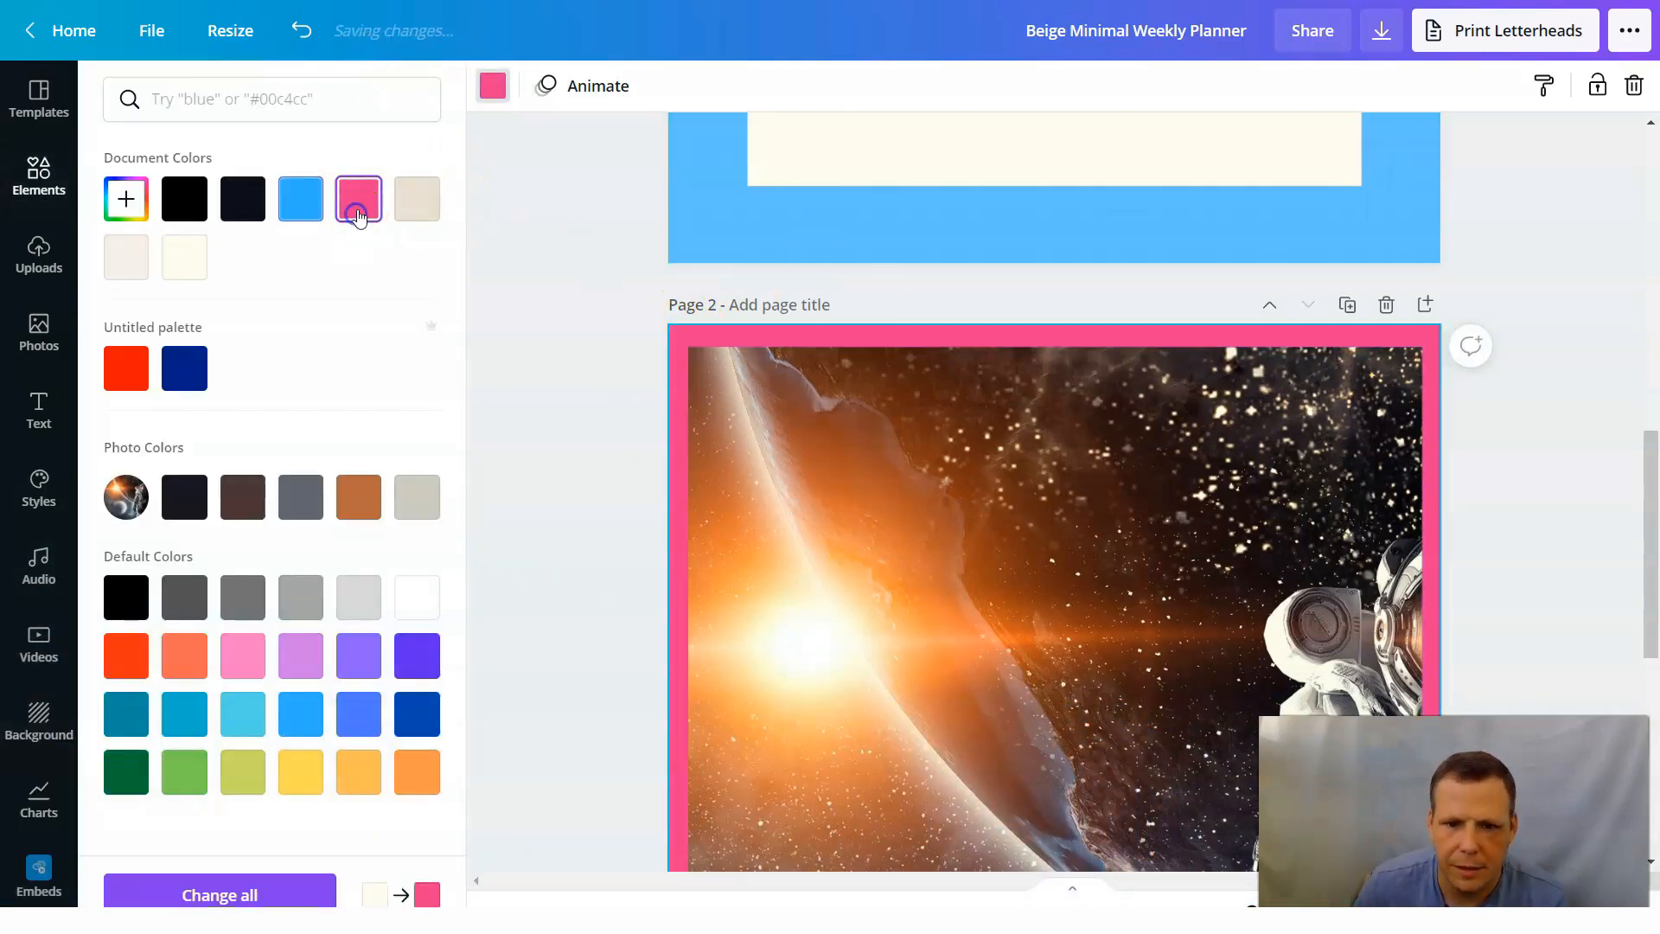
scroll(1586, 277, up, 5)
scroll(1587, 277, up, 5)
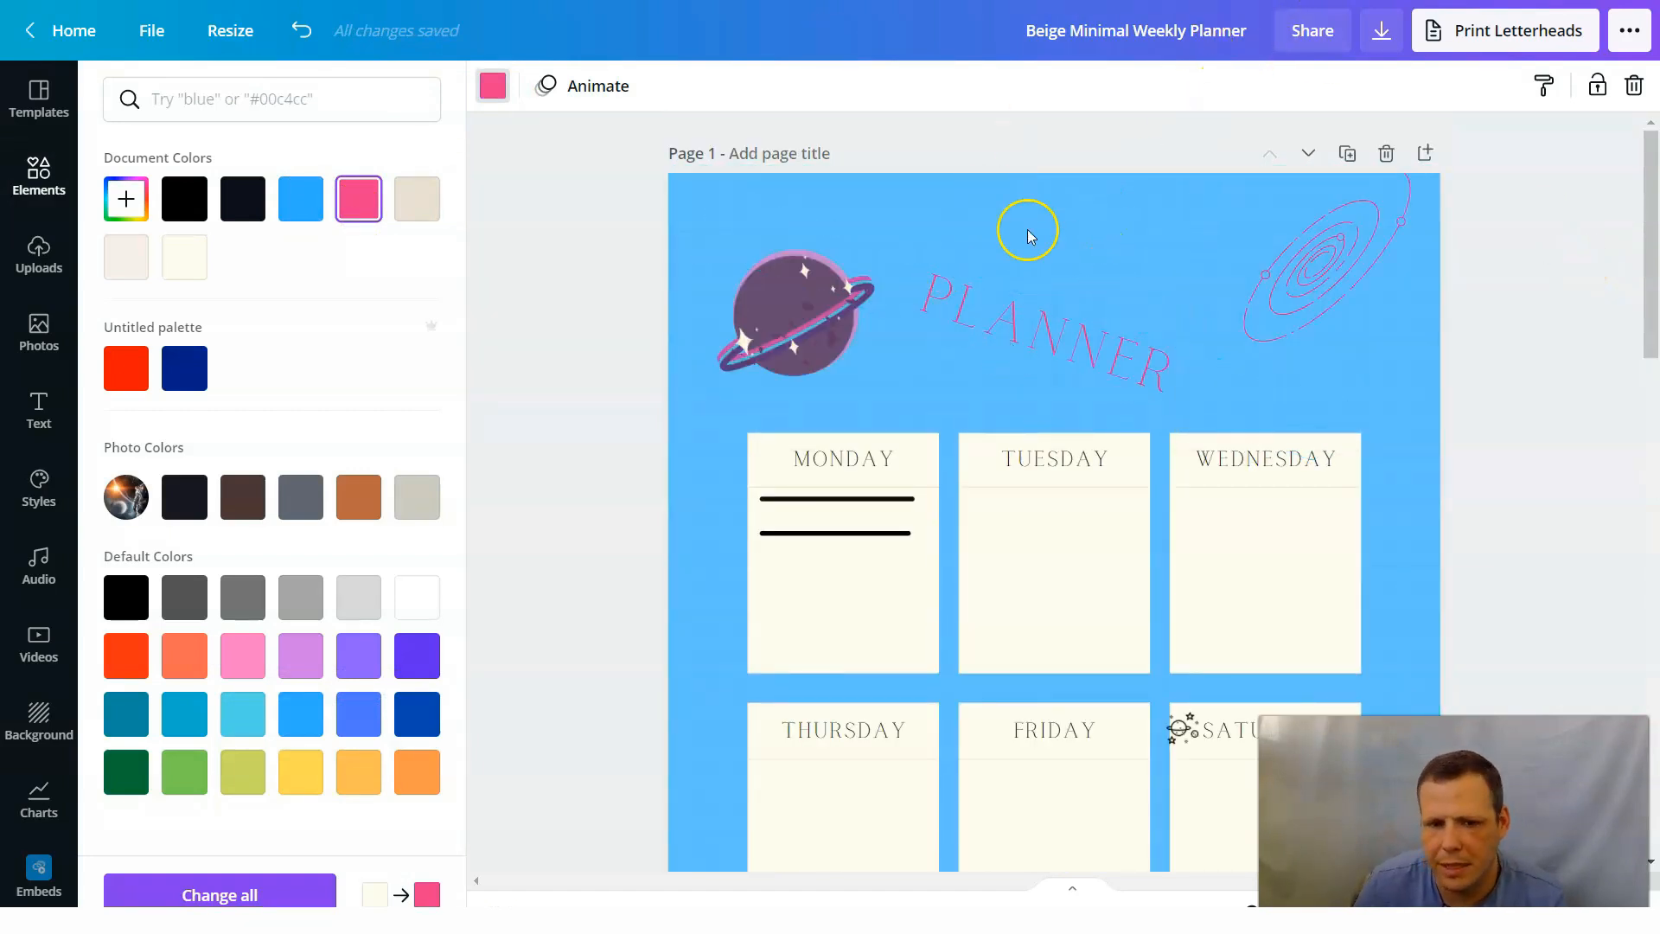
scroll(1571, 607, down, 1)
scroll(1571, 607, down, 10)
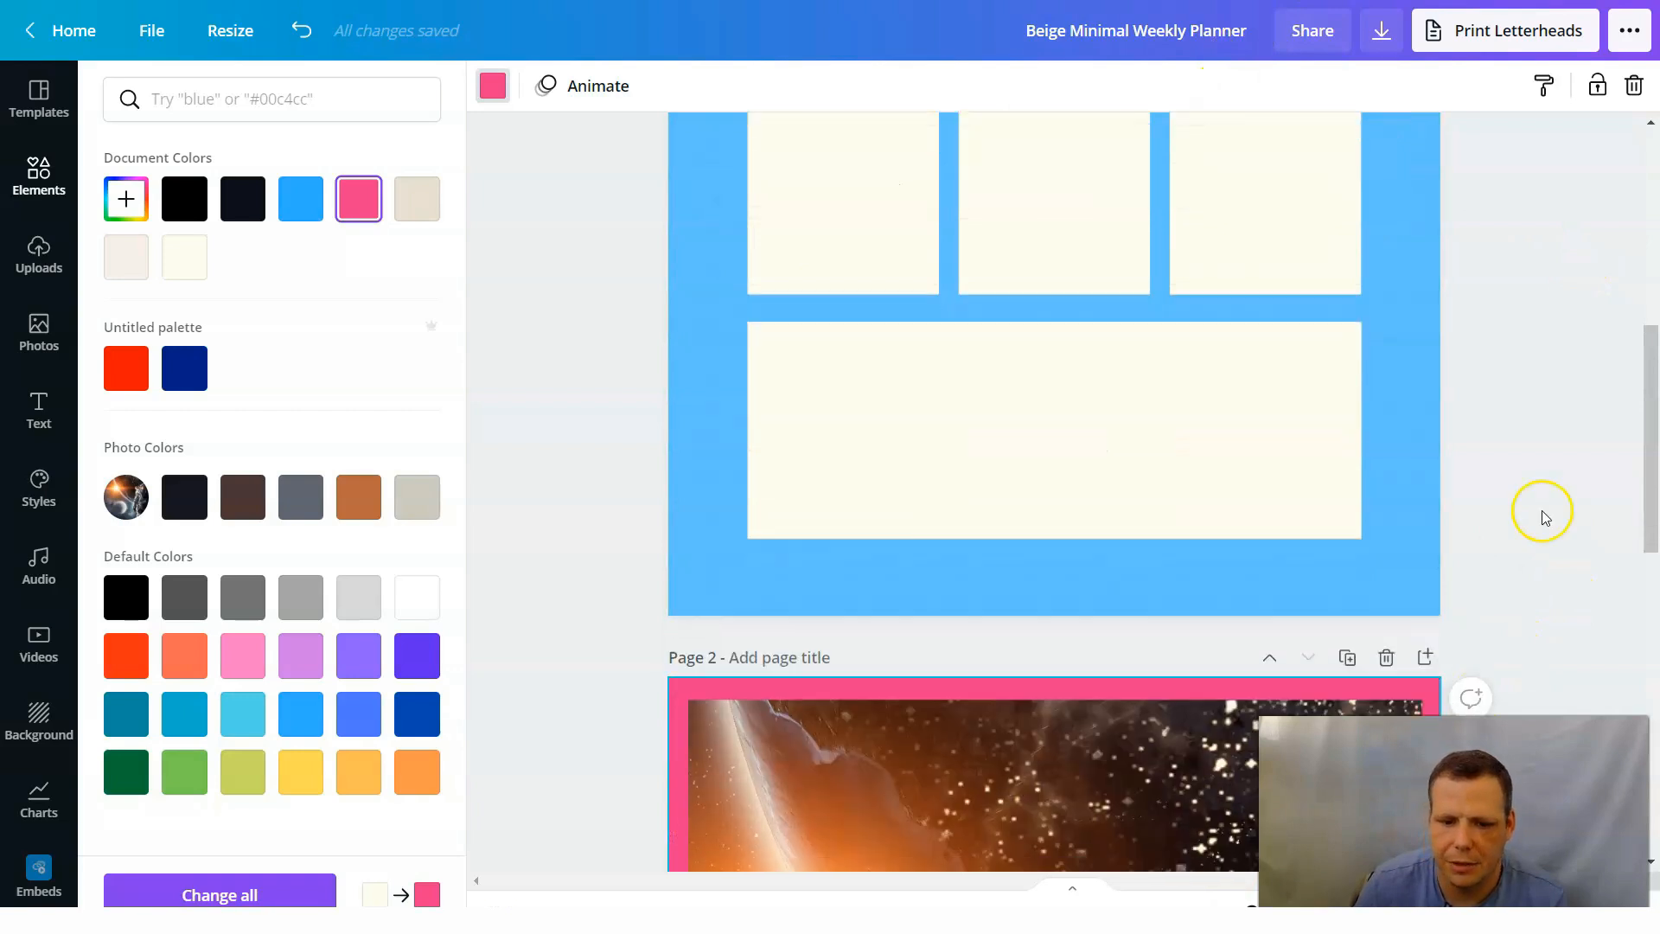
scroll(1191, 553, down, 6)
scroll(1323, 433, up, 4)
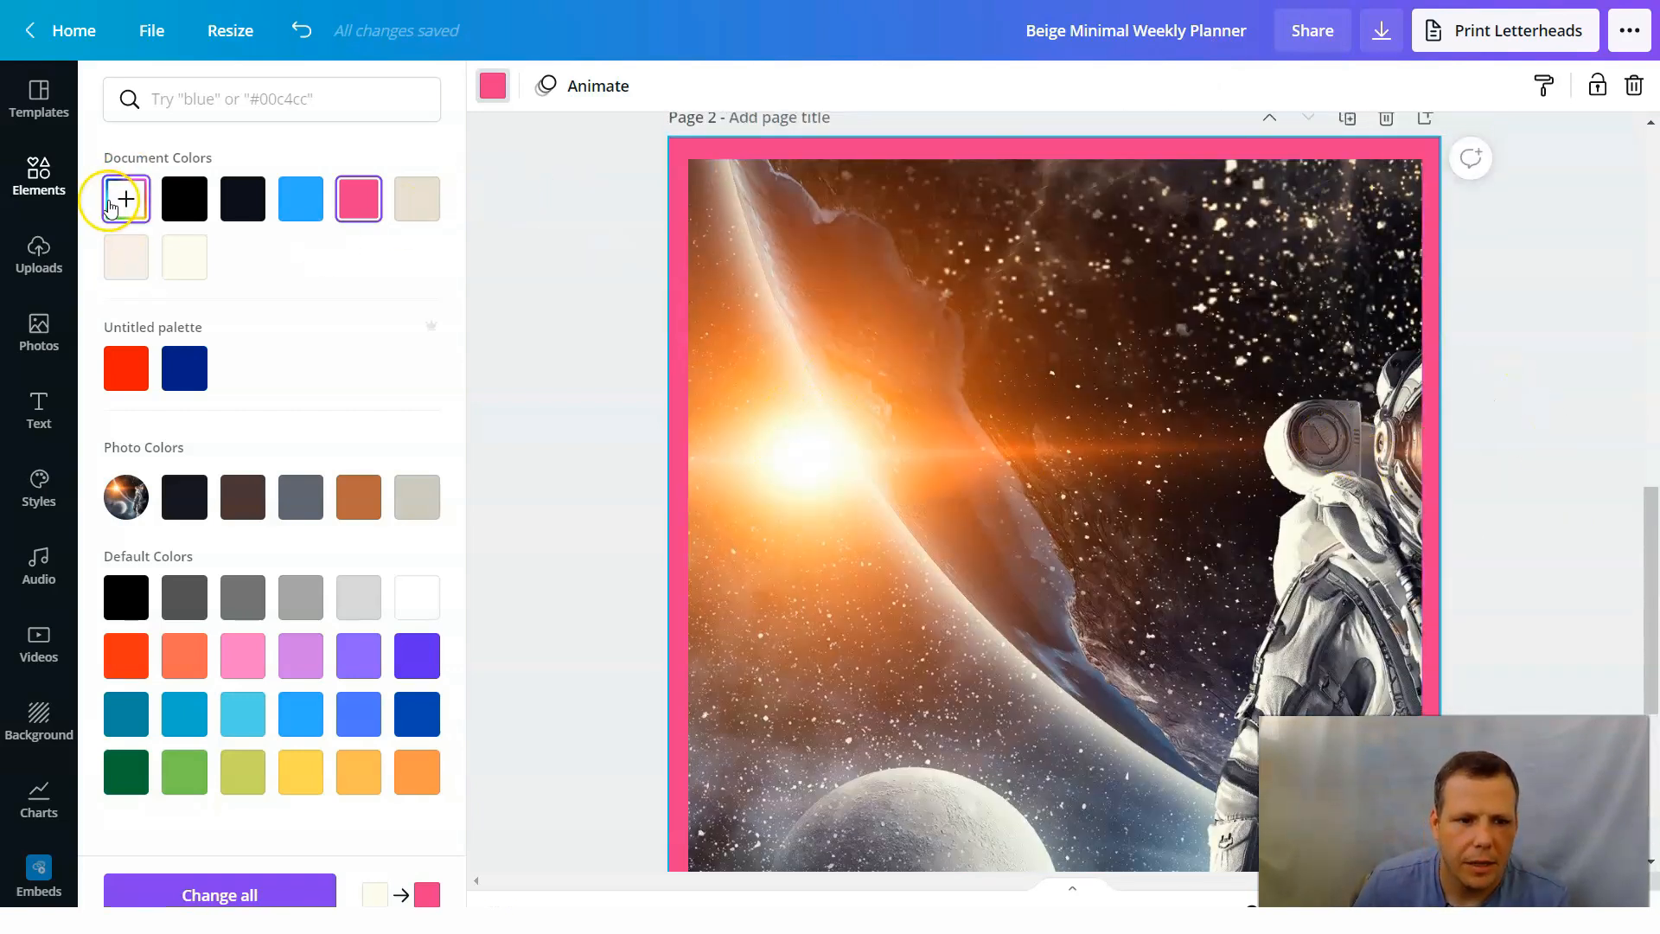
click(38, 403)
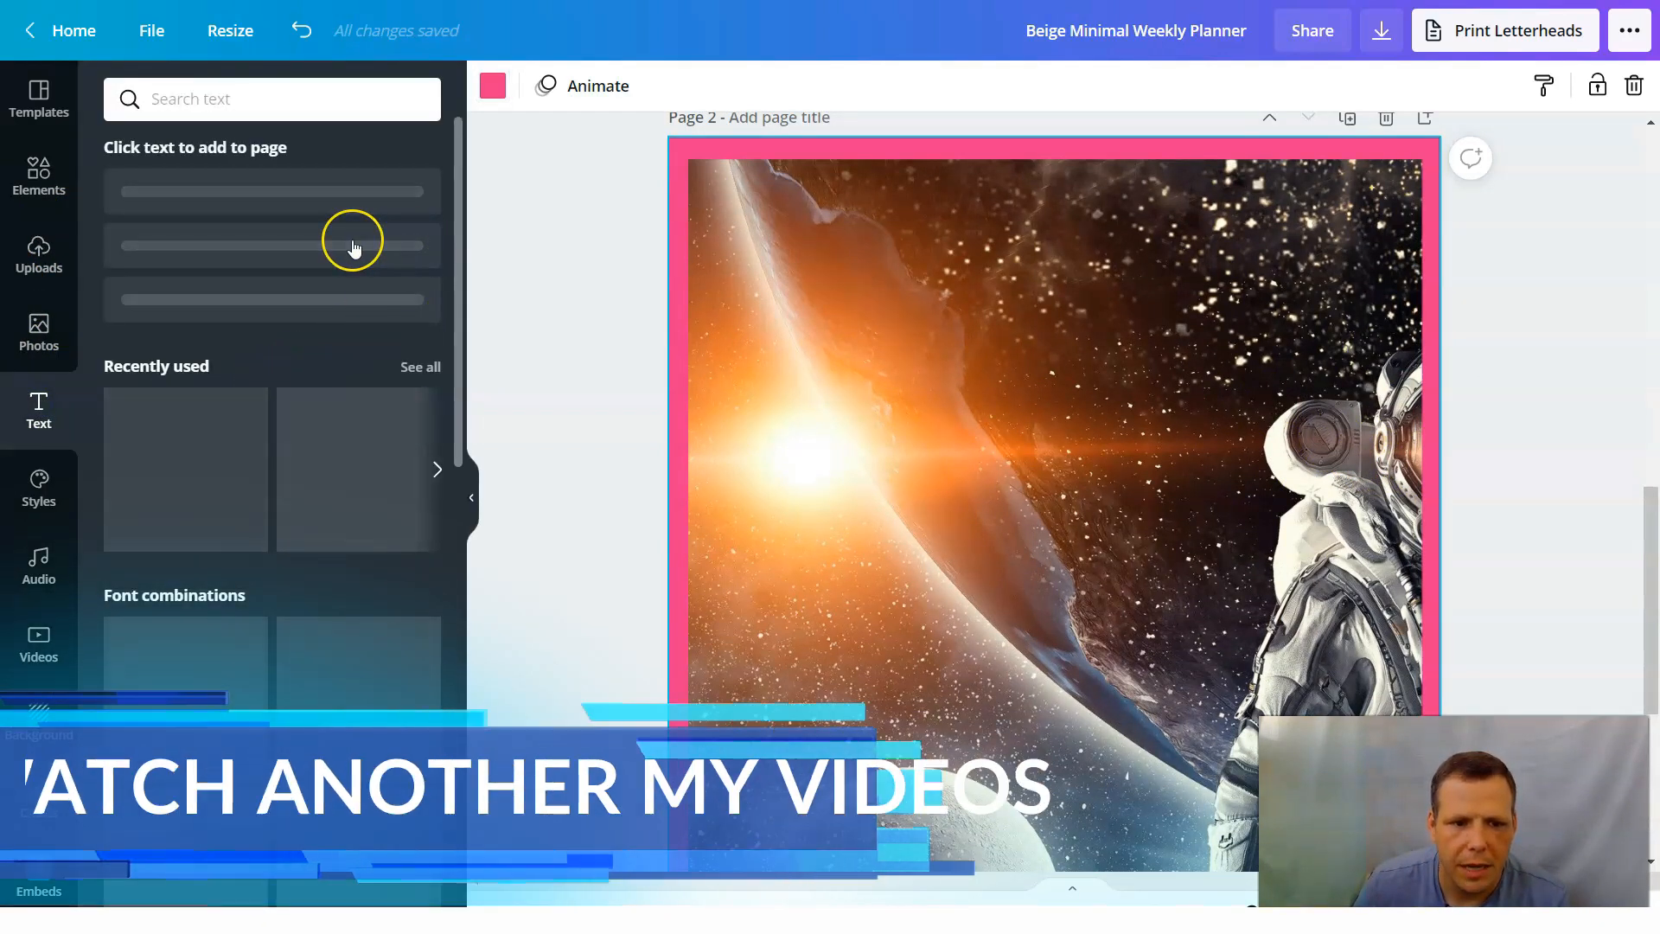
click(312, 211)
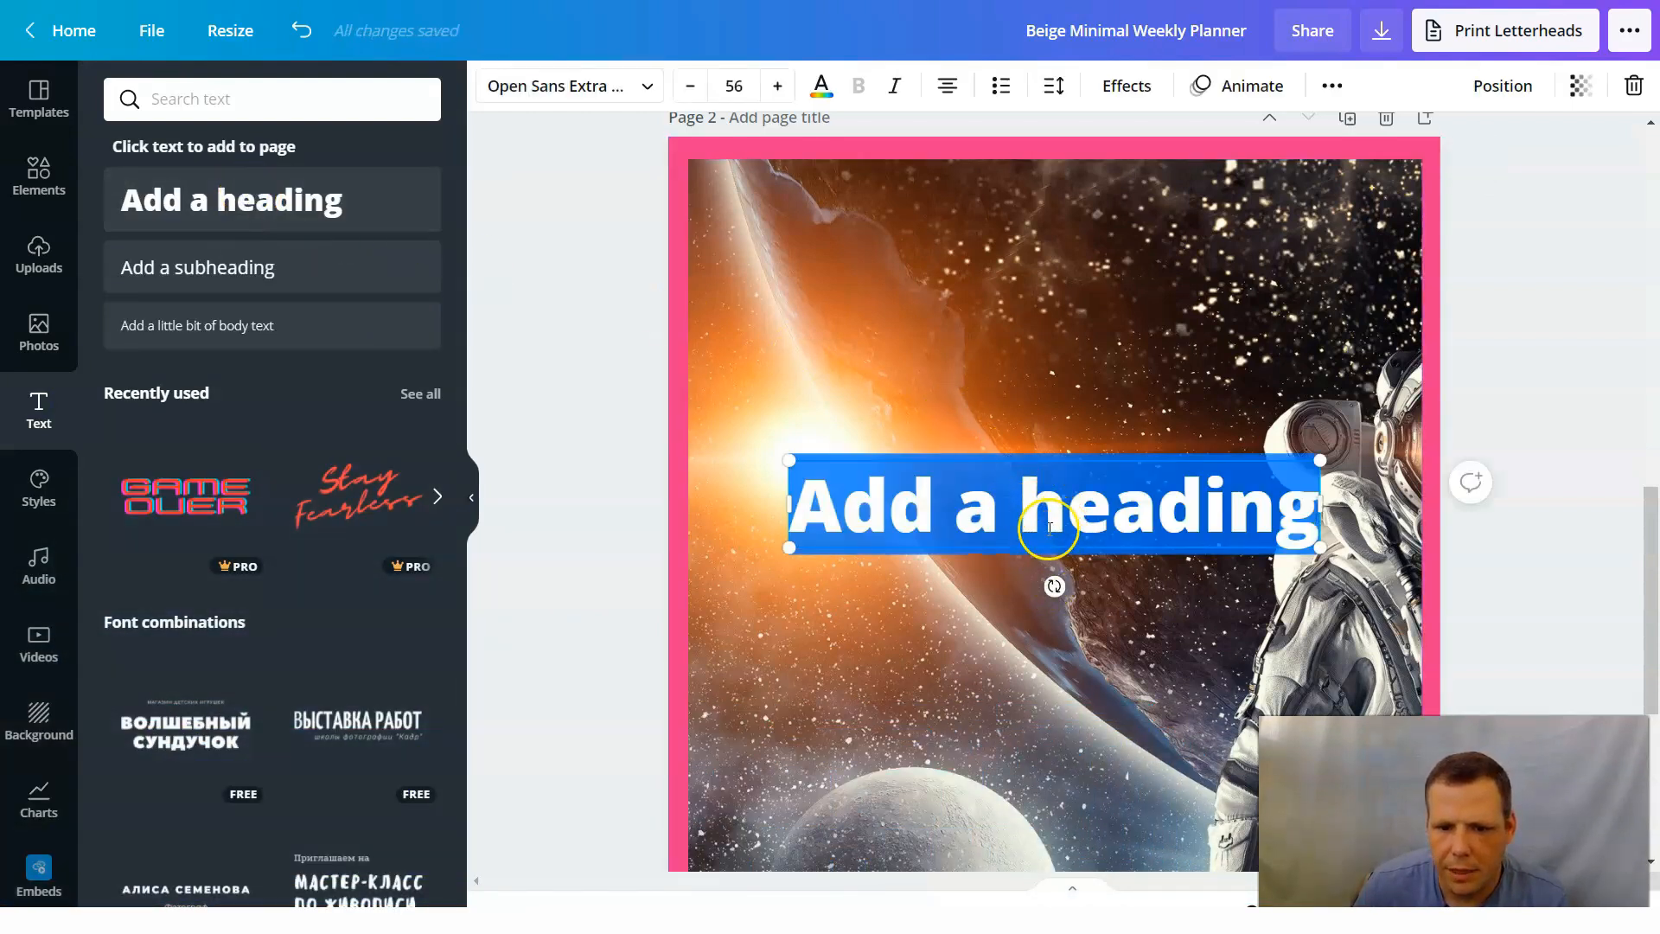
drag(1050, 528, 1057, 456)
click(1109, 430)
click(1197, 525)
drag(1103, 489, 1108, 237)
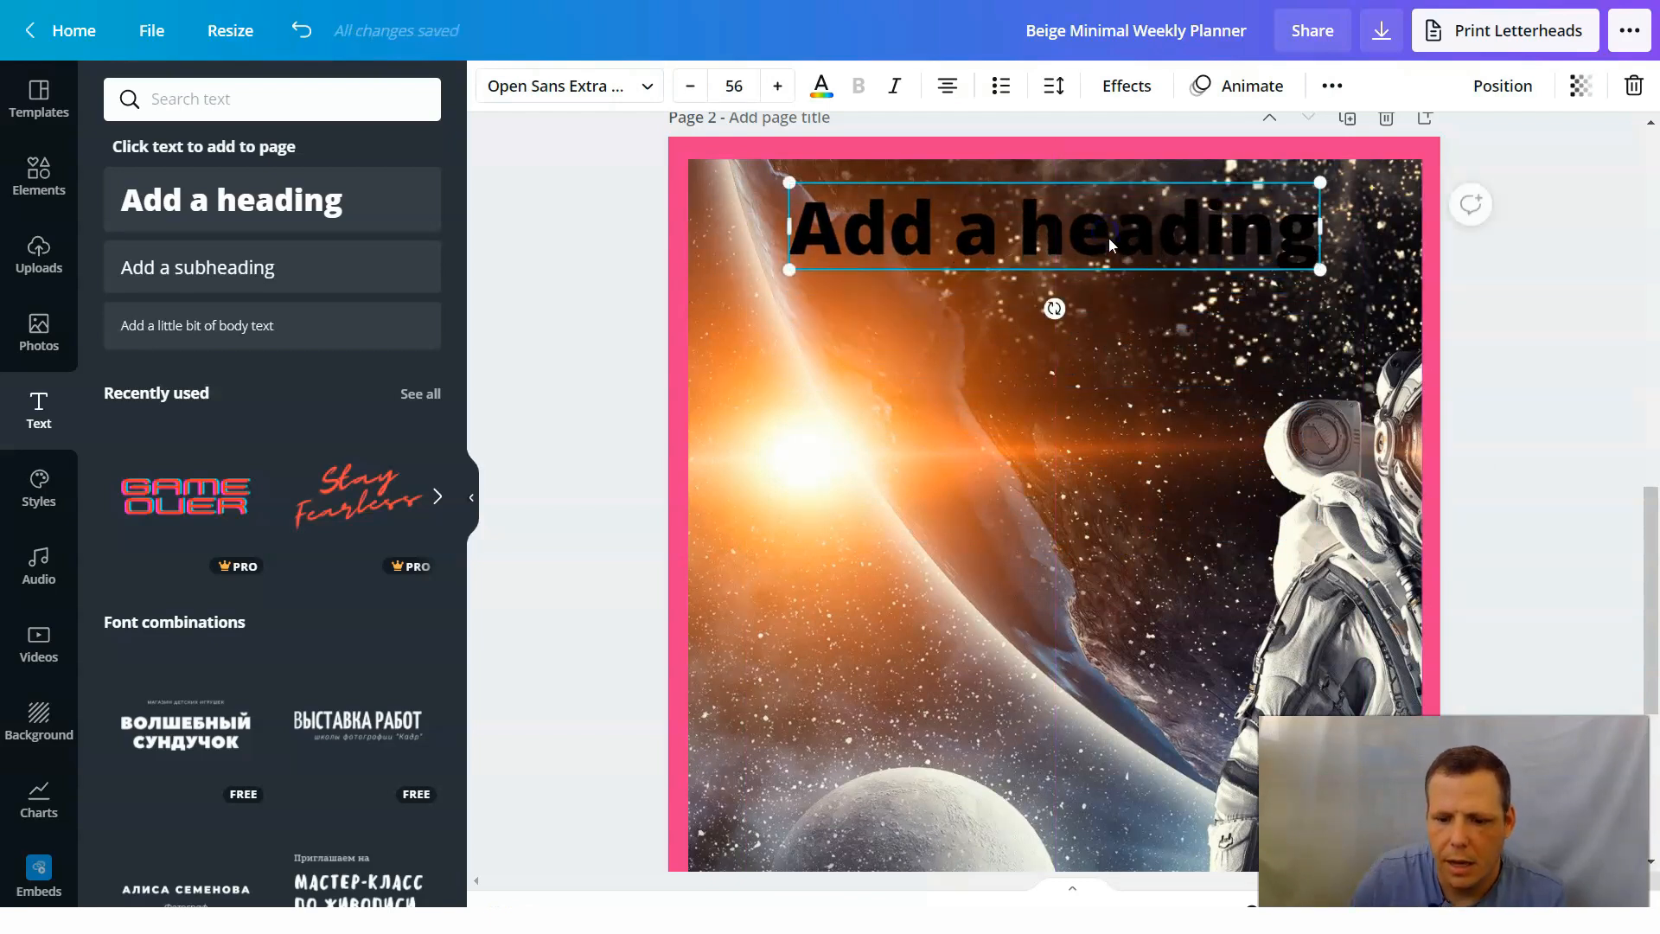
key(Delete)
Add a heading to page 2 and place it near the top of the astronaut photo.
click(428, 185)
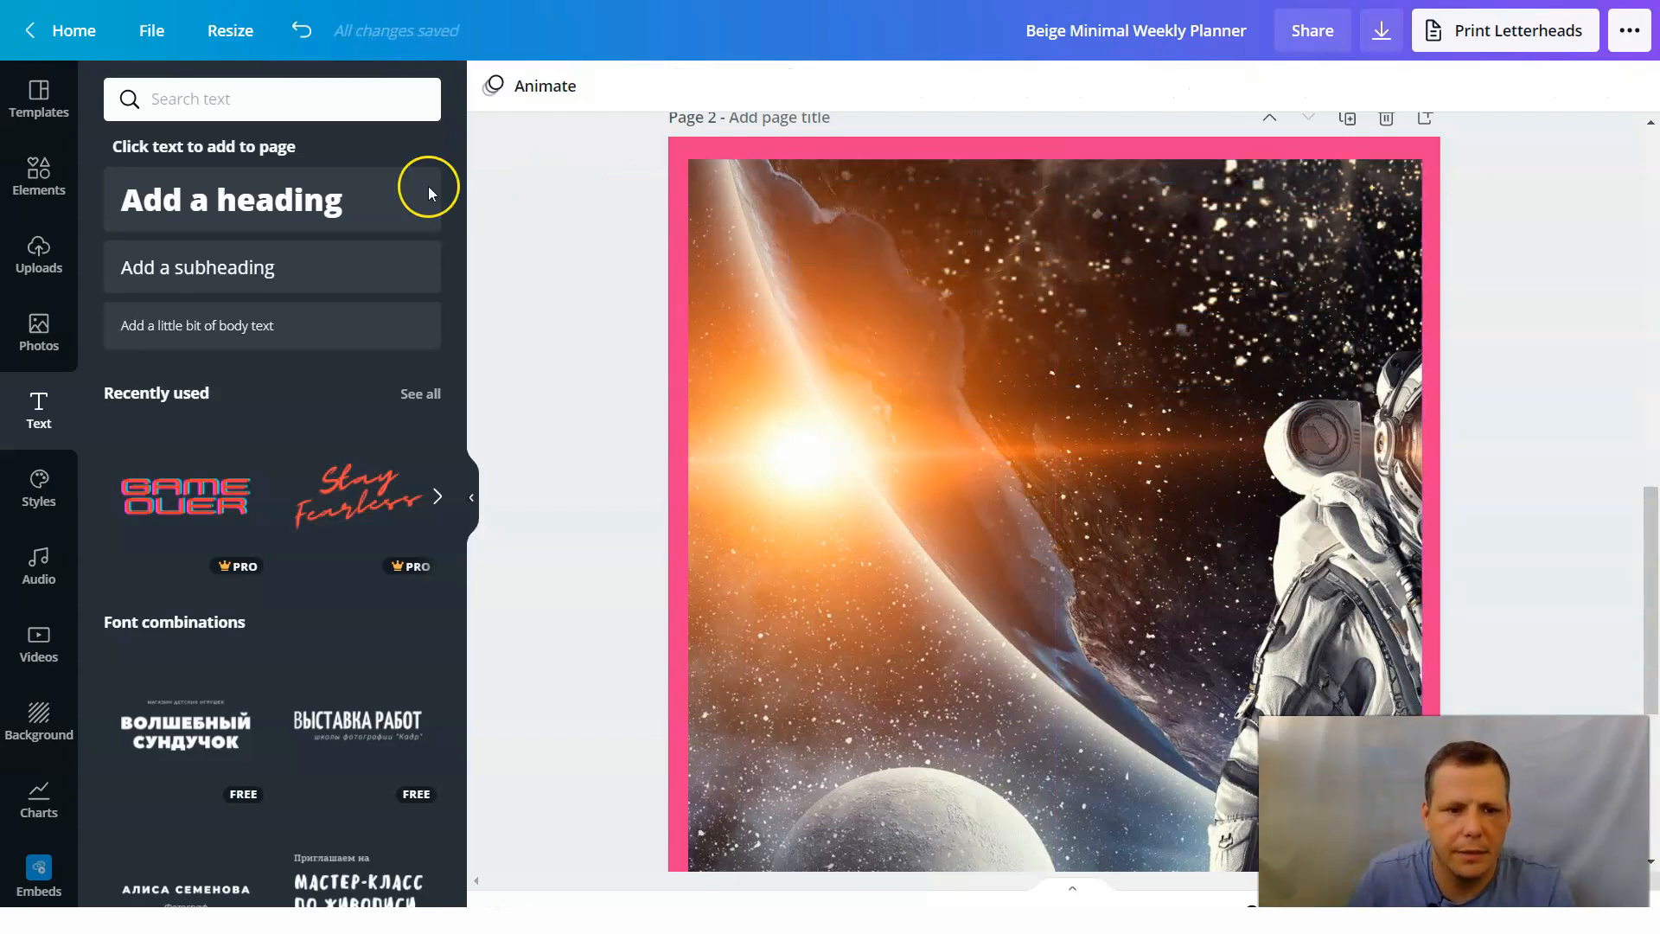
click(1189, 377)
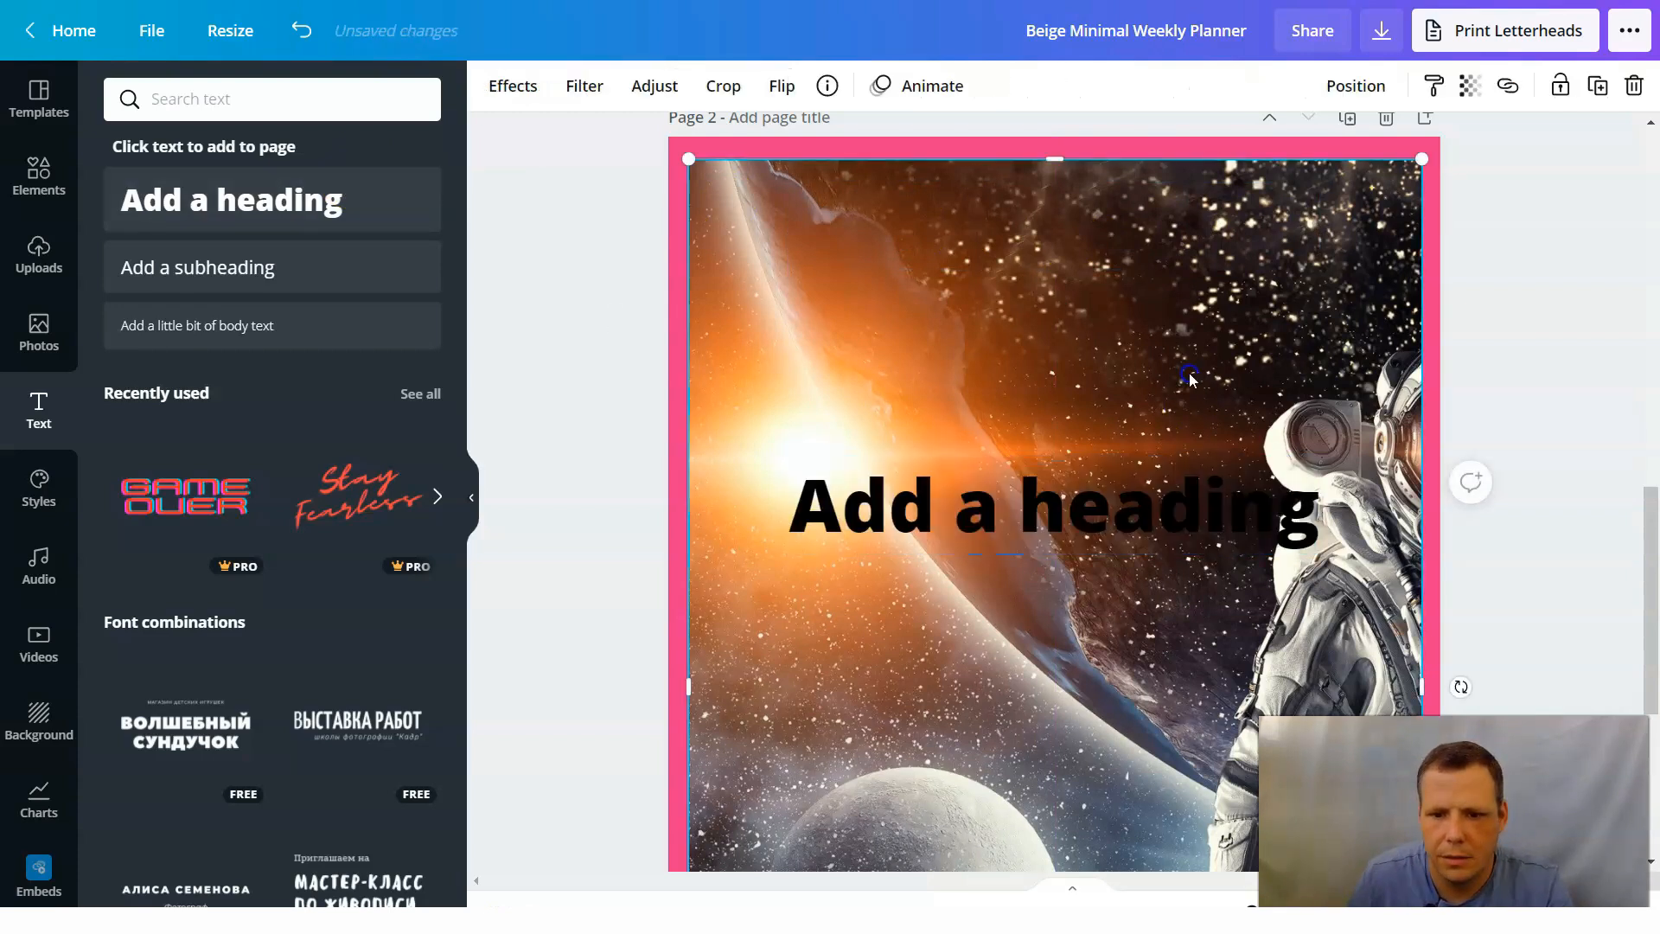
click(1157, 495)
drag(1155, 489, 1167, 211)
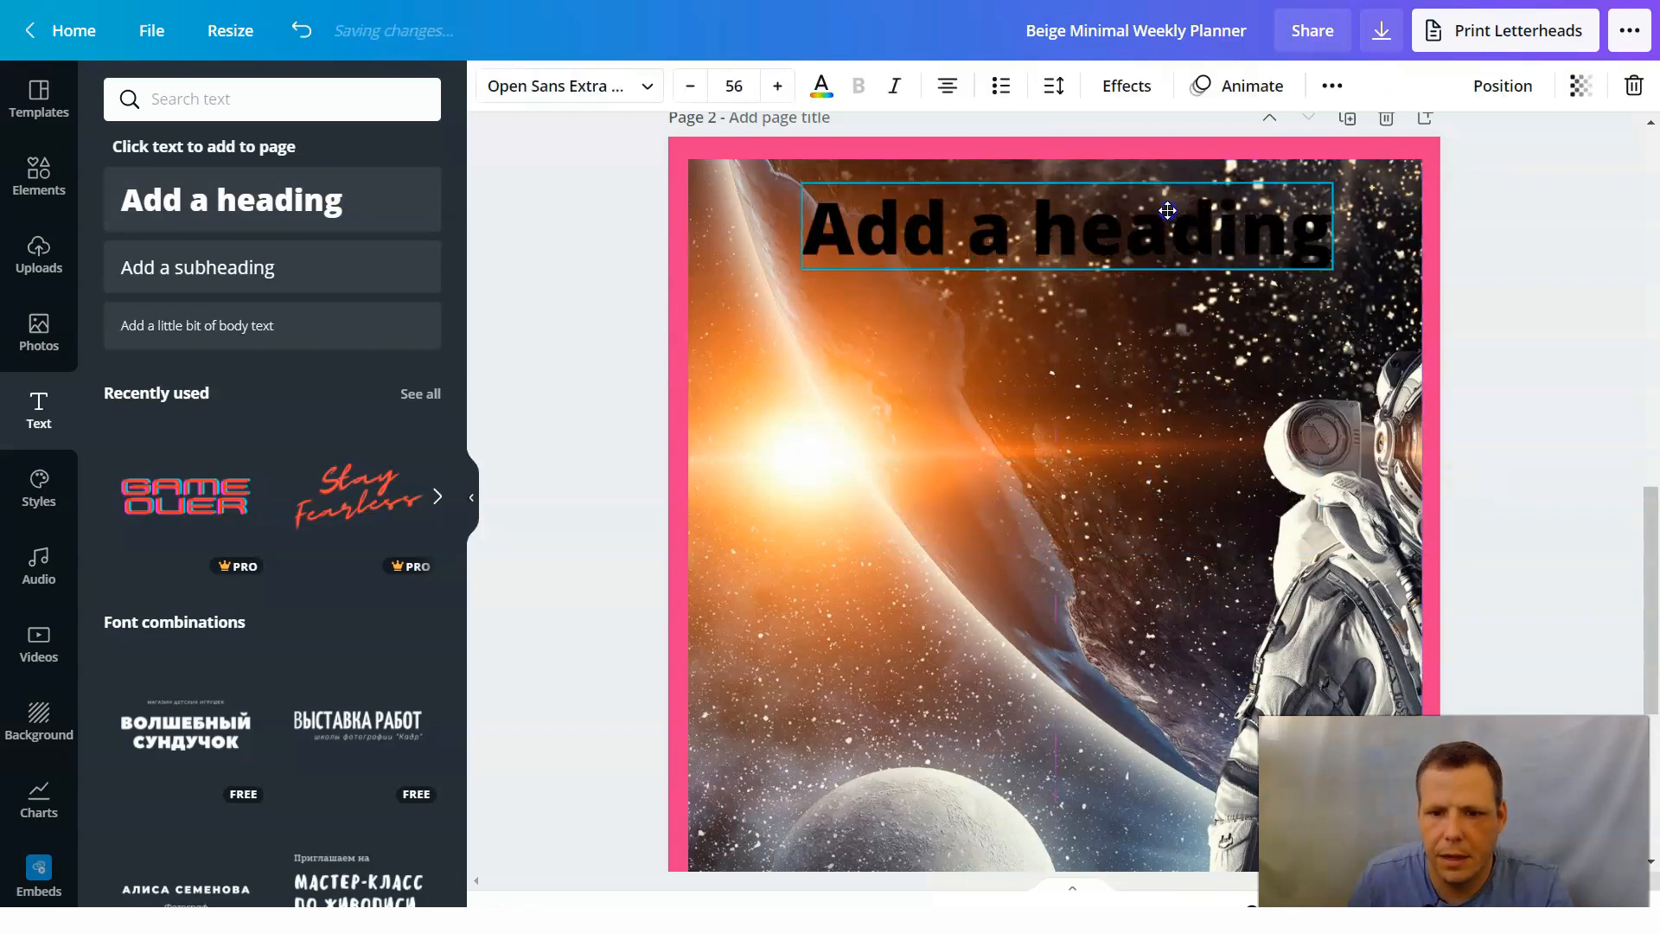
Replace the placeholder text of the page 2 heading with "My Plans".
click(1324, 241)
click(1324, 238)
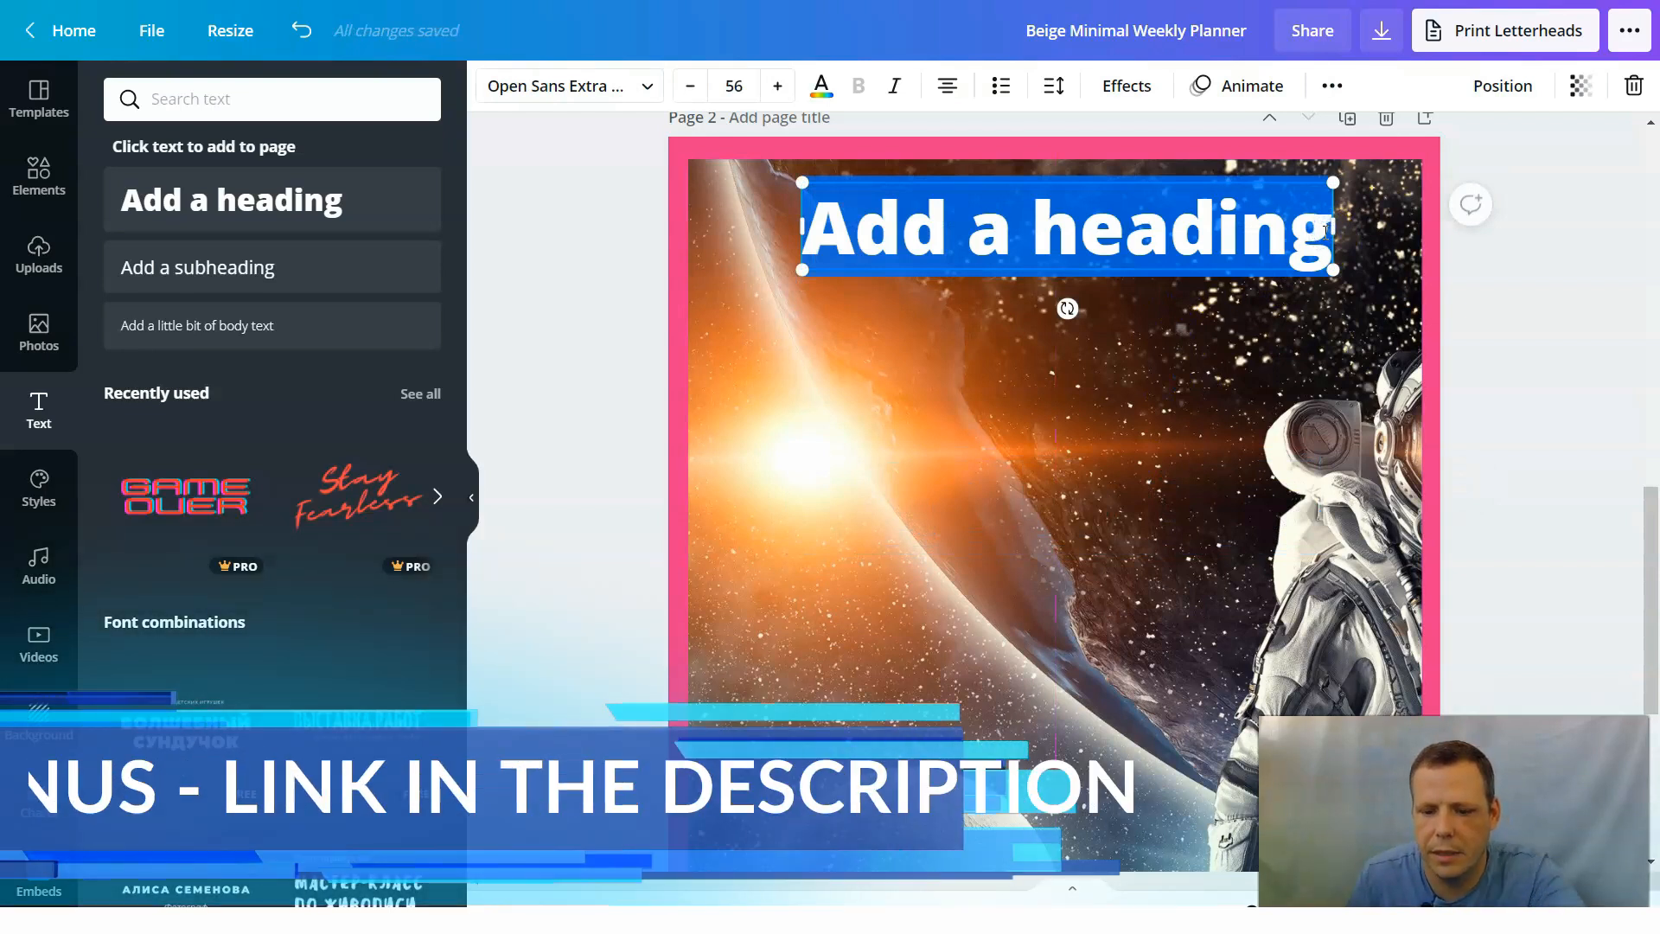
key(BackSpace)
text(M)
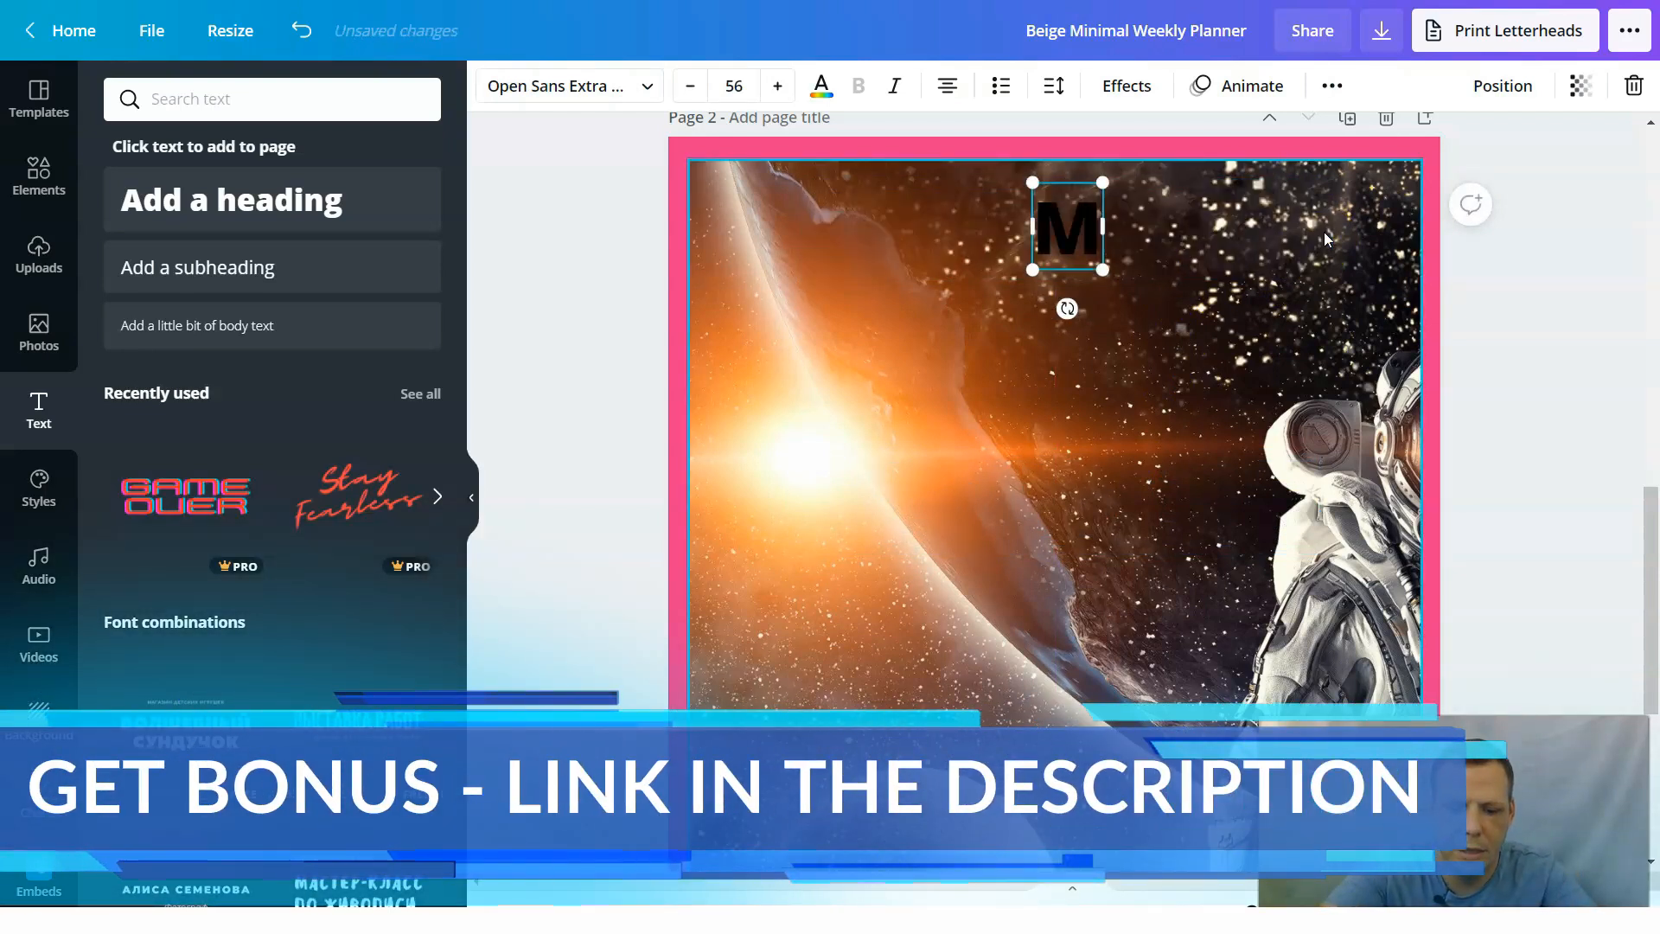
text(y planne)
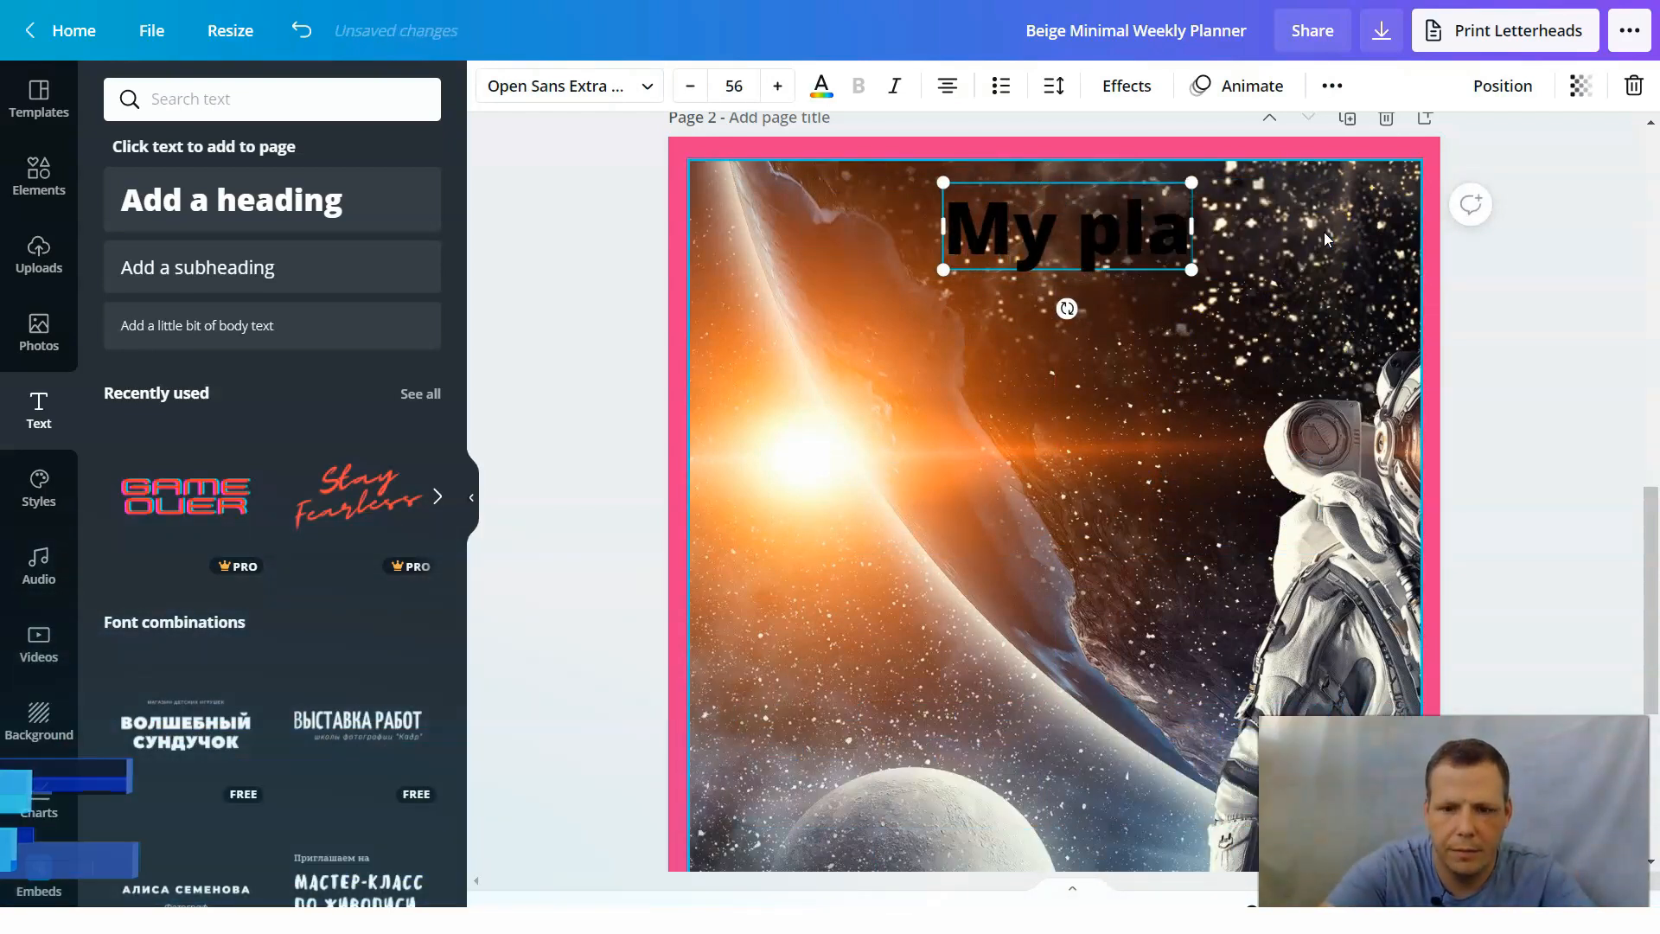
key(BackSpace)
key(BackSpace)
key(BackSpace)
key(BackSpace)
key(BackSpace)
key(BackSpace)
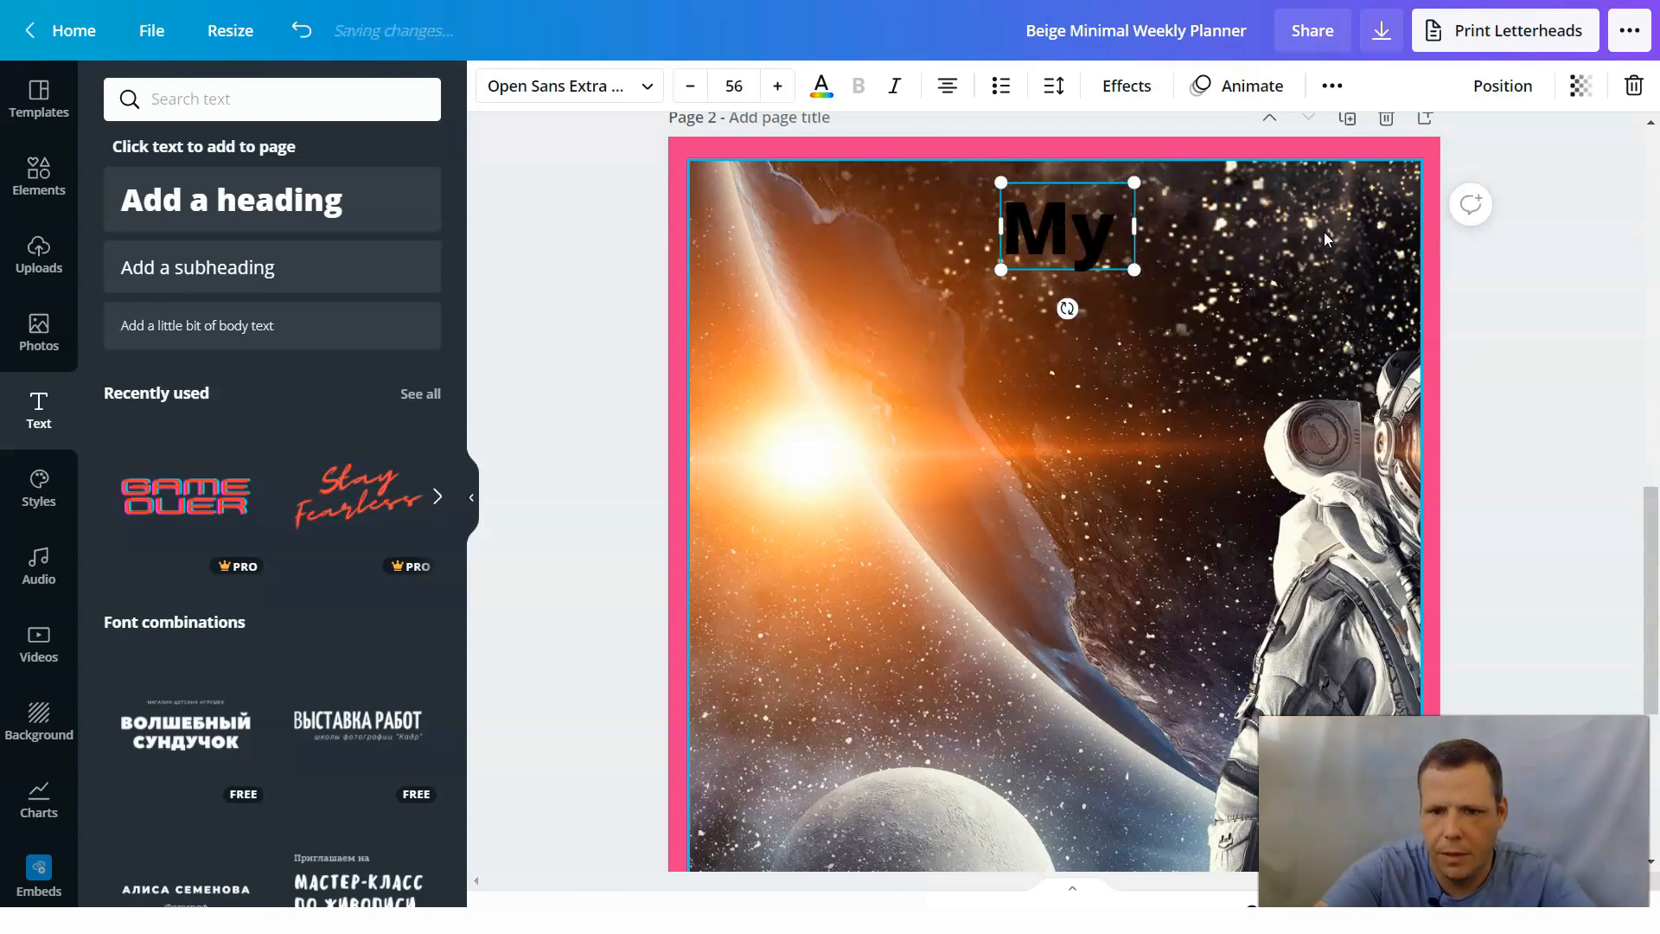
text(Plans)
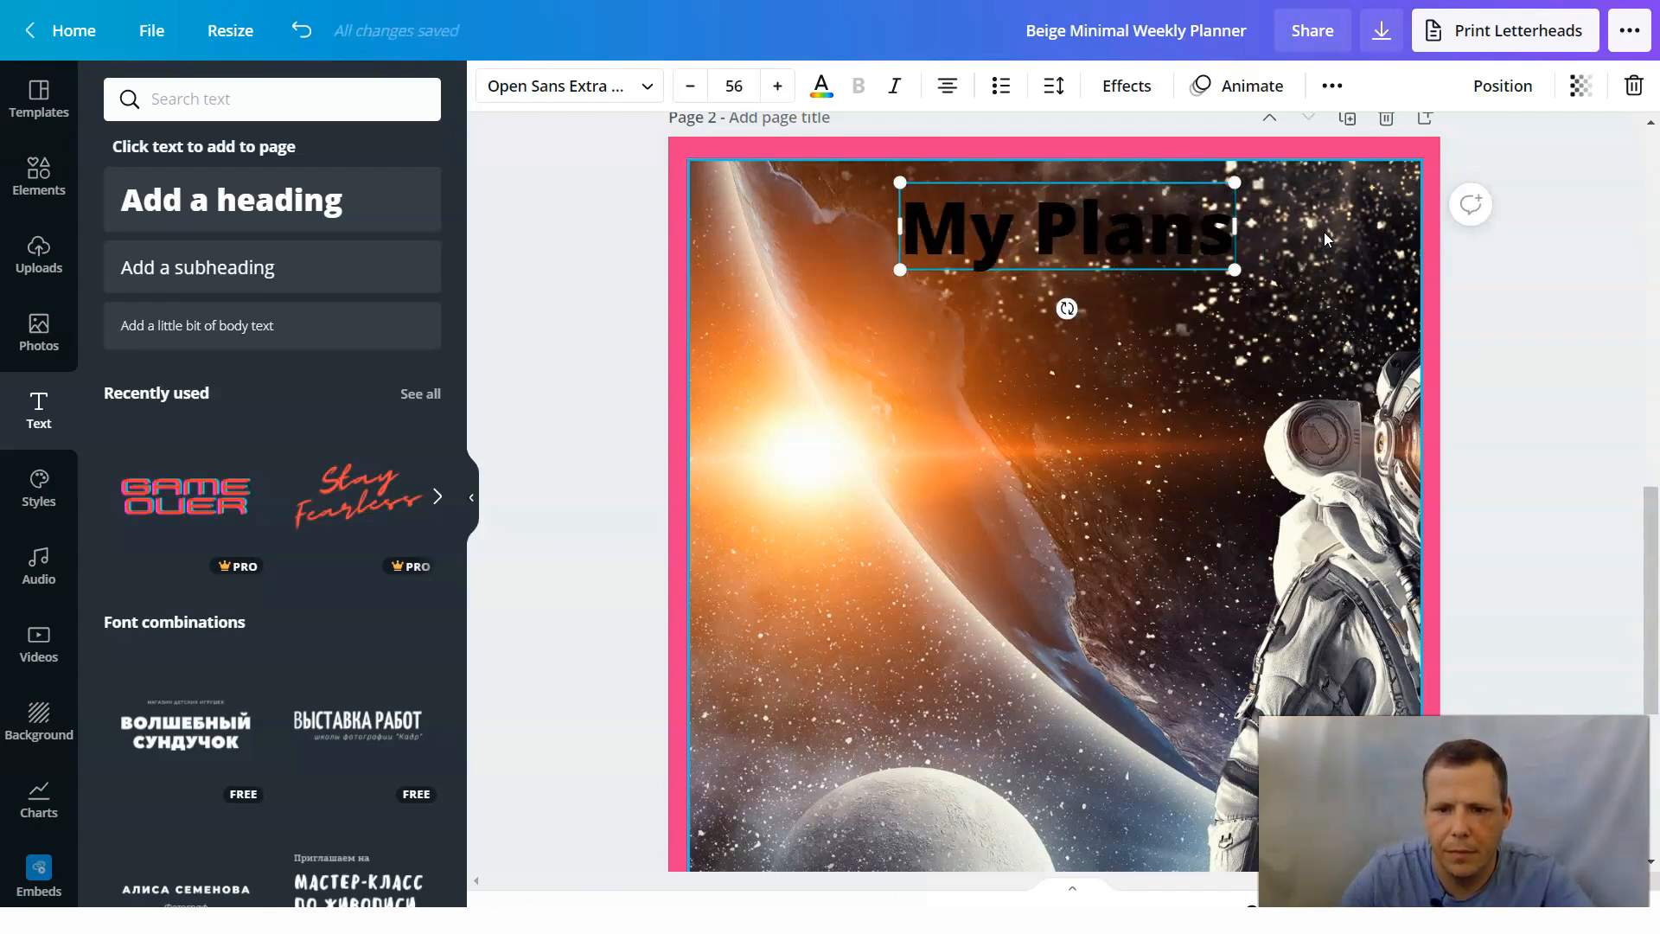
Set the "My Plans" heading in the Advetime font and color it with the document's cream.
drag(1229, 231, 893, 219)
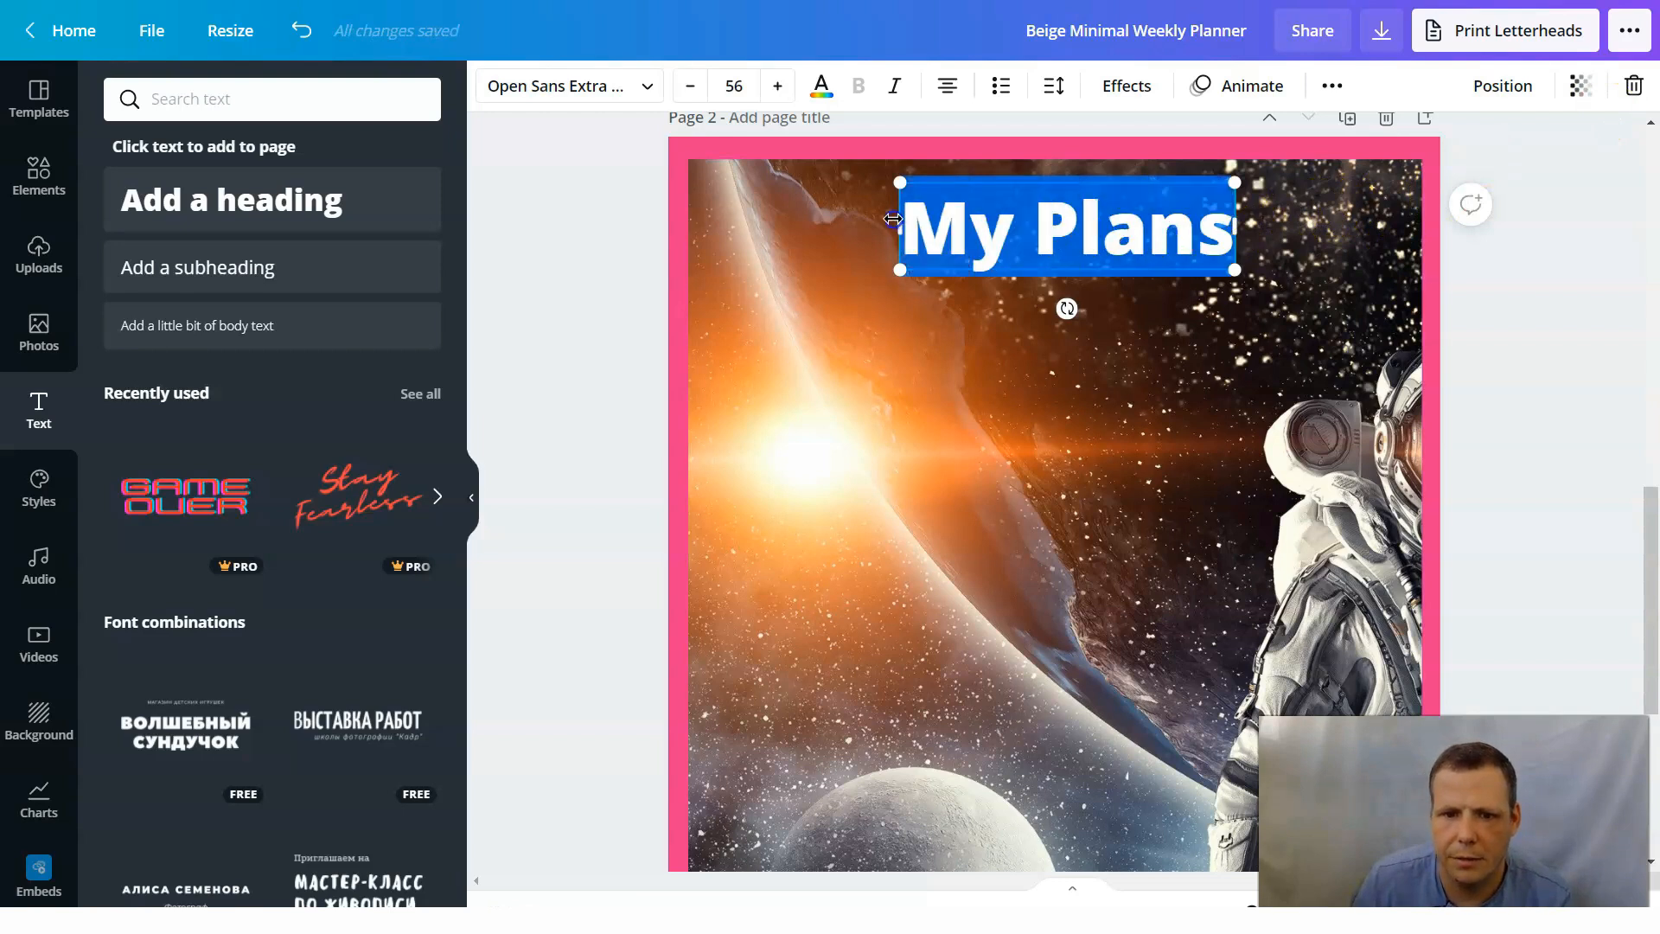
click(646, 86)
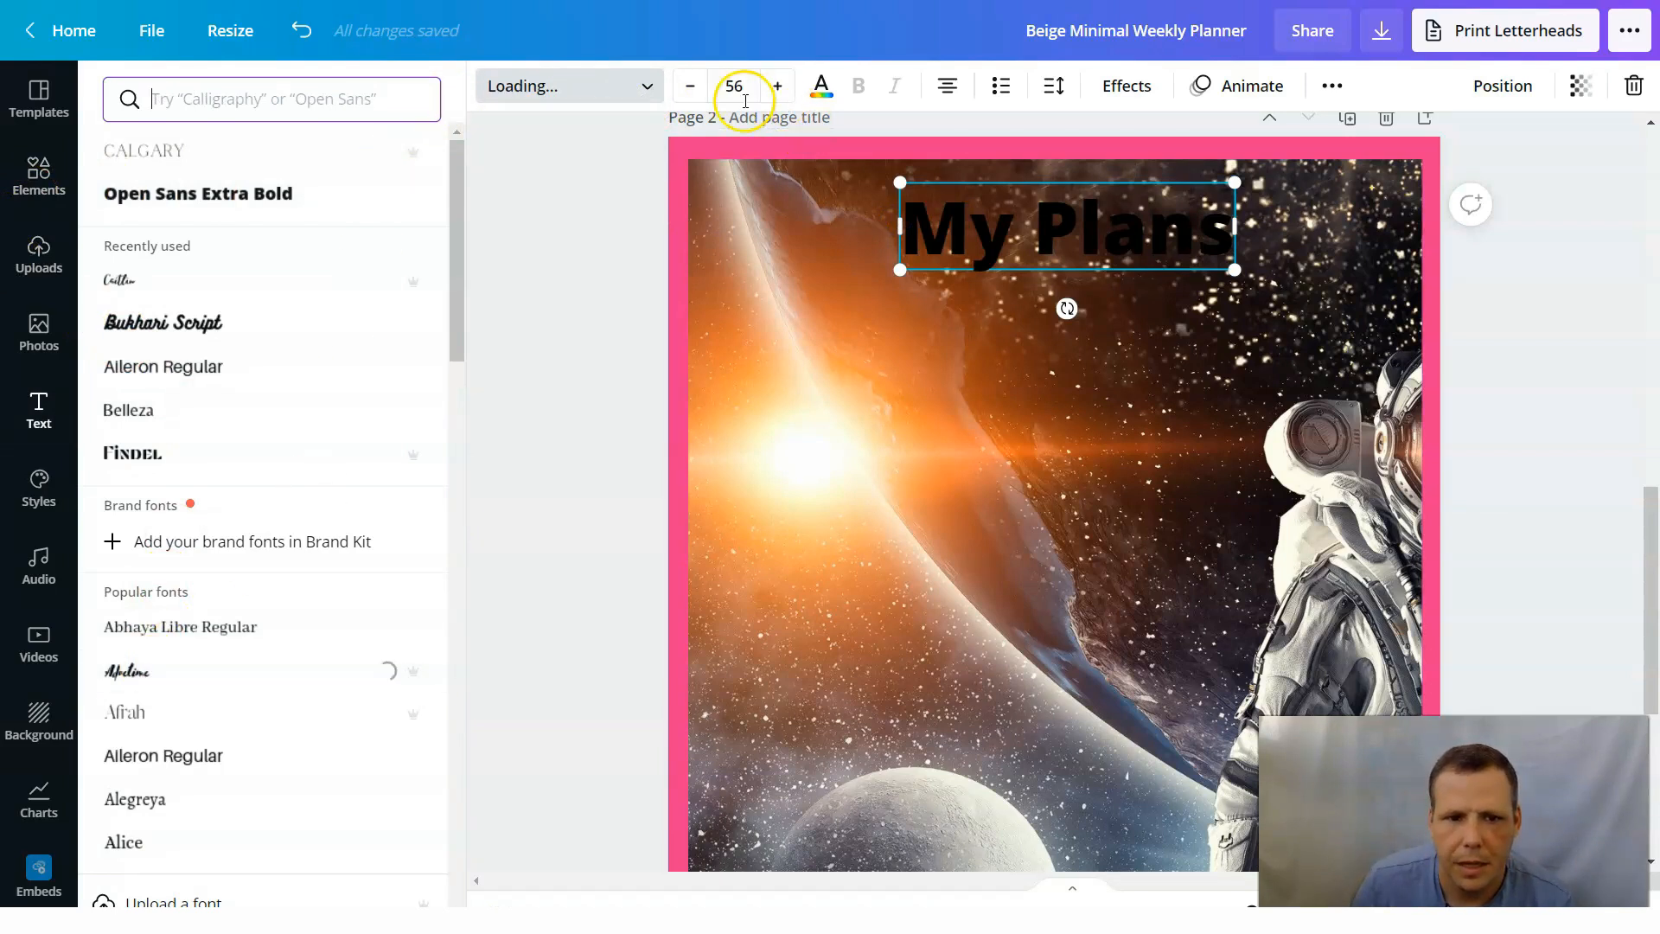
click(825, 94)
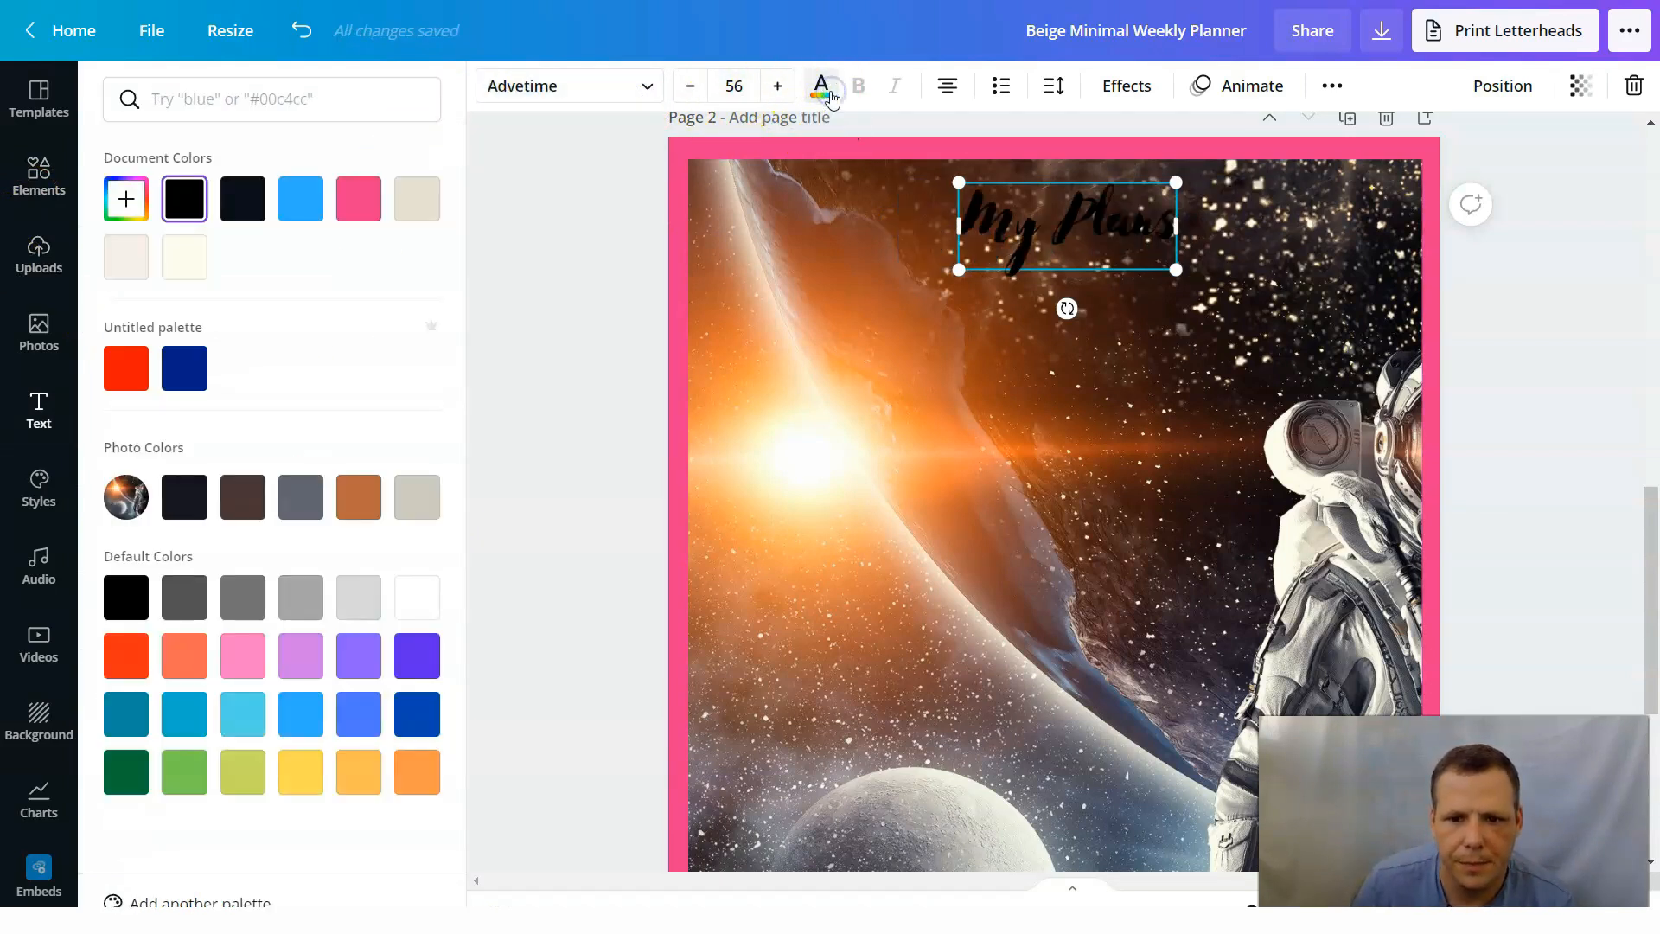
click(192, 247)
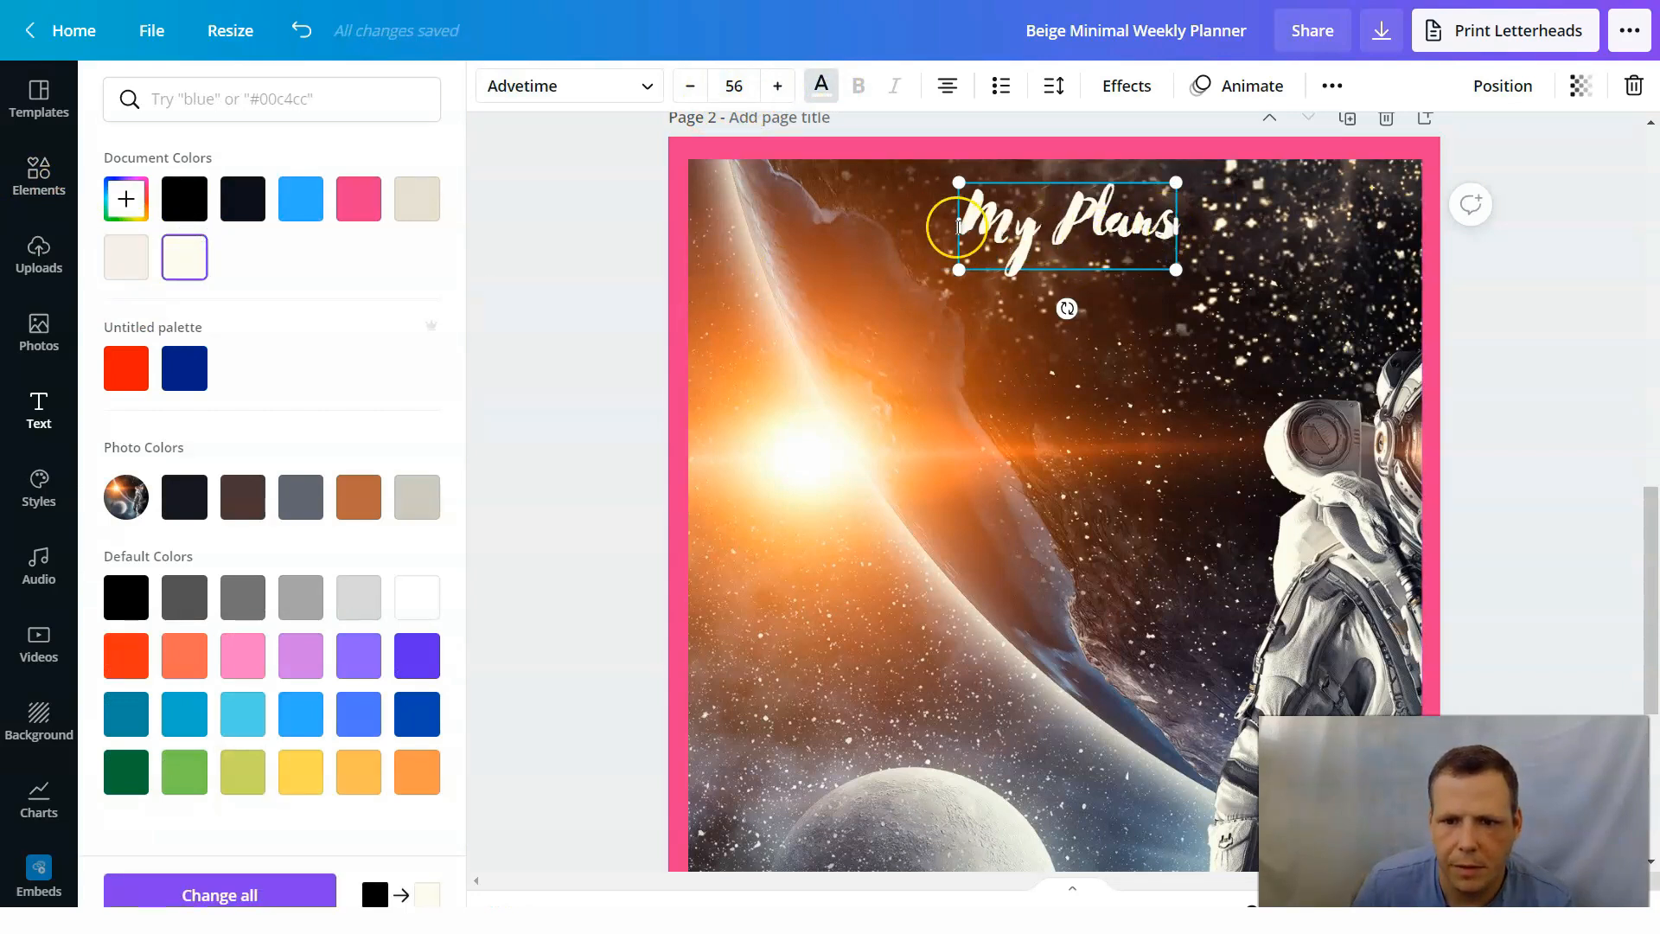
Enlarge the font size of the whole "My Plans" heading in repeated small increments.
drag(972, 223, 1245, 235)
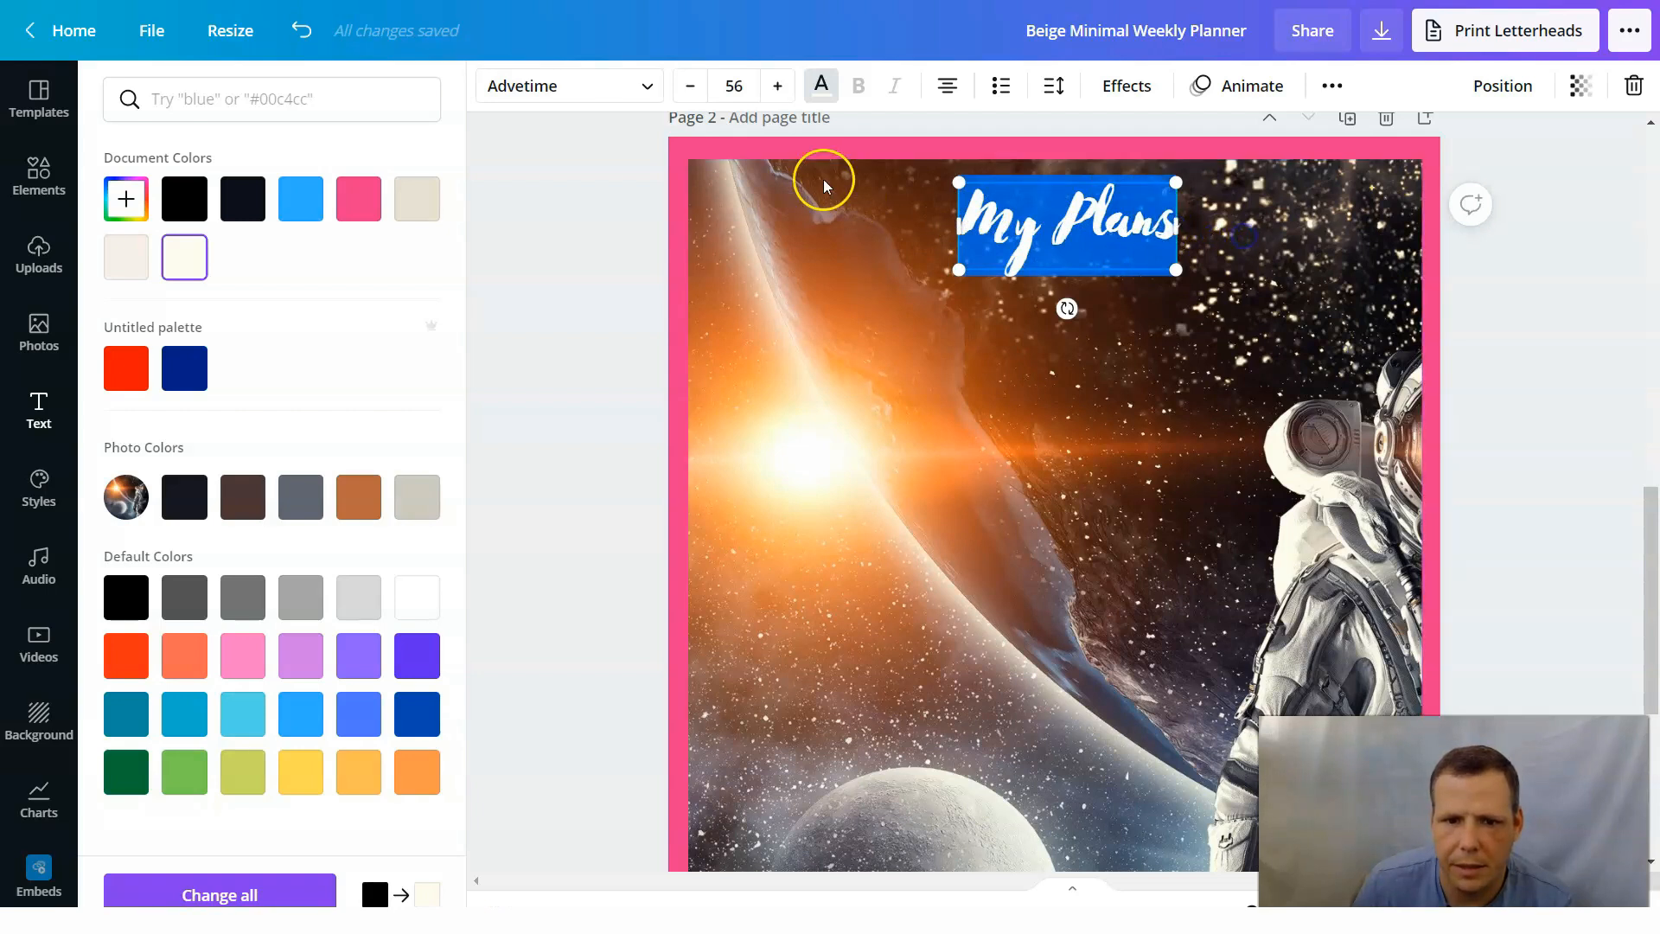
triple_click(790, 89)
click(790, 89)
triple_click(790, 89)
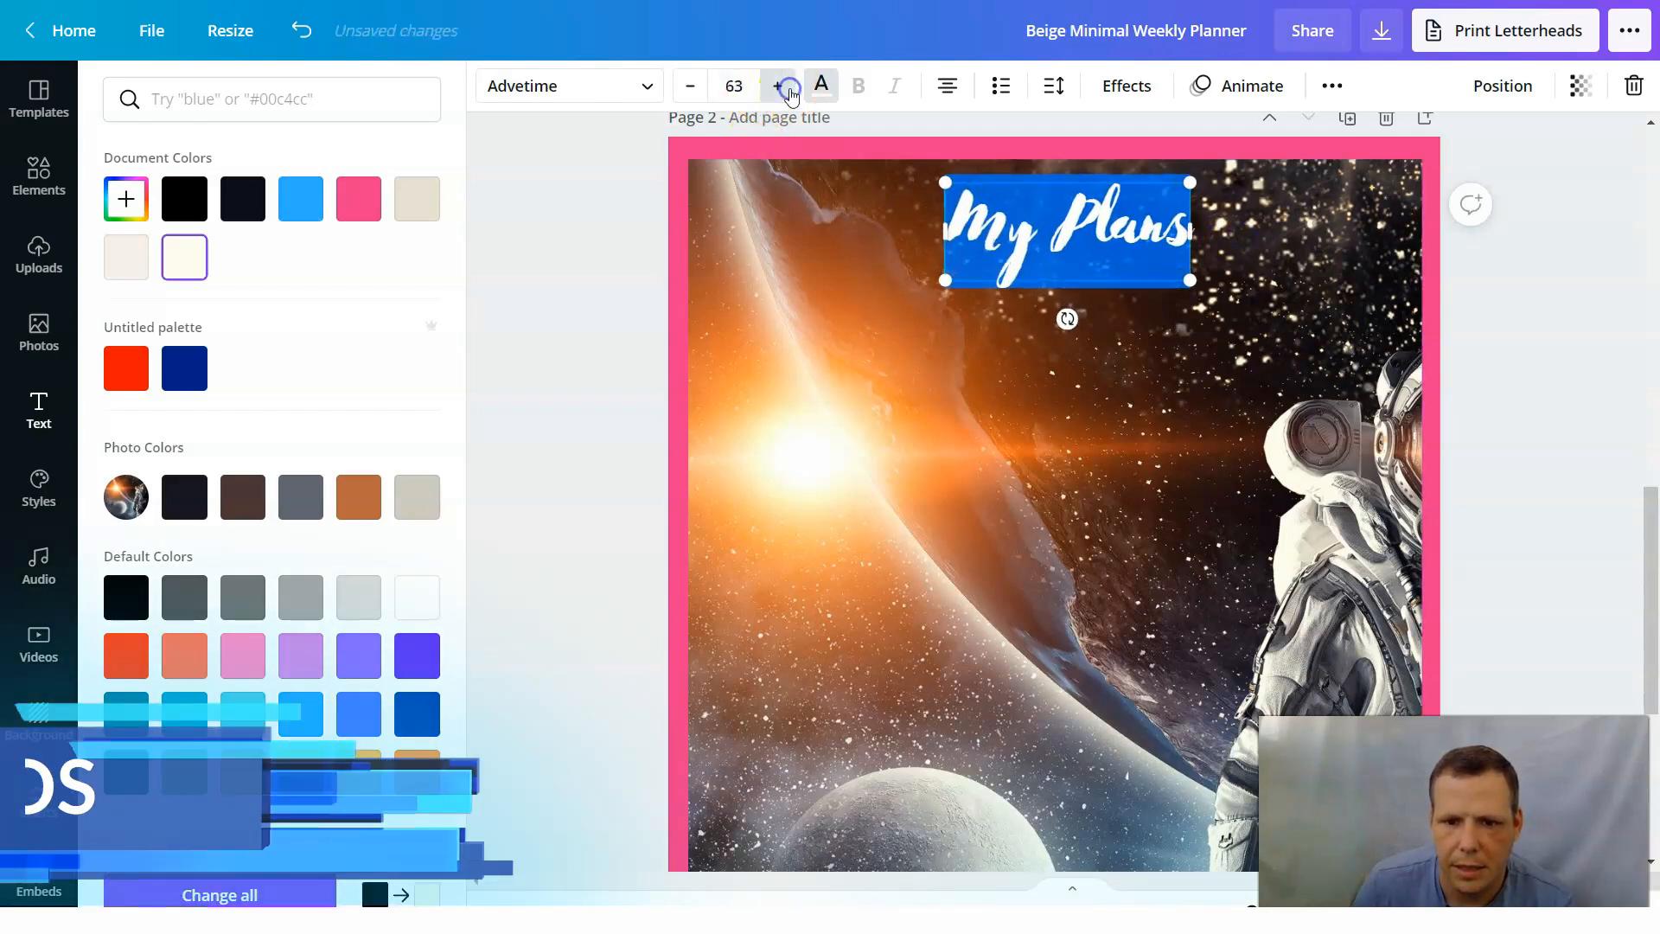
triple_click(790, 89)
triple_click(790, 89)
click(1301, 294)
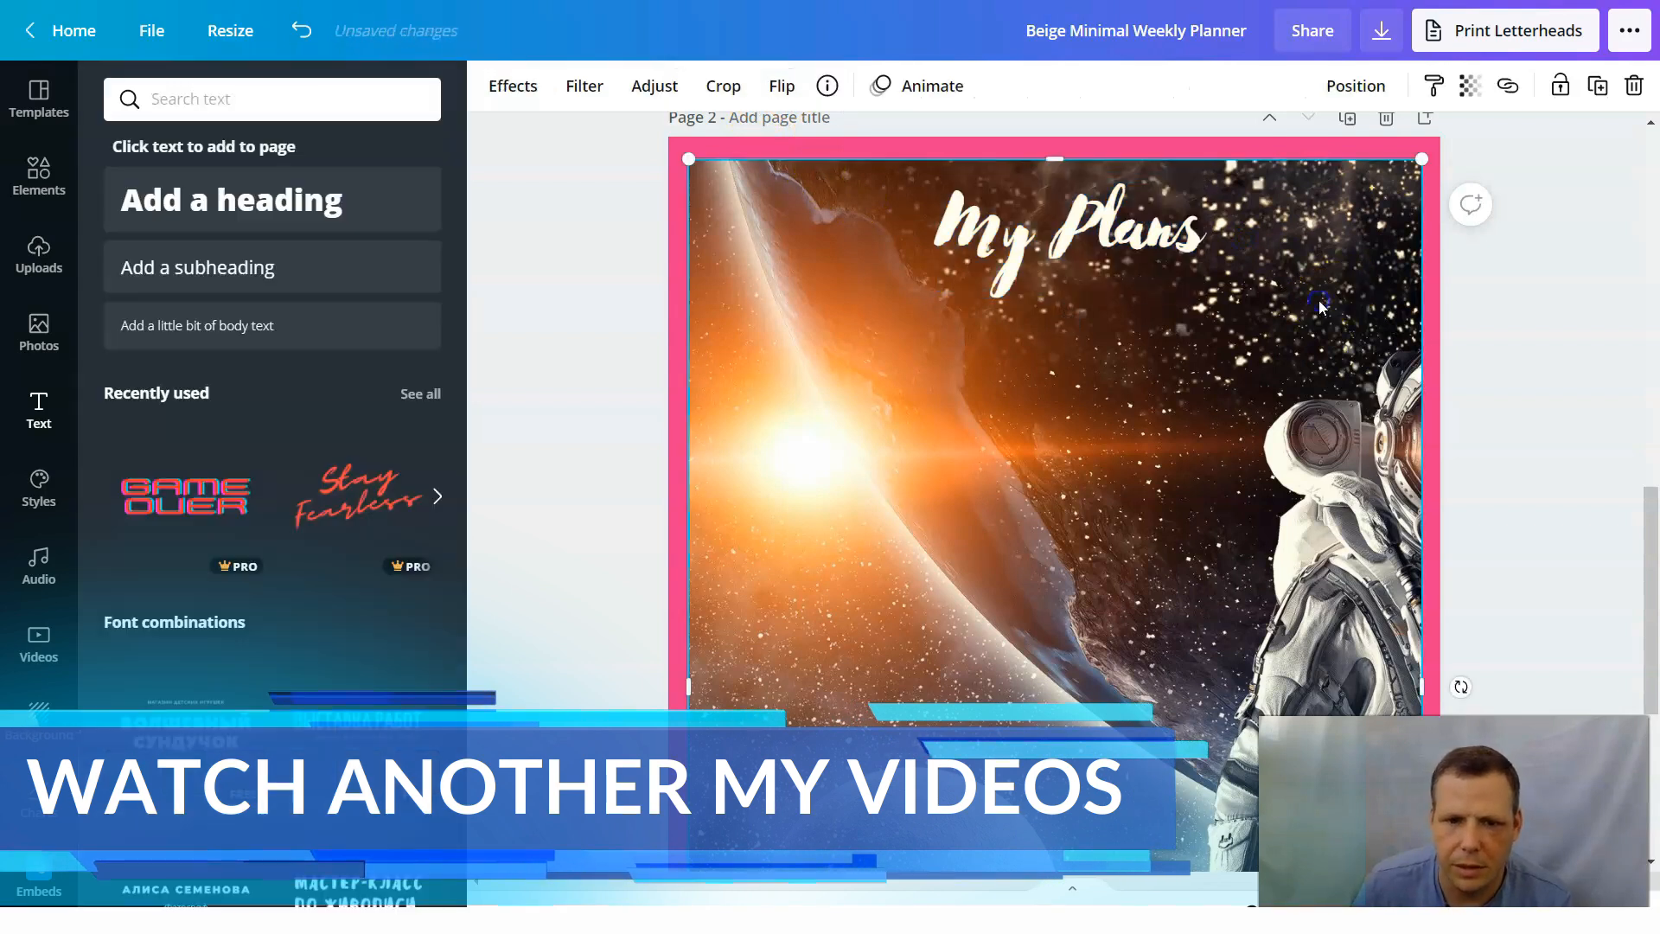
Look over page 2 from top to bottom and return to the "space" photo results.
scroll(1196, 474, down, 2)
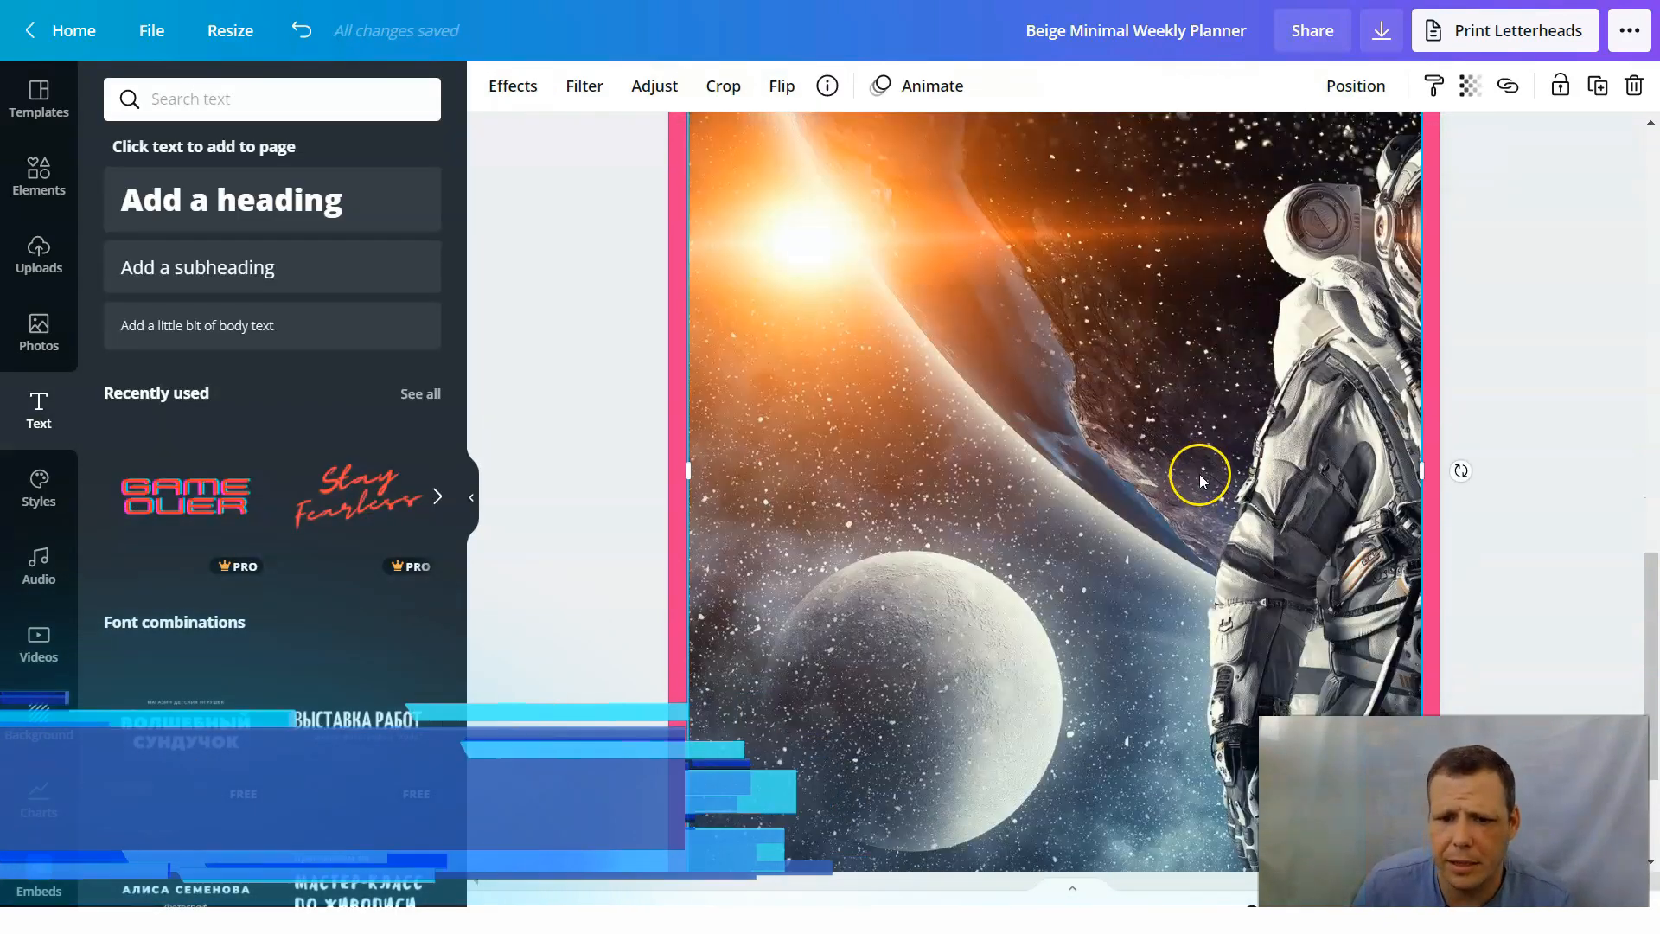
scroll(950, 460, up, 3)
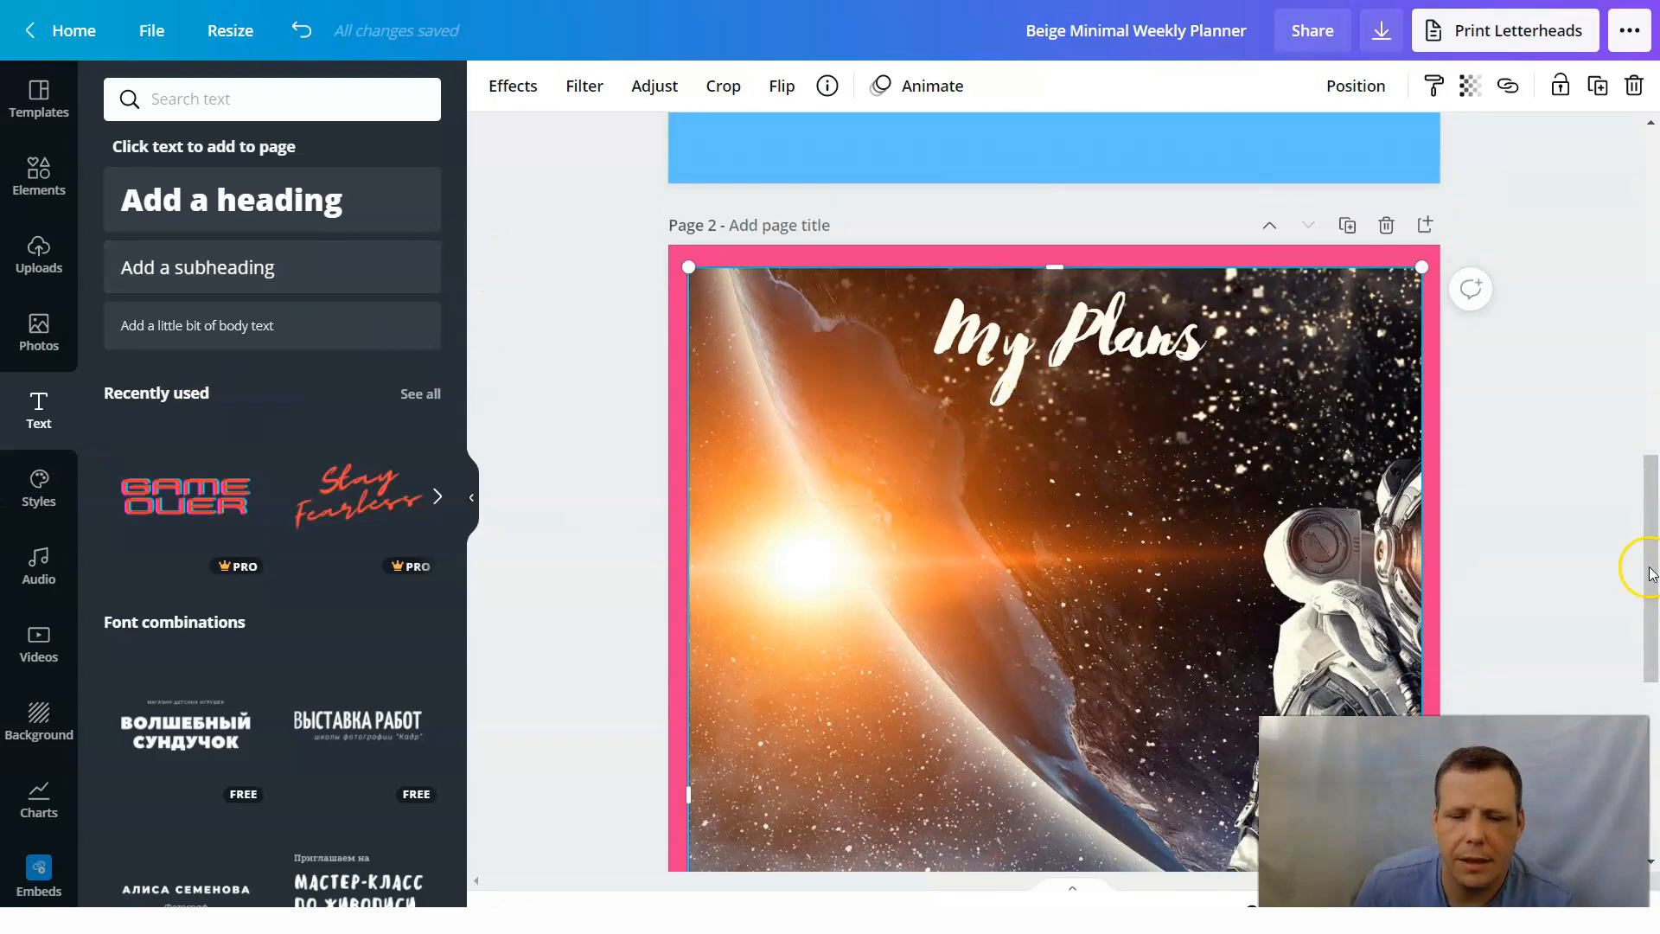
scroll(1203, 360, down, 5)
scroll(1223, 549, up, 2)
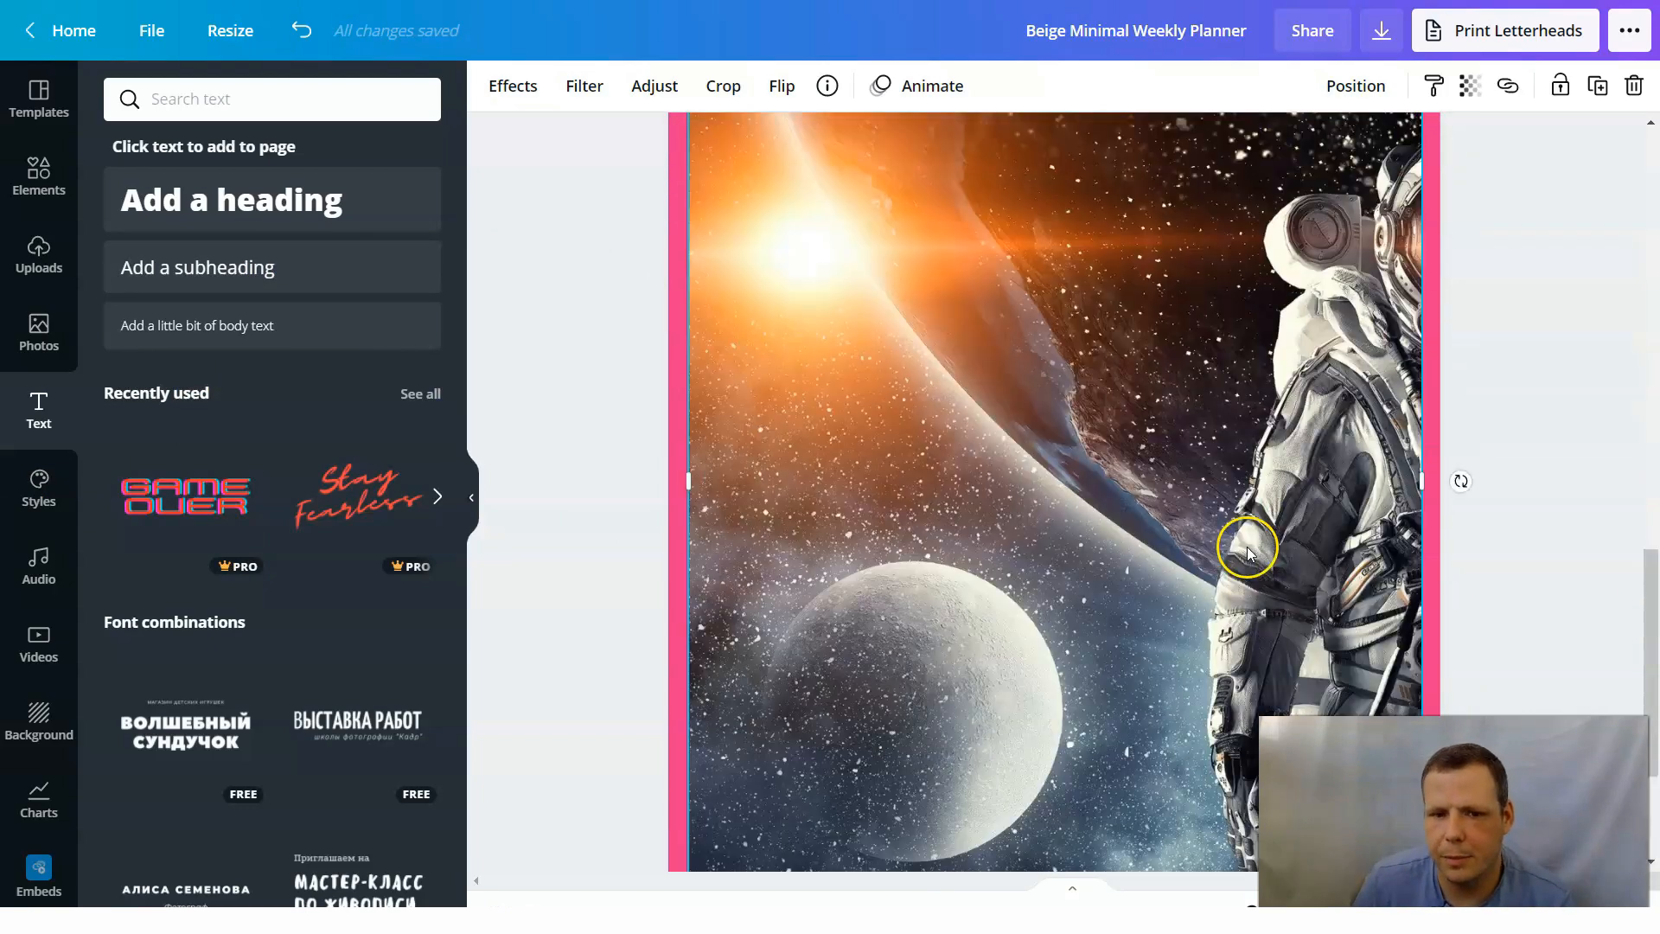
scroll(1254, 549, up, 5)
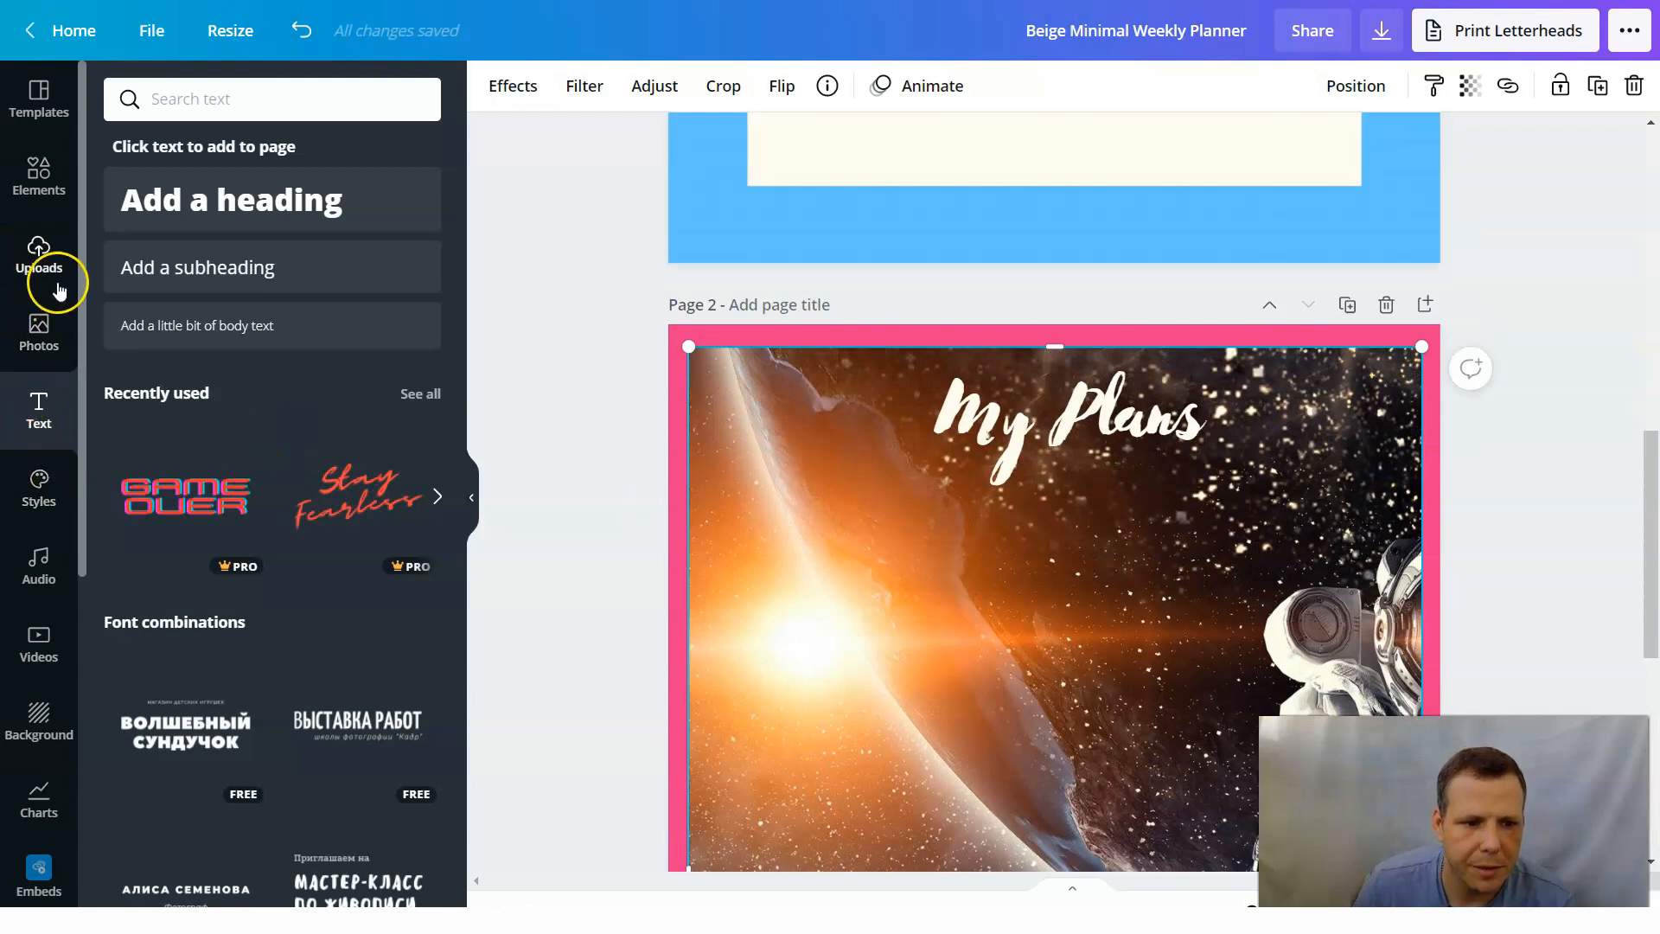
click(47, 181)
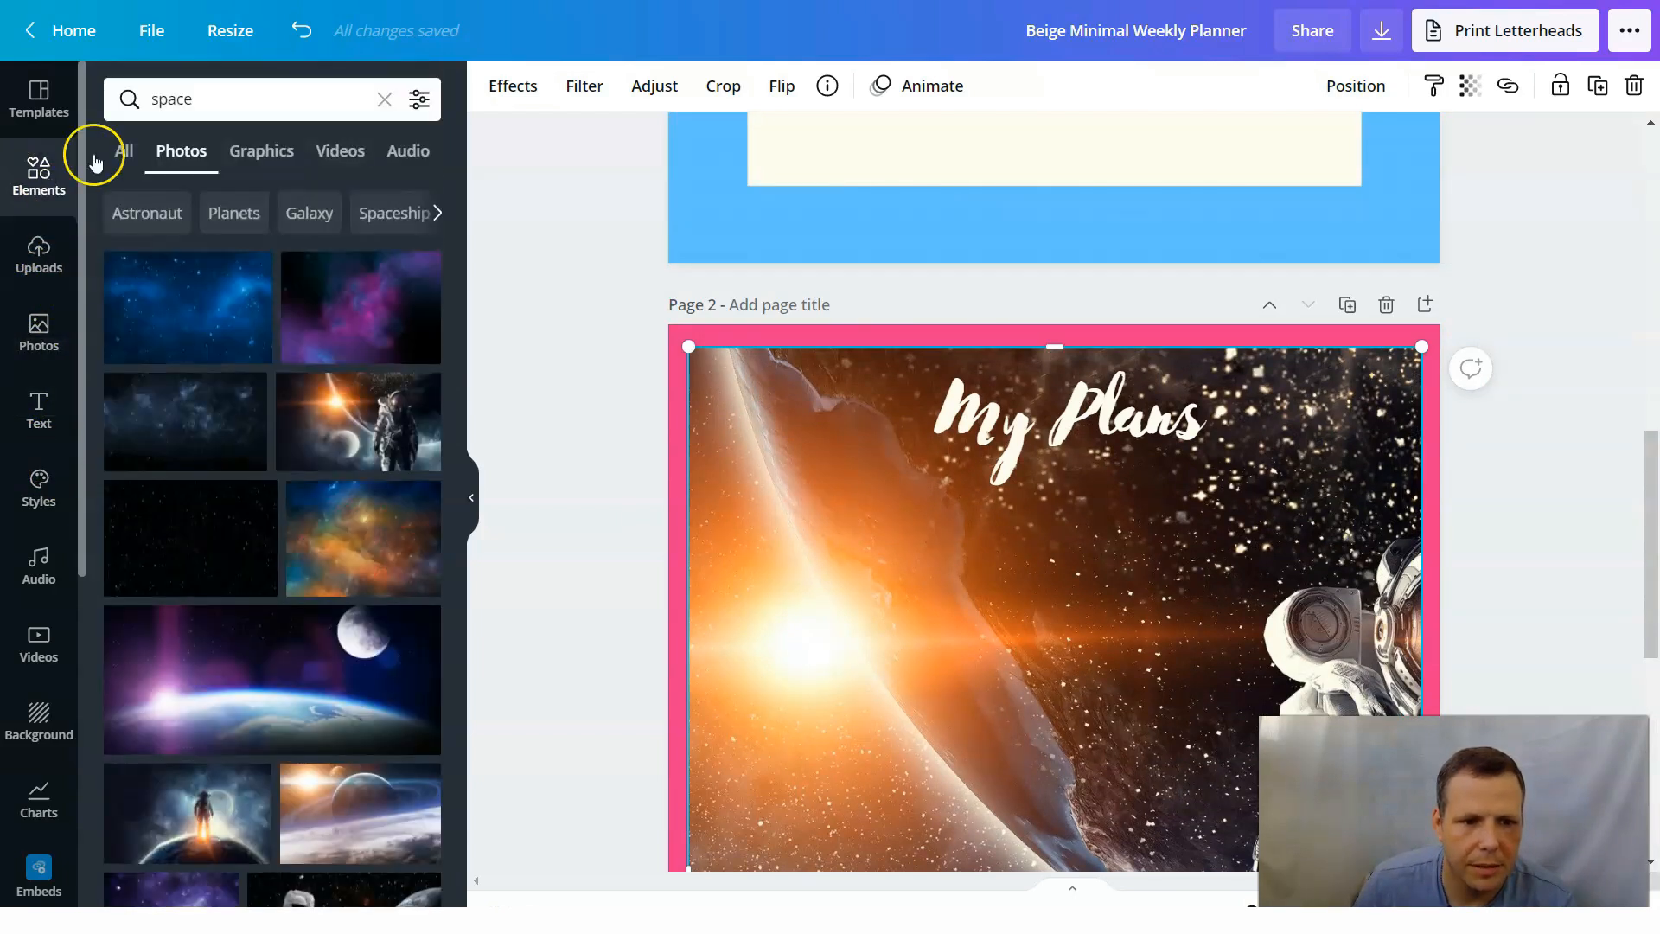
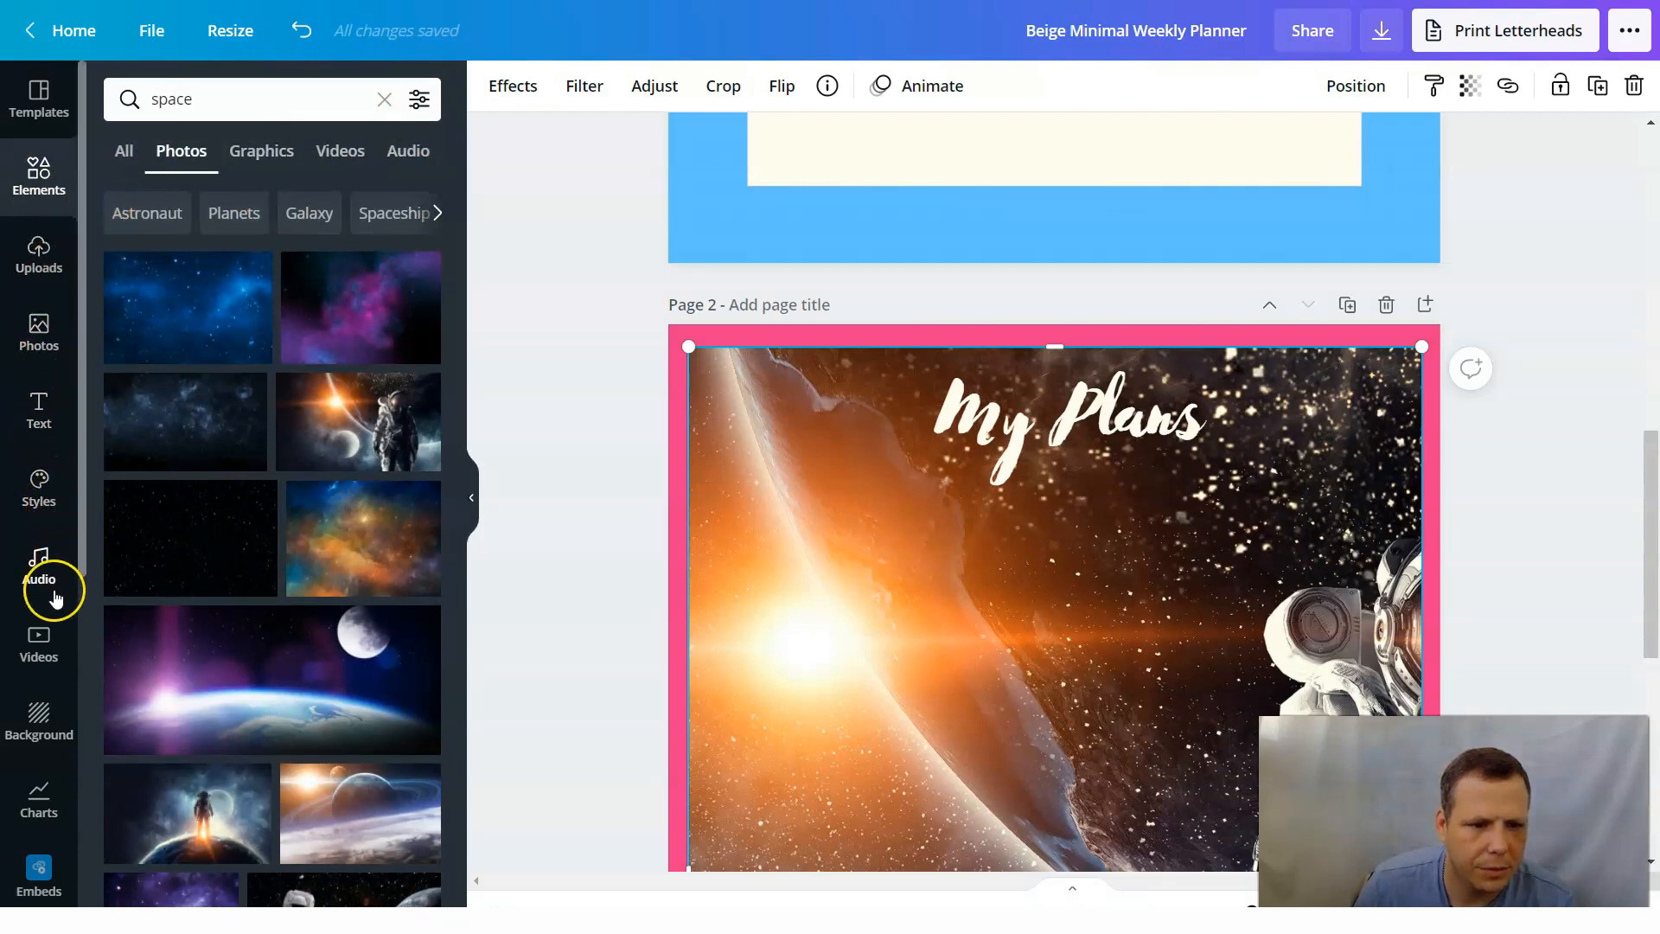
Search the elements library for "shapes" in place of the "space" search.
scroll(49, 774, down, 6)
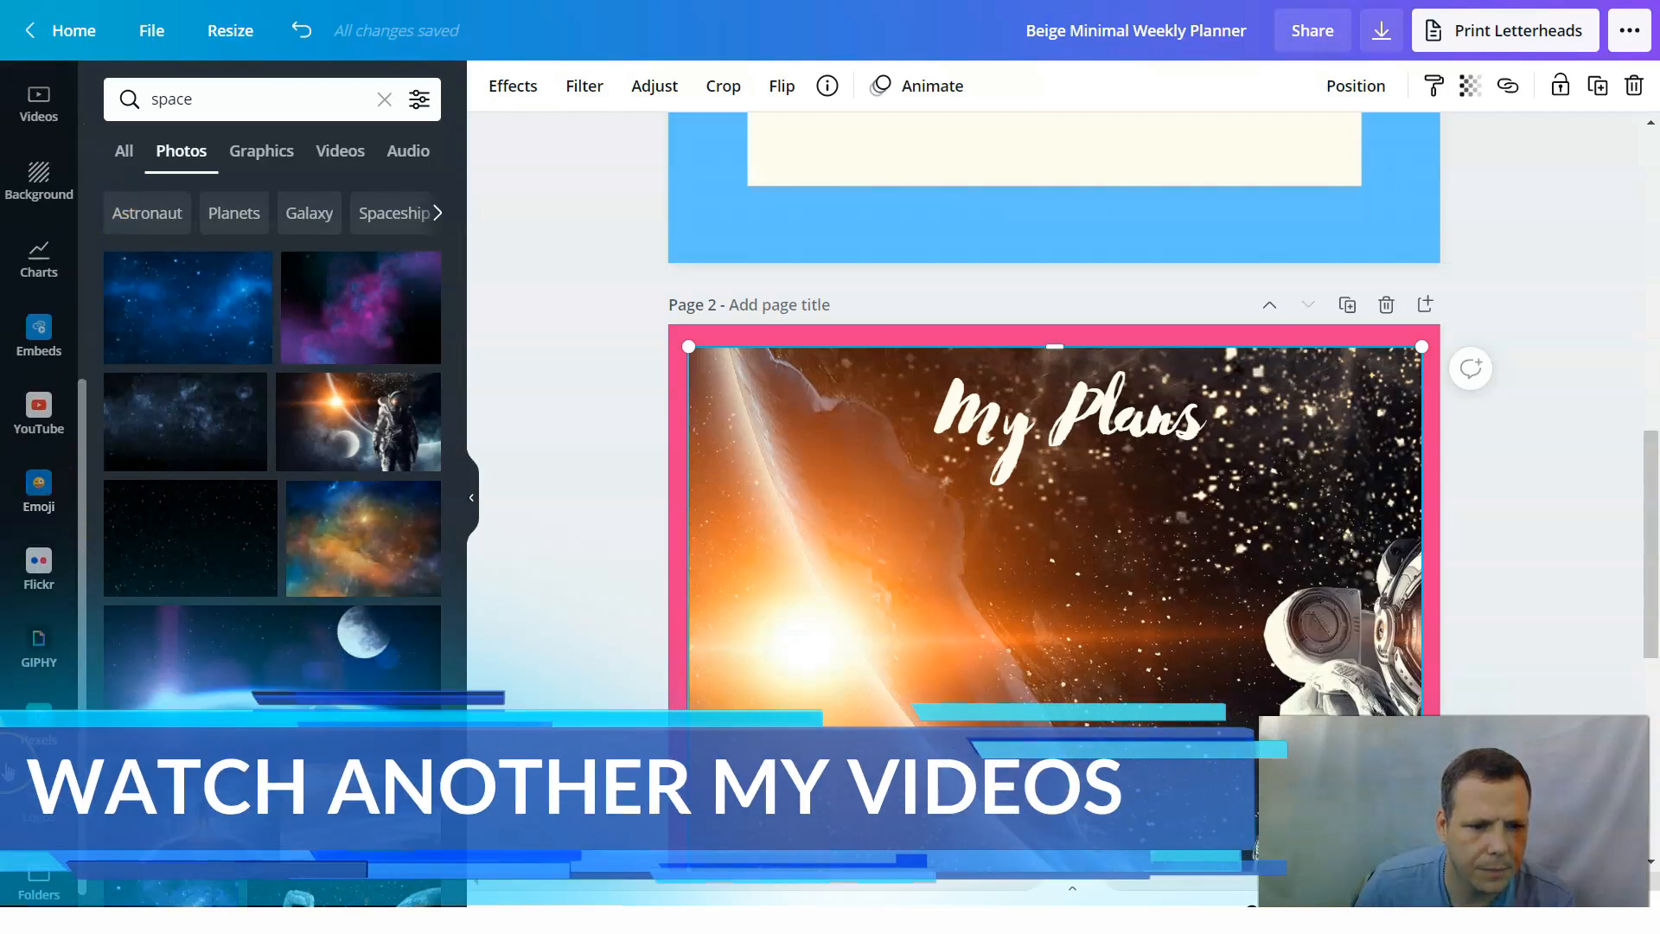
scroll(54, 639, up, 6)
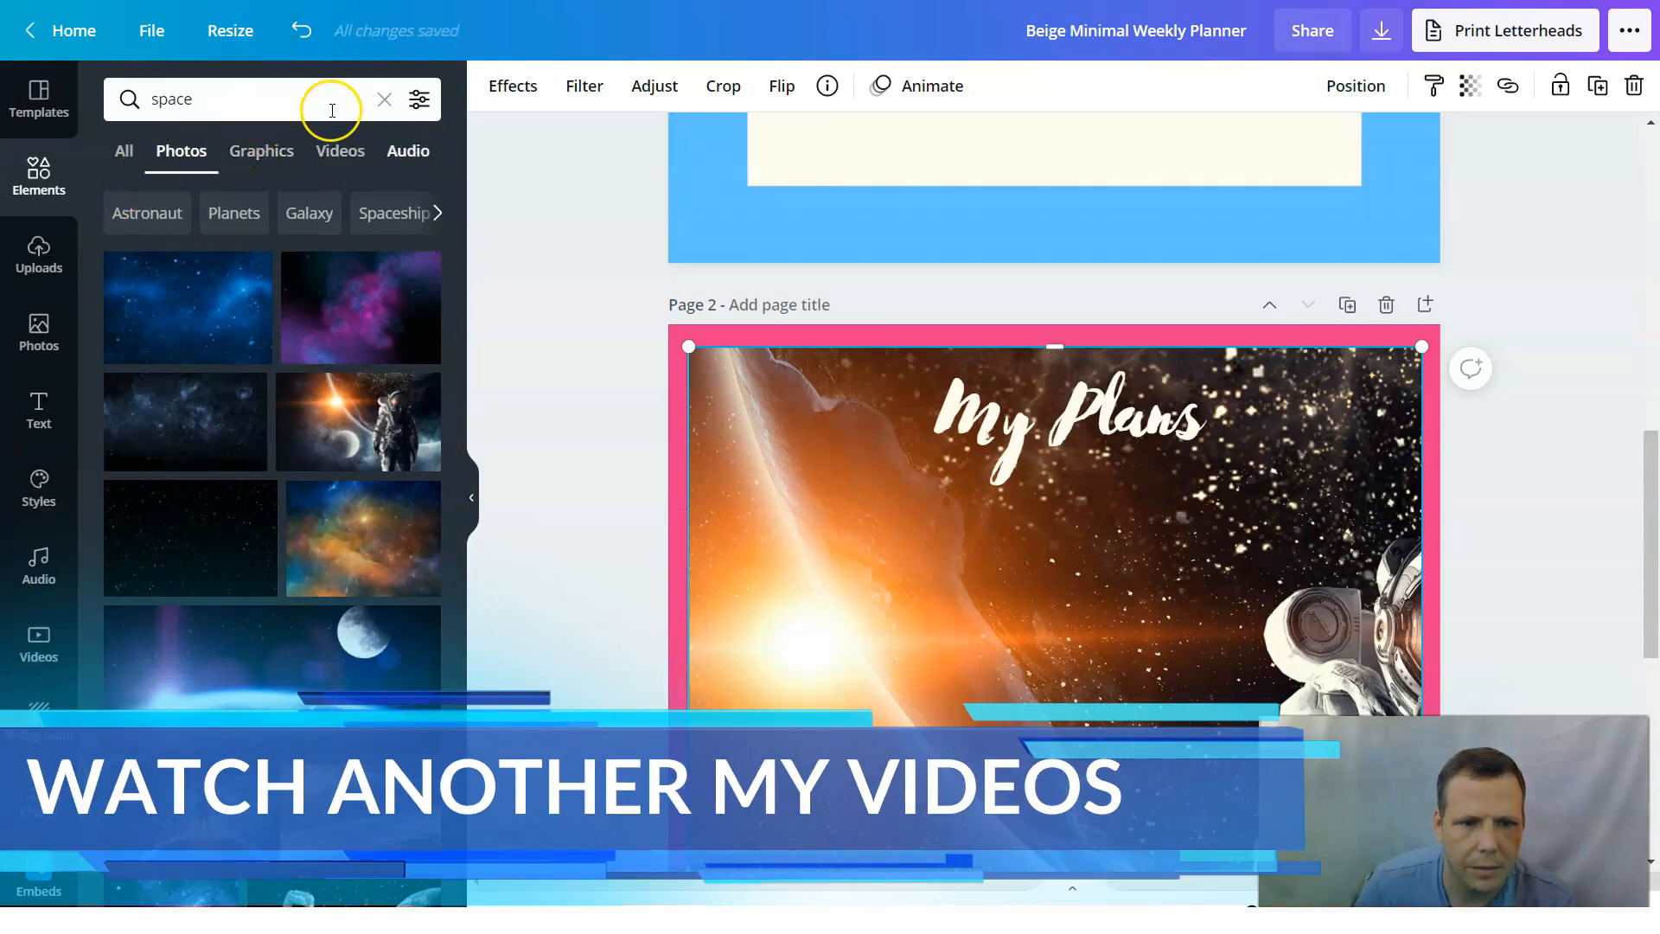
click(332, 110)
key(BackSpace)
key(BackSpace)
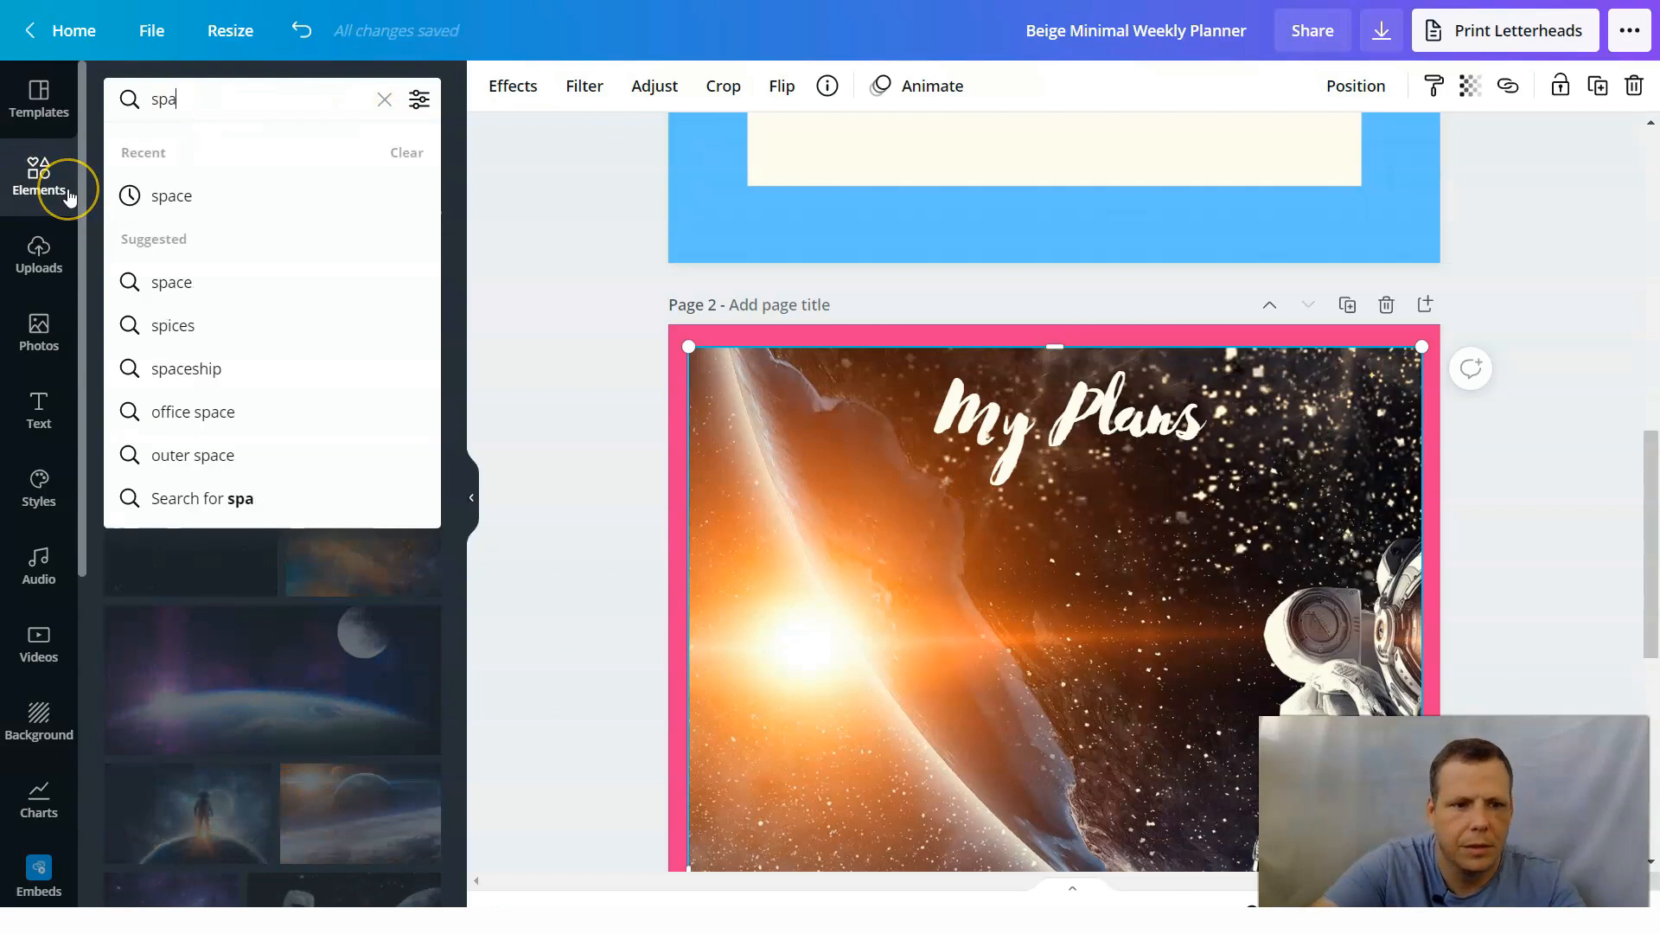
key(BackSpace)
key(BackSpace)
key(BackSpace)
text(shapes)
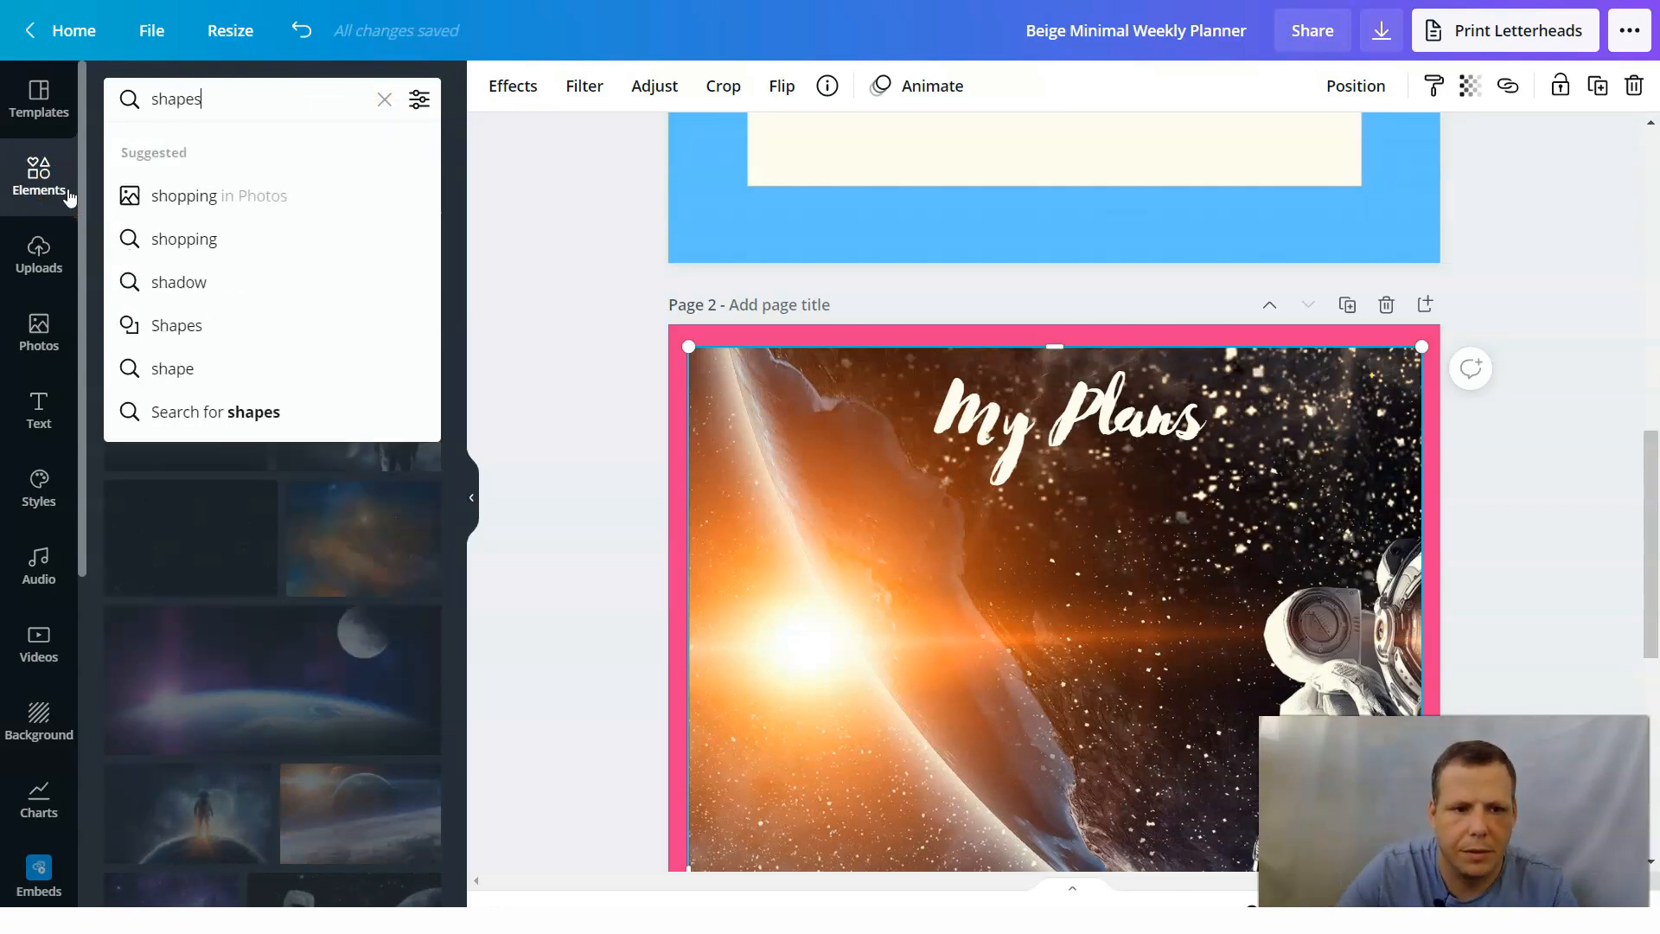
key(Return)
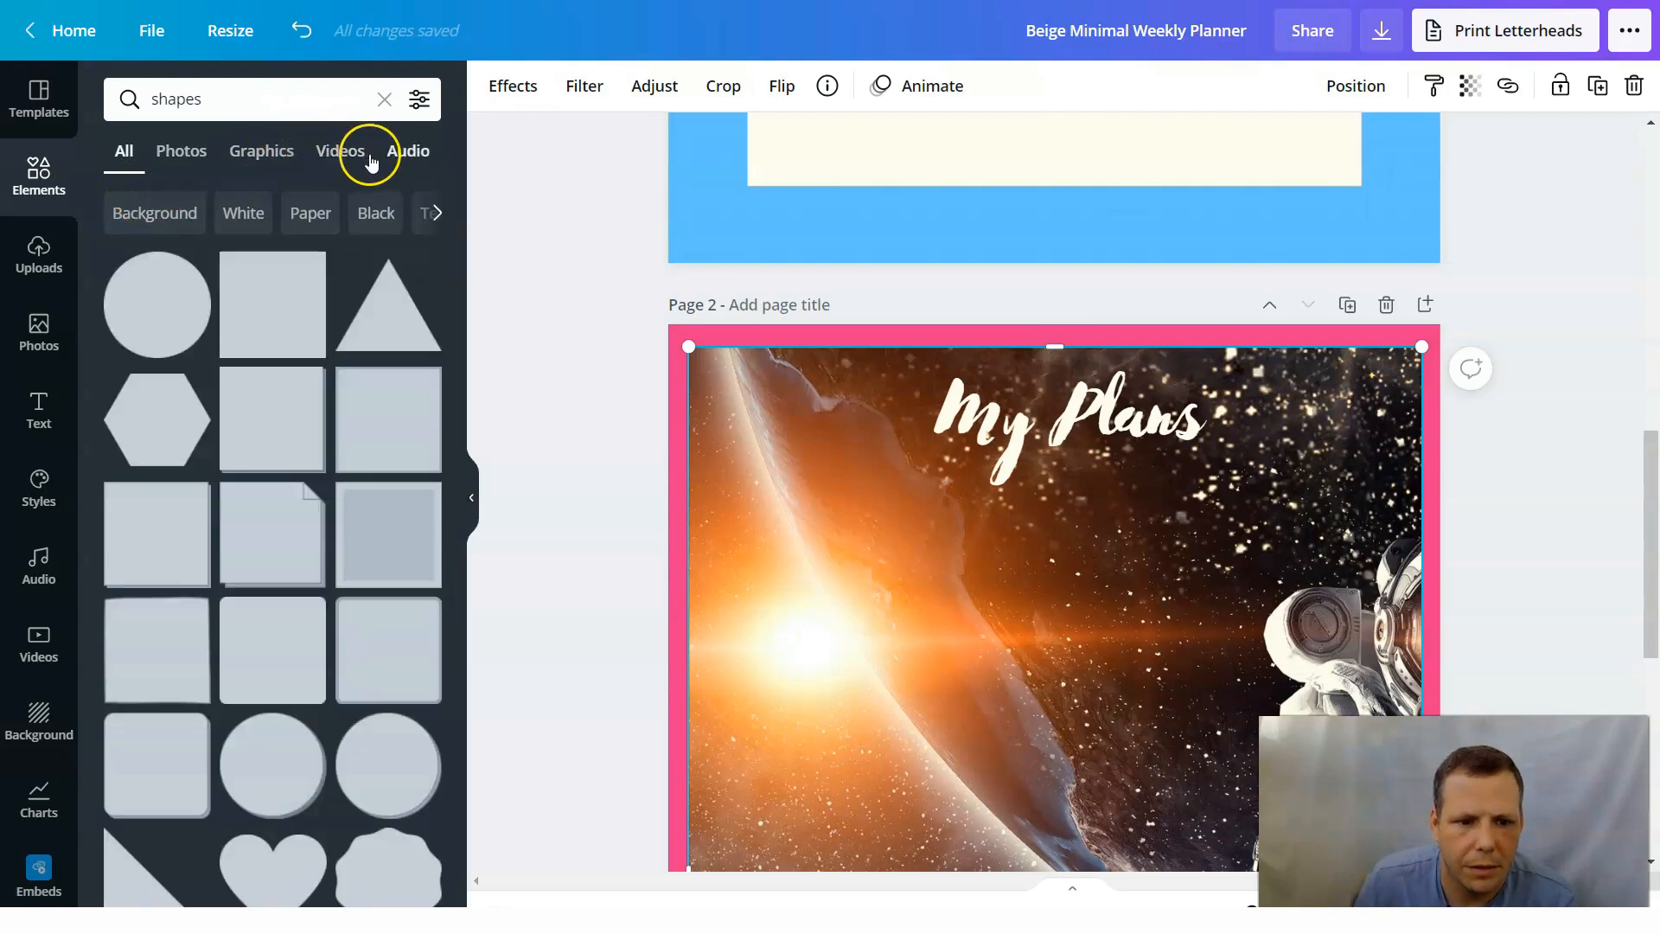
Place the square shape with notched corners on the page 2 photo and color it with the document's cream.
scroll(405, 471, down, 7)
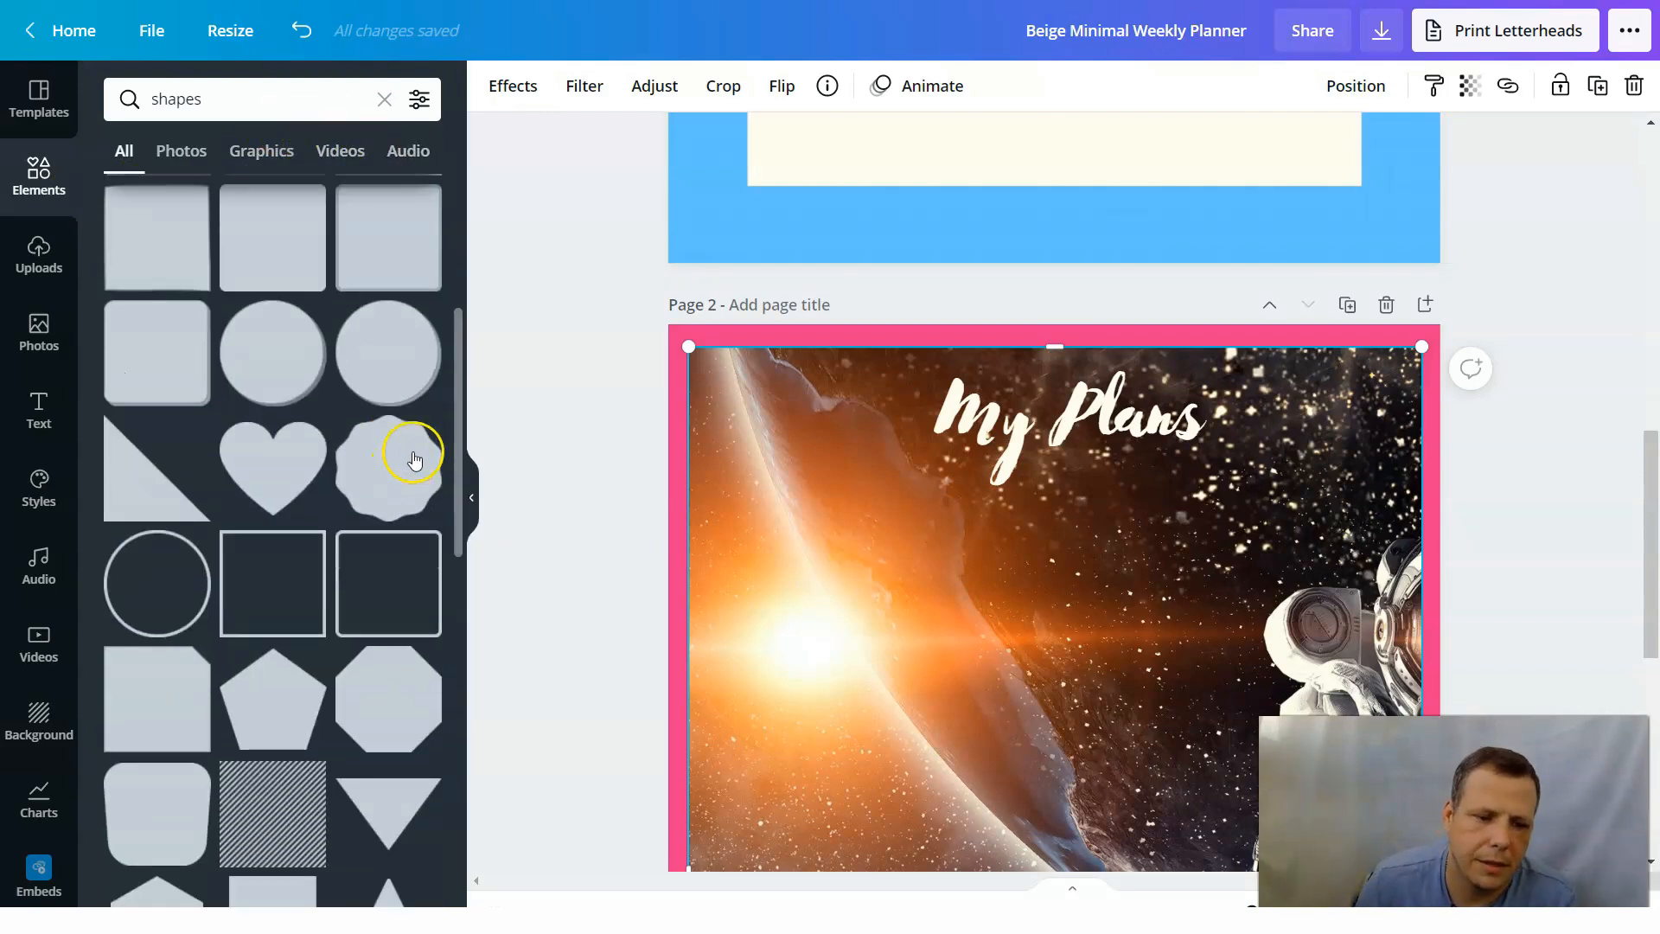
scroll(410, 471, down, 9)
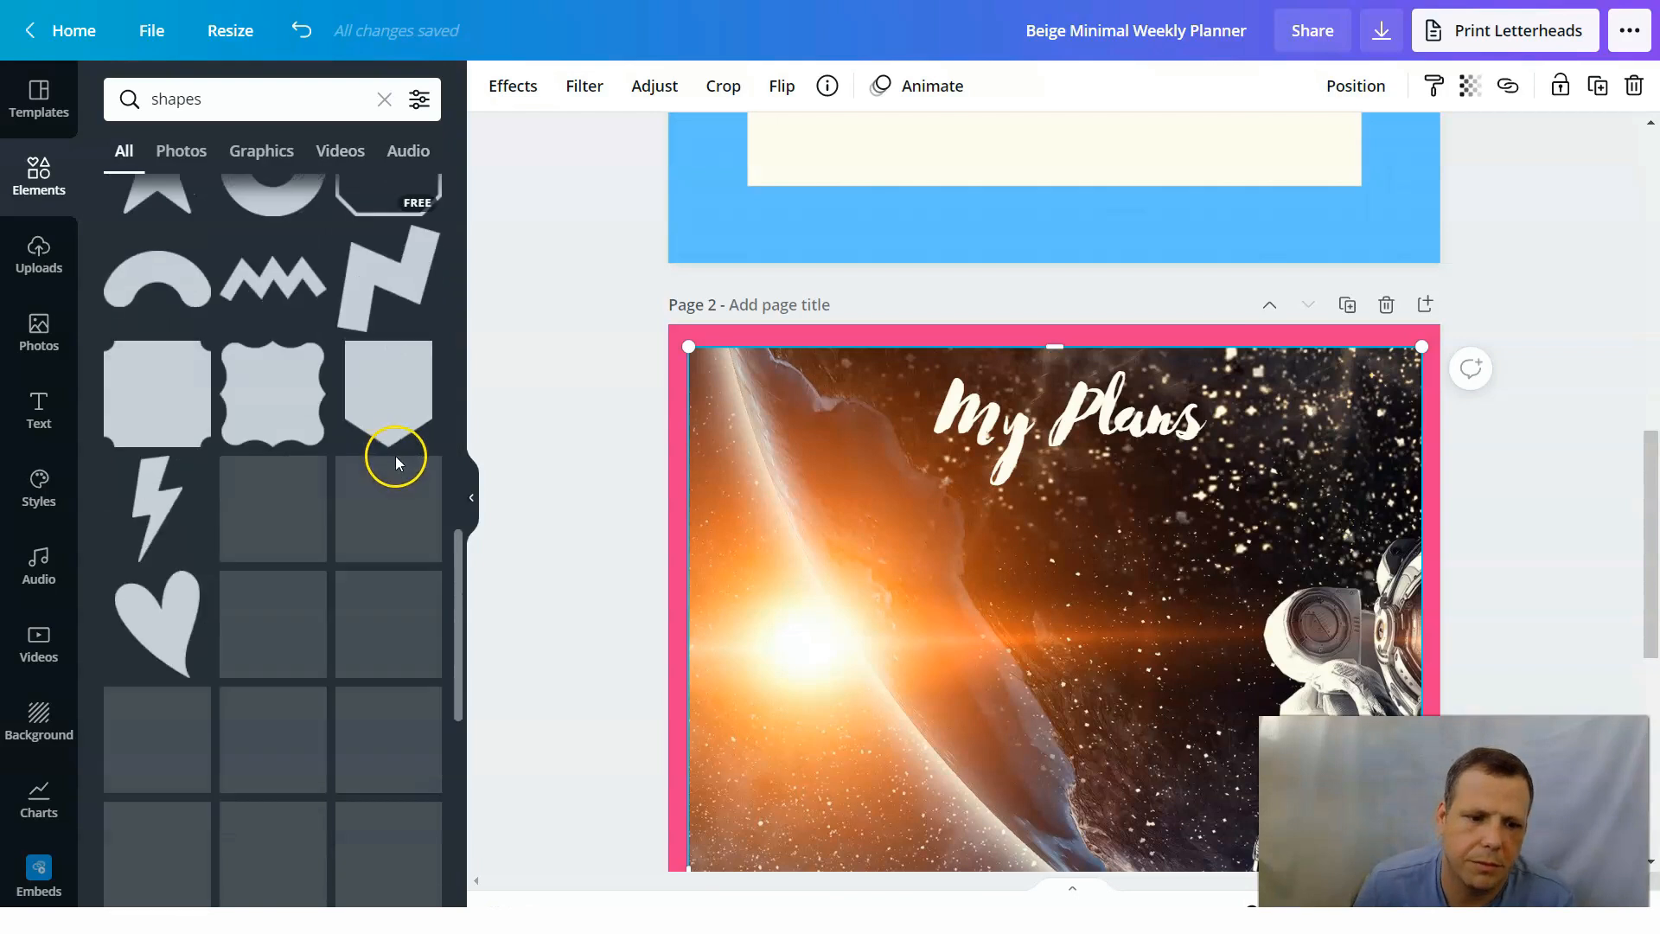
drag(159, 313, 886, 557)
scroll(848, 460, down, 4)
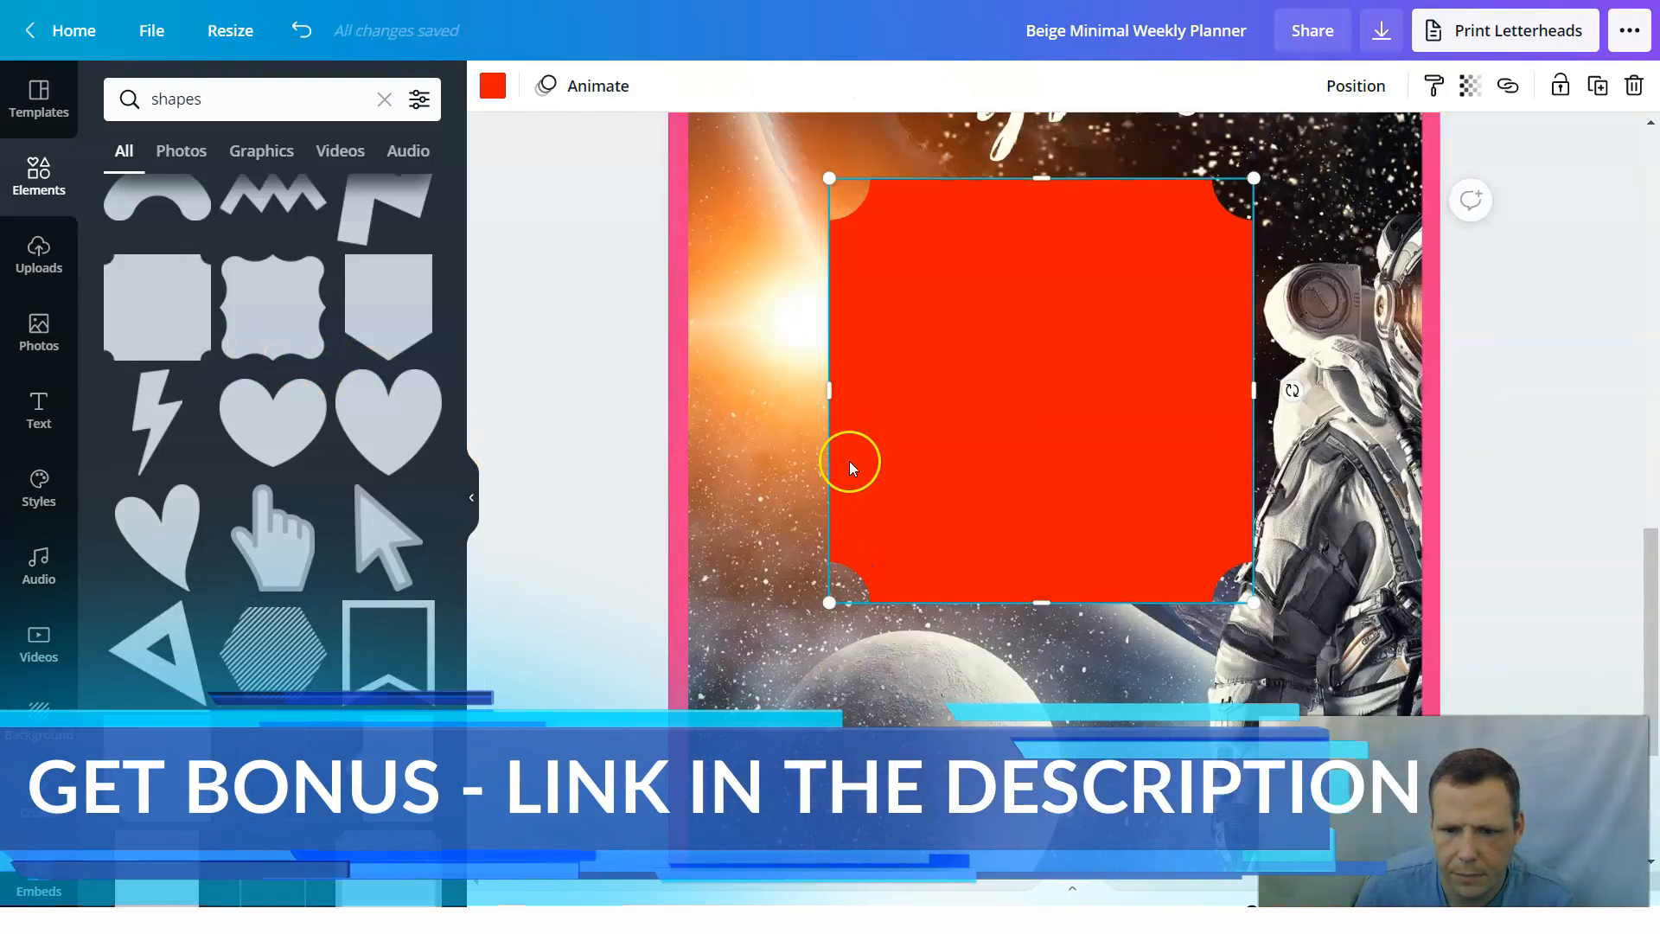
click(494, 85)
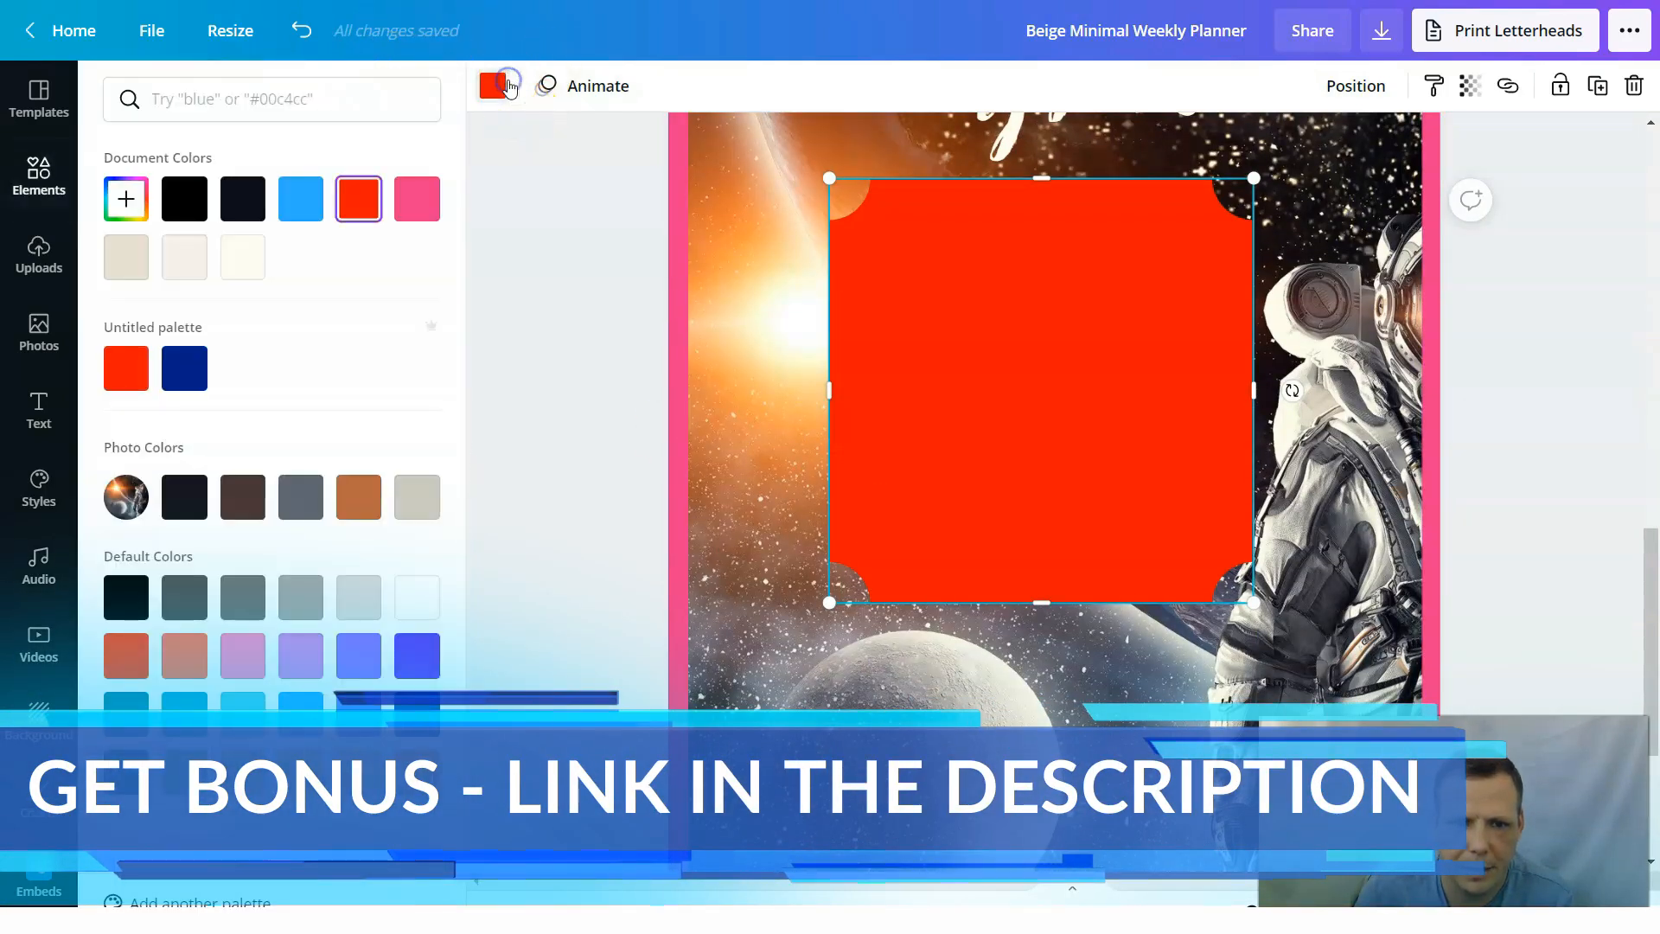
click(243, 256)
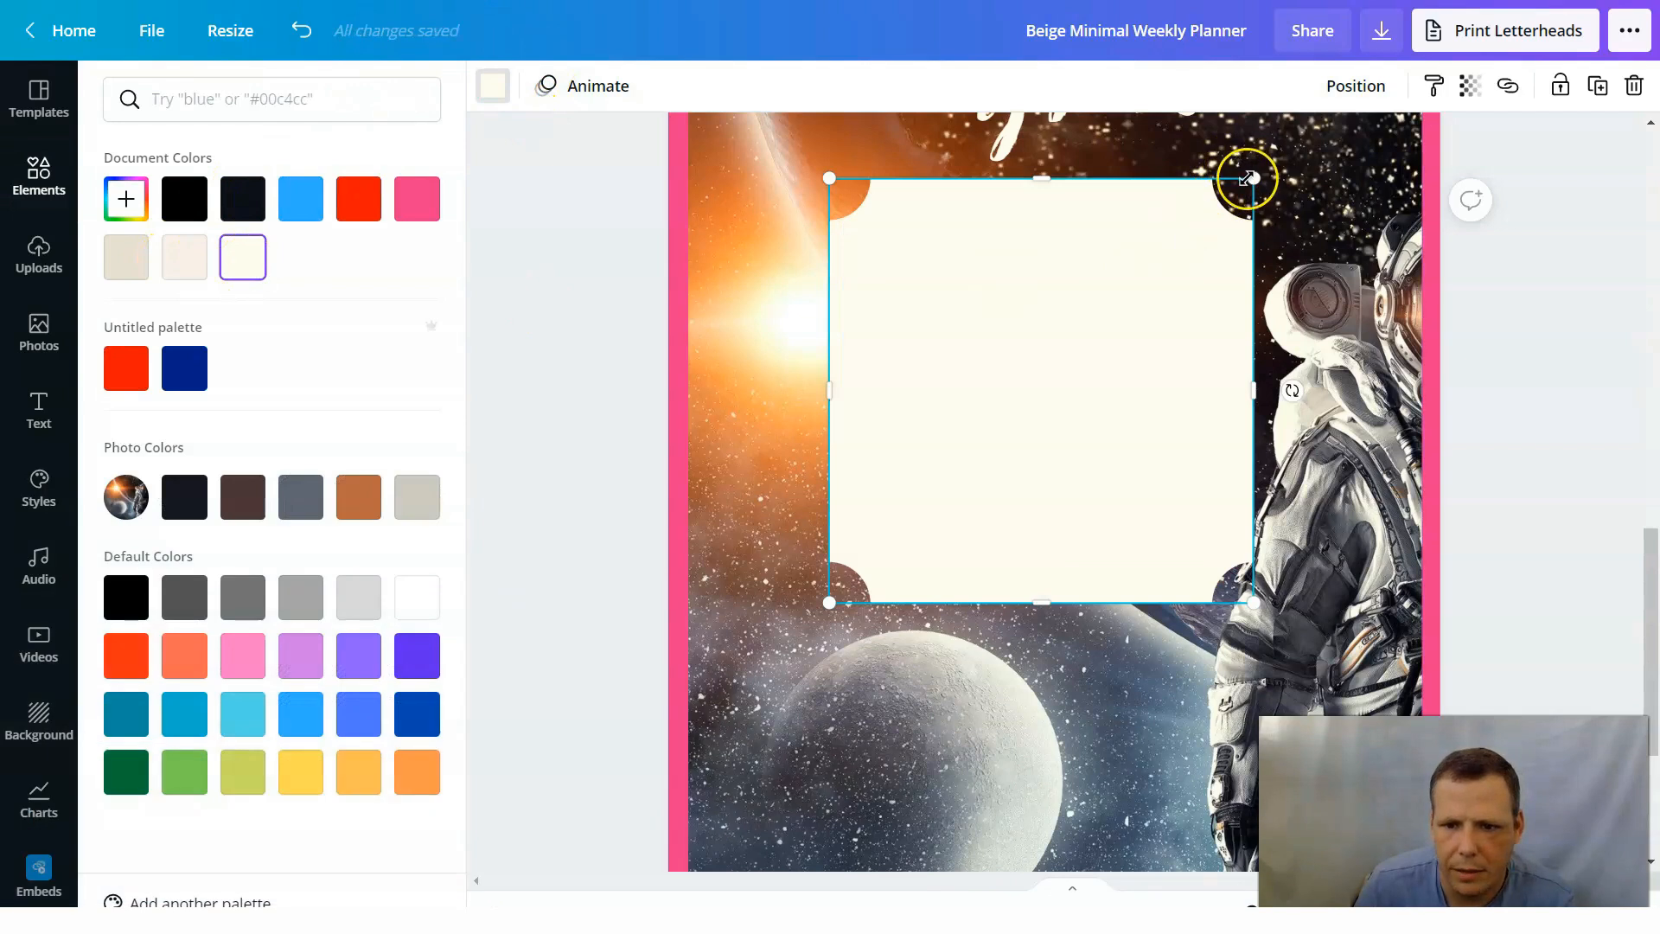
Shrink the cream notched square to a small card and move it below the heading at the photo's upper-left.
drag(1173, 292, 1108, 344)
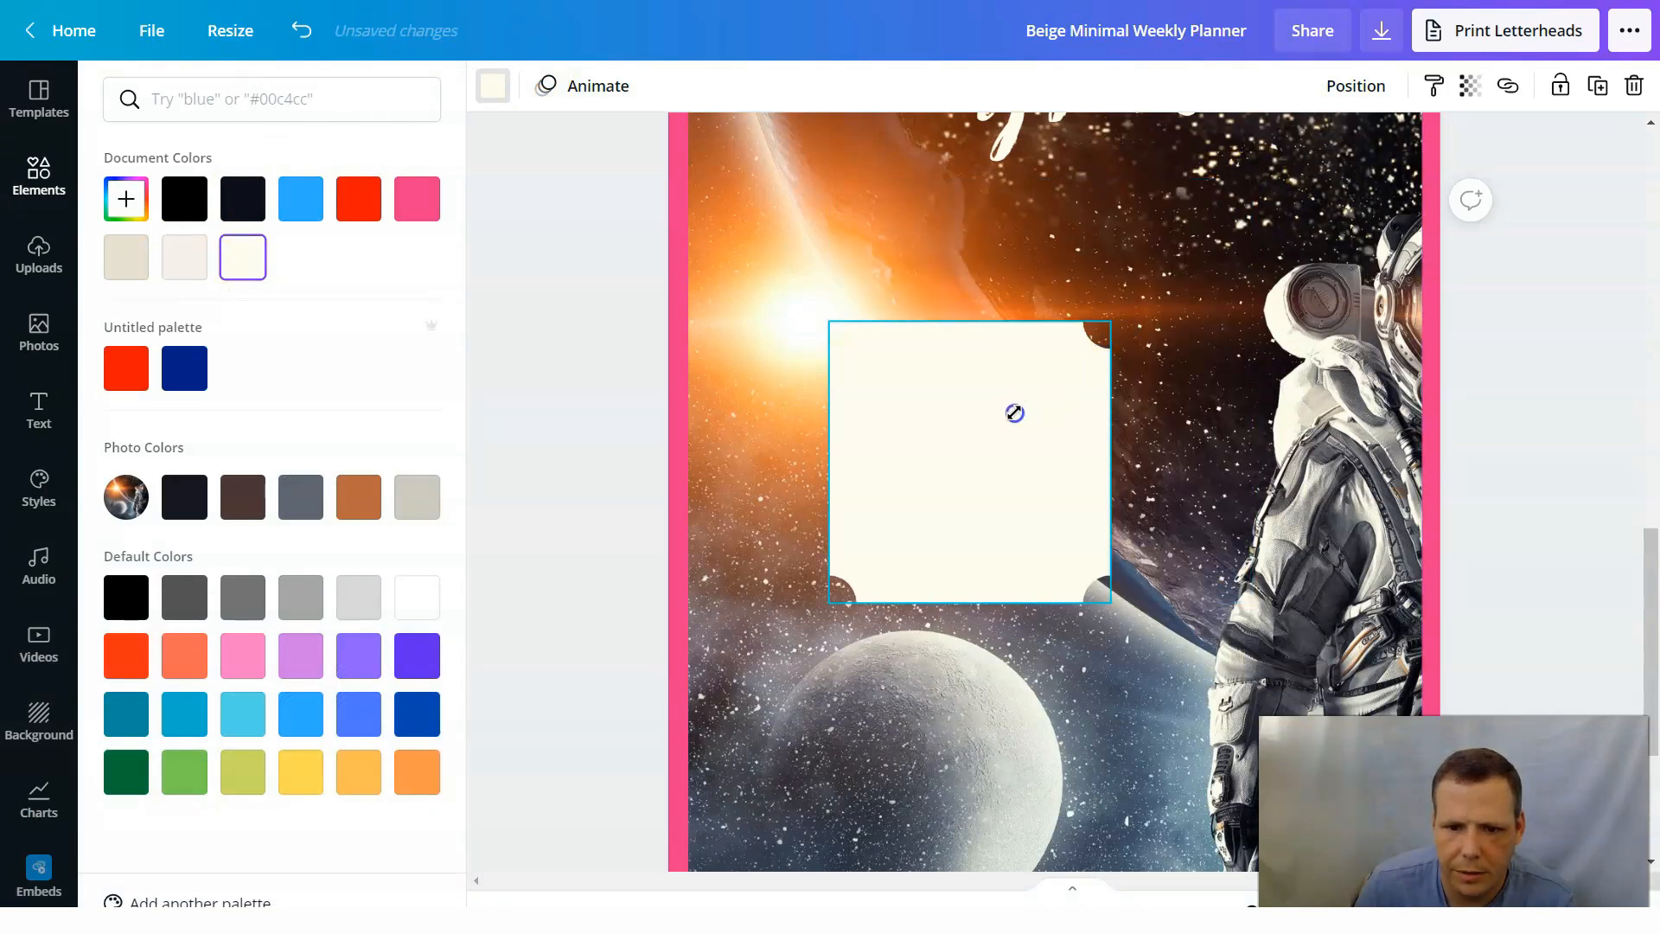
drag(988, 442, 981, 449)
drag(908, 519, 819, 232)
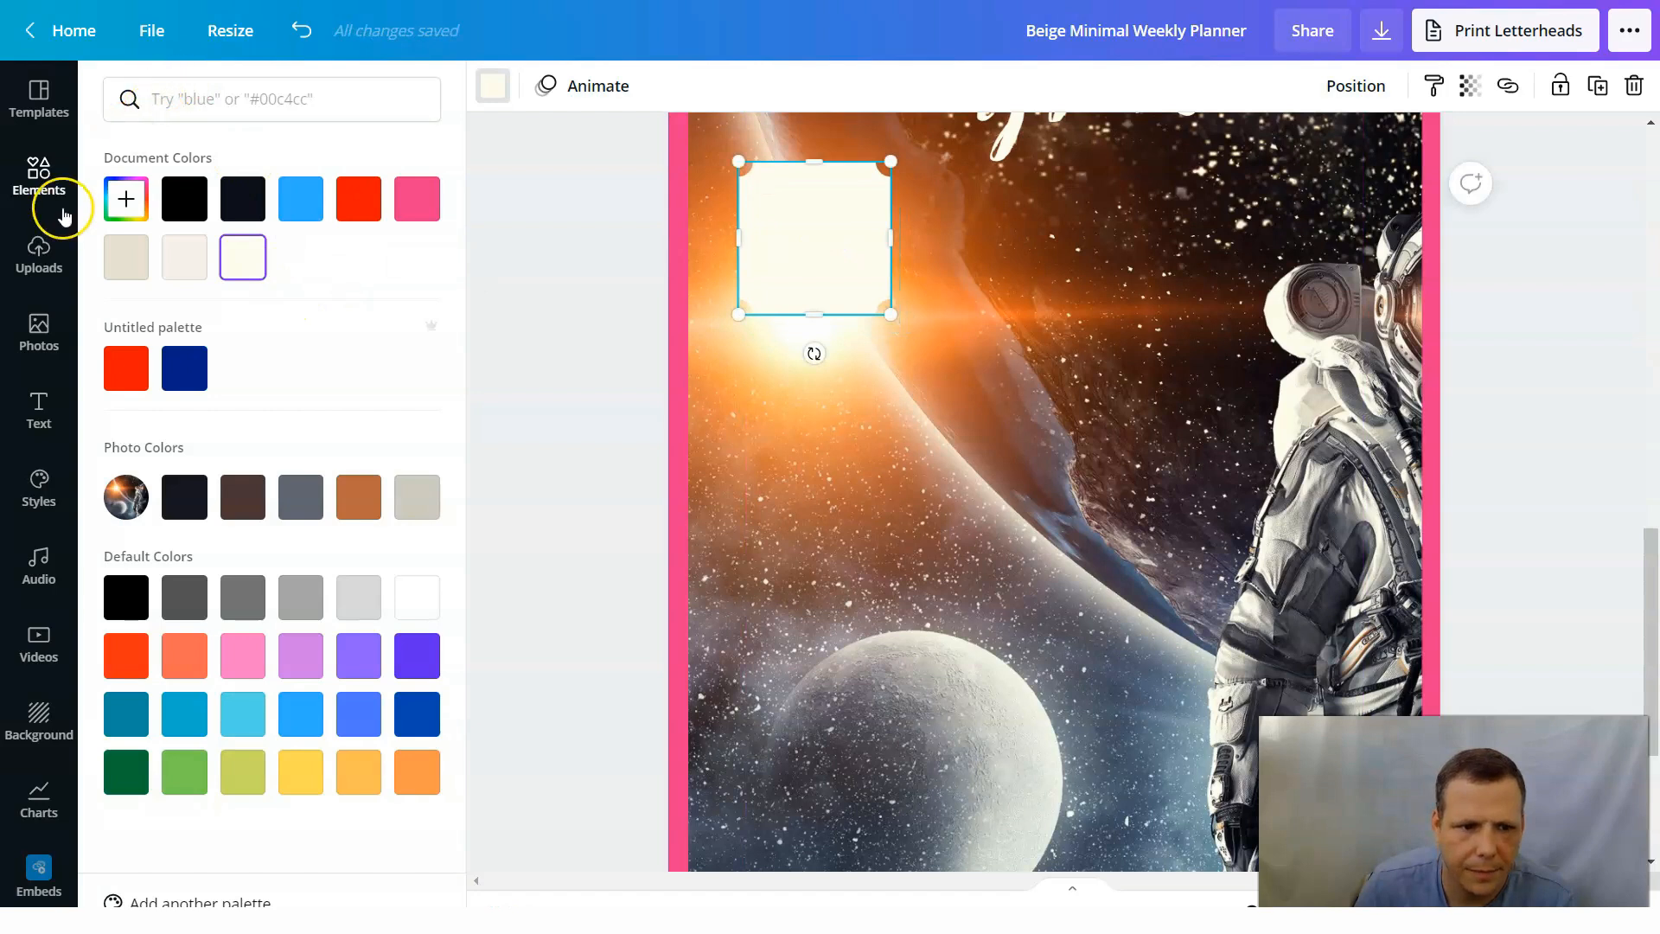
Add a second notched-corner square, shrink it to card size and place it to the right of the cream card.
click(38, 173)
scroll(328, 423, up, 5)
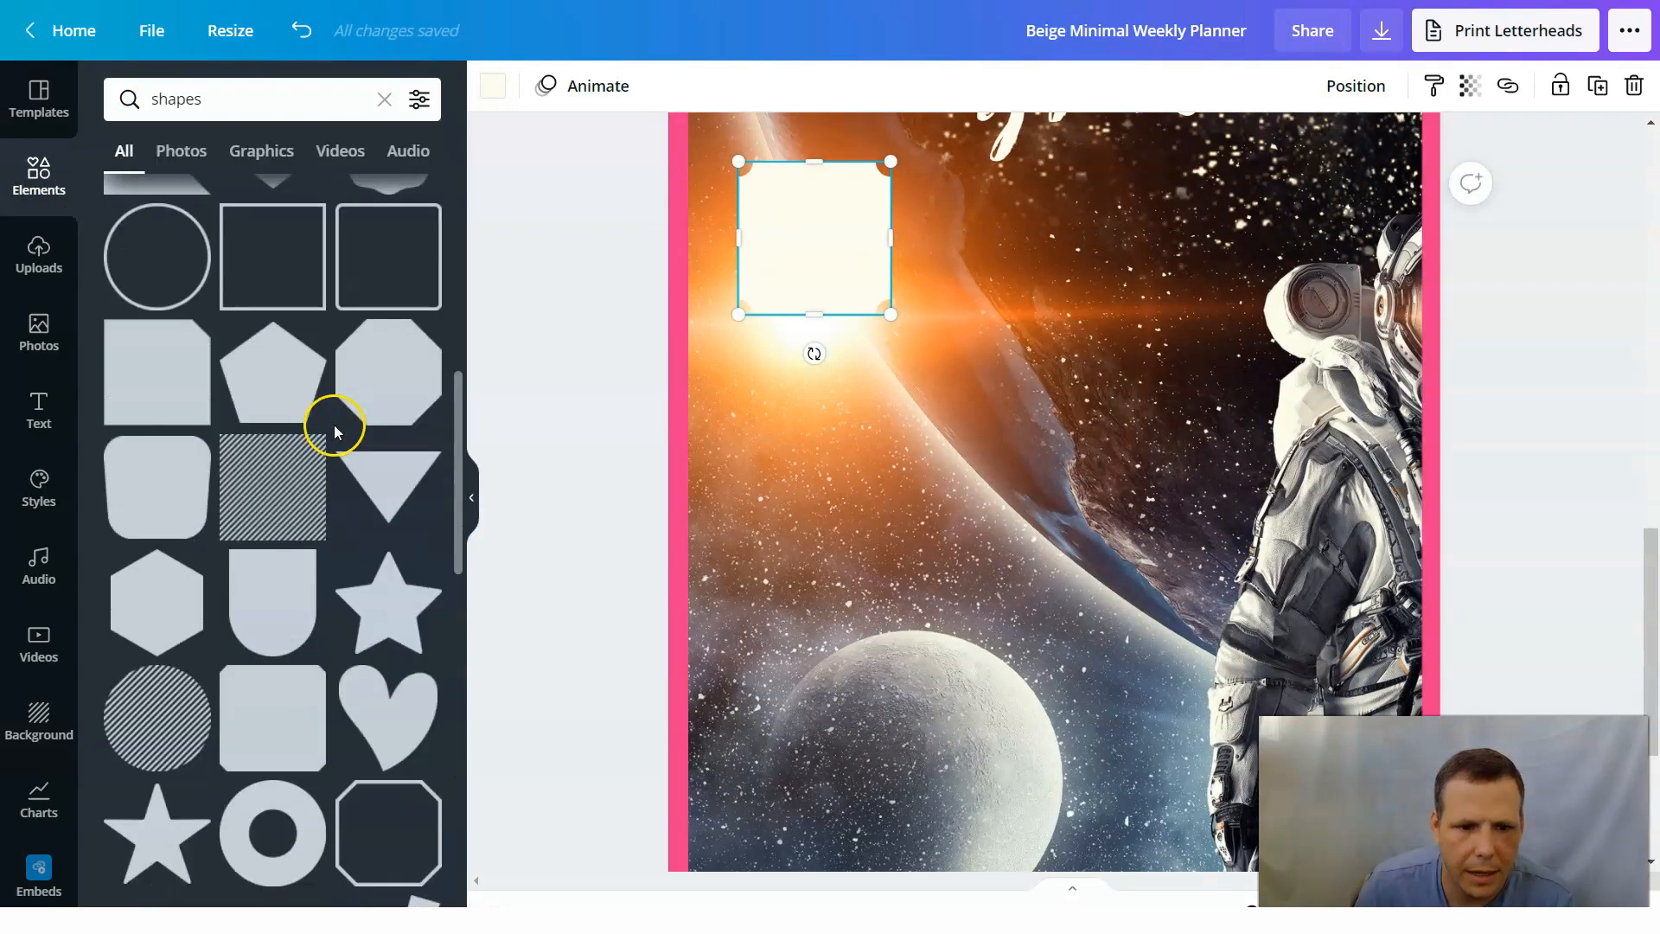
scroll(271, 385, down, 5)
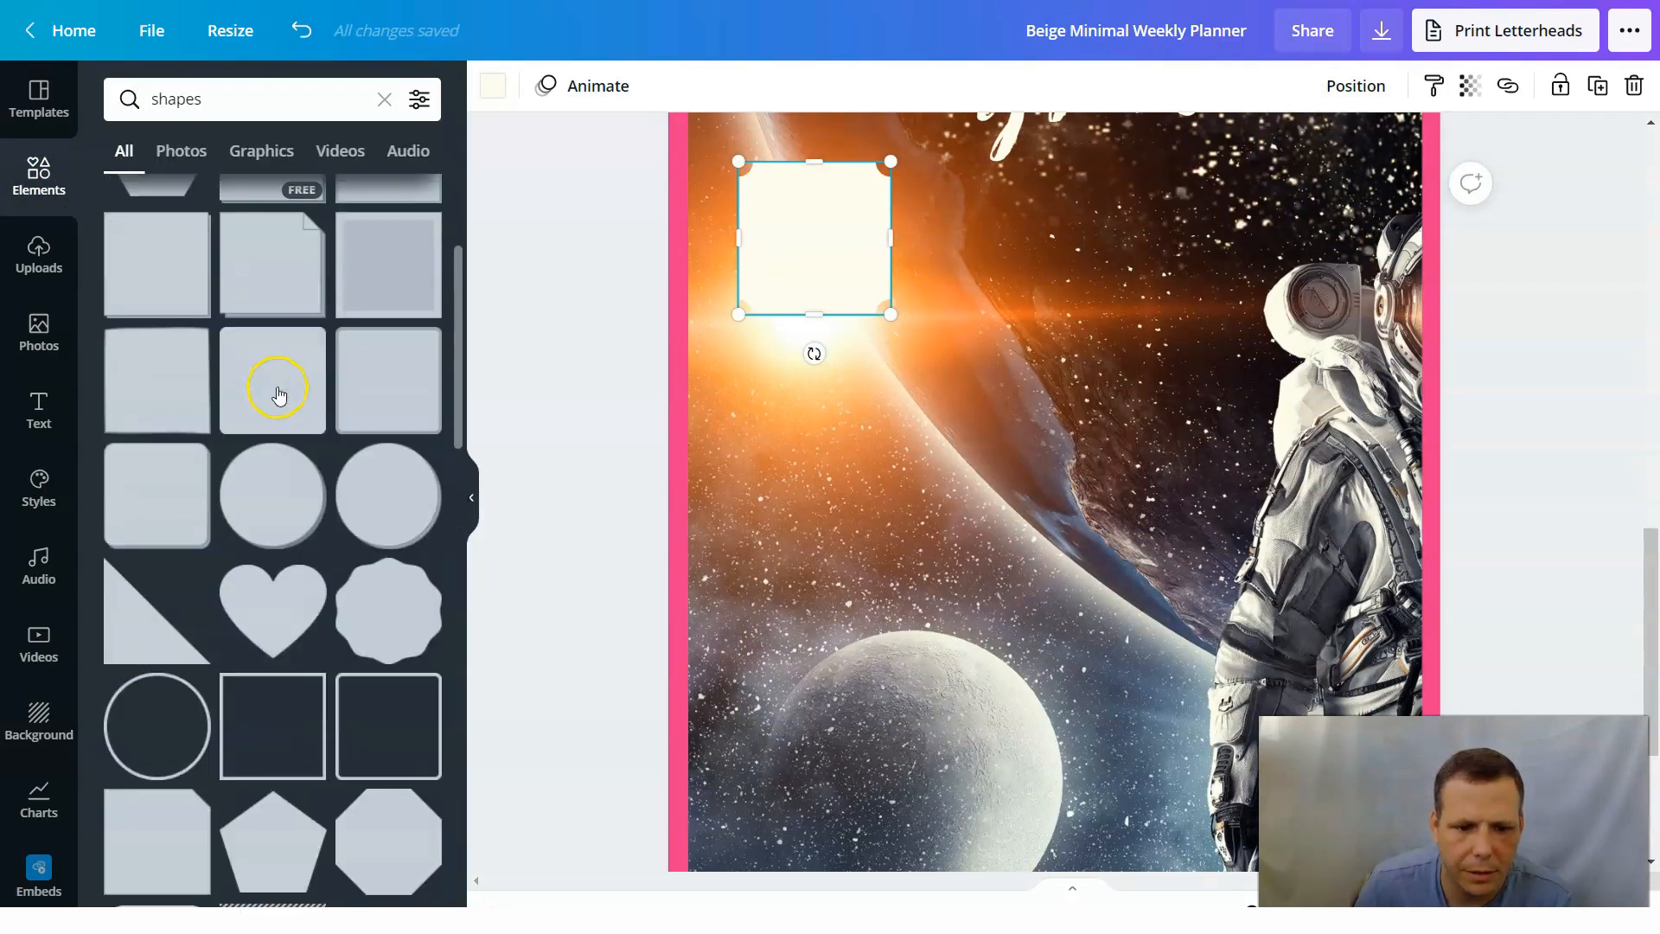
scroll(294, 407, down, 4)
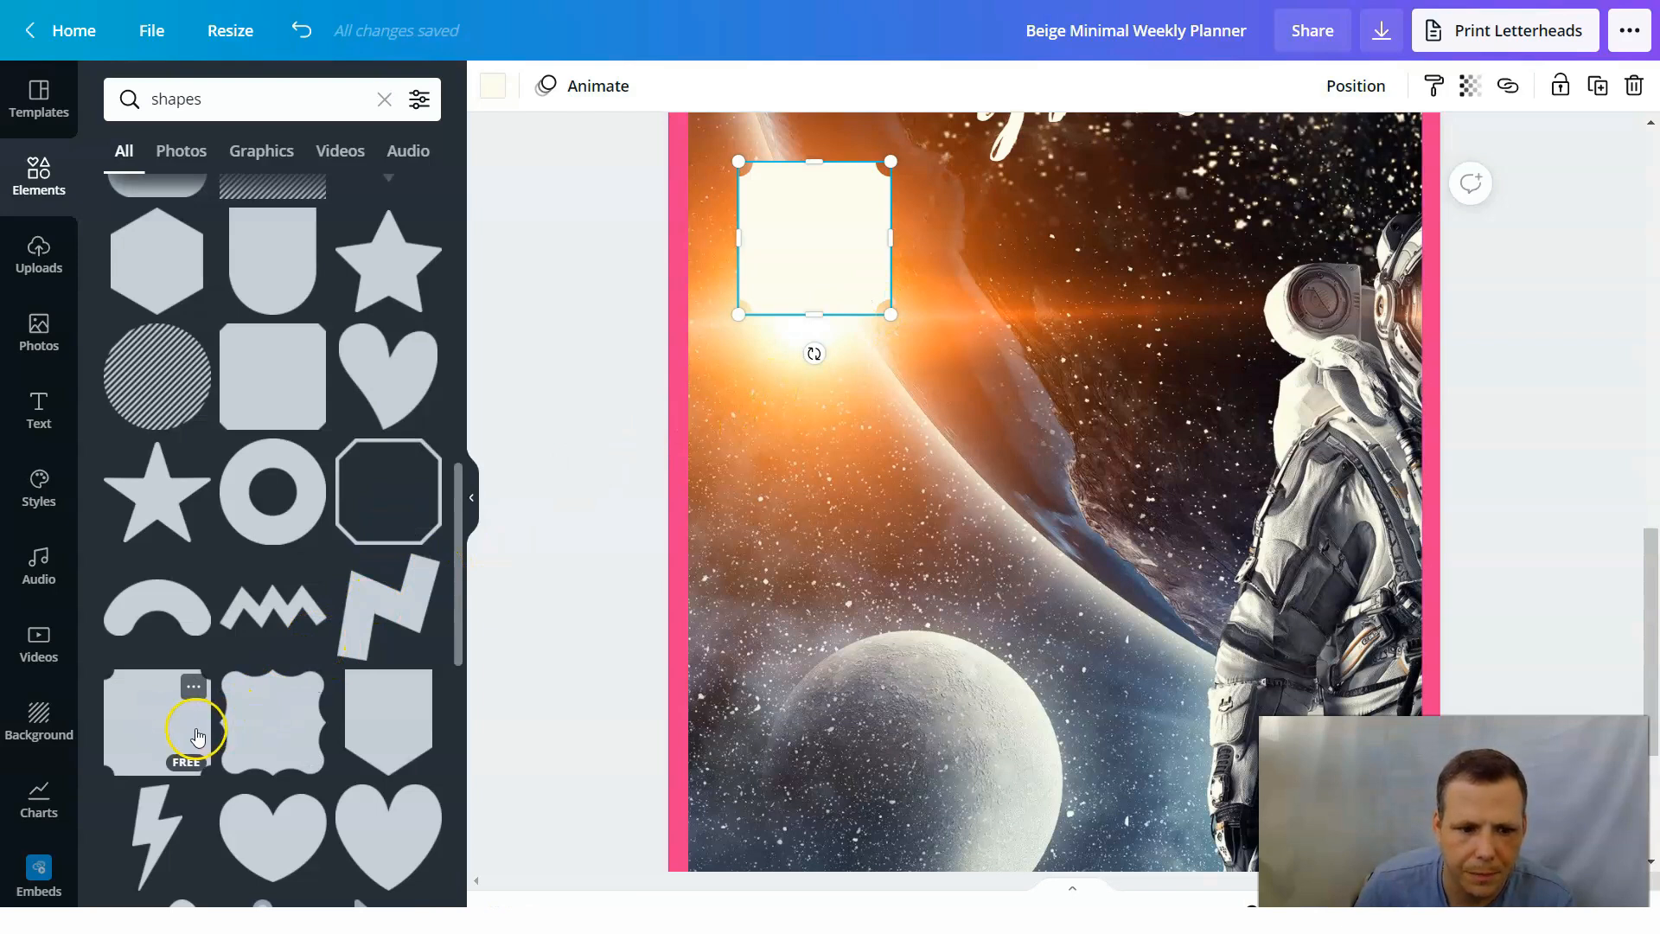
drag(181, 726, 986, 275)
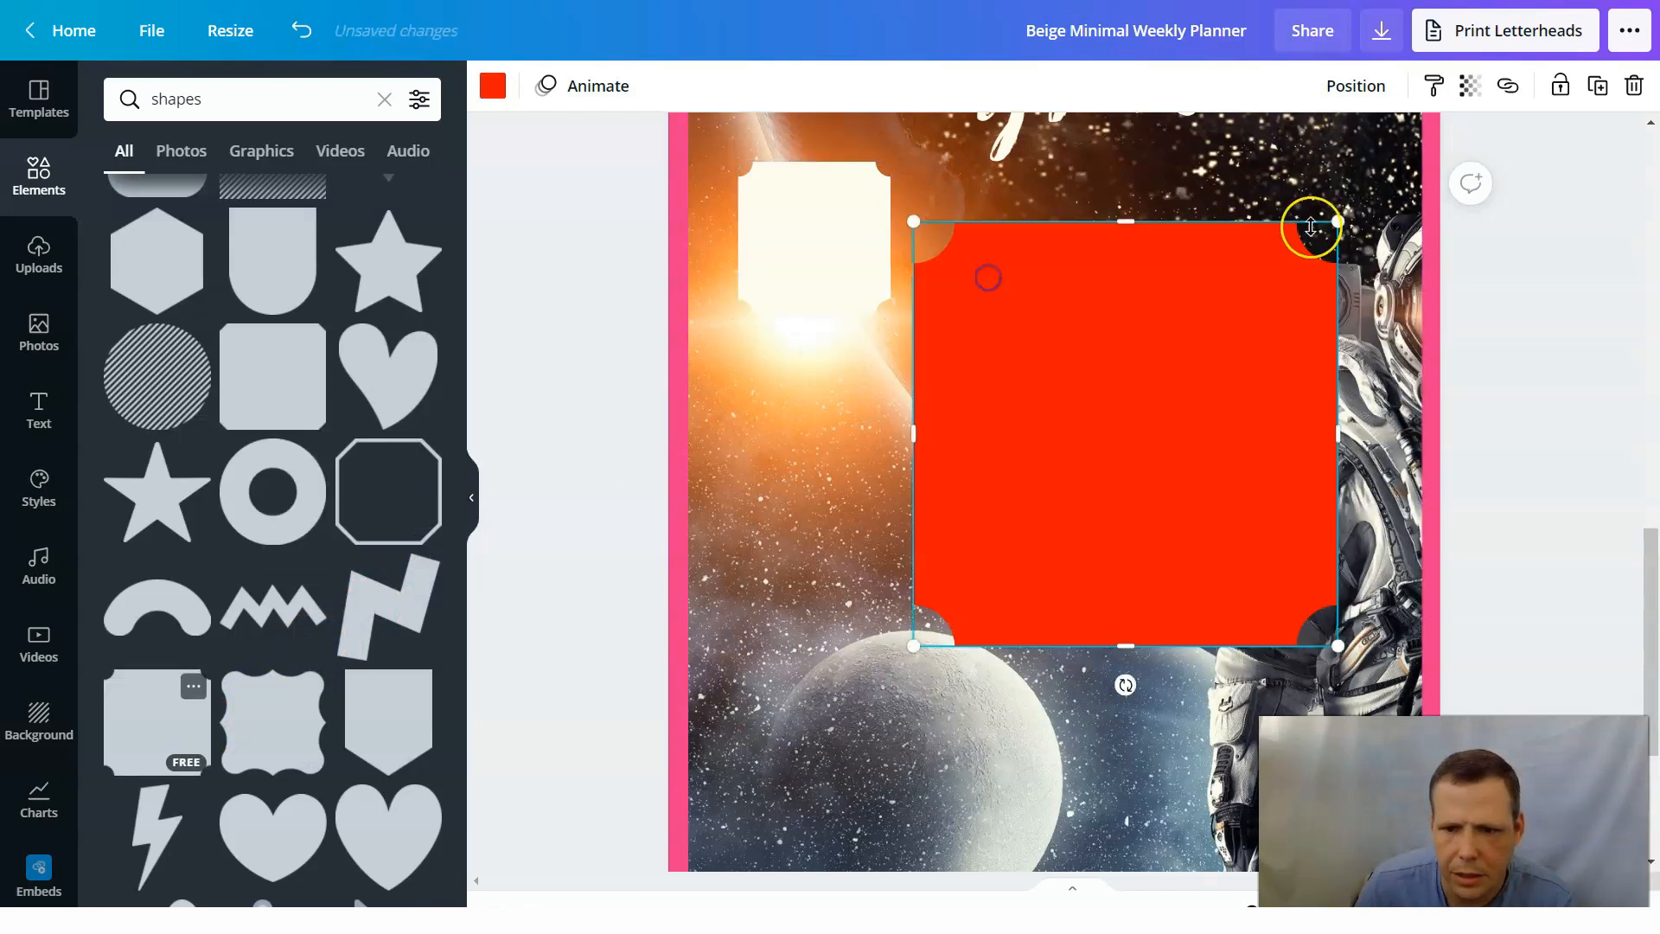
drag(1334, 218, 1186, 374)
drag(1099, 455, 1077, 482)
drag(984, 561, 987, 236)
Add a third notched-corner square, shrink it to card size and place it directly below the first cream card.
drag(129, 722, 742, 425)
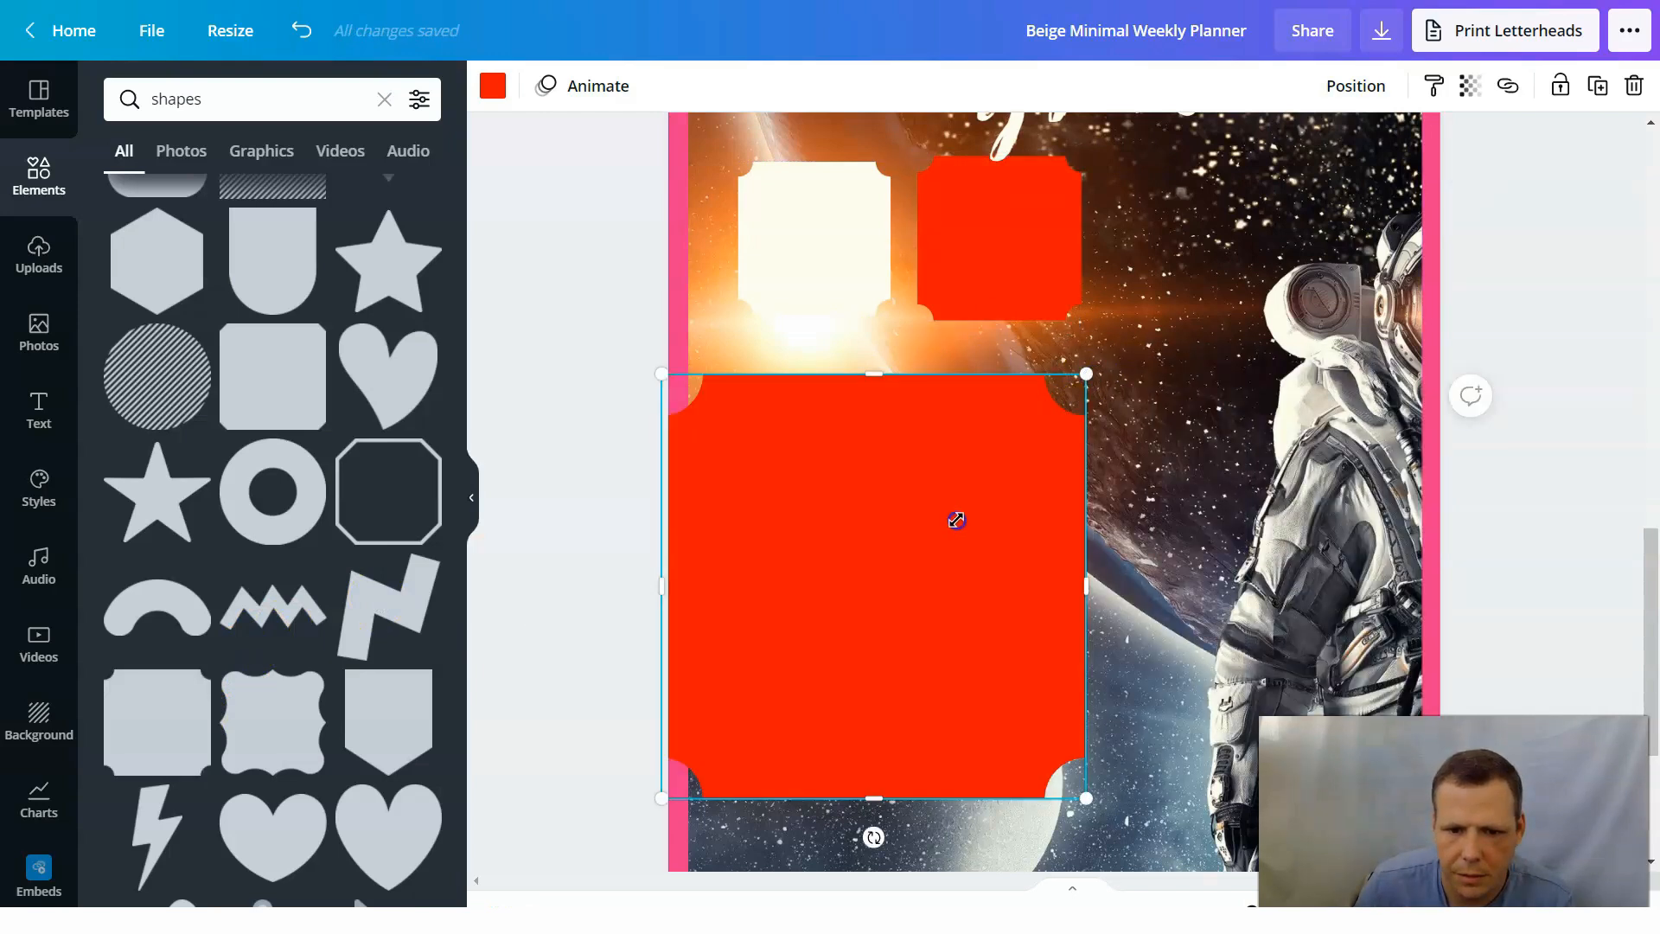
drag(956, 520, 900, 571)
drag(823, 534, 819, 538)
drag(780, 654, 847, 440)
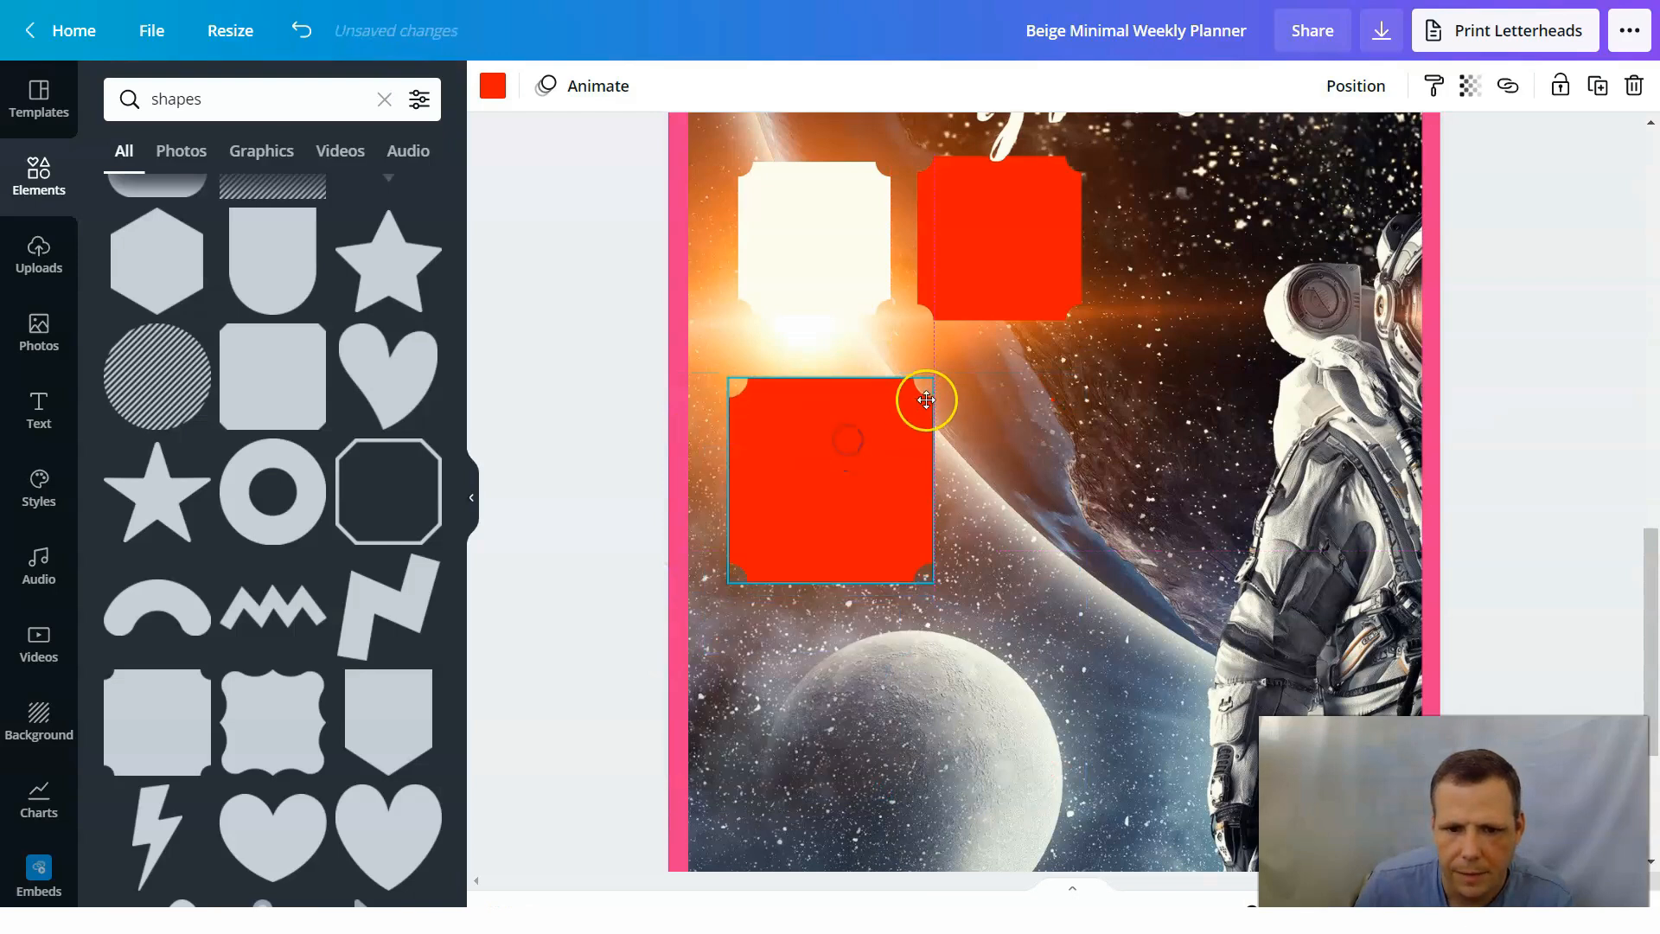
drag(888, 426, 831, 441)
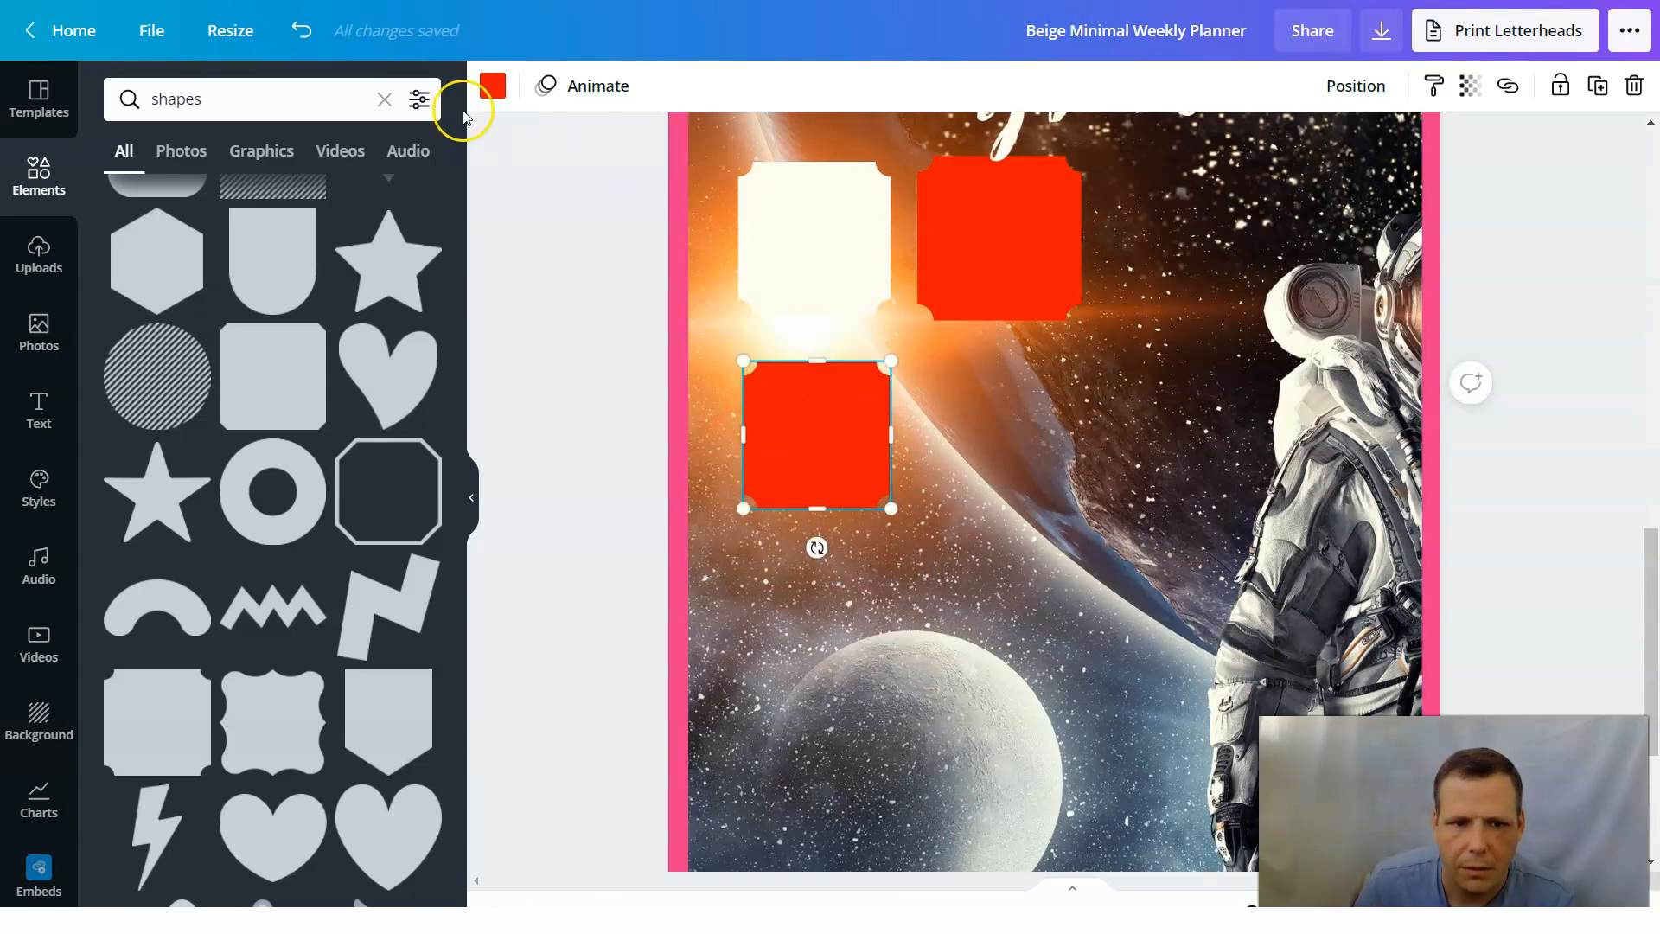
Color both red notched cards on page 2 with the document's cream.
click(493, 88)
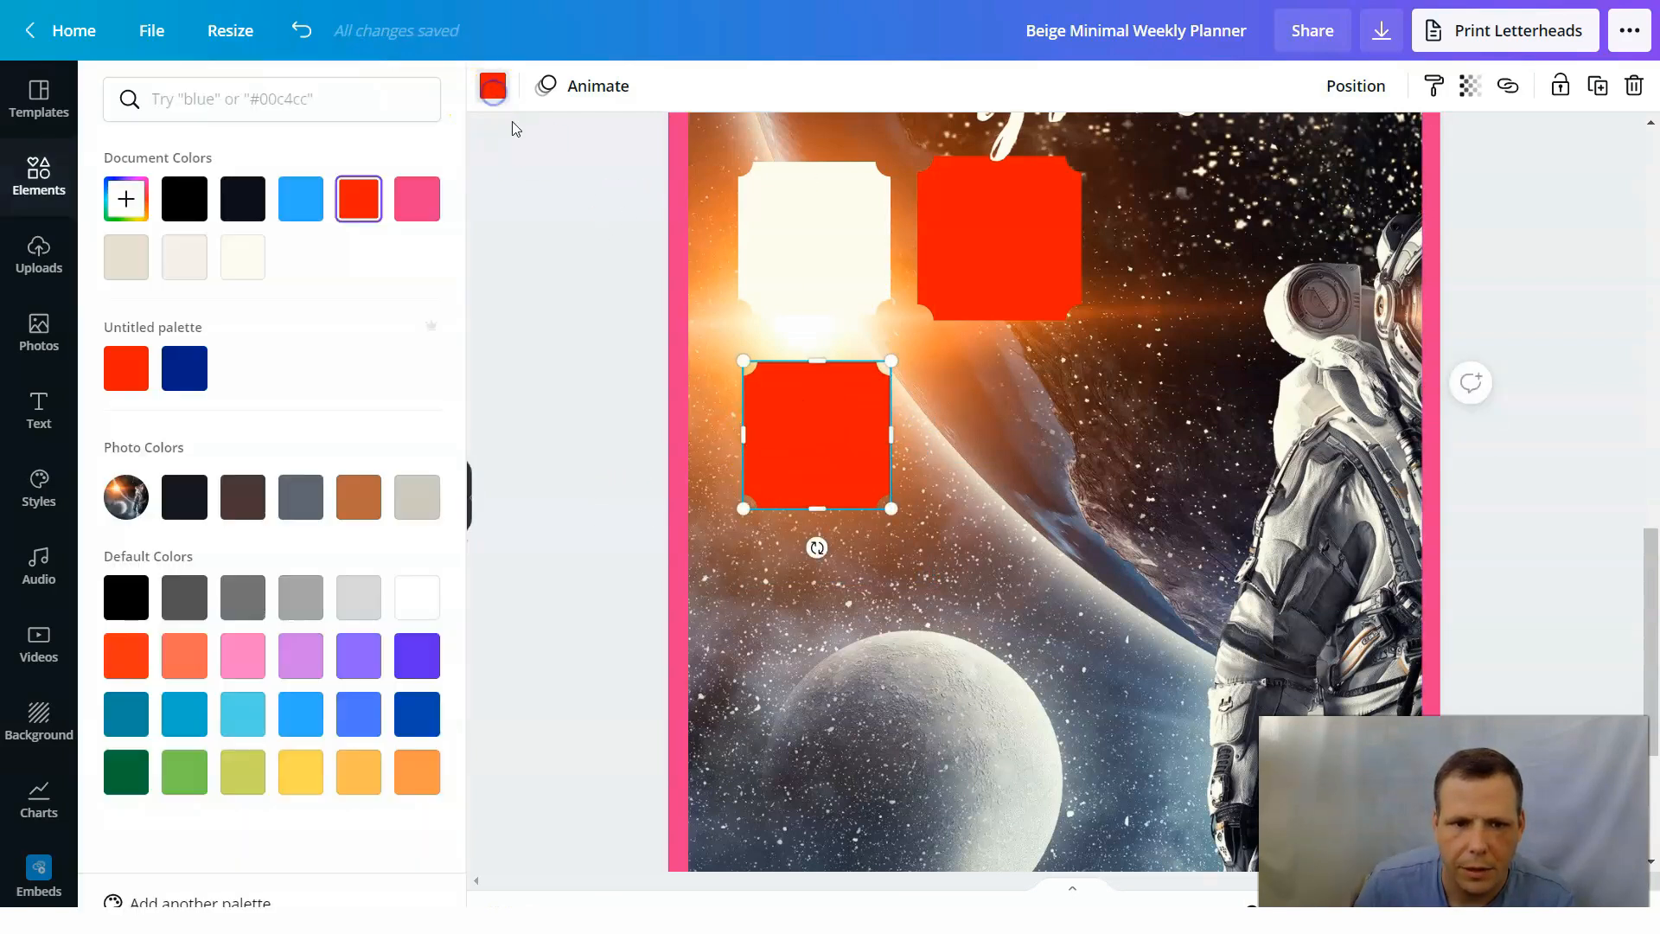
click(234, 264)
click(1001, 253)
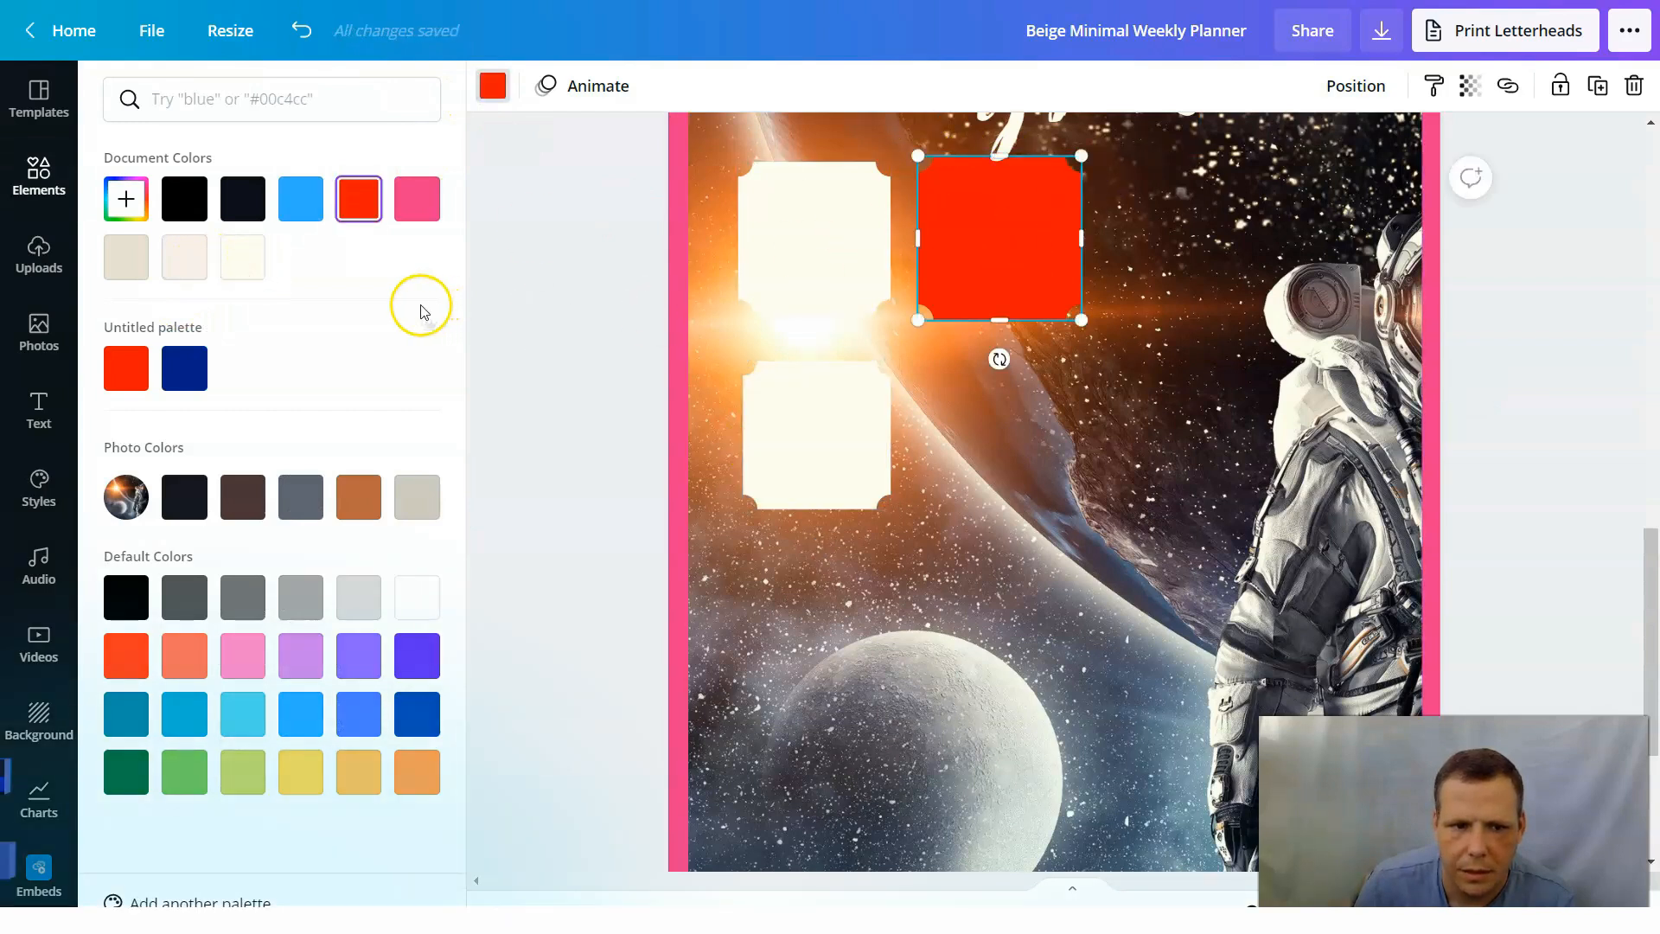
click(249, 265)
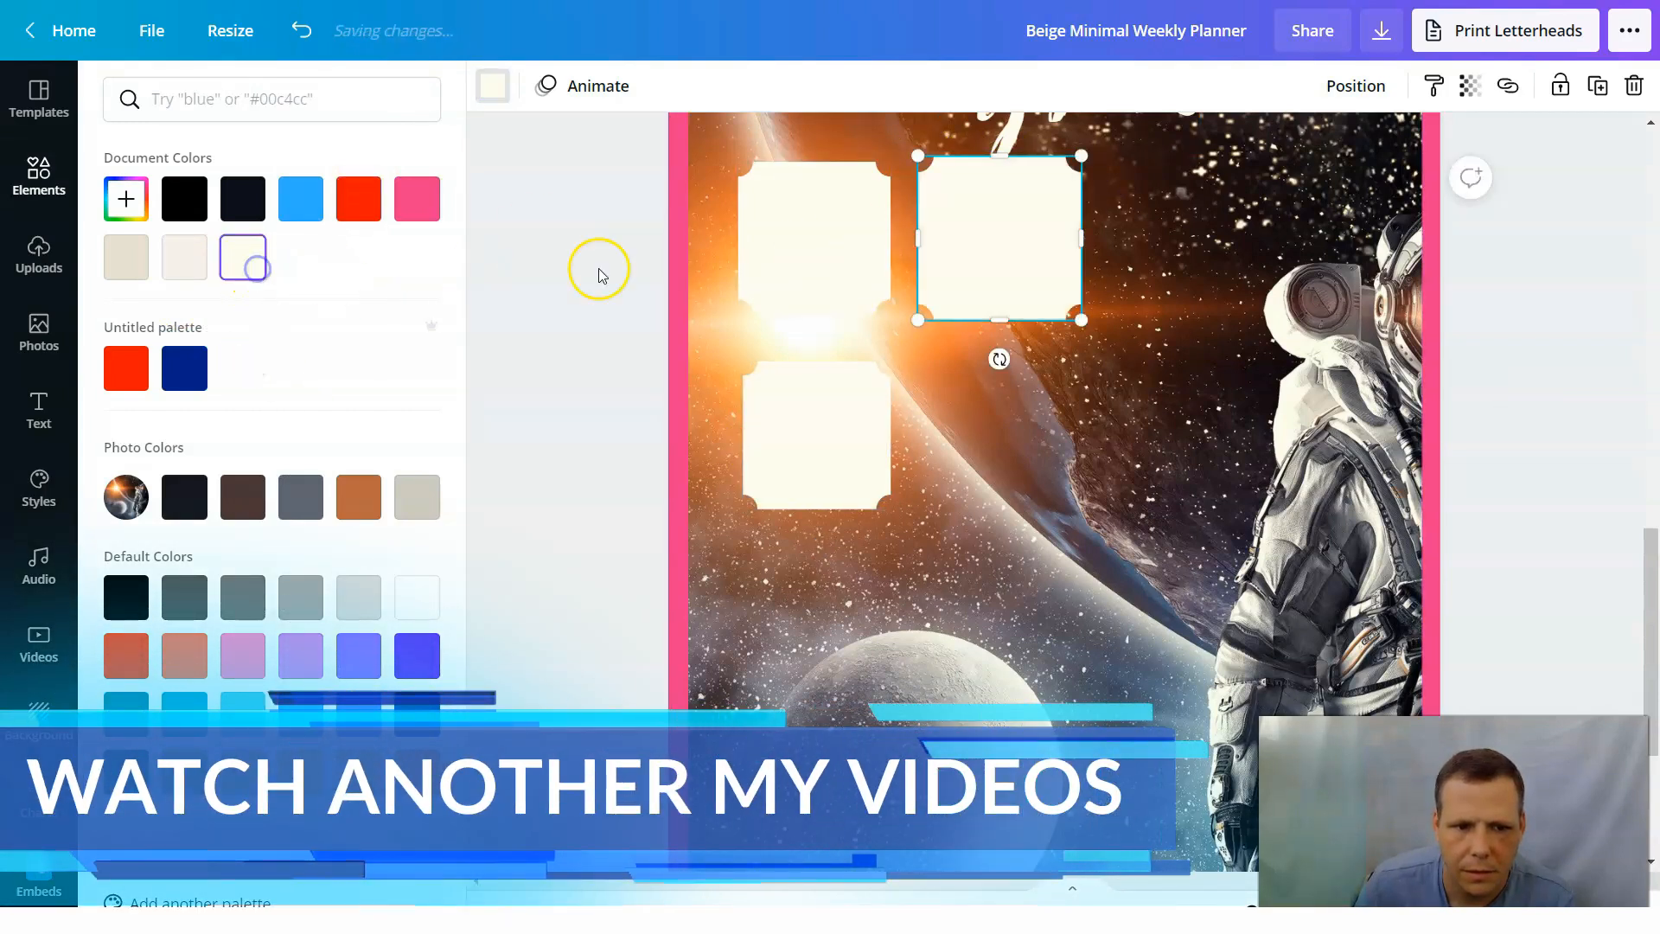
click(1023, 437)
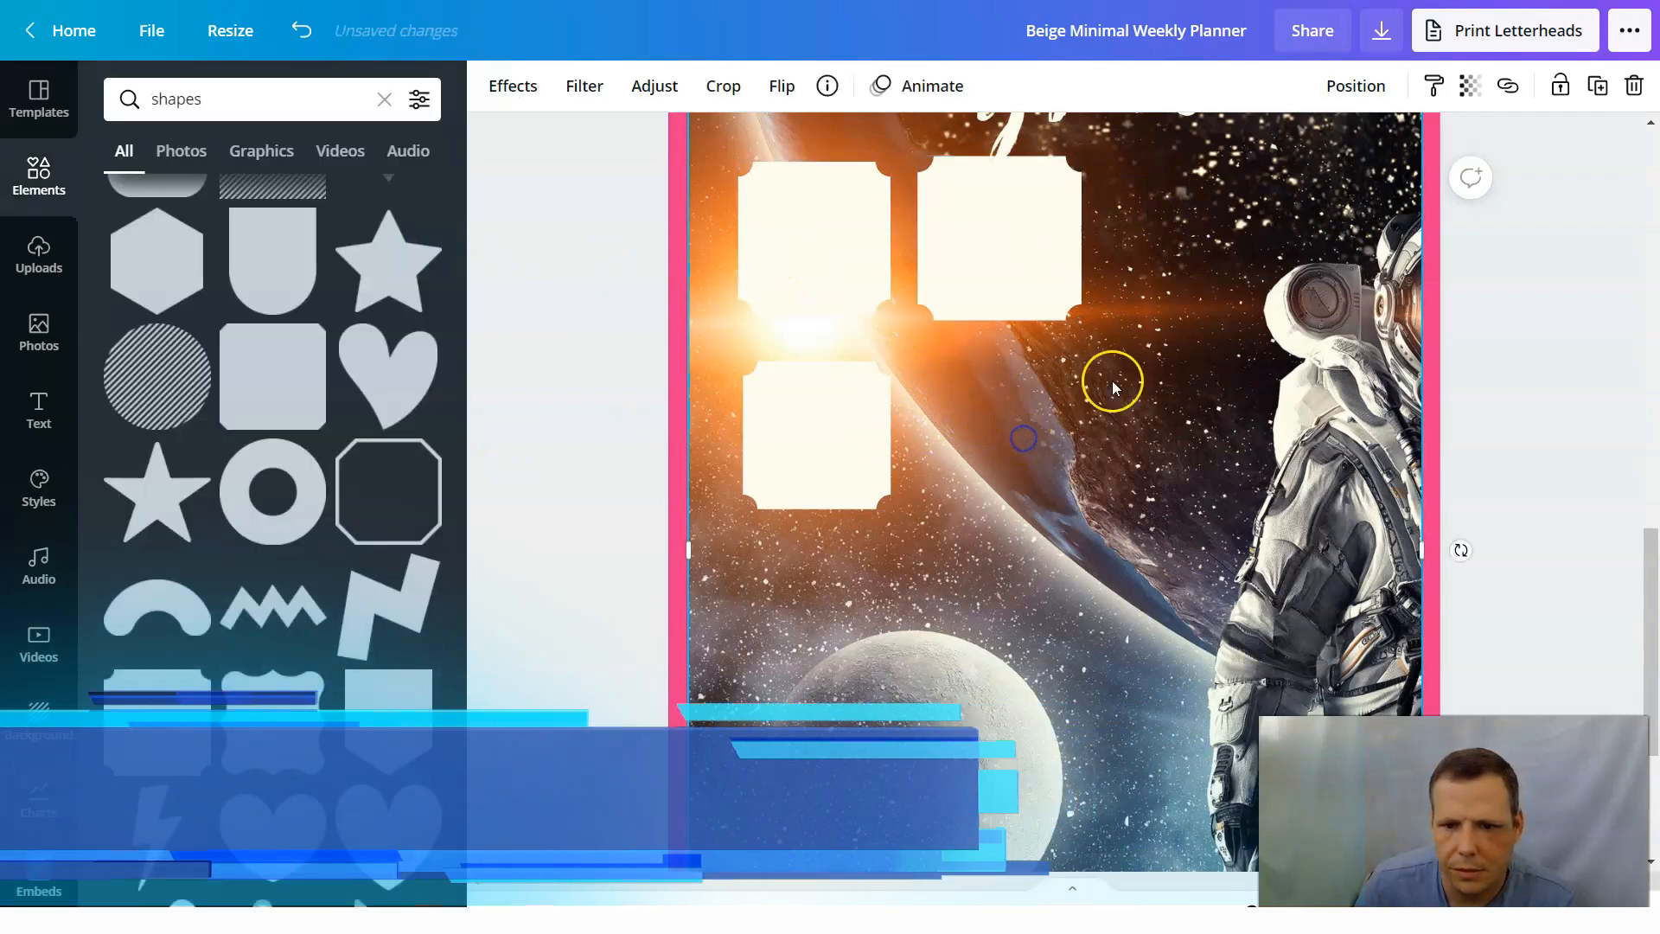
Add a body text box to page 2 and move it over the upper part of the two top cards.
scroll(1037, 433, up, 5)
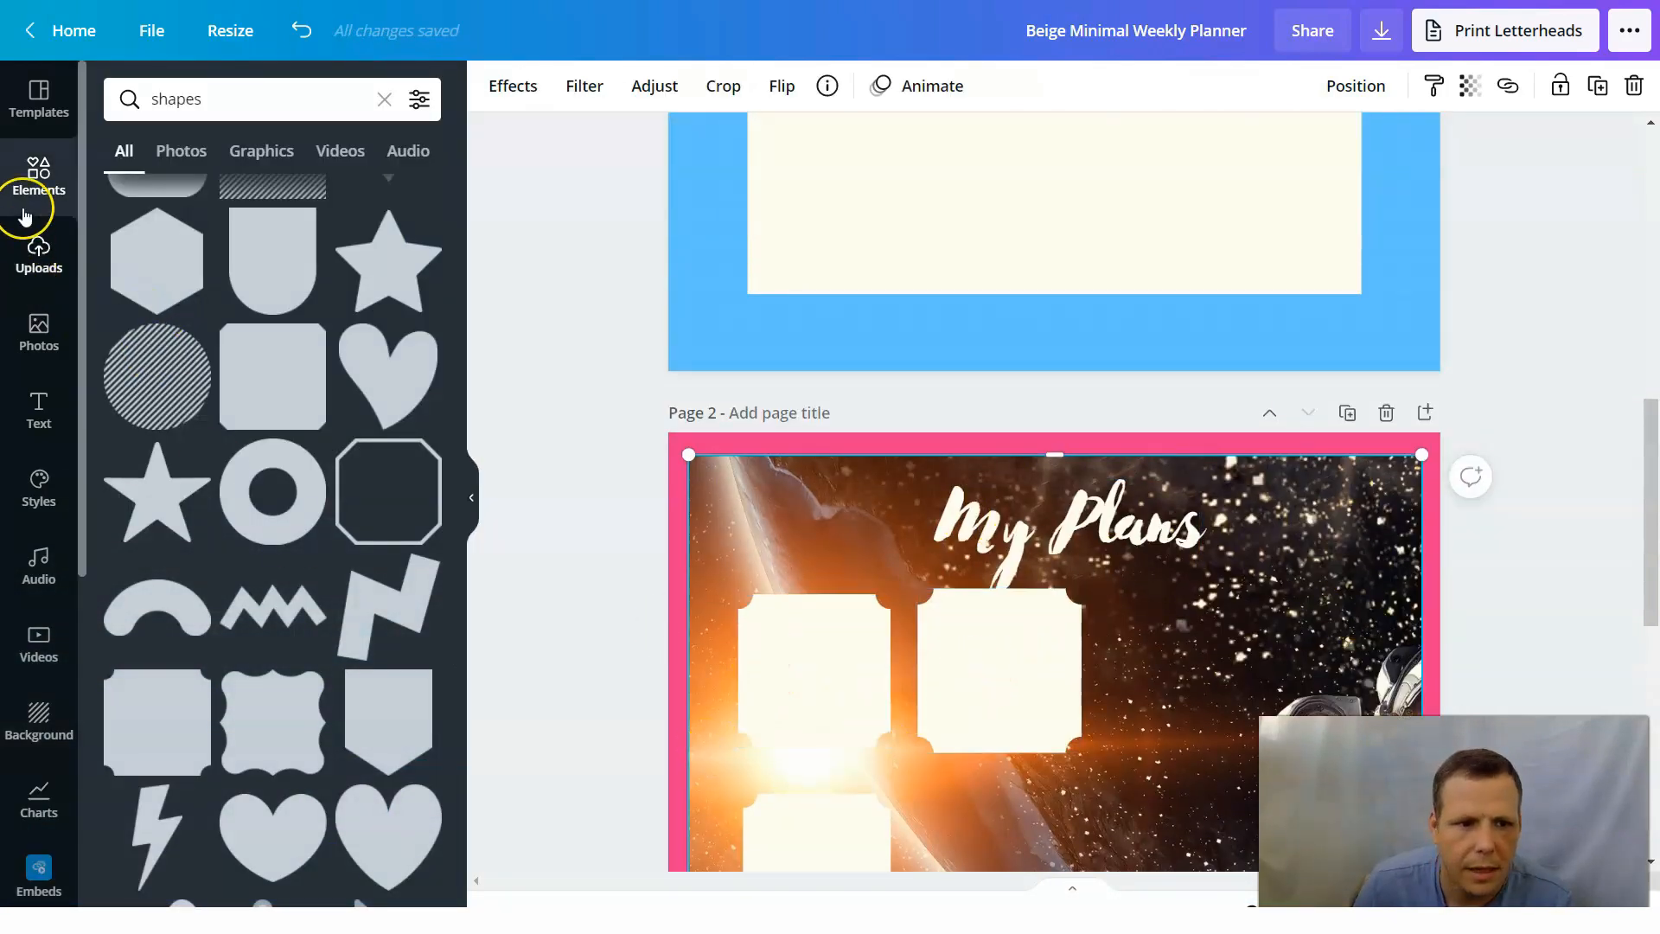
click(41, 407)
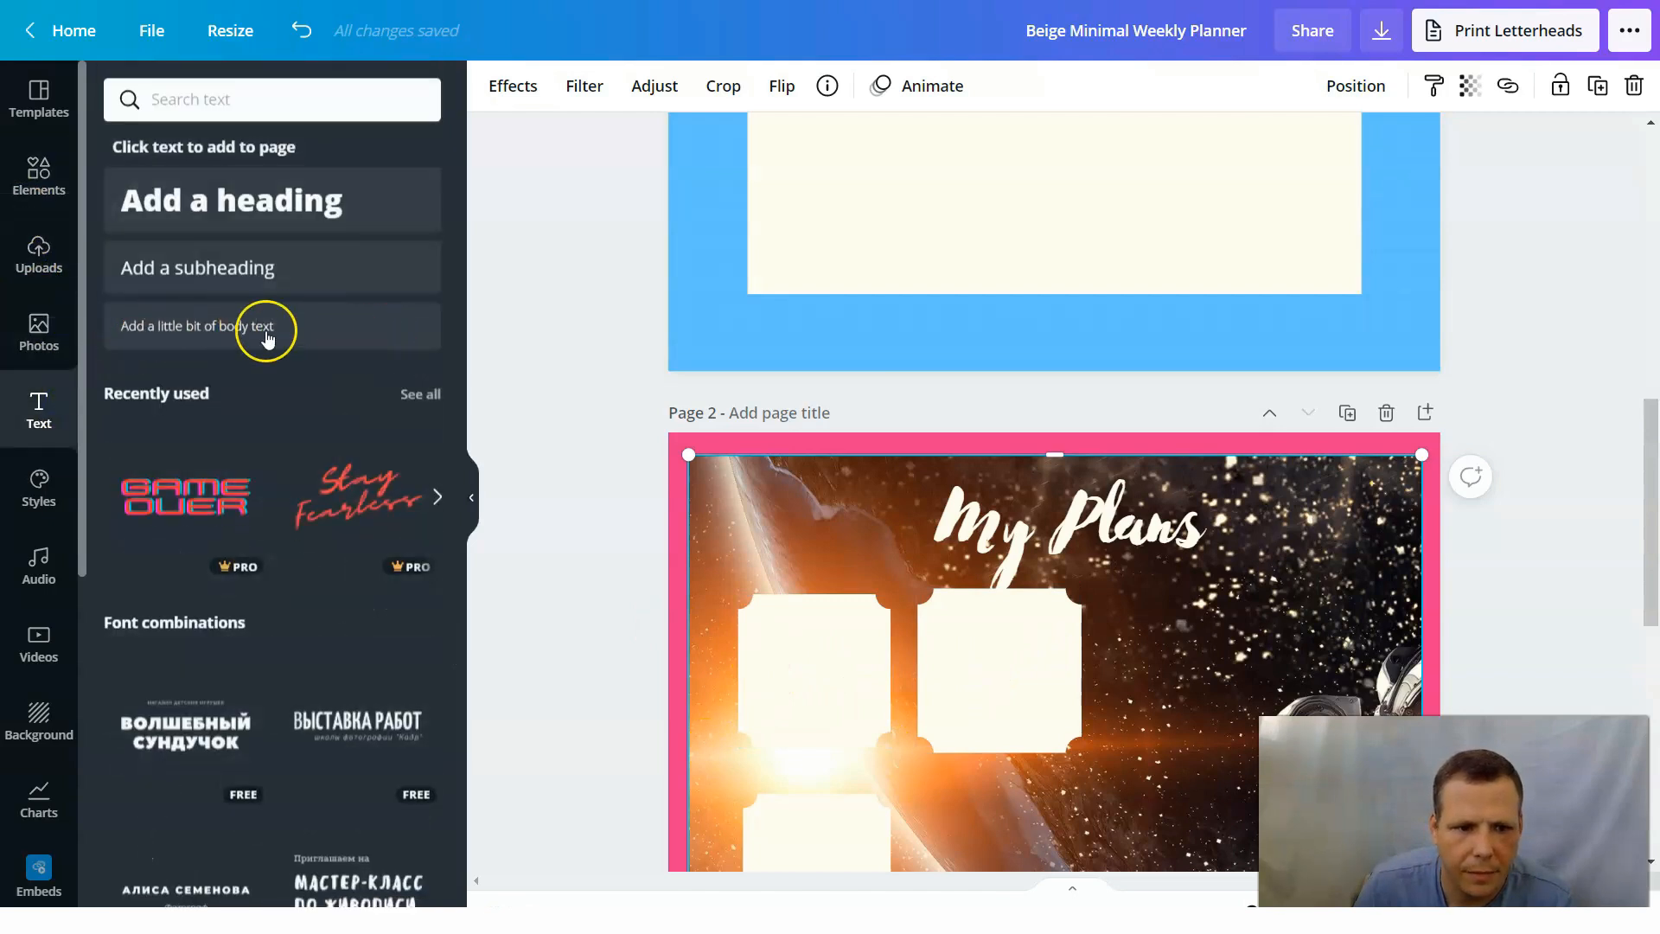
click(200, 326)
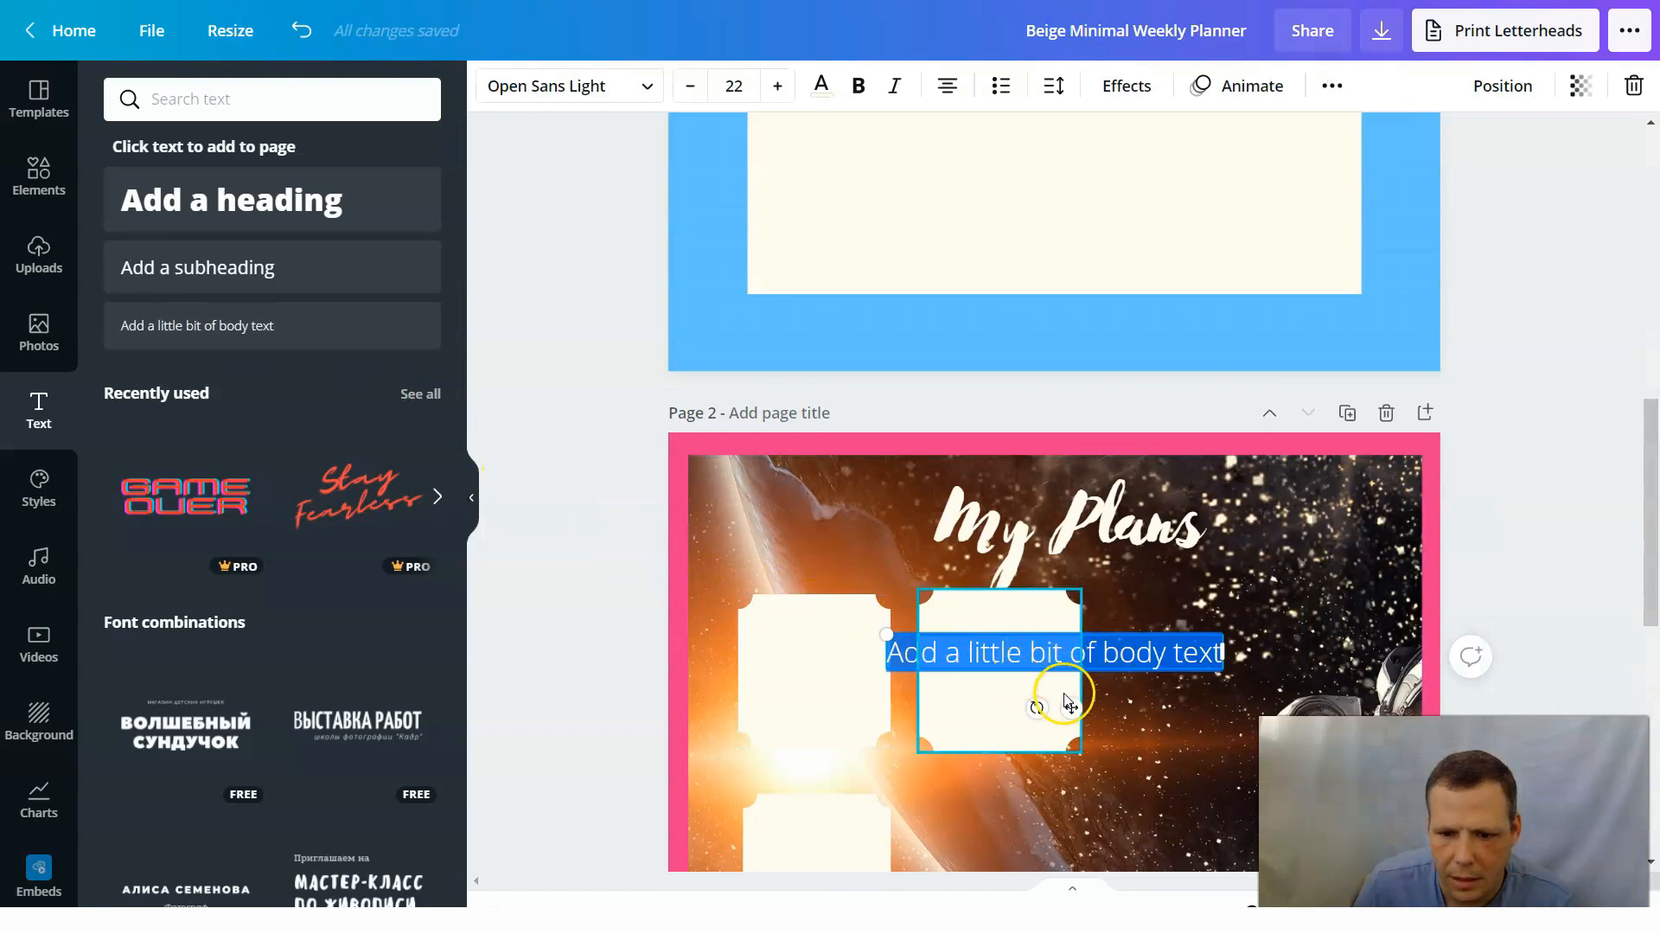
drag(953, 708, 911, 686)
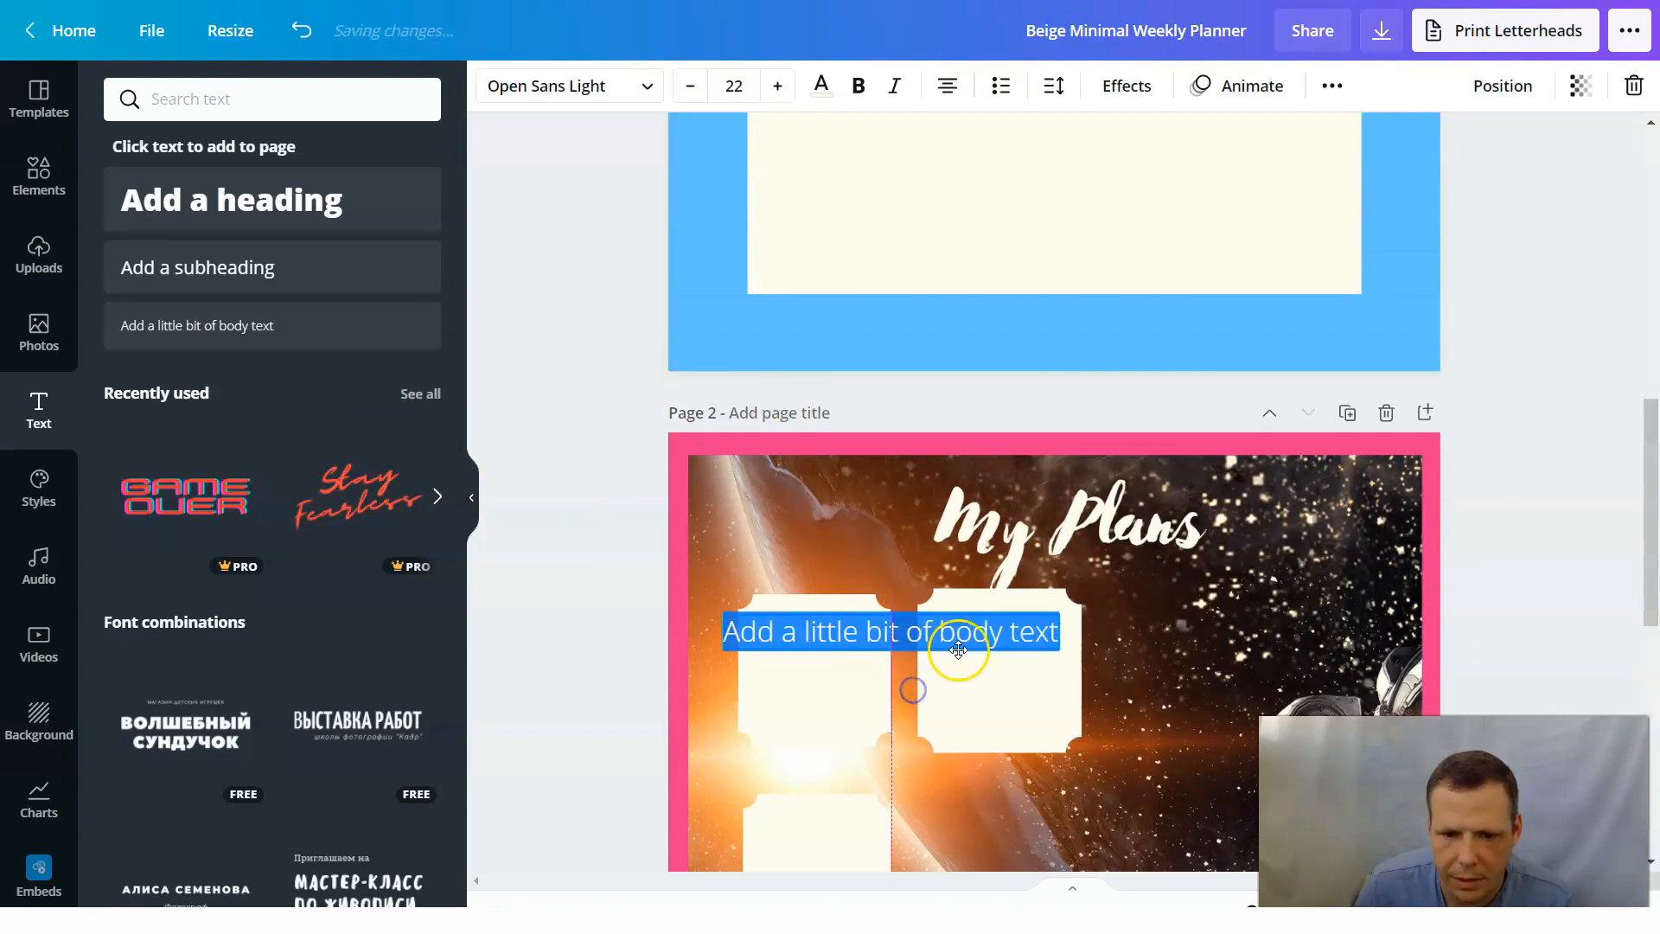
Replace the body text placeholder with "Monday".
double_click(1013, 634)
click(935, 664)
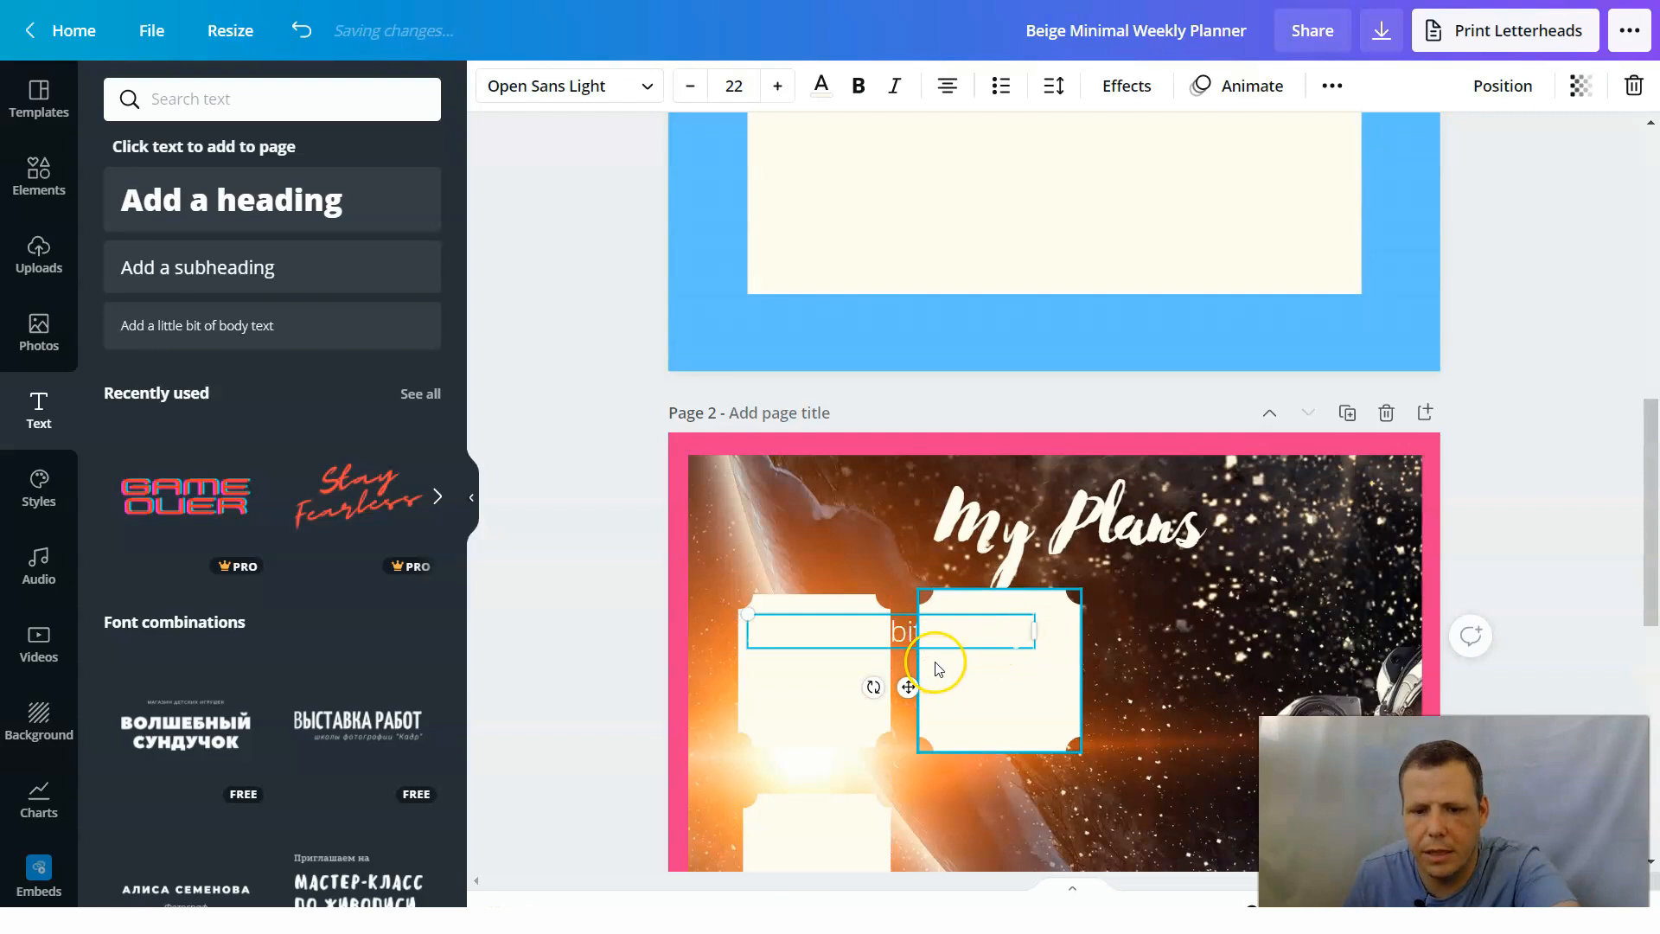
key(BackSpace)
key(BackSpace)
key(BackSpace)
key(BackSpace)
key(BackSpace)
key(BackSpace)
key(BackSpace)
key(BackSpace)
key(BackSpace)
key(BackSpace)
key(BackSpace)
key(BackSpace)
key(BackSpace)
key(BackSpace)
key(BackSpace)
key(BackSpace)
key(BackSpace)
key(BackSpace)
key(BackSpace)
key(BackSpace)
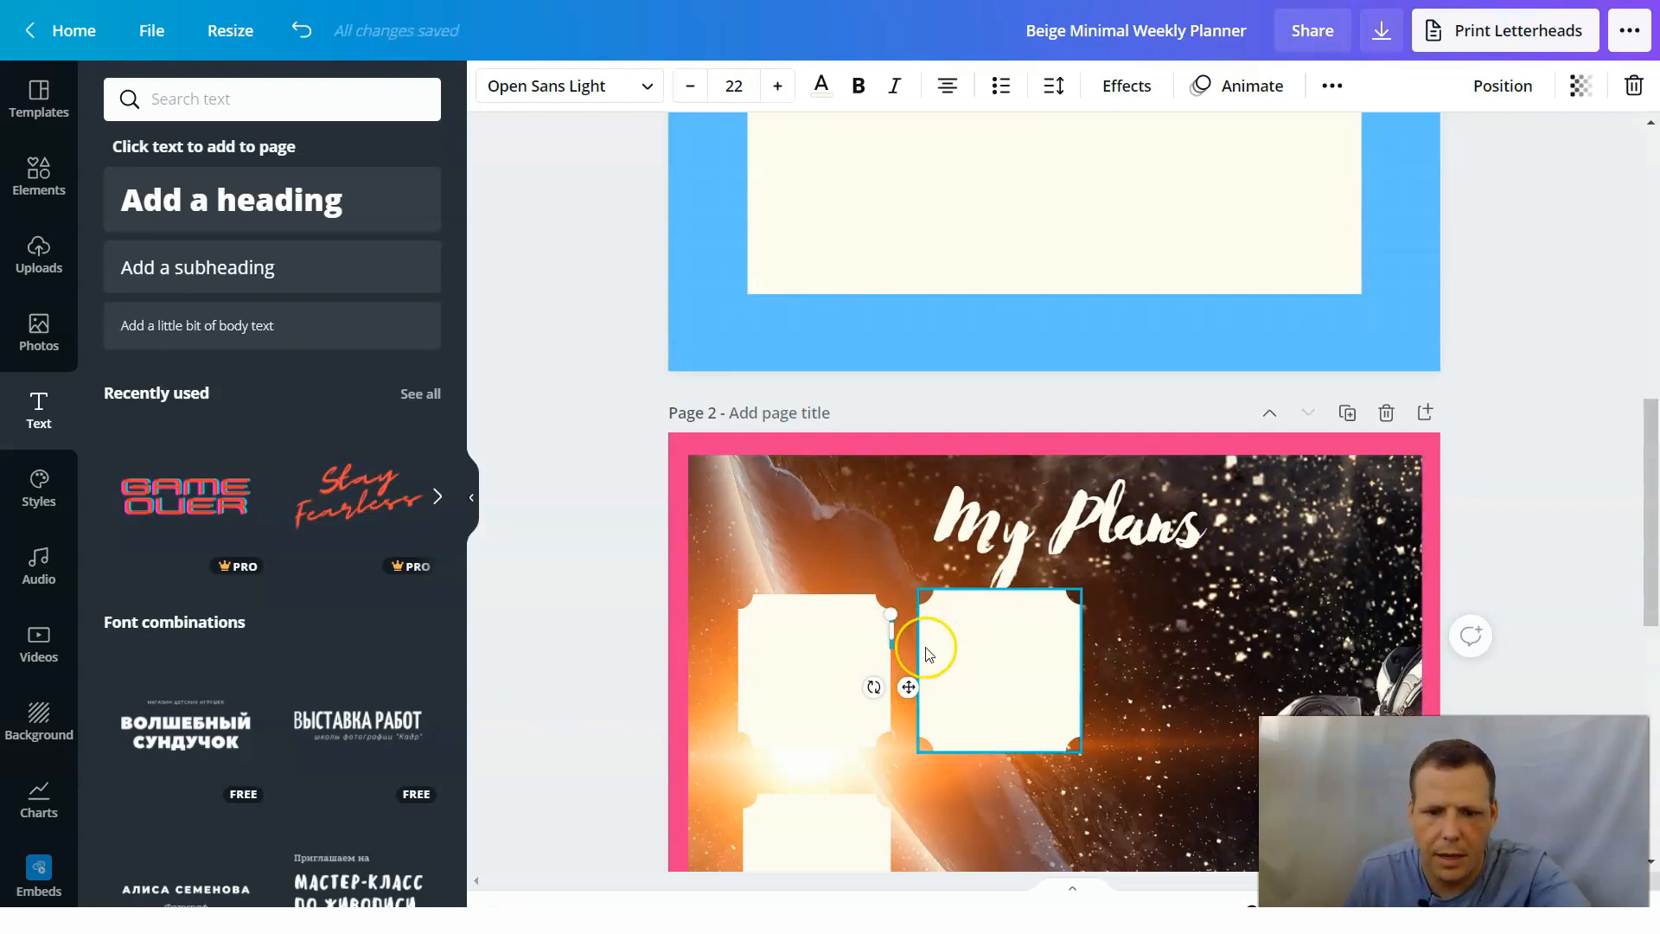
text(Monday)
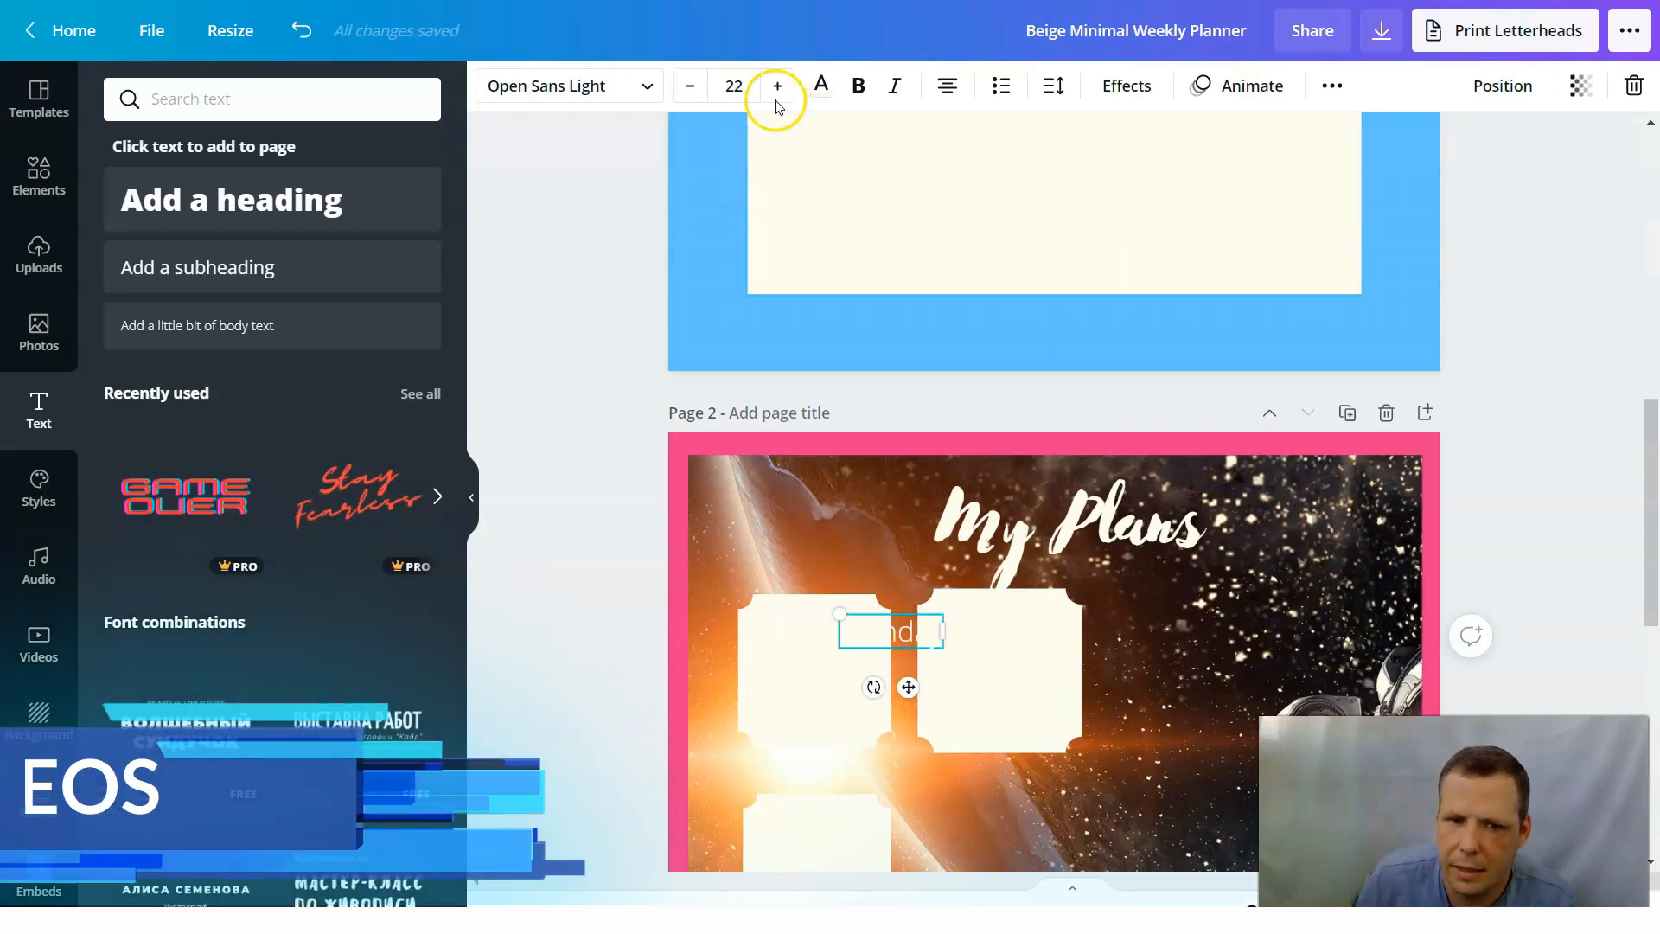
Color the "Monday" text black and move it to the top of the first card.
click(820, 92)
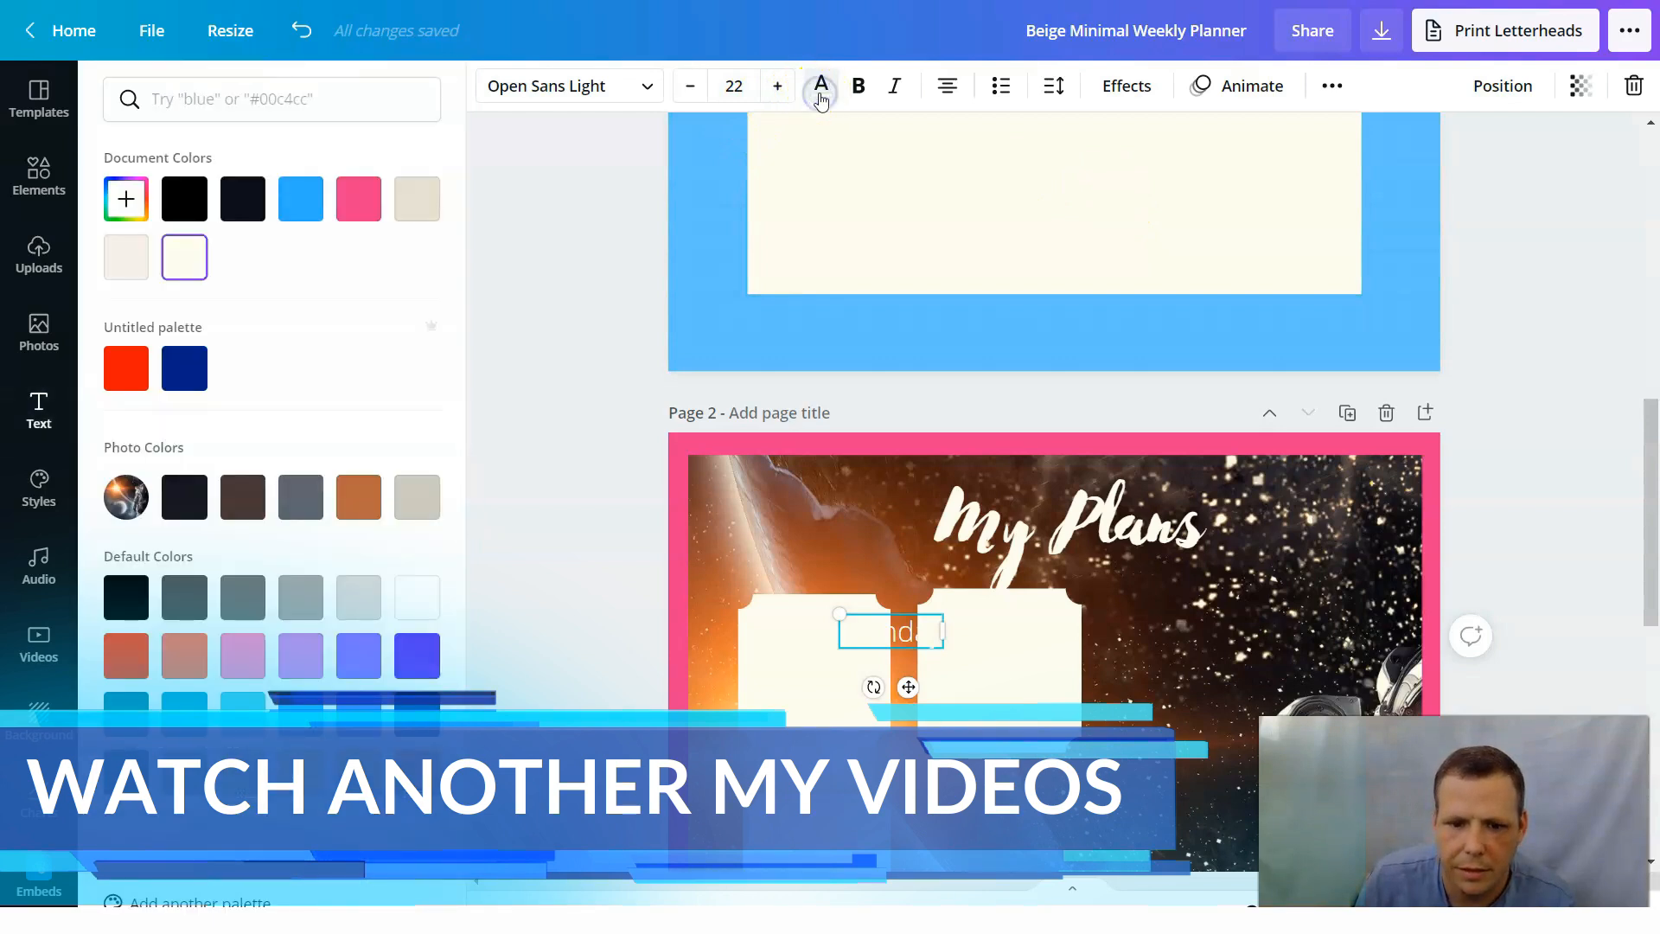
click(128, 602)
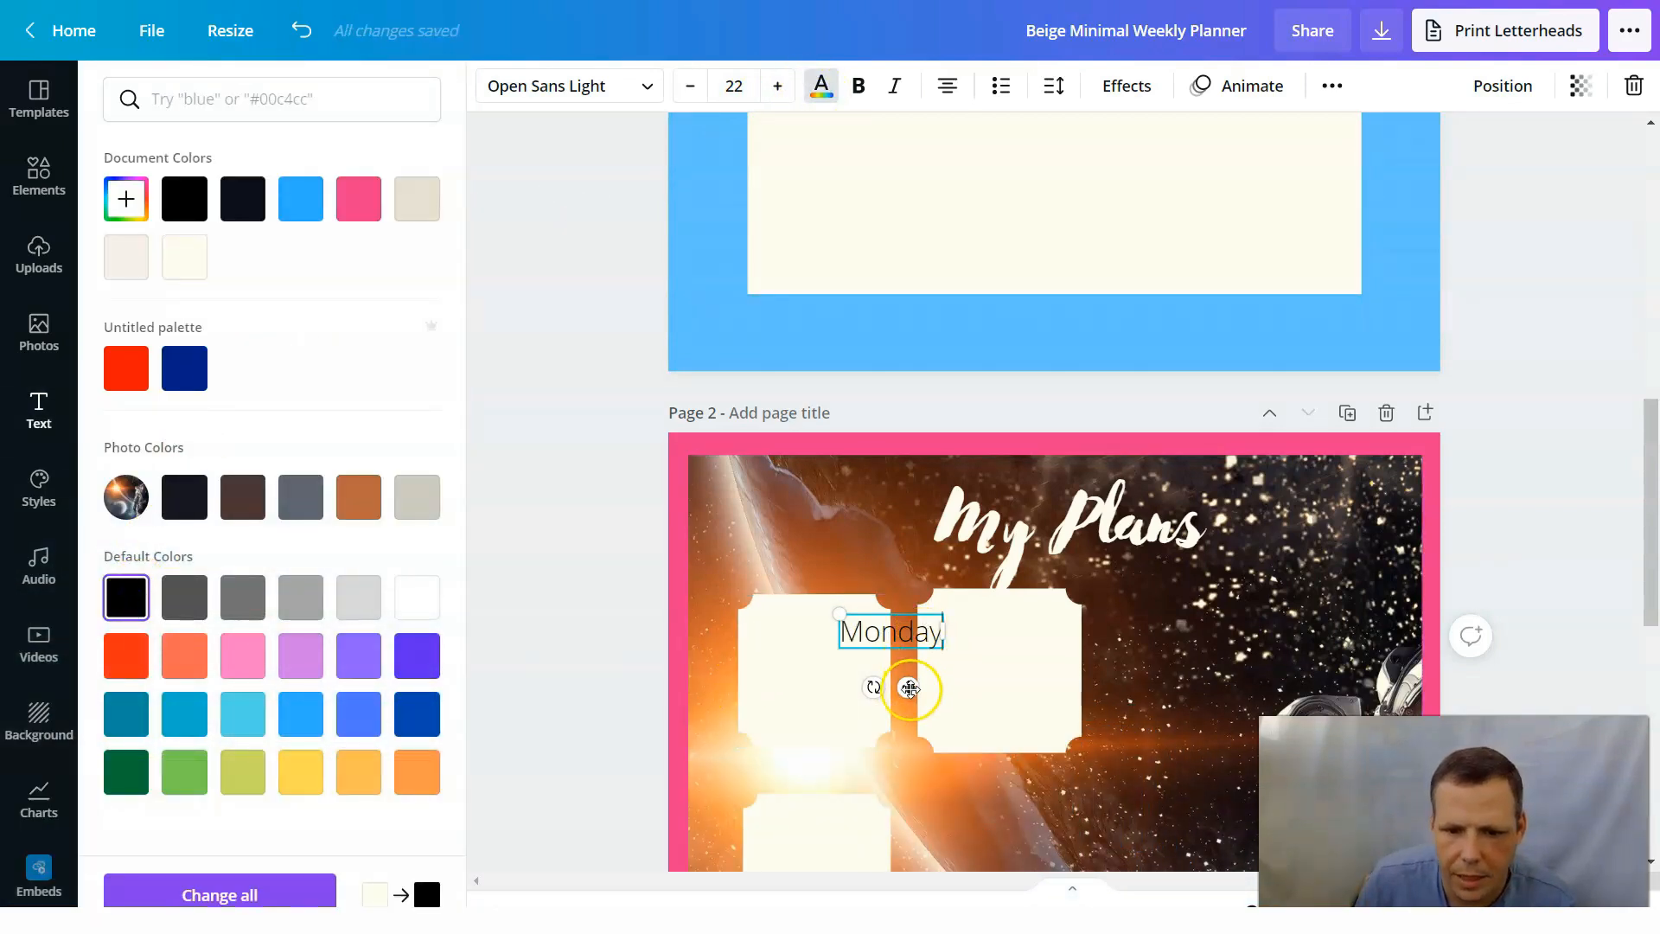
drag(908, 686, 836, 671)
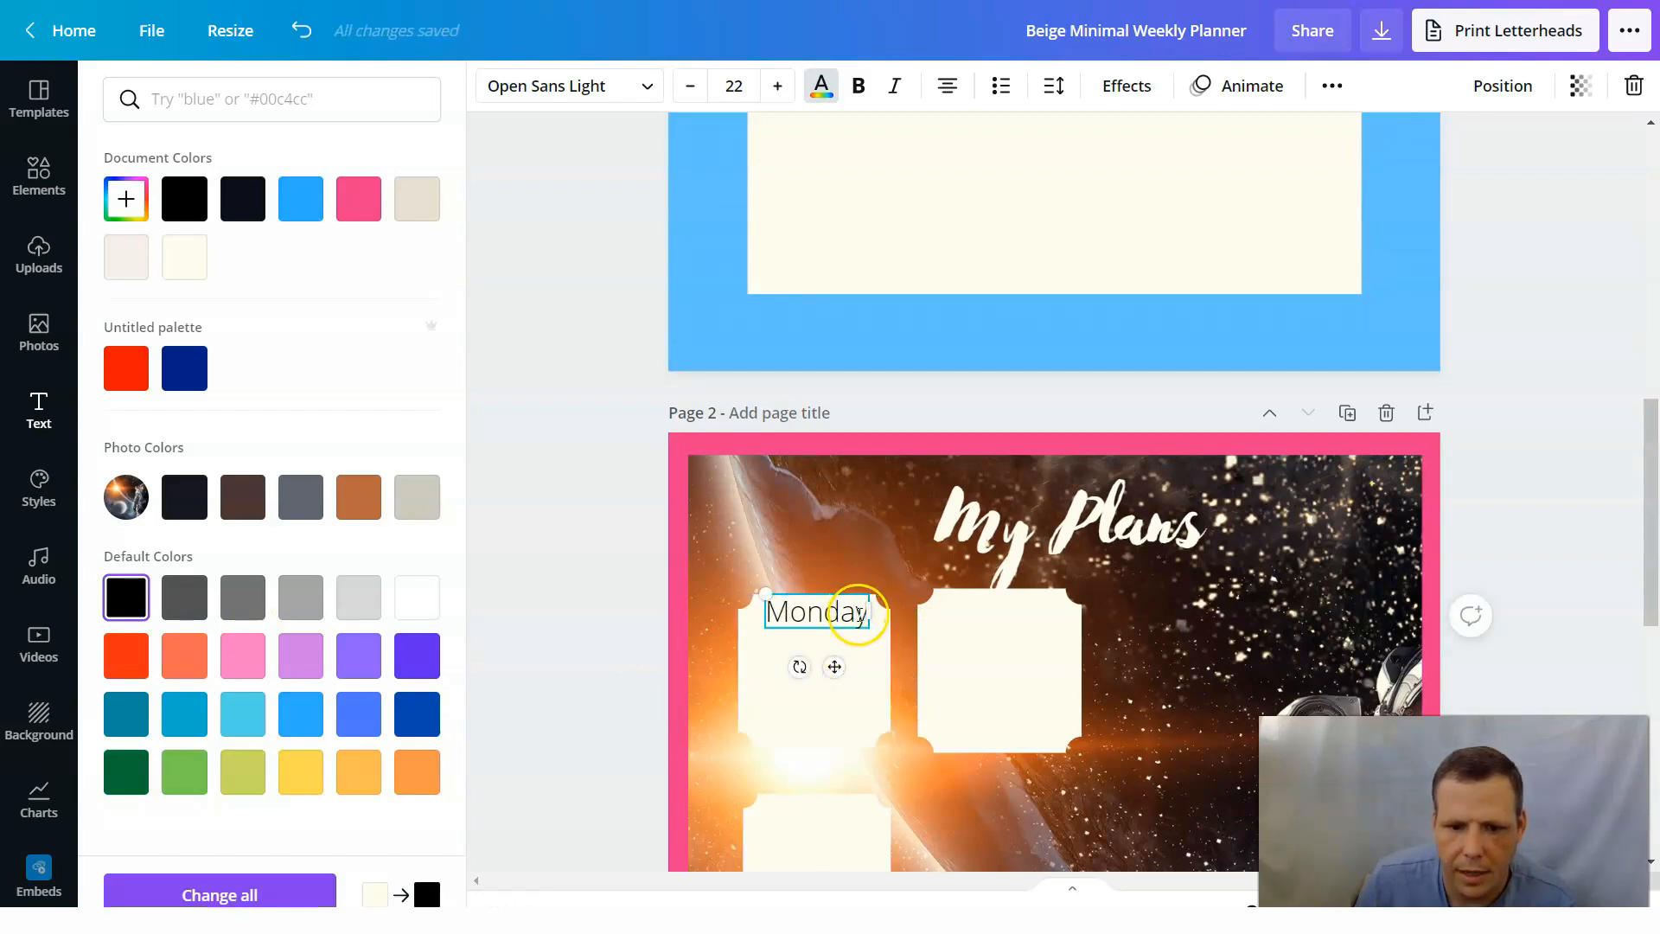
Set the font of the whole "Monday" label to Aileron Regular.
drag(863, 619, 788, 614)
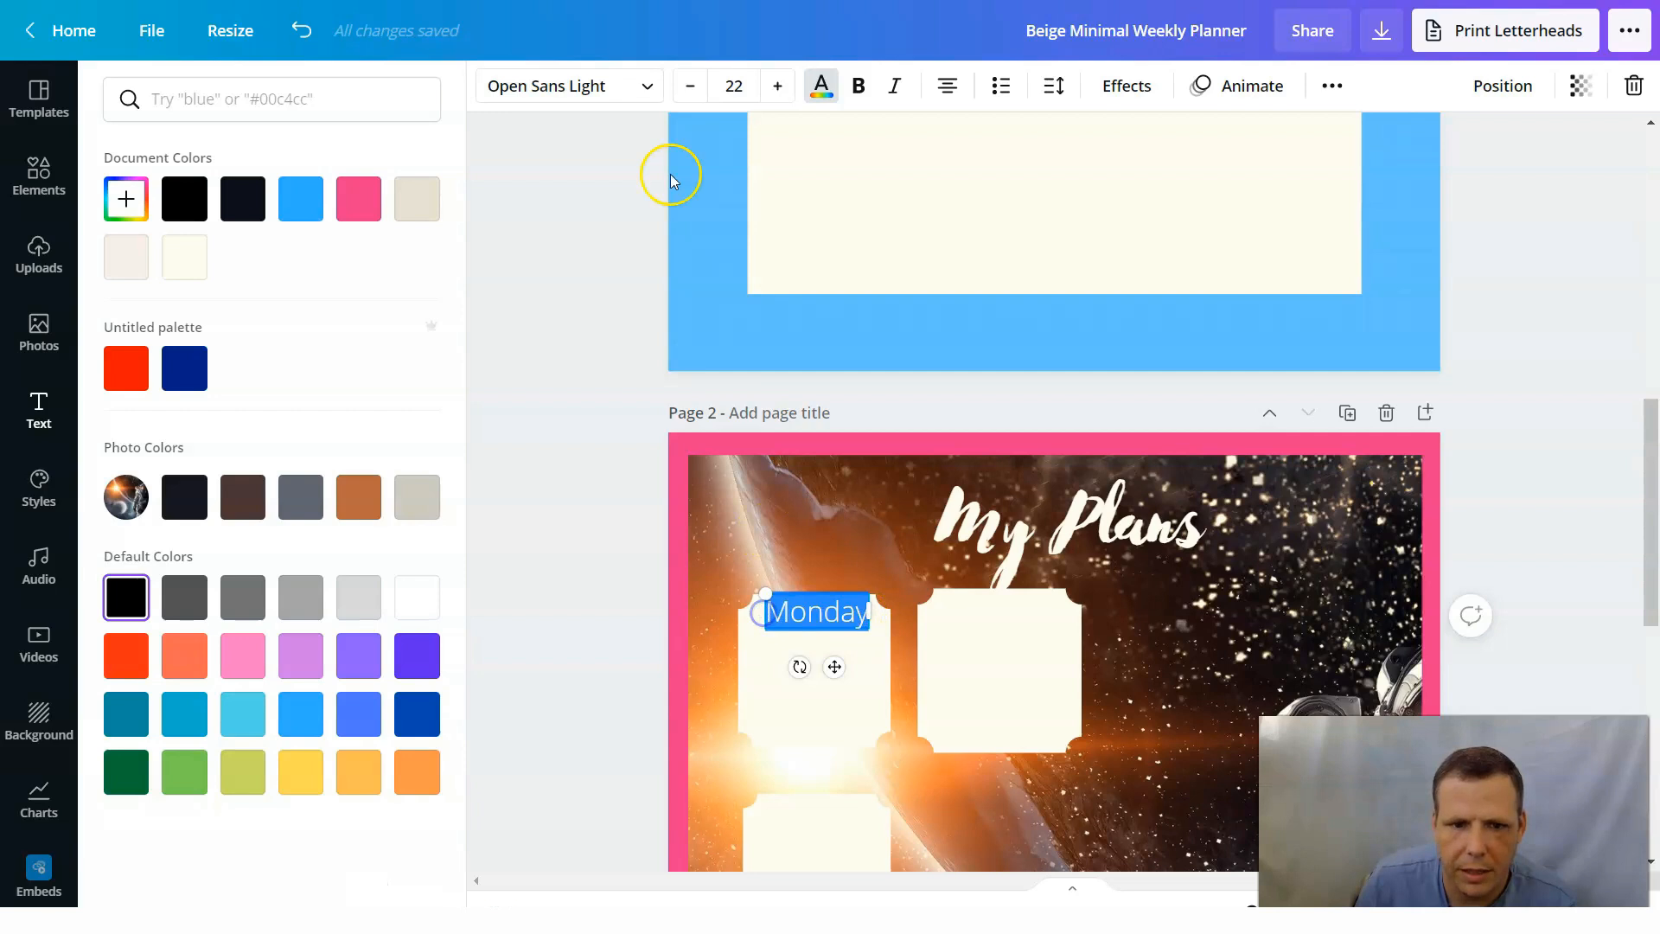
click(612, 89)
click(202, 406)
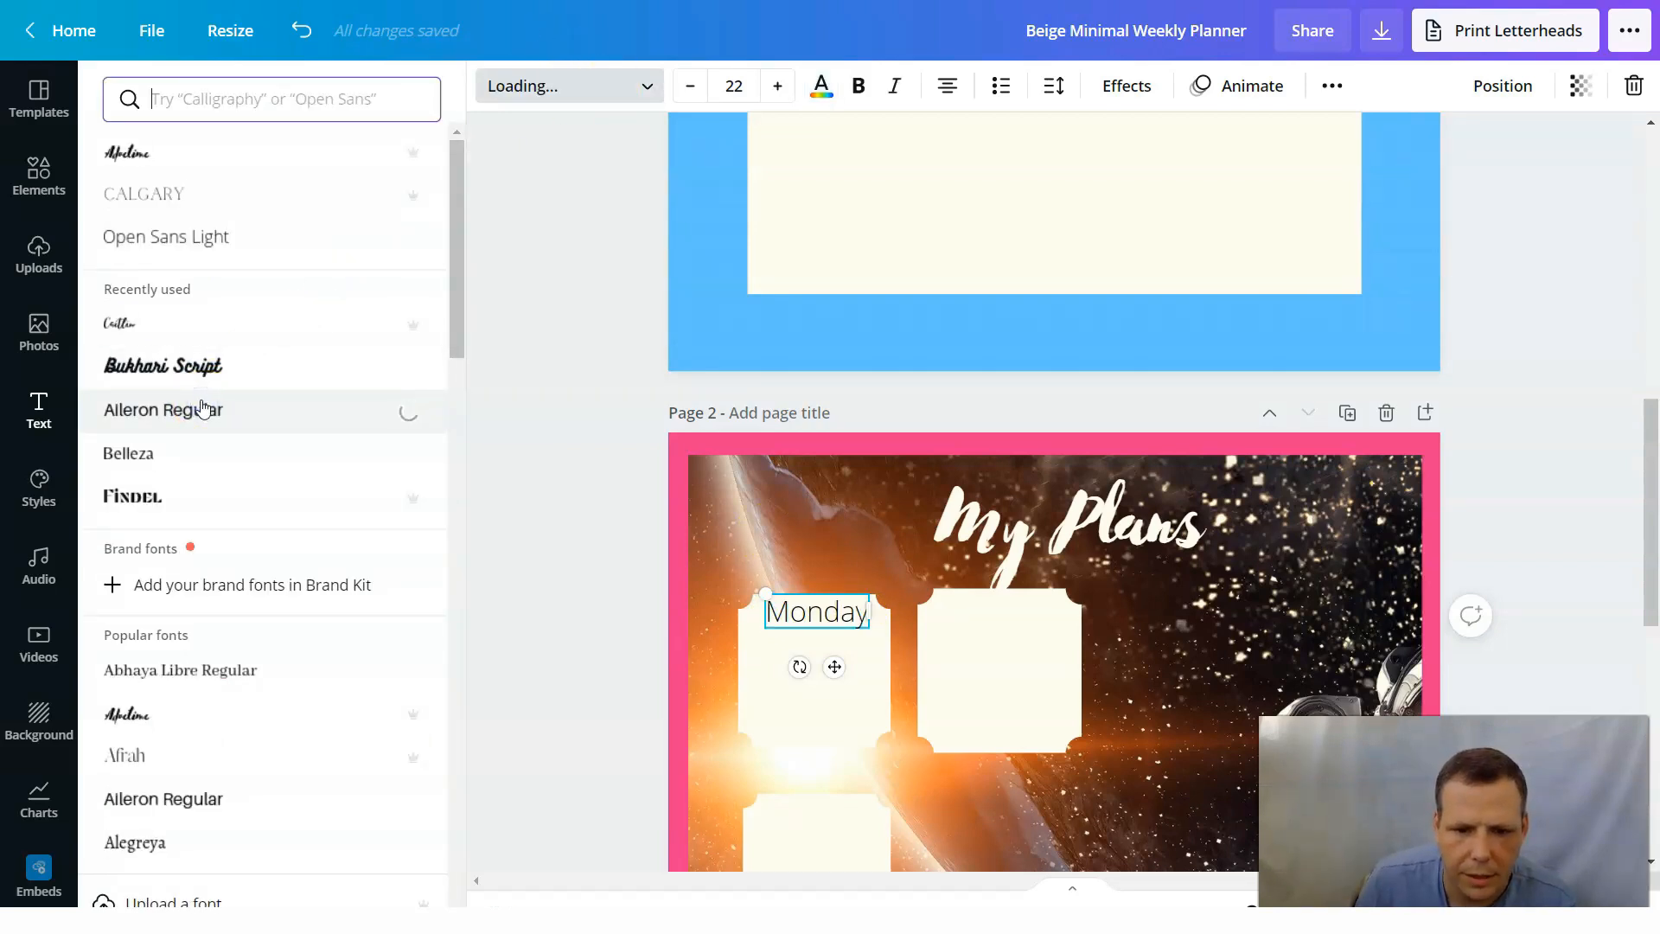
Stretch the bottom edges of the two top cards on page 2 downward so they end at about the same level.
click(1044, 676)
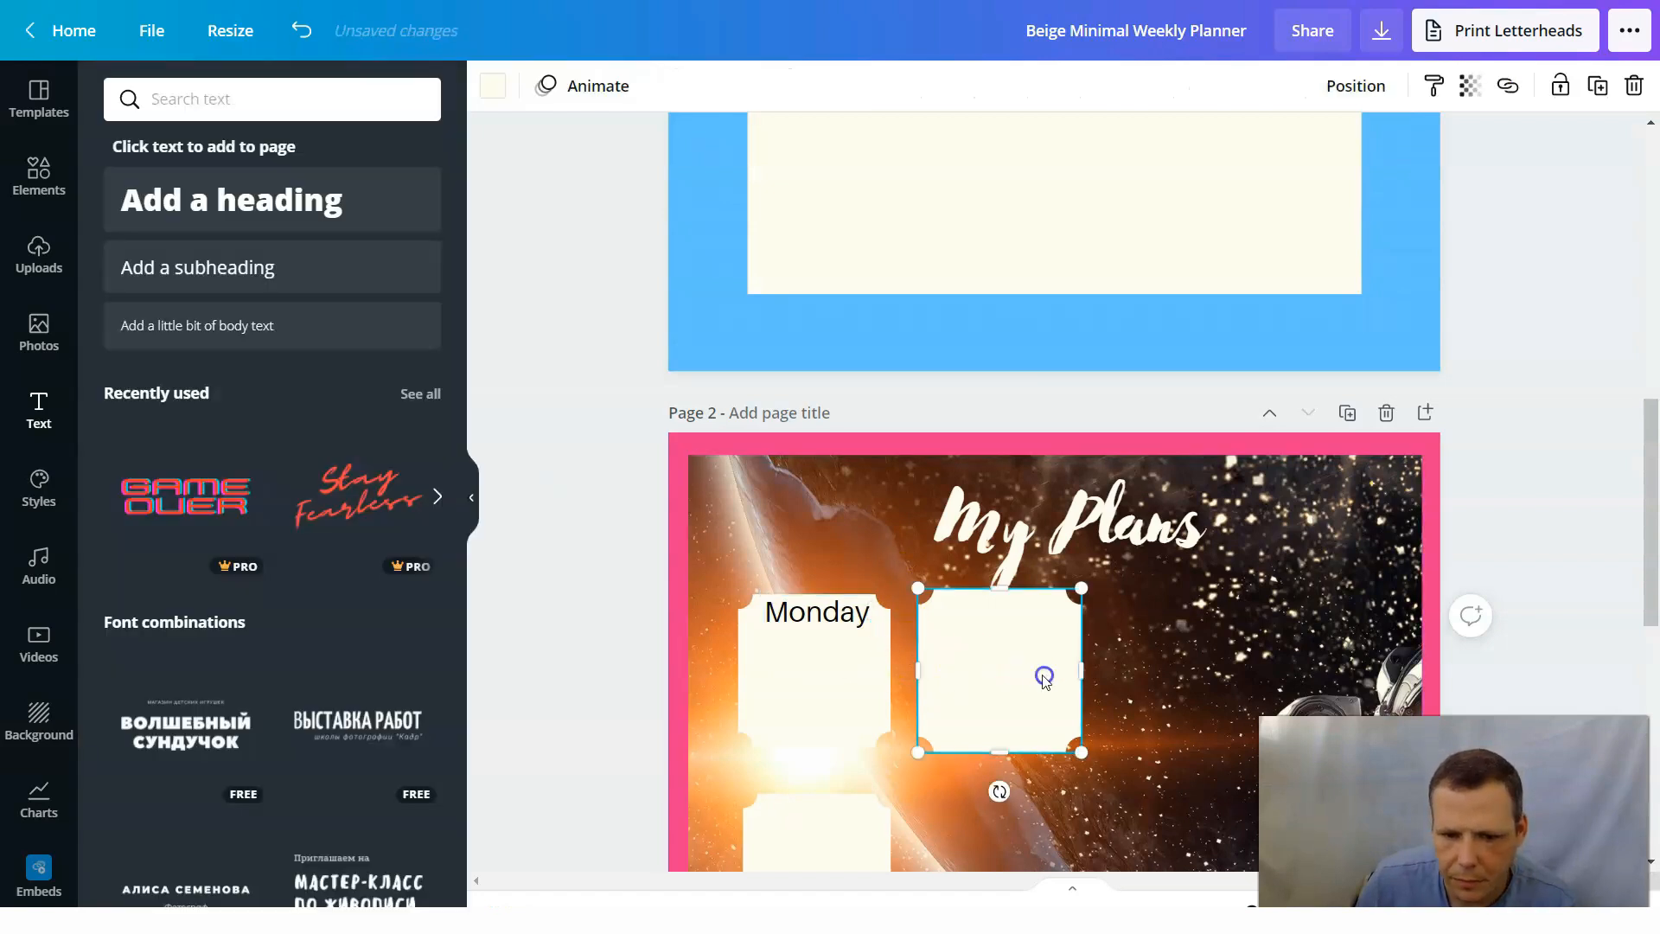
click(793, 641)
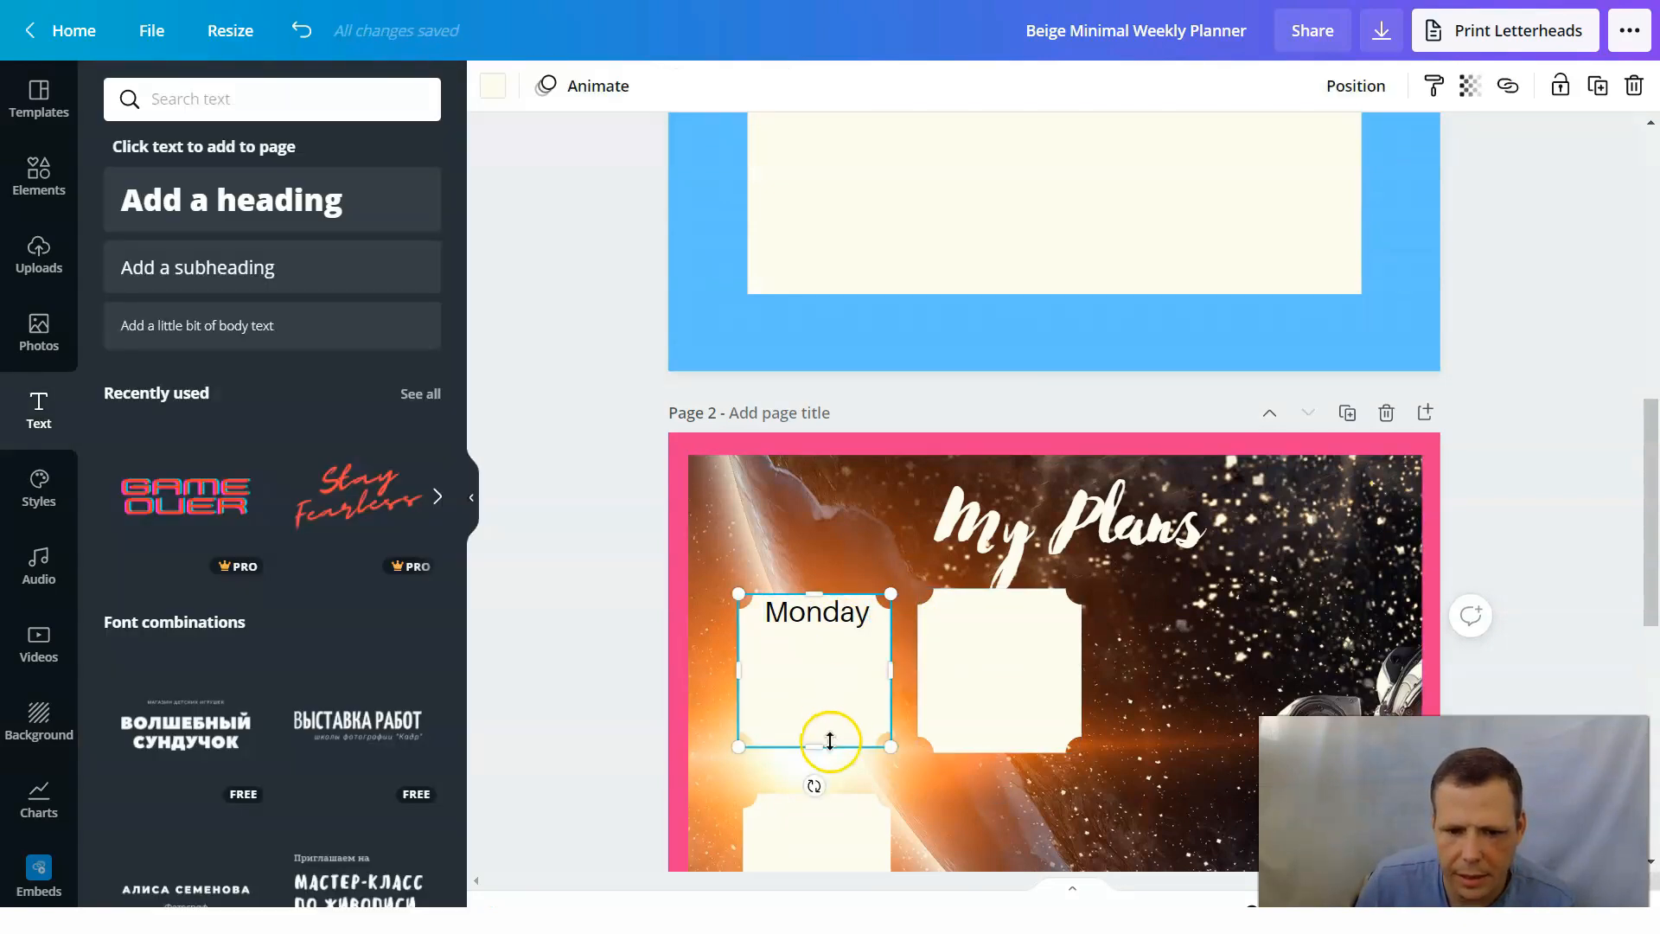
drag(819, 747, 814, 770)
click(1009, 736)
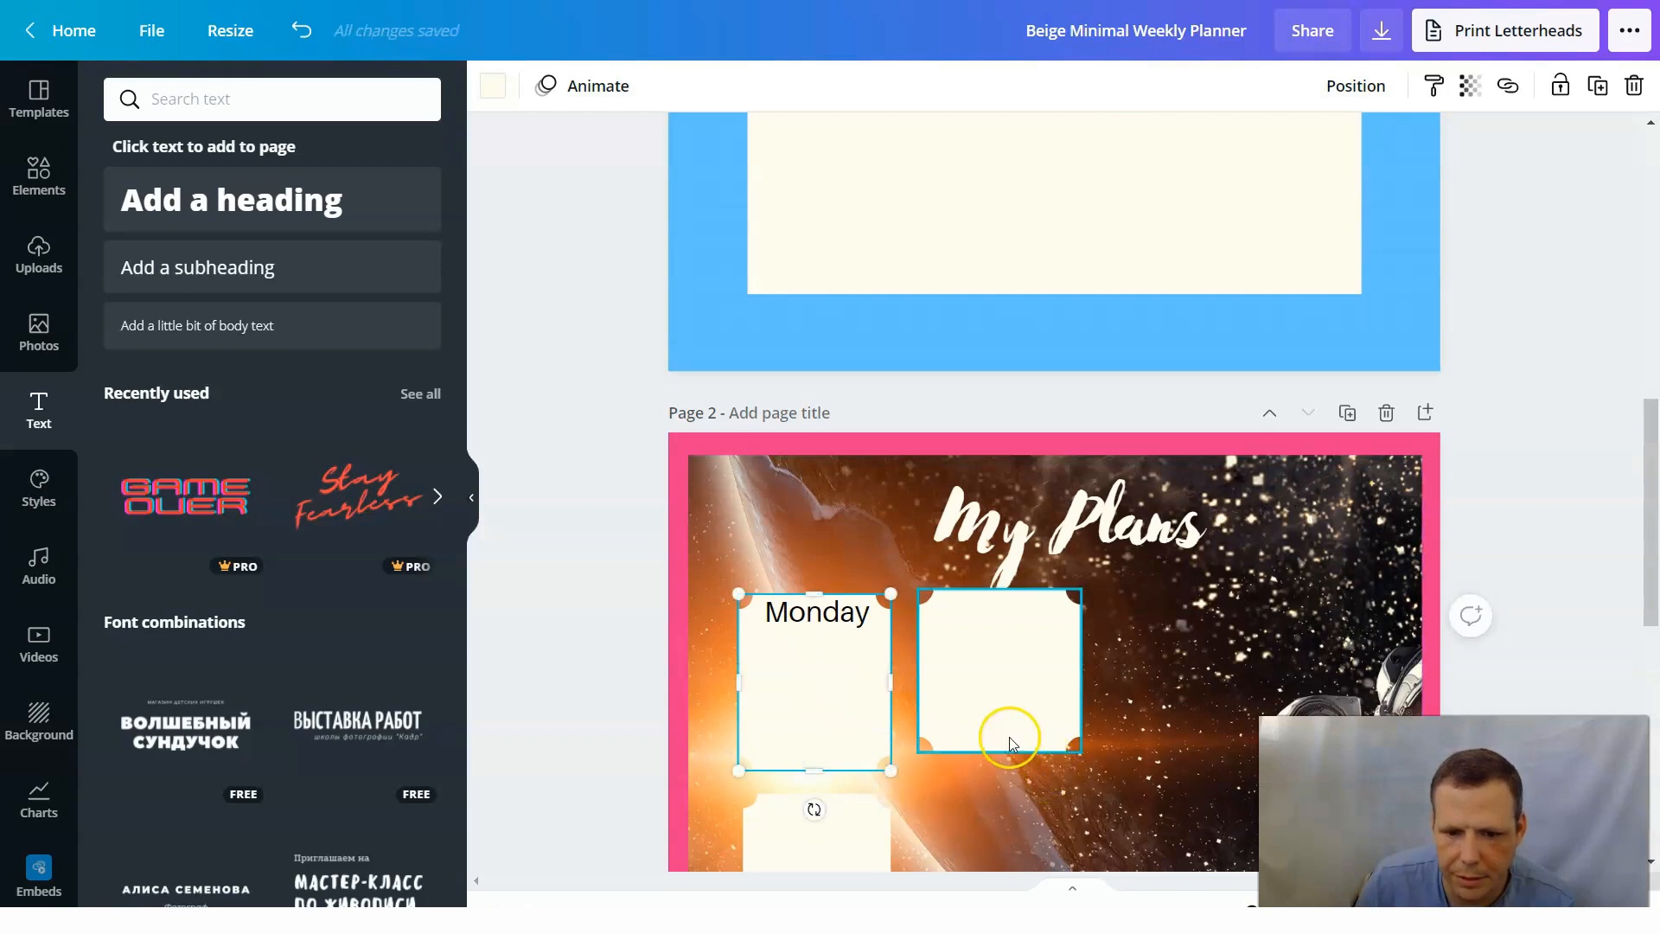
drag(1000, 761, 1000, 776)
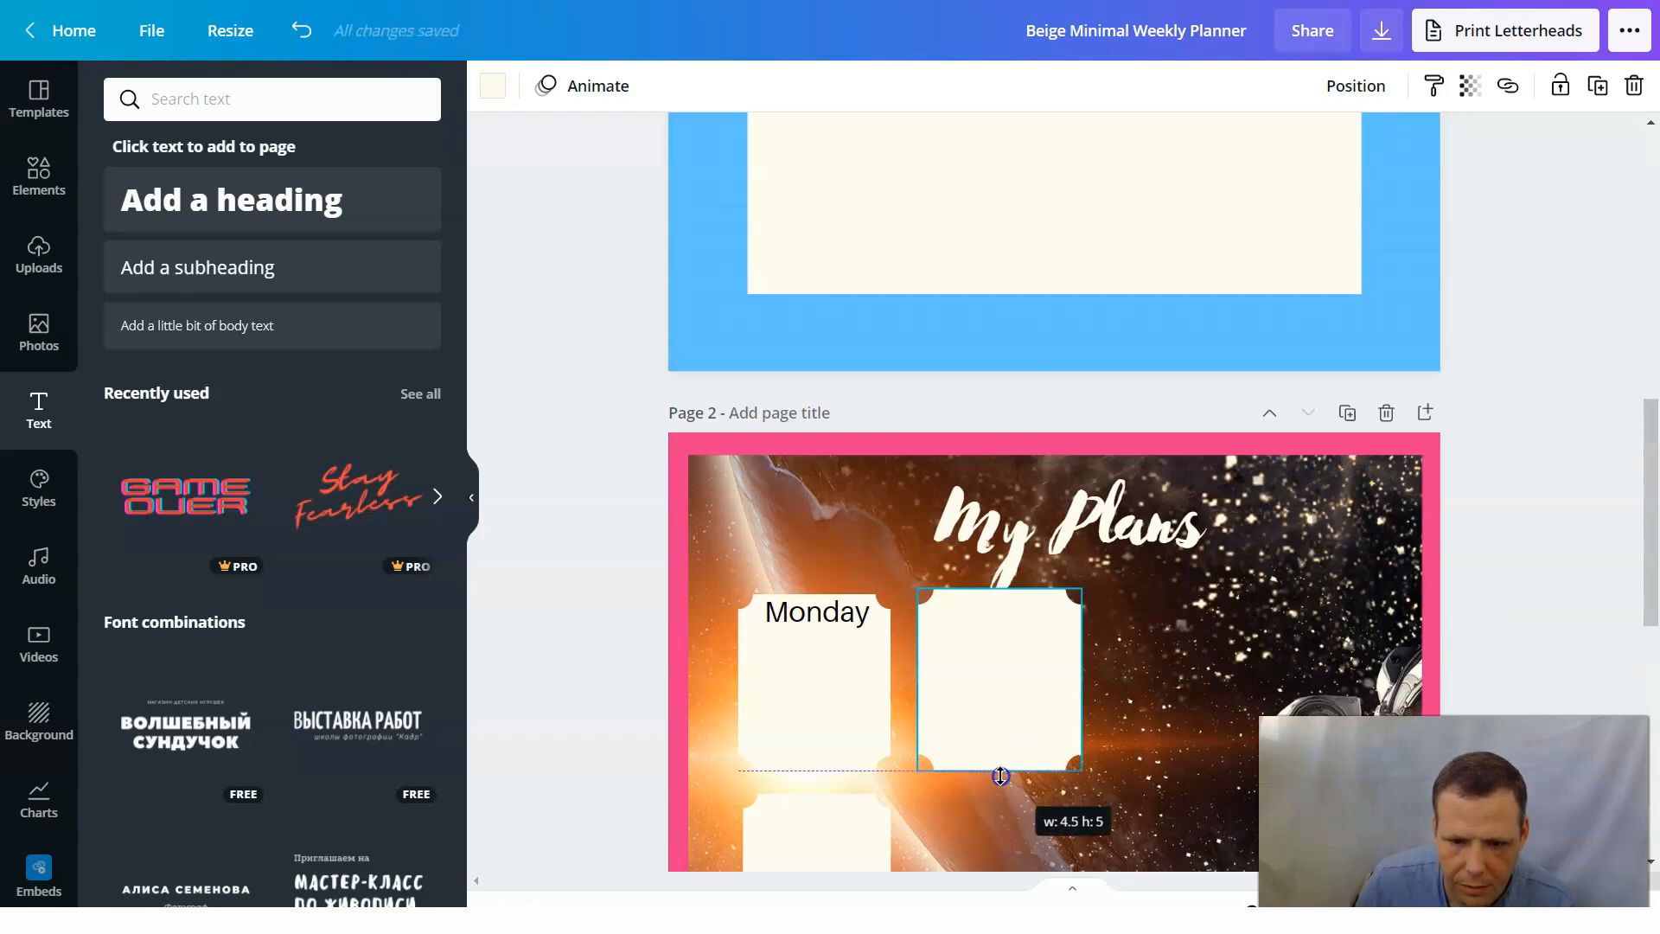
click(963, 619)
scroll(1231, 531, down, 6)
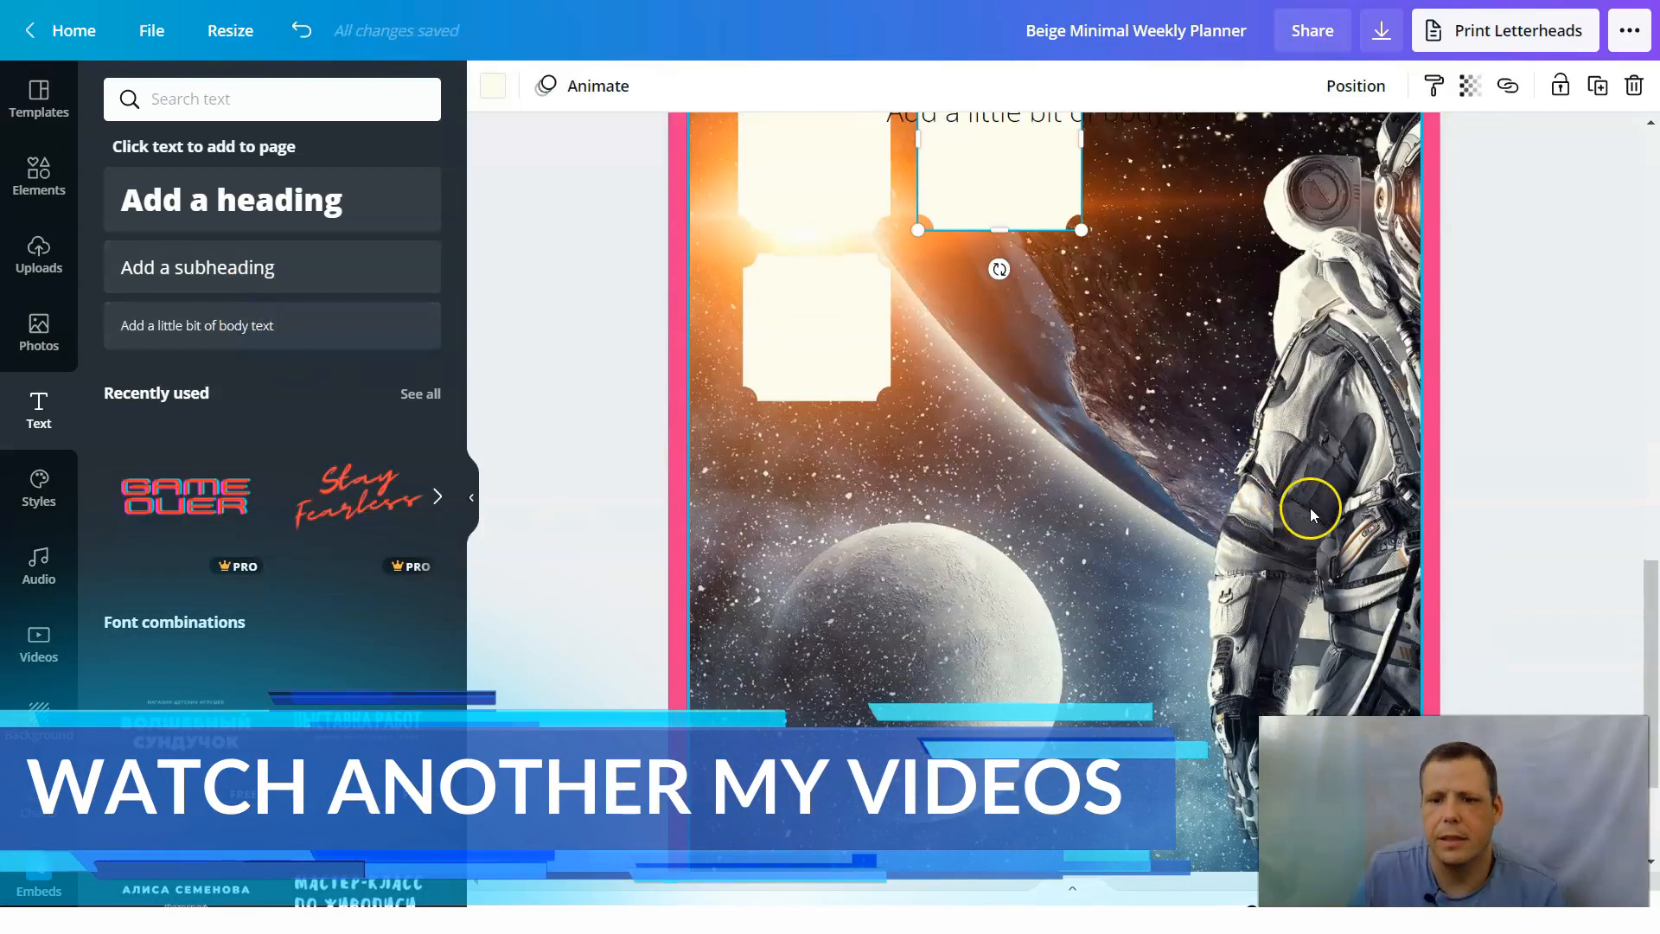
scroll(1310, 506, up, 3)
scroll(1317, 529, down, 4)
scroll(1318, 529, up, 5)
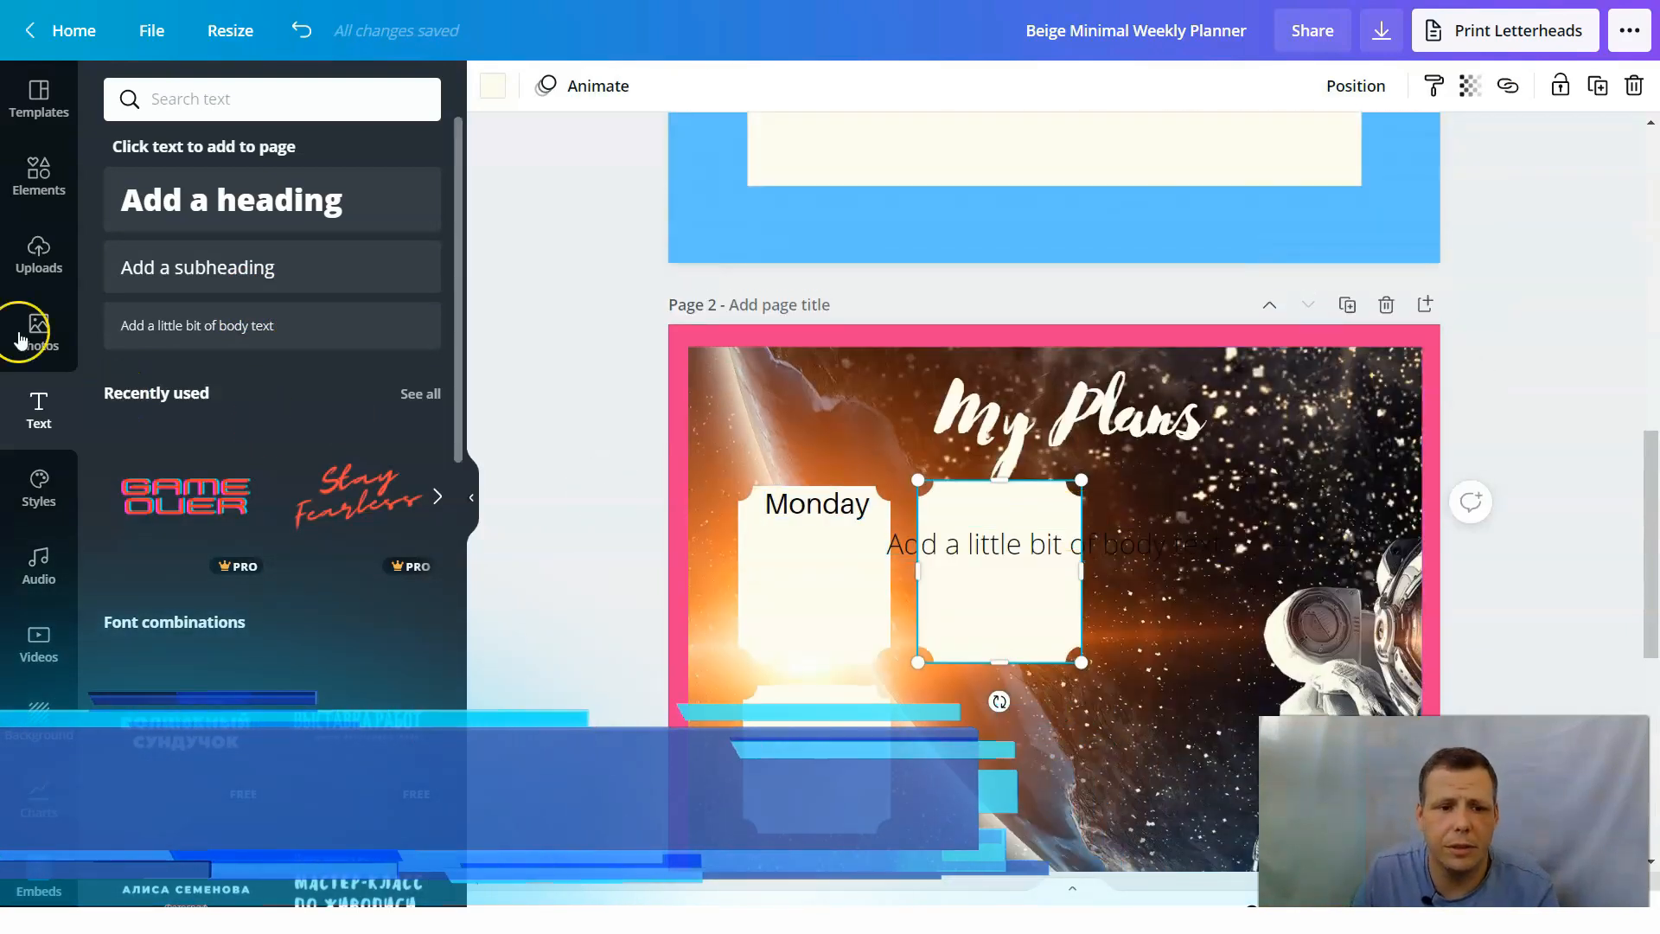
Search the elements library for "space" and limit the results to graphics.
click(36, 181)
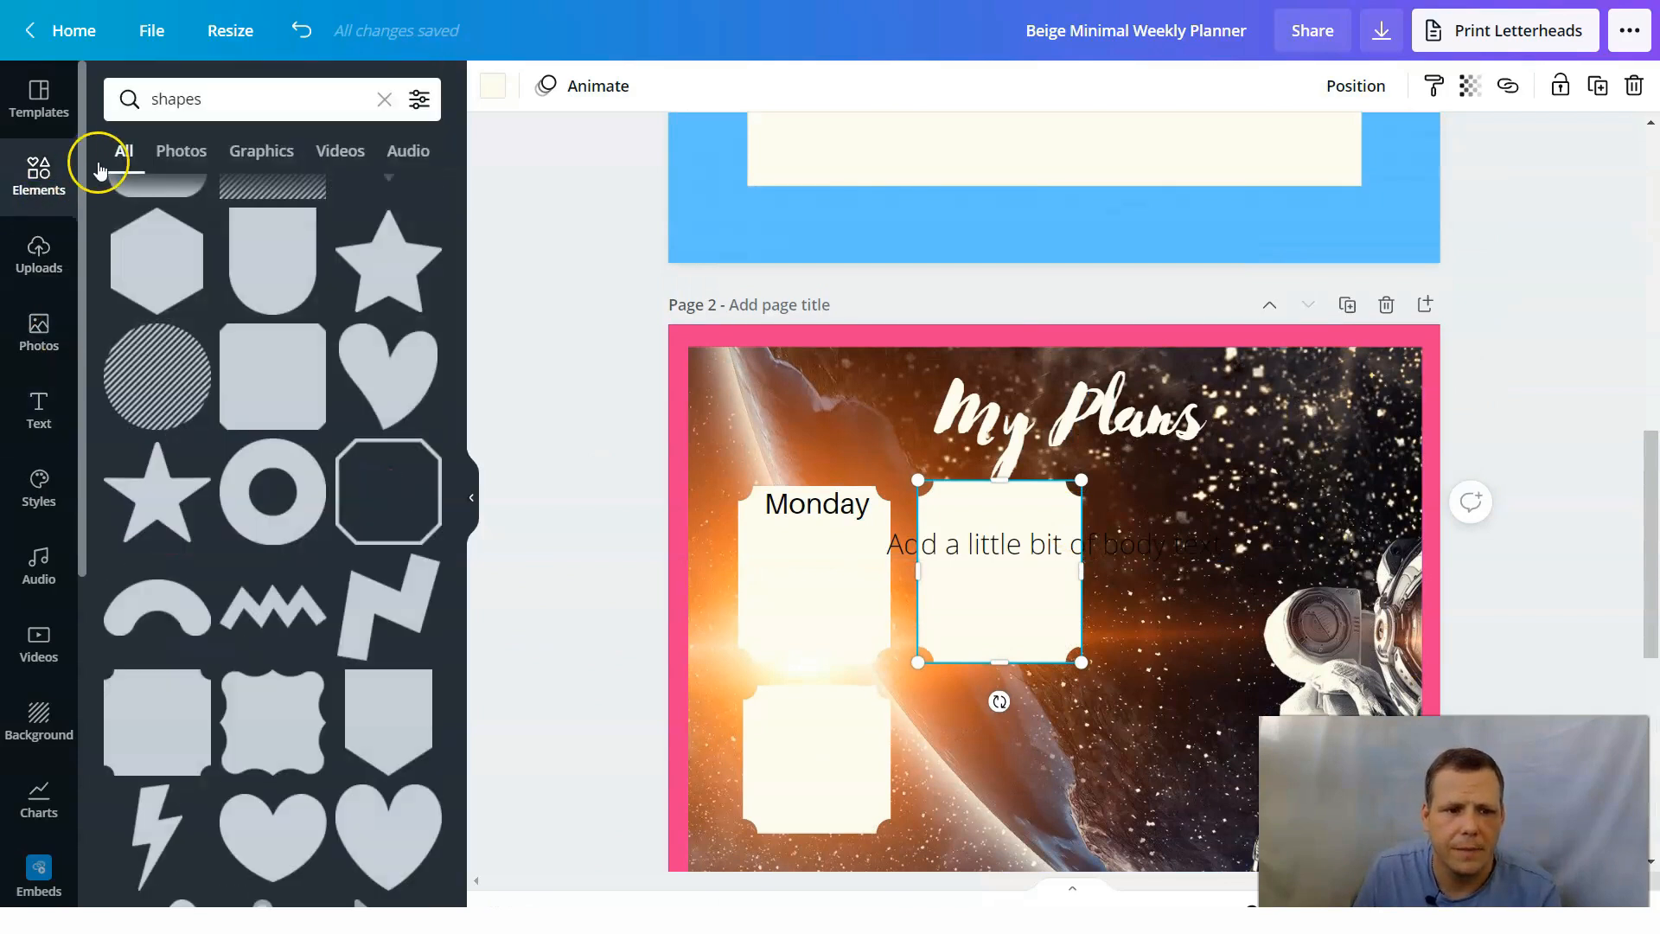
click(227, 101)
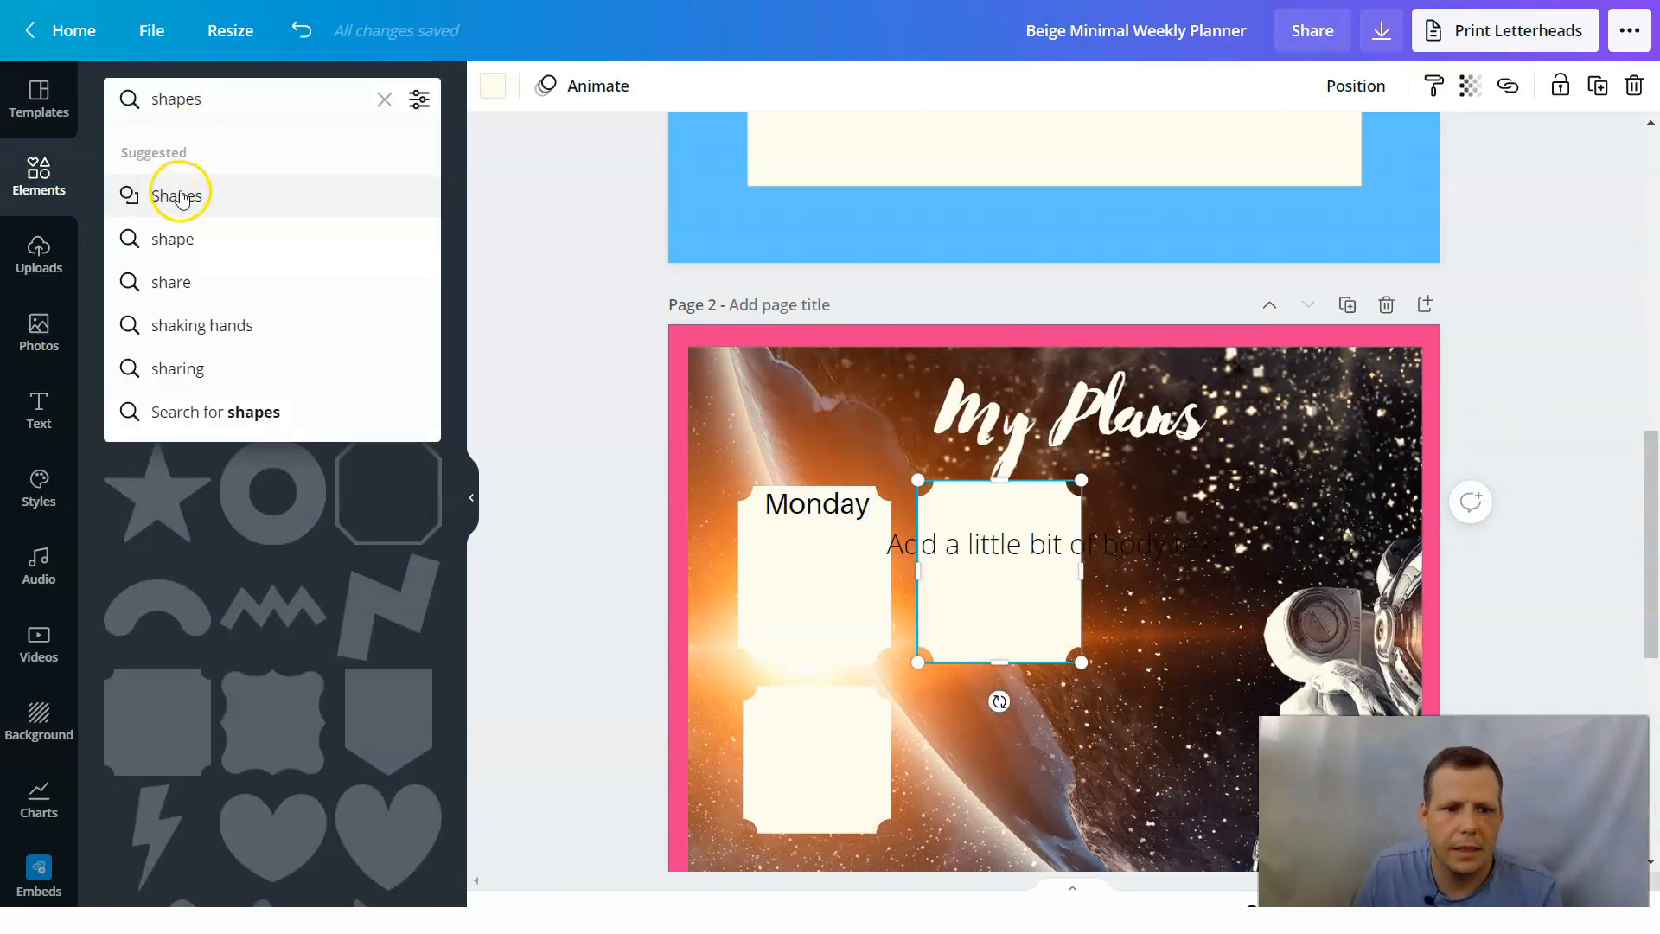
key(BackSpace)
key(BackSpace)
key(BackSpace)
key(BackSpace)
key(BackSpace)
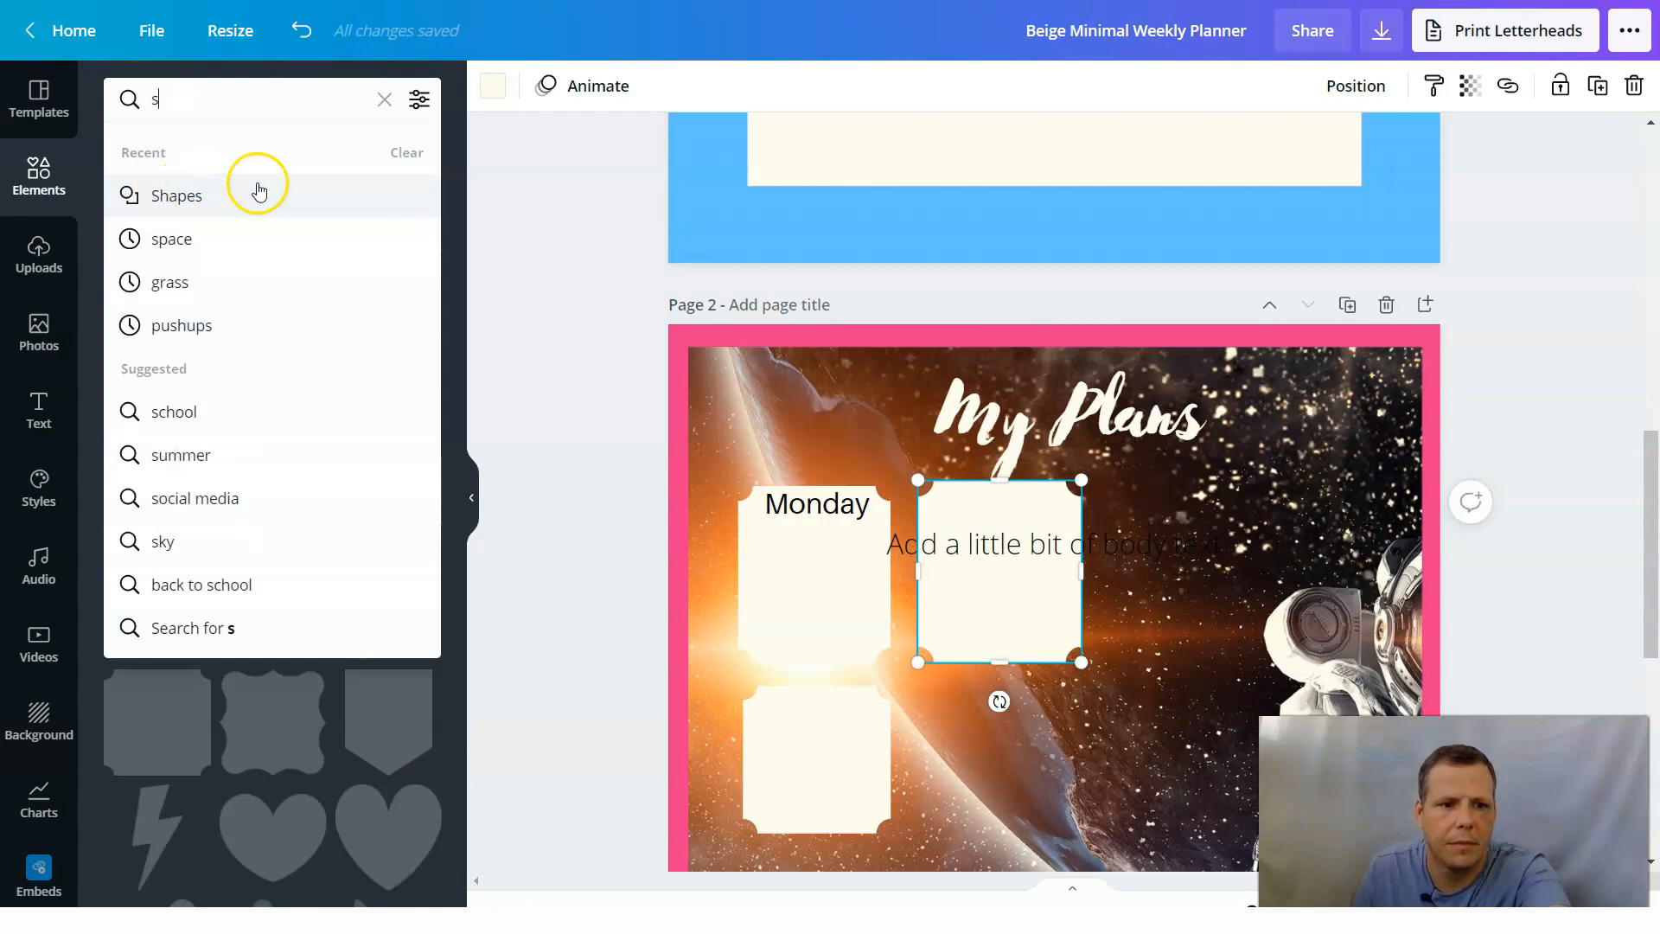
click(215, 254)
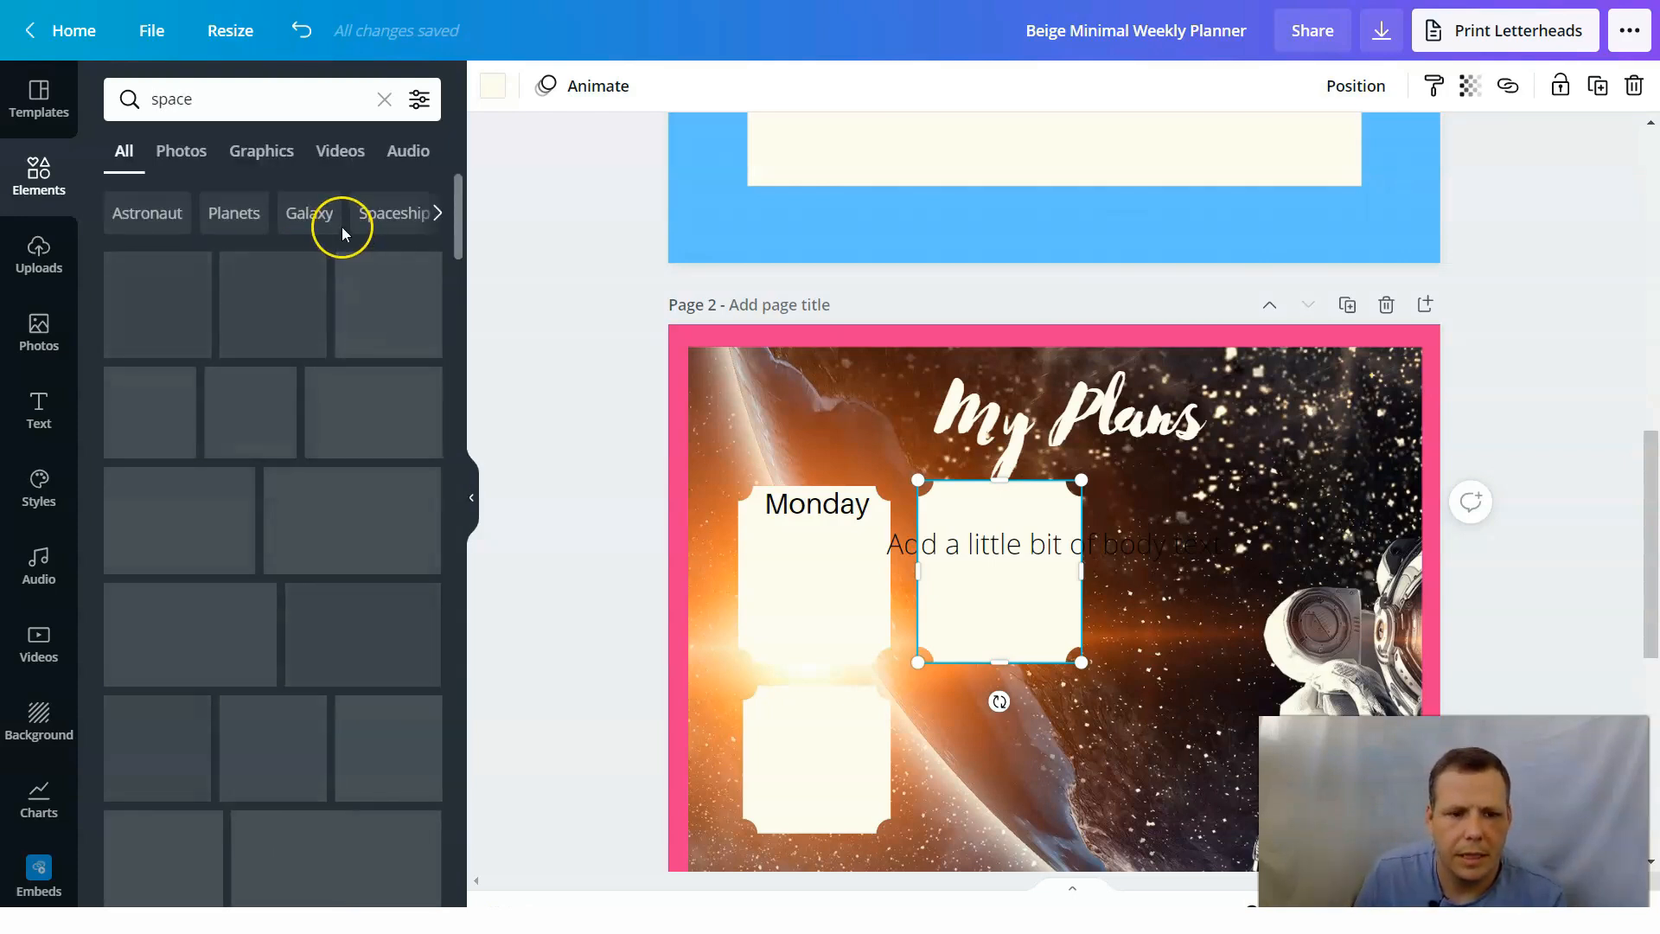
click(257, 152)
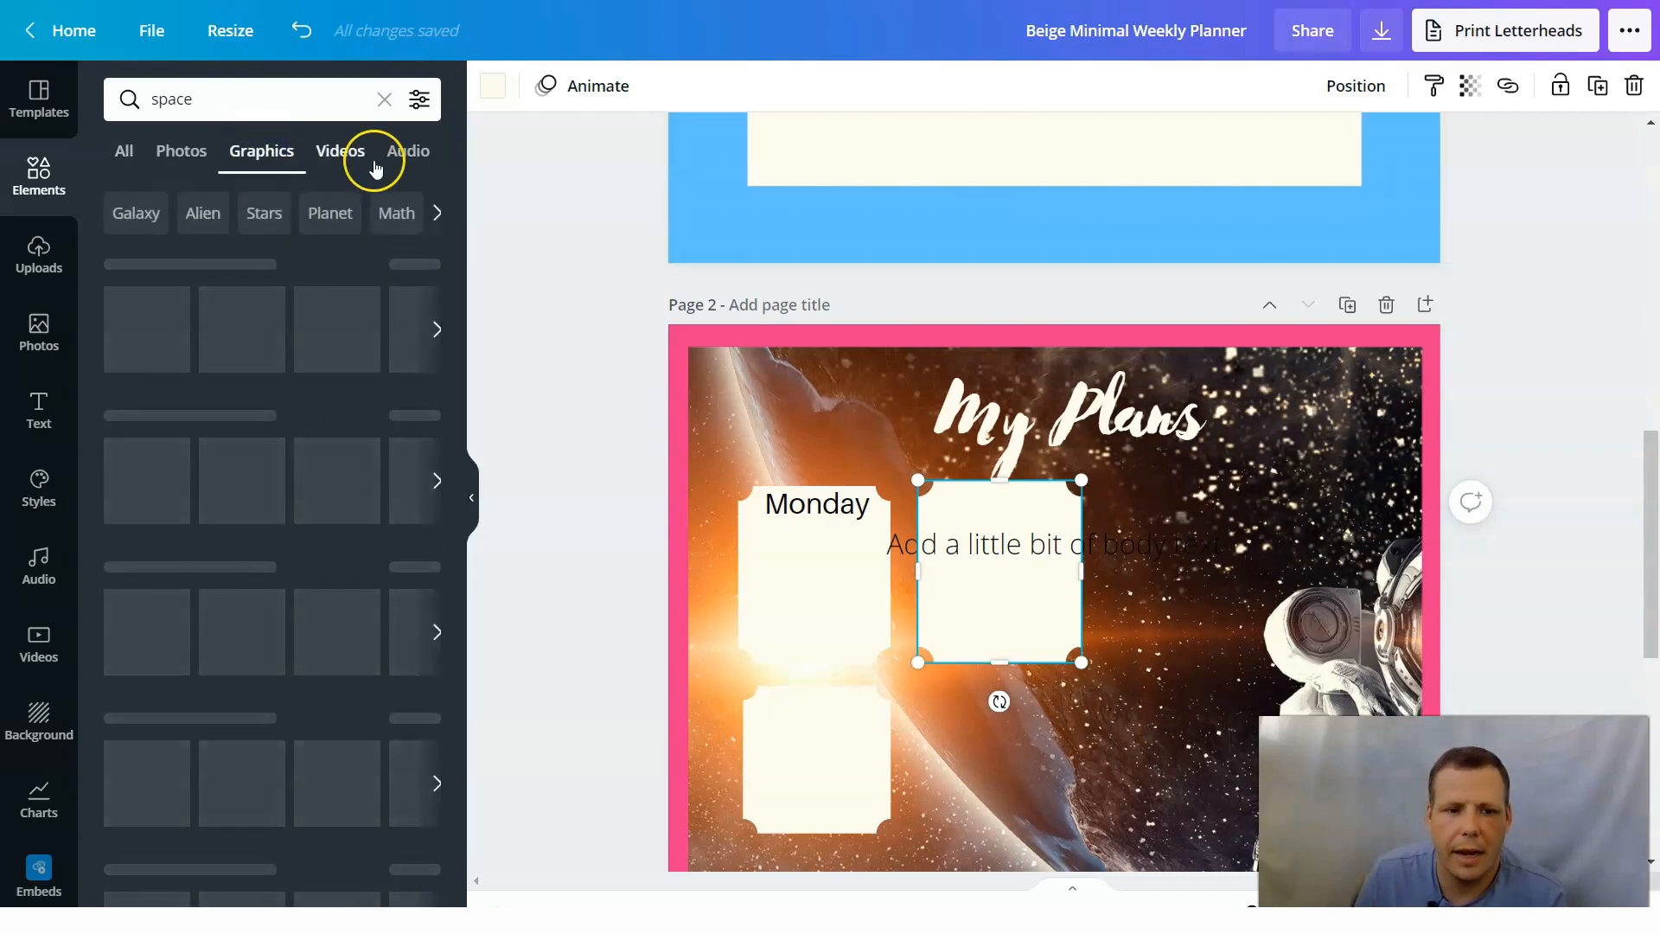
scroll(394, 522, down, 1)
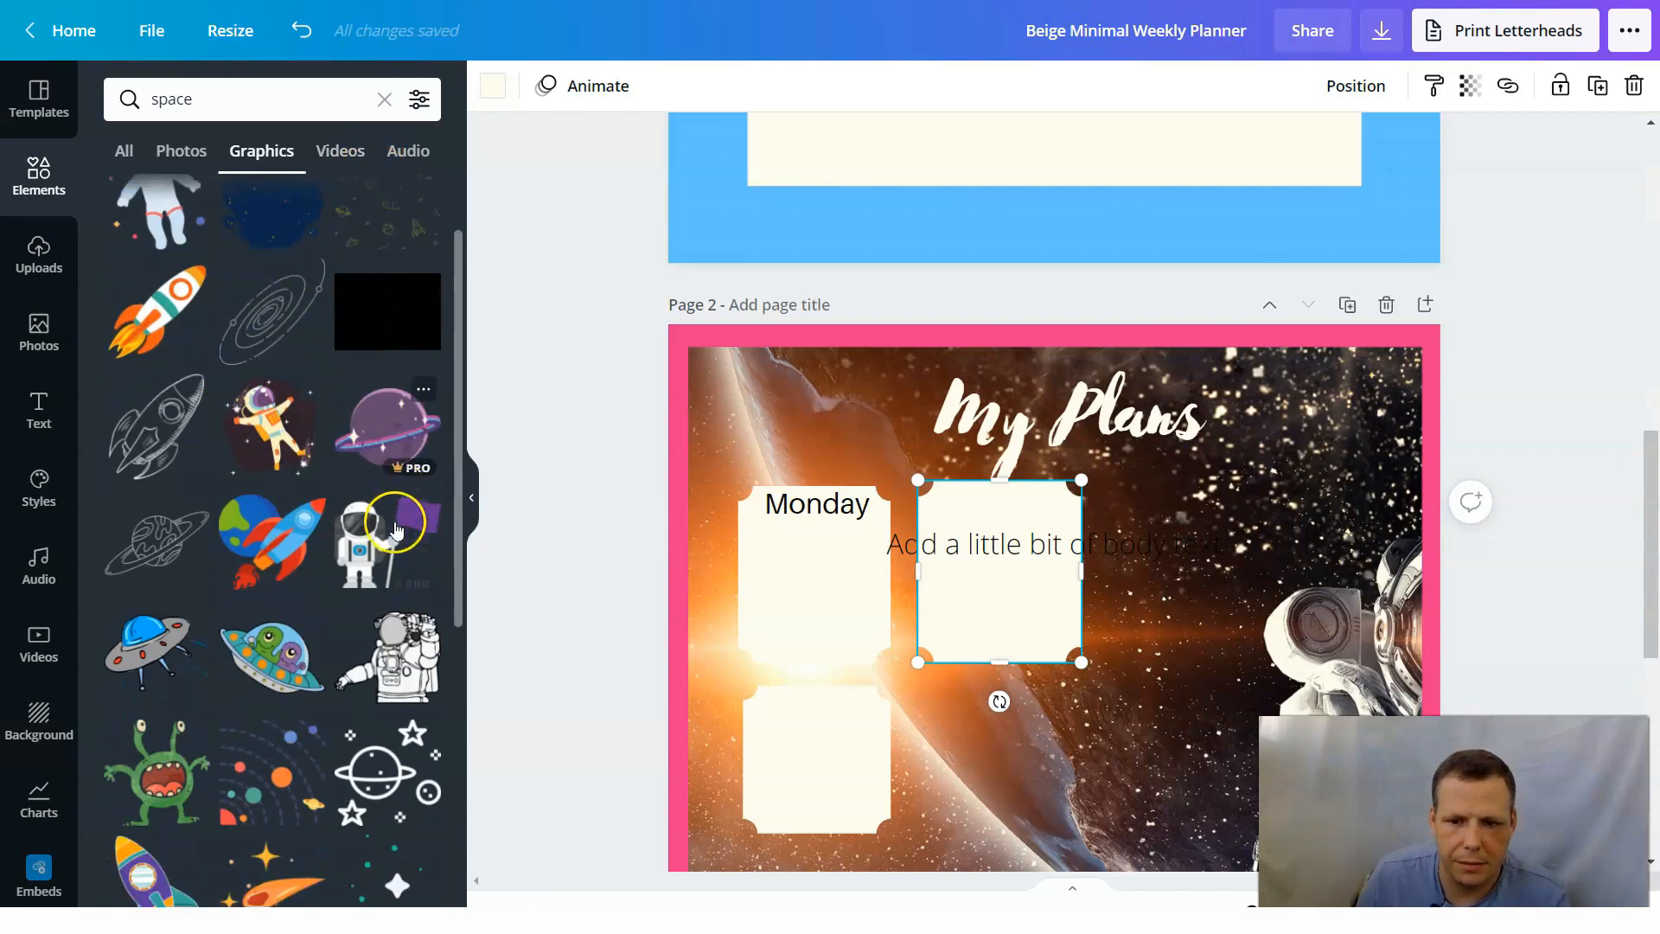
Add the purple ringed planet graphic to the upper-right corner of page 2 and rotate it slightly clockwise.
drag(395, 427, 871, 439)
drag(1261, 439, 1313, 419)
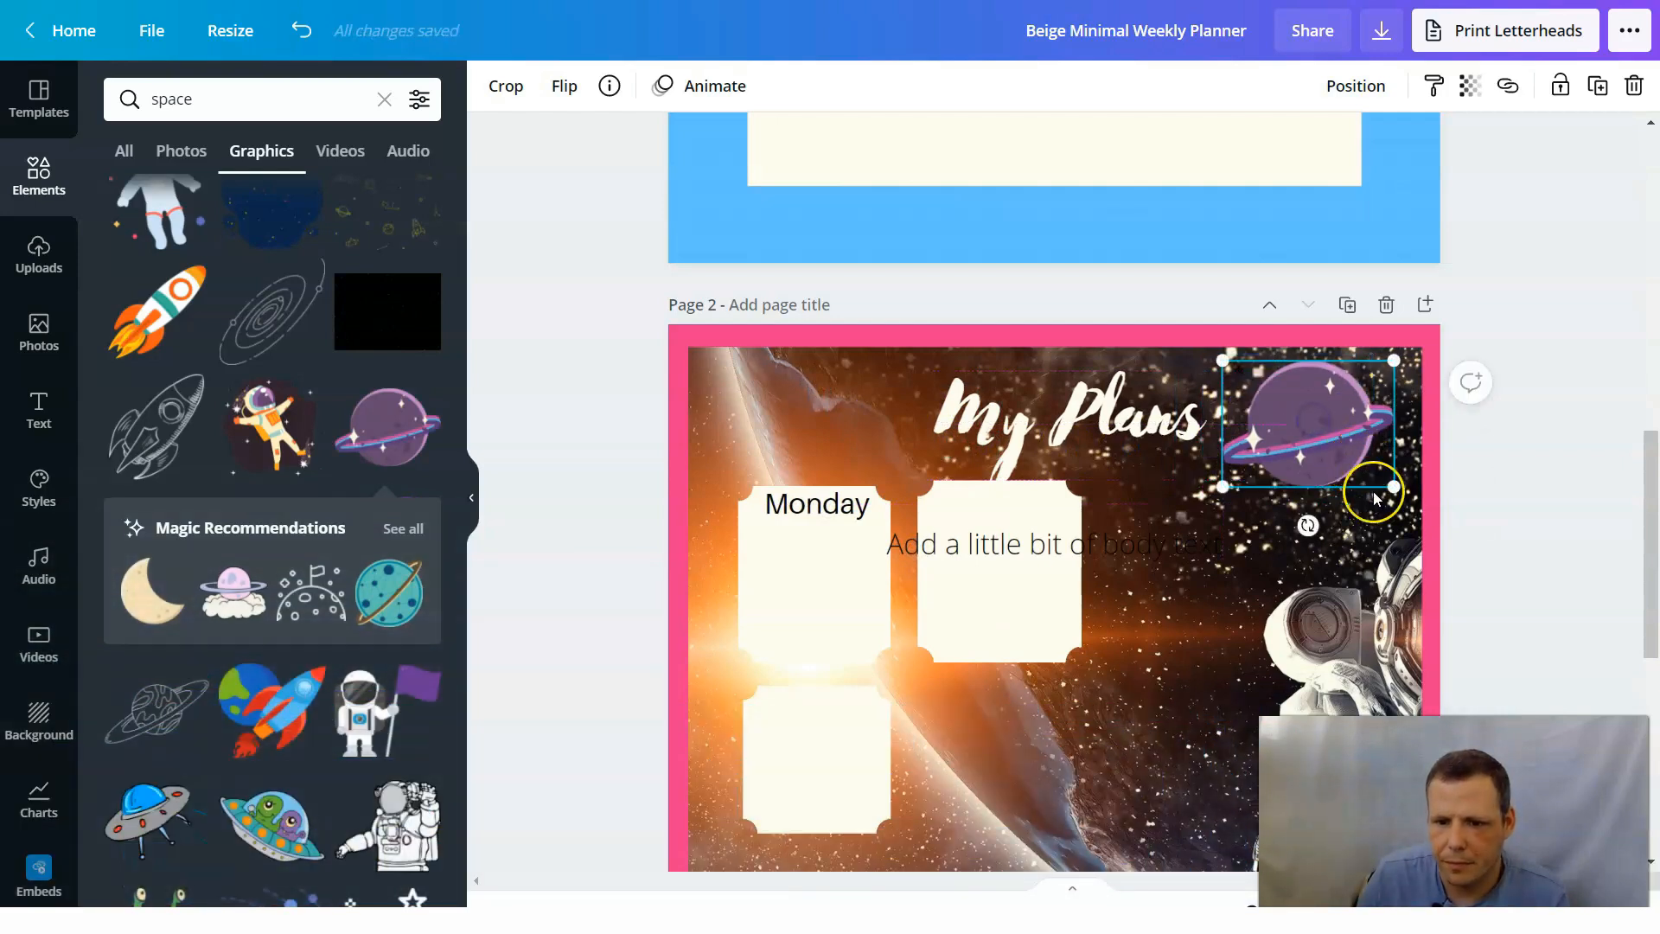
drag(1294, 522, 1282, 508)
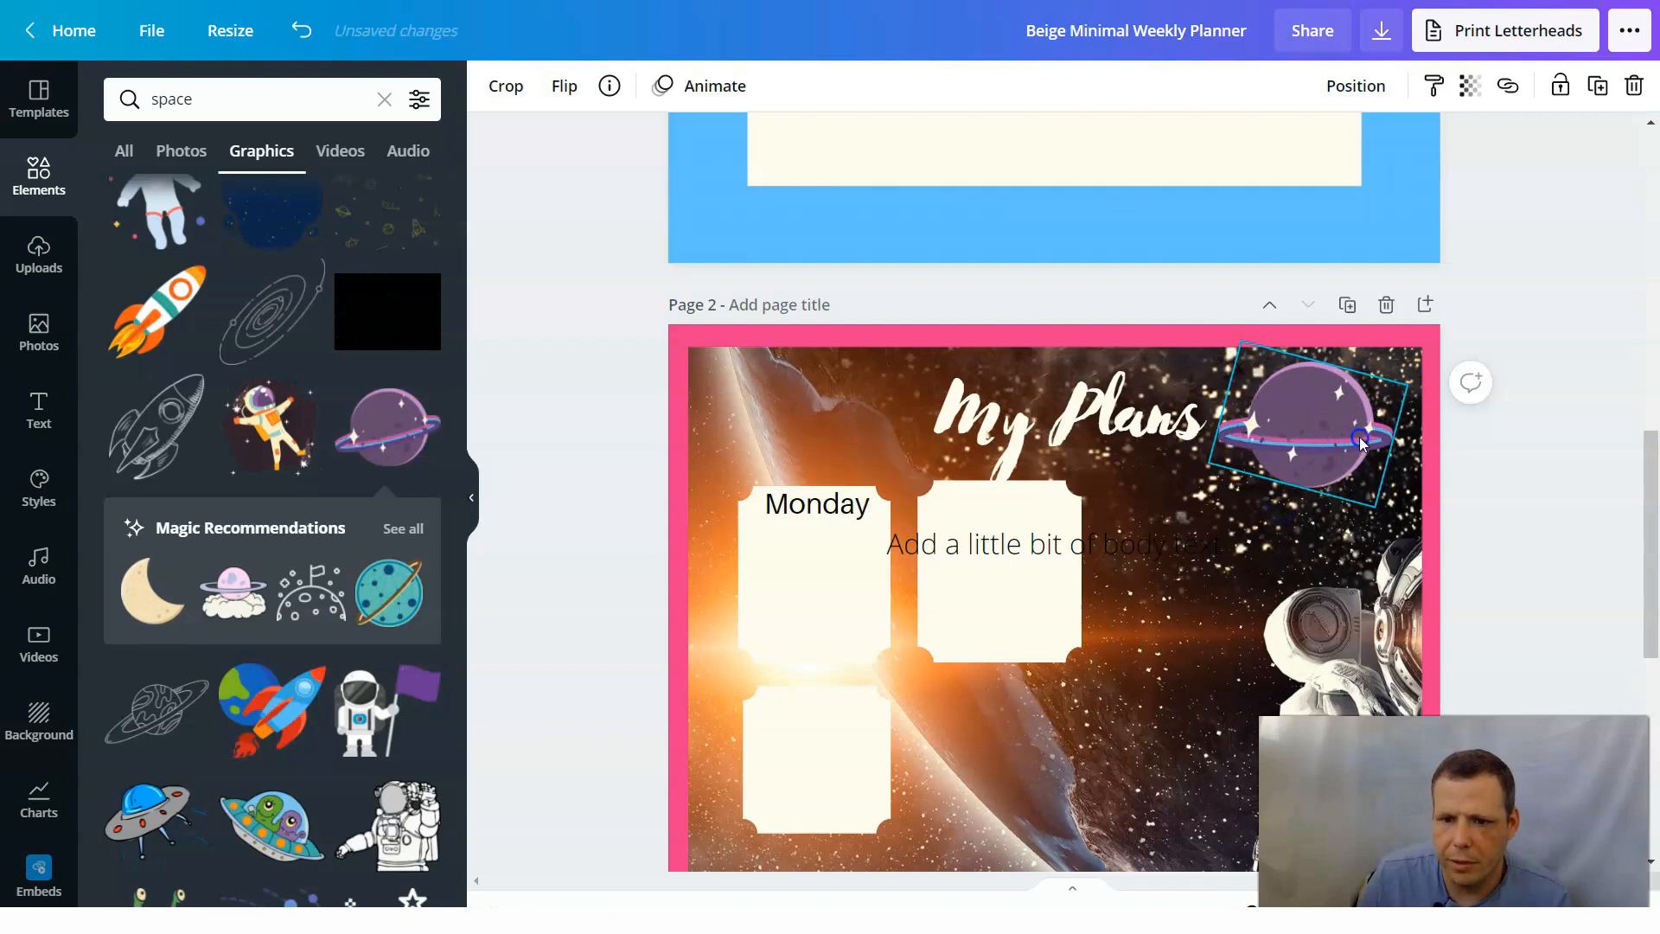
drag(1360, 443, 1375, 443)
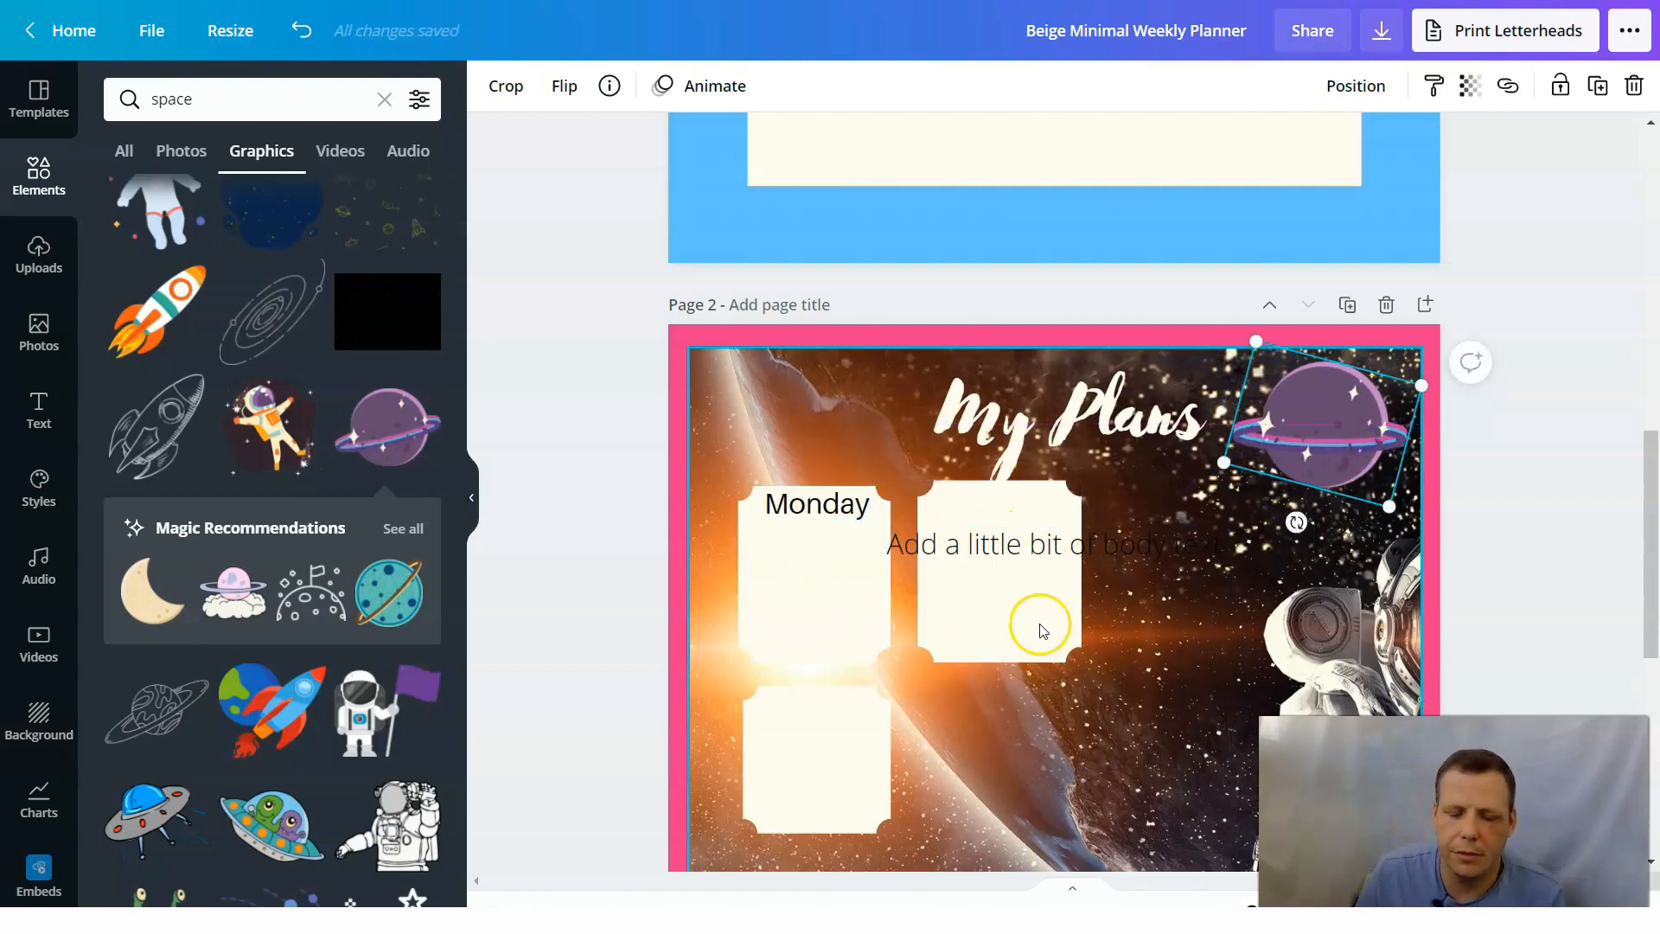
scroll(873, 502, down, 1)
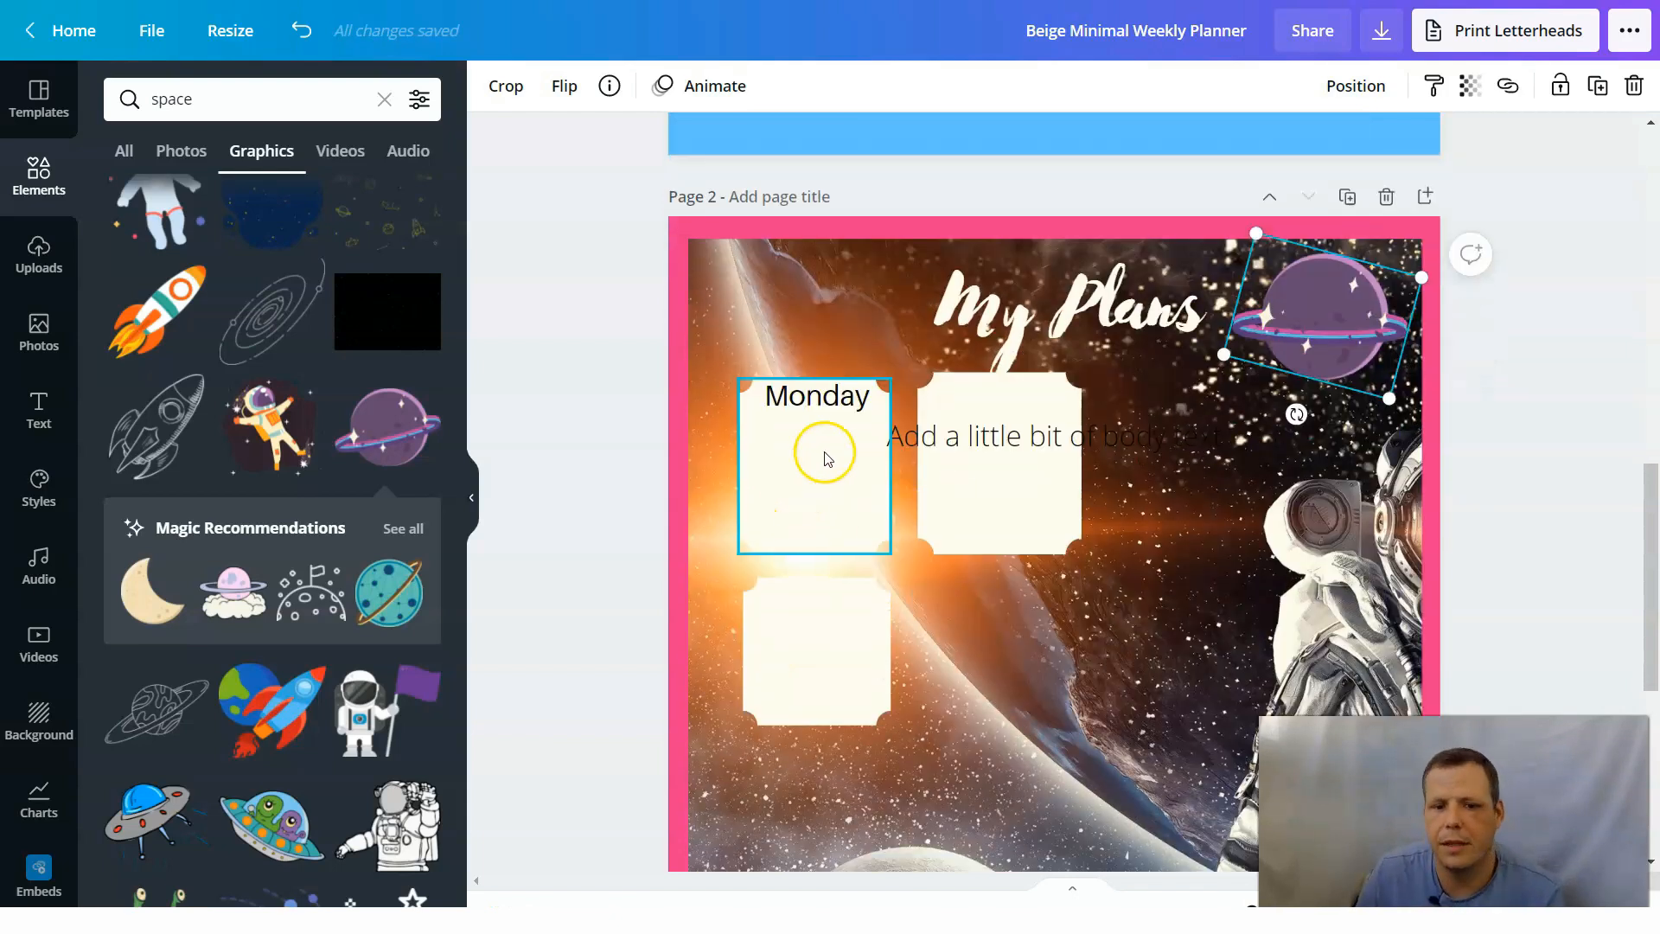
click(834, 402)
click(818, 495)
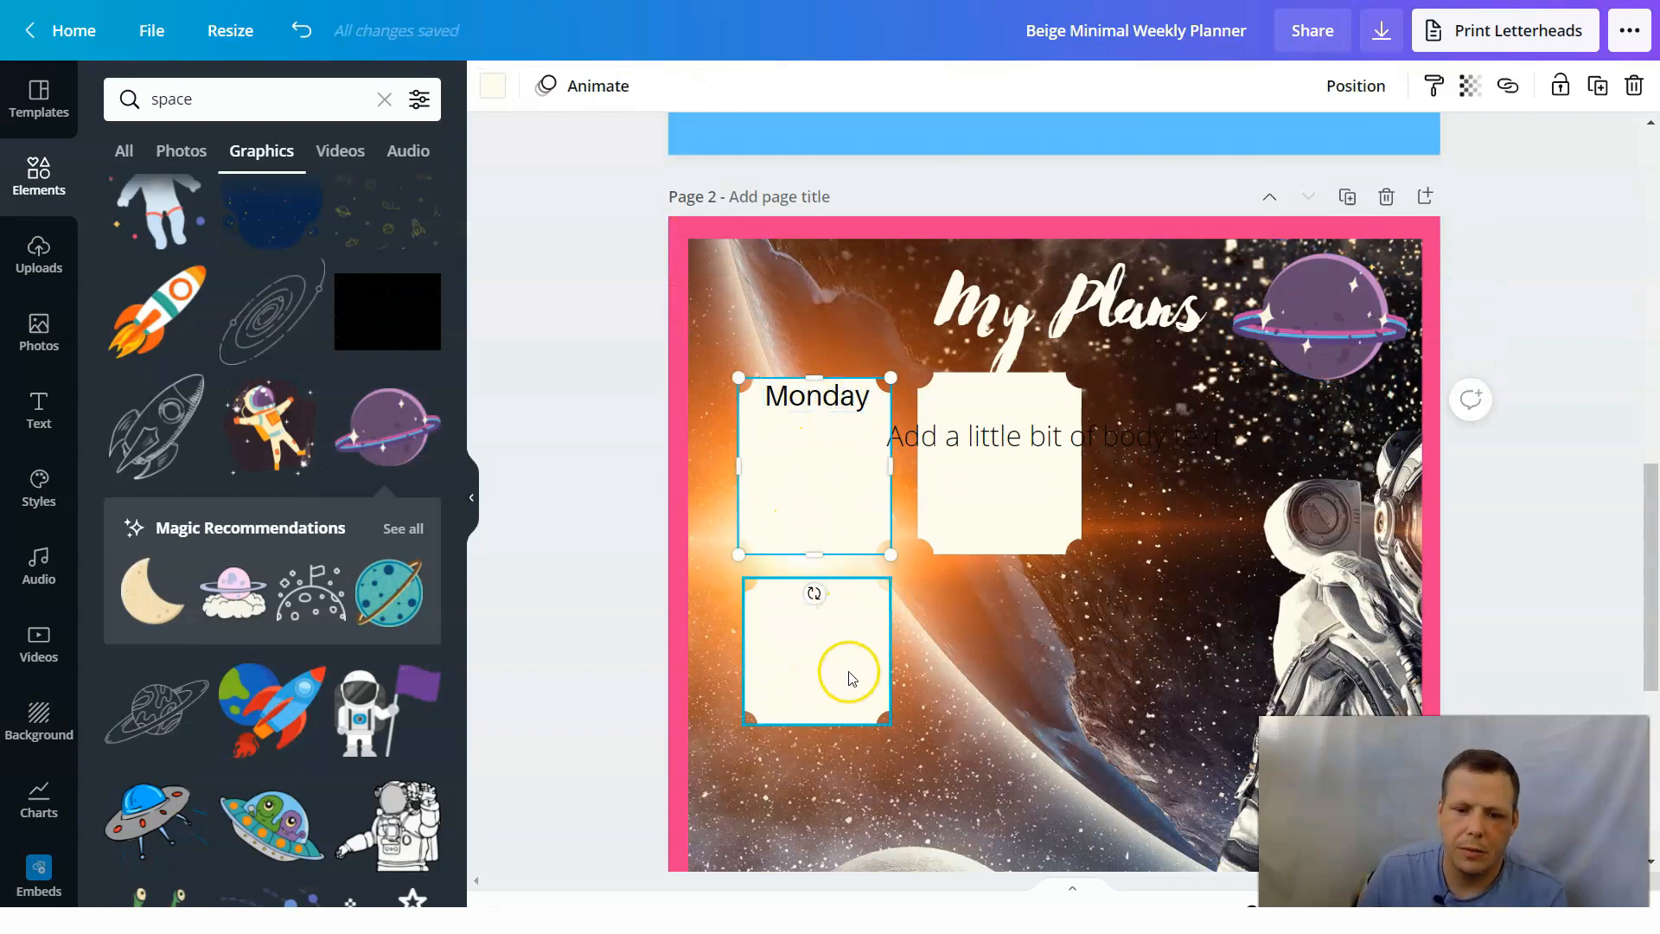
click(994, 511)
click(741, 671)
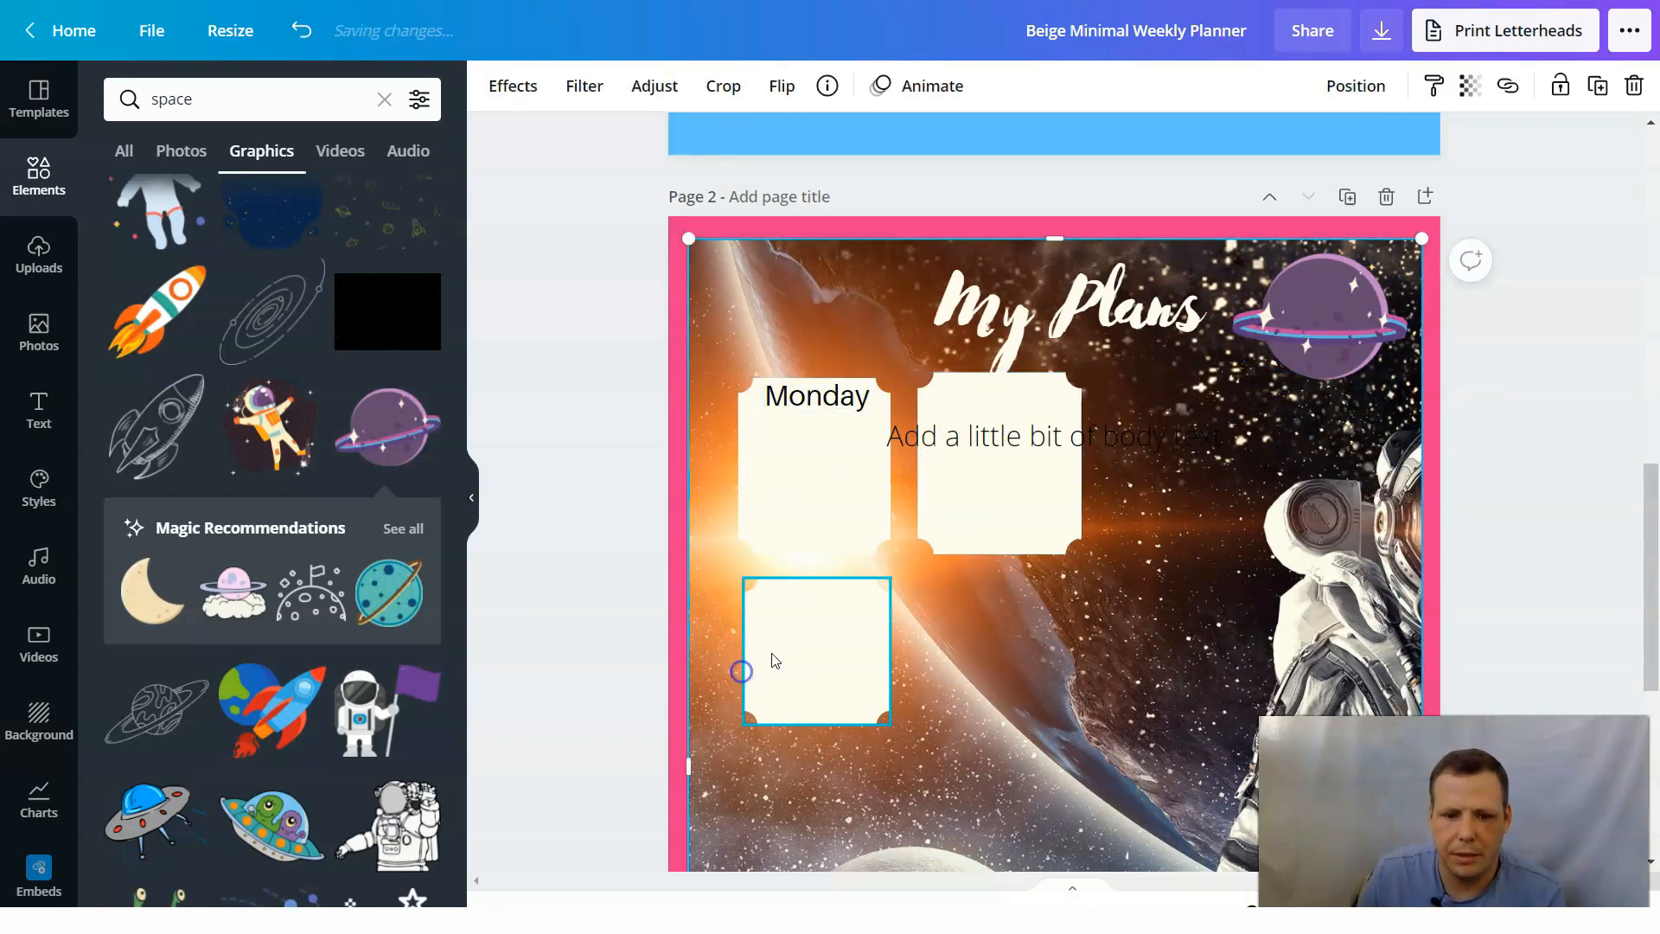
click(871, 644)
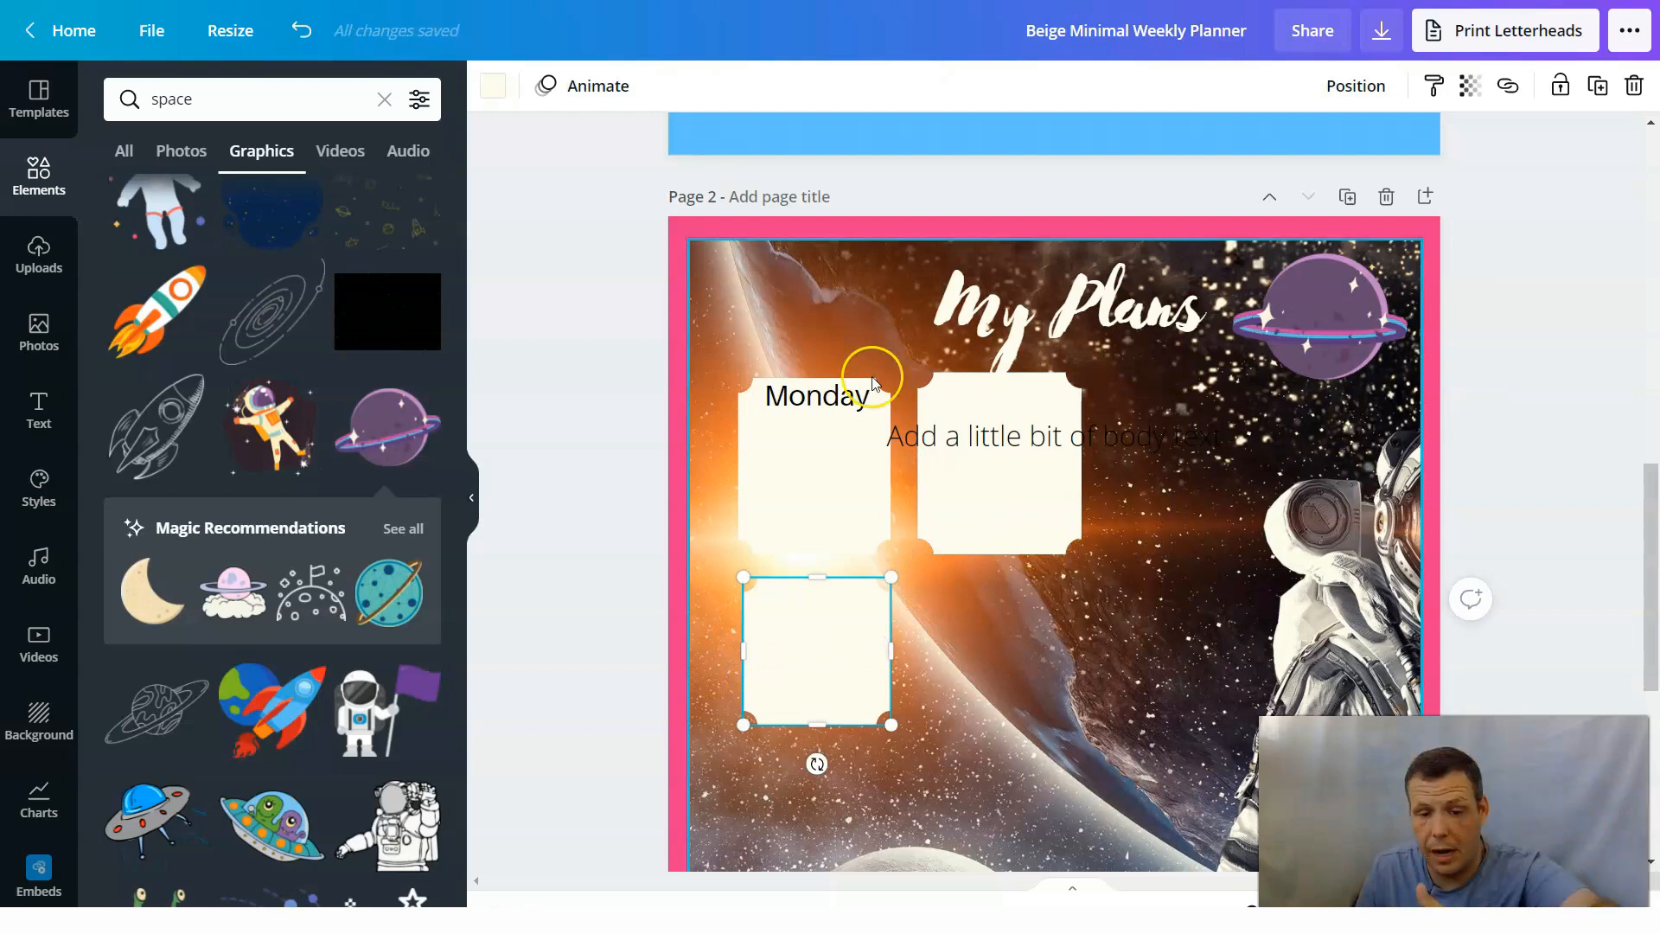
scroll(1077, 484, down, 6)
scroll(1210, 458, up, 6)
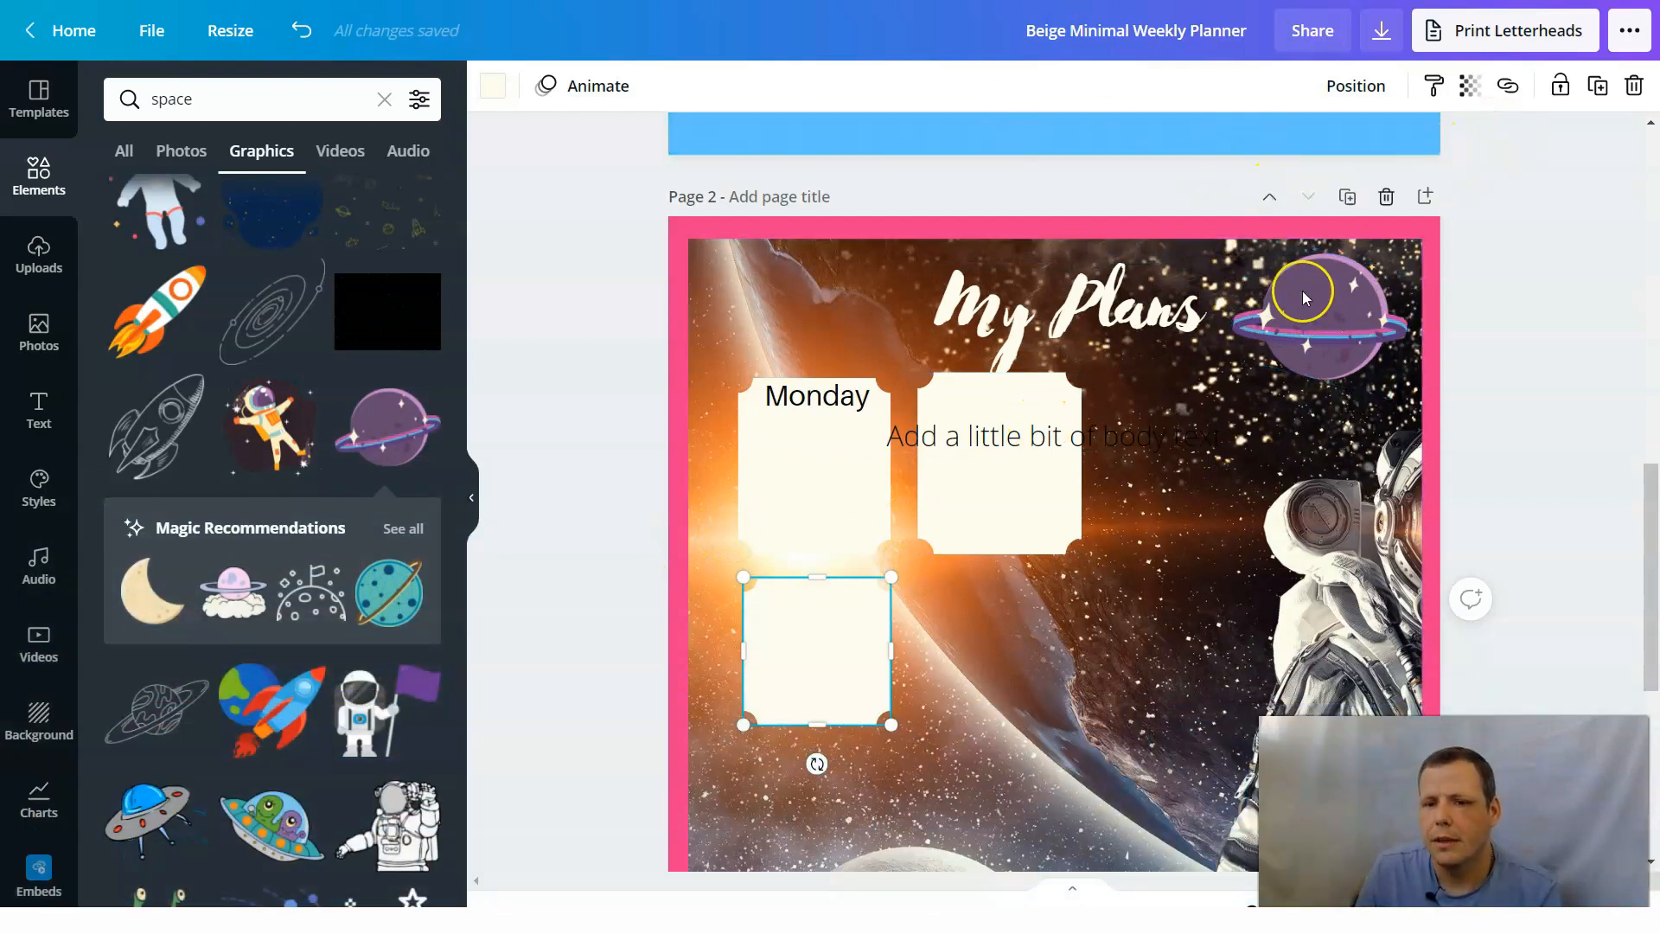
Open the letterhead print order, choose single-sided printing, and review the page, paper and copy options.
scroll(1353, 394, up, 6)
scroll(1353, 394, up, 4)
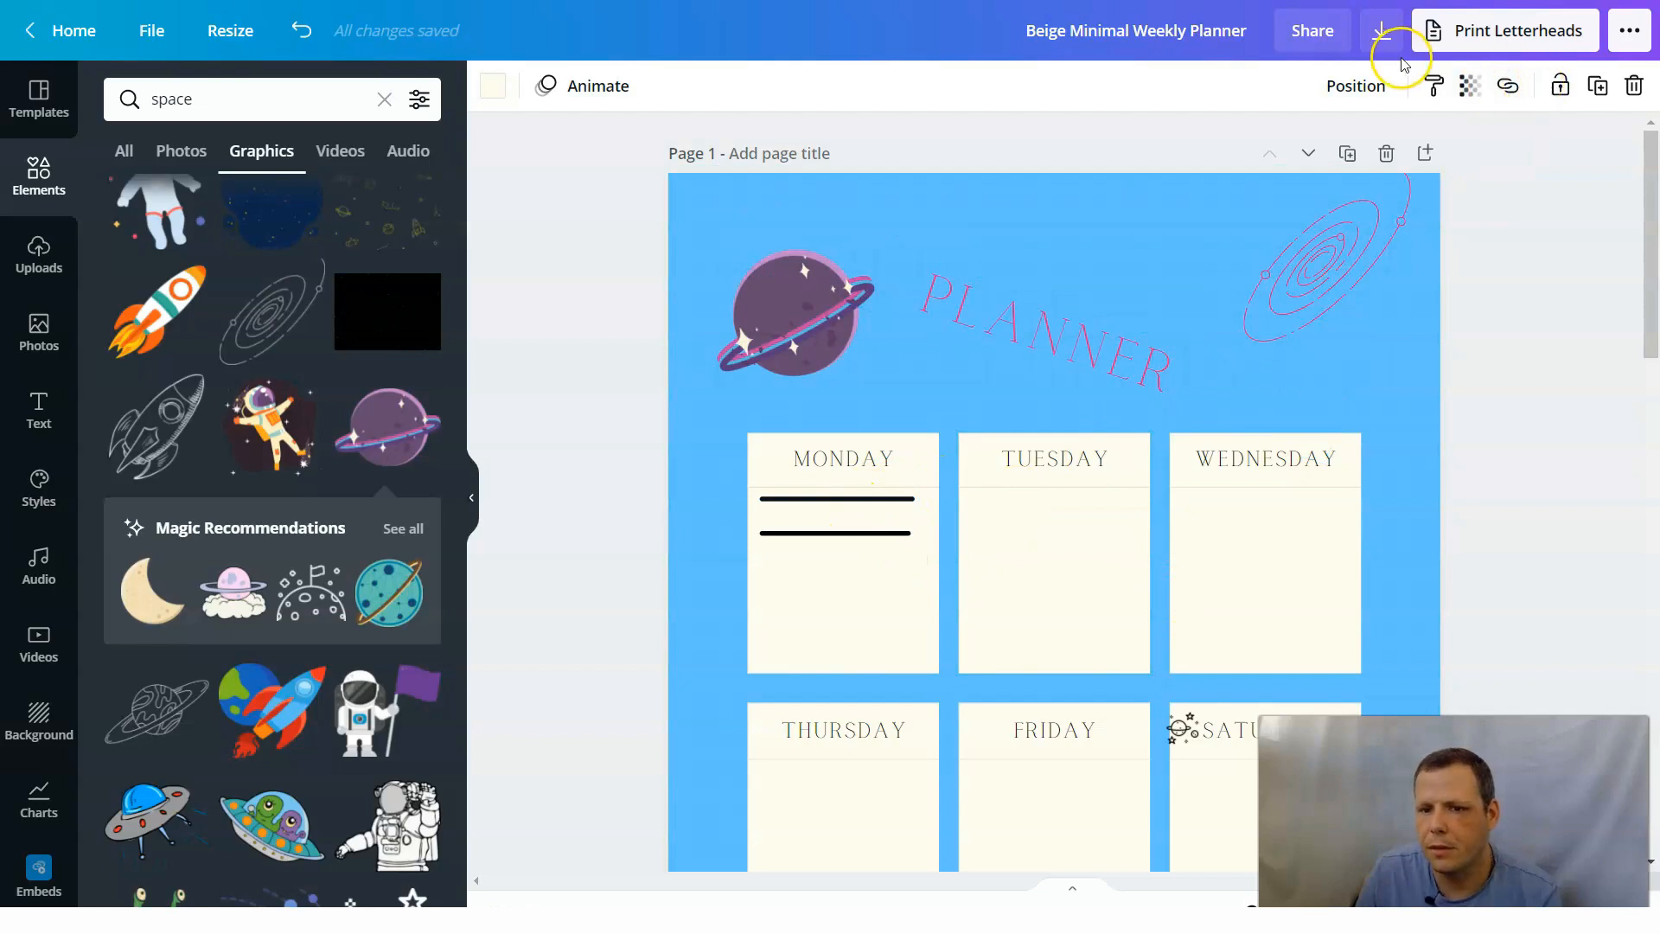
click(1529, 33)
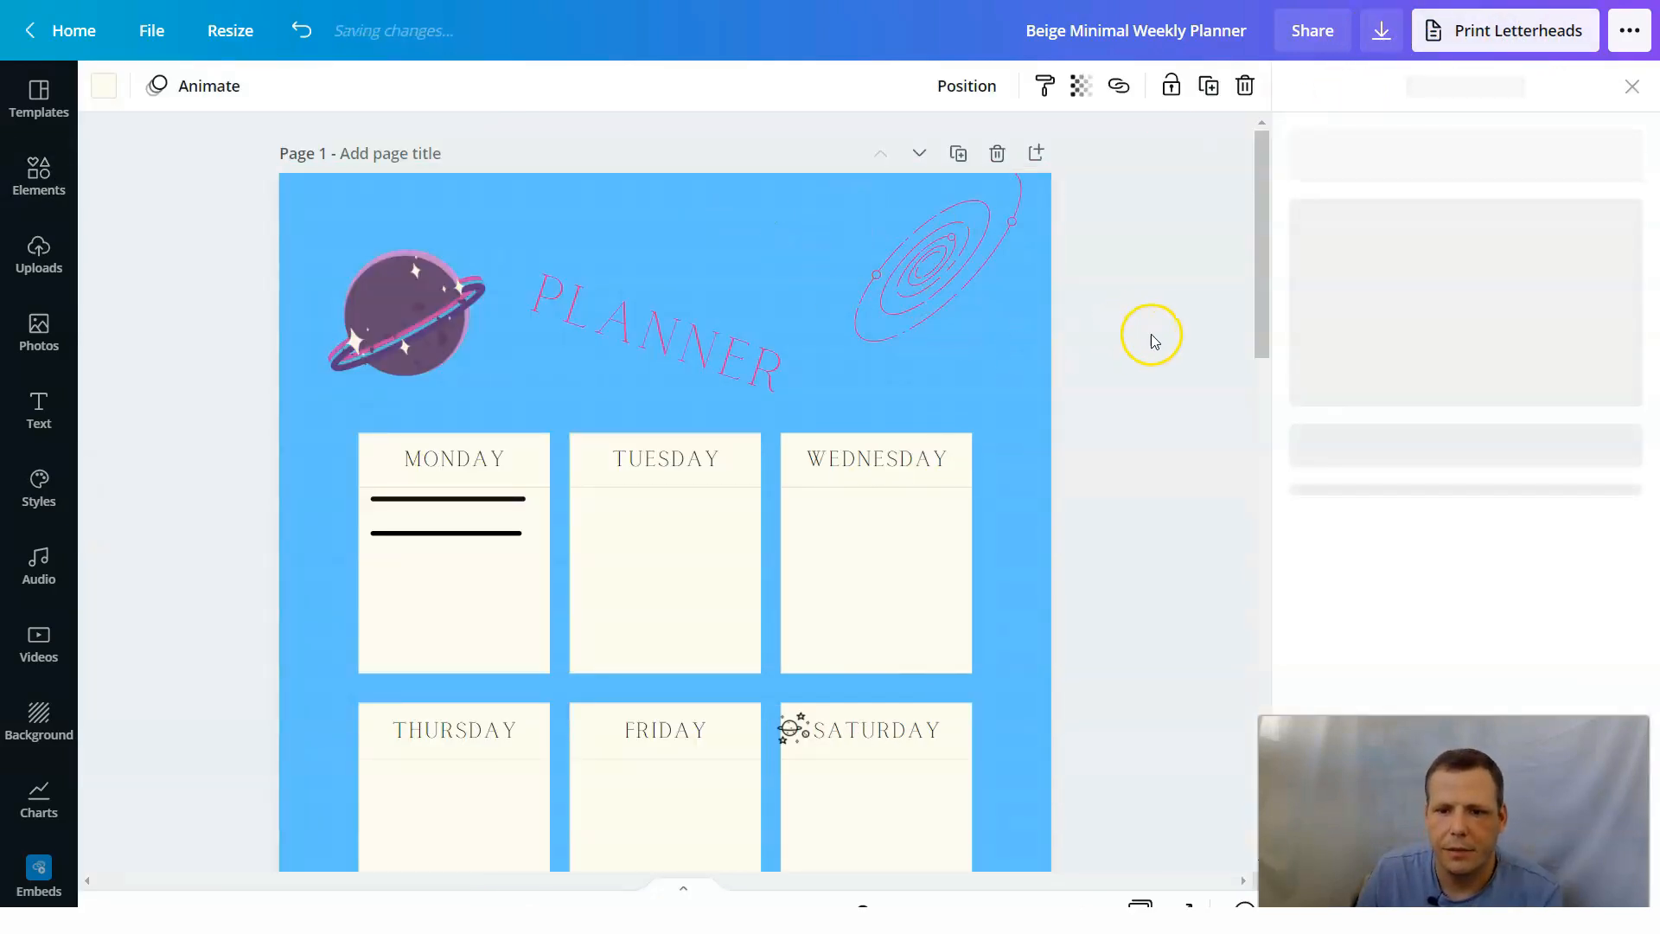
scroll(1196, 337, down, 1)
scroll(1608, 497, down, 2)
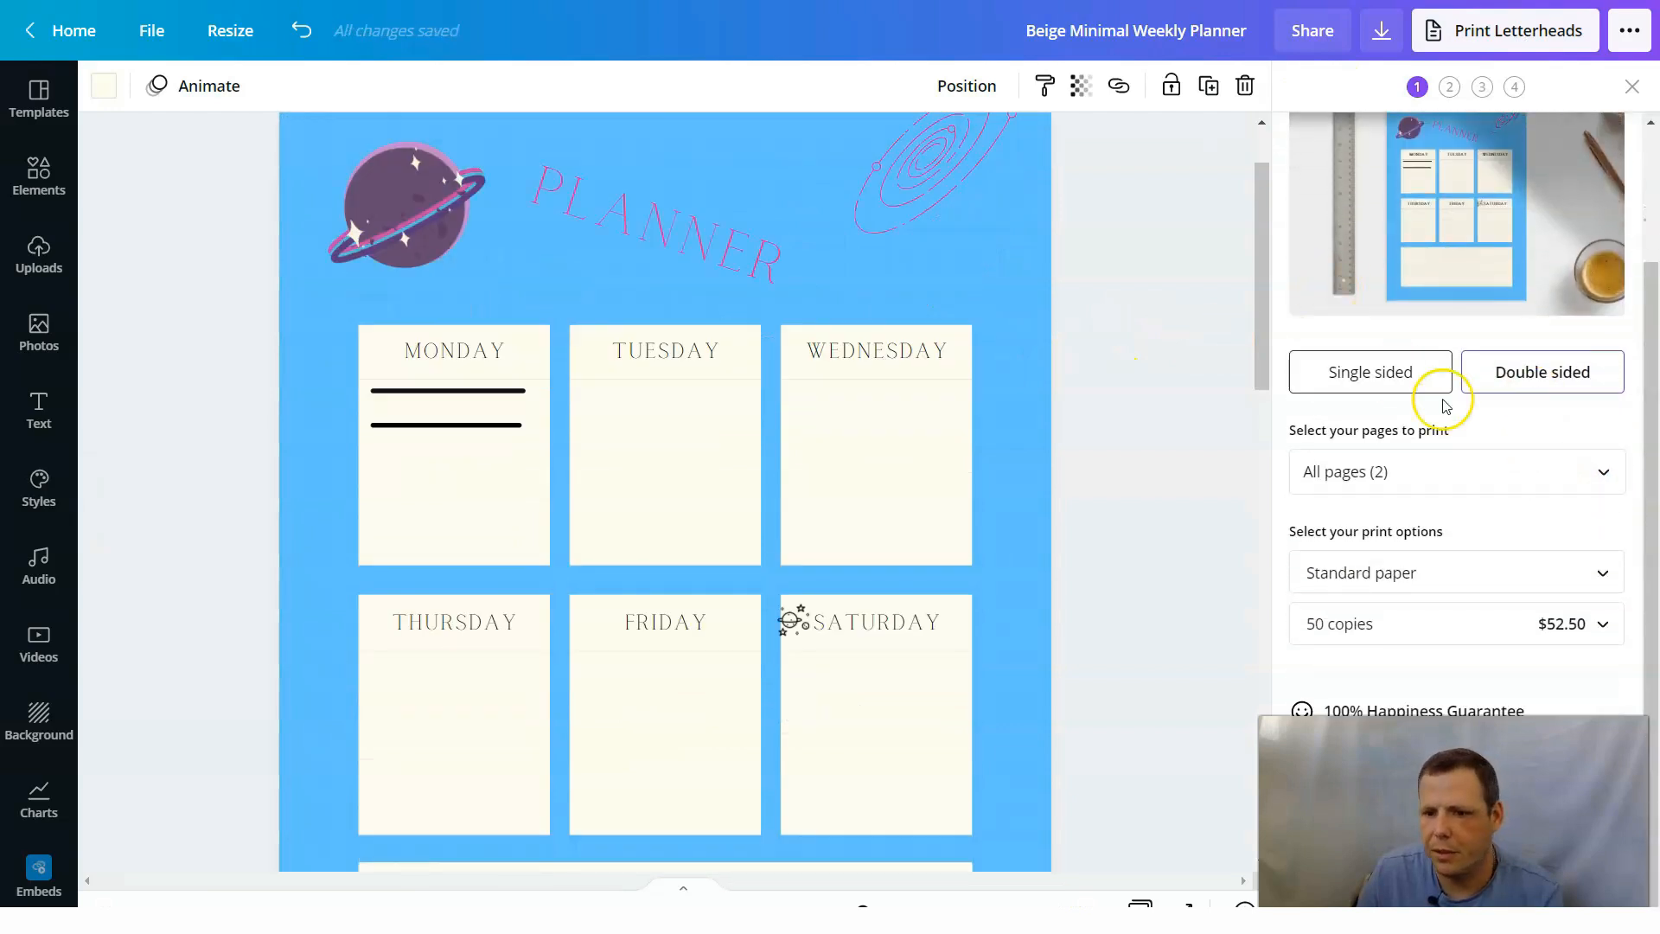
scroll(1384, 393, up, 1)
click(1373, 469)
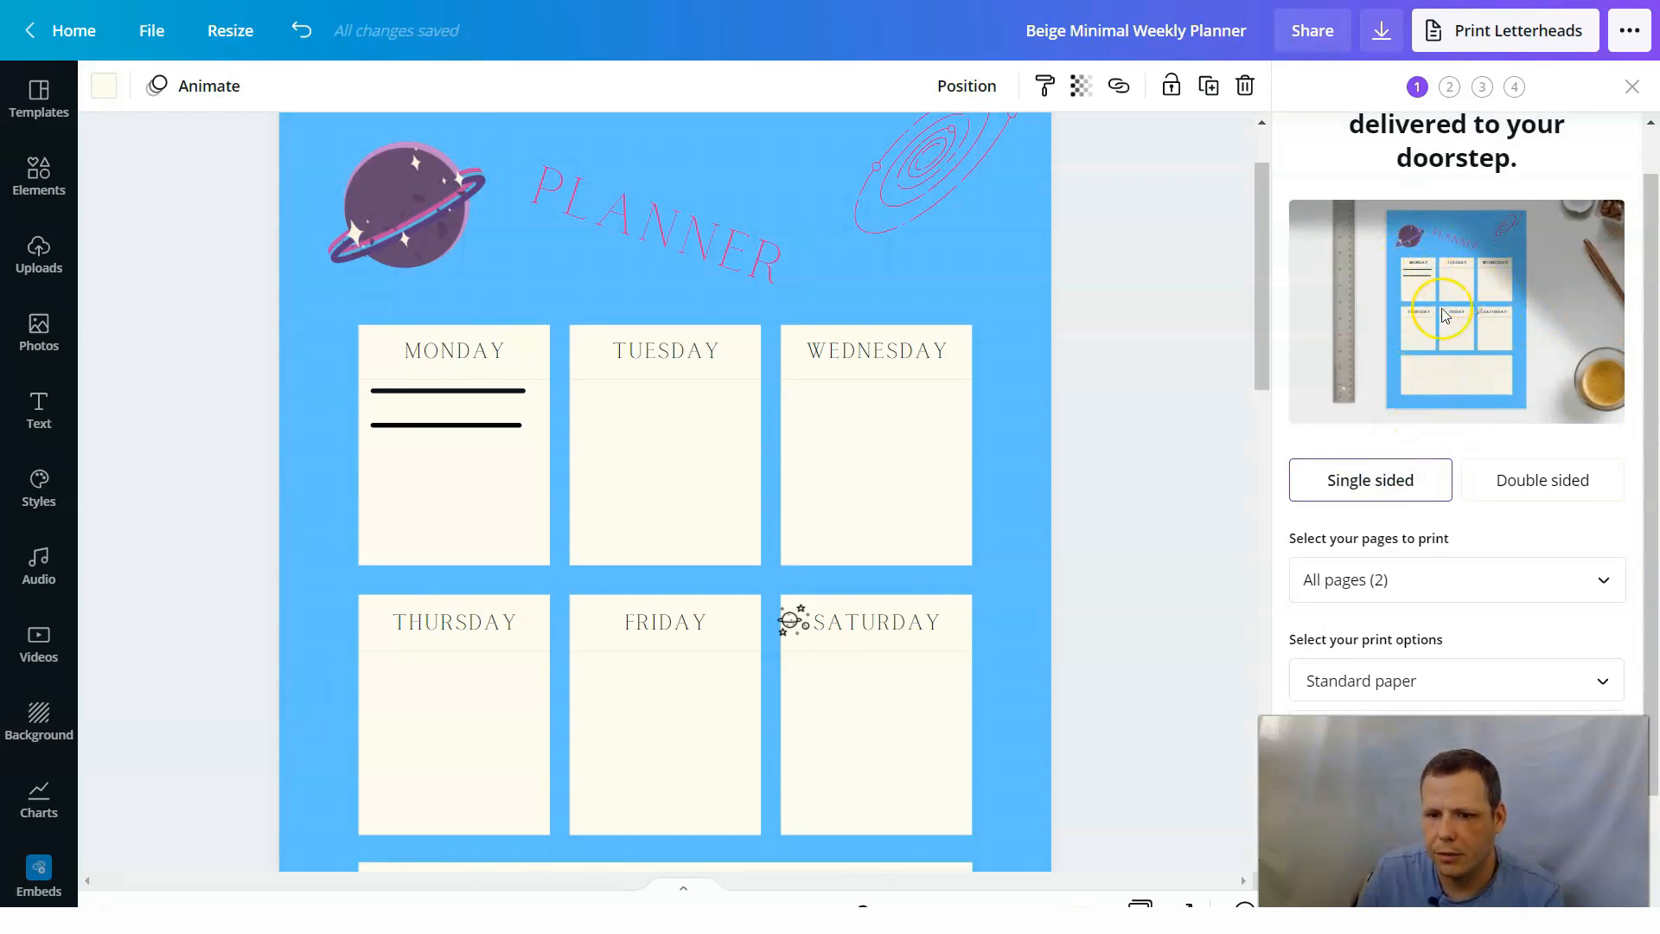
scroll(1528, 355, down, 2)
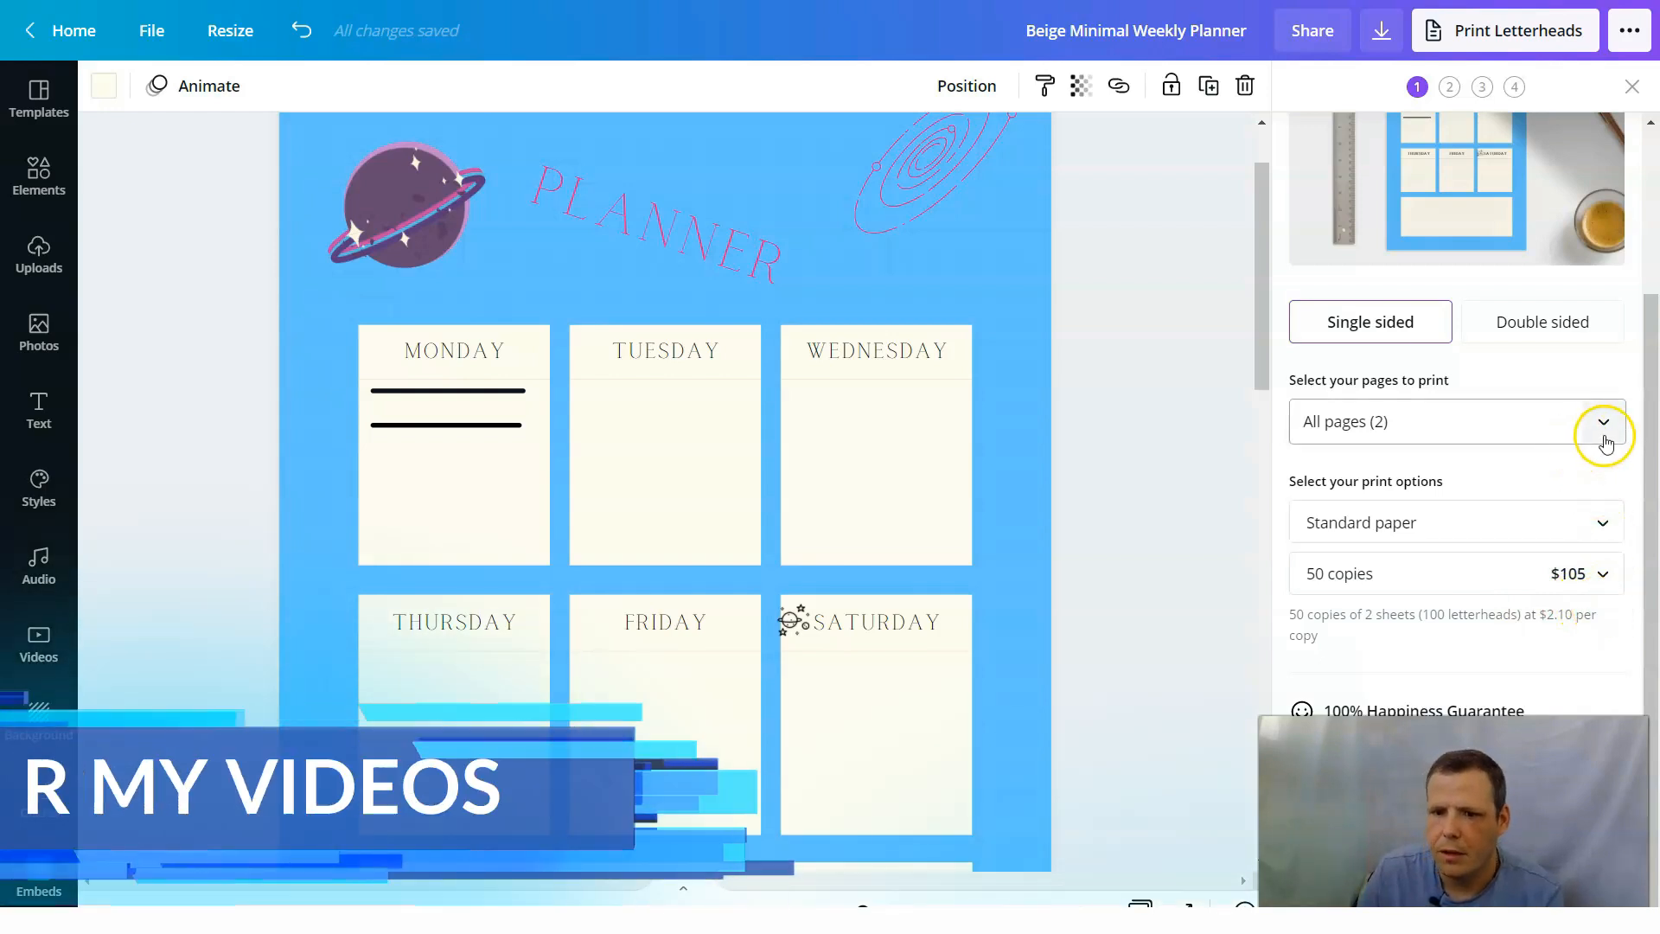
scroll(1546, 394, up, 3)
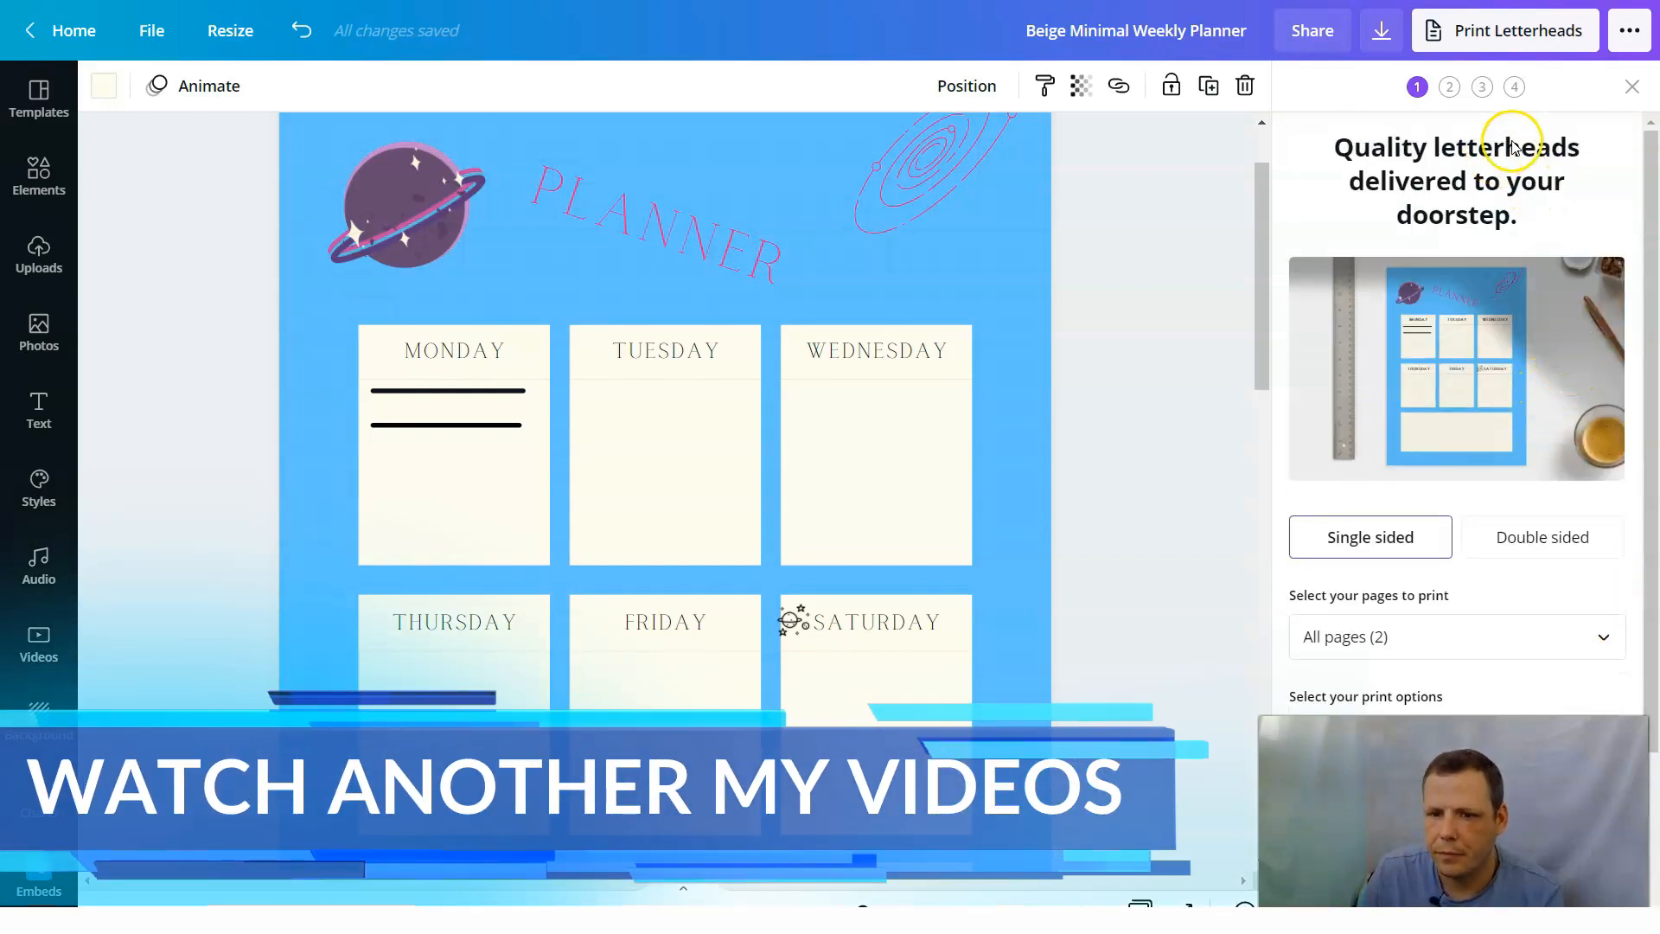
scroll(1495, 490, down, 3)
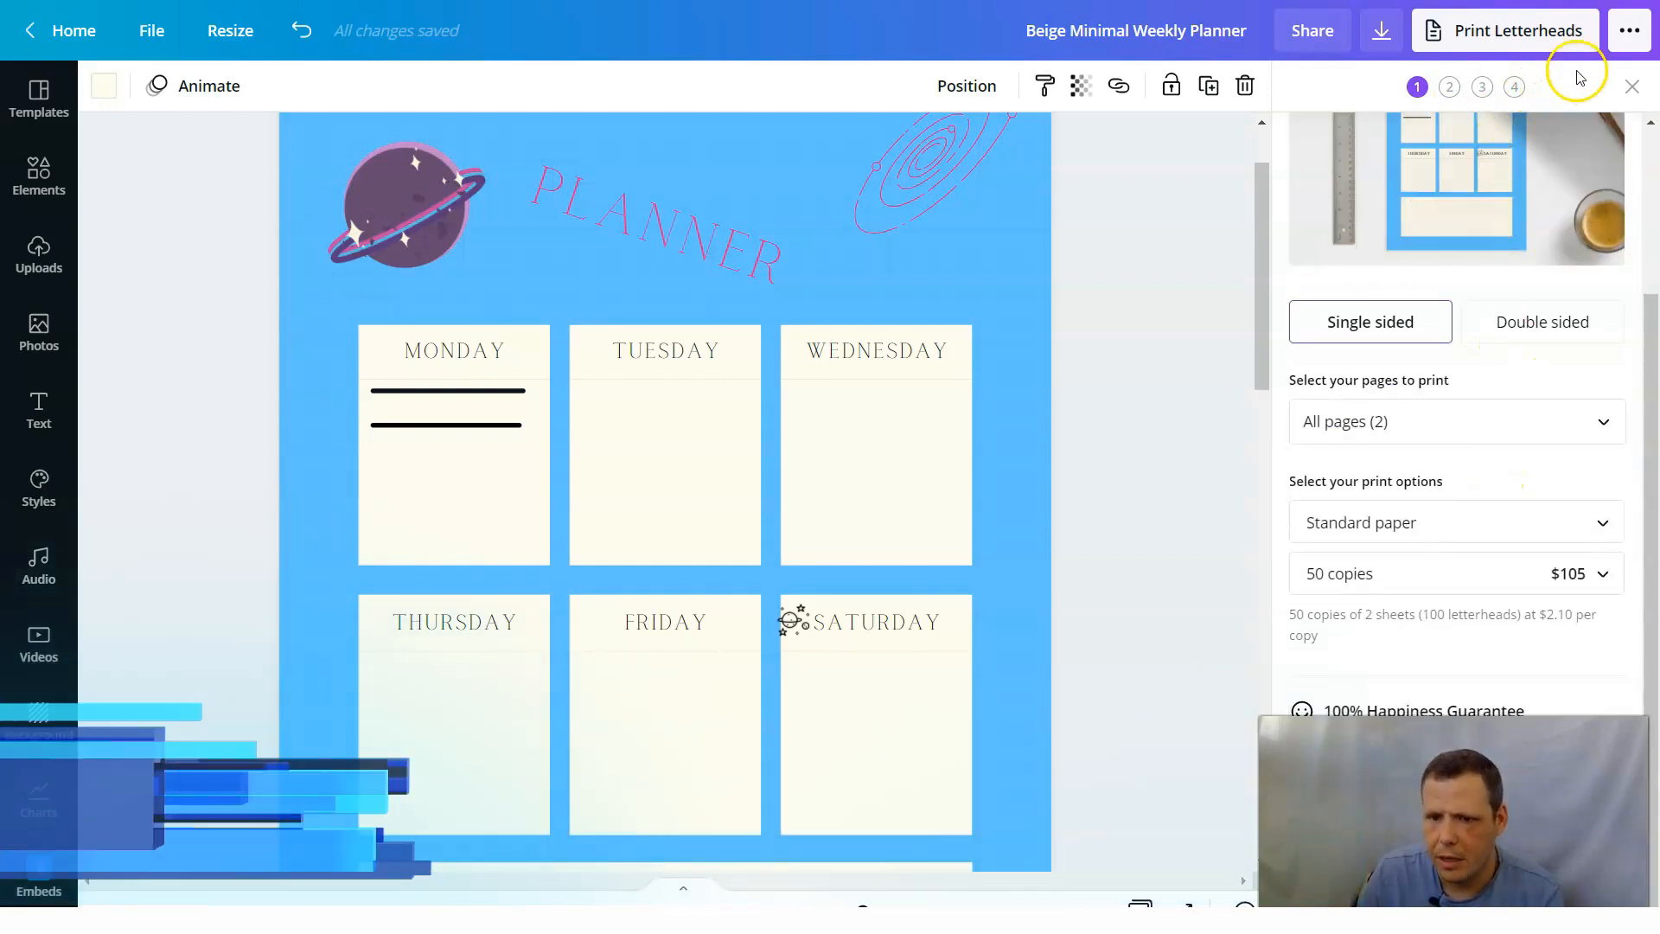
Open the download settings and set the file type to PDF Standard.
click(1629, 34)
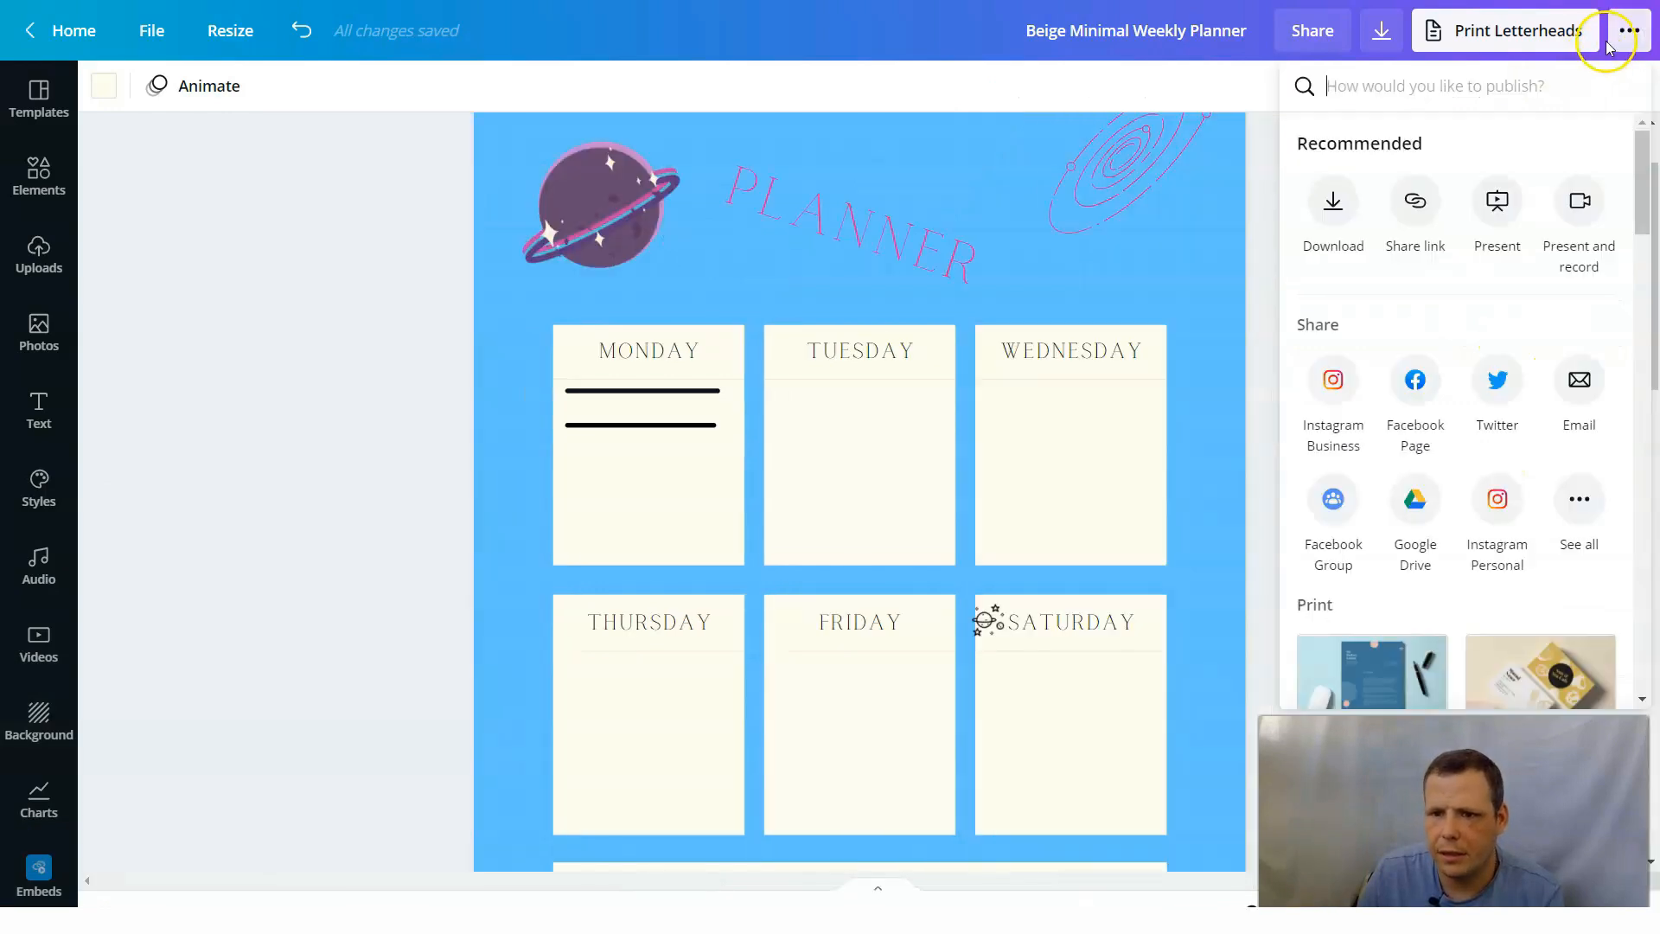
click(1384, 34)
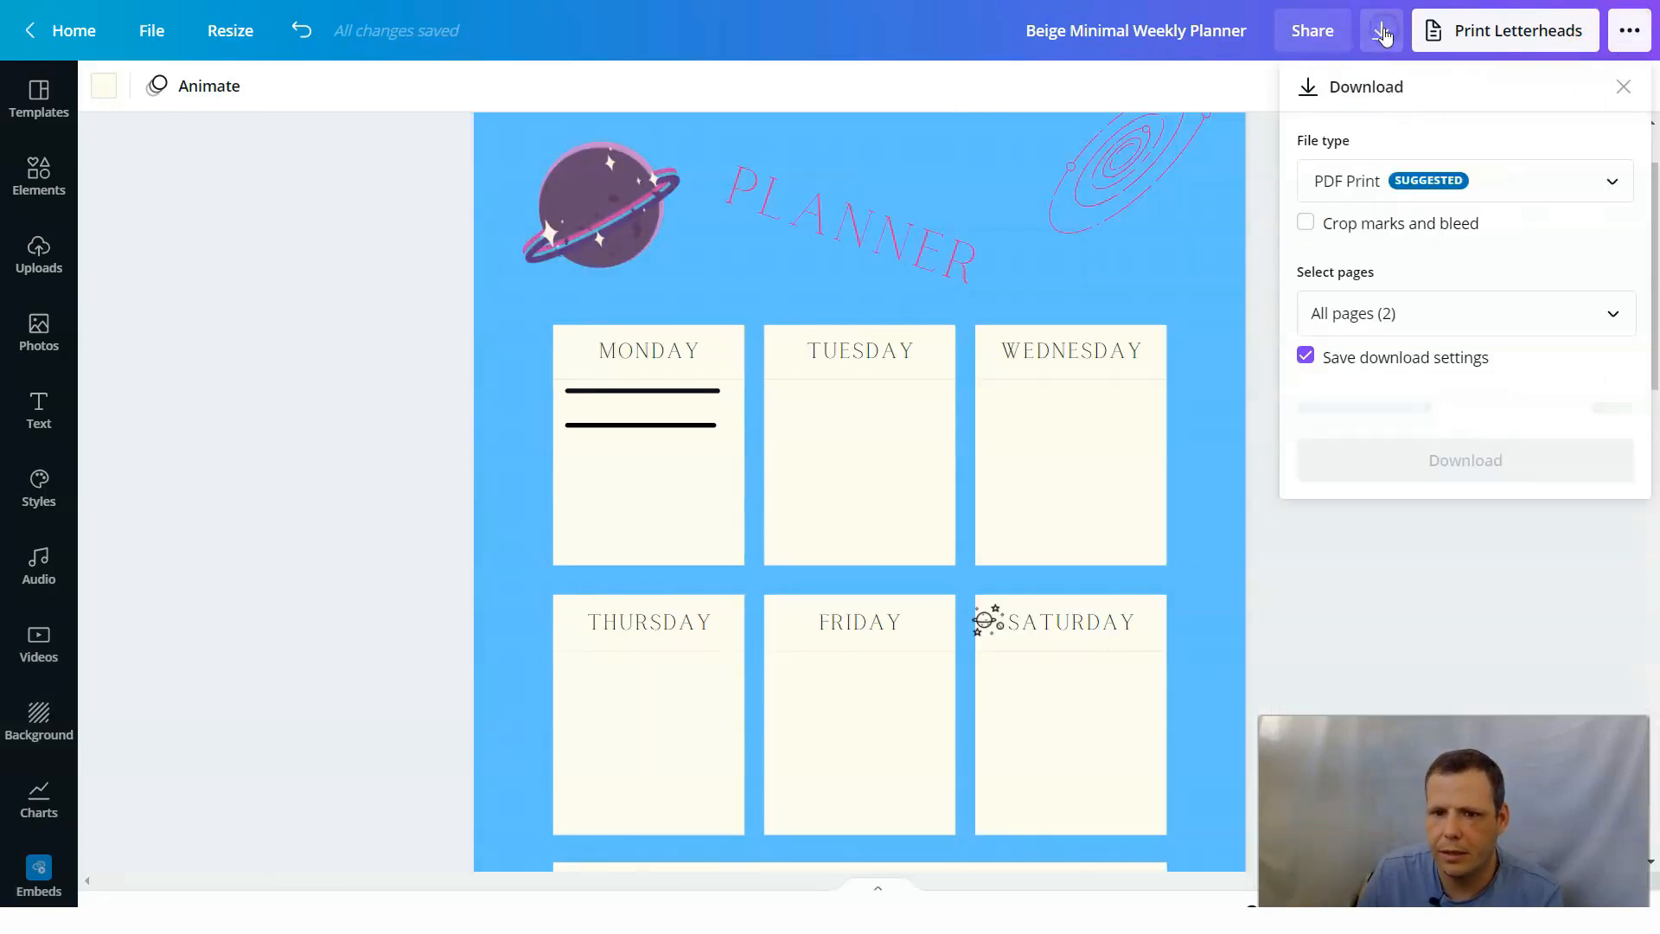
click(1506, 183)
click(1426, 108)
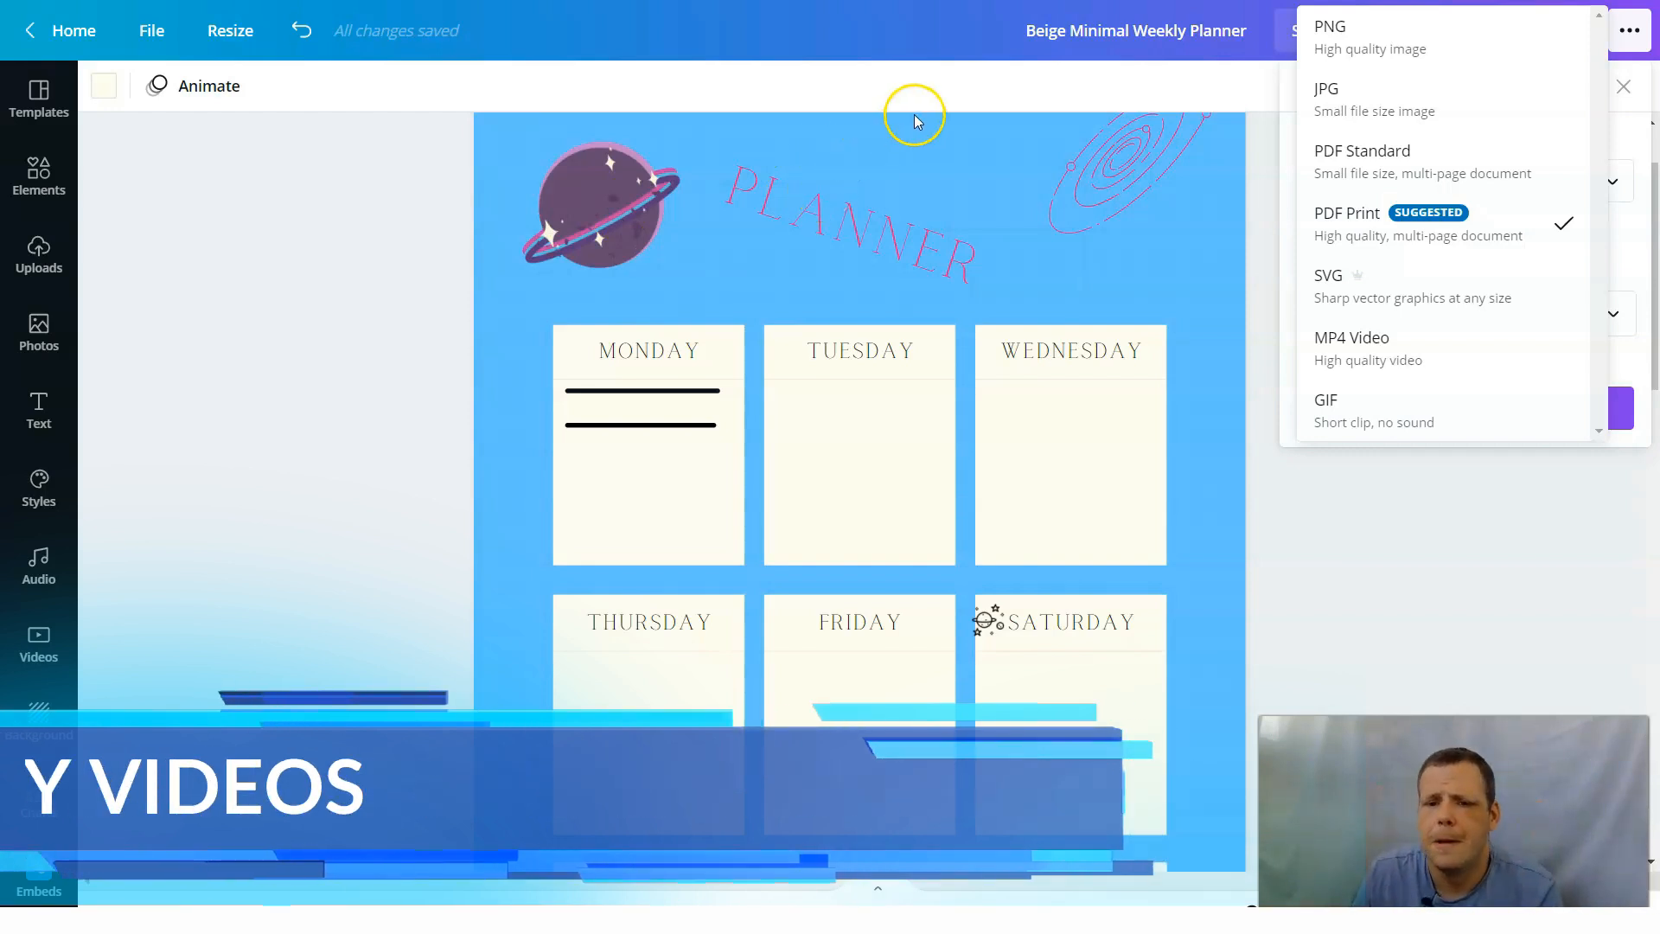
click(1402, 154)
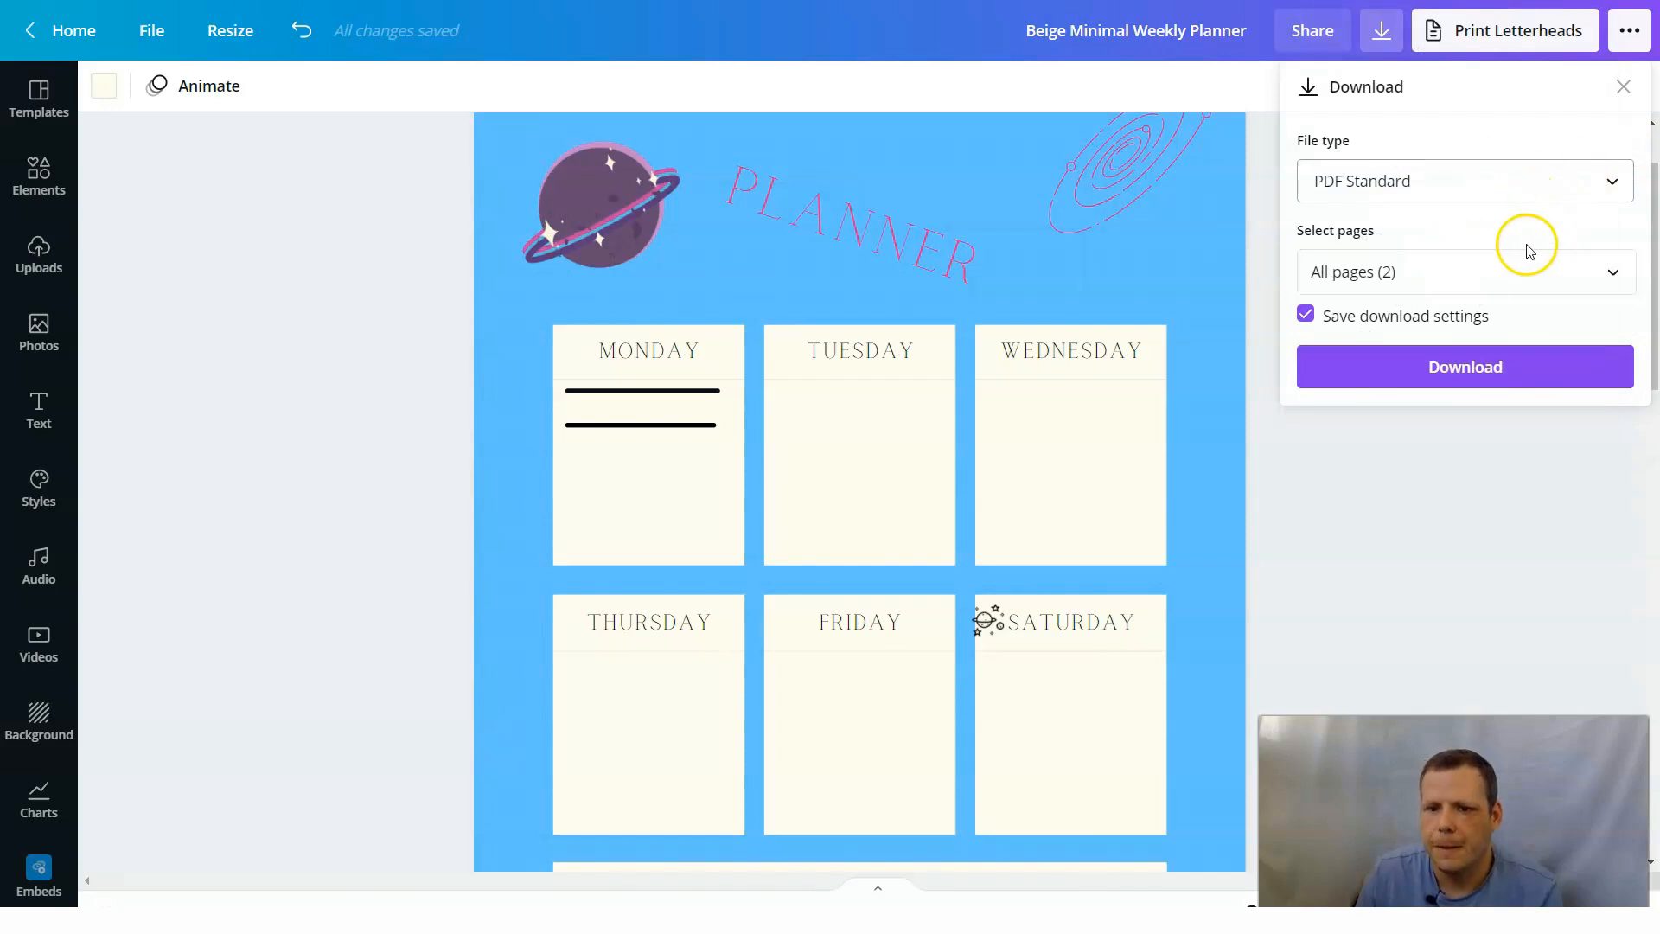
Delete page 1 with the blue planner layout from the design.
scroll(538, 455, up, 2)
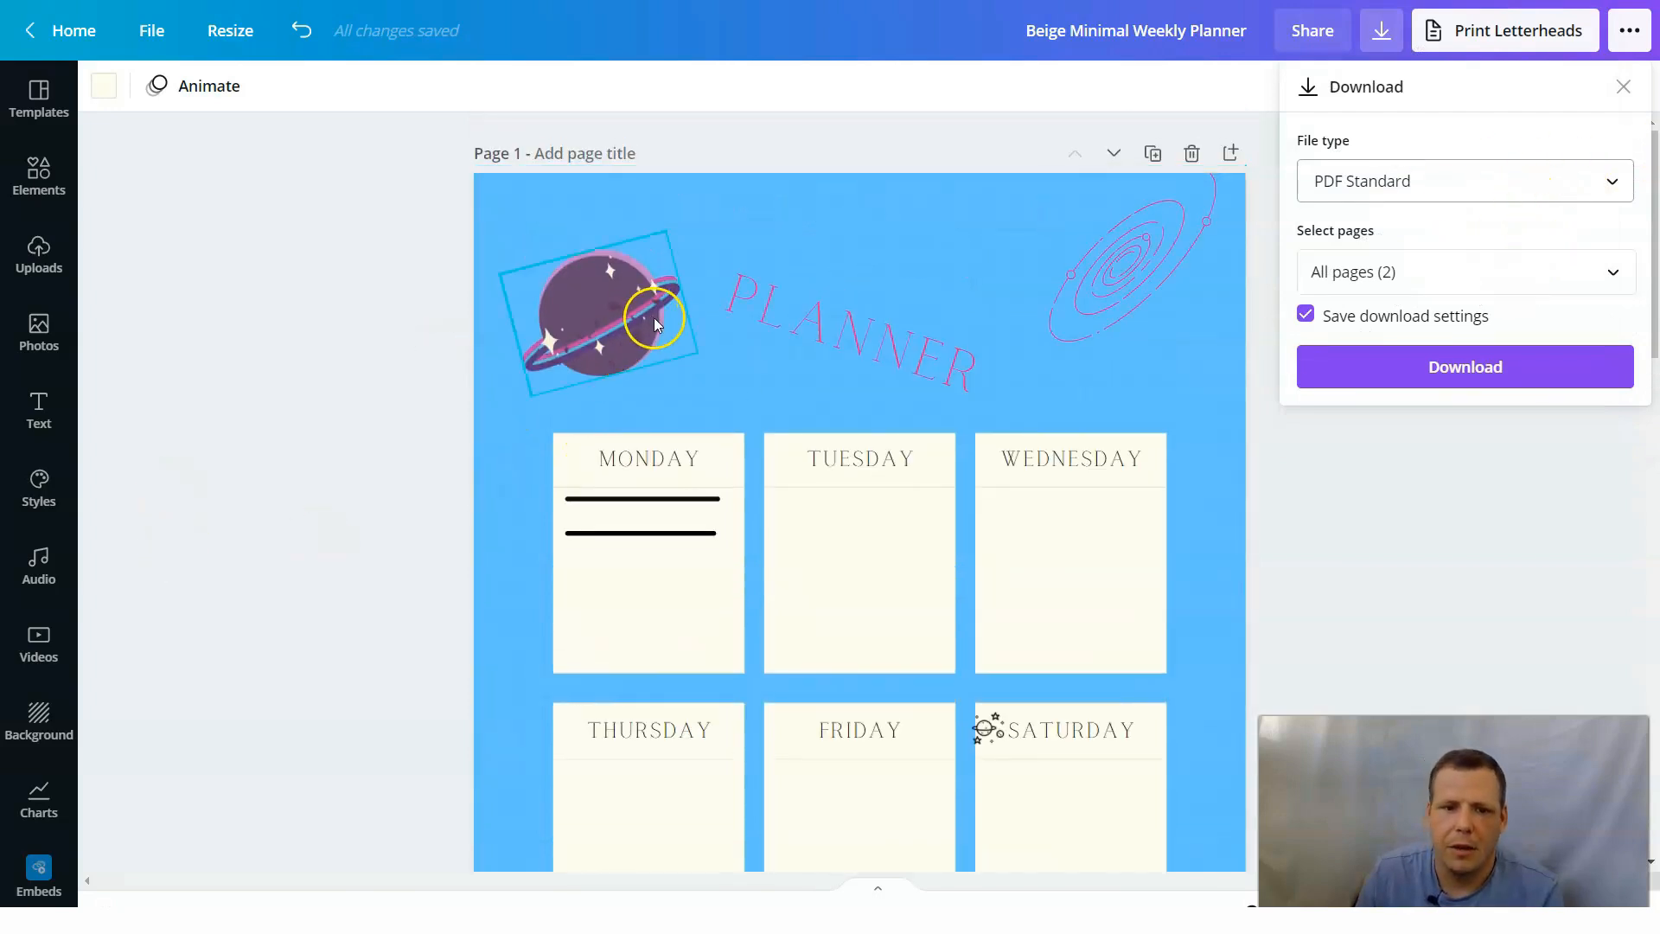
scroll(704, 289, down, 12)
scroll(890, 470, up, 12)
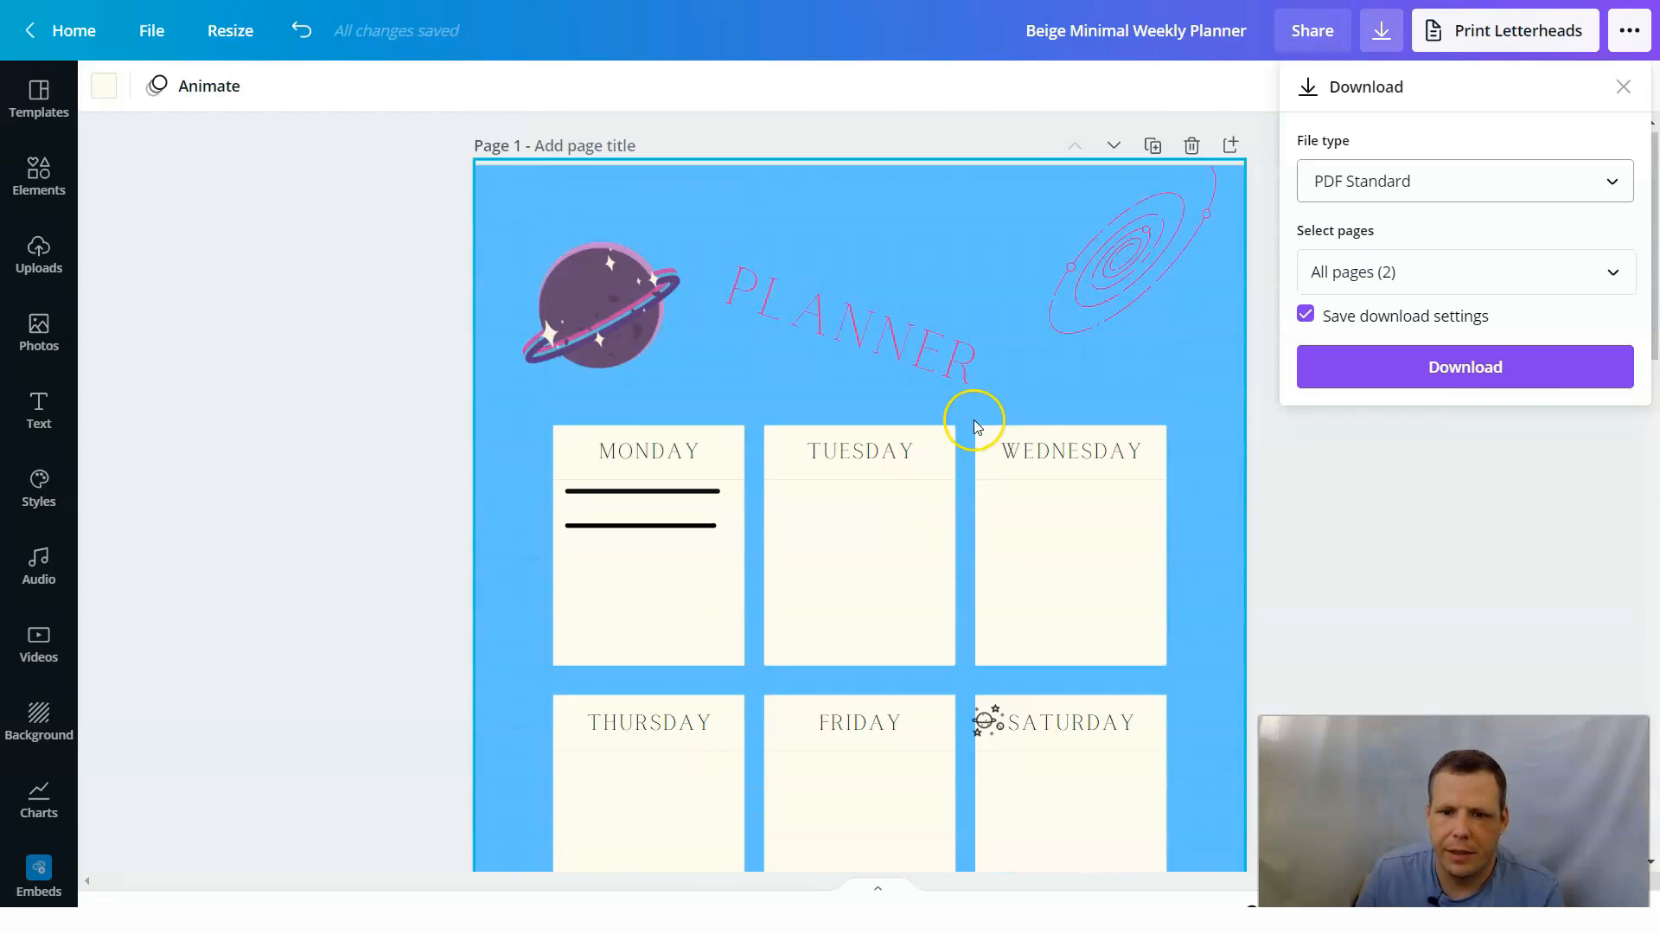
click(1192, 145)
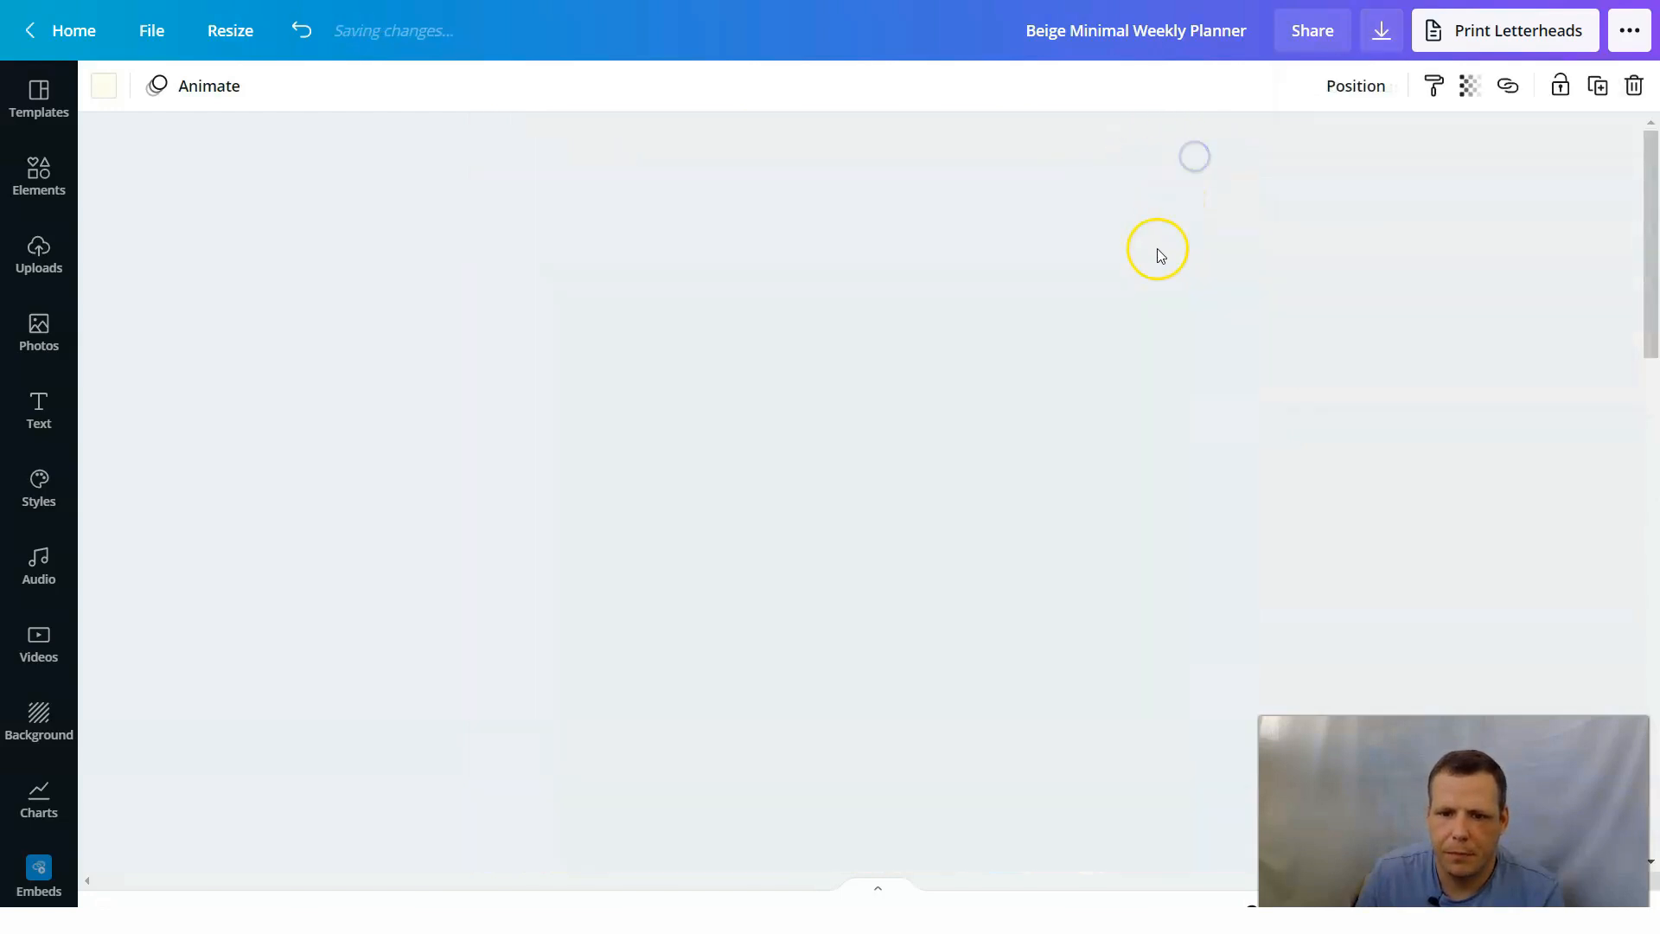
Reopen the download settings for the "My Plans" page and examine the available file types.
click(1381, 39)
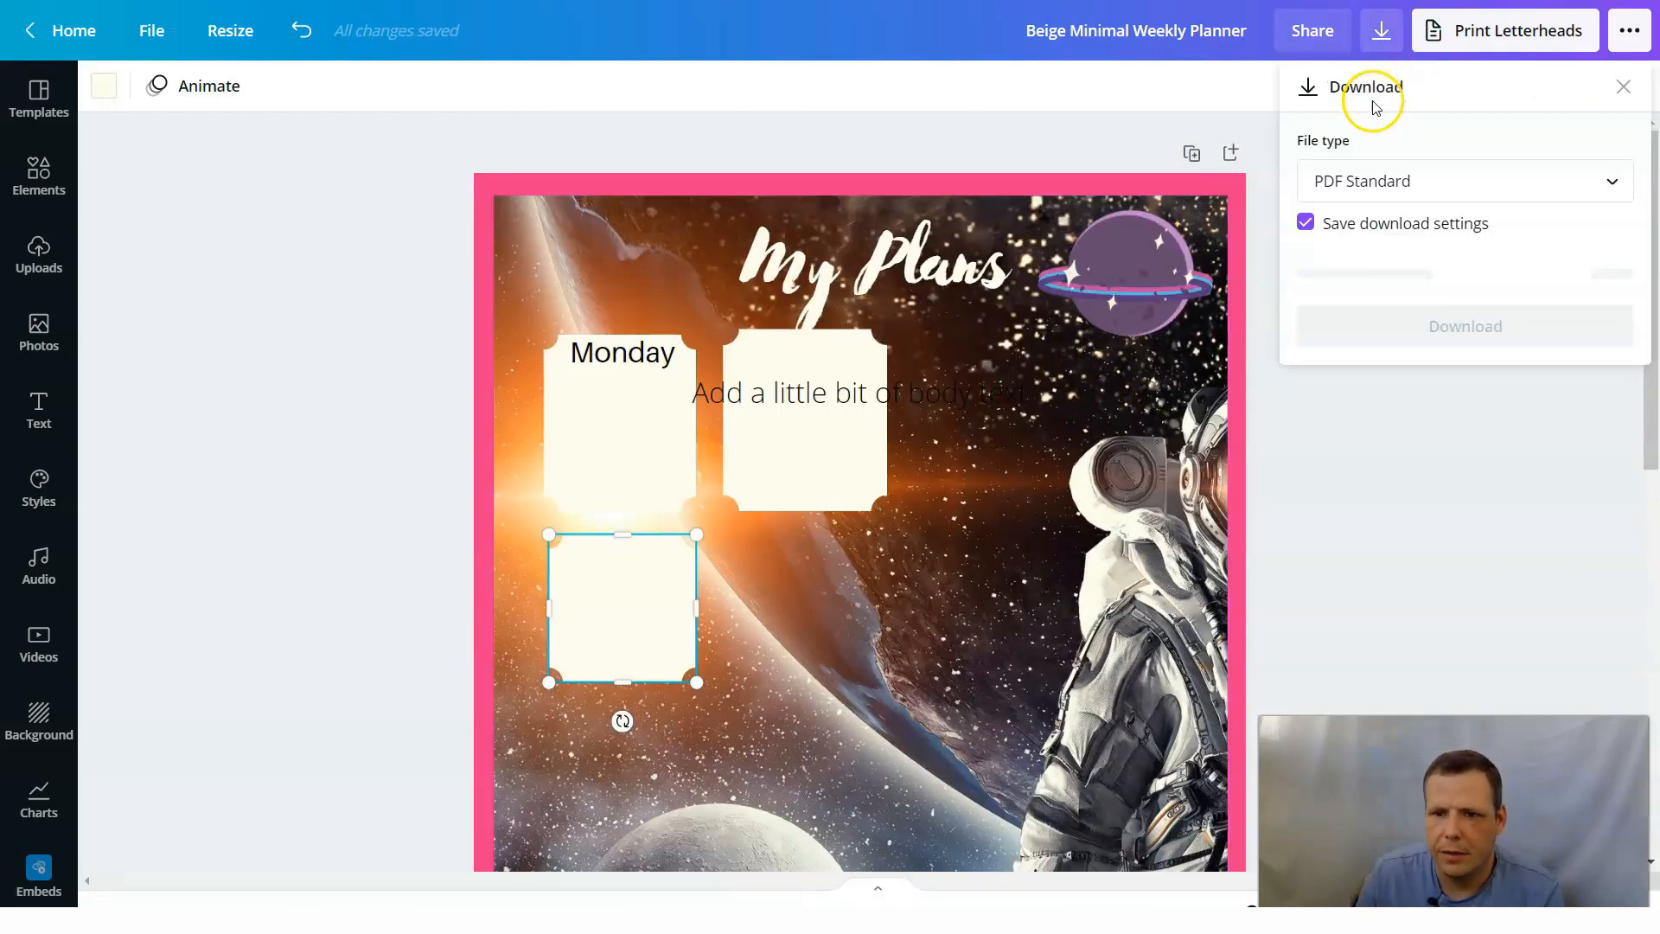
click(1499, 193)
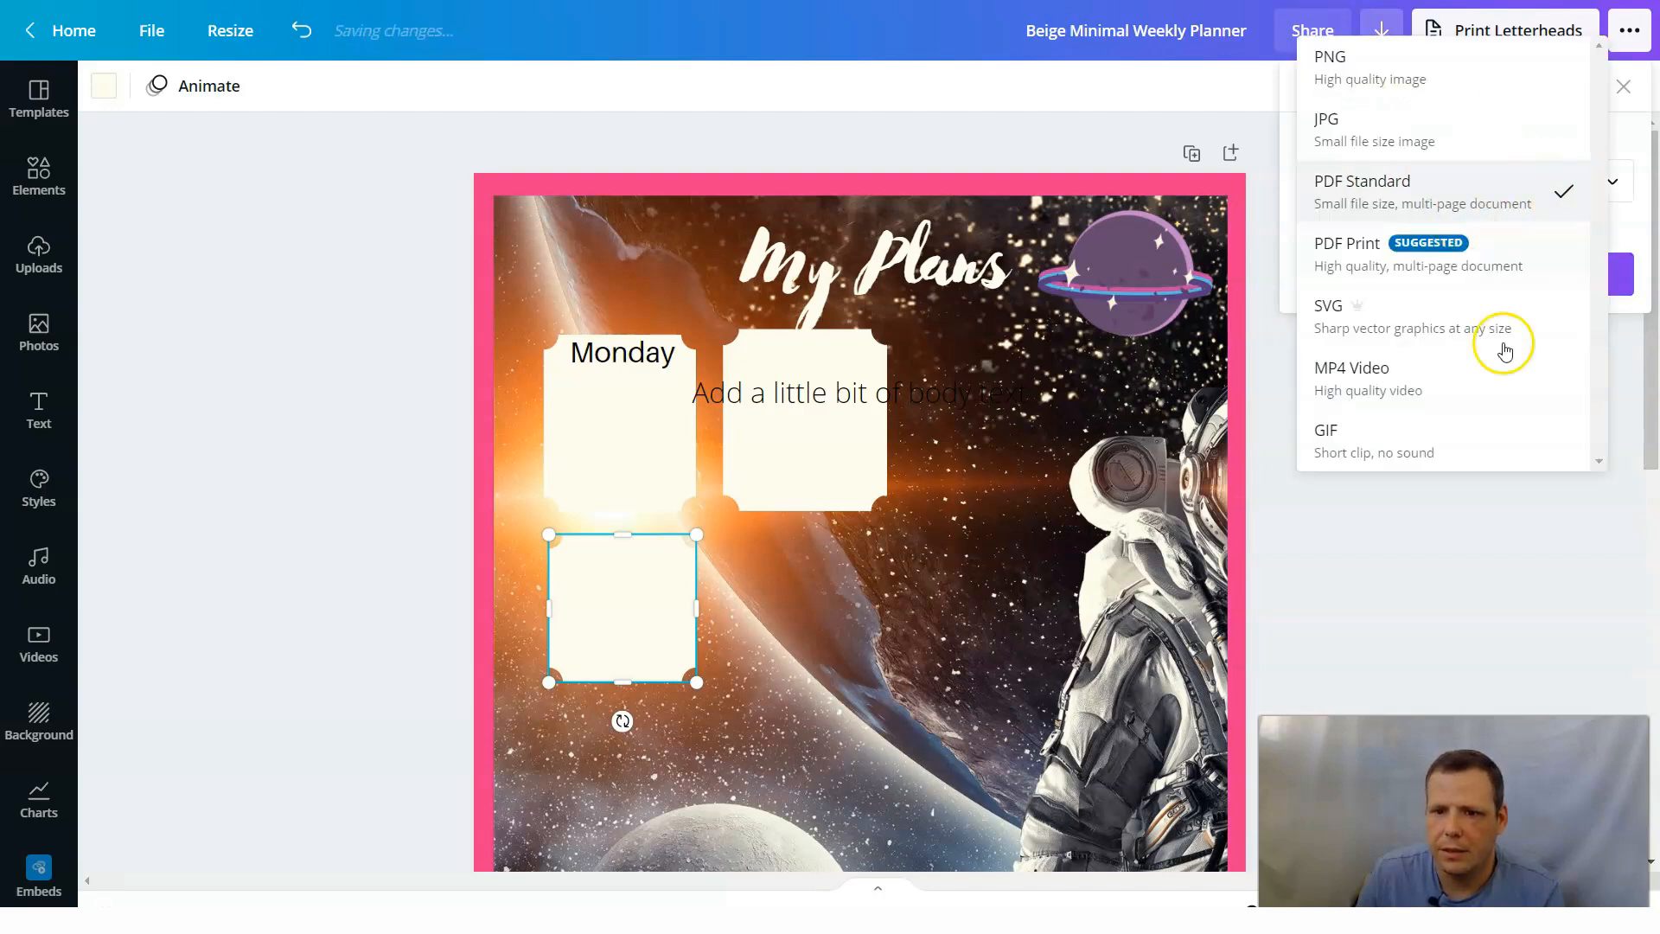
click(1600, 519)
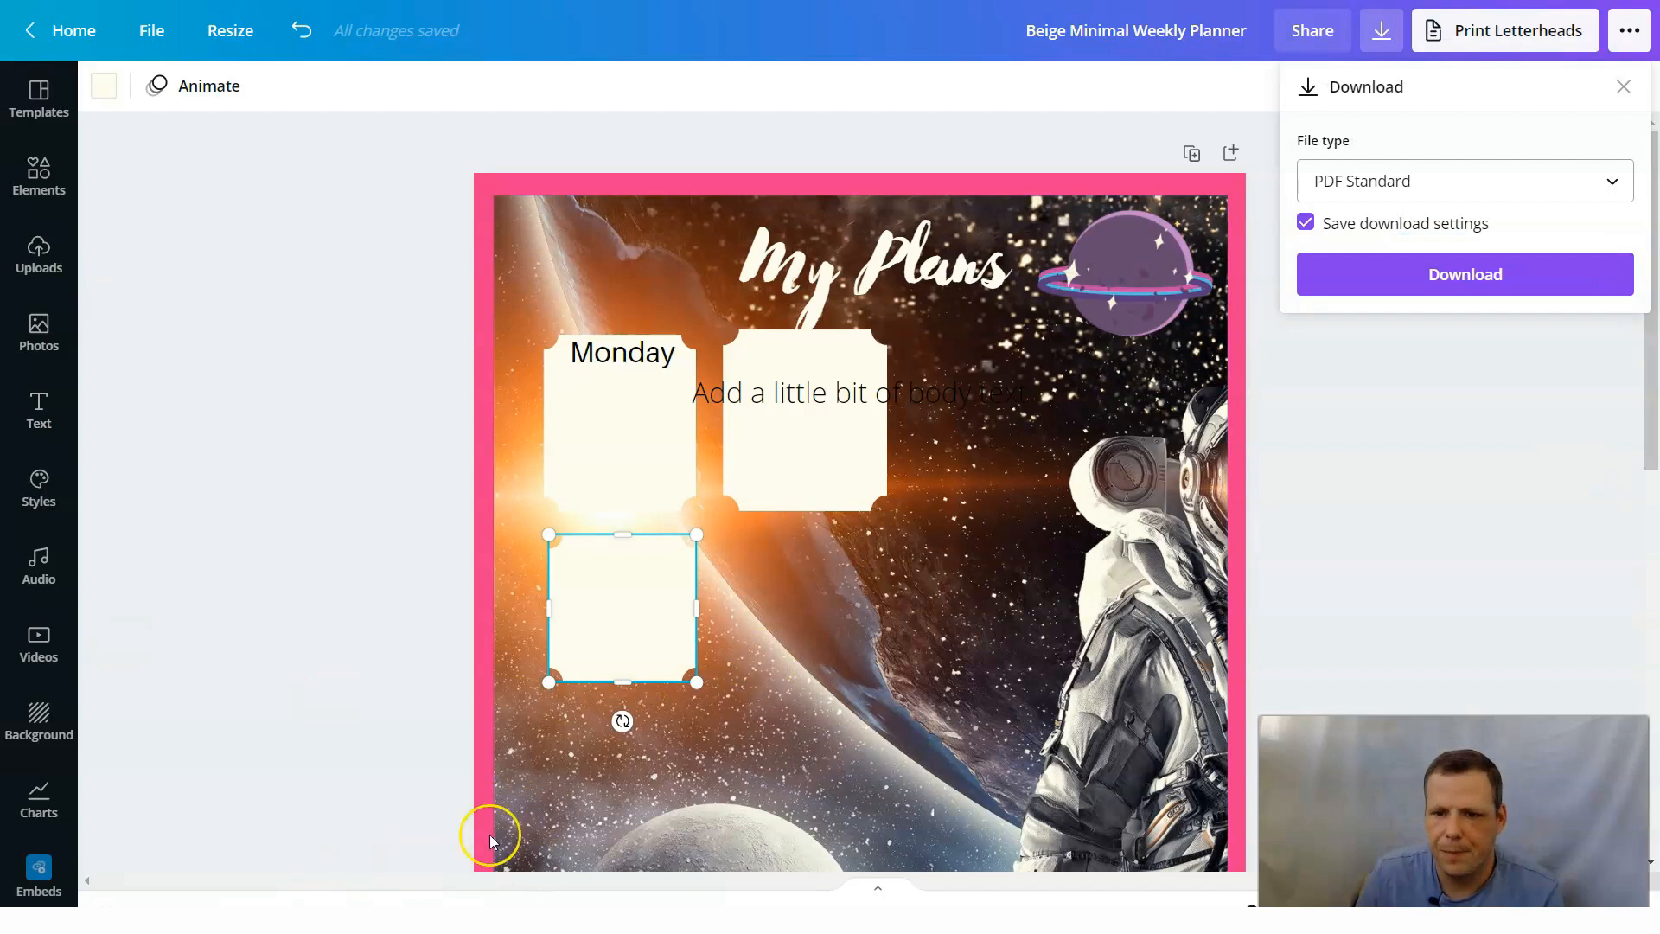